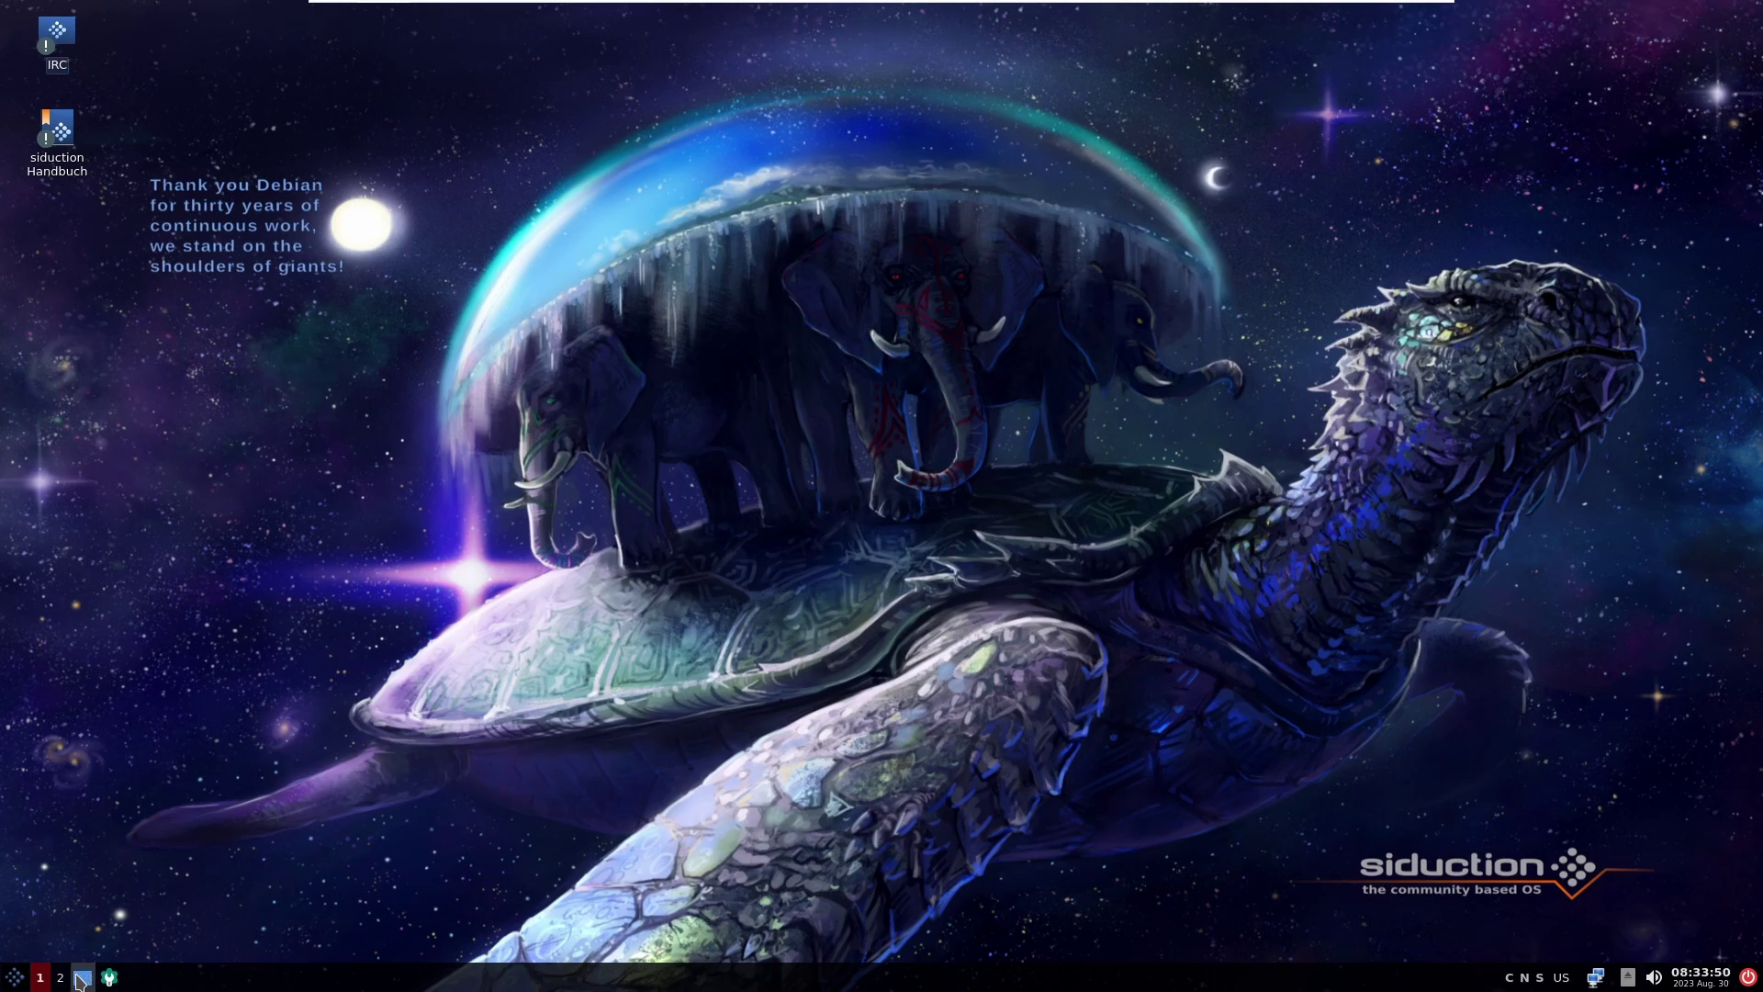
# Step: Switch to workspace 2 and back, then run the siduction Handbuch desktop launcher
pyautogui.click(61, 978)
pyautogui.click(48, 978)
pyautogui.click(83, 978)
pyautogui.doubleClick(53, 138)
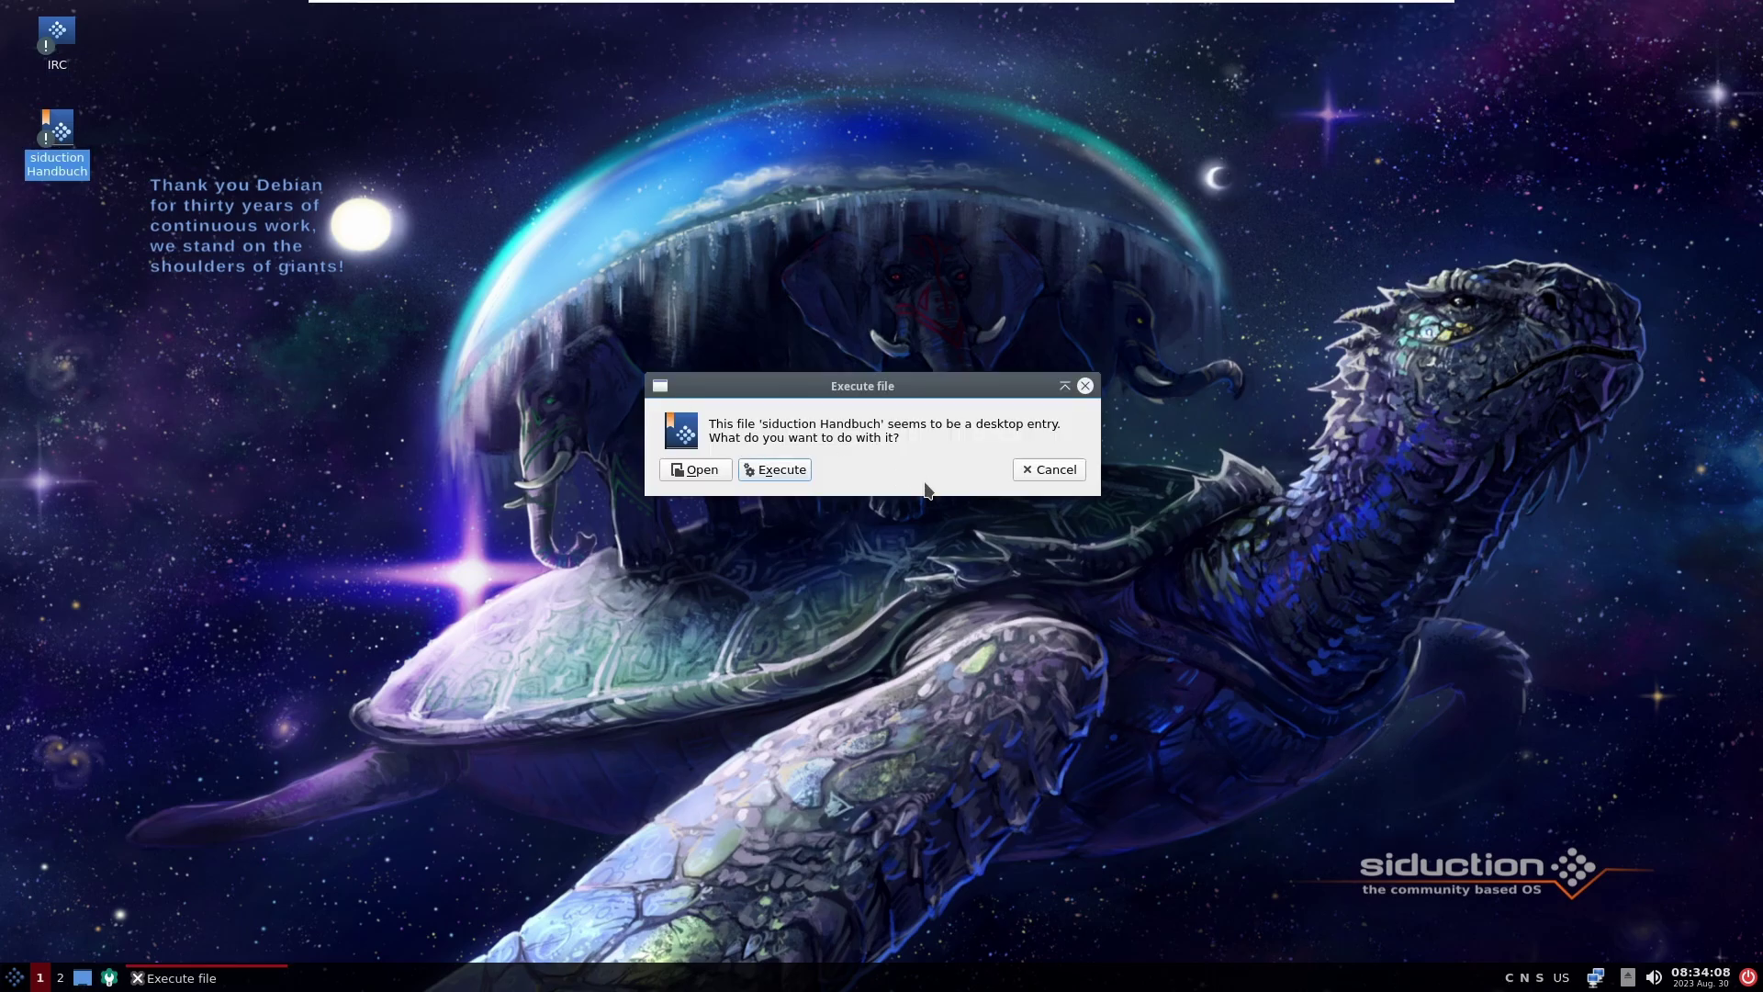
pyautogui.click(756, 470)
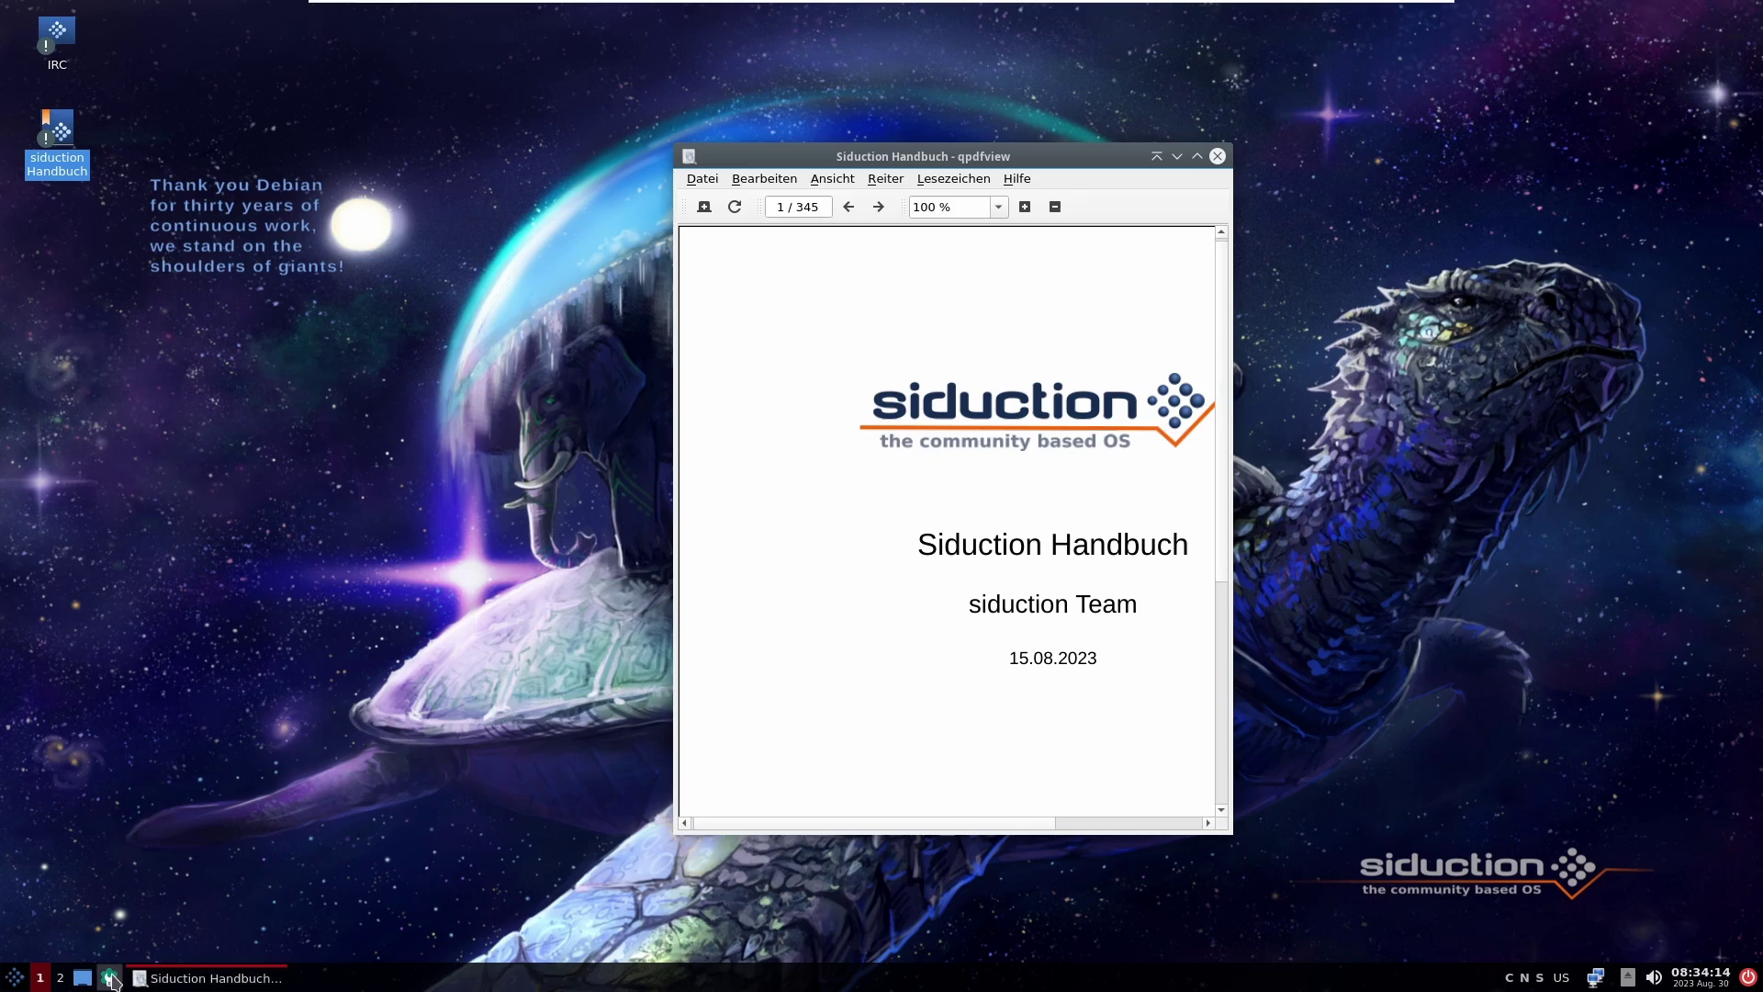
# Step: Open Konfigurationszentrum, toggle Show Desktop, then close it and the qpdfview manual
pyautogui.click(108, 979)
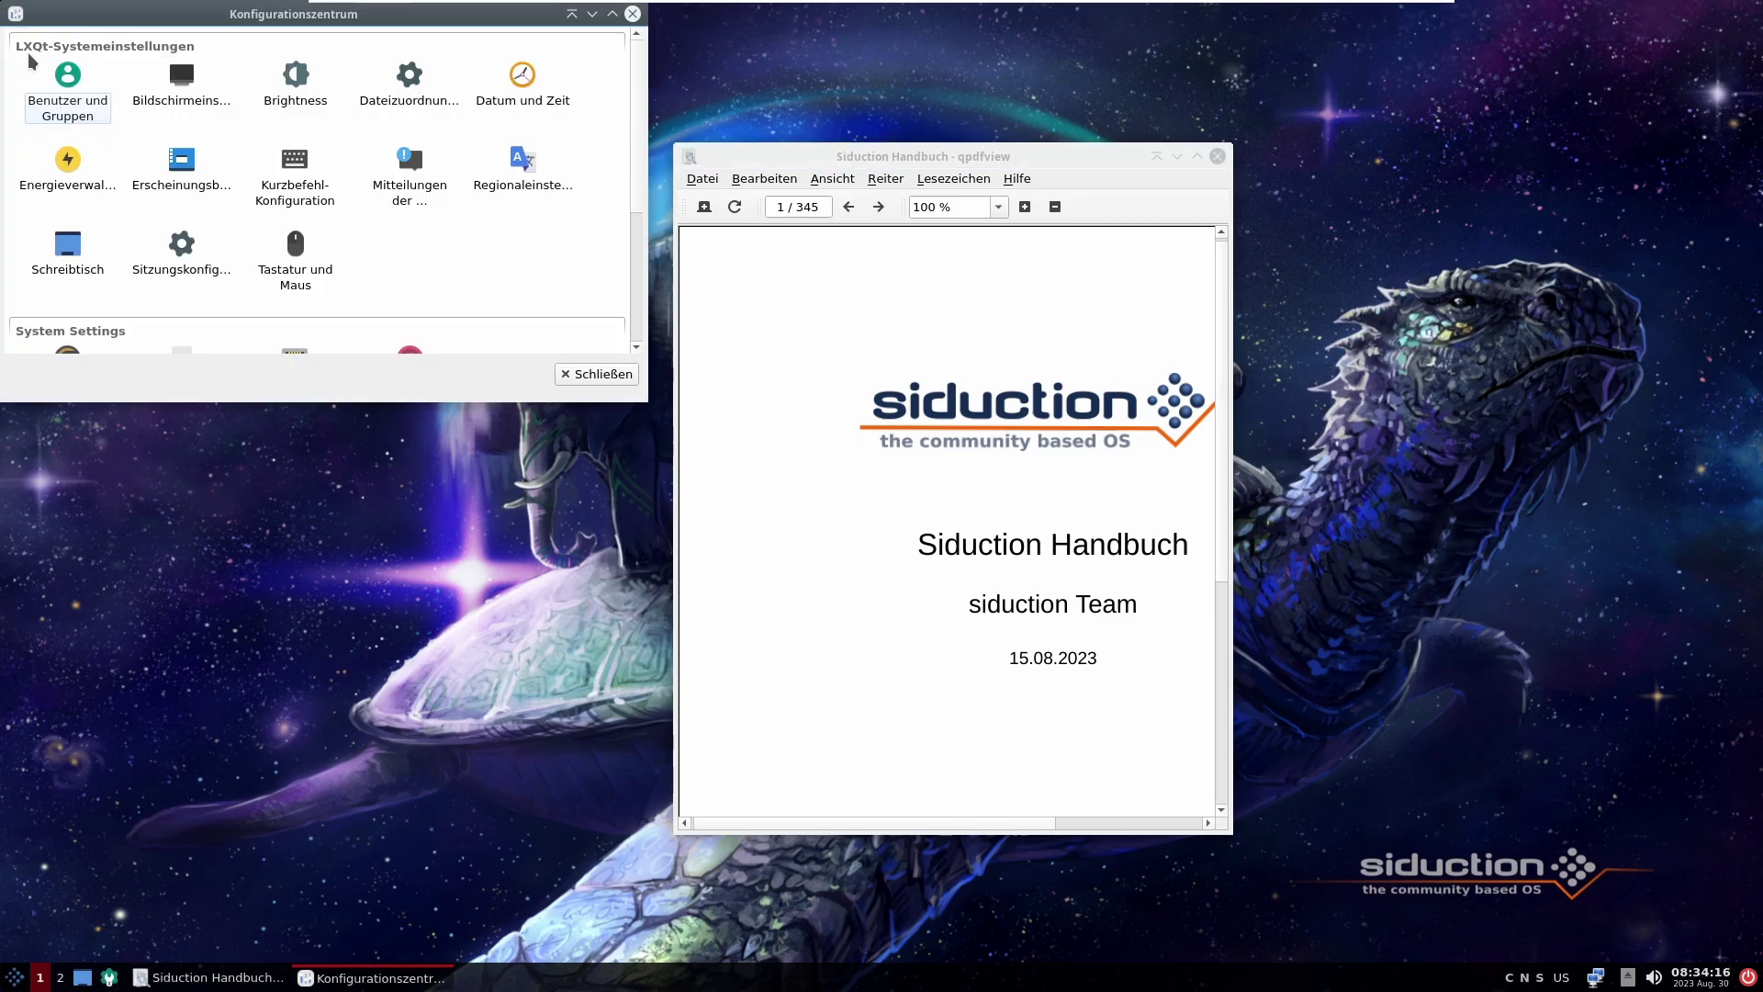
pyautogui.moveTo(105, 15); pyautogui.dragTo(284, 111)
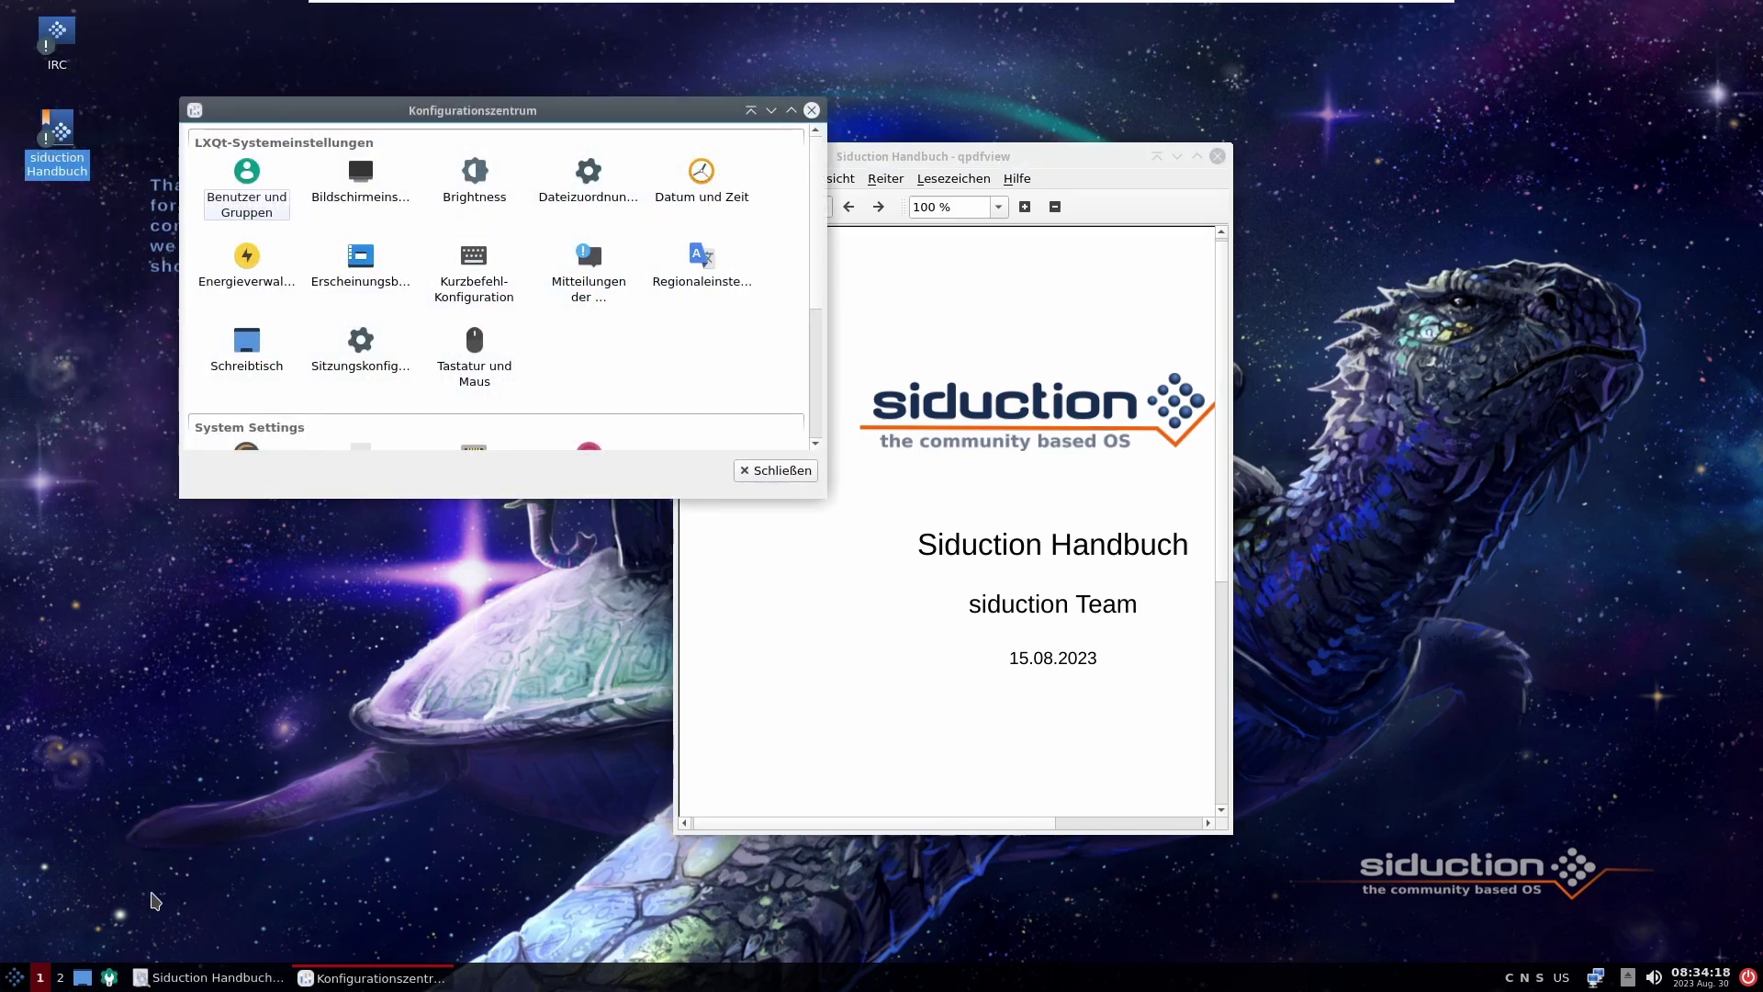
pyautogui.click(82, 977)
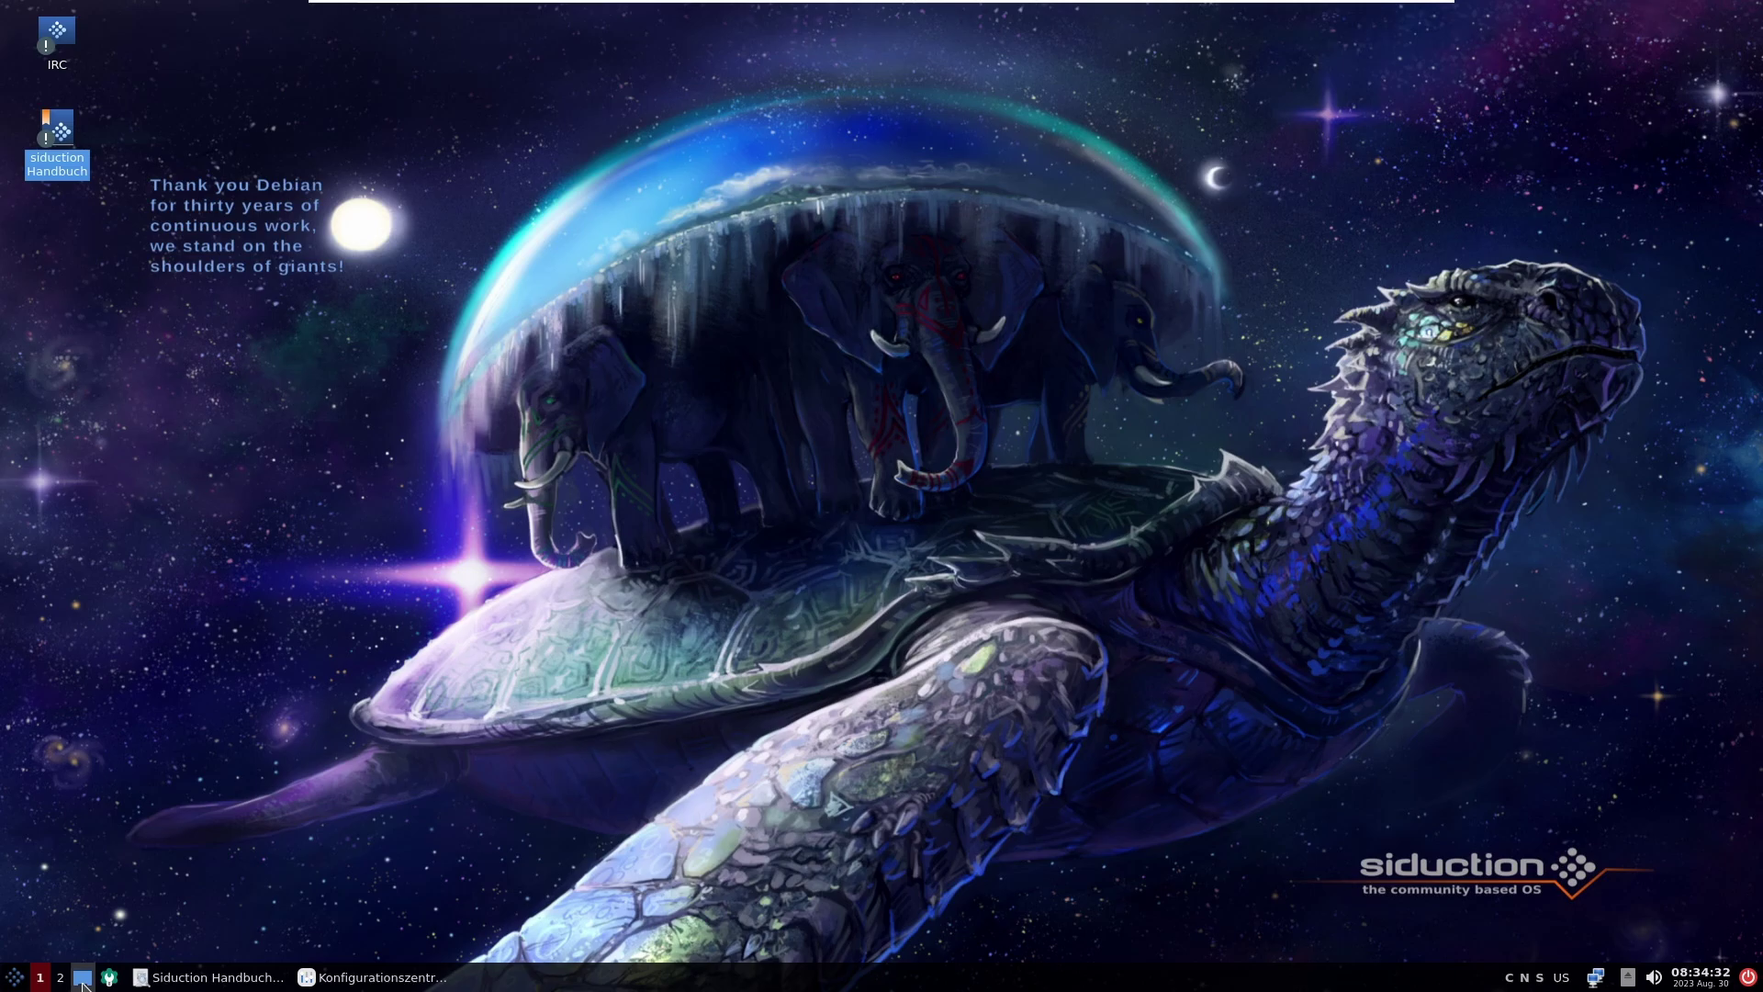
pyautogui.click(83, 981)
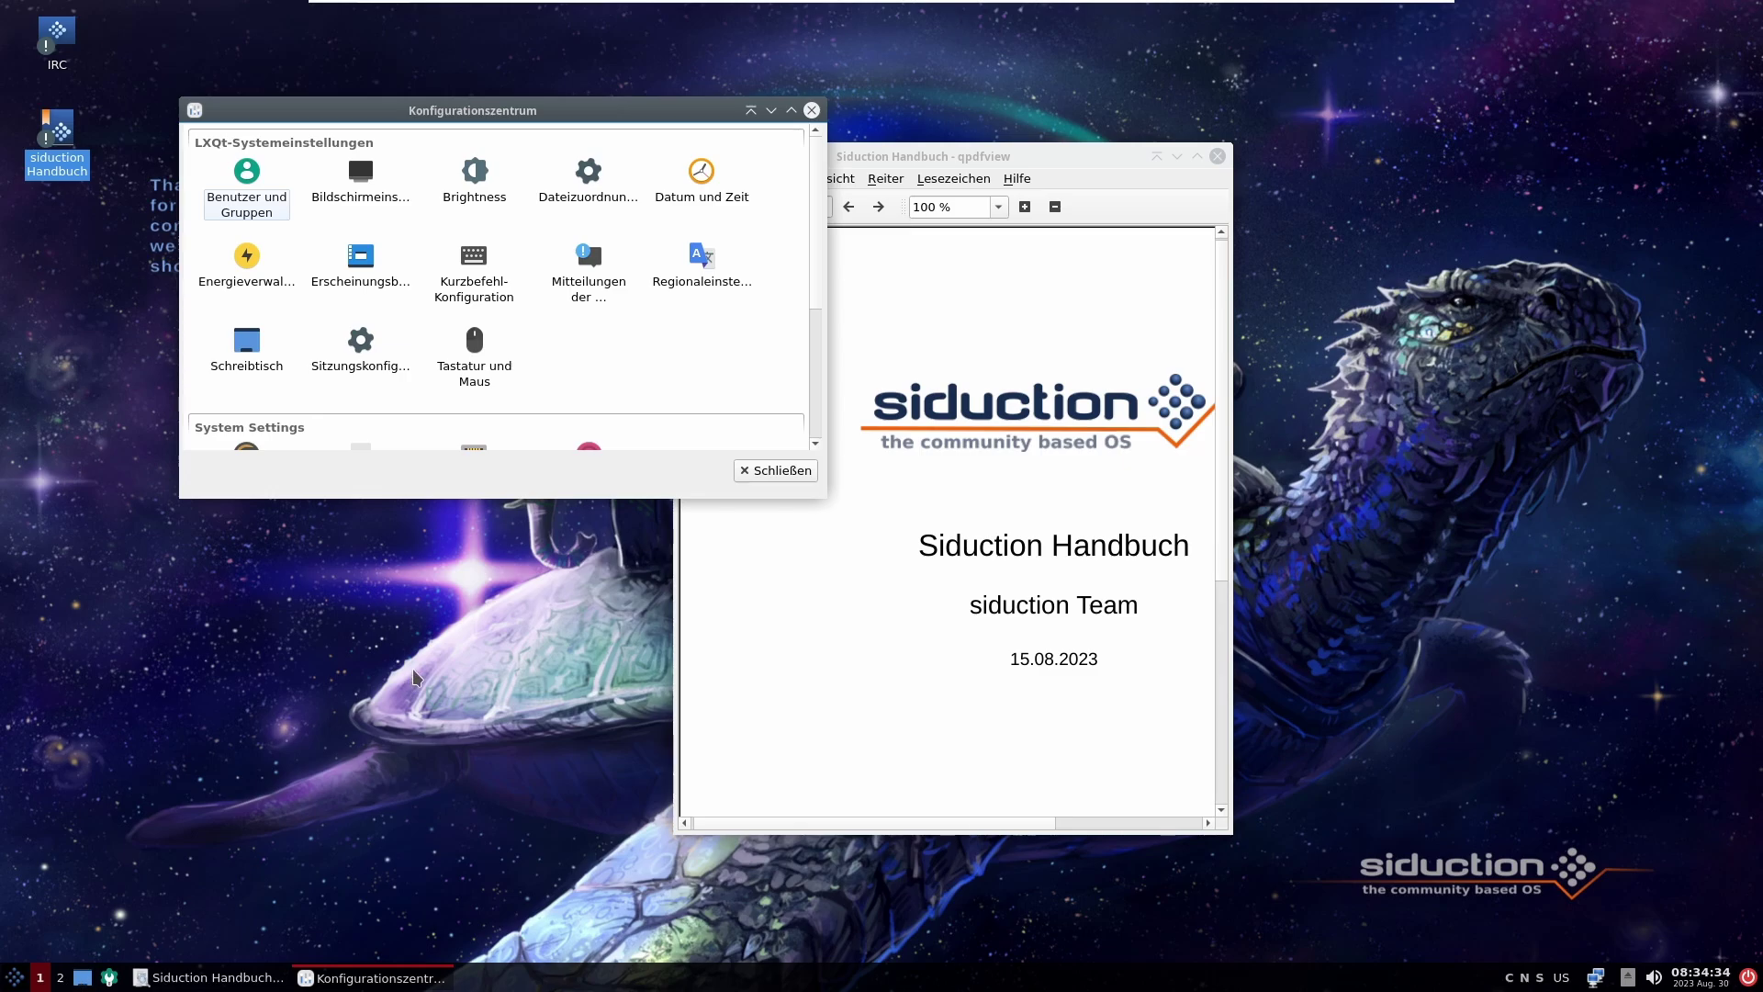
pyautogui.moveTo(614, 109); pyautogui.dragTo(1161, 145)
pyautogui.click(1367, 141)
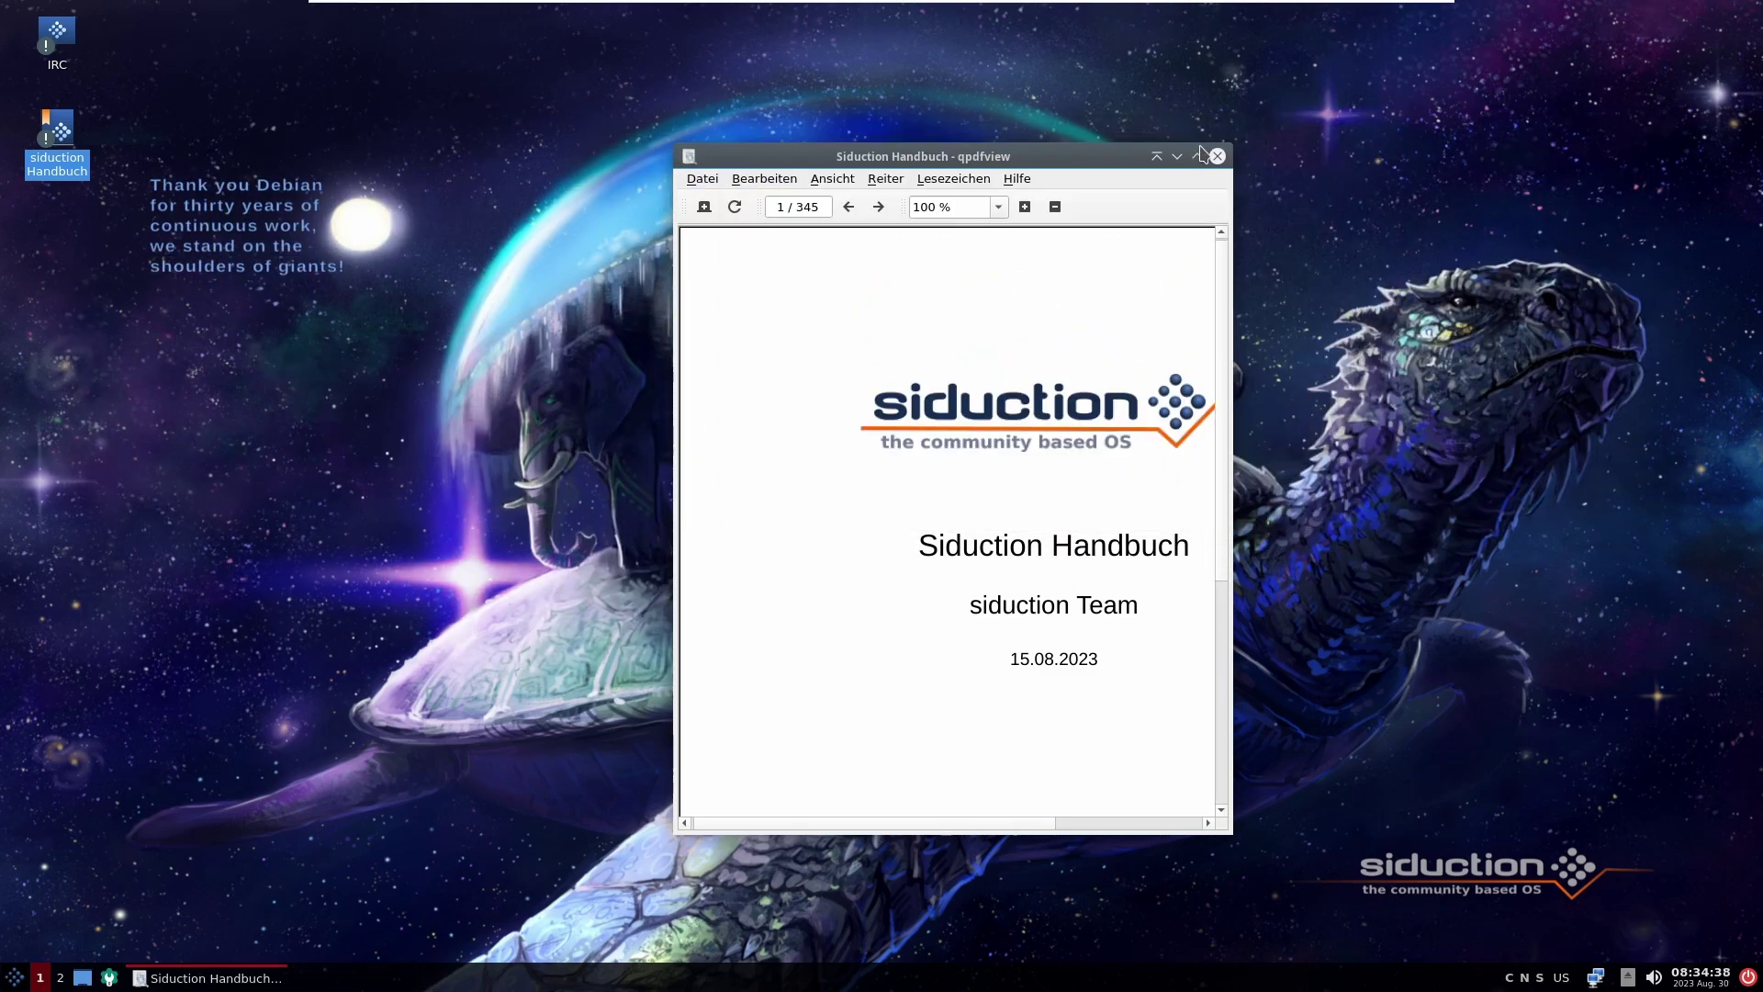
pyautogui.click(1217, 156)
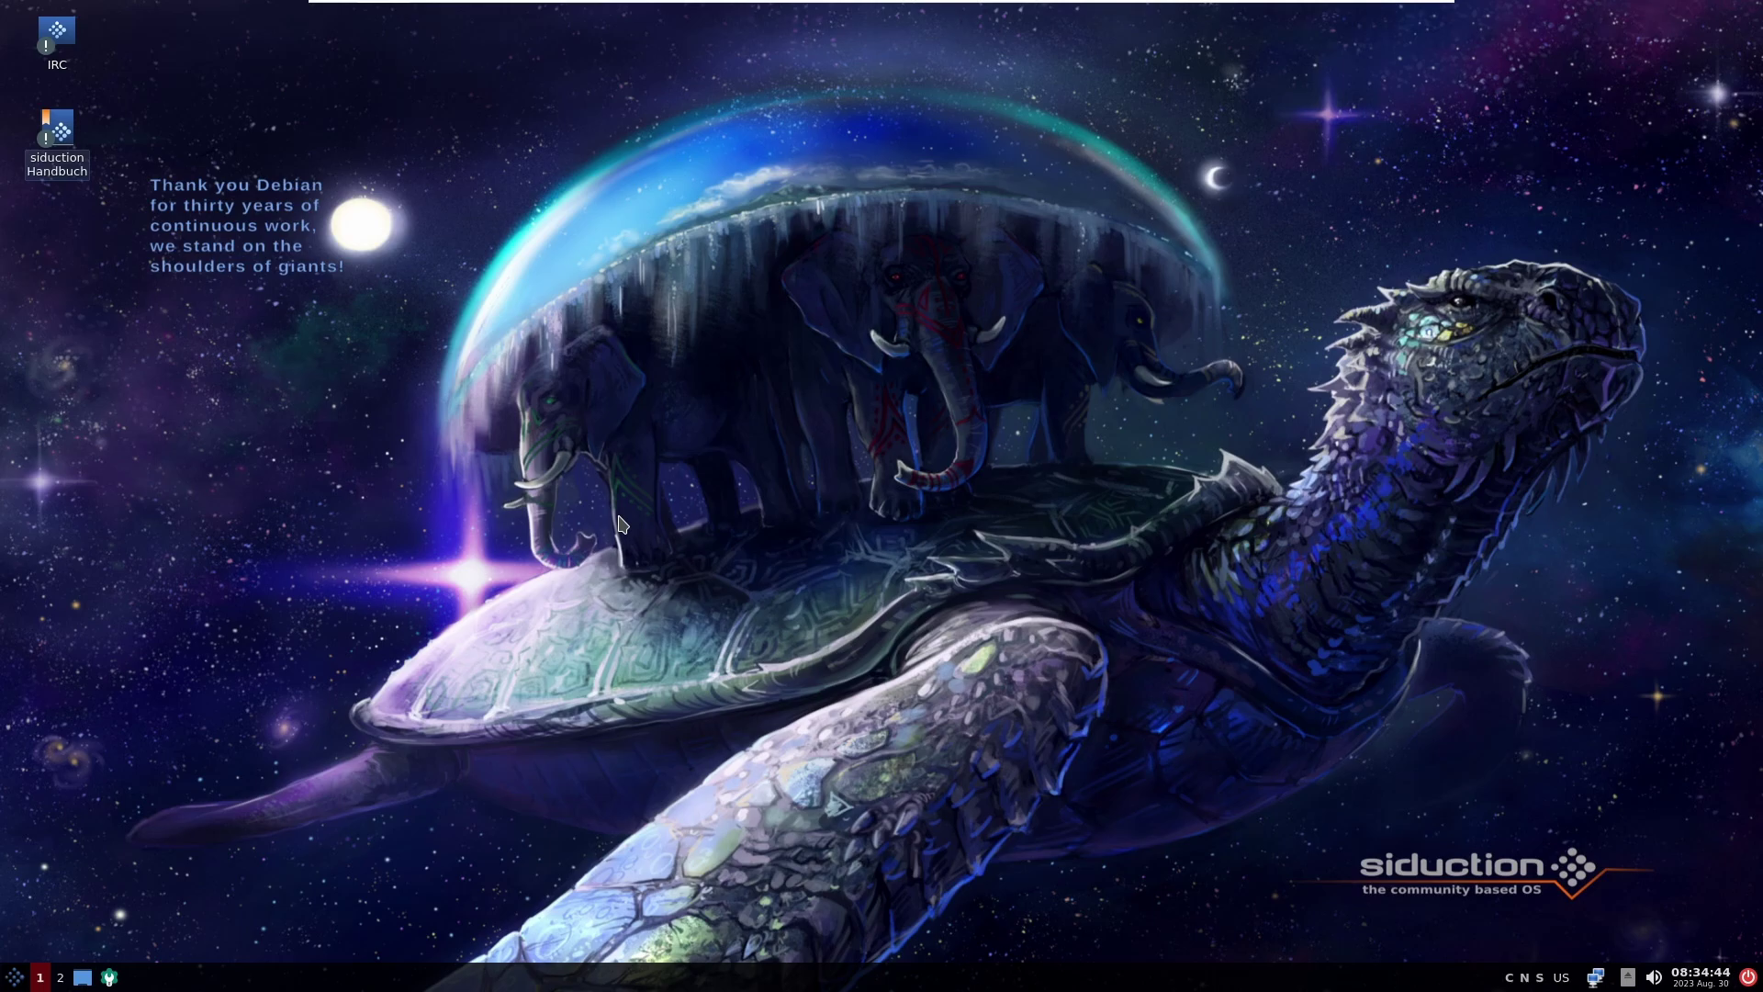
# Step: Switch the keyboard layout from US to DE and show the menu's Büro programs
pyautogui.hotkey('alt', 'shift')
pyautogui.click(8, 984)
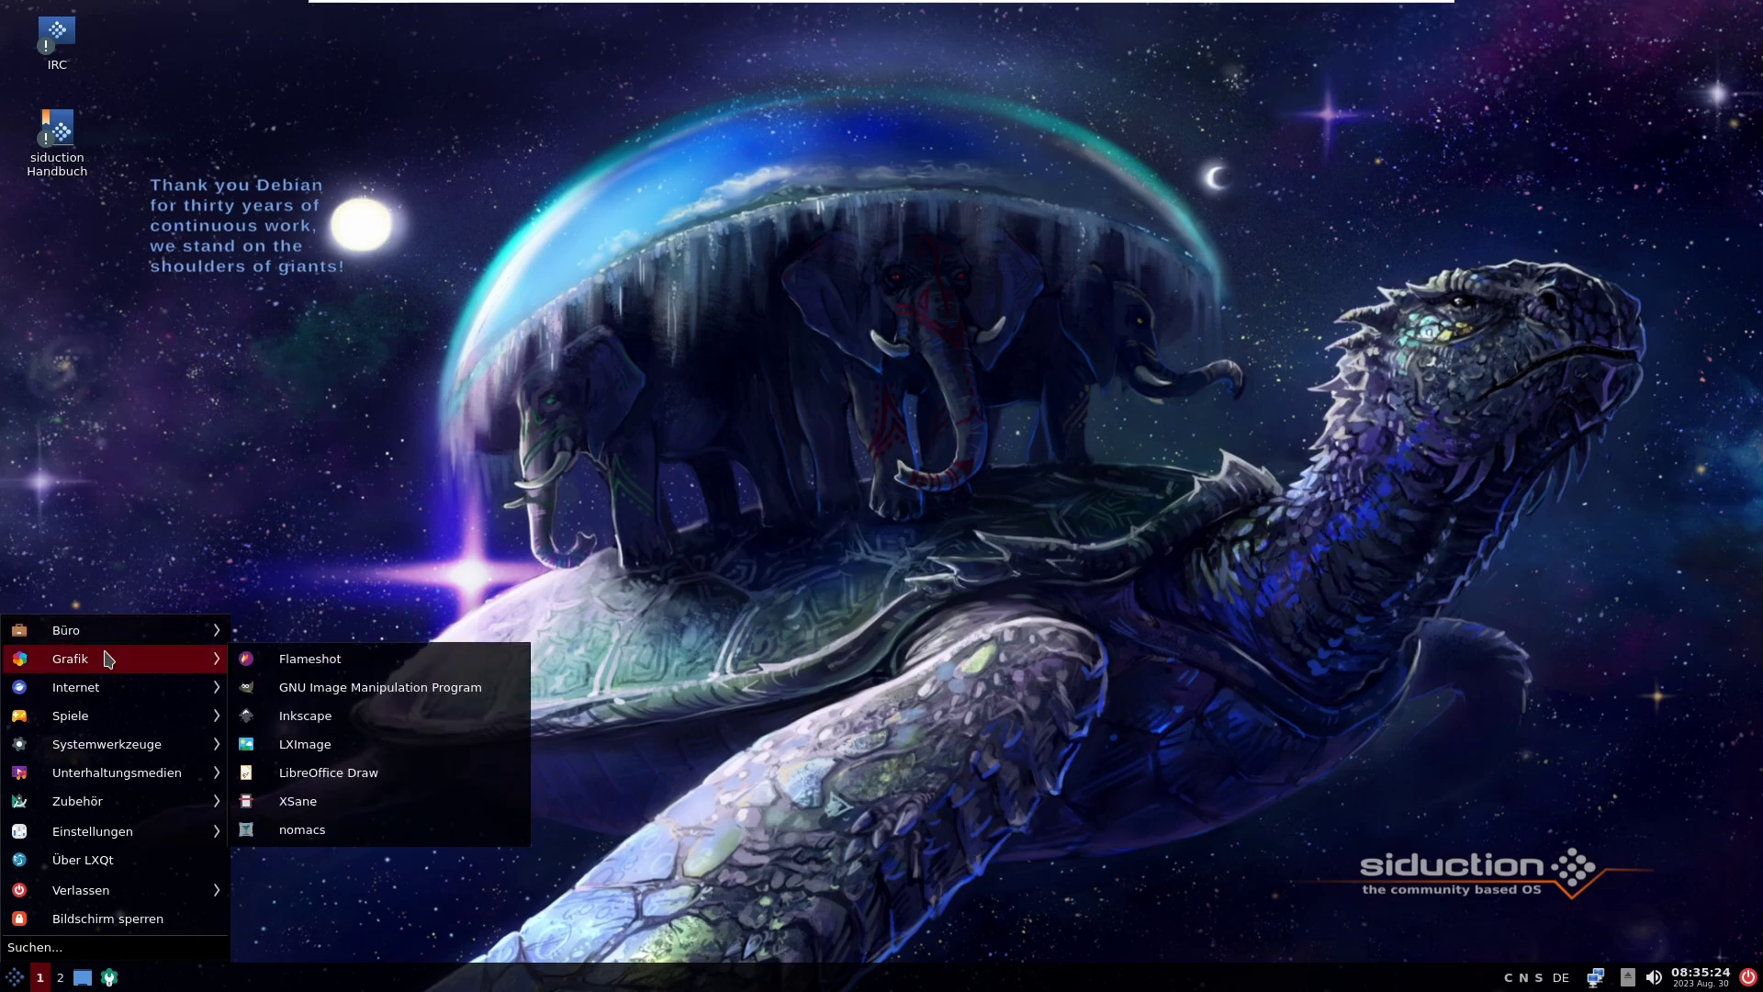
pyautogui.moveTo(135, 636)
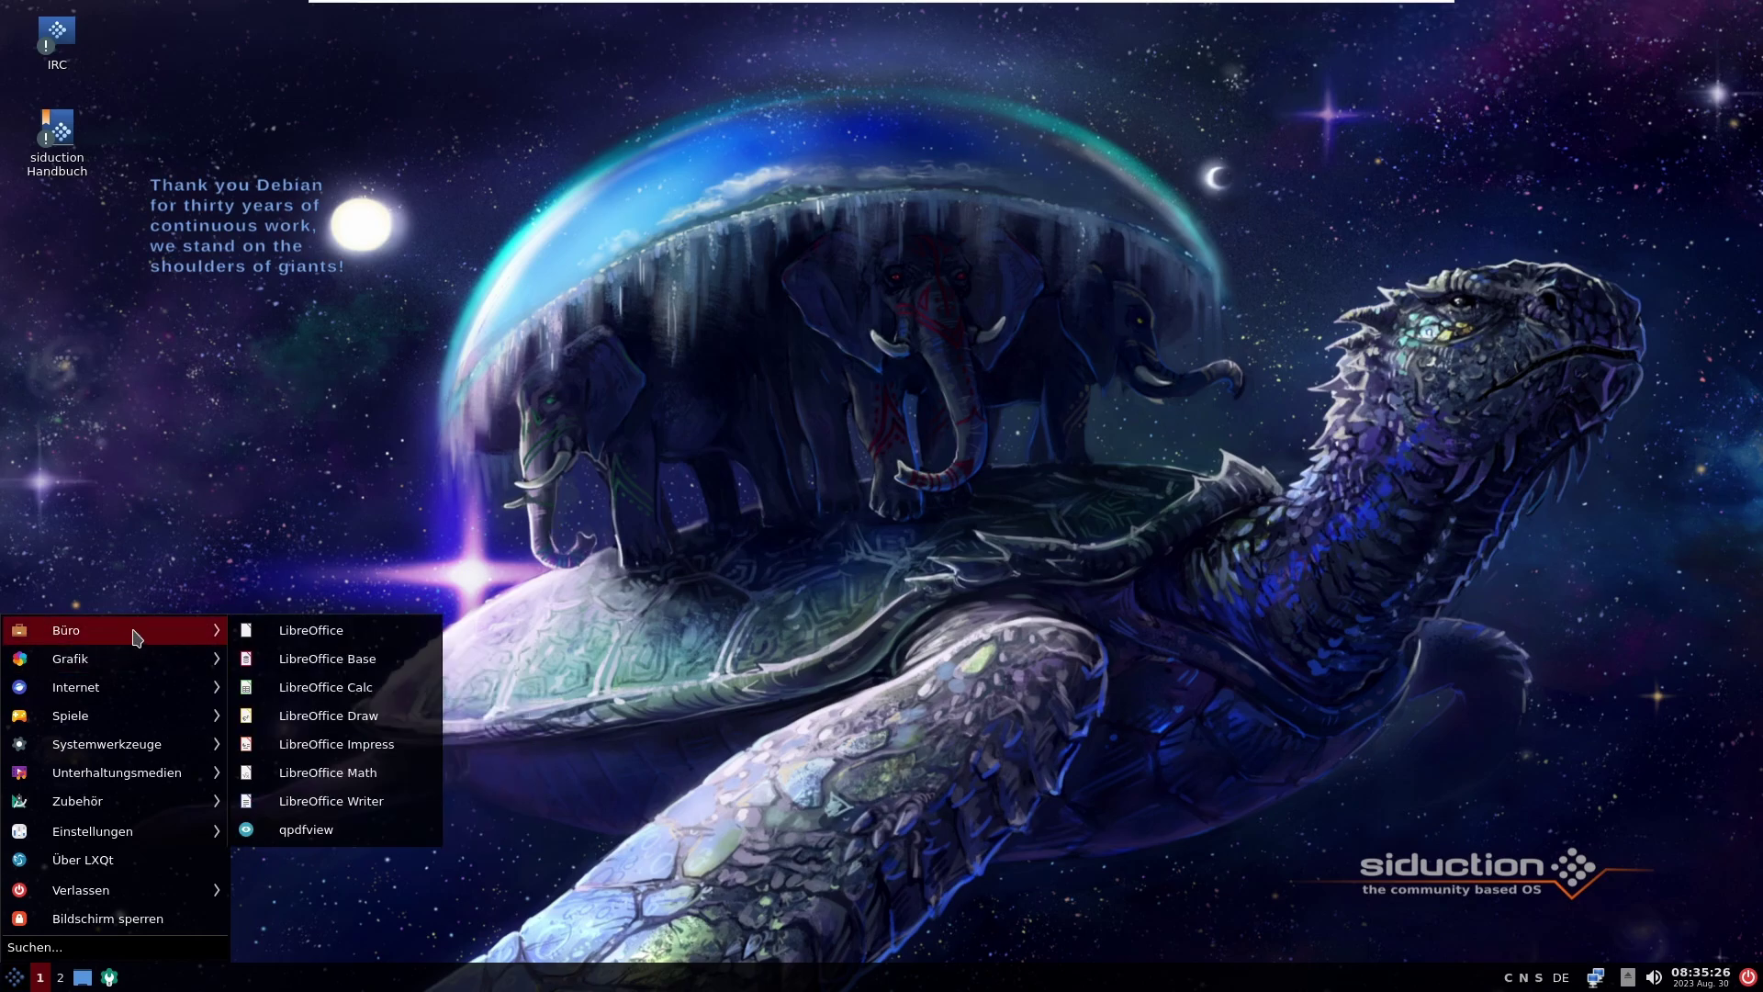
# Step: Start a new LibreOffice Writer text document and dismiss the tip of the day
pyautogui.click(336, 632)
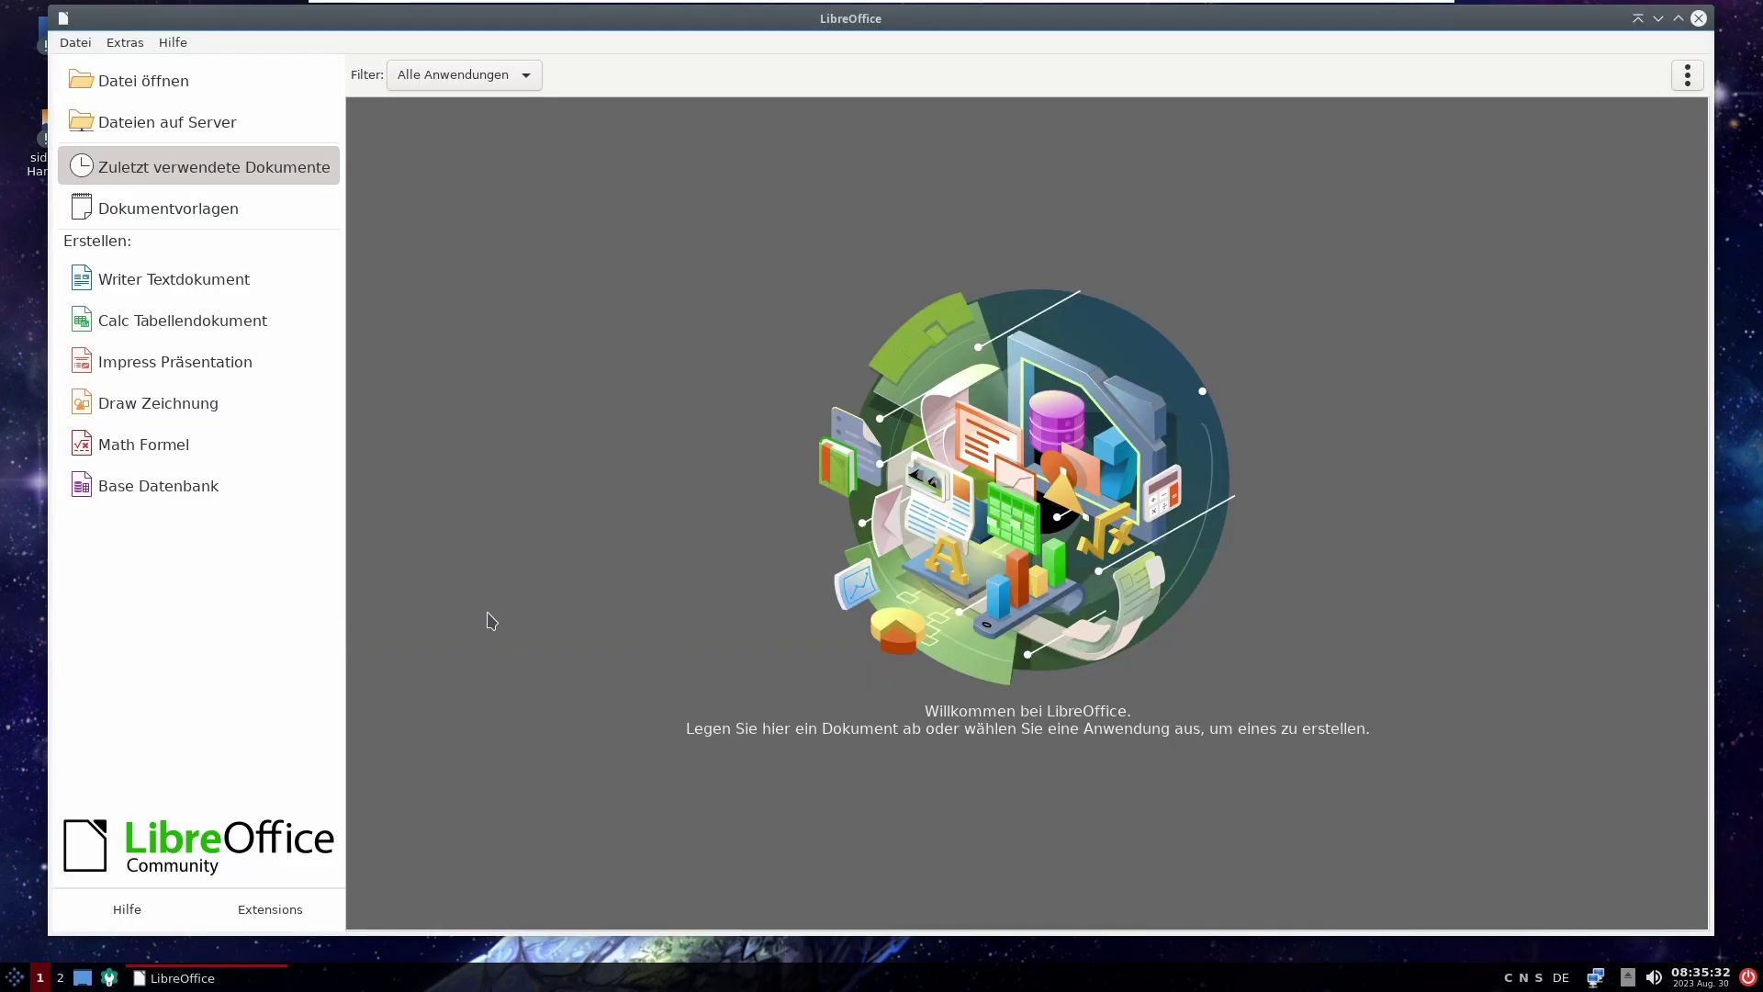
pyautogui.click(202, 280)
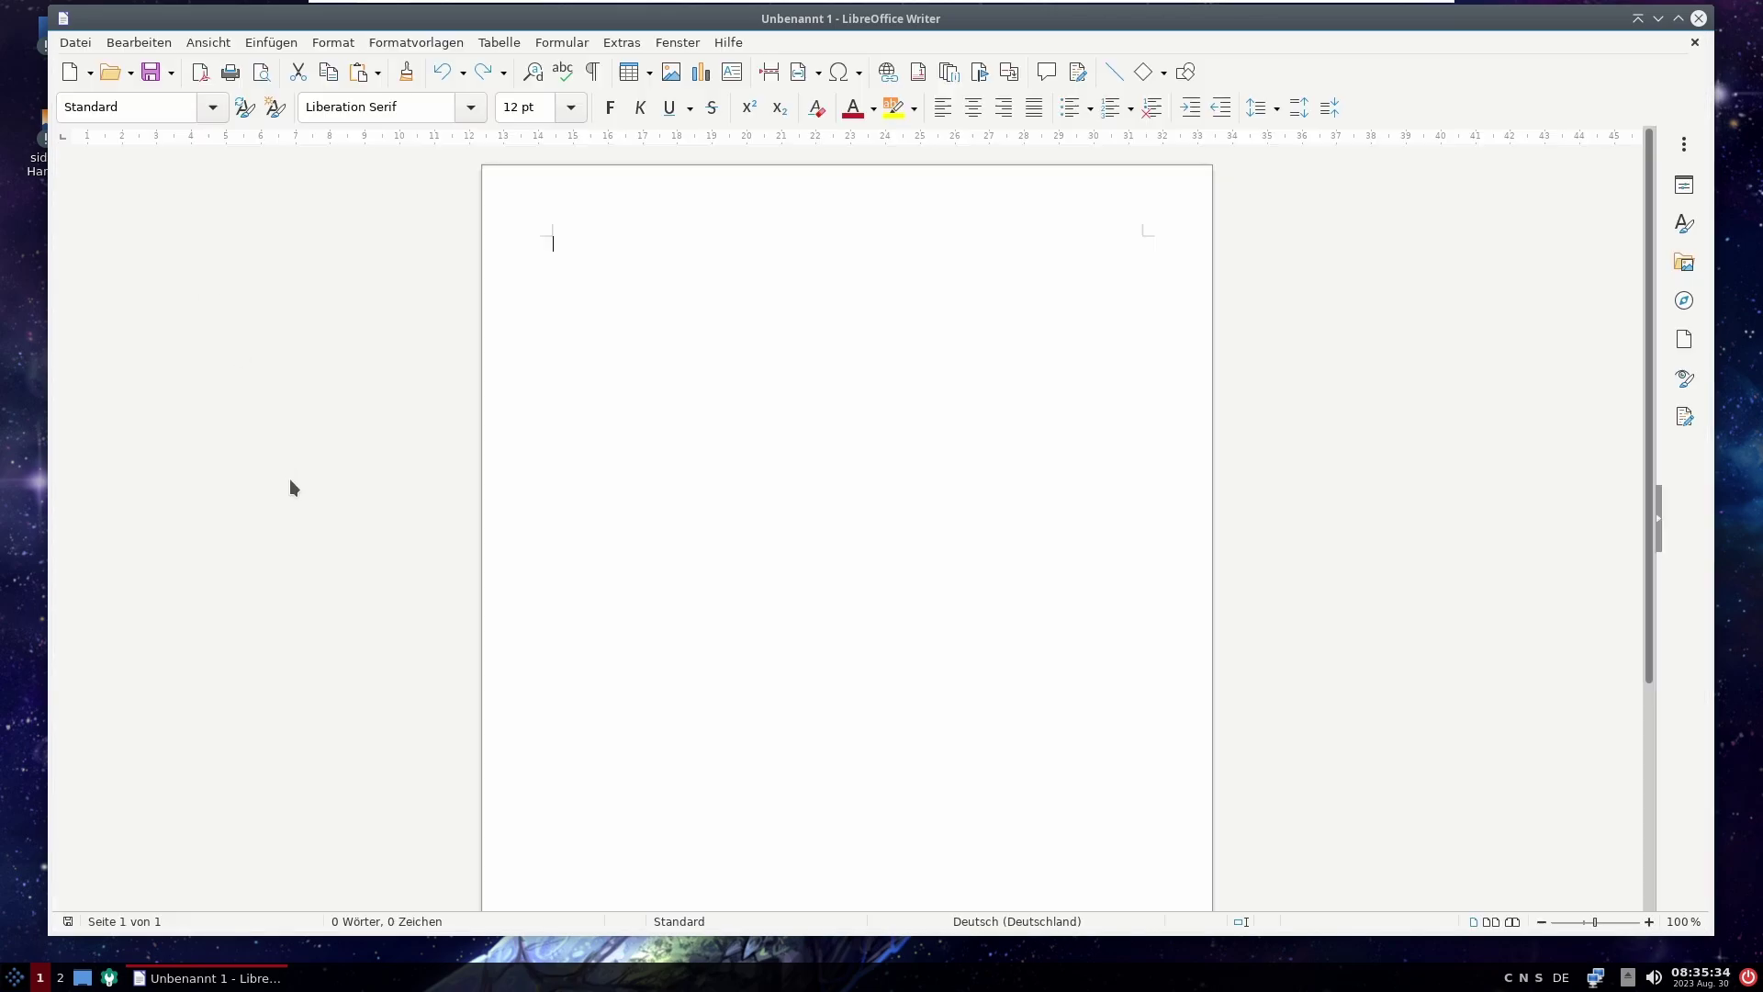
pyautogui.click(1067, 588)
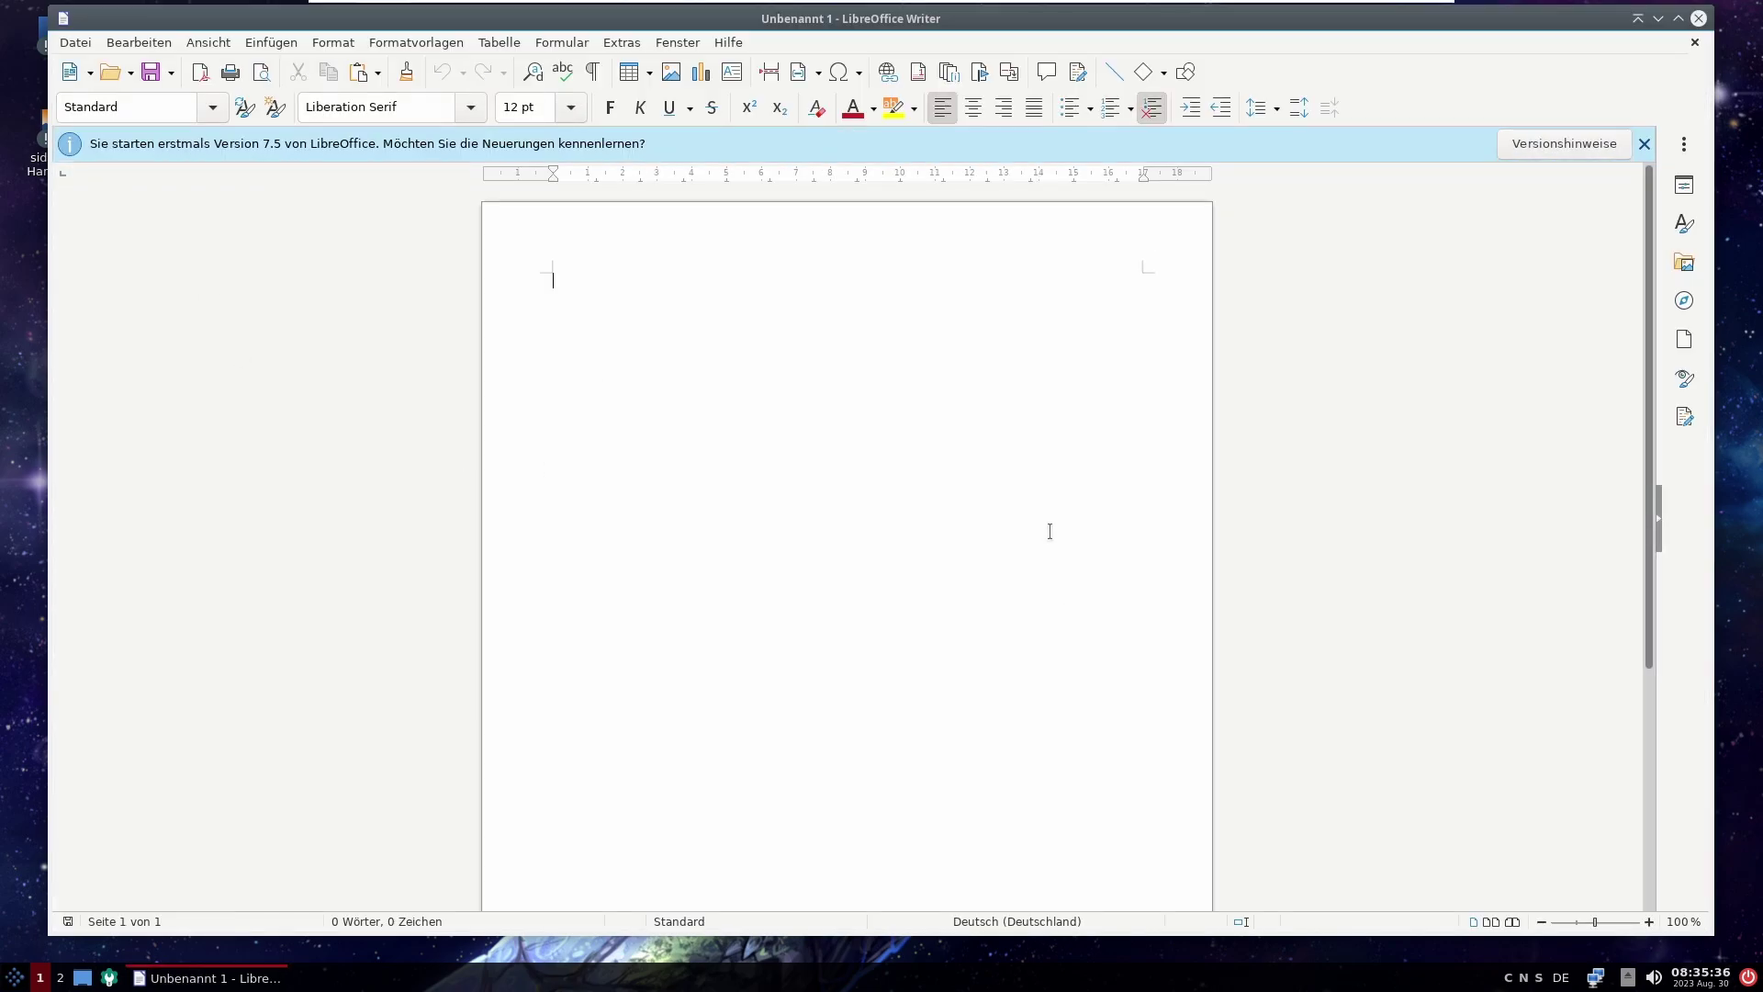
# Step: Confirm LibreOffice version 7.5.5.2 in Über LibreOffice, then close Writer
pyautogui.click(730, 43)
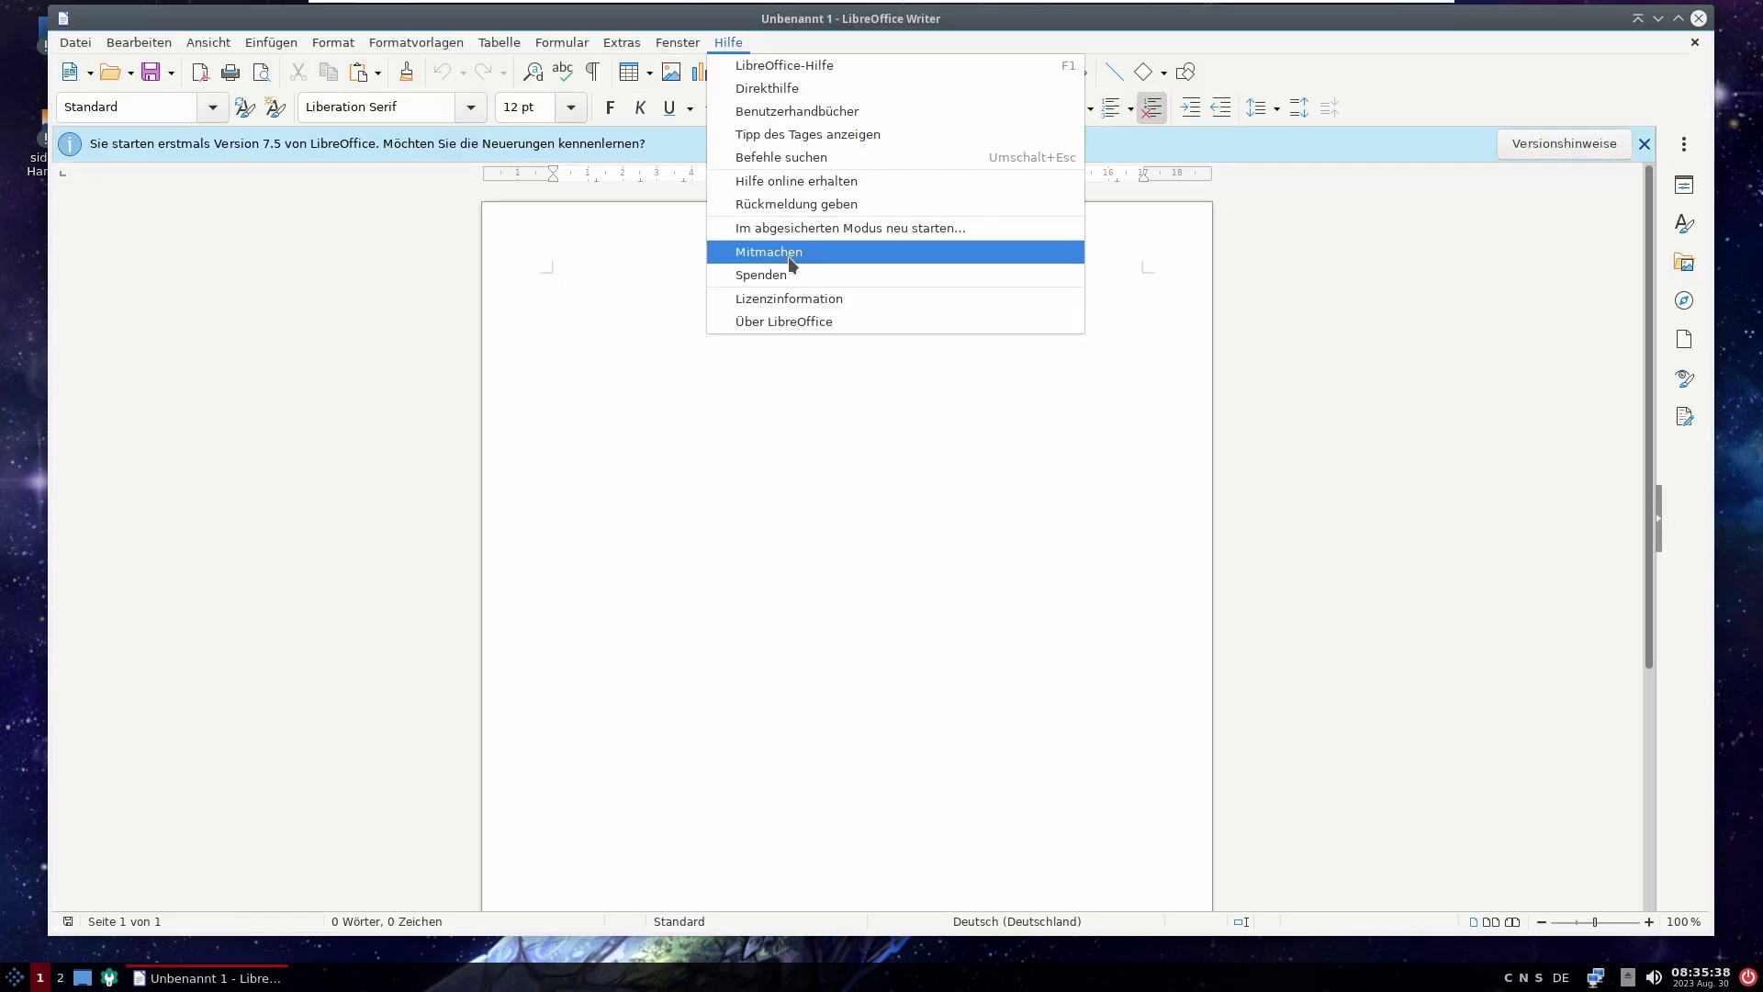
pyautogui.click(783, 322)
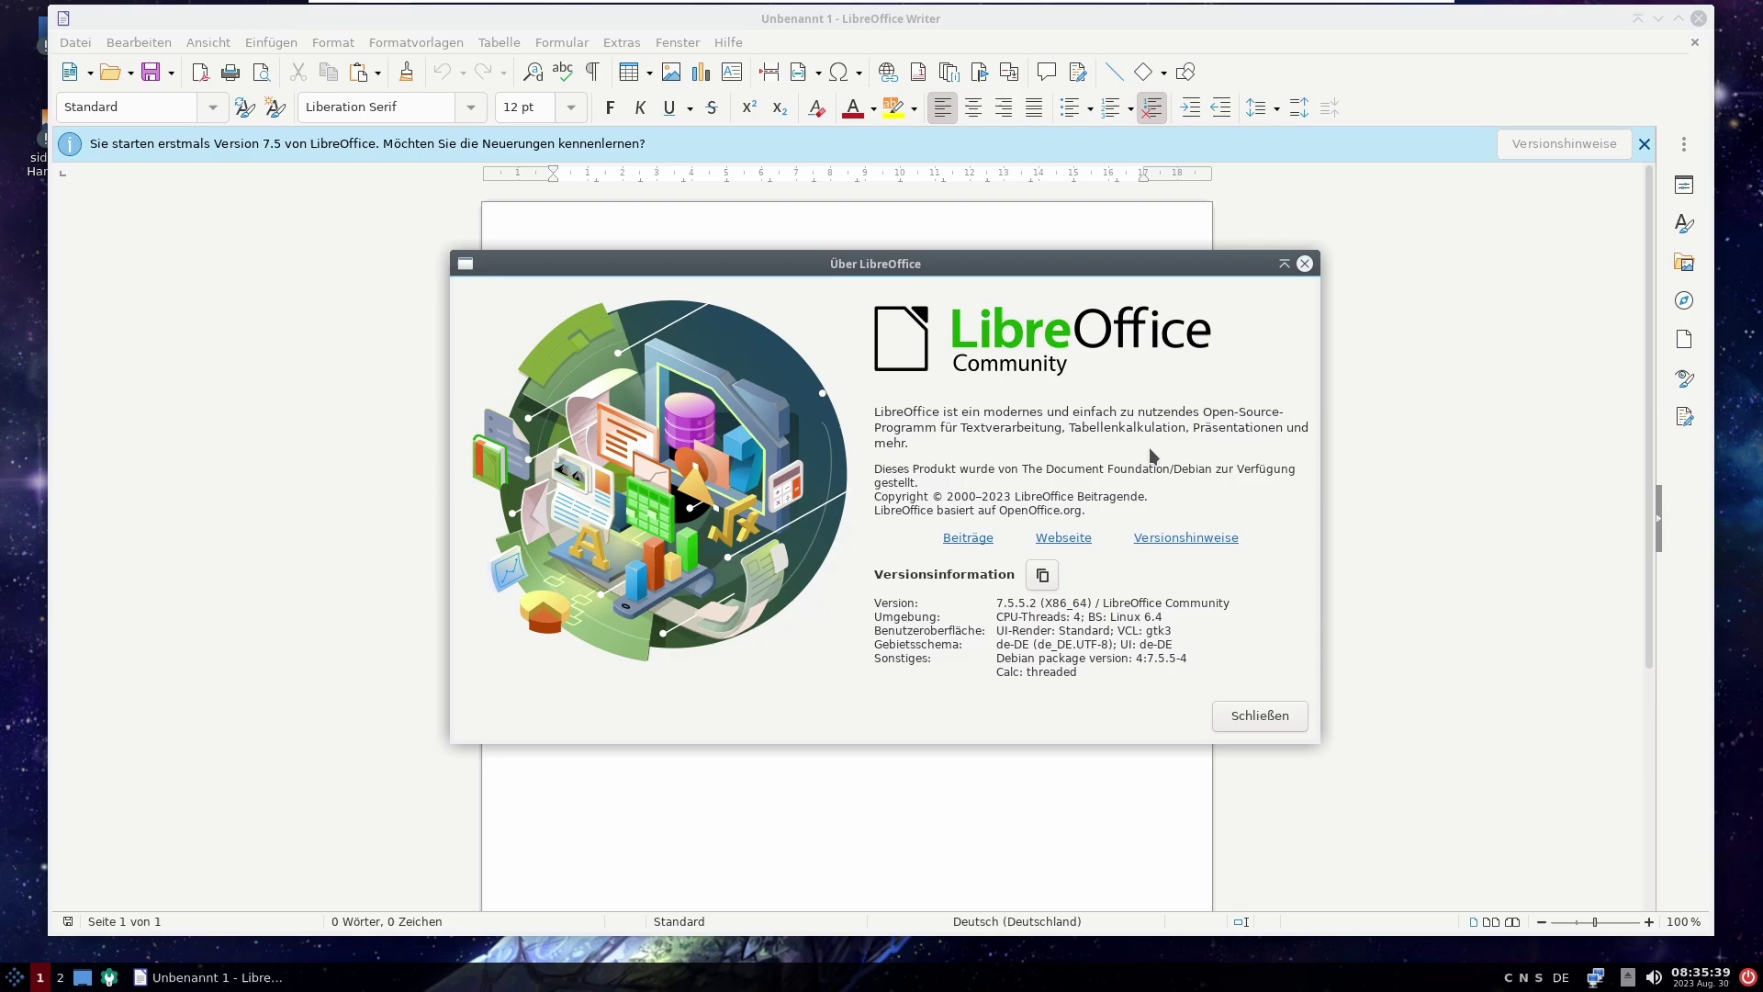
pyautogui.click(1263, 717)
pyautogui.click(1699, 18)
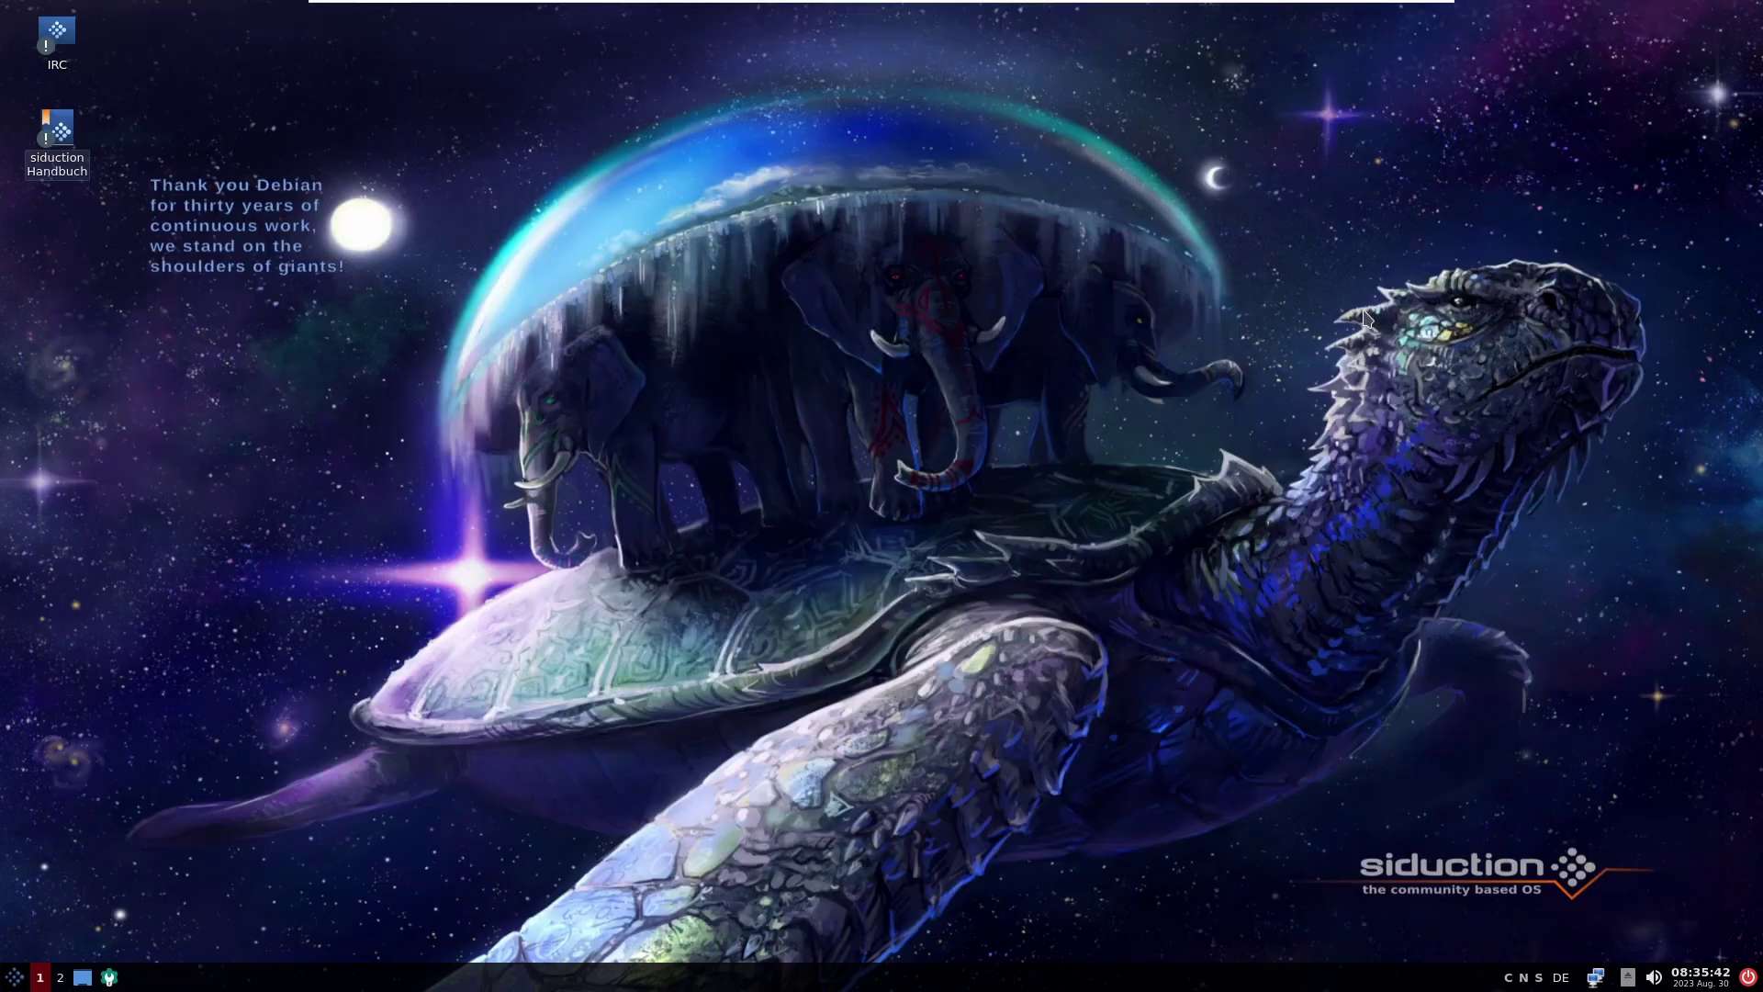
pyautogui.click(26, 973)
# Step: Launch GIMP 2.10 from the Grafik category and close it once started
pyautogui.moveTo(134, 637)
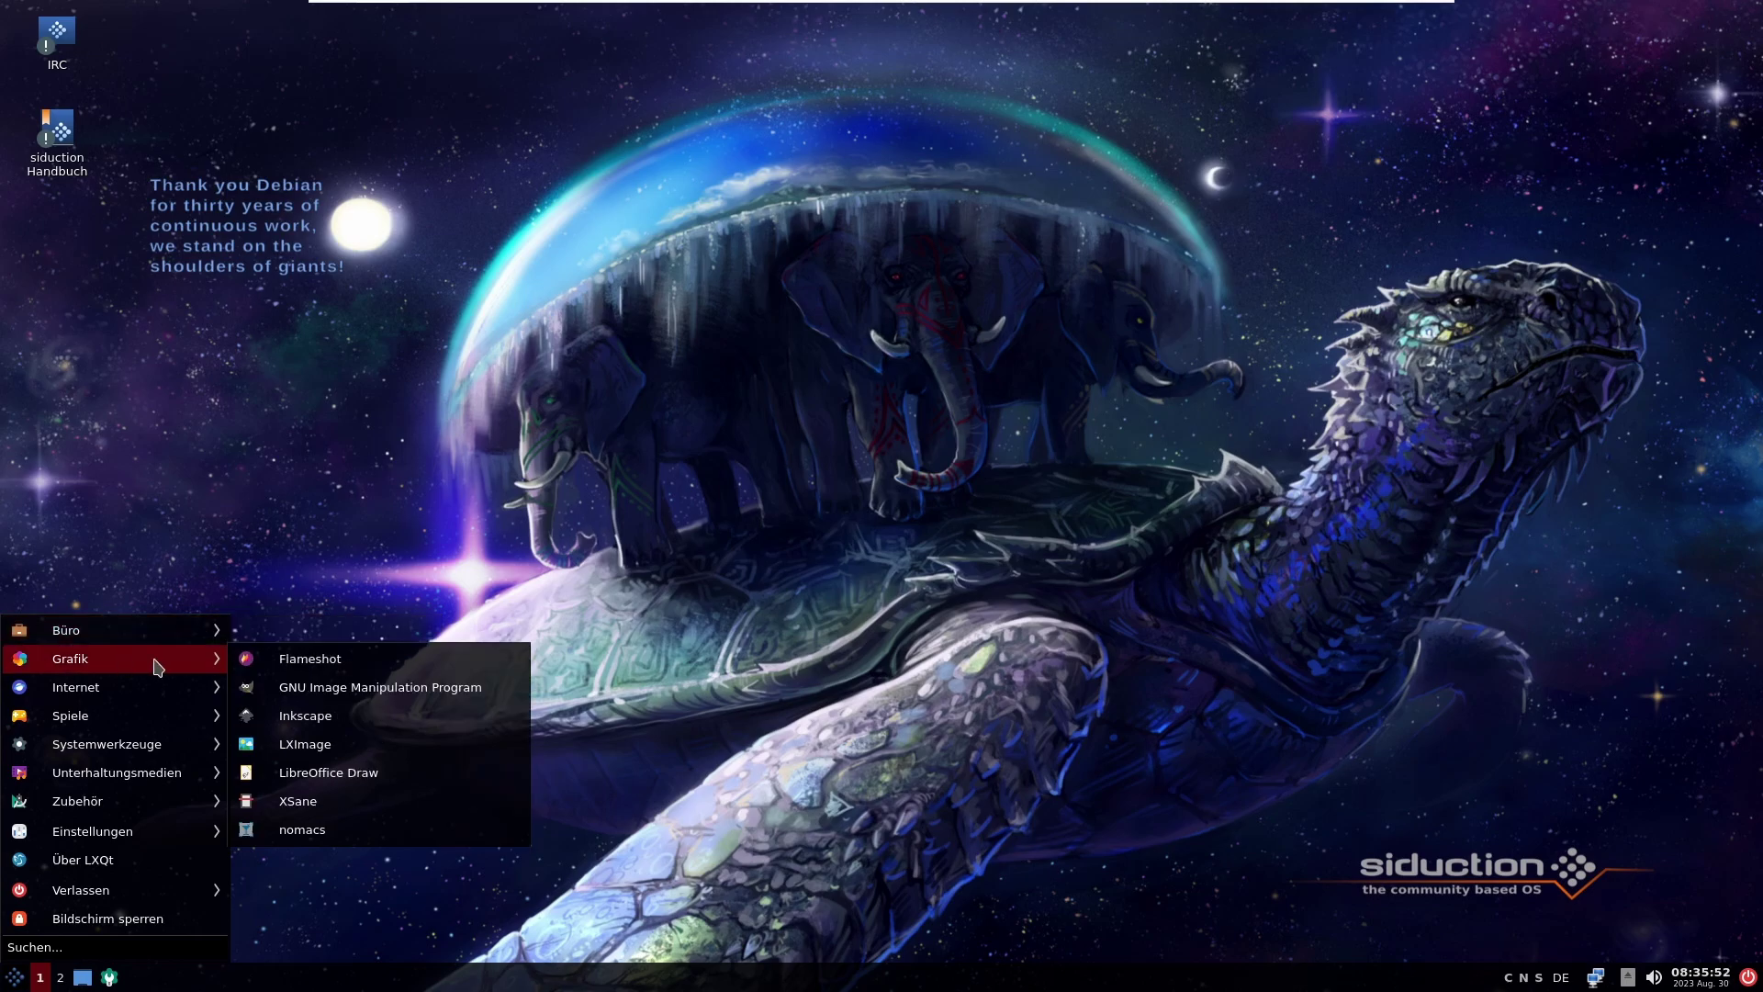
pyautogui.click(466, 705)
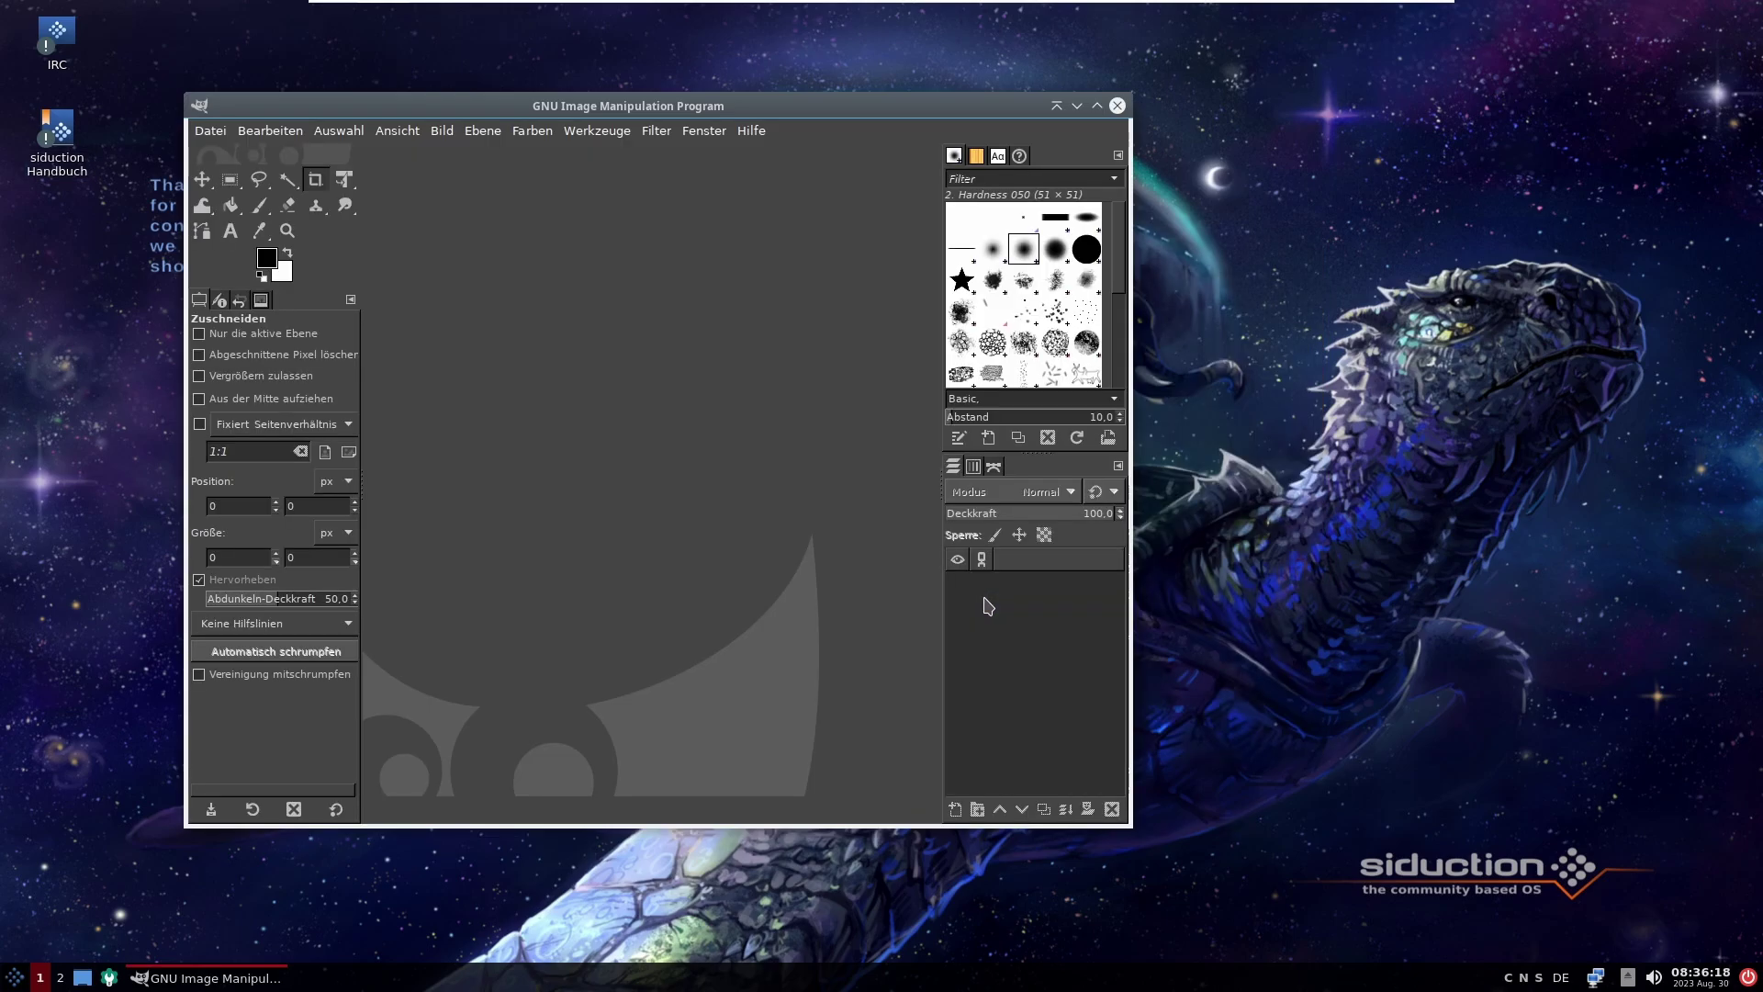
pyautogui.click(1117, 105)
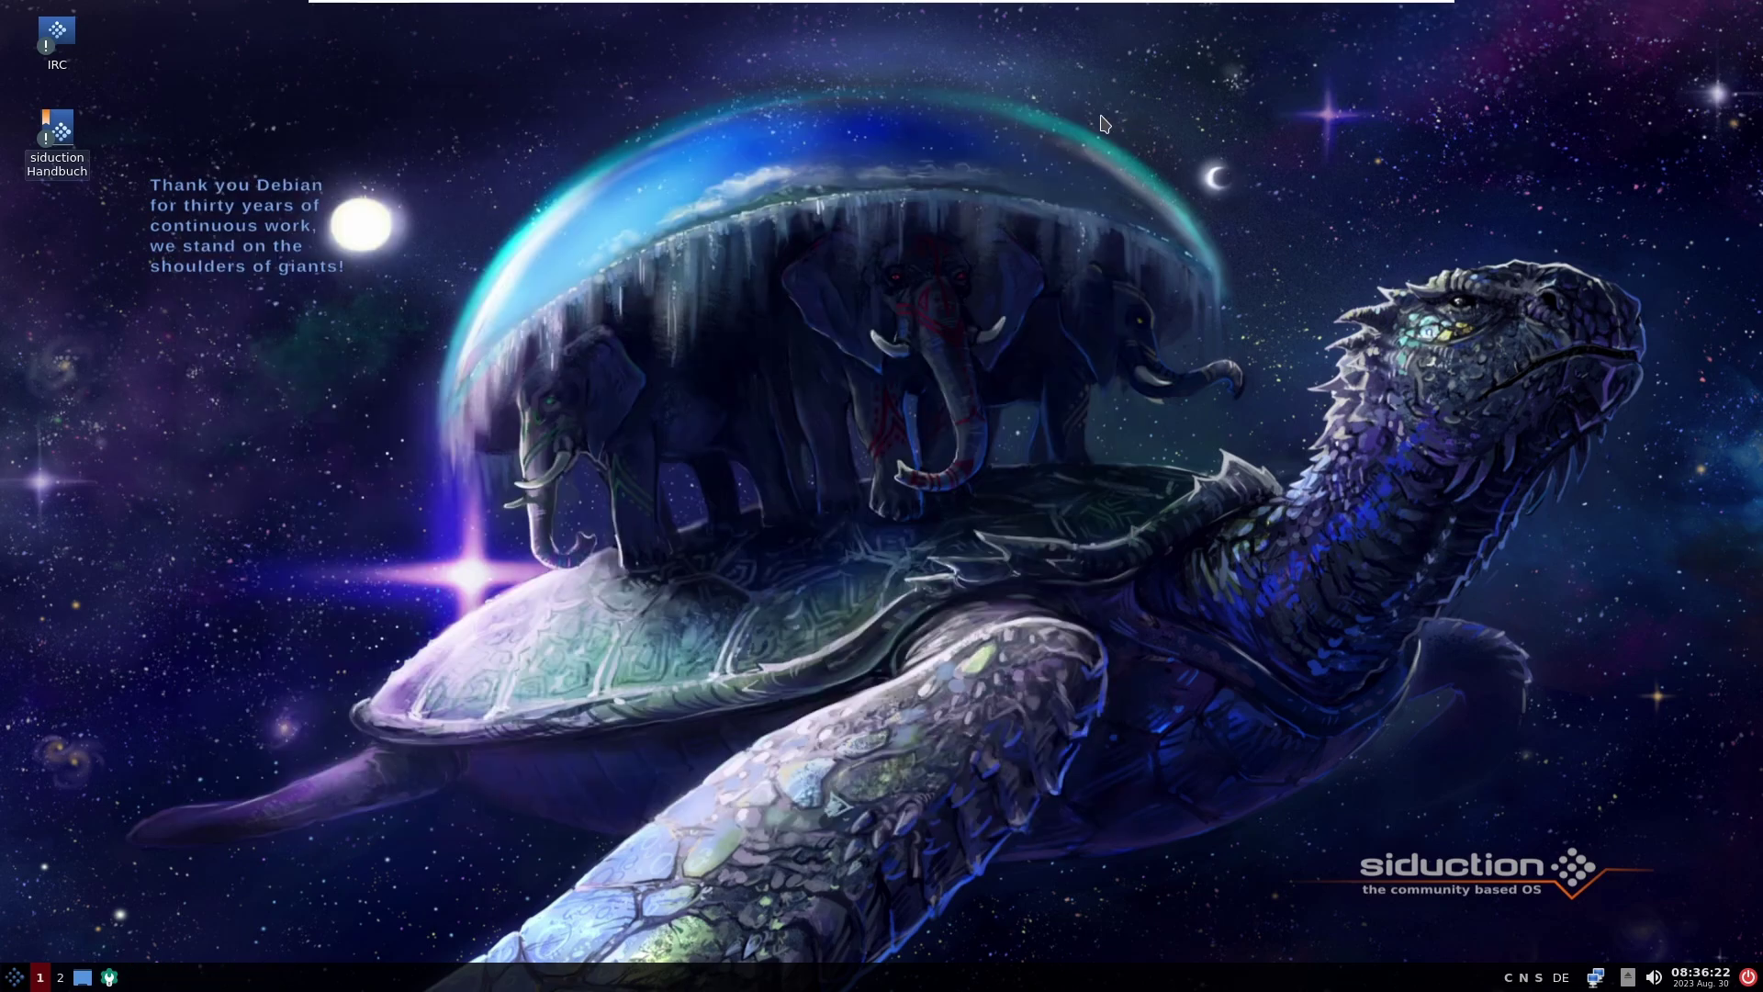
# Step: Show the menu's Internet category with Firefox, HexChat, Thunderbird and qBittorrent
pyautogui.click(14, 977)
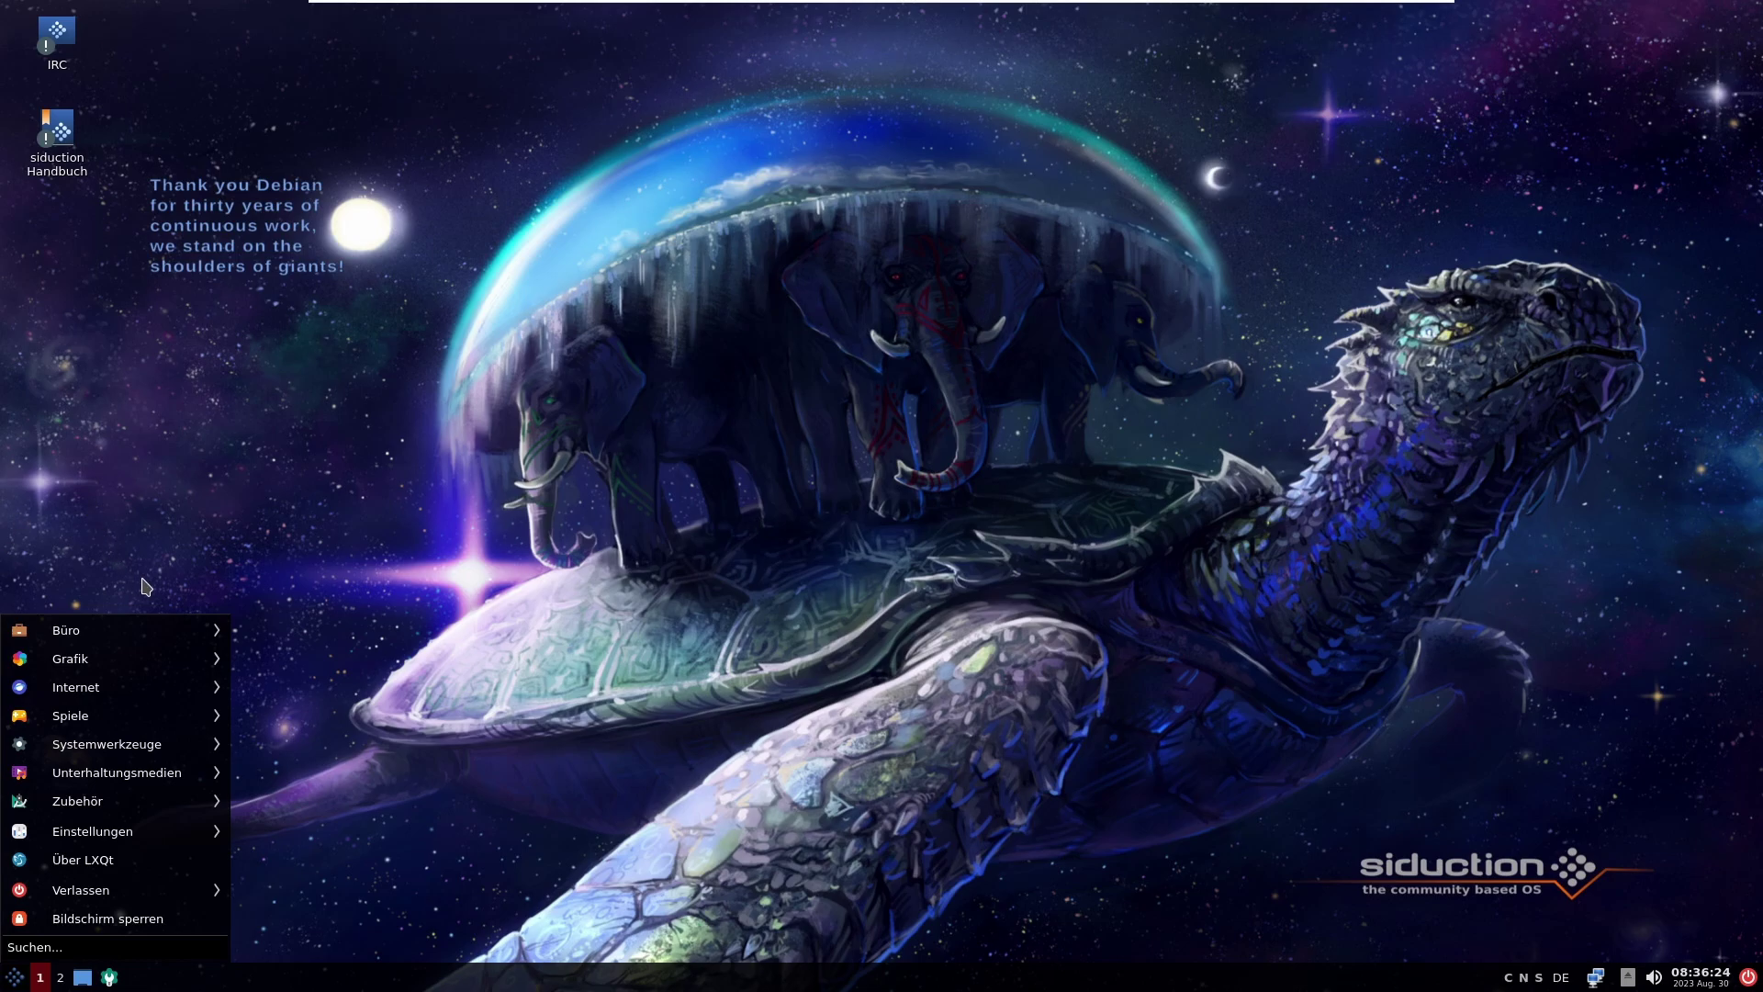
pyautogui.moveTo(100, 689)
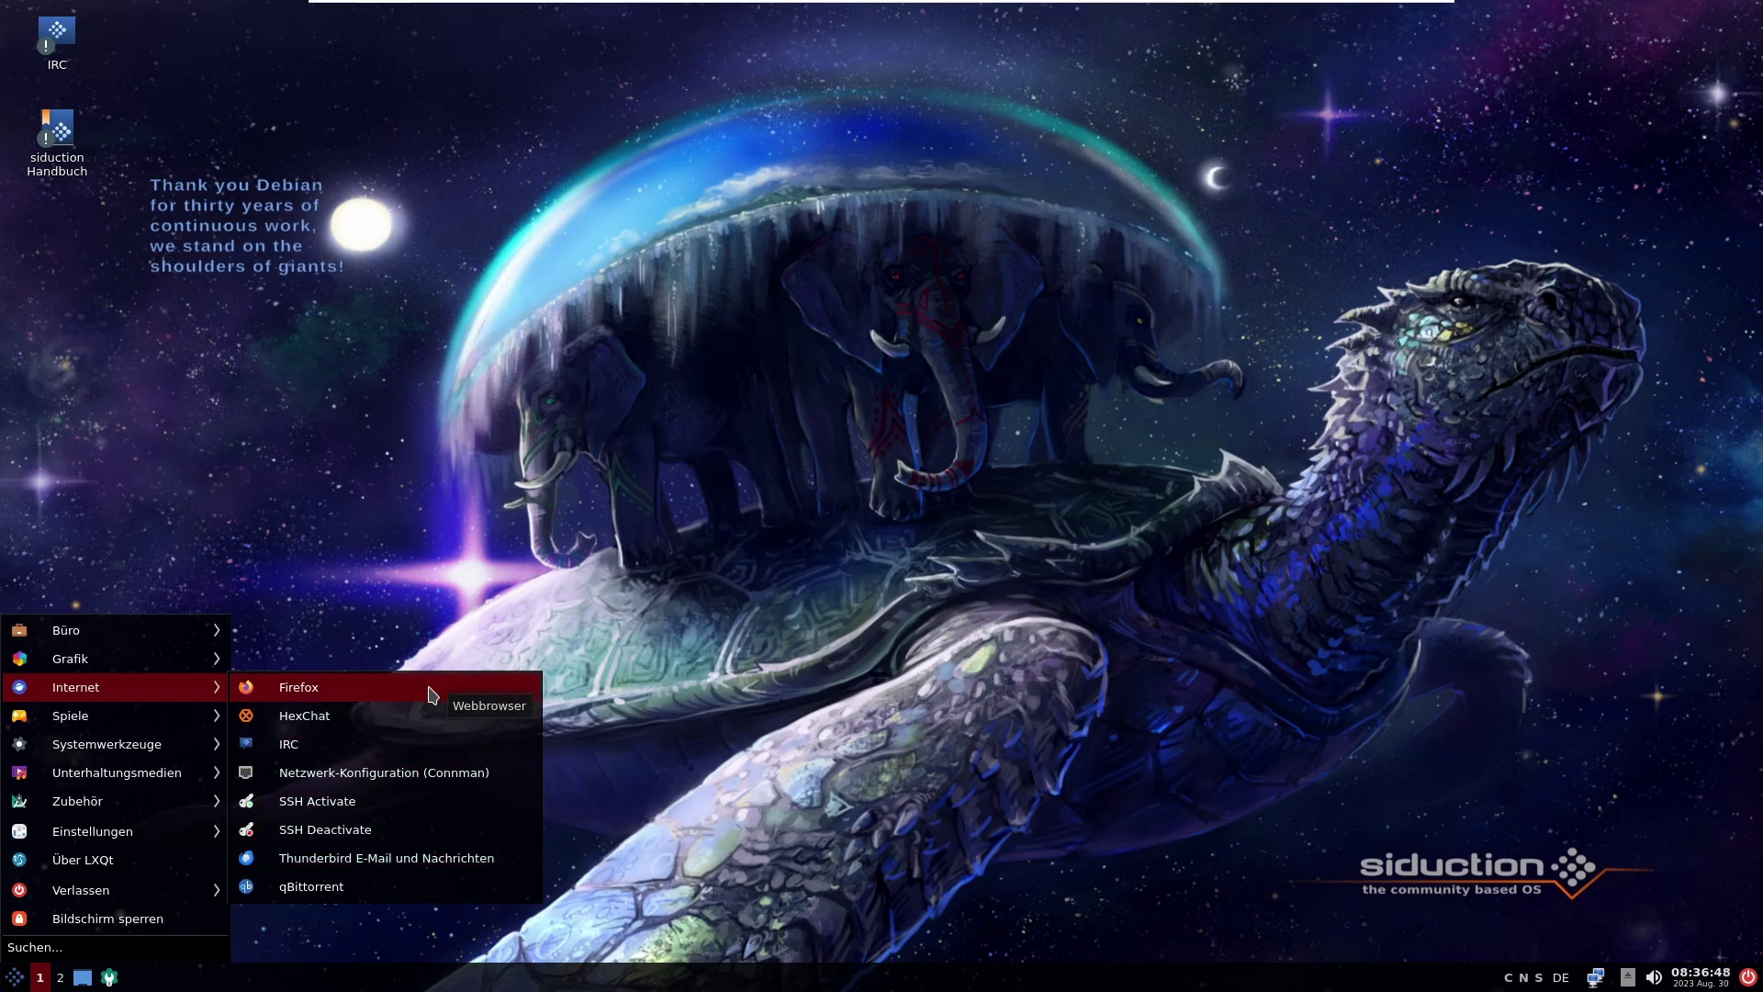
# Step: Launch Firefox and enable the Menüleiste from the tab bar's context menu
pyautogui.click(432, 693)
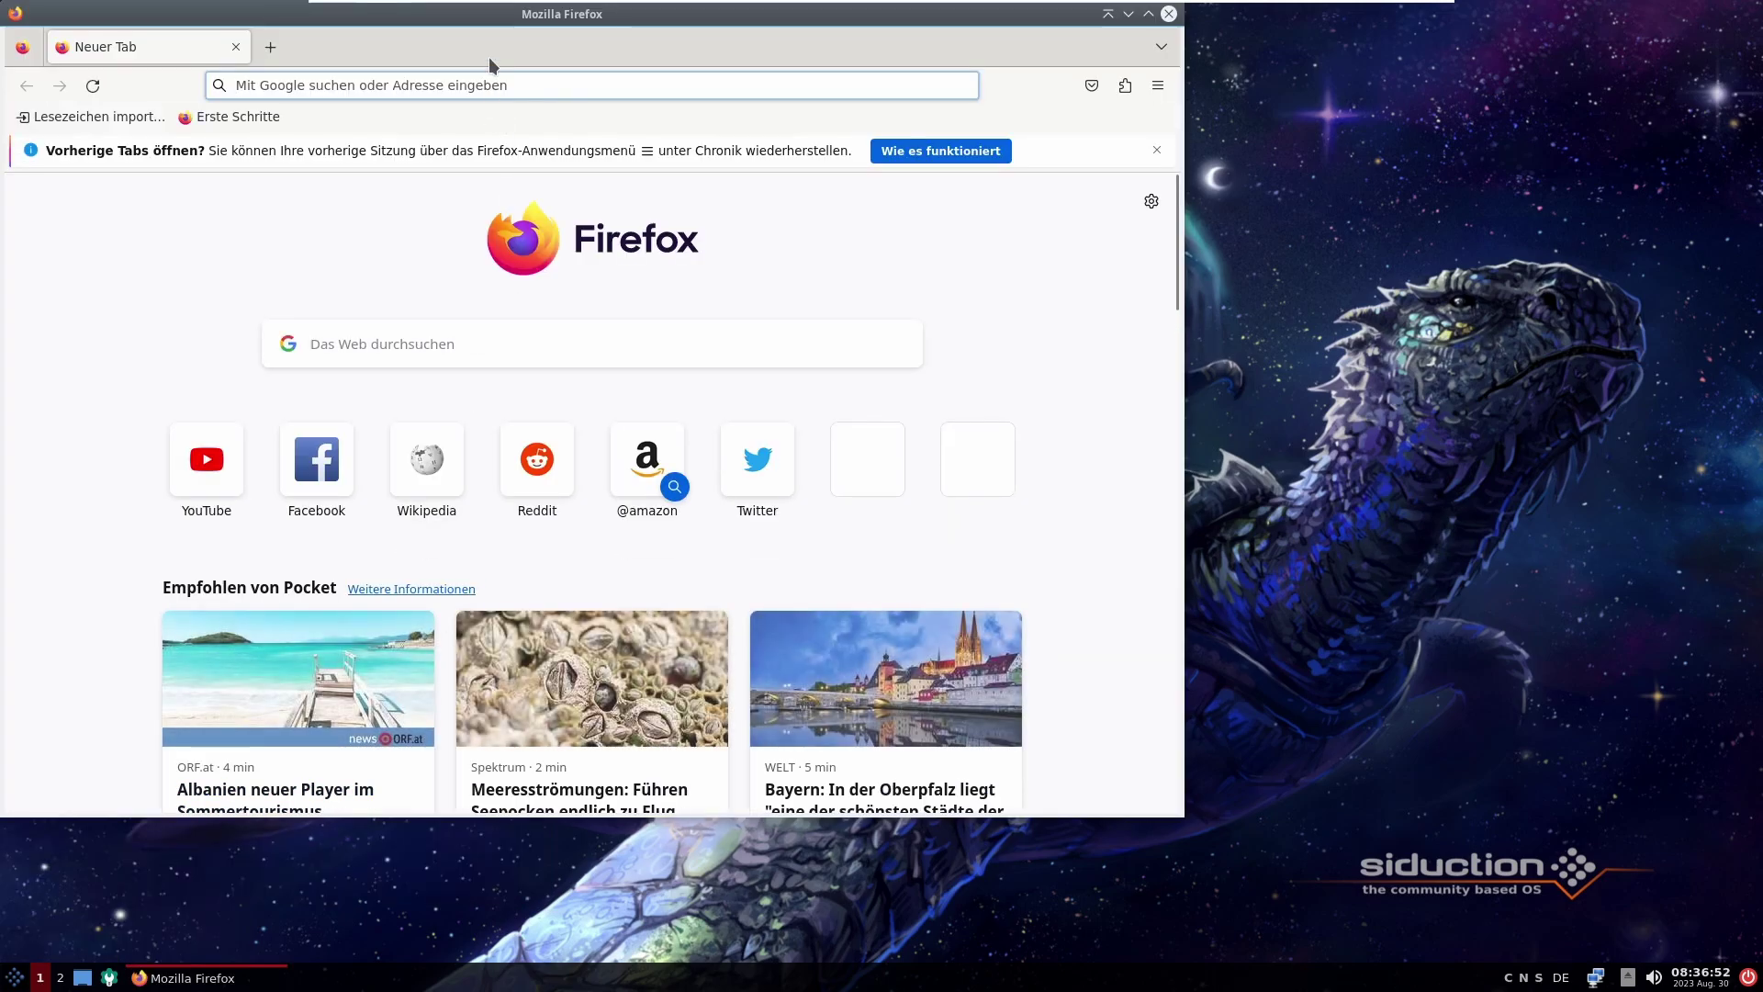
pyautogui.rightClick(488, 57)
pyautogui.click(551, 204)
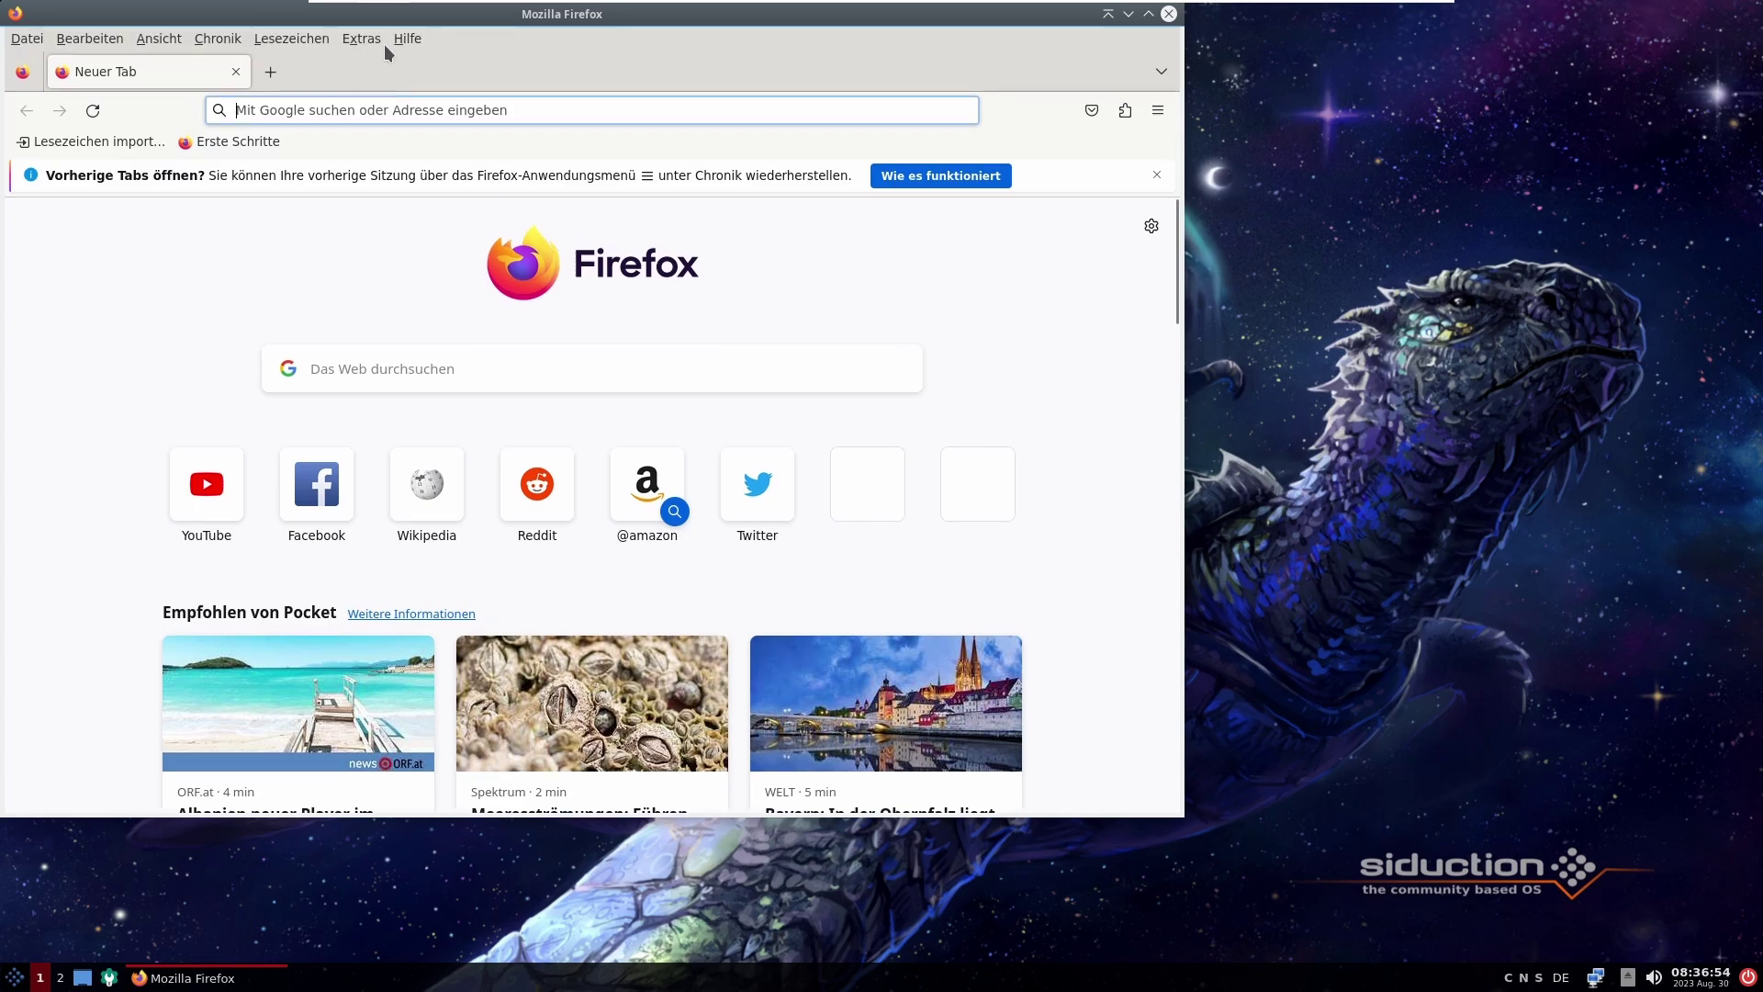
# Step: Check Firefox version 116.0 (64-Bit) under Hilfe > Über Firefox, then close Firefox
pyautogui.click(407, 39)
pyautogui.click(459, 220)
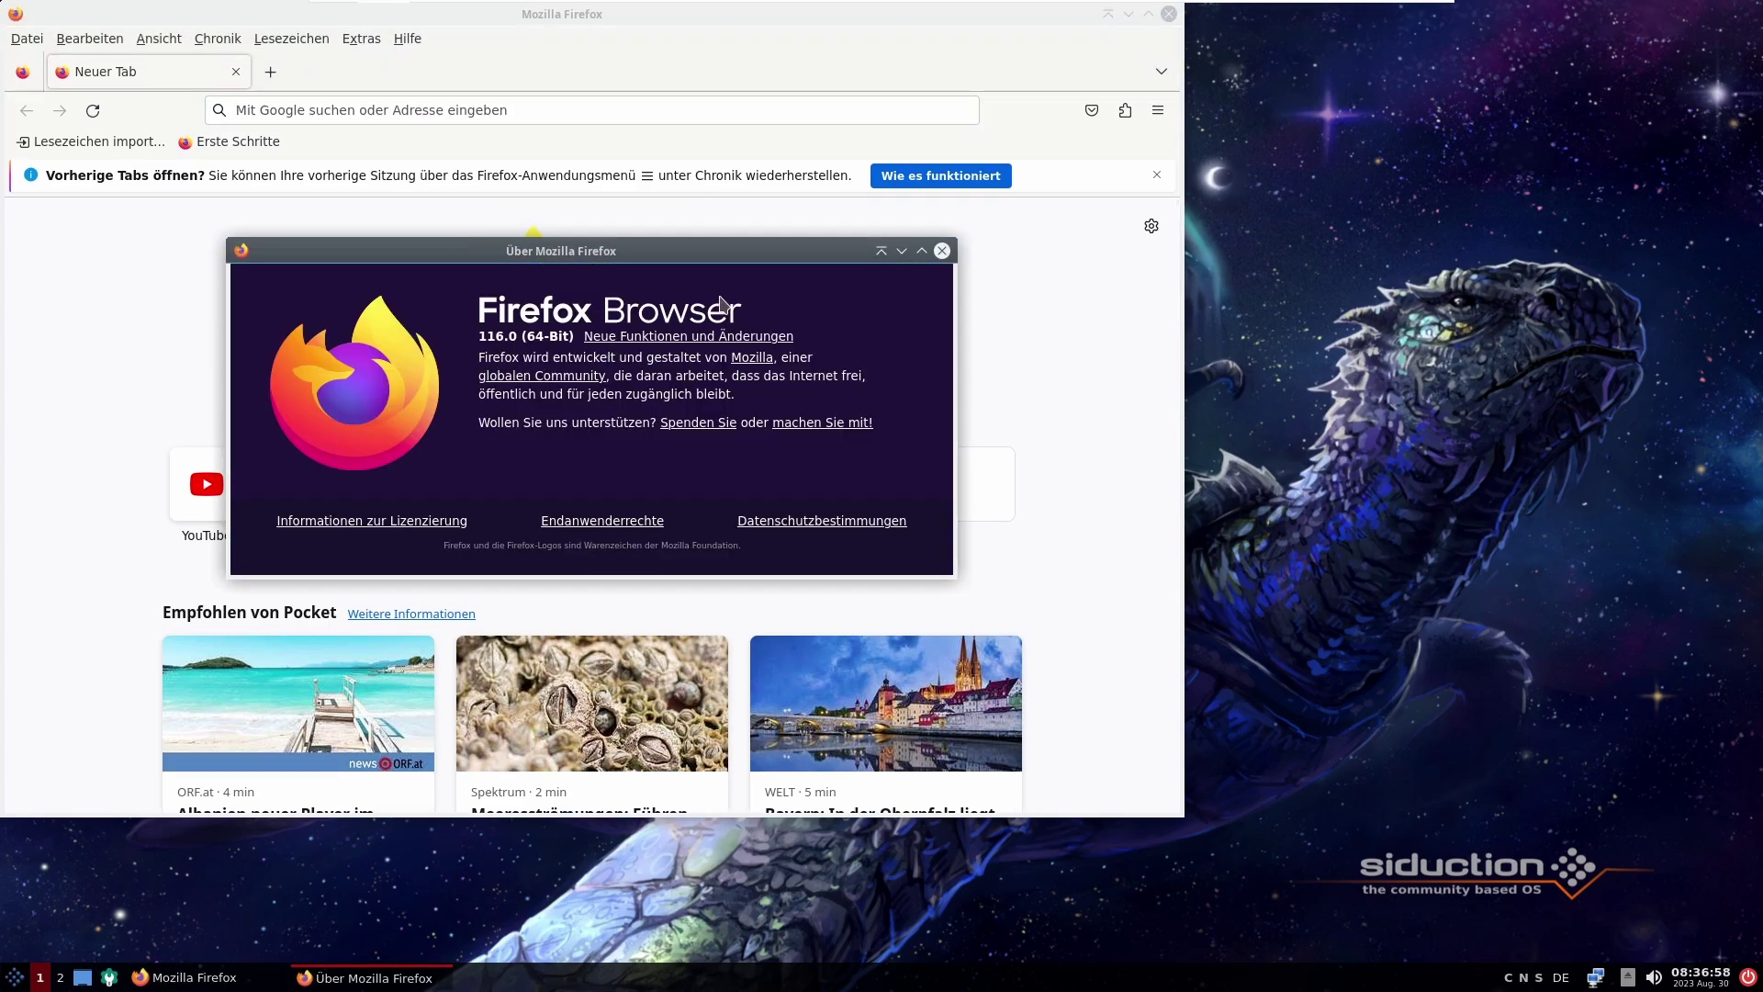
pyautogui.click(941, 251)
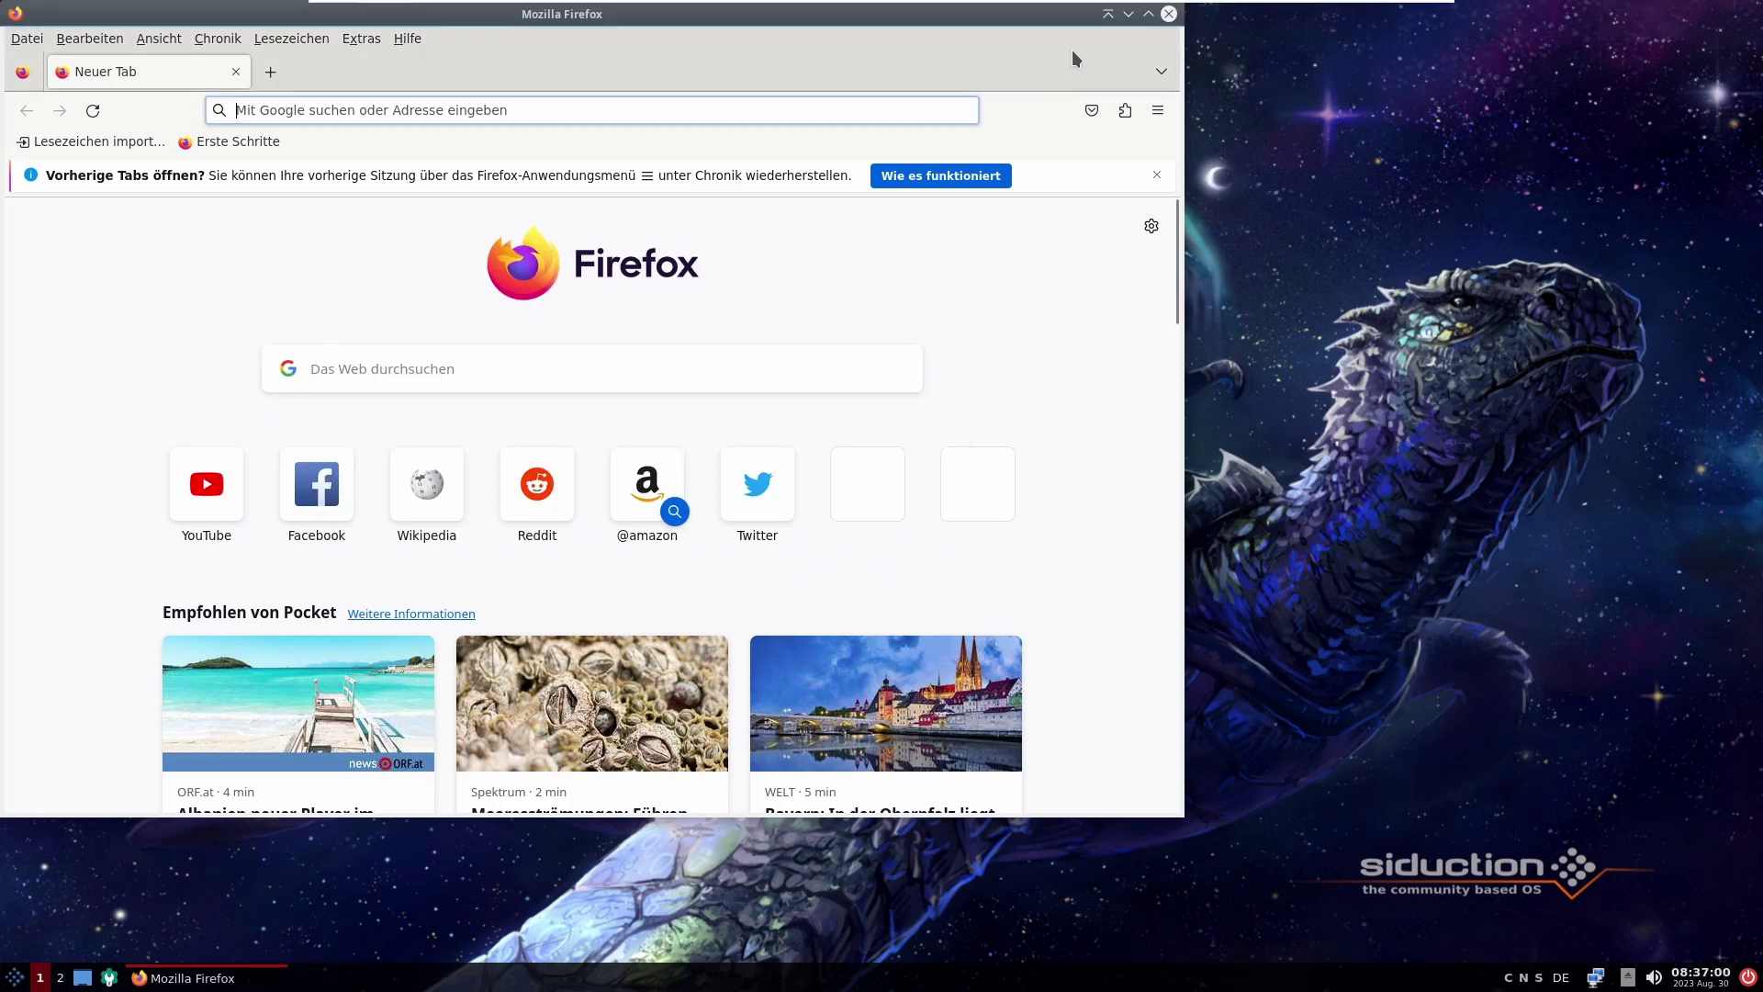
pyautogui.click(1168, 13)
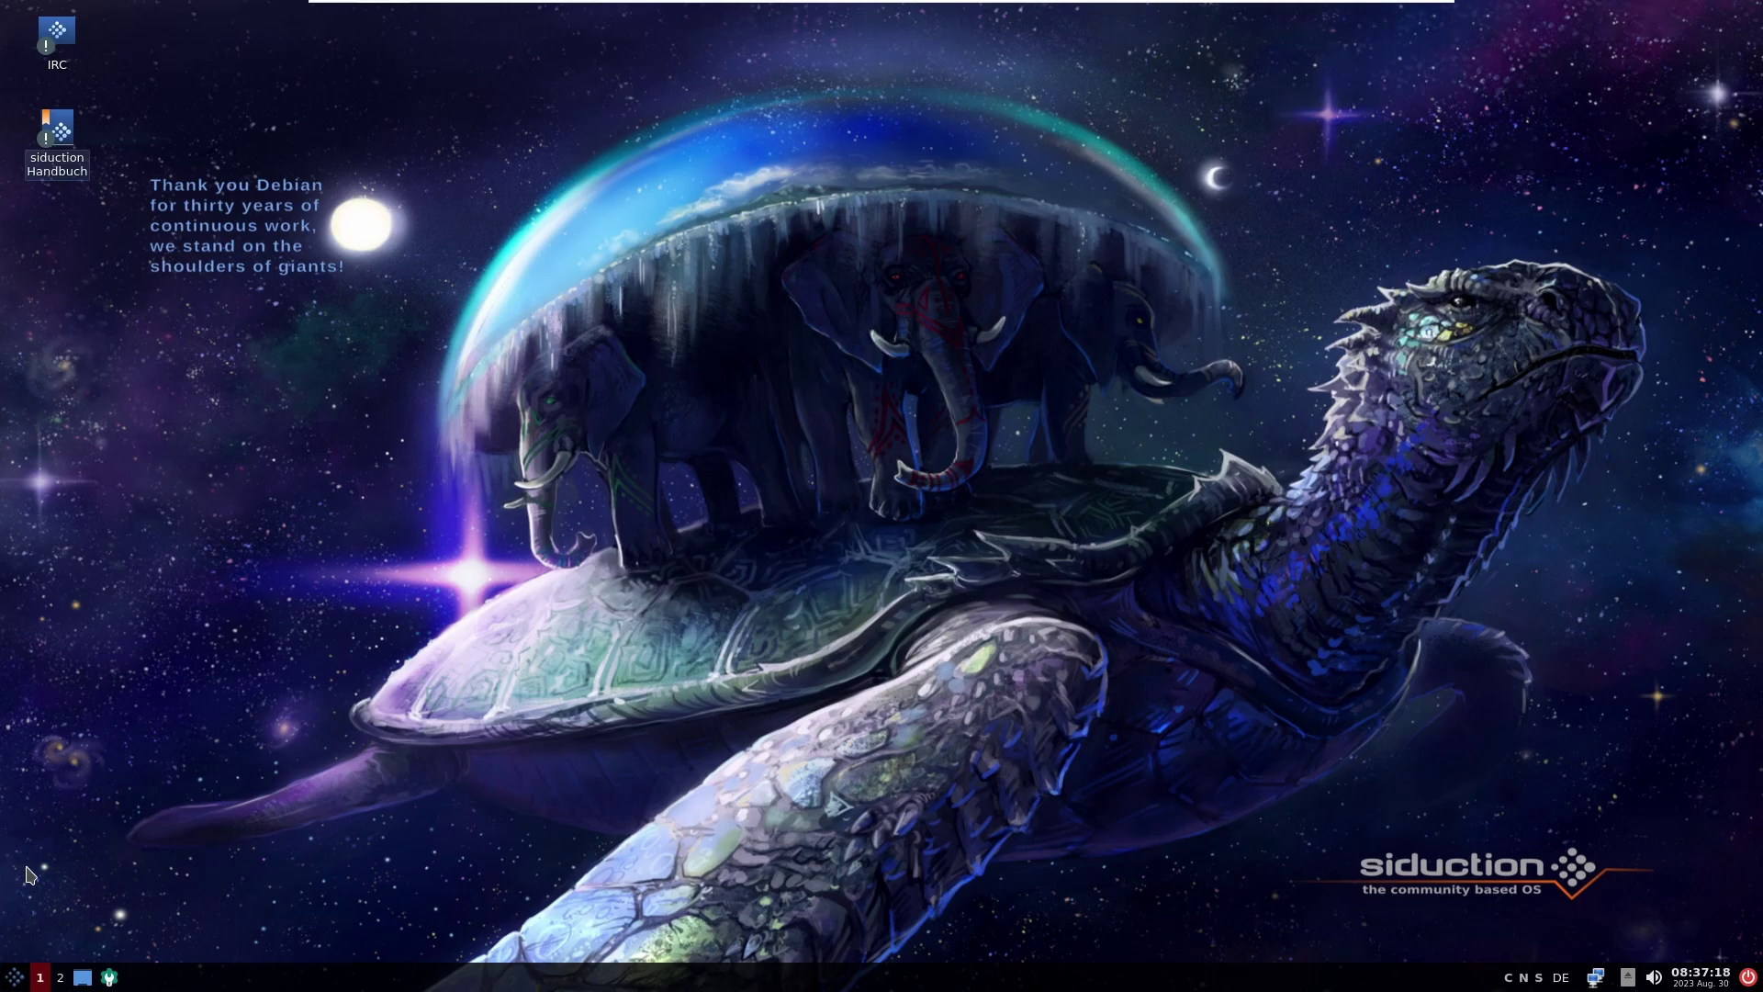
# Step: Launch and quit 2048-Qt, then show the Systemwerkzeuge category of the menu
pyautogui.click(7, 974)
pyautogui.moveTo(56, 725)
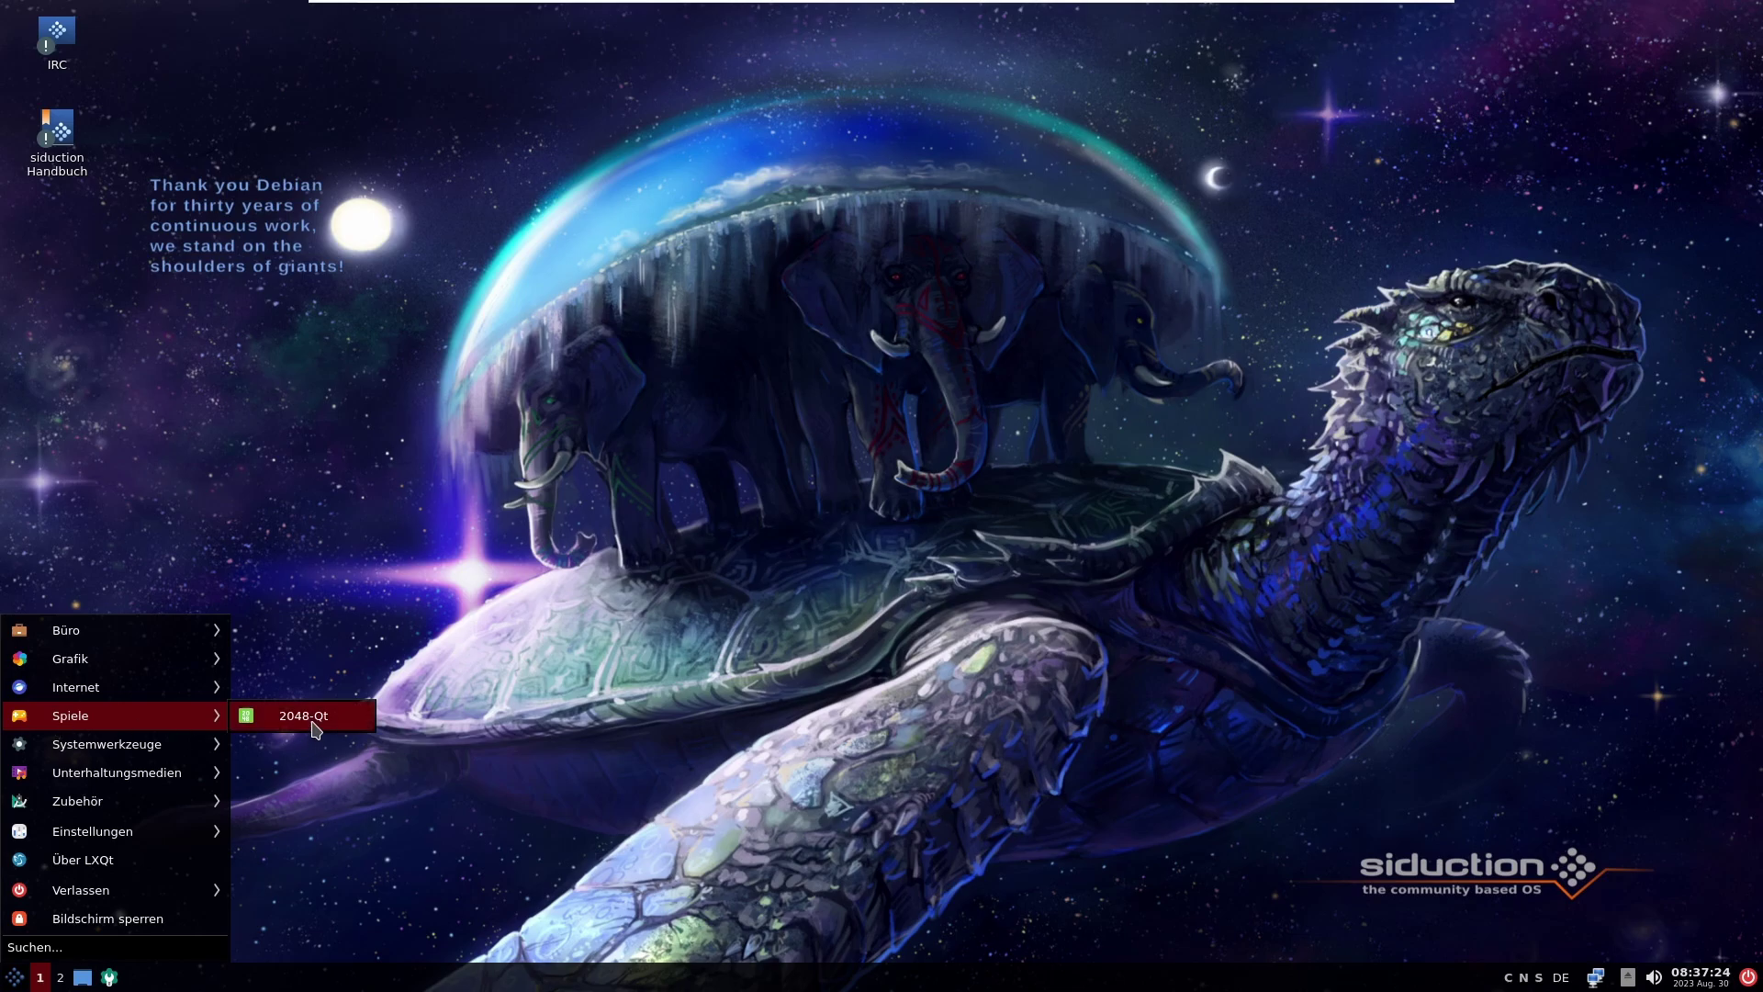
pyautogui.click(315, 729)
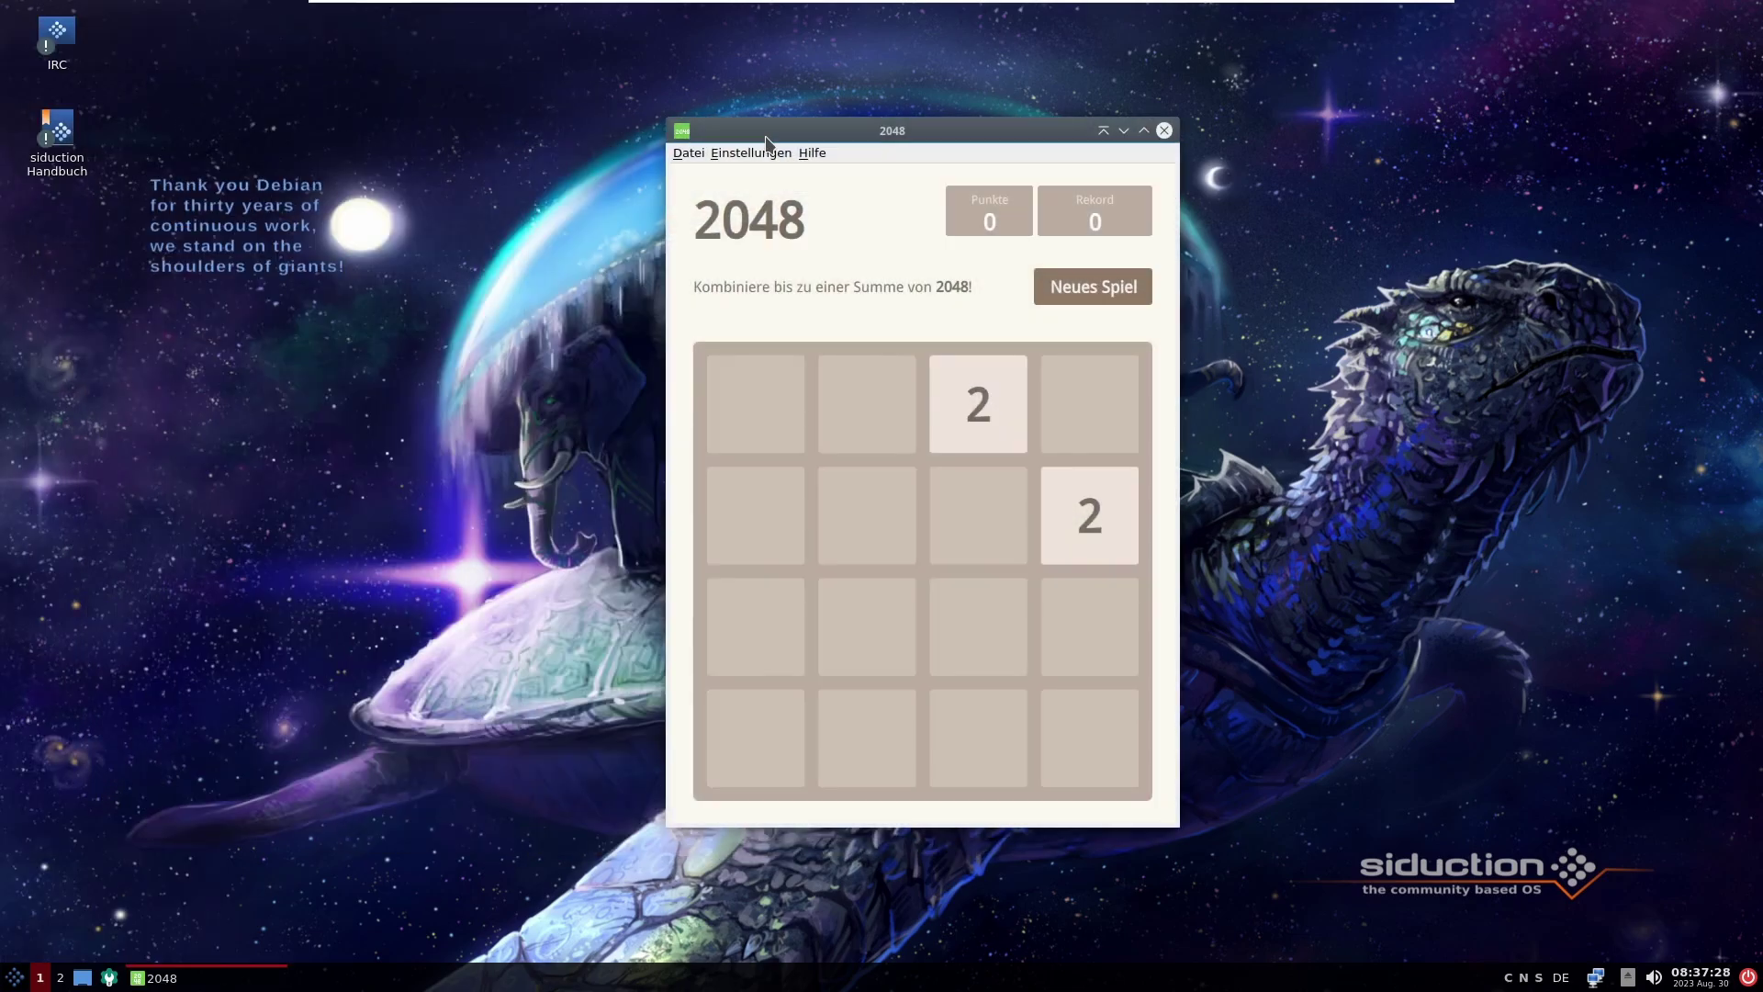
pyautogui.click(1164, 131)
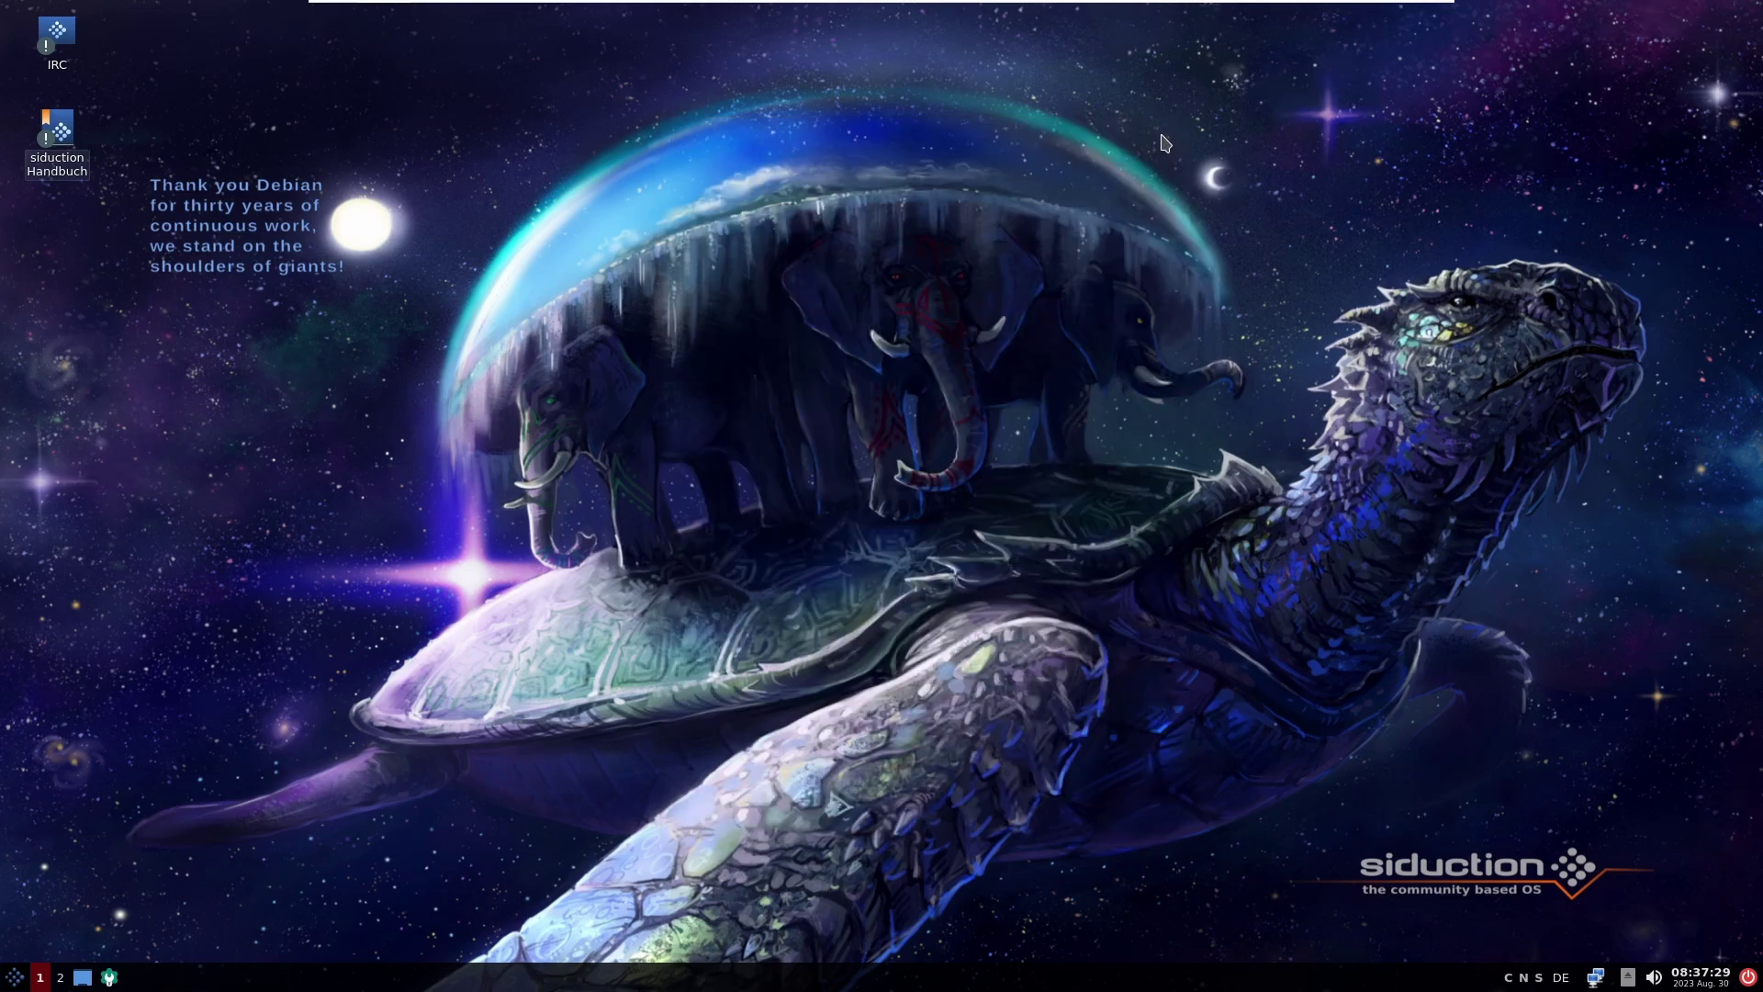
pyautogui.click(14, 977)
pyautogui.moveTo(98, 743)
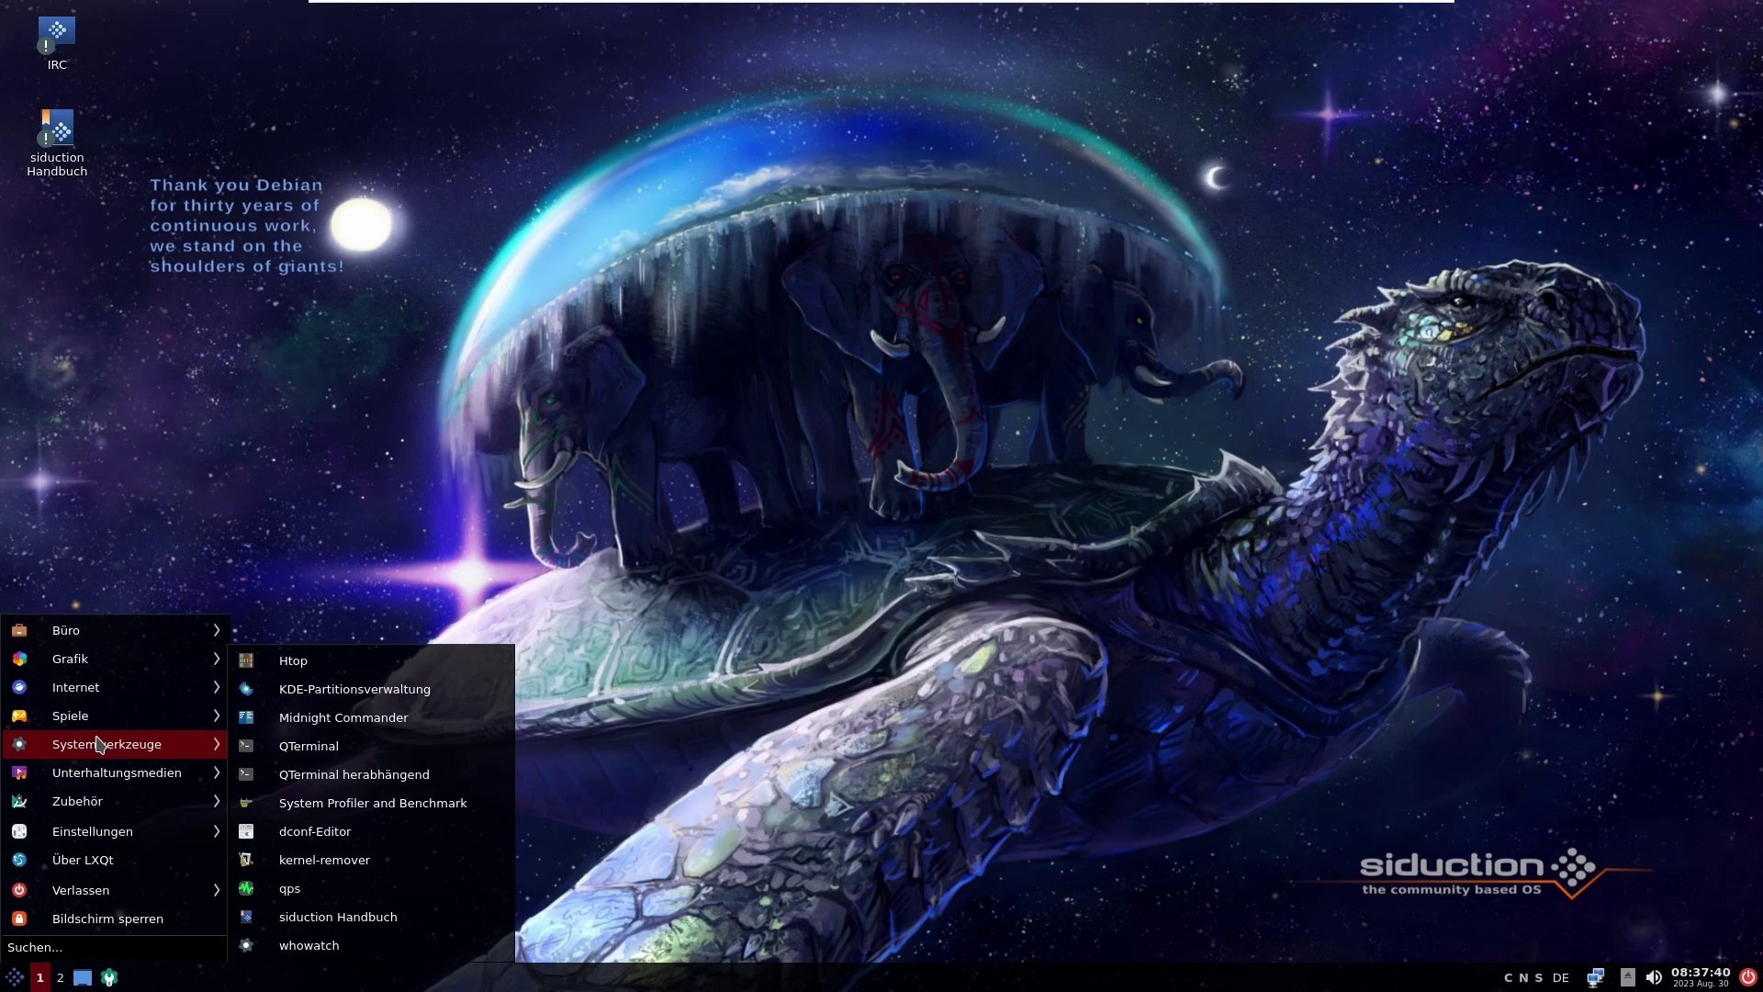
# Step: Run kernel-remover with the root password and dismiss its only-one-kernel notice
pyautogui.click(386, 858)
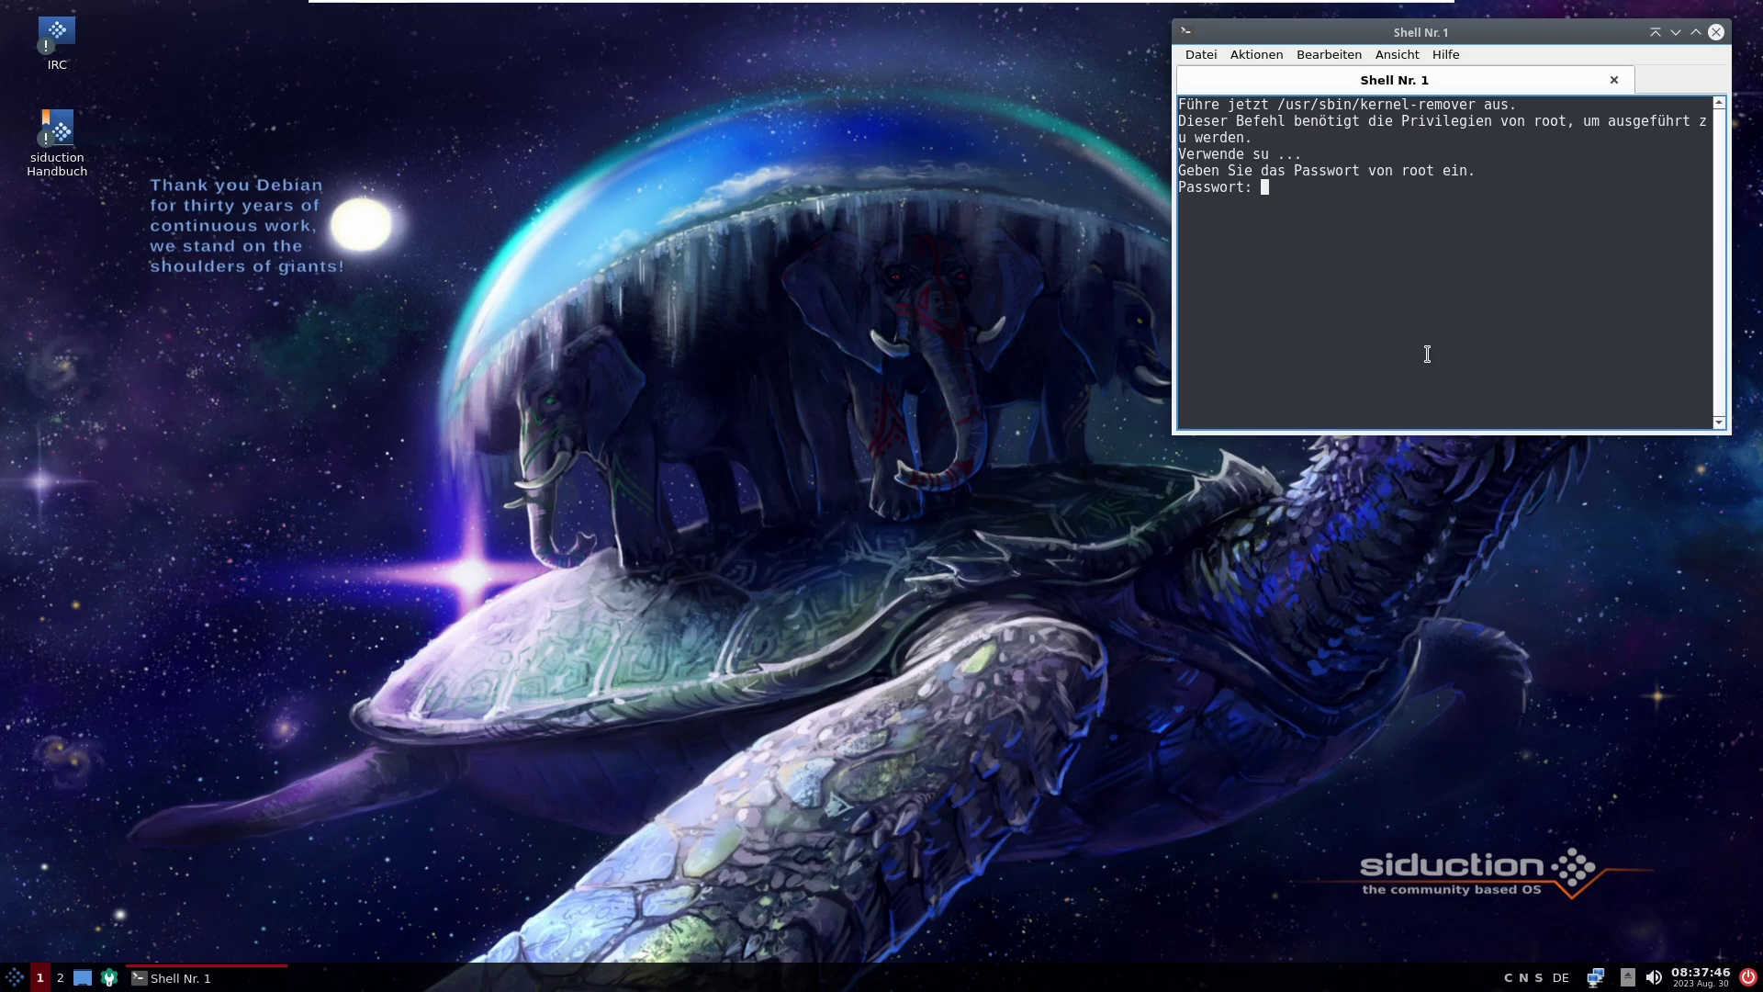
pyautogui.press('Return')
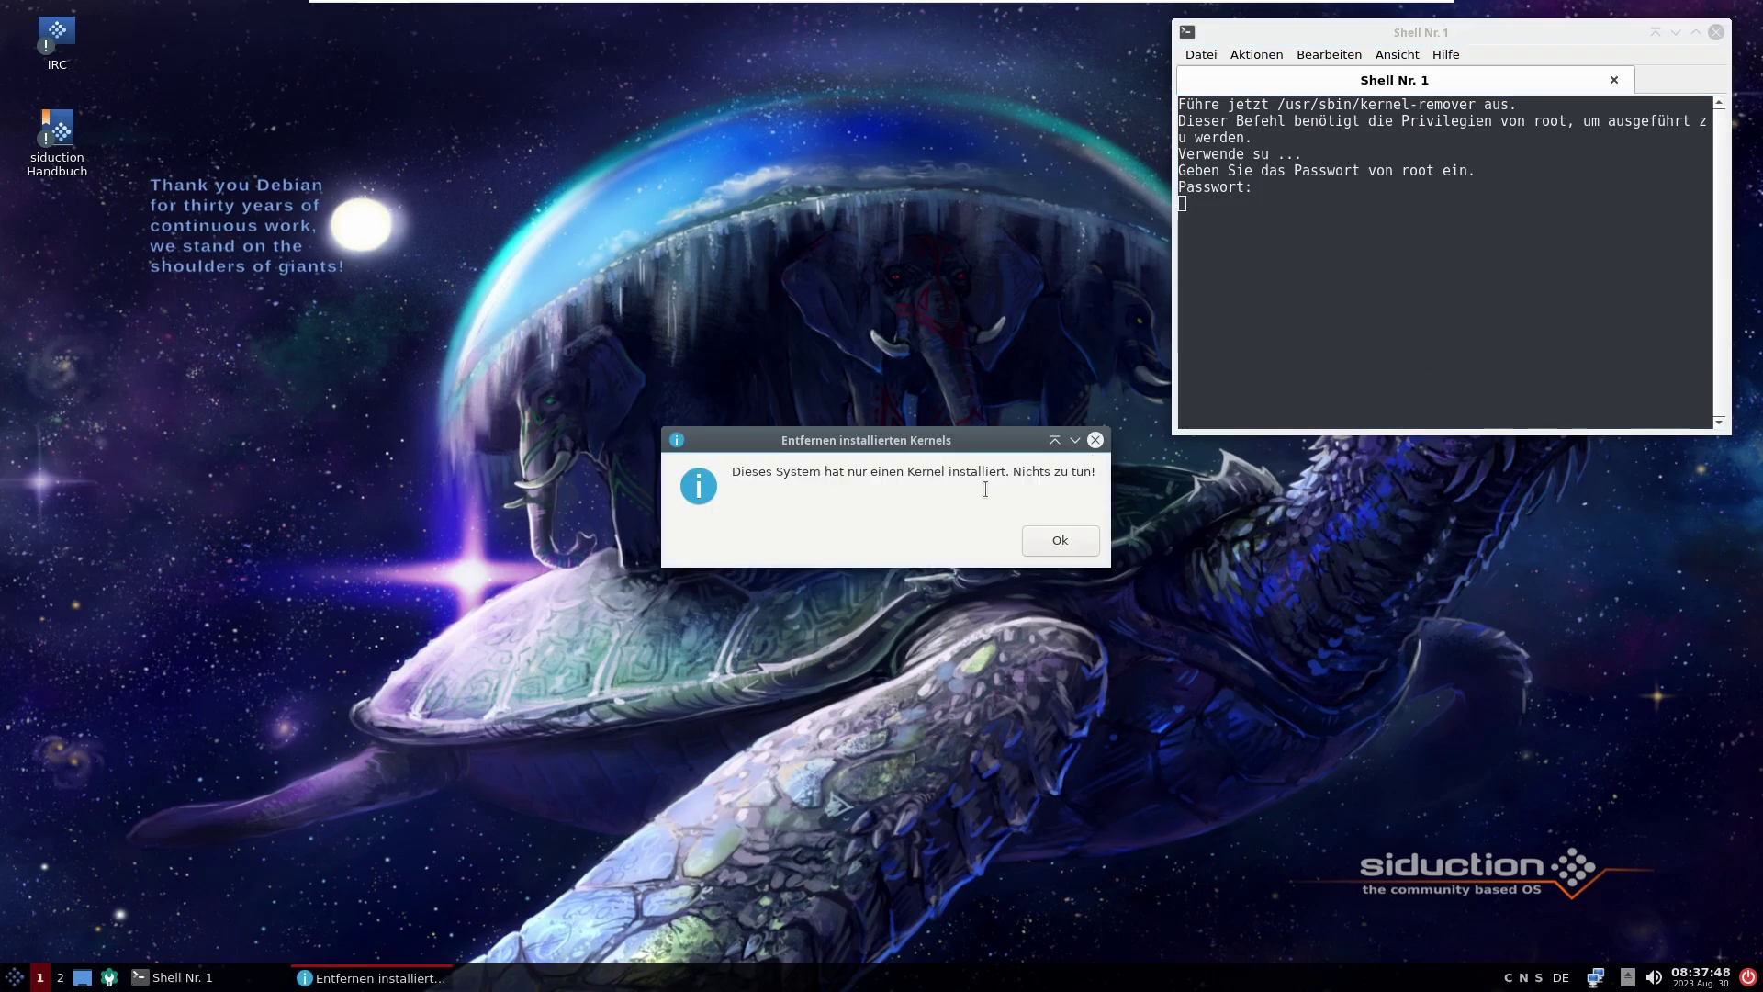
pyautogui.click(1061, 546)
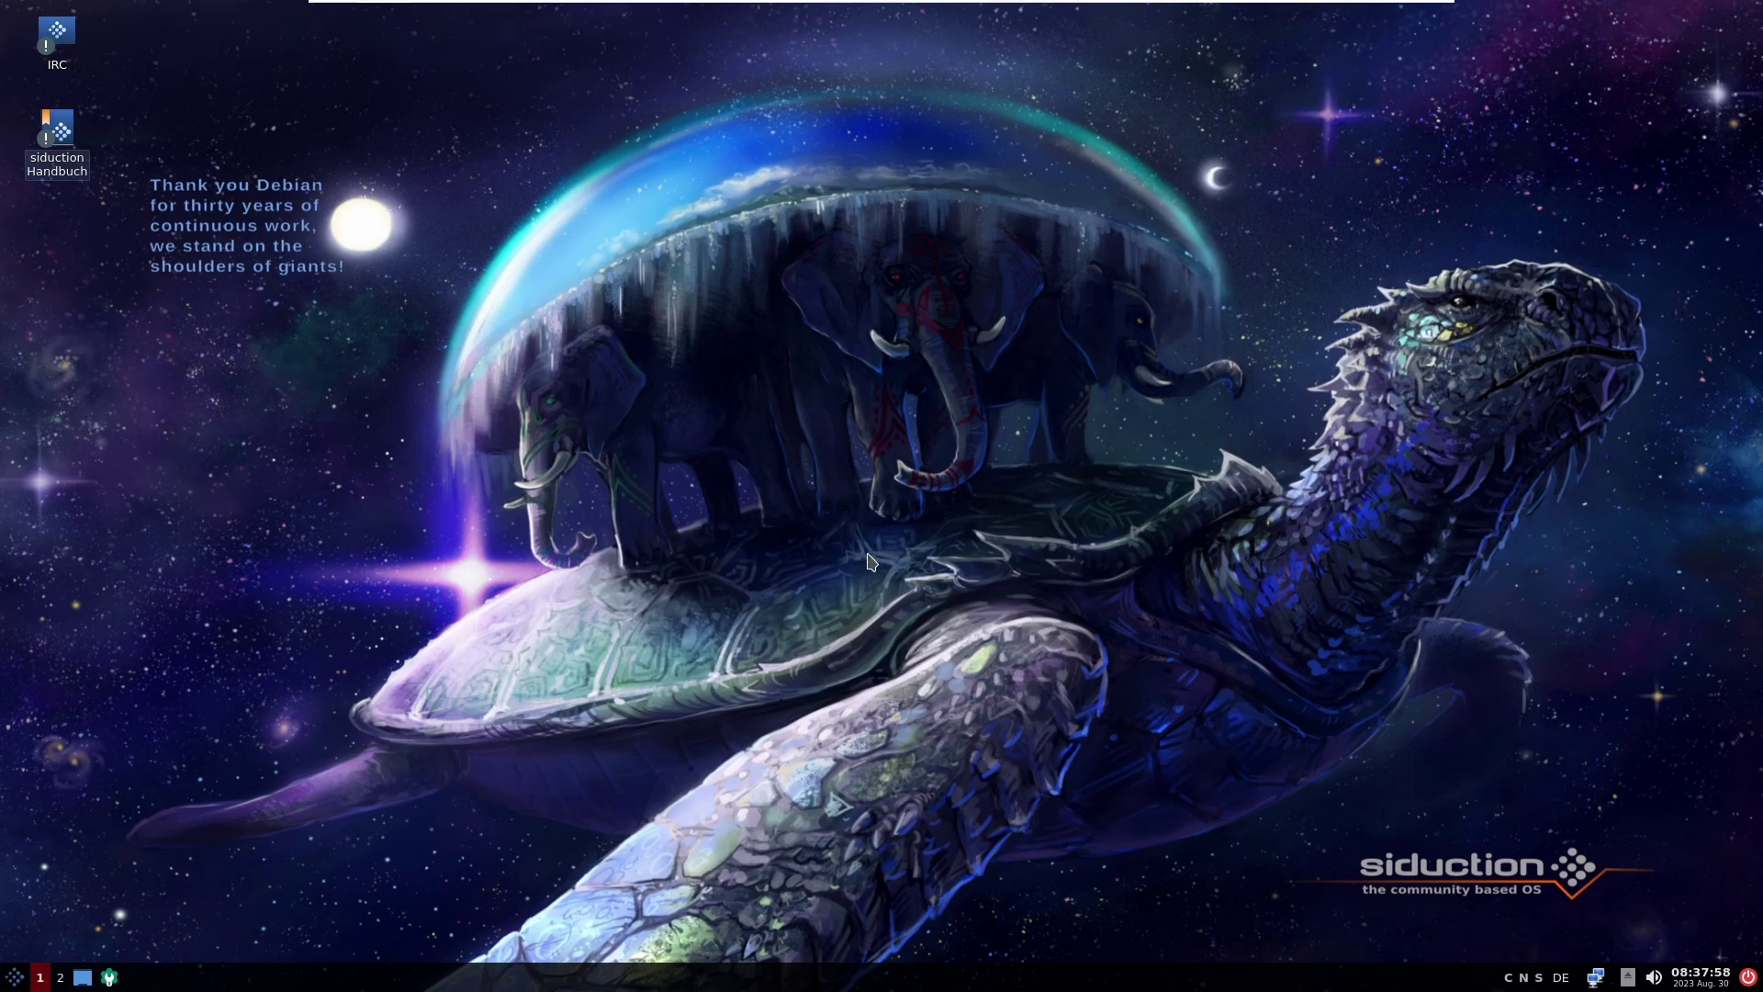
# Step: Browse the menu's Unterhaltungsmedien and Zubehör categories, reaching Zim Desktop Wiki
pyautogui.click(13, 979)
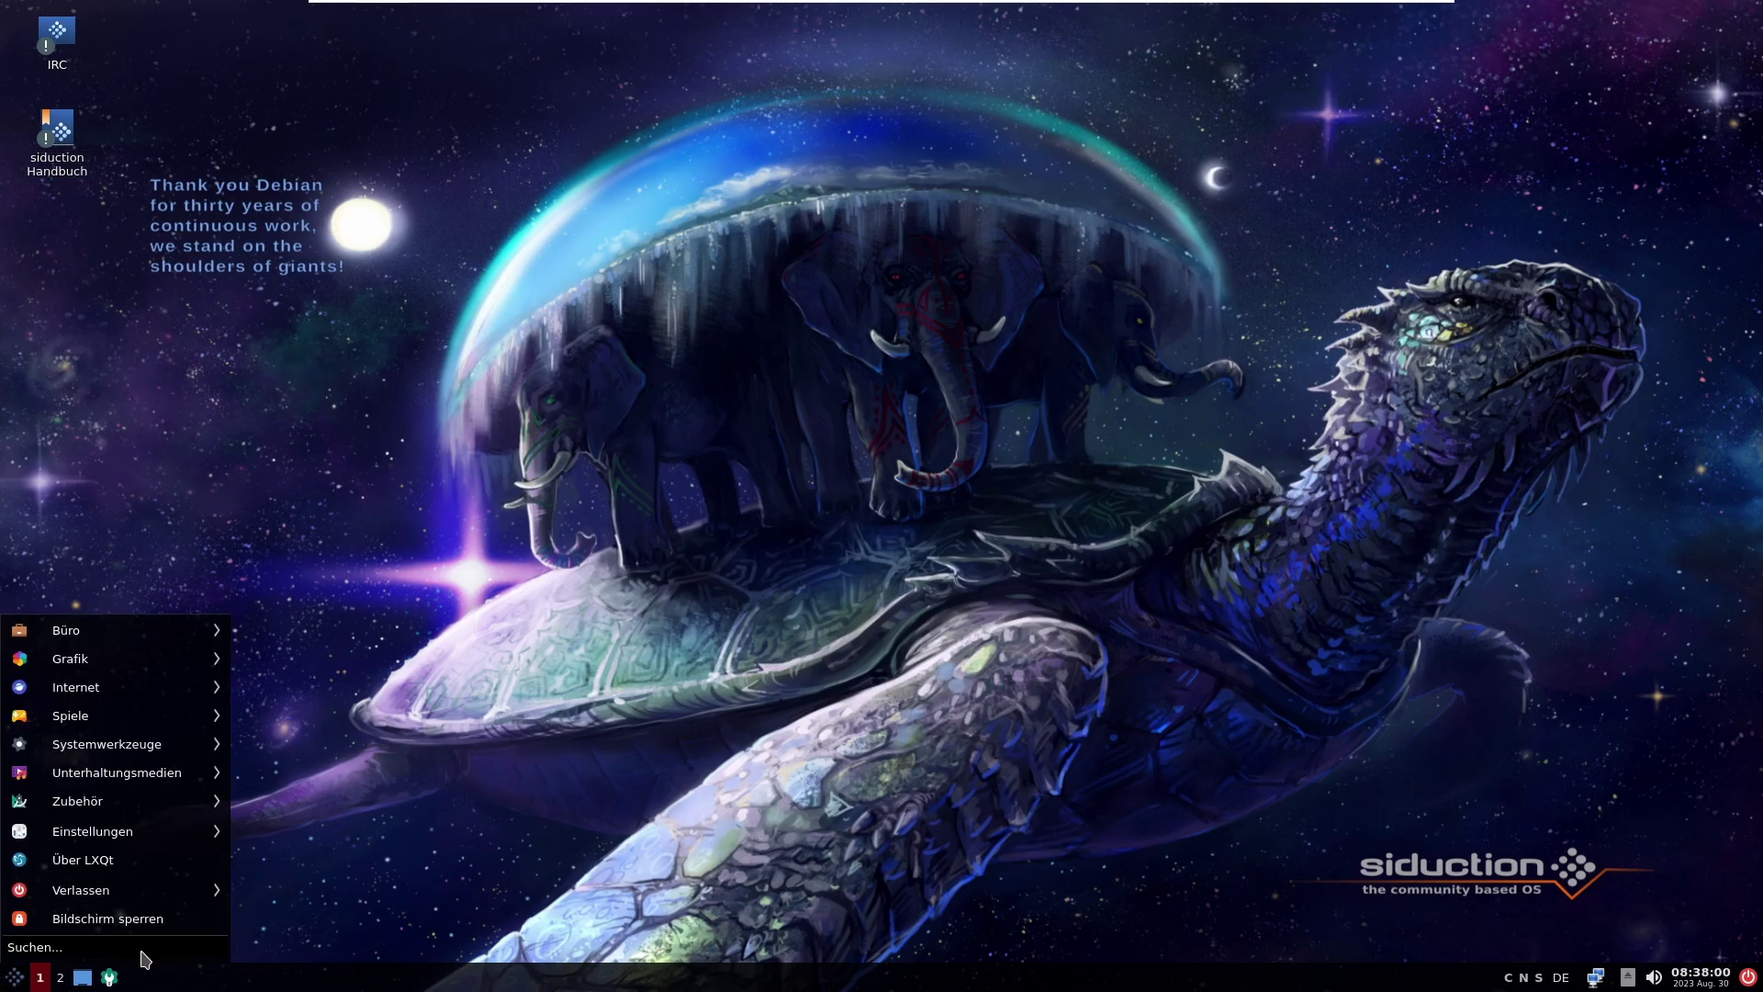
pyautogui.moveTo(204, 760)
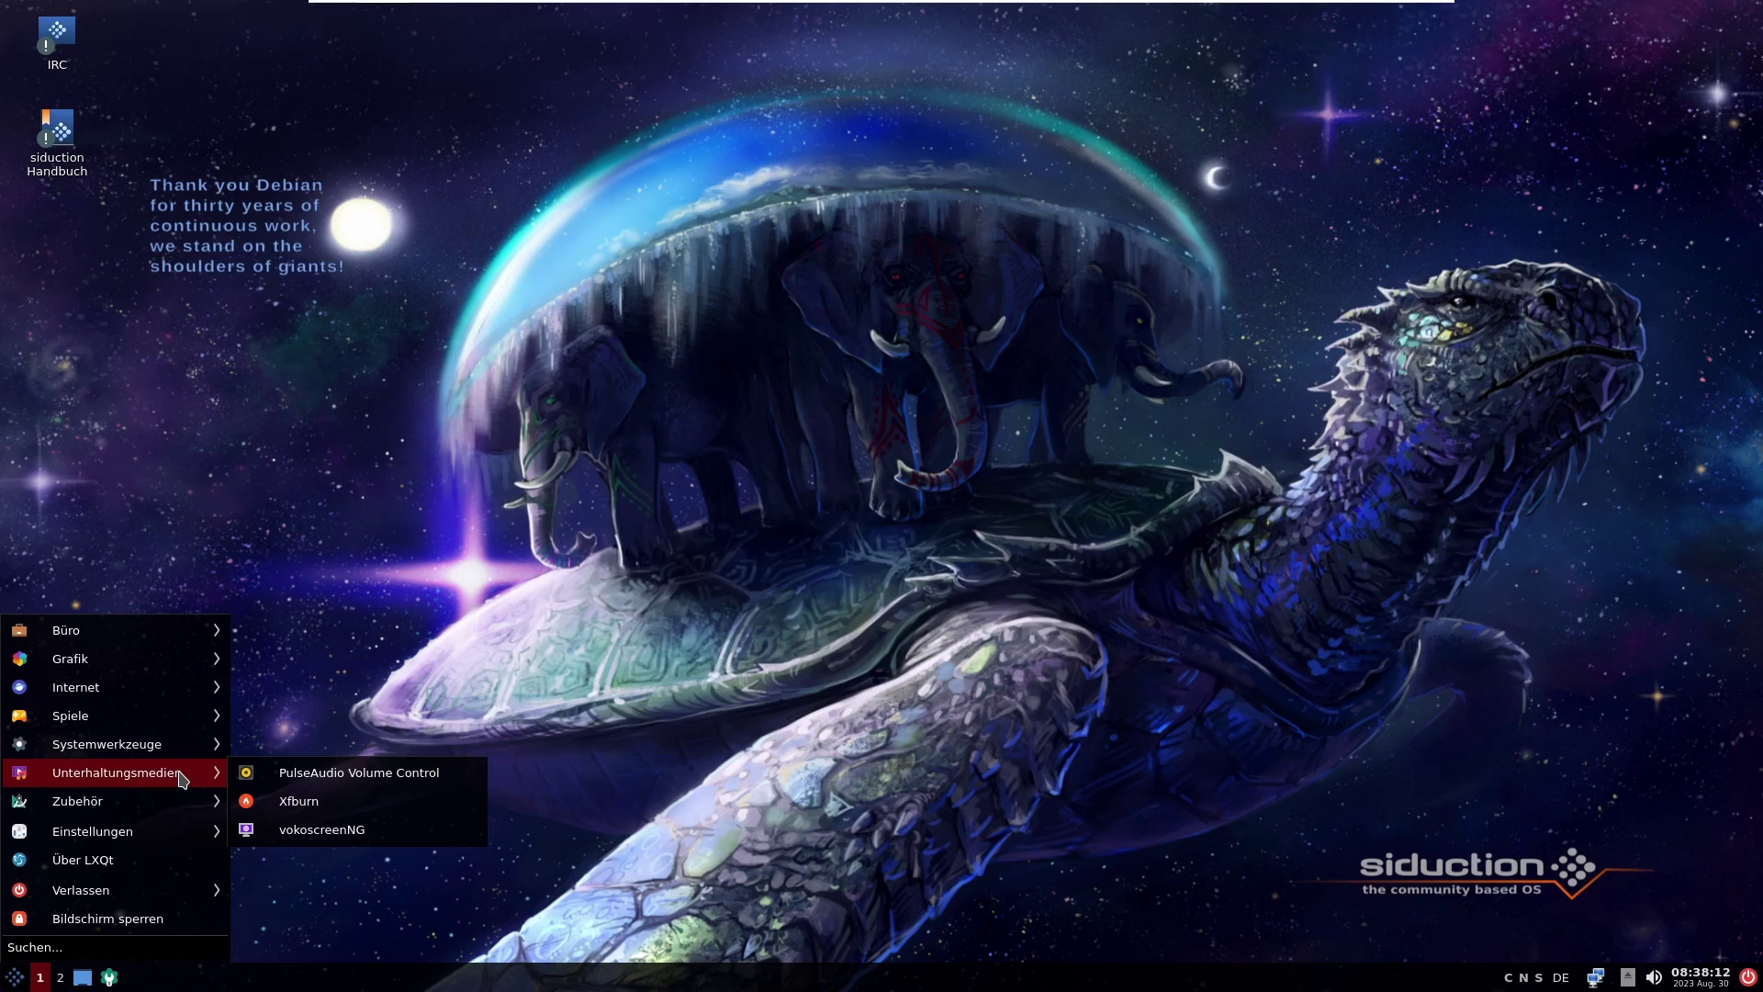
pyautogui.moveTo(144, 805)
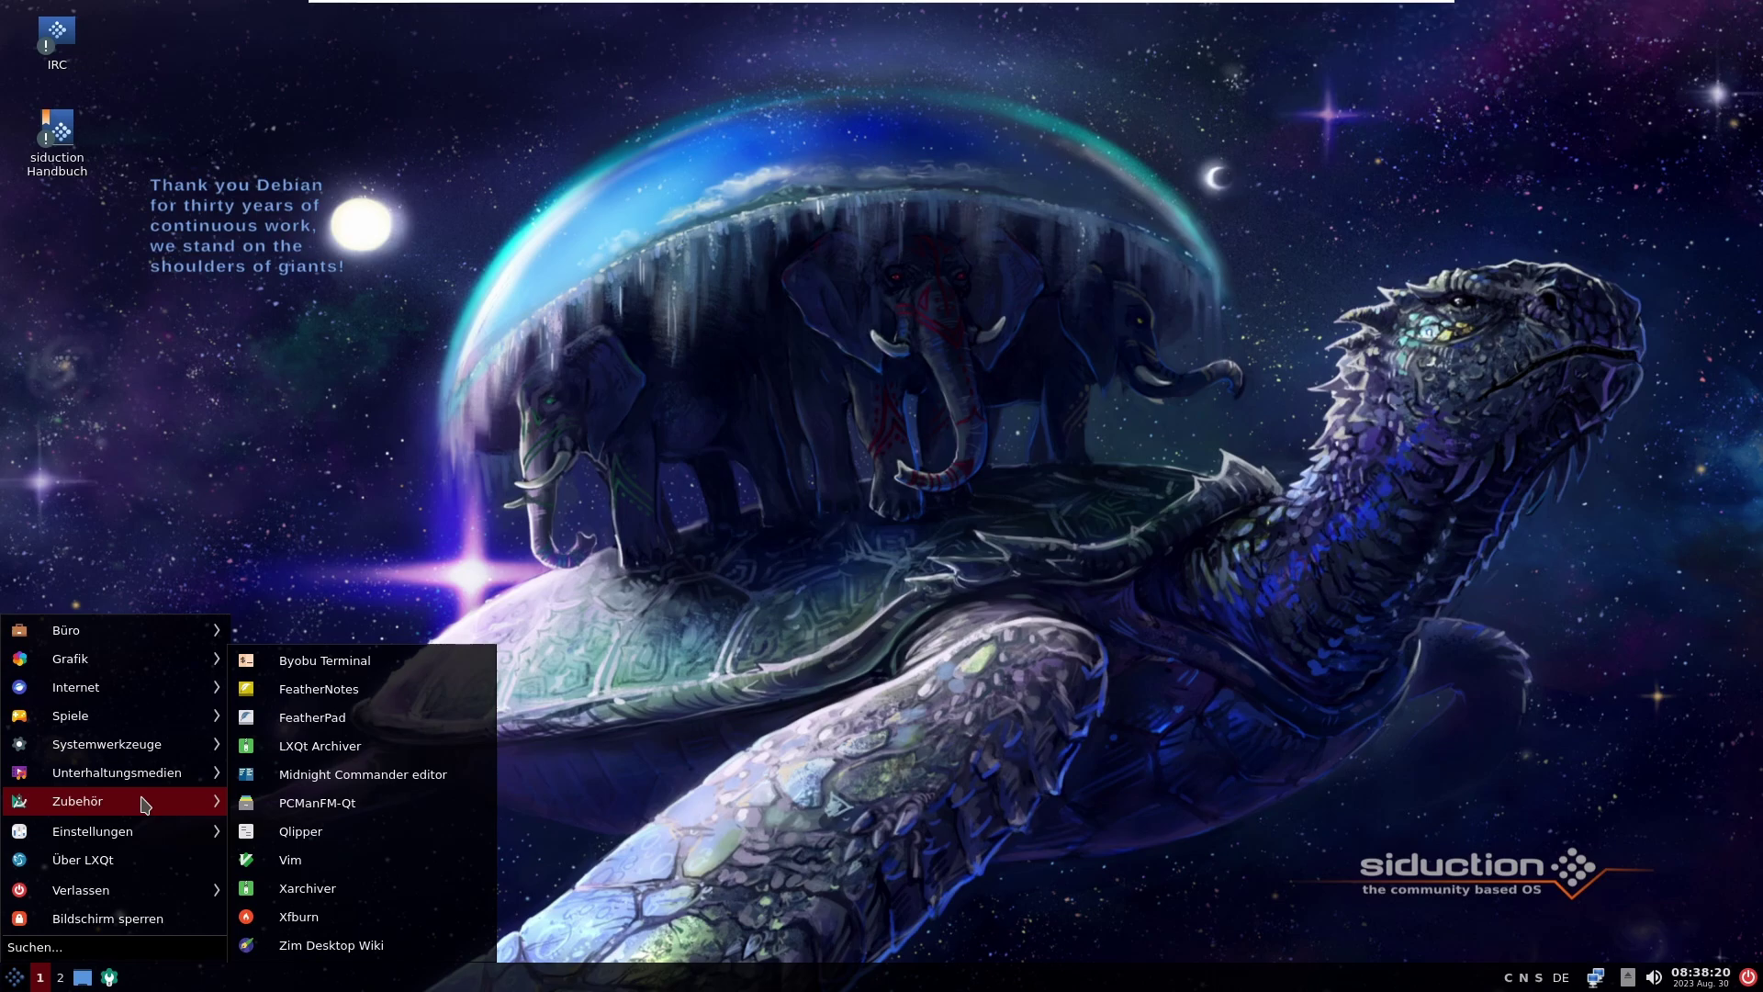
# Step: Start Zim, create the 'Notes' notebook, view its Home page centred on screen, then quit
pyautogui.click(330, 945)
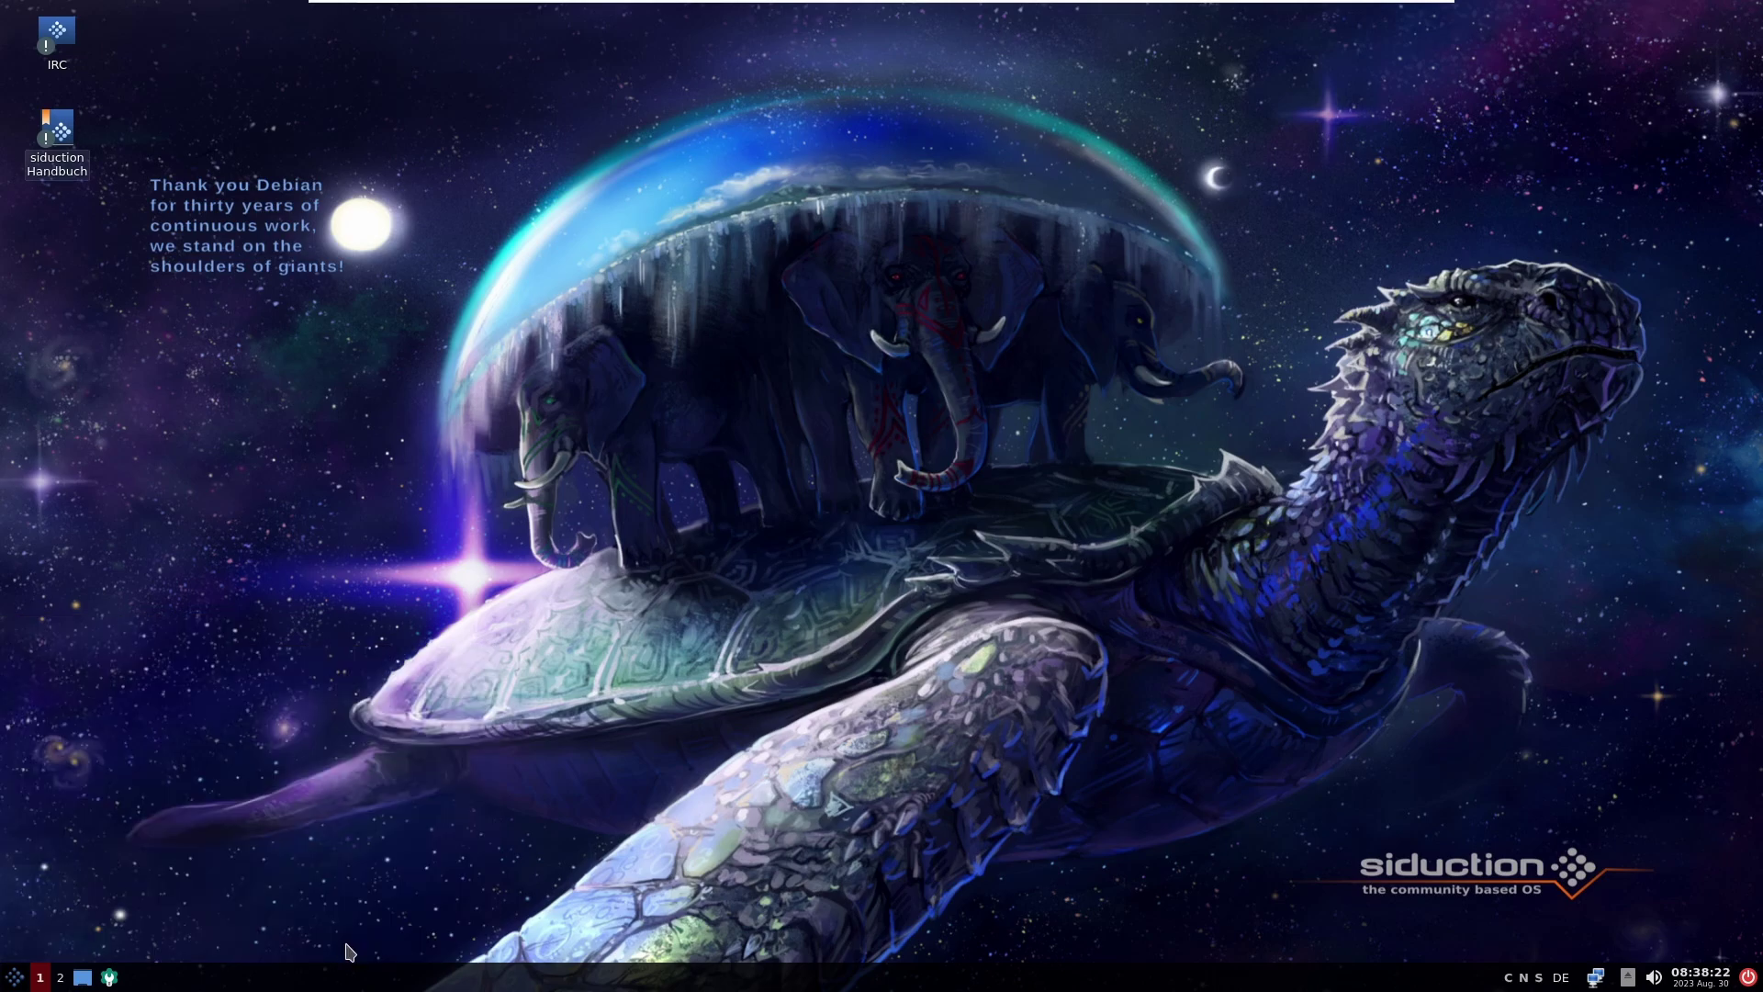
pyautogui.click(925, 447)
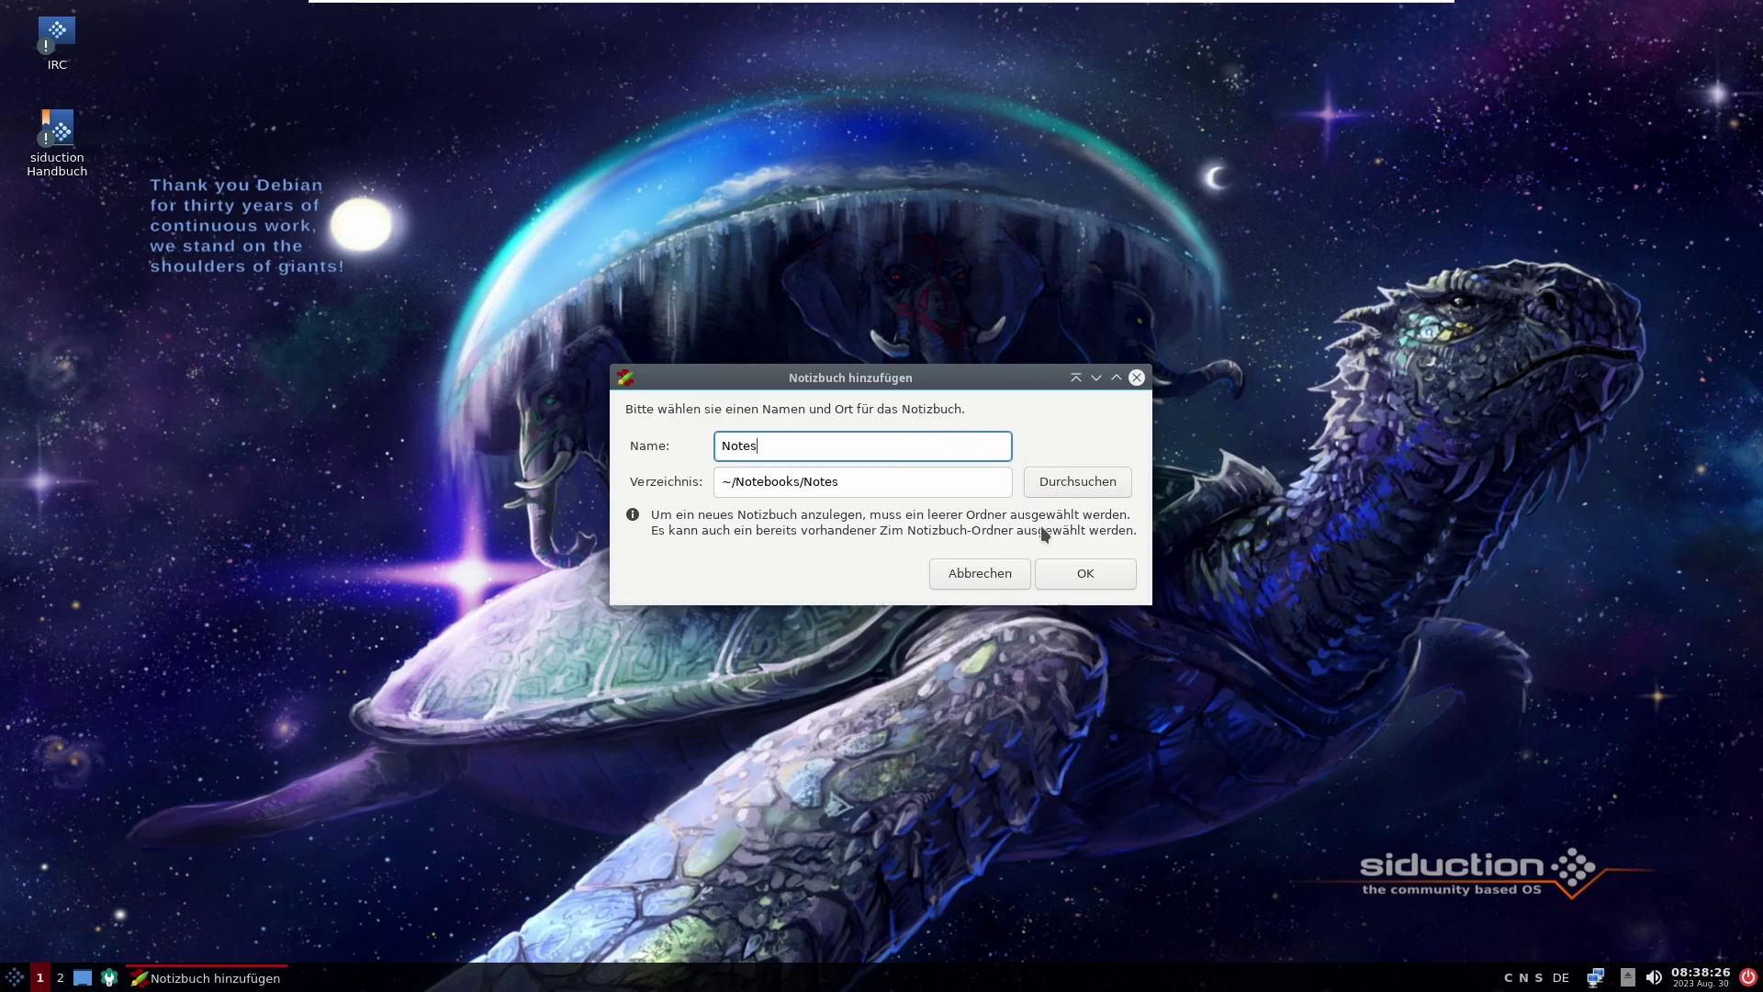
pyautogui.click(1092, 562)
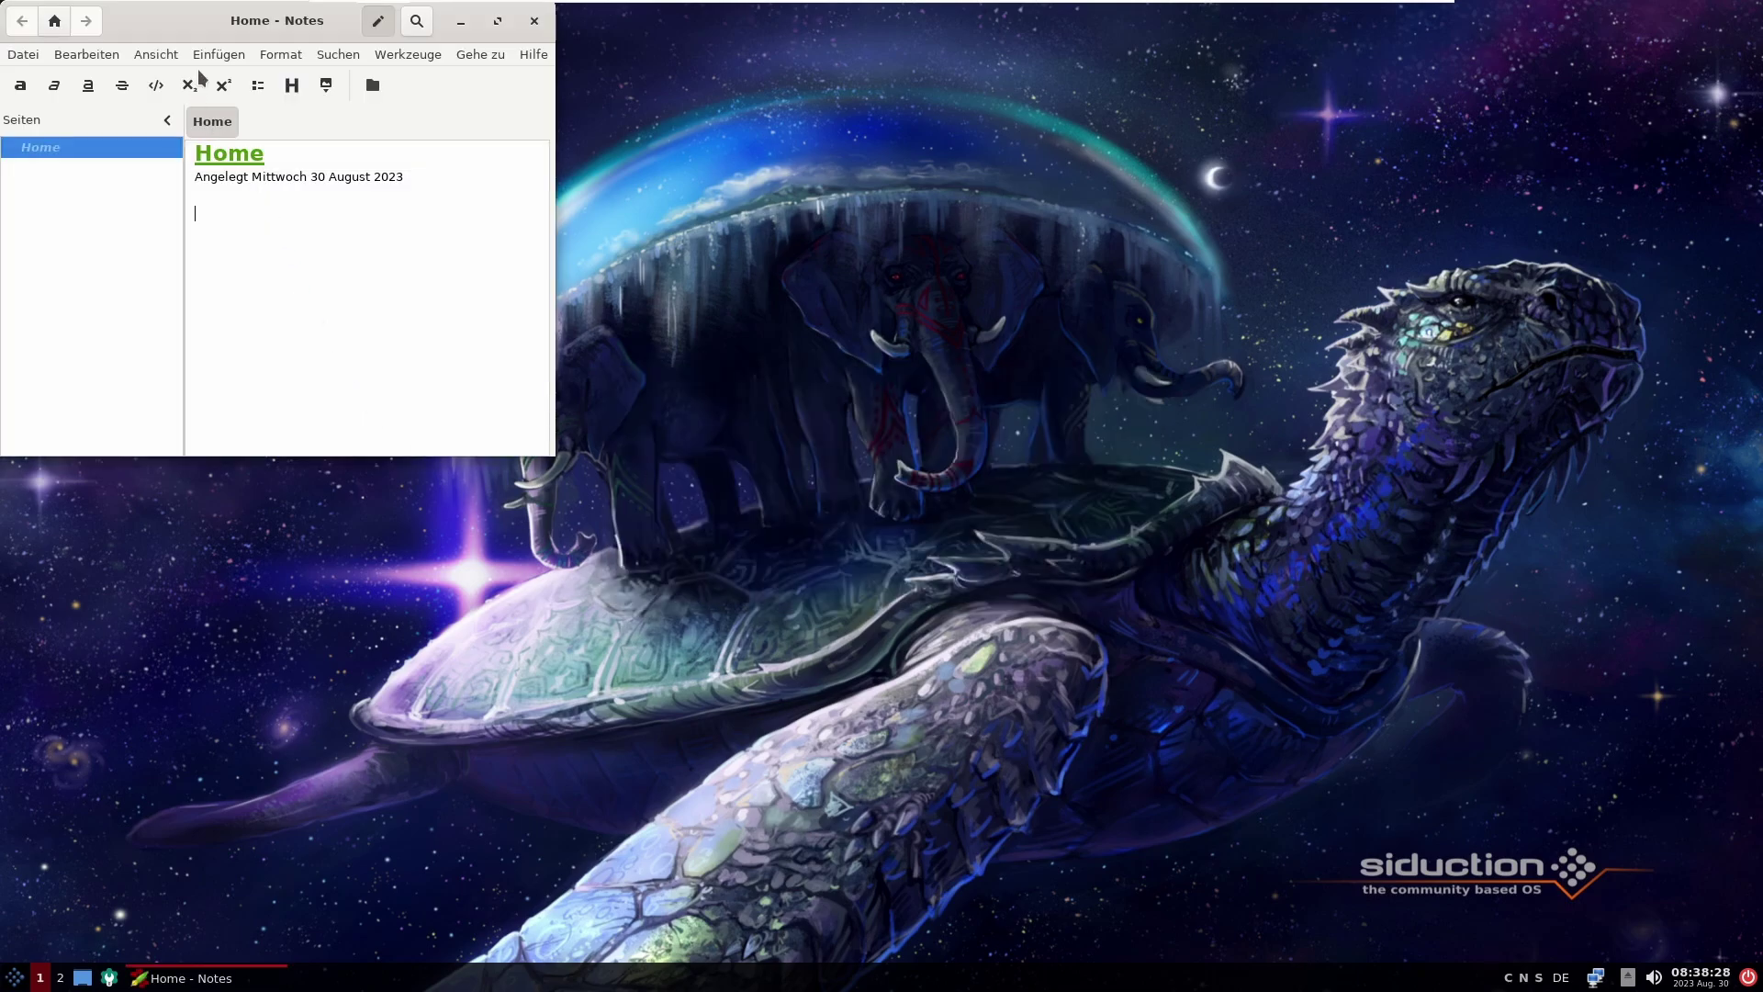
pyautogui.moveTo(217, 30); pyautogui.dragTo(1040, 247)
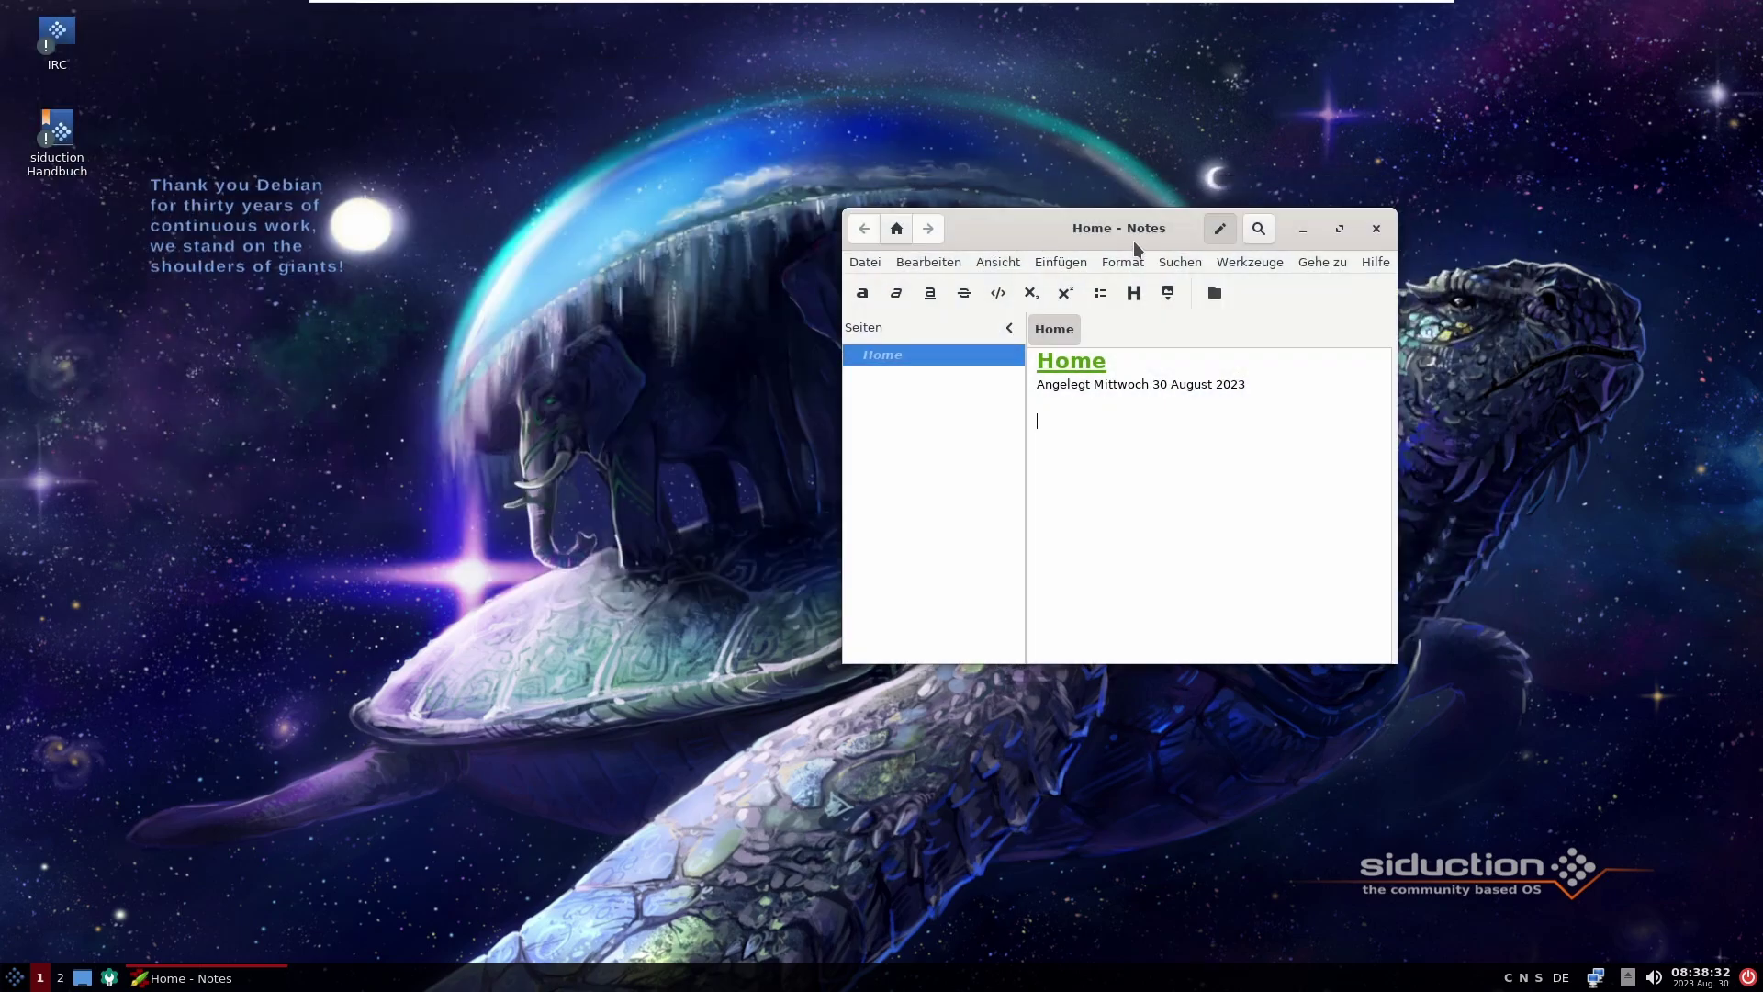
pyautogui.click(1376, 229)
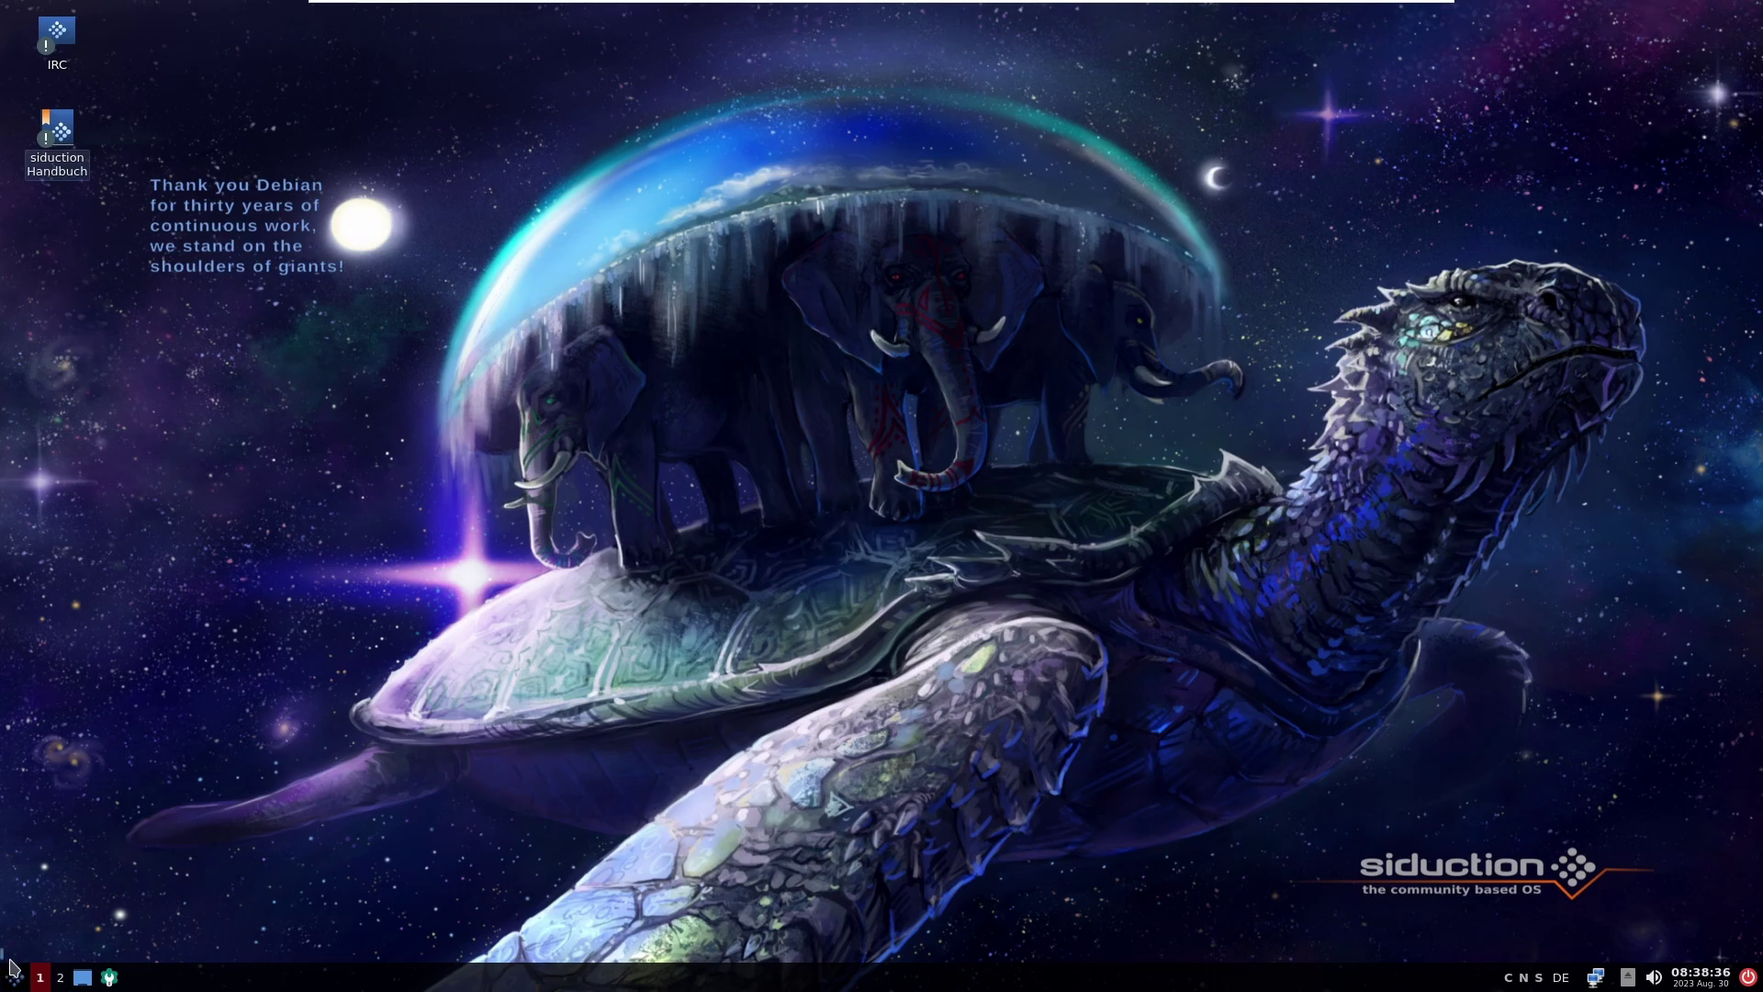
# Step: Open Über LXQt from the Einstellungen menu to display LXQt version 1.3.0
pyautogui.click(13, 974)
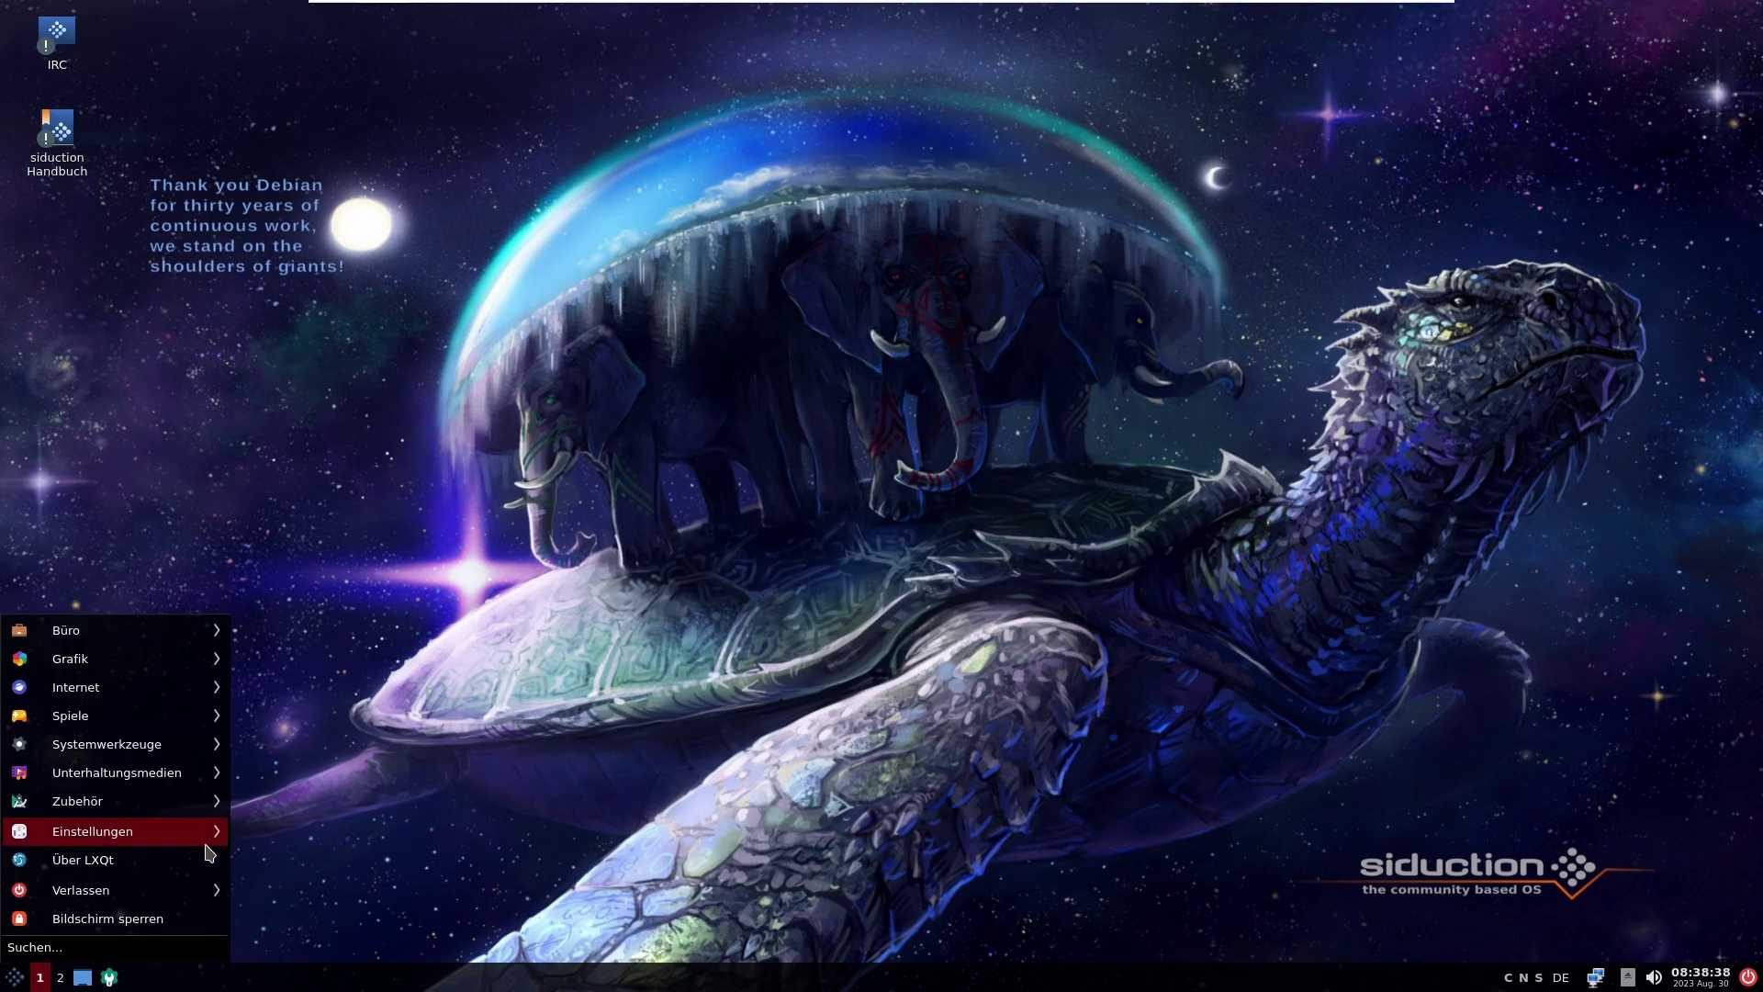
pyautogui.moveTo(209, 854)
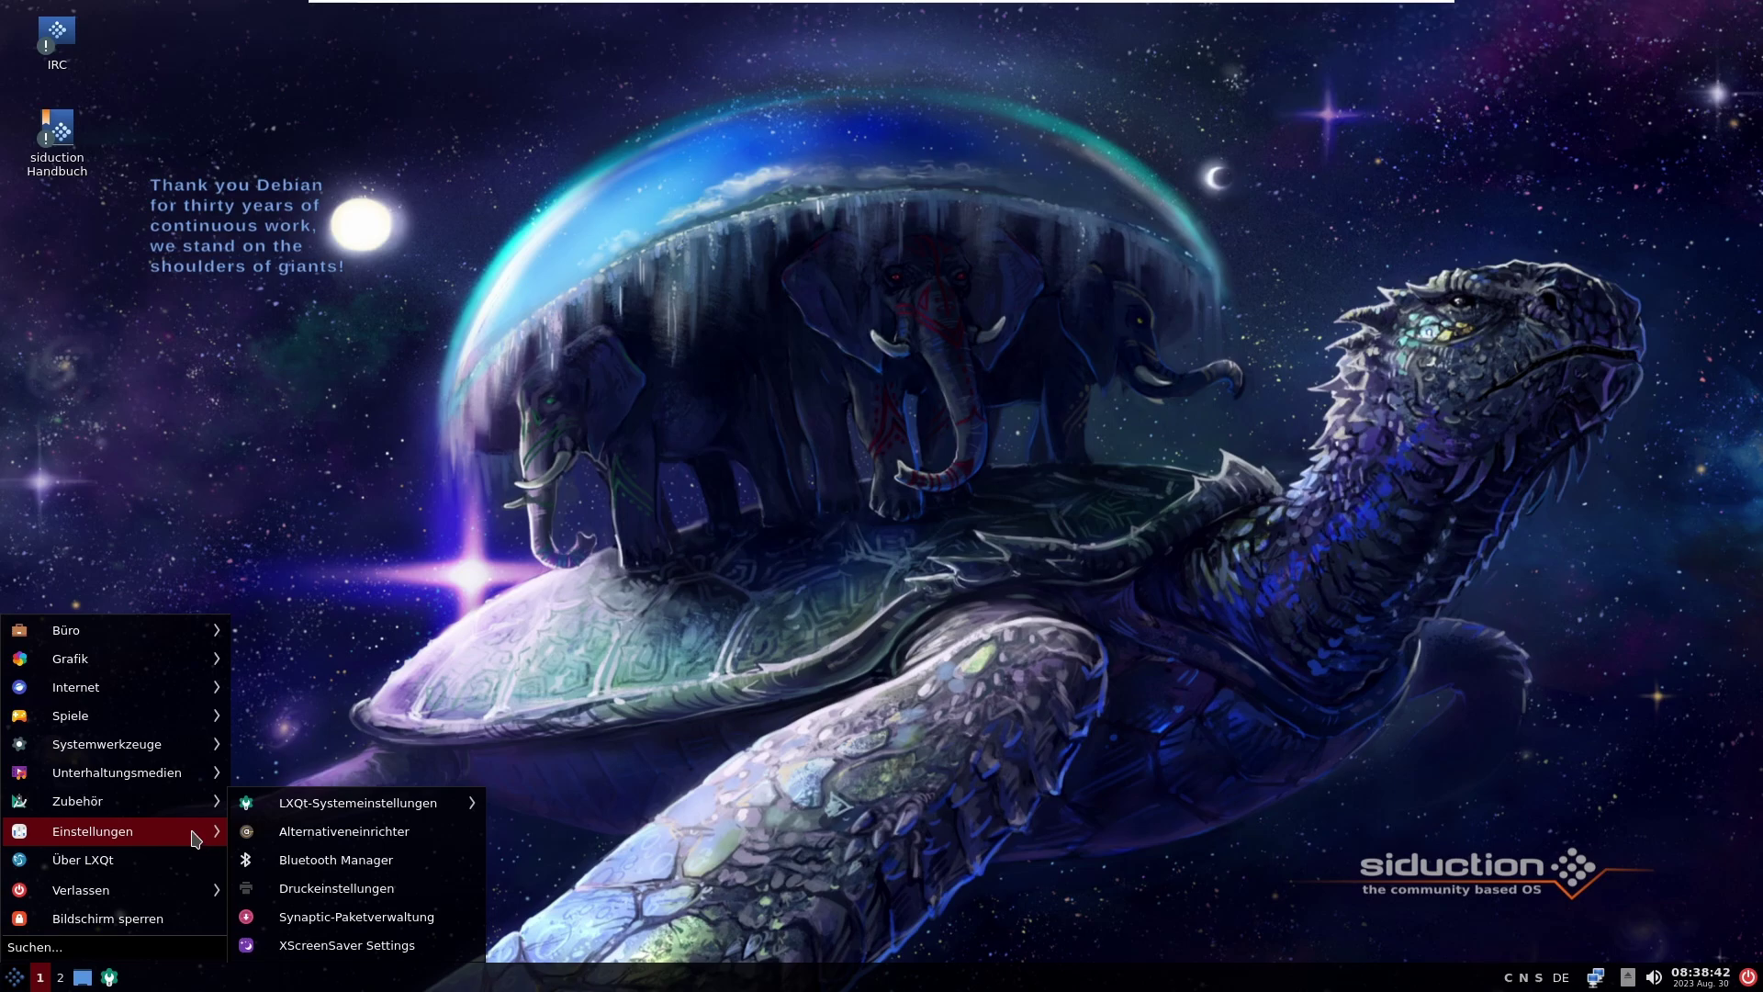
pyautogui.click(161, 860)
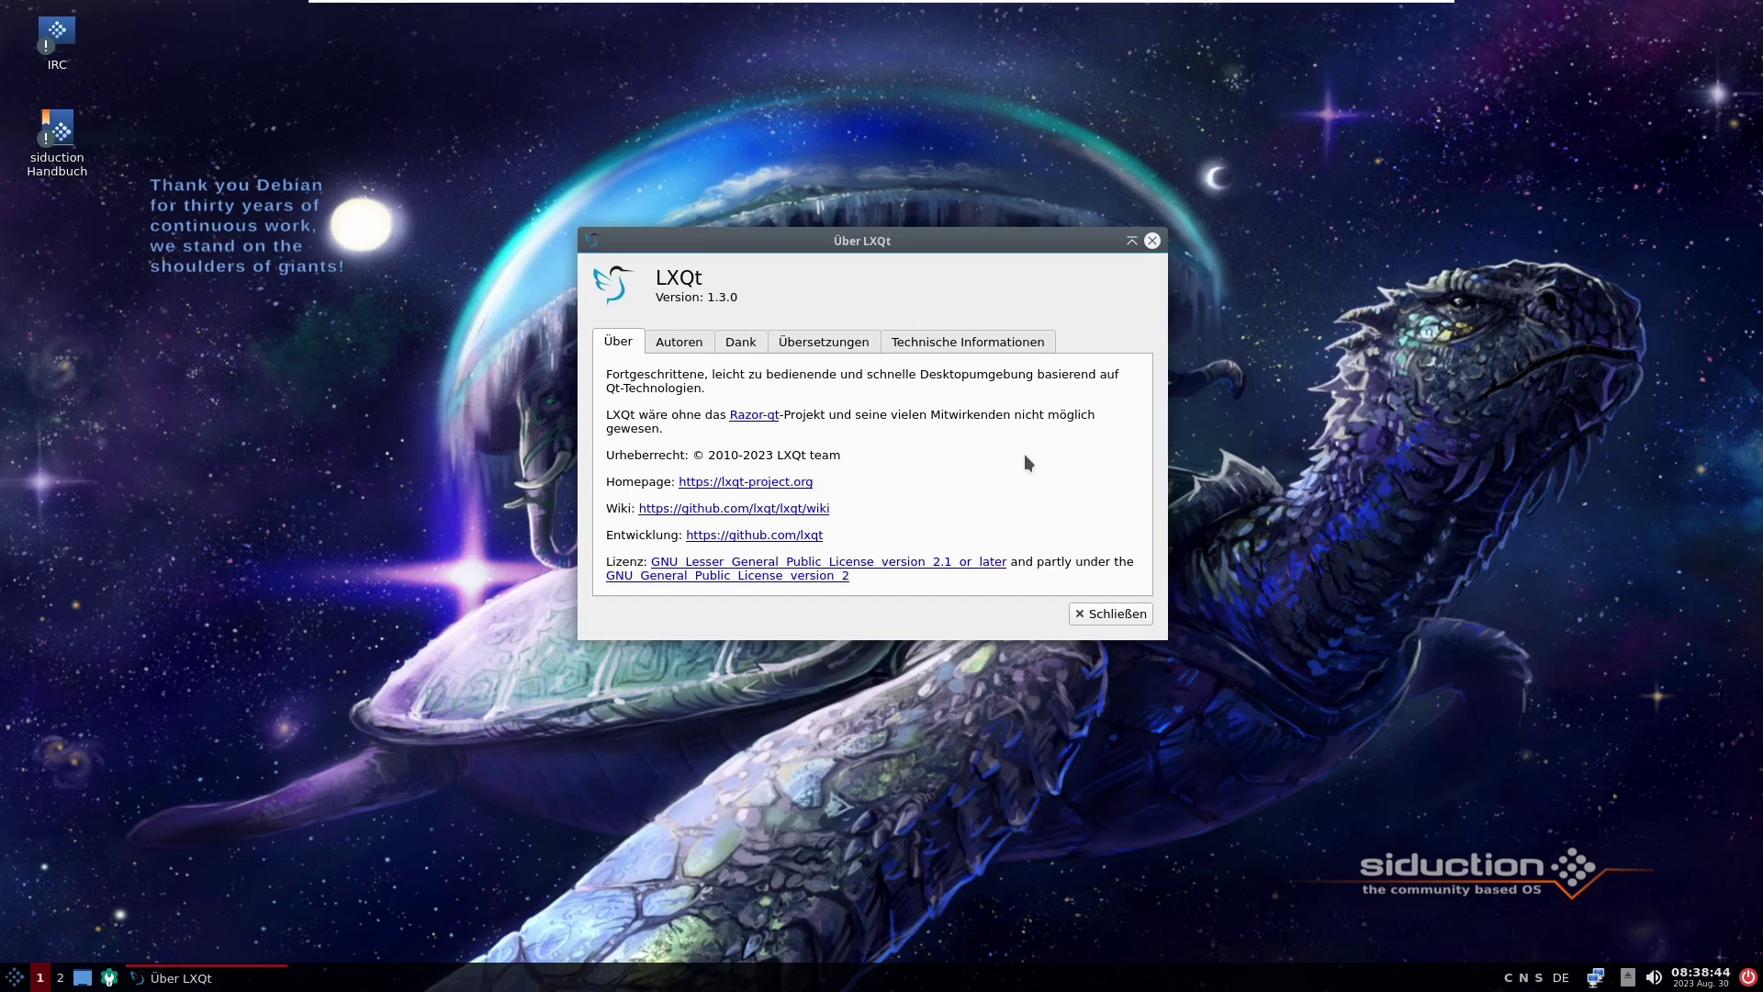
pyautogui.moveTo(828, 249); pyautogui.dragTo(876, 230)
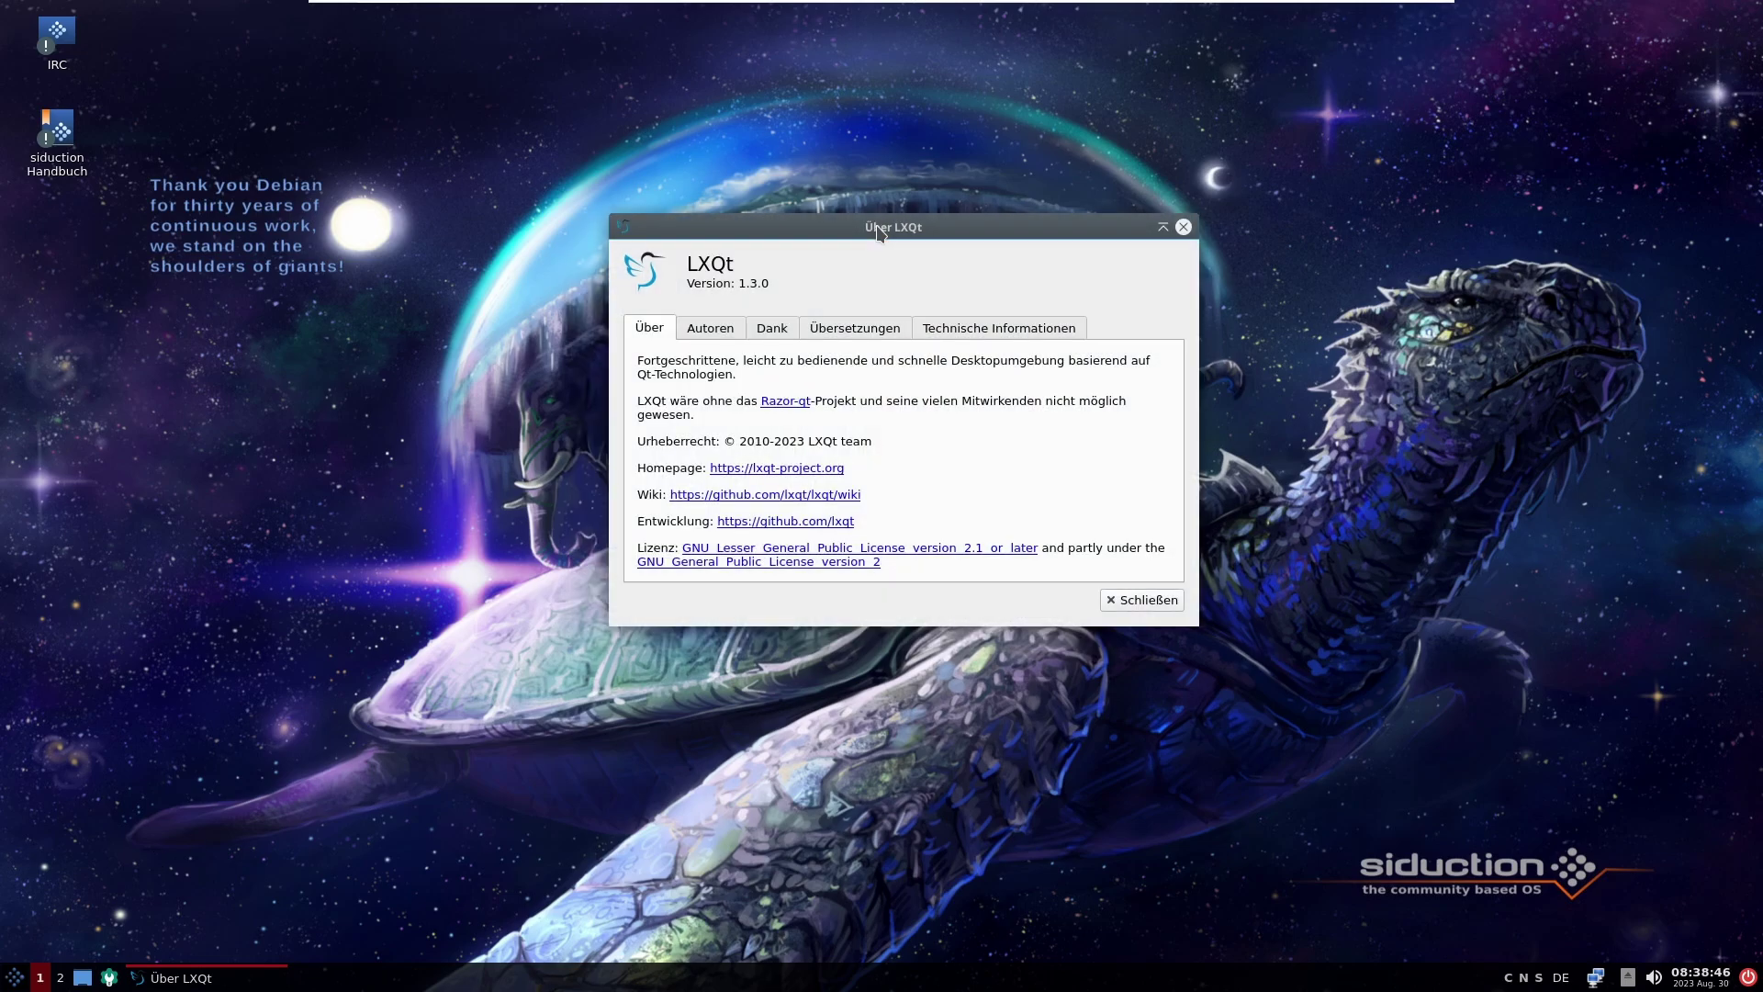
# Step: Open the LXQt homepage in Firefox from the About dialog and maximize the browser
pyautogui.click(776, 468)
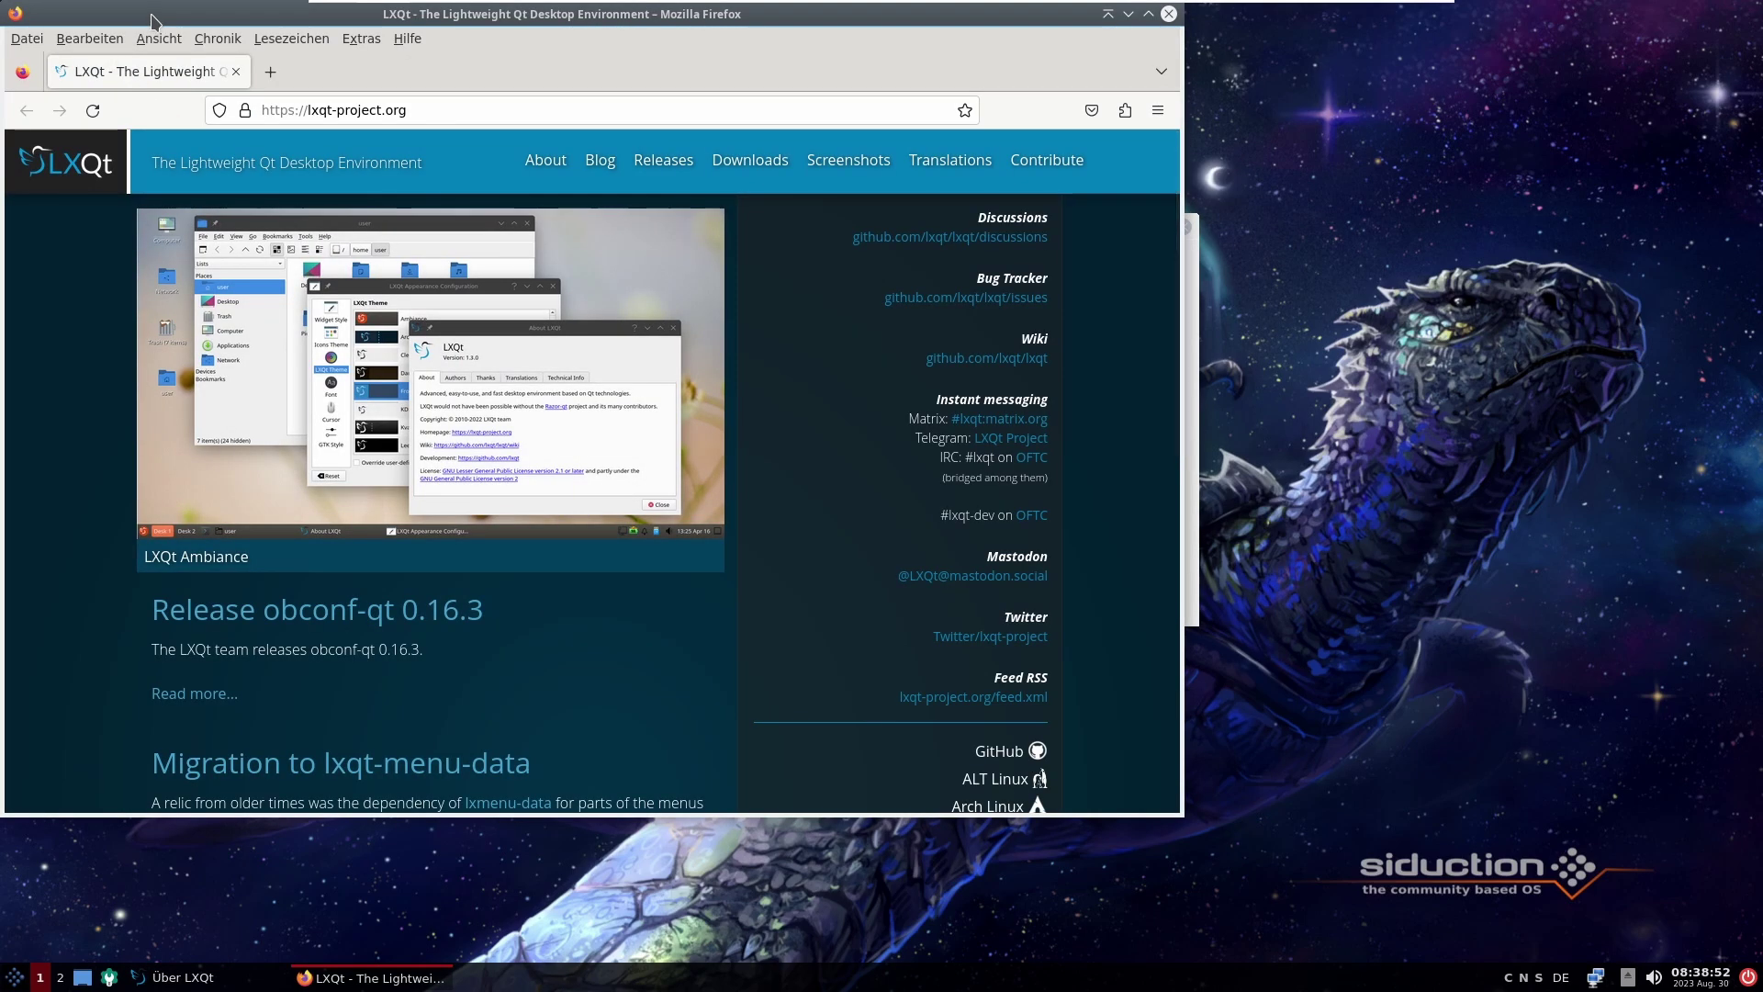
pyautogui.moveTo(184, 21); pyautogui.dragTo(55, 57)
pyautogui.moveTo(89, 149); pyautogui.dragTo(587, 383)
pyautogui.click(1517, 285)
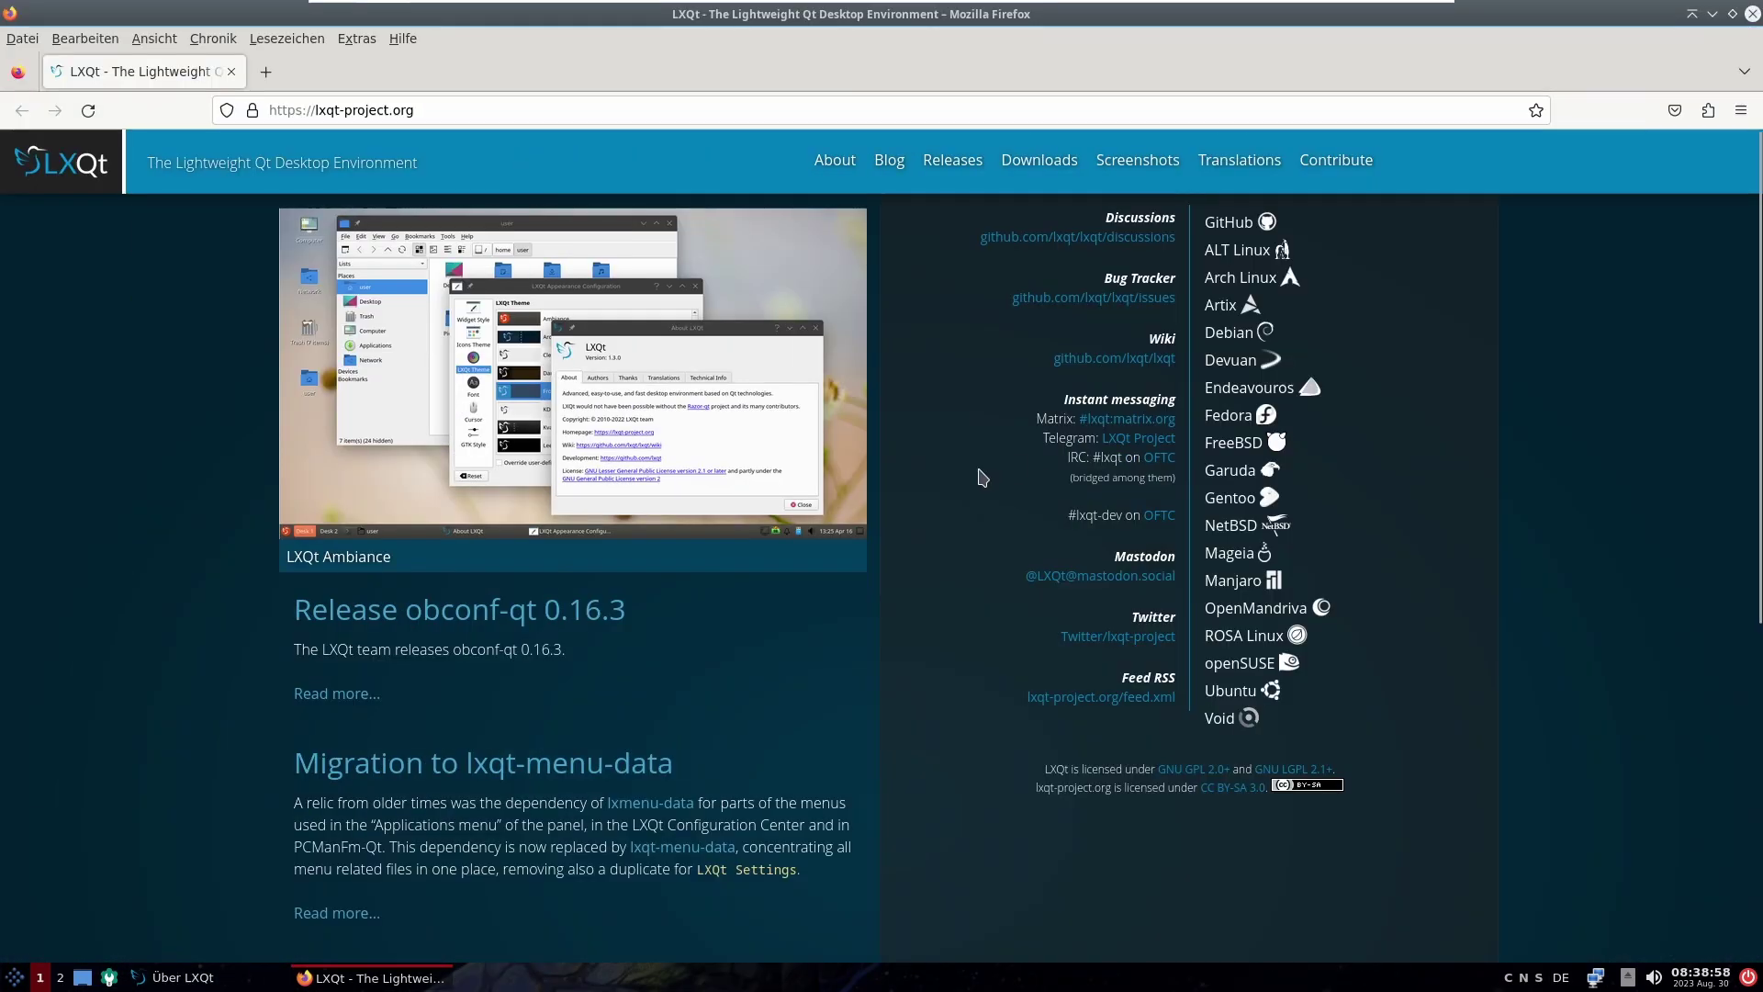
# Step: Confirm the Downloads page lists LXQt 1.3.0 as the latest release, then close Firefox
pyautogui.click(1027, 167)
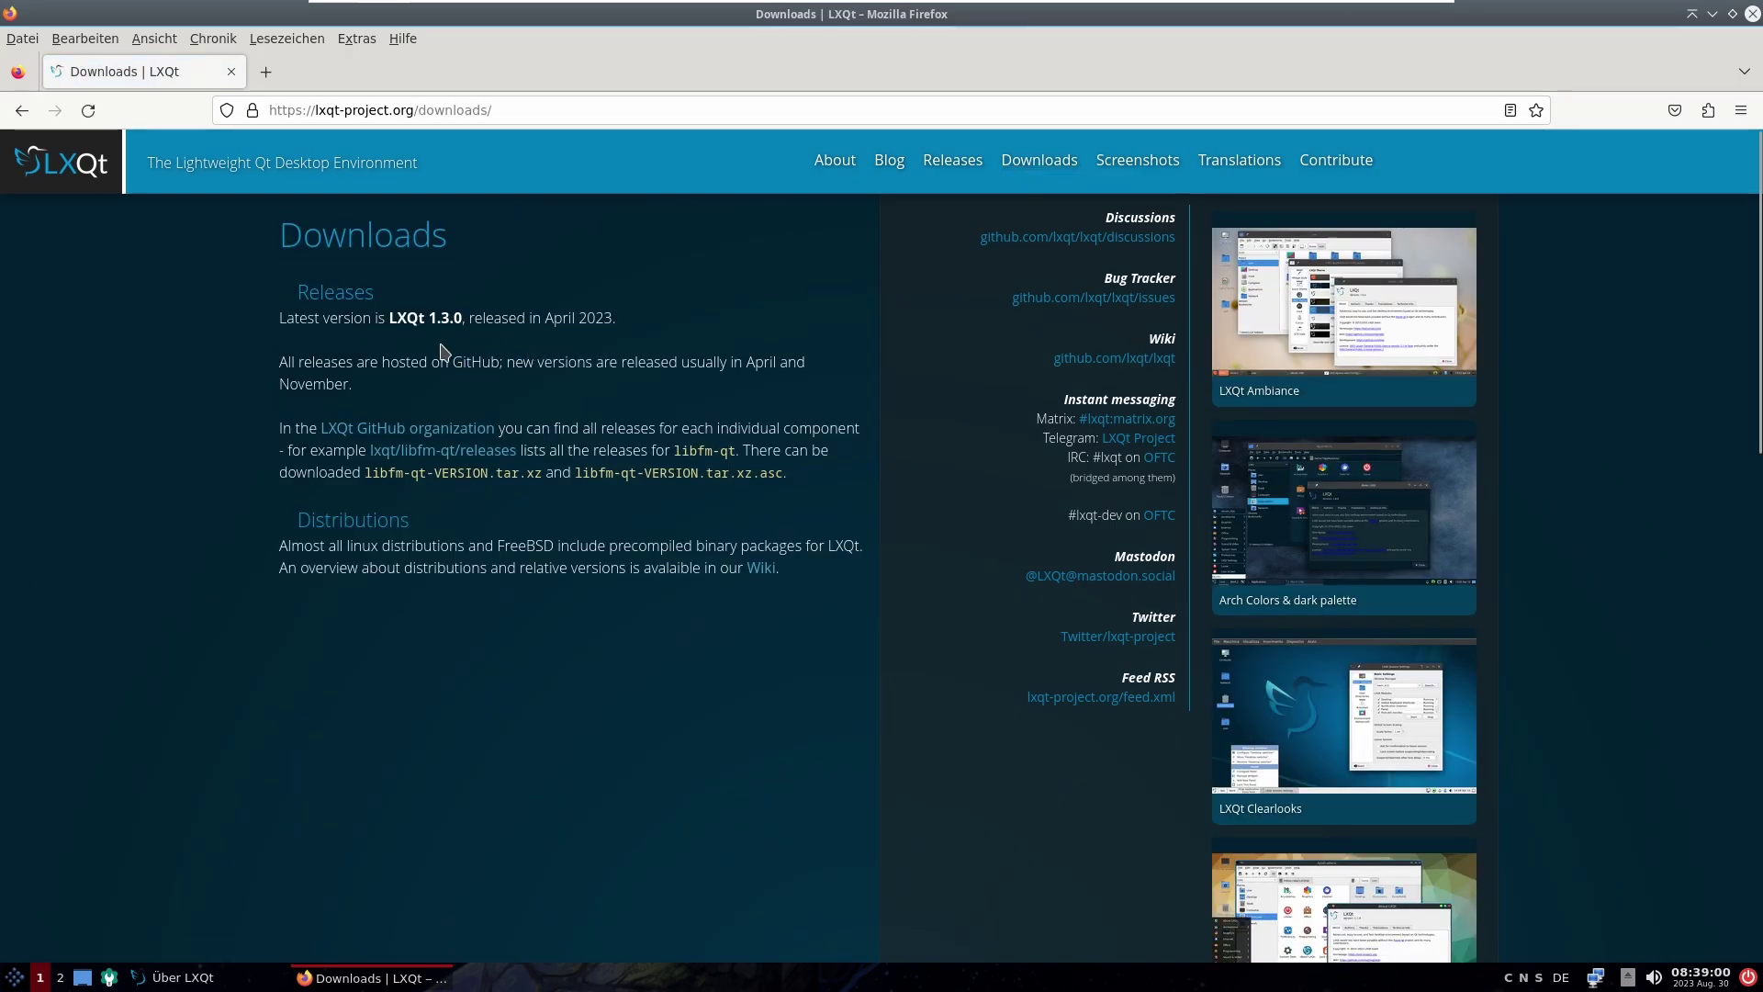
pyautogui.moveTo(614, 352); pyautogui.dragTo(615, 338)
pyautogui.click(618, 343)
pyautogui.click(1752, 14)
pyautogui.moveTo(947, 223); pyautogui.dragTo(964, 218)
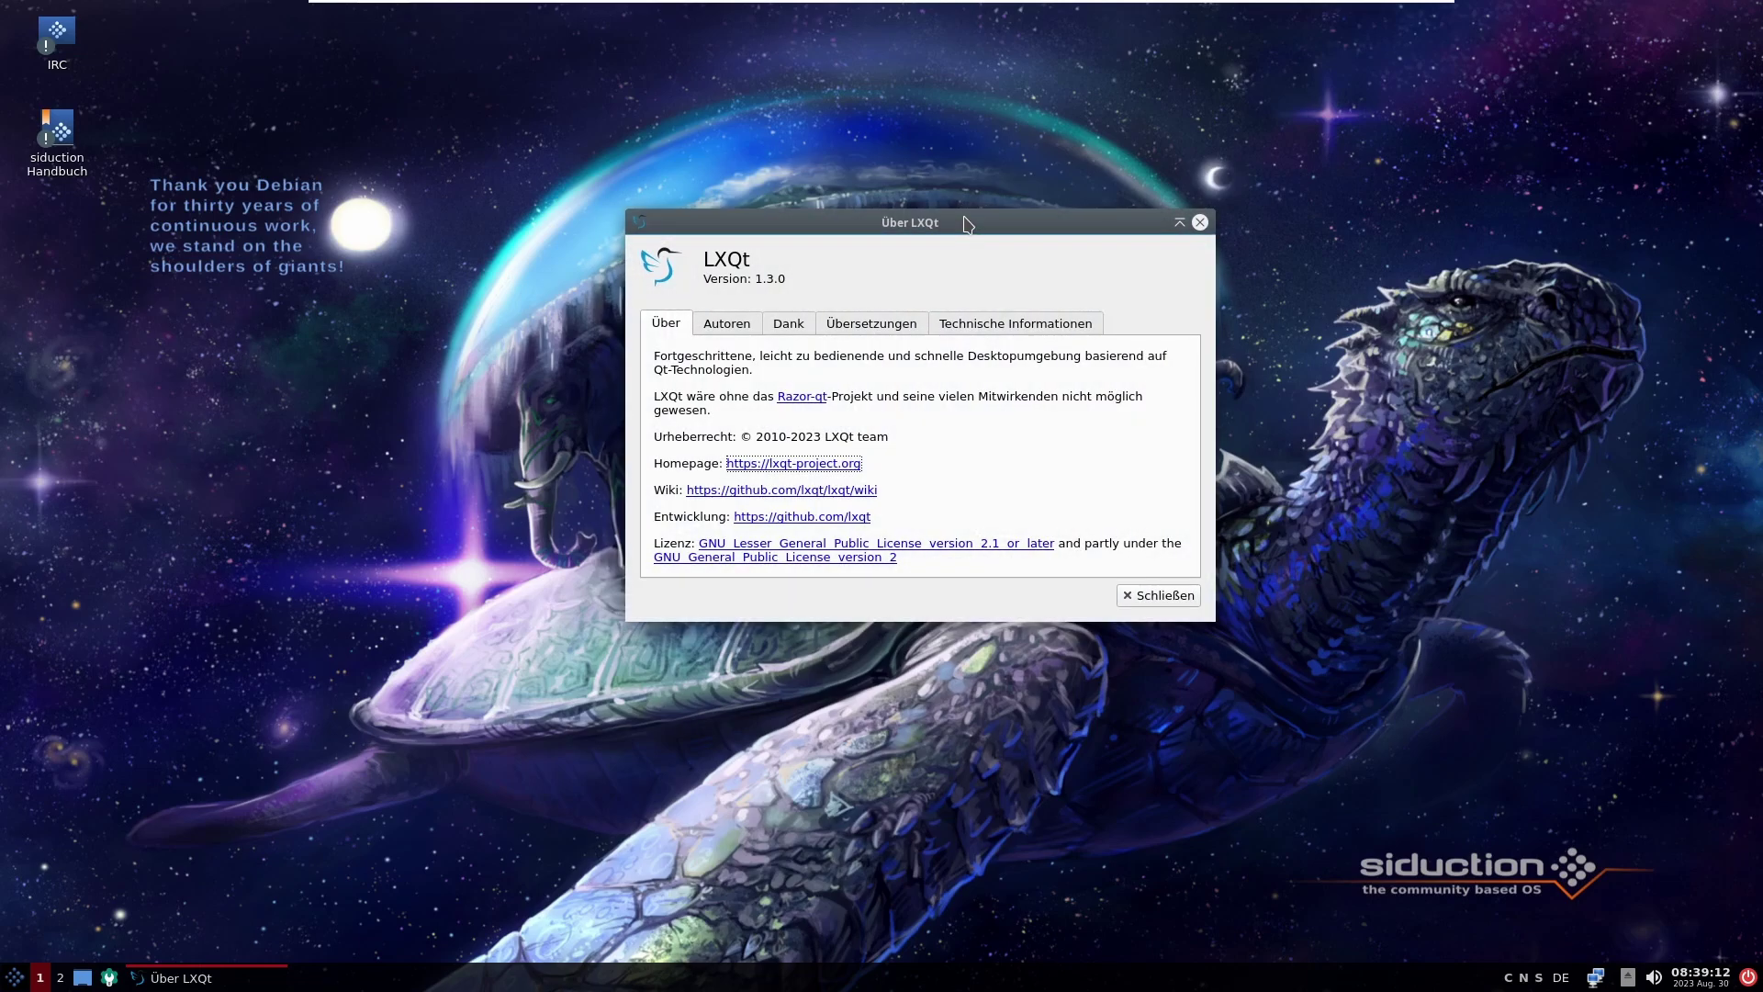
# Step: Browse the Technische Informationen, Übersetzungen, Dank, Autoren and Über tabs, then close Über LXQt
pyautogui.moveTo(955, 235)
pyautogui.mouseDown()
pyautogui.moveTo(988, 232)
pyautogui.moveTo(959, 237)
pyautogui.mouseUp()
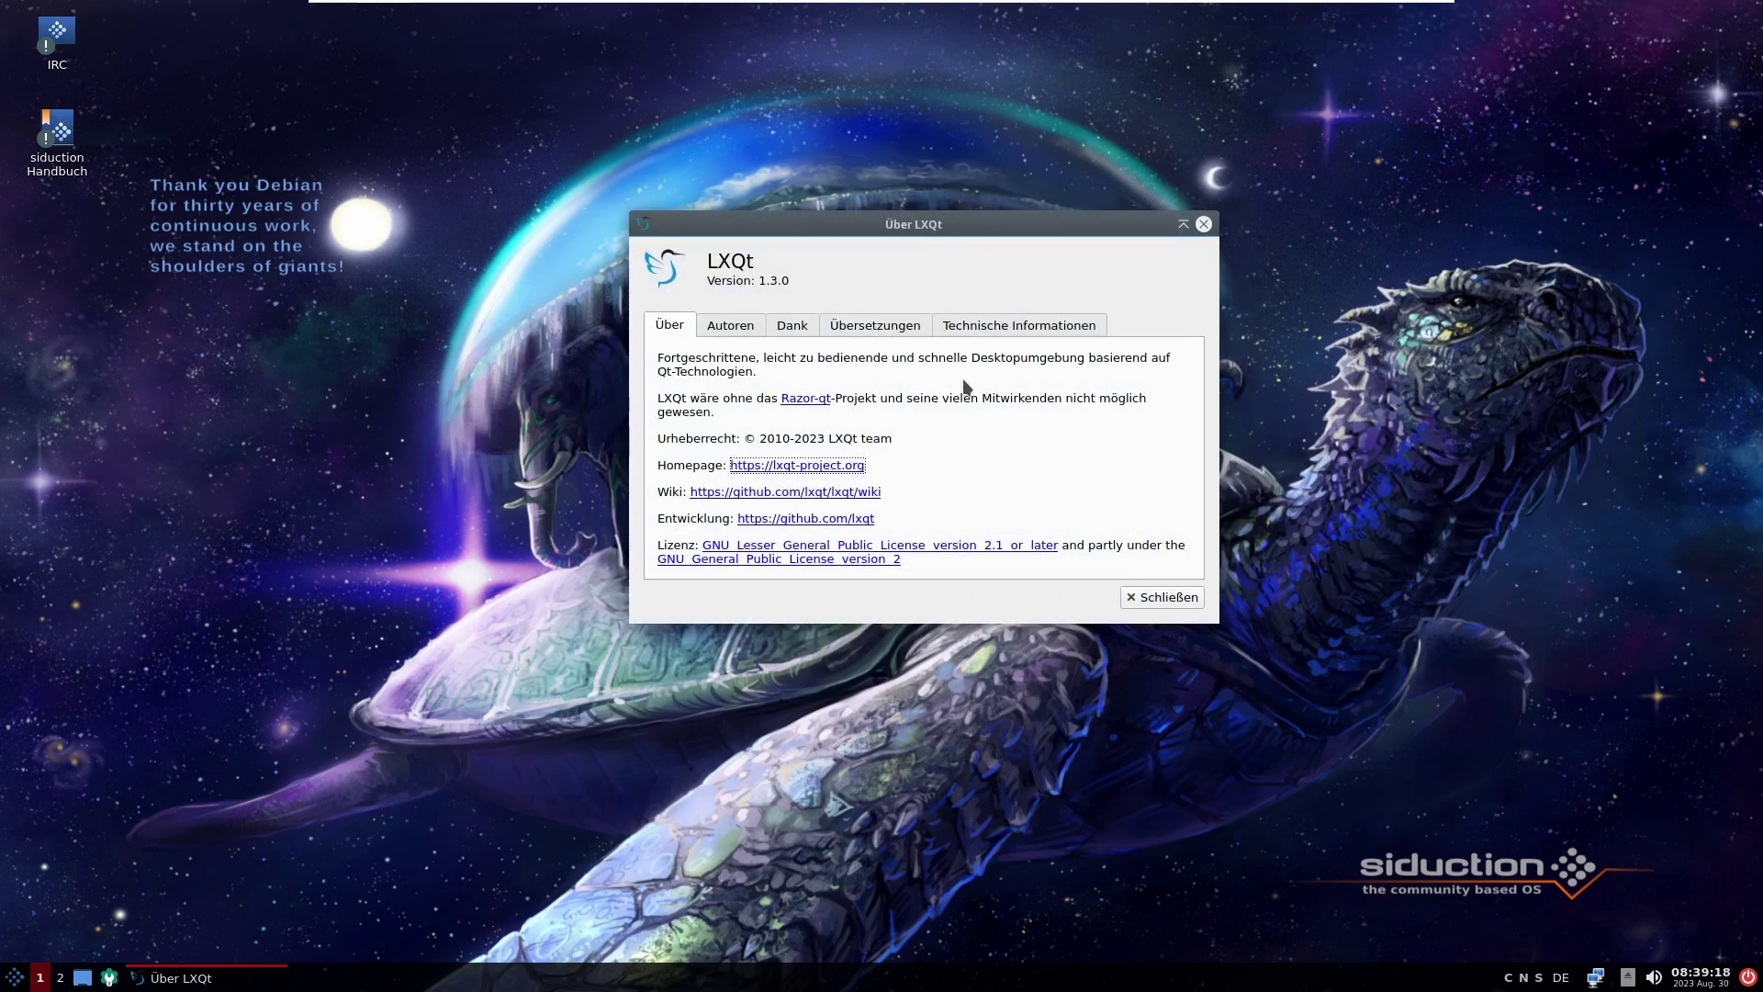
pyautogui.click(988, 328)
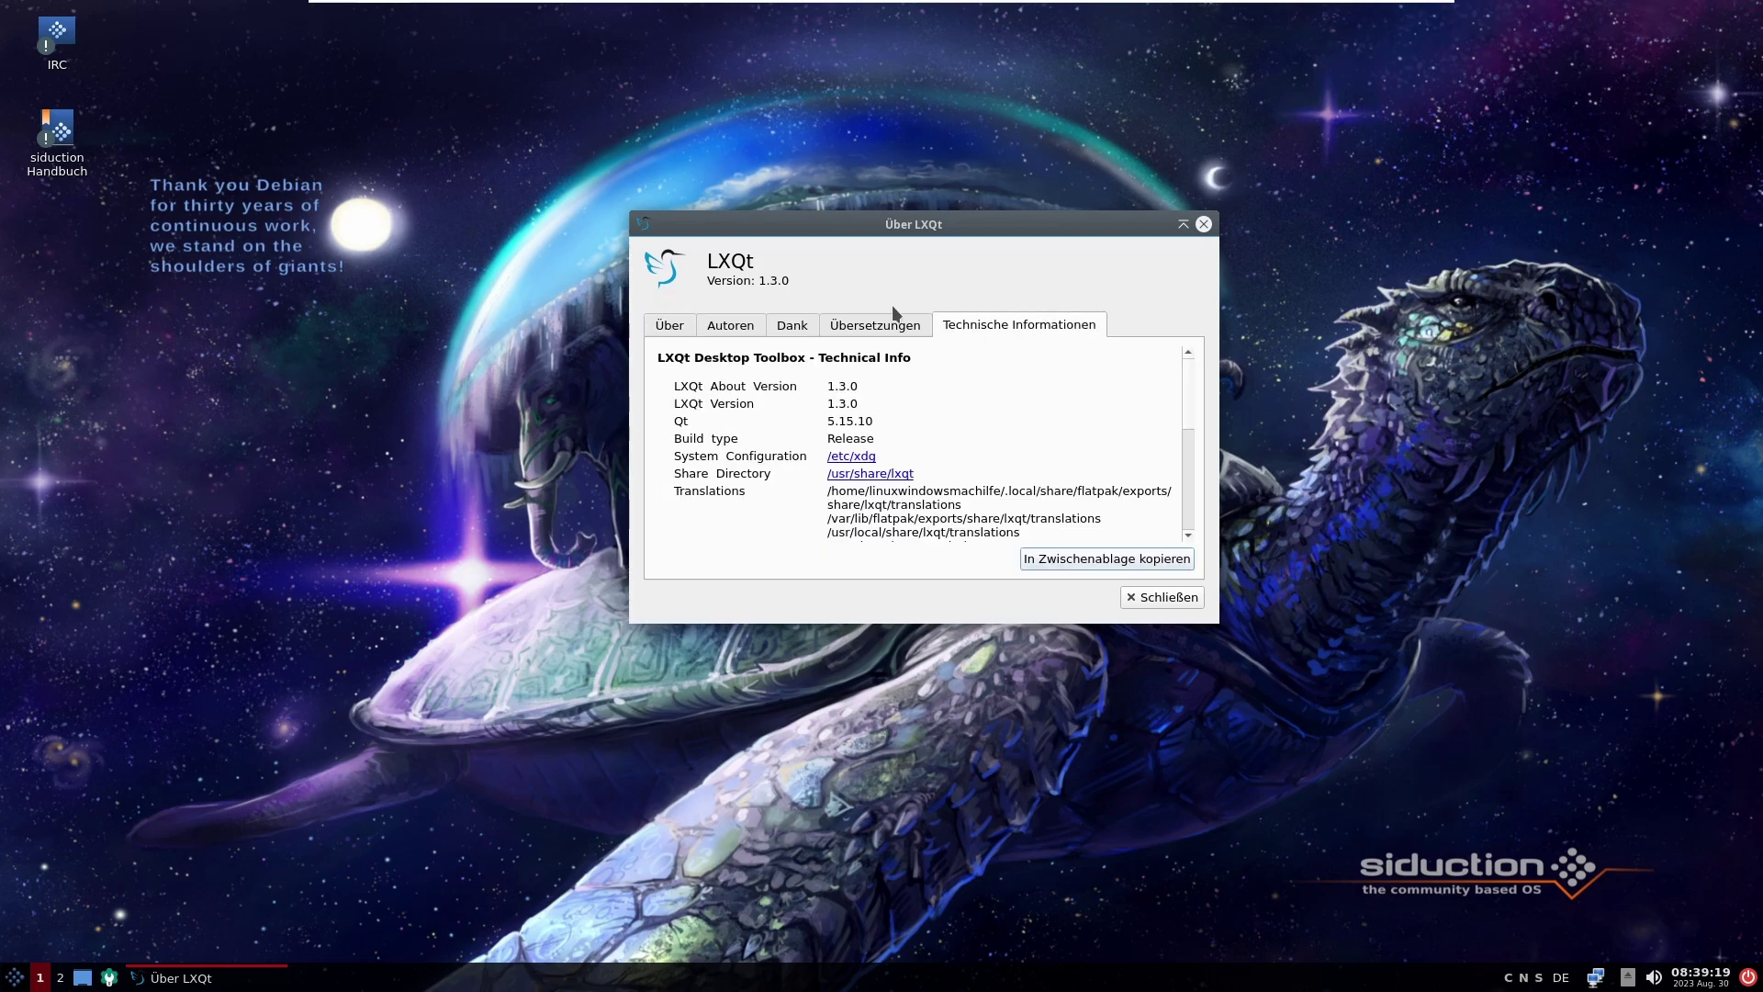
pyautogui.click(852, 330)
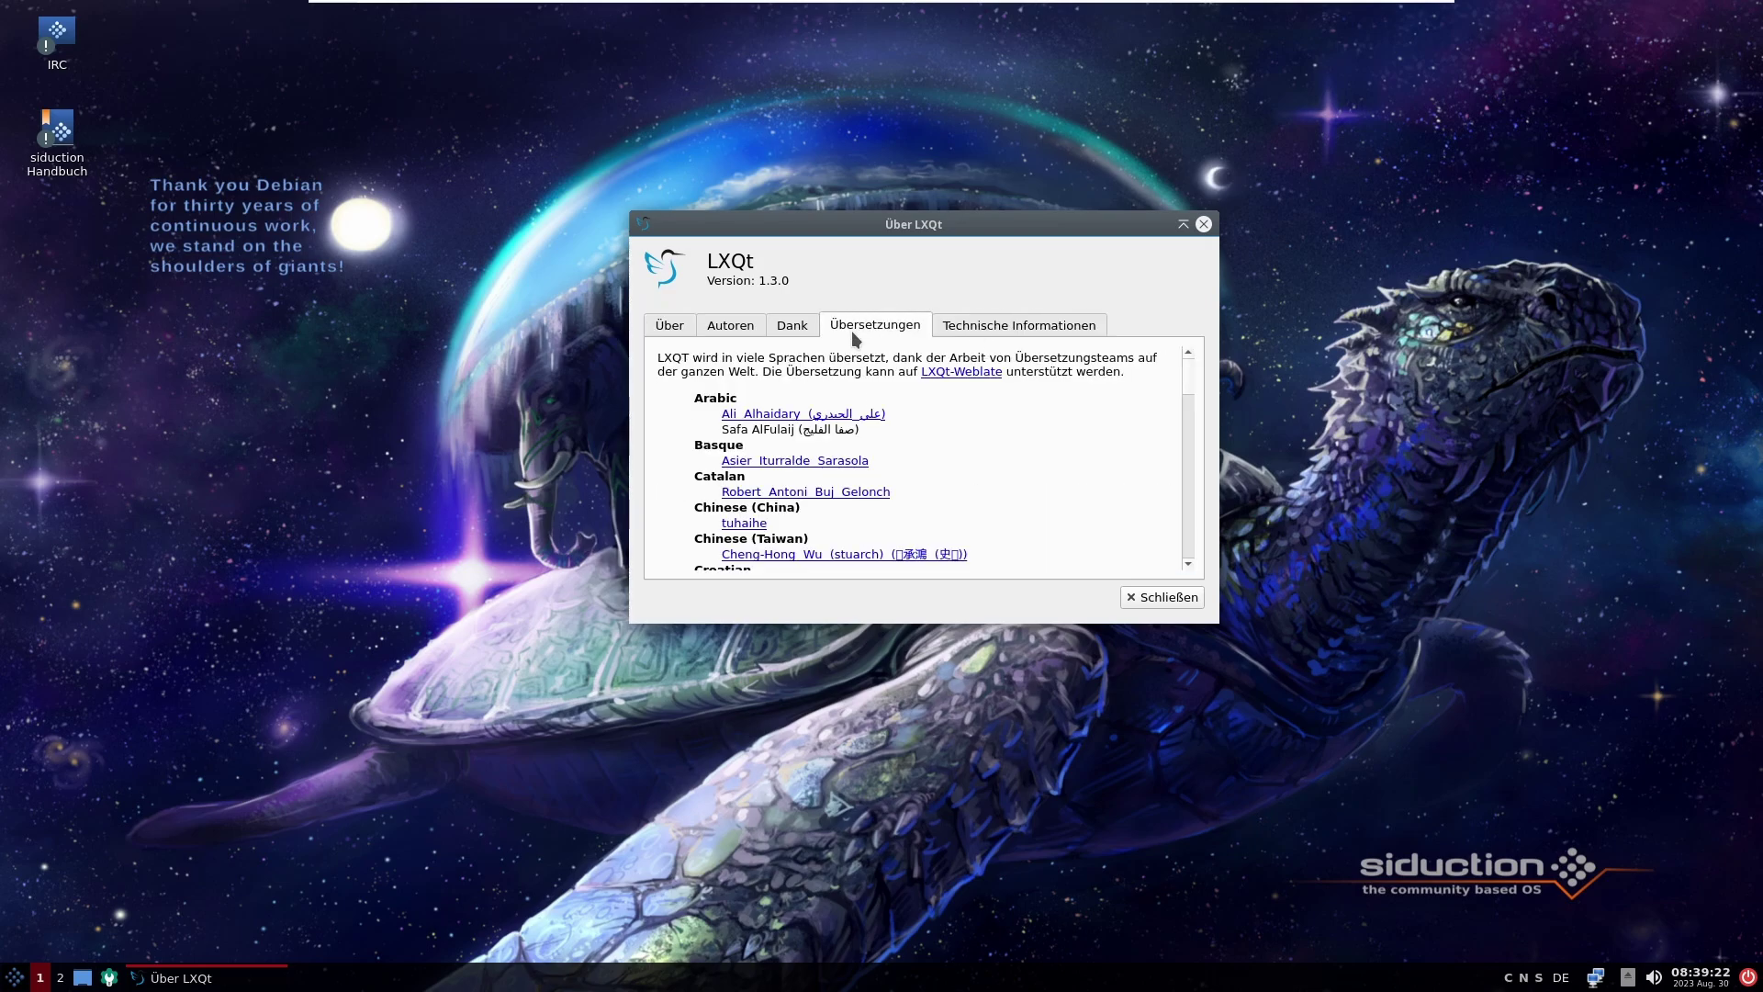
pyautogui.click(795, 328)
pyautogui.click(749, 327)
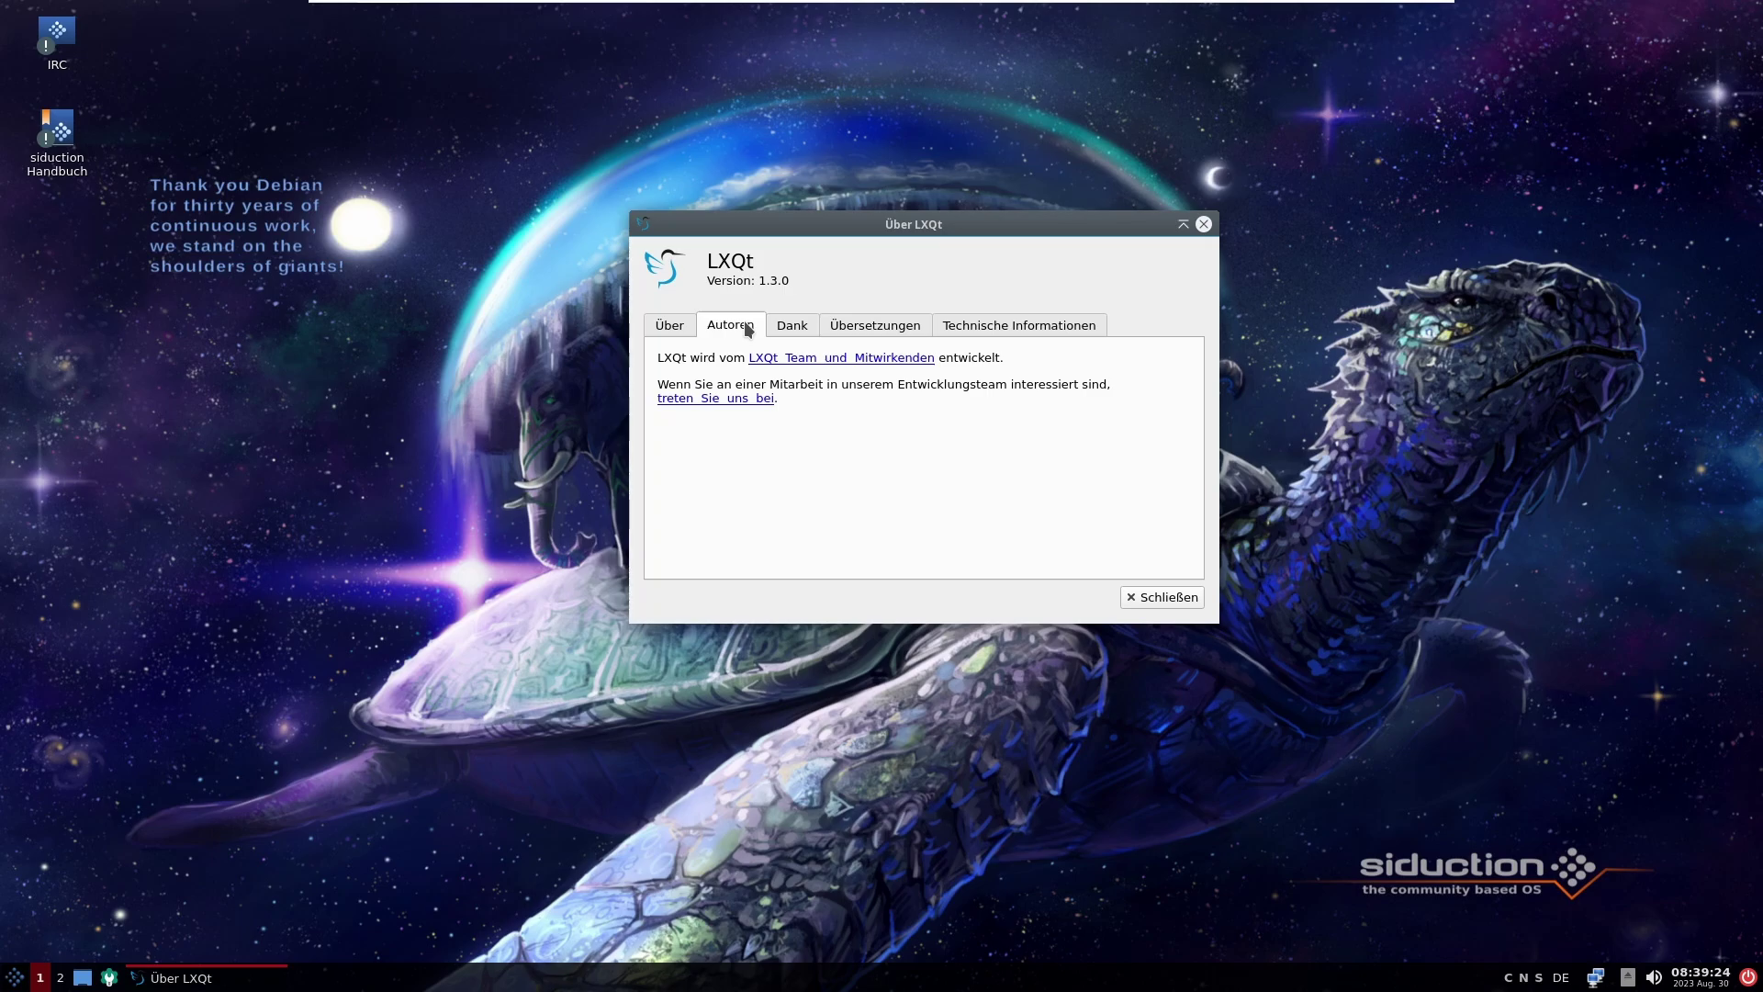
pyautogui.click(671, 328)
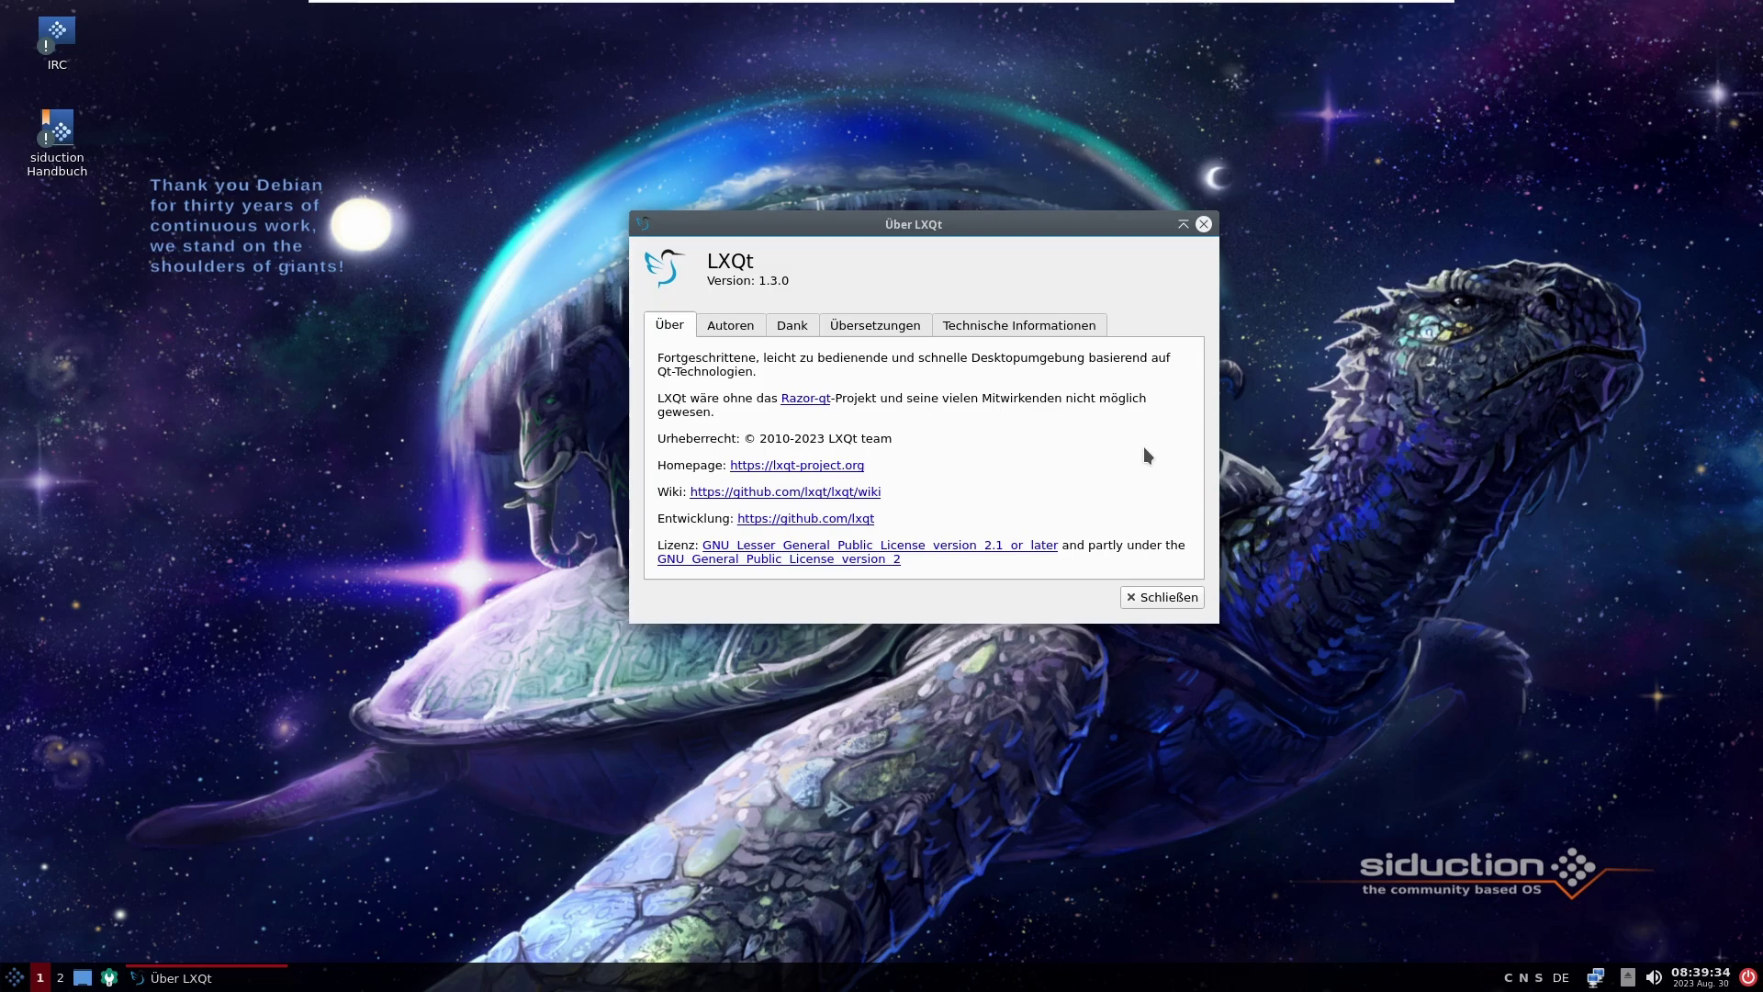
pyautogui.click(1144, 597)
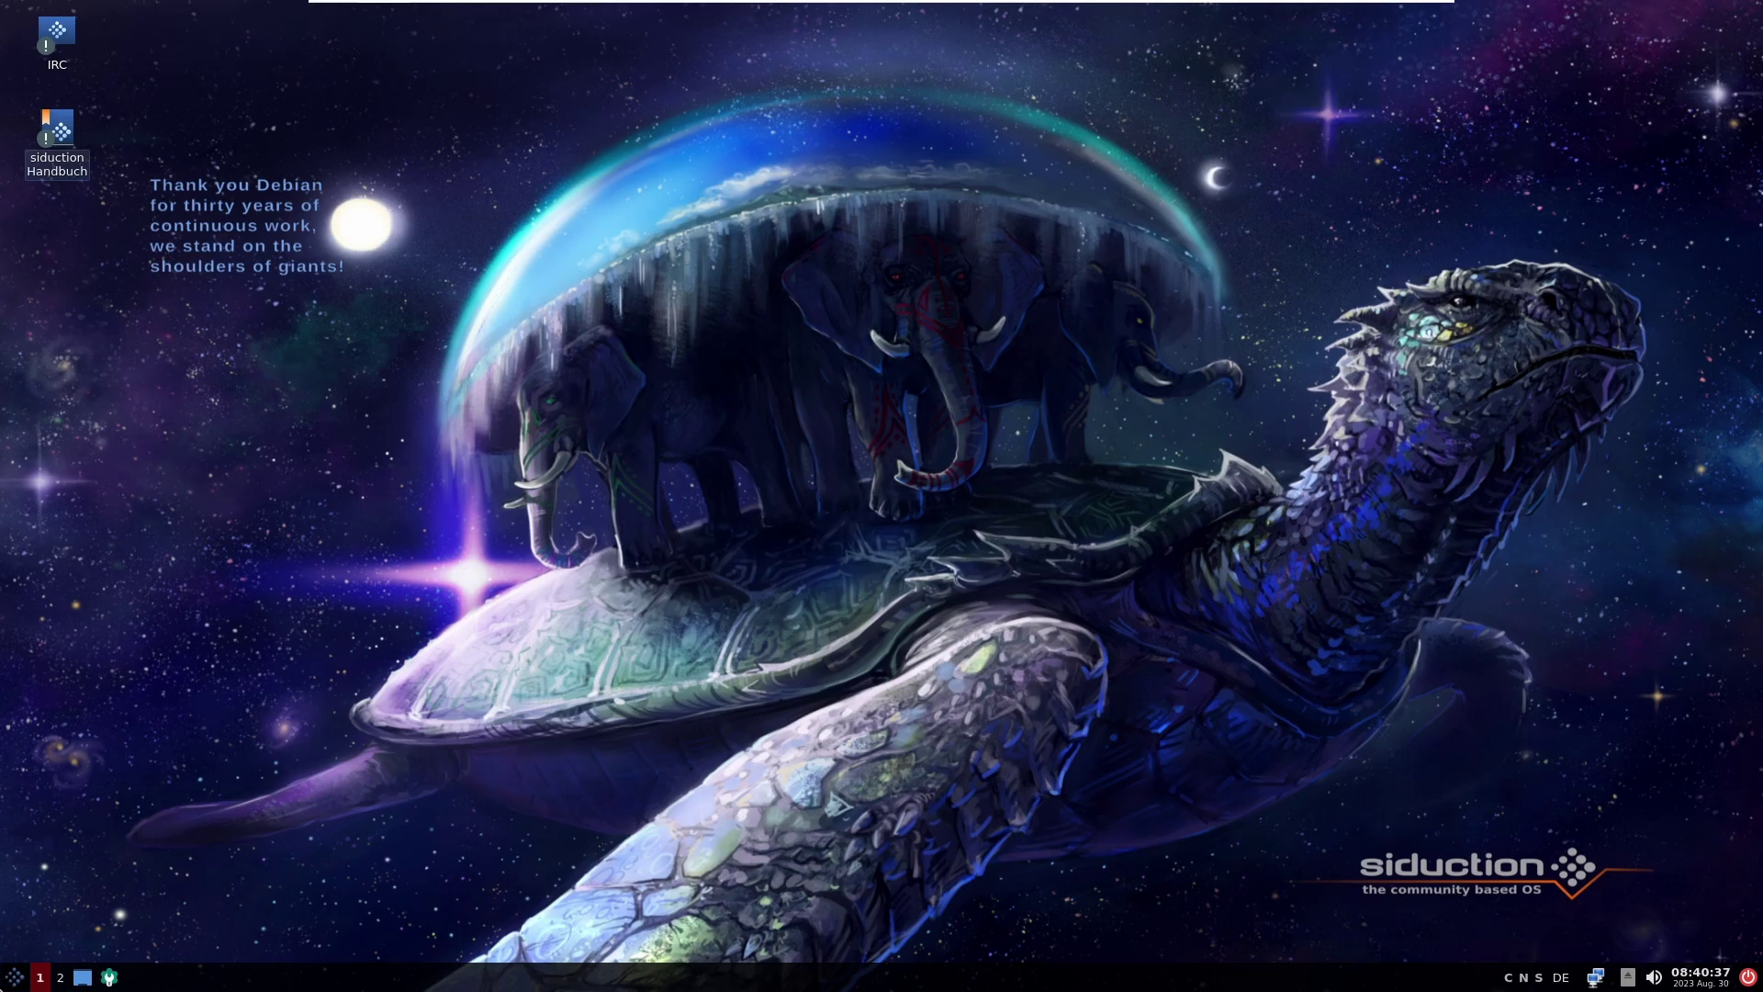
# Step: Start Synaptic-Paketverwaltung from the Einstellungen menu and authenticate with the root password
pyautogui.click(14, 976)
pyautogui.click(13, 976)
pyautogui.click(14, 976)
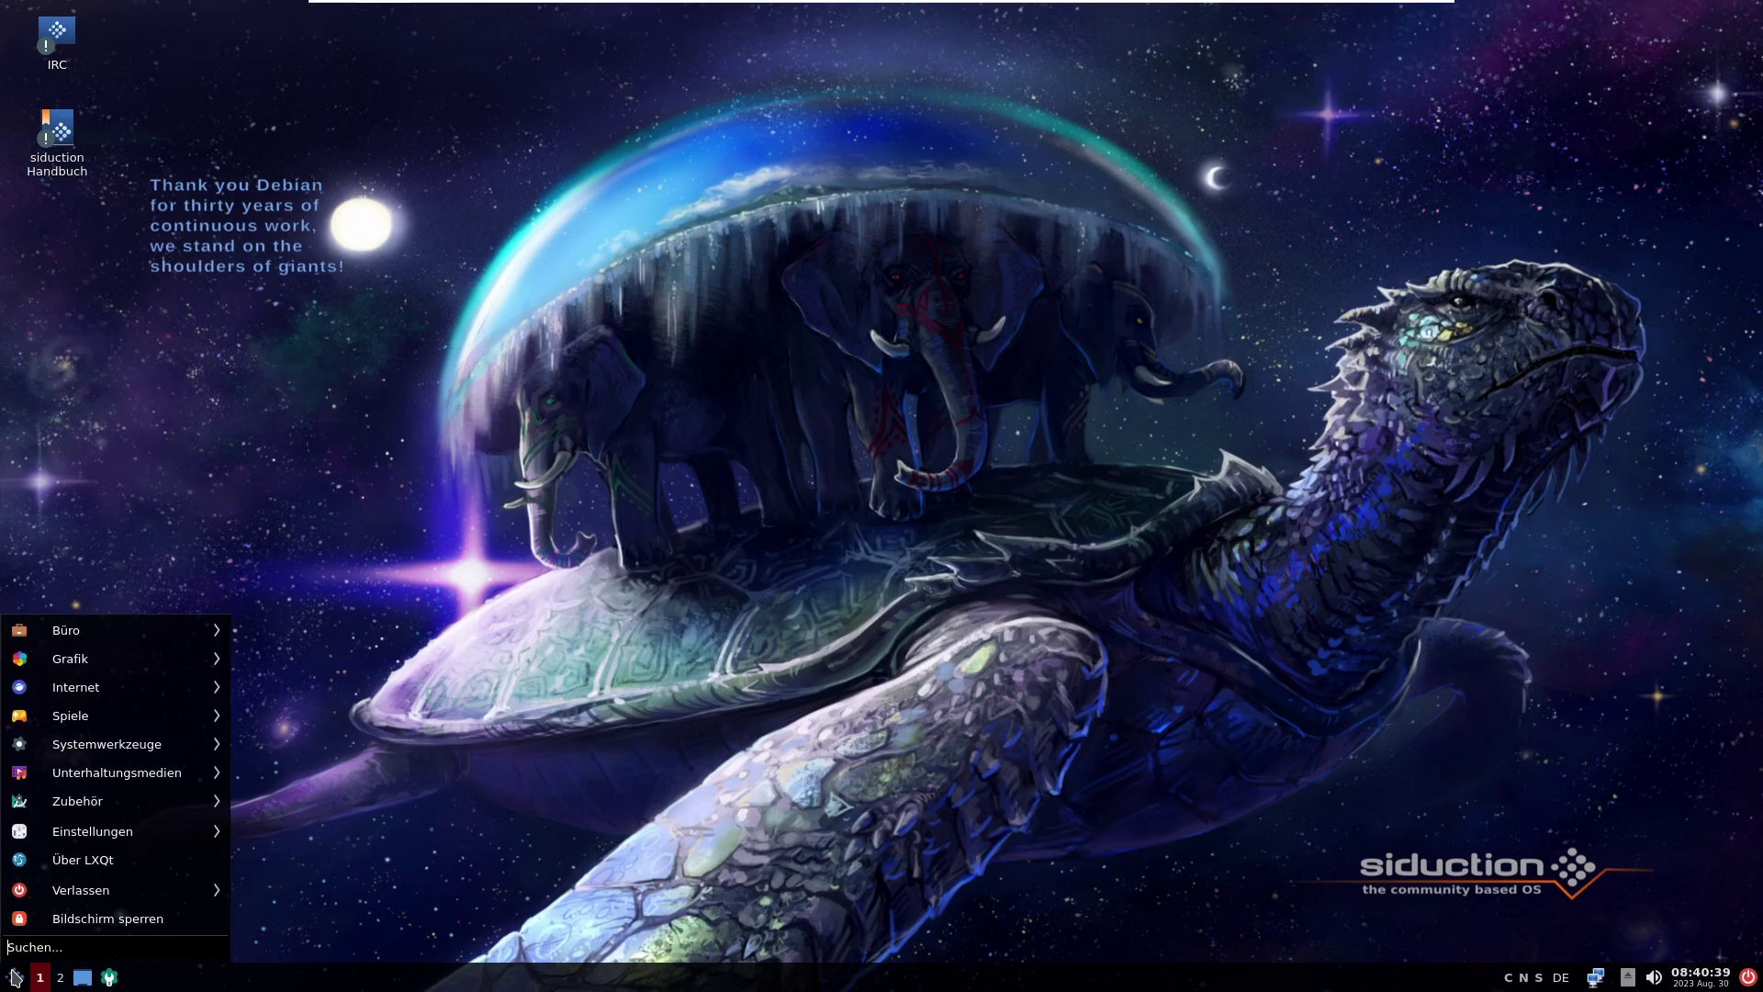
pyautogui.moveTo(171, 842)
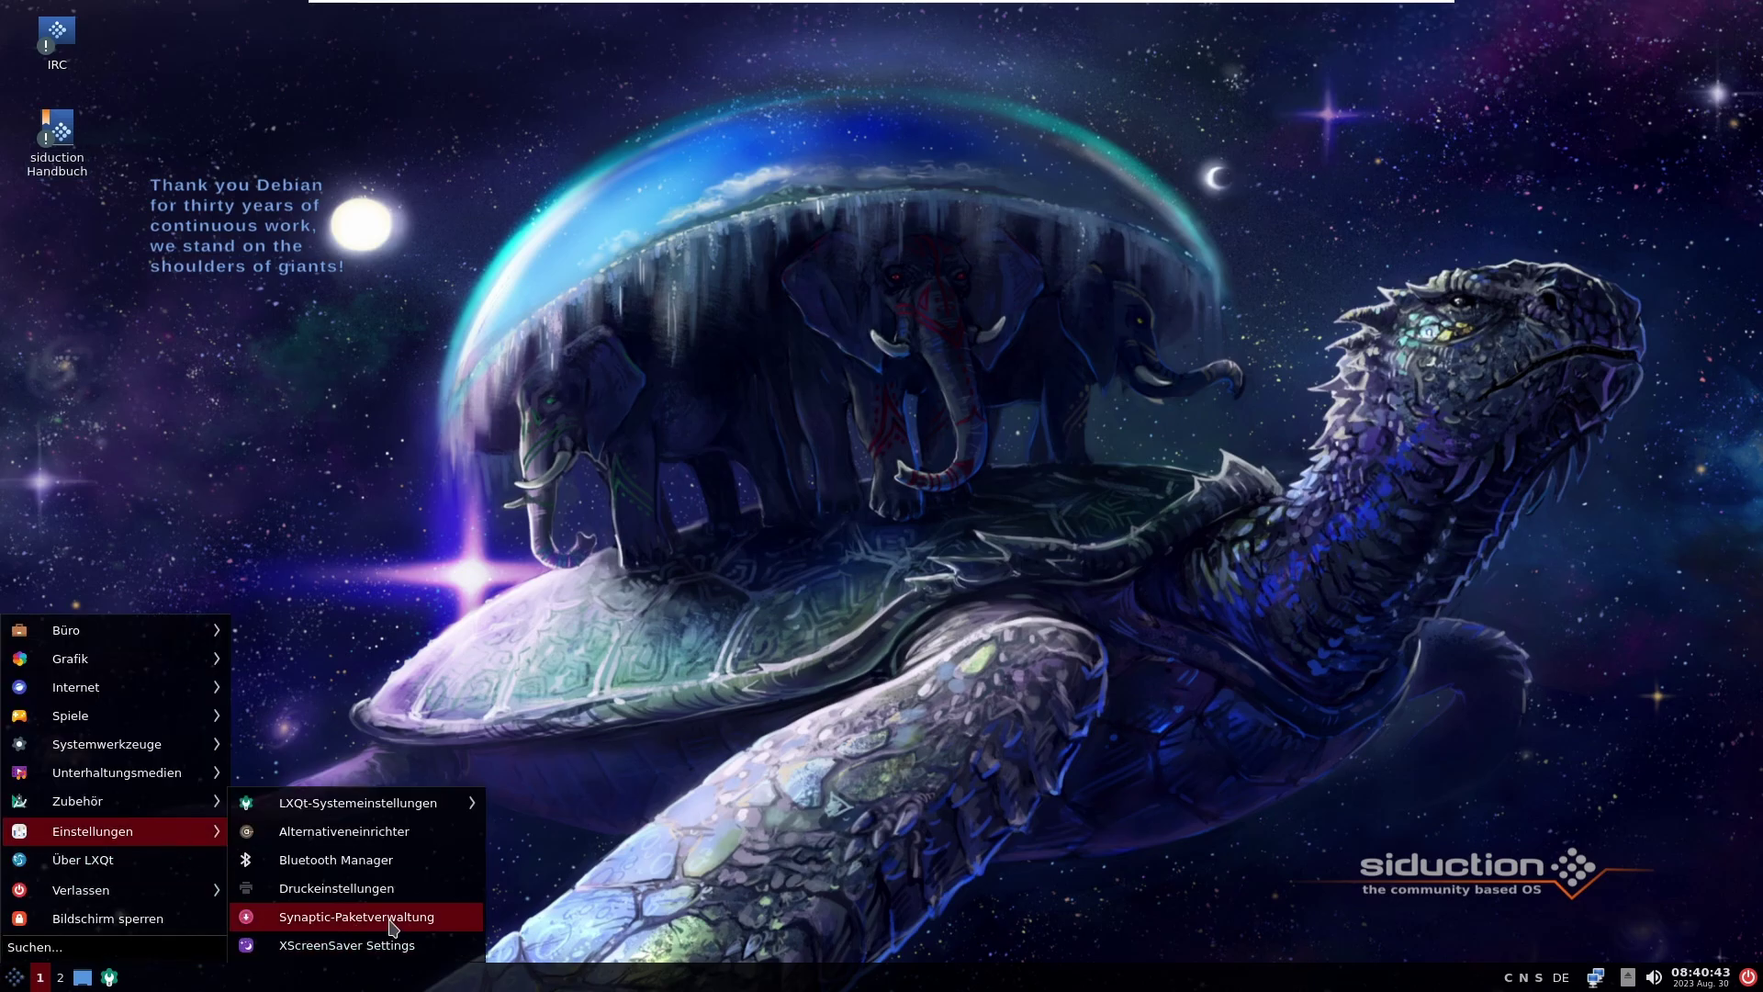
pyautogui.click(428, 917)
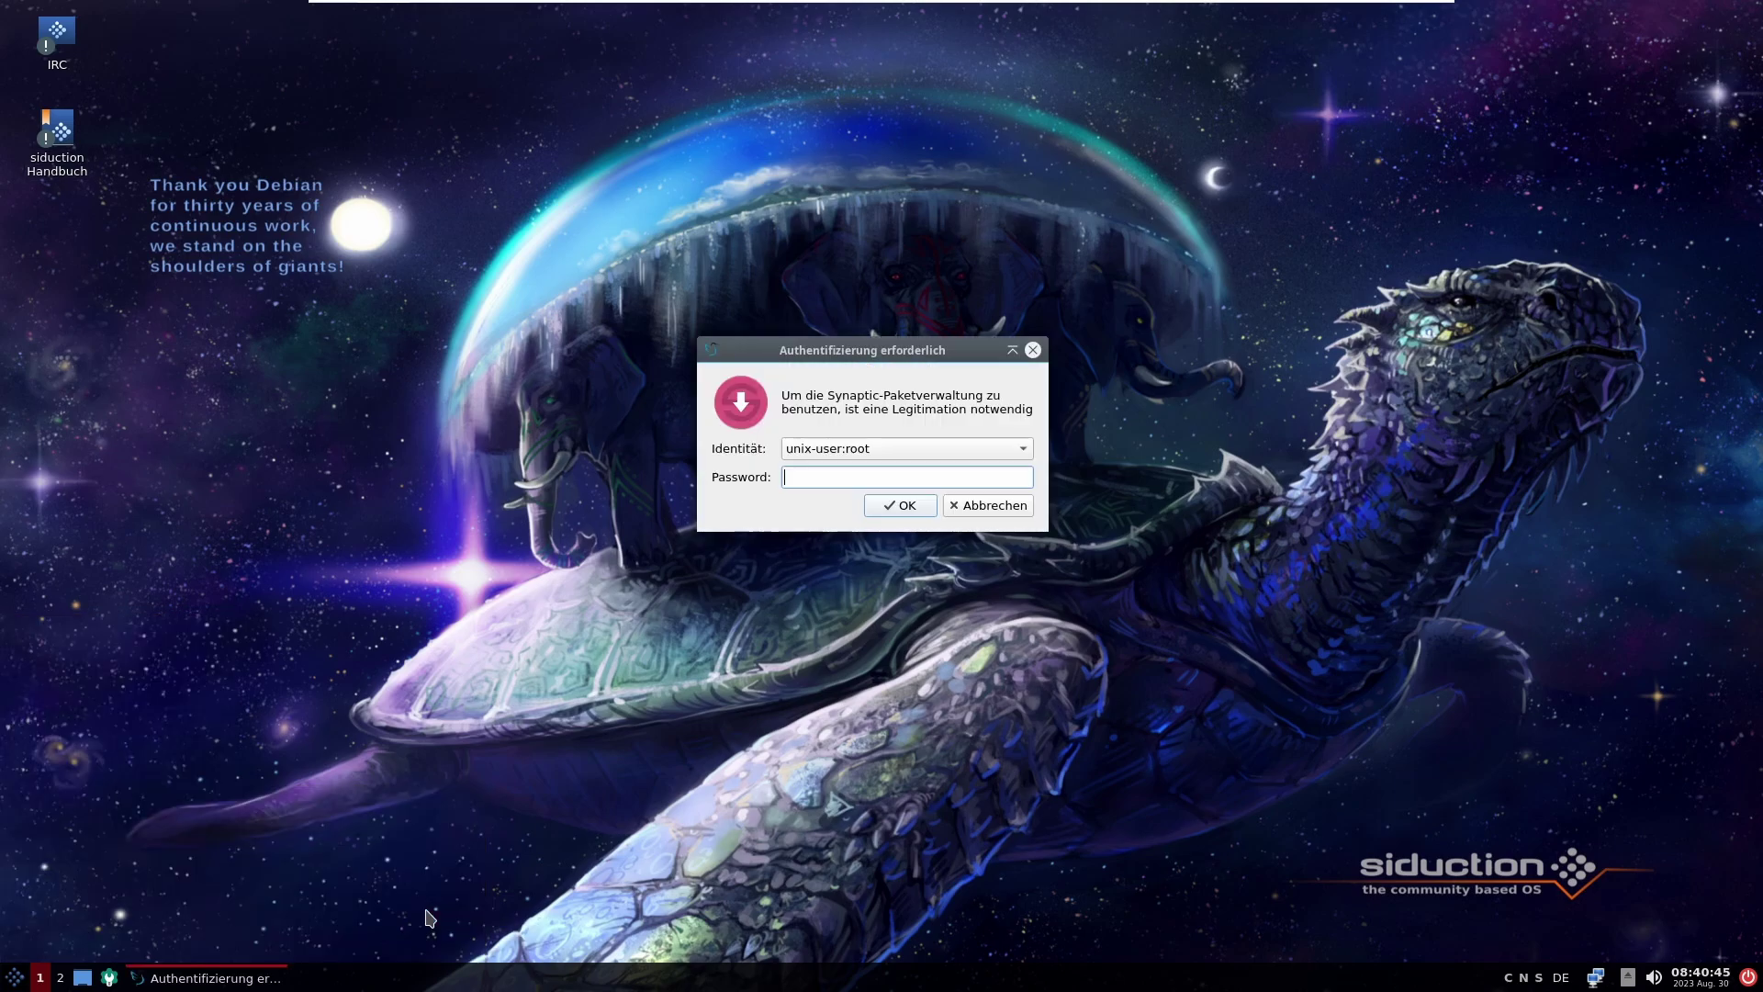
pyautogui.write('********')
pyautogui.press('Return')
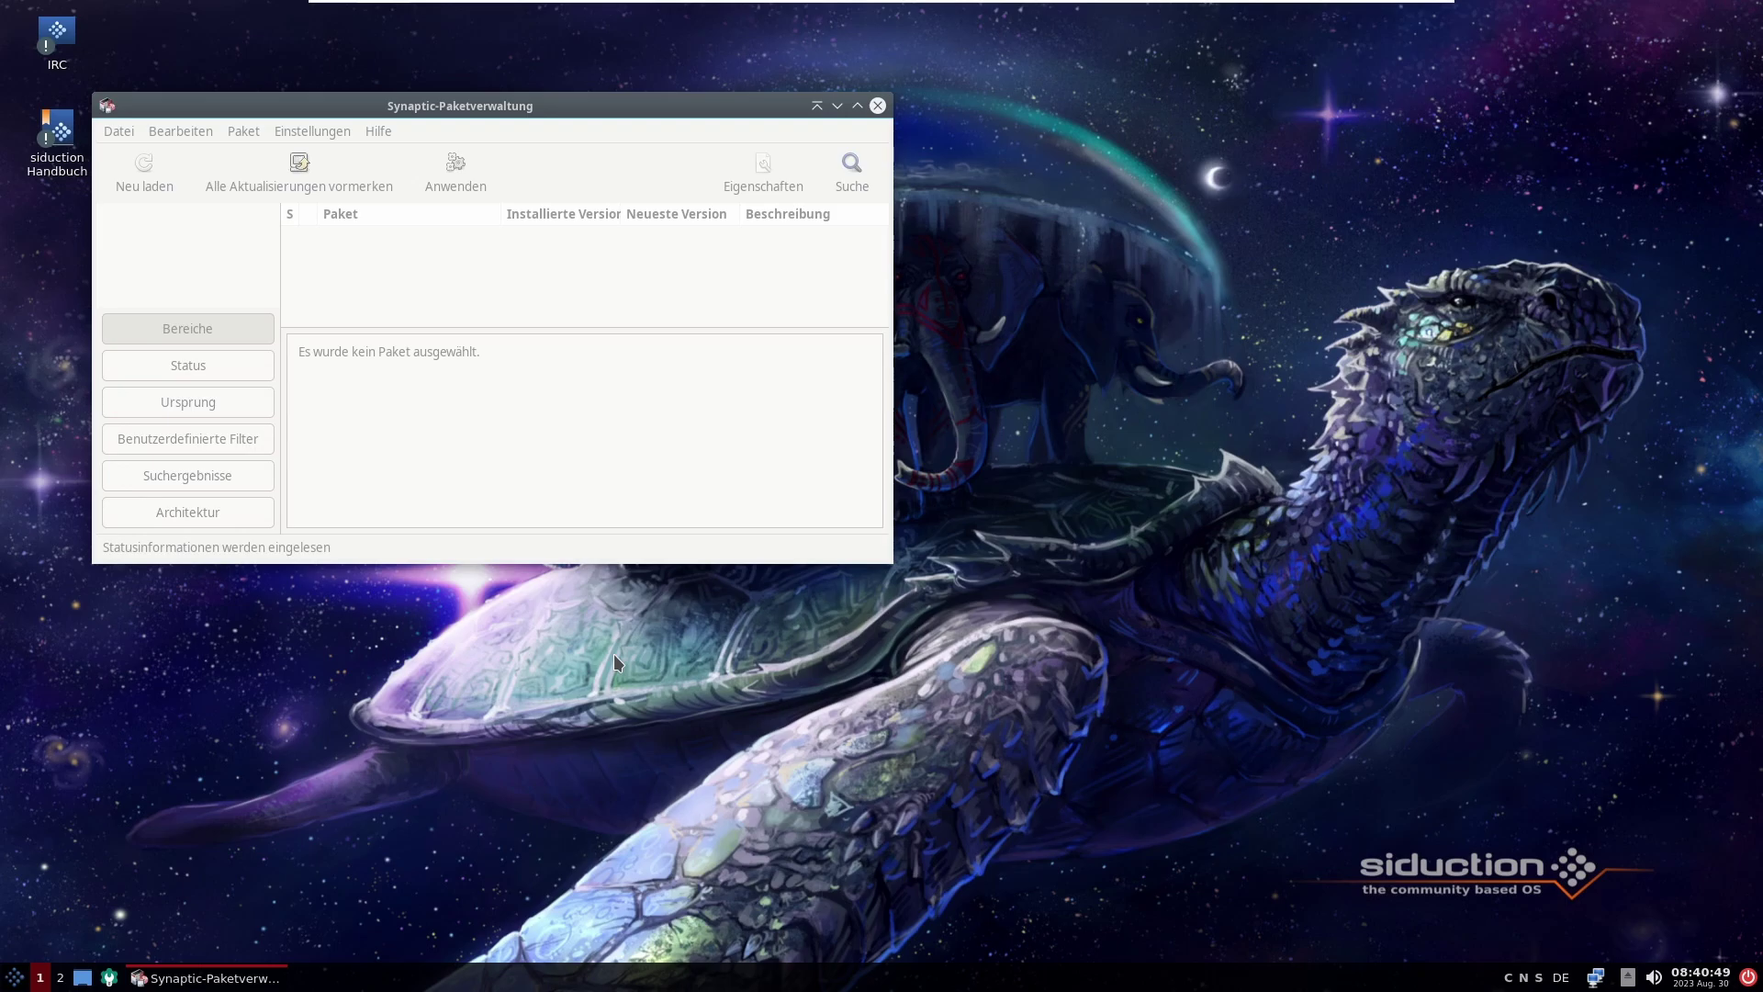
# Step: Maximize Synaptic and open the Finden search dialog
pyautogui.click(856, 108)
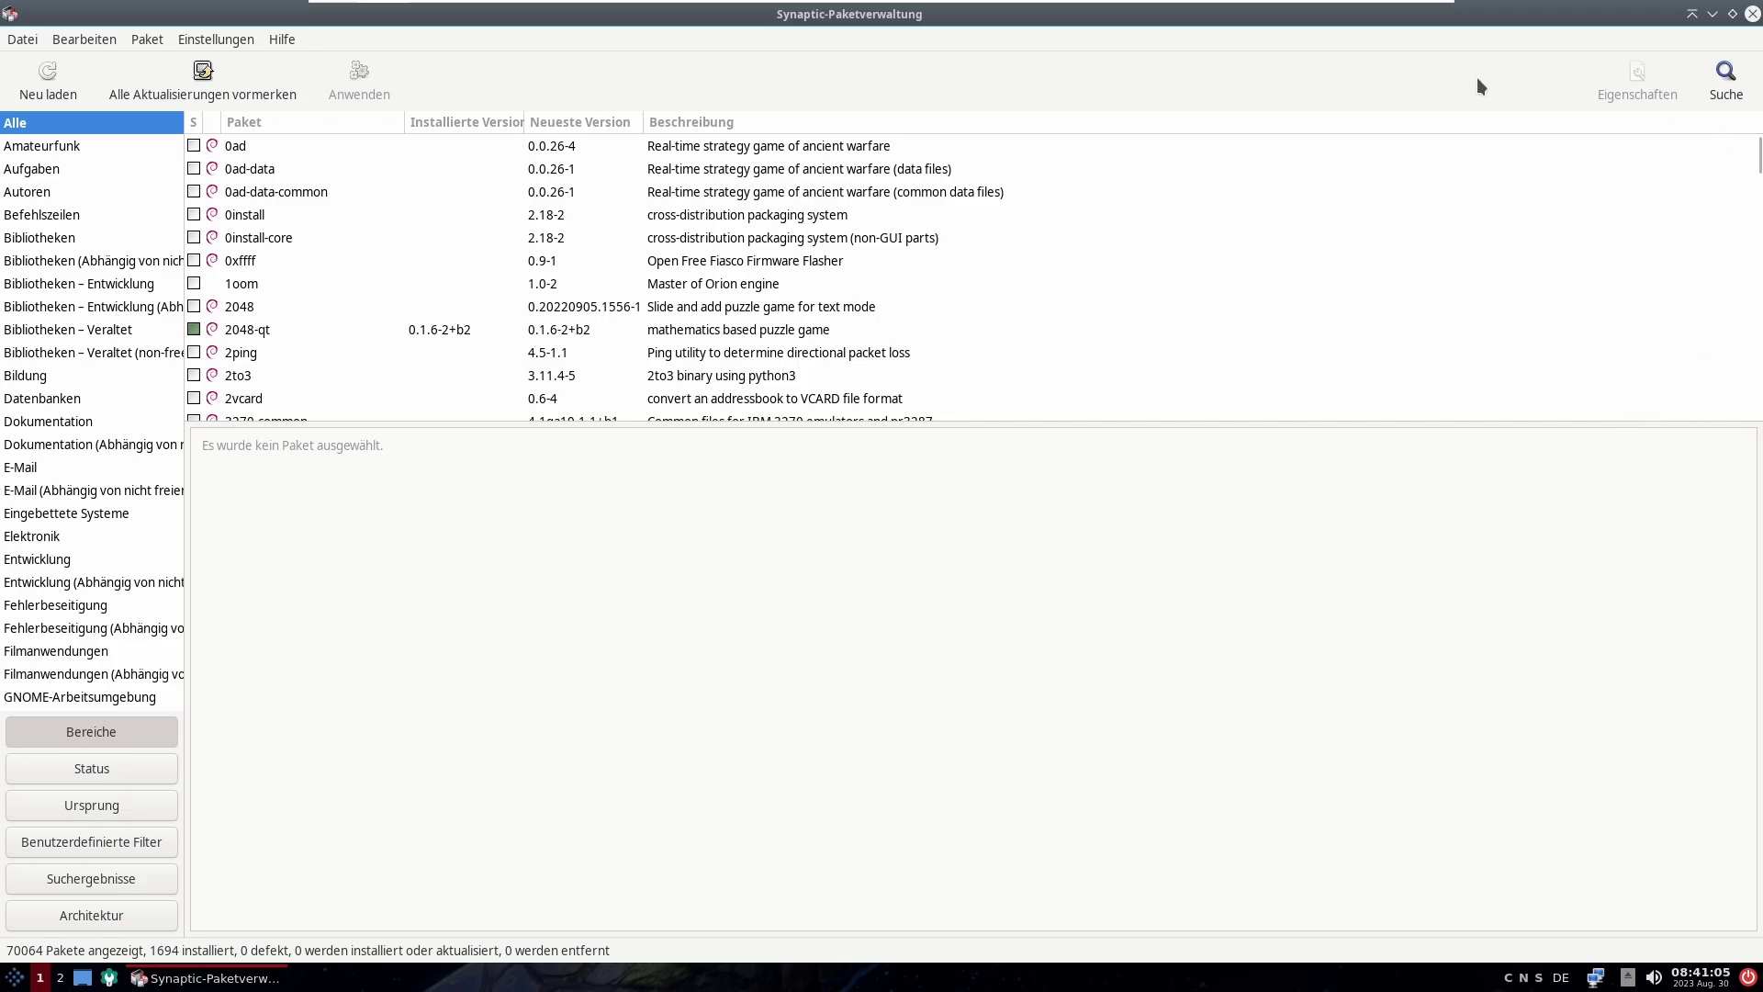
pyautogui.click(1735, 81)
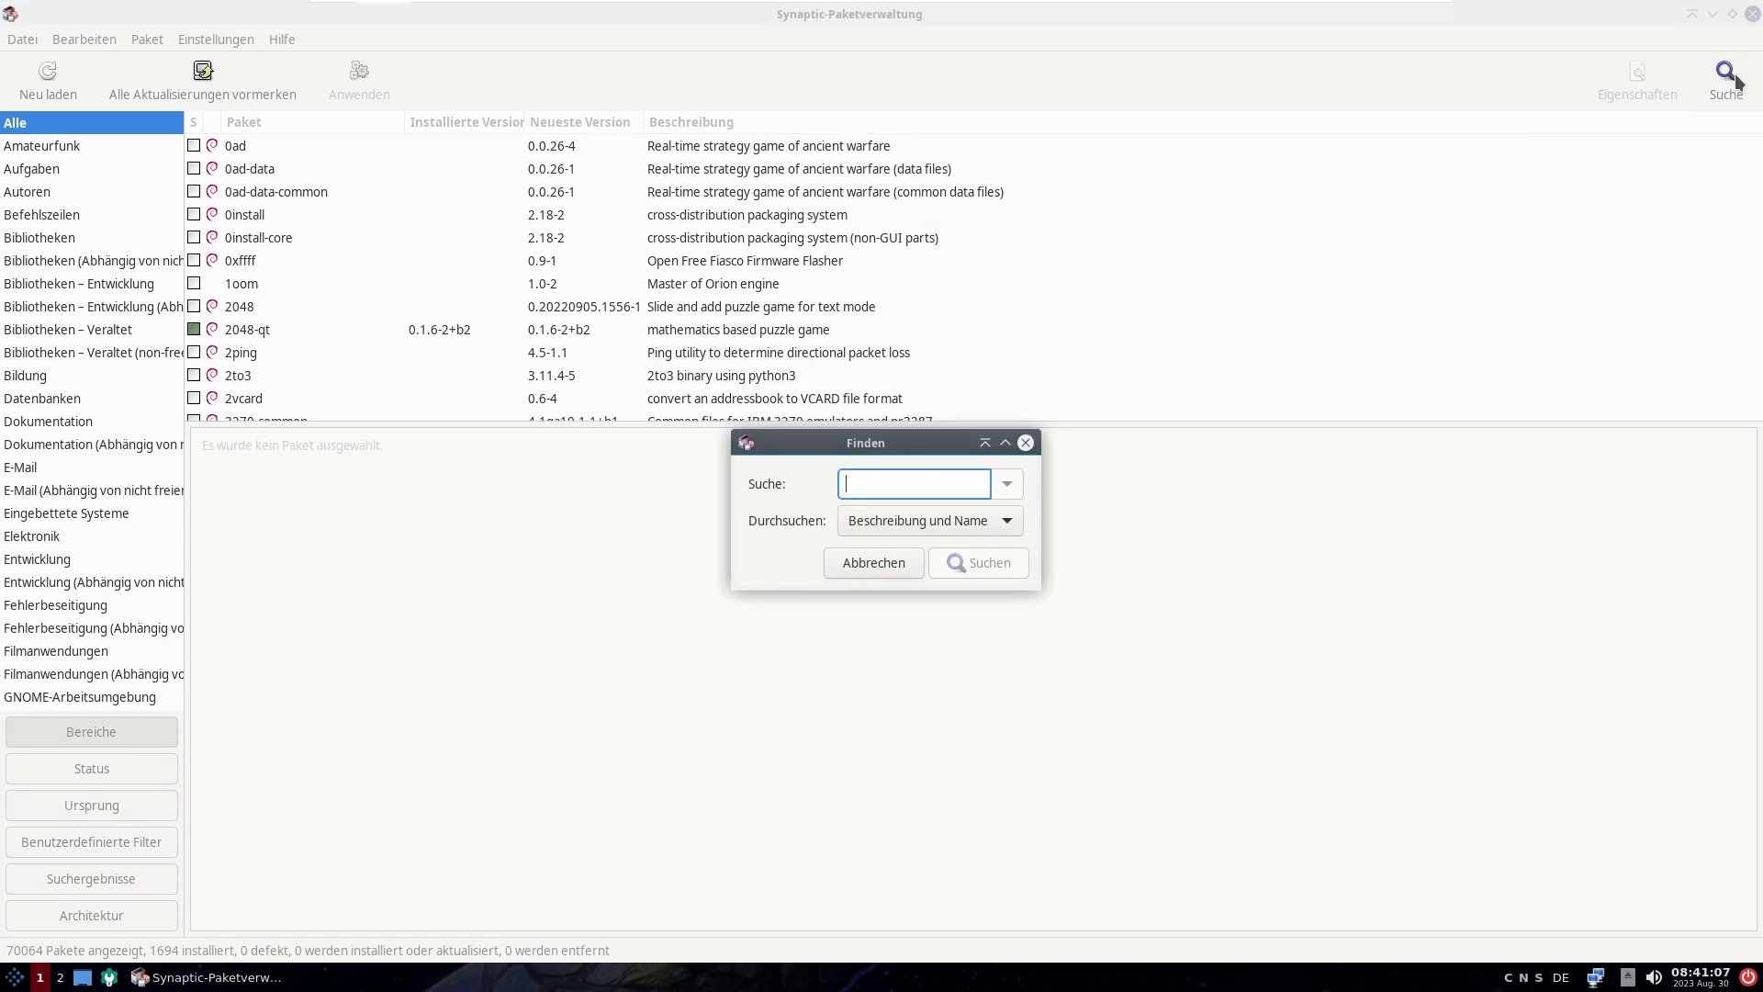
# Step: Search packages for vlc, select the vlc 3.0.18-4 package and open its mark menu
pyautogui.write('as')
pyautogui.press('Return')
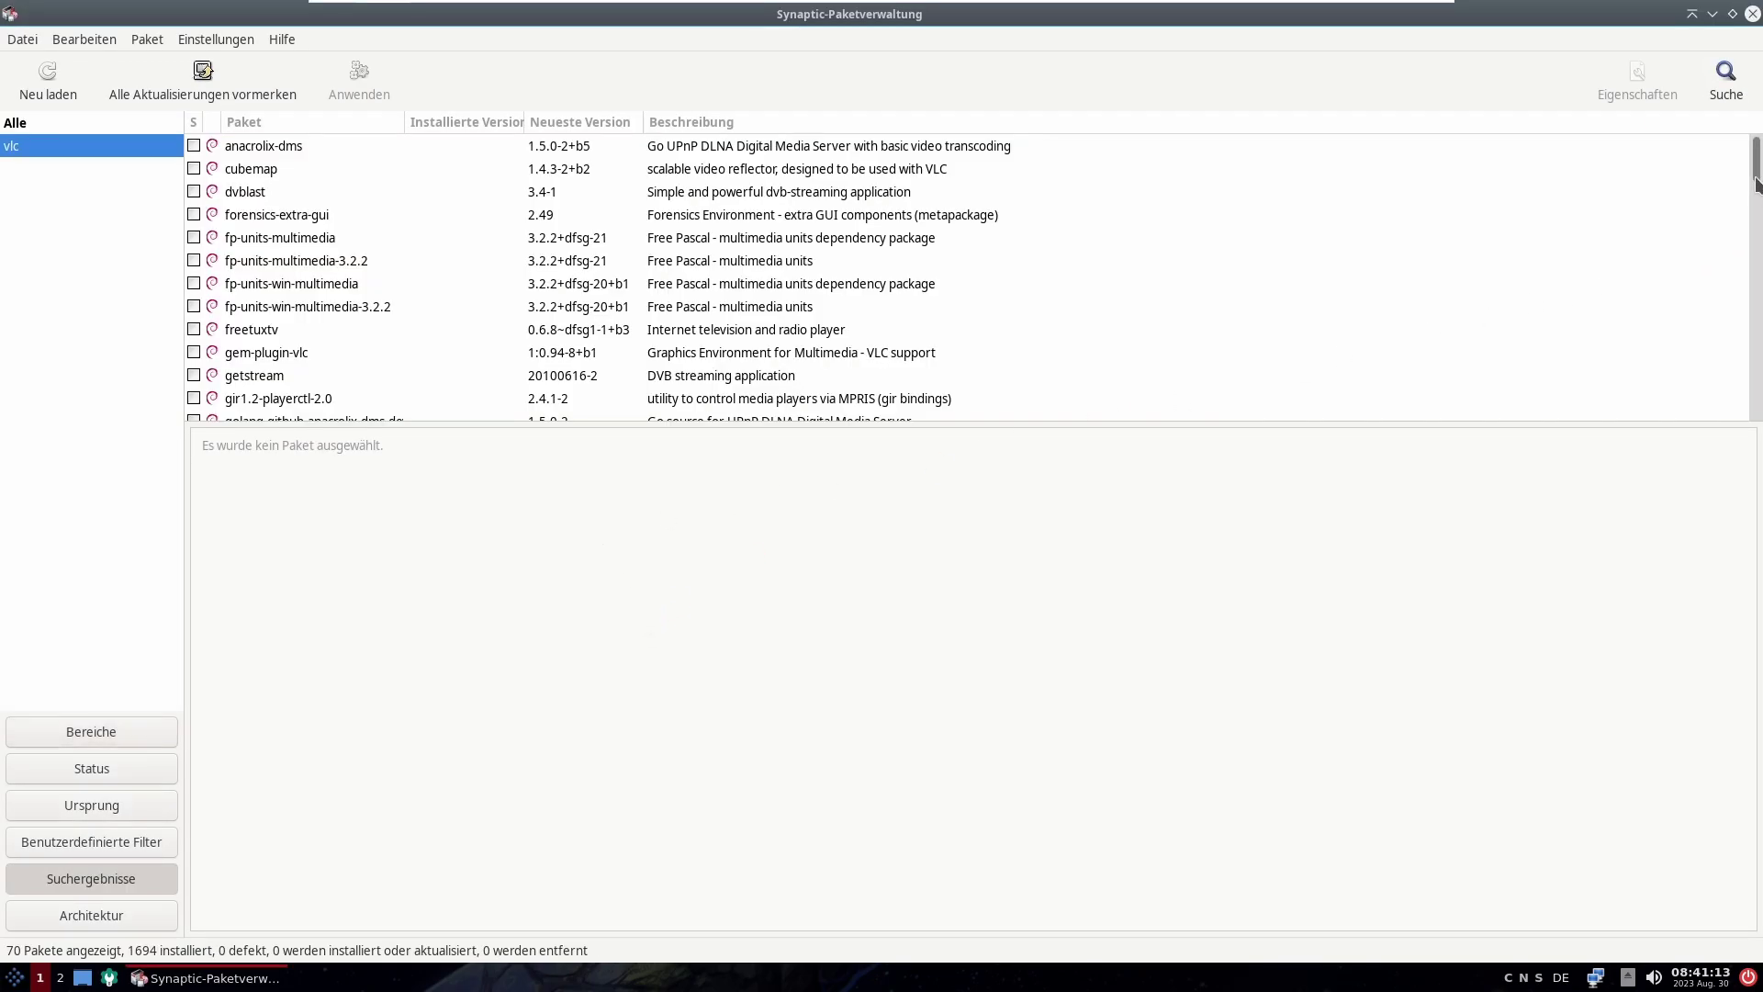
pyautogui.moveTo(1755, 184); pyautogui.dragTo(1754, 385)
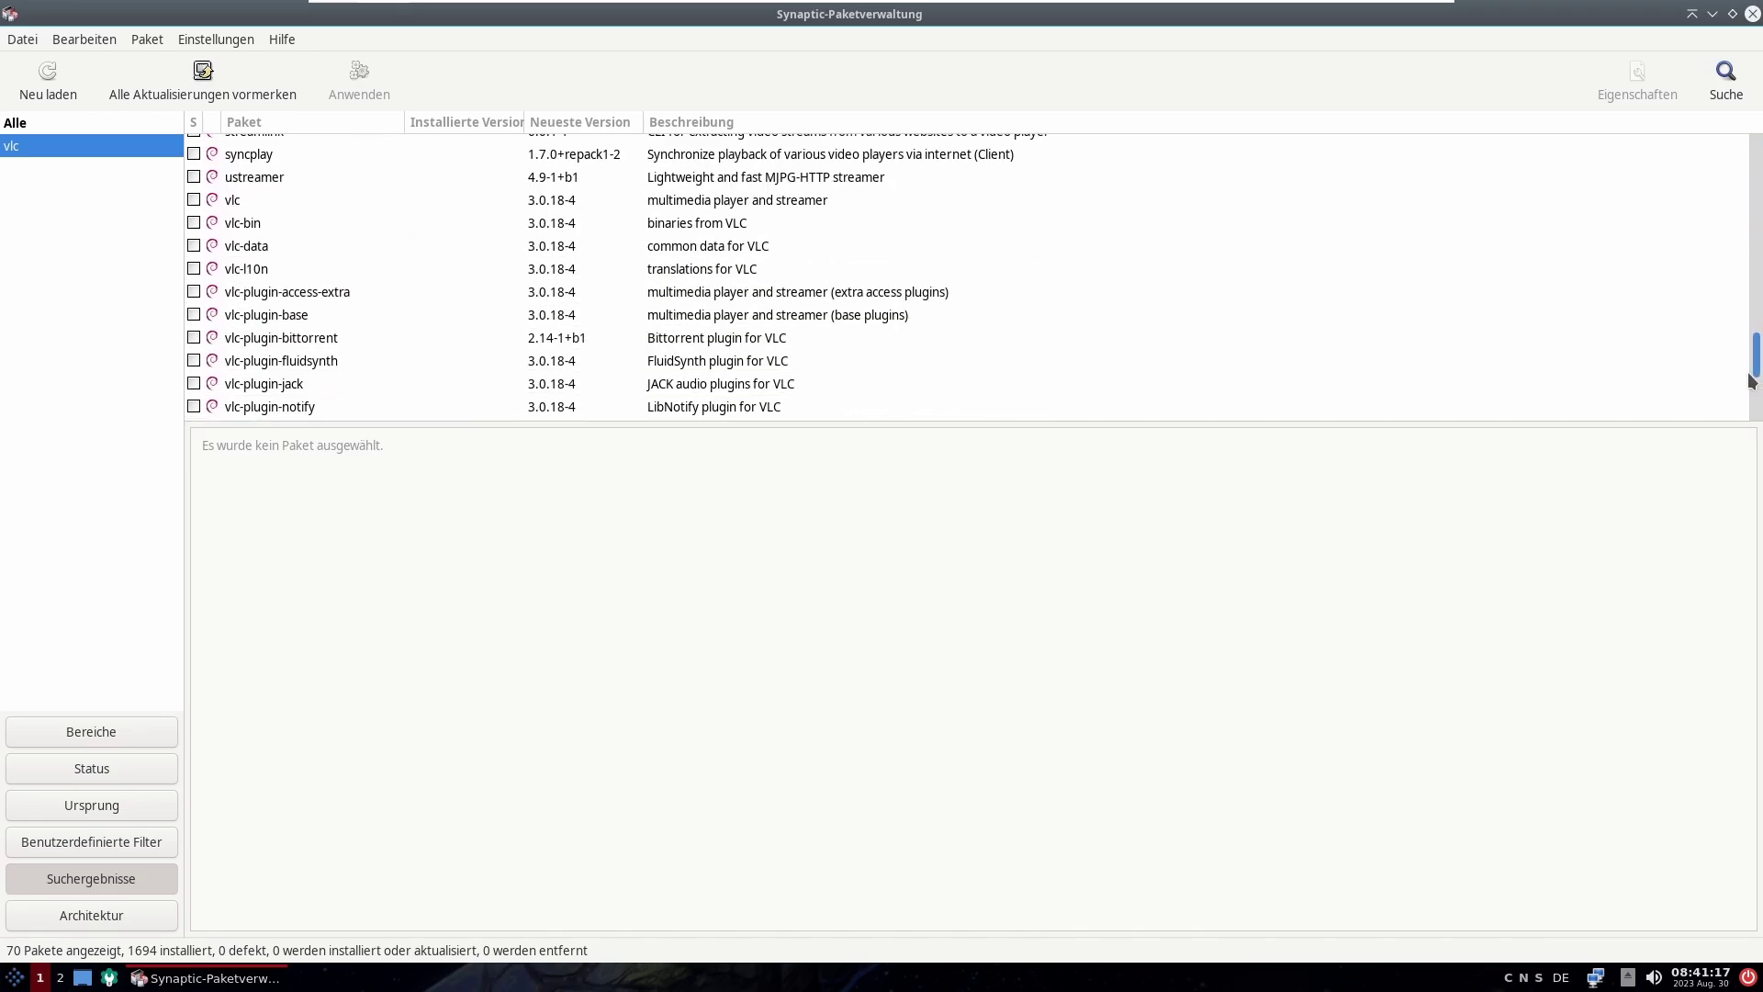
pyautogui.click(270, 200)
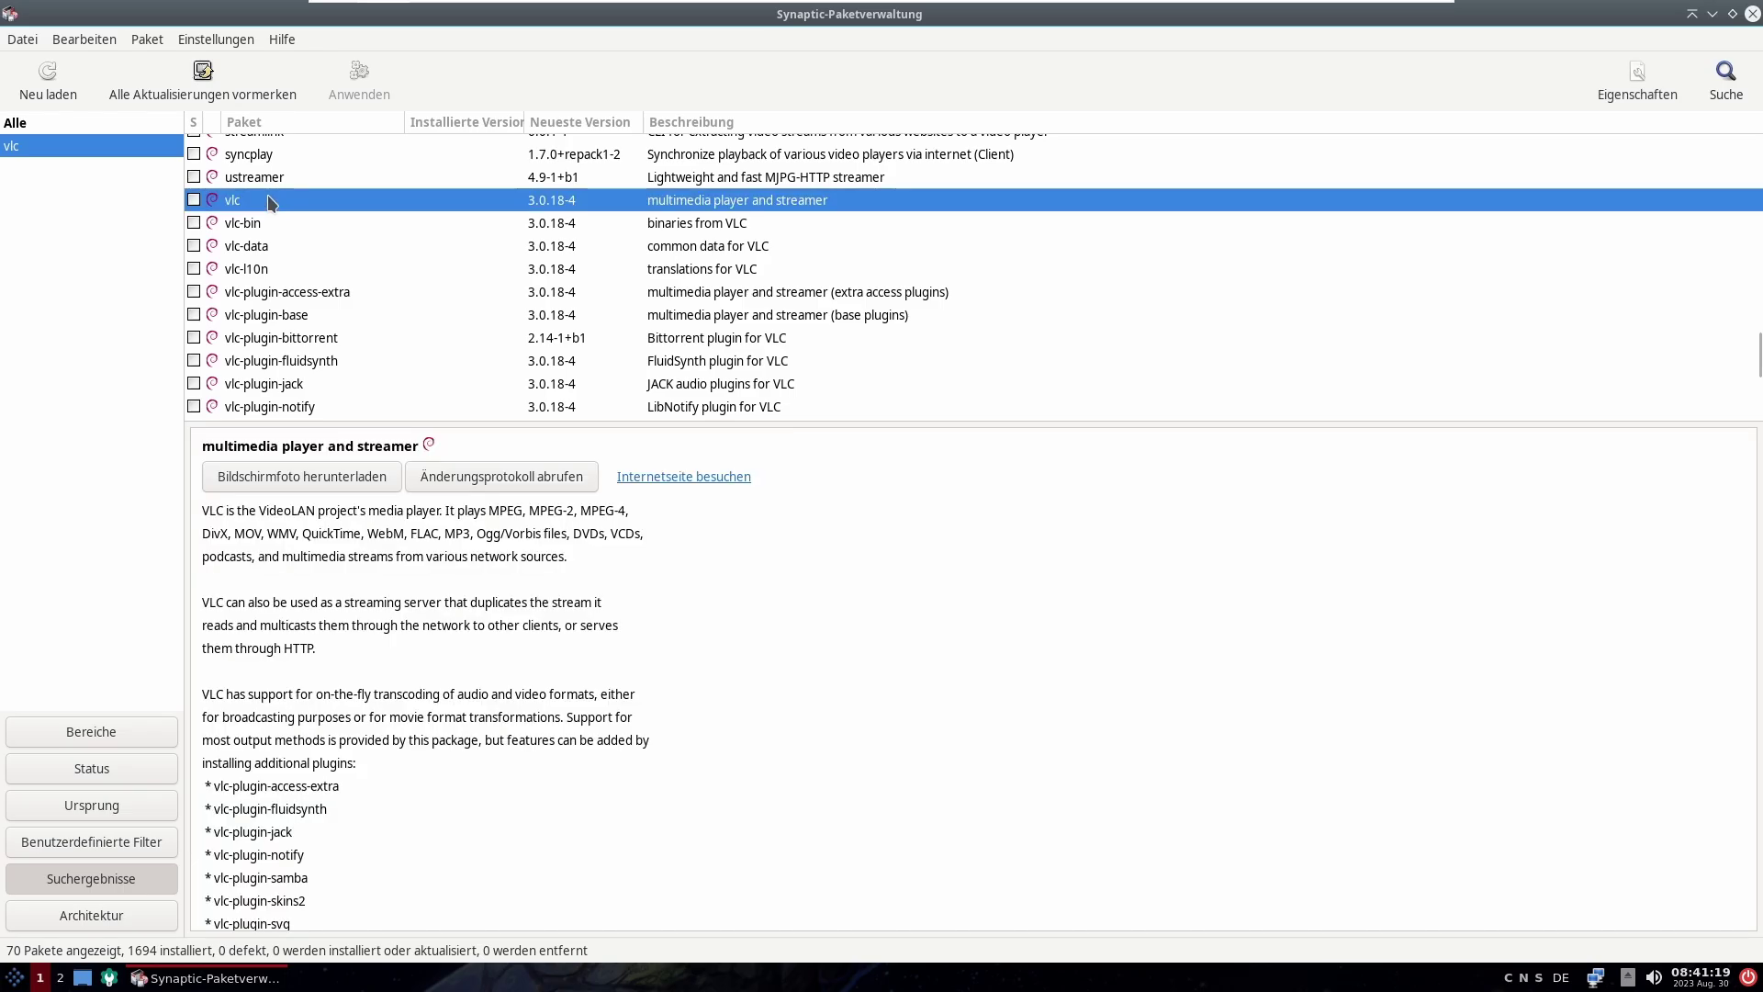
pyautogui.click(194, 200)
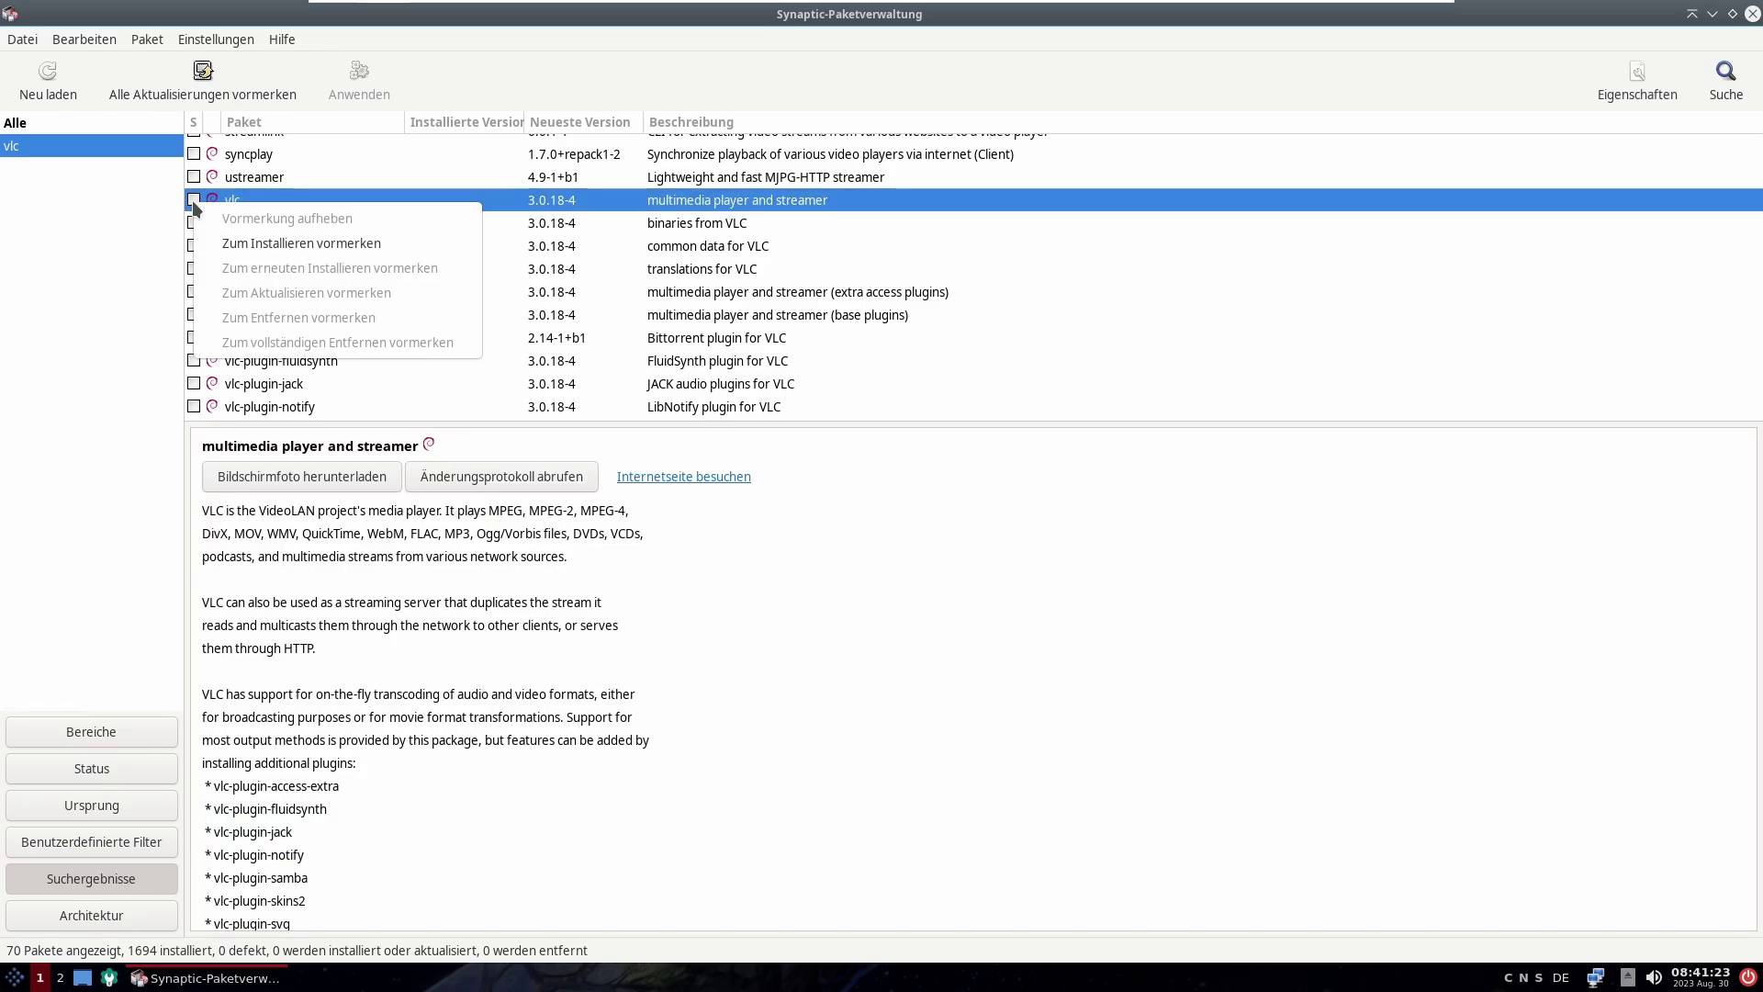
# Step: Mark vlc for installation, accept its required packages, and apply the changes
pyautogui.click(263, 242)
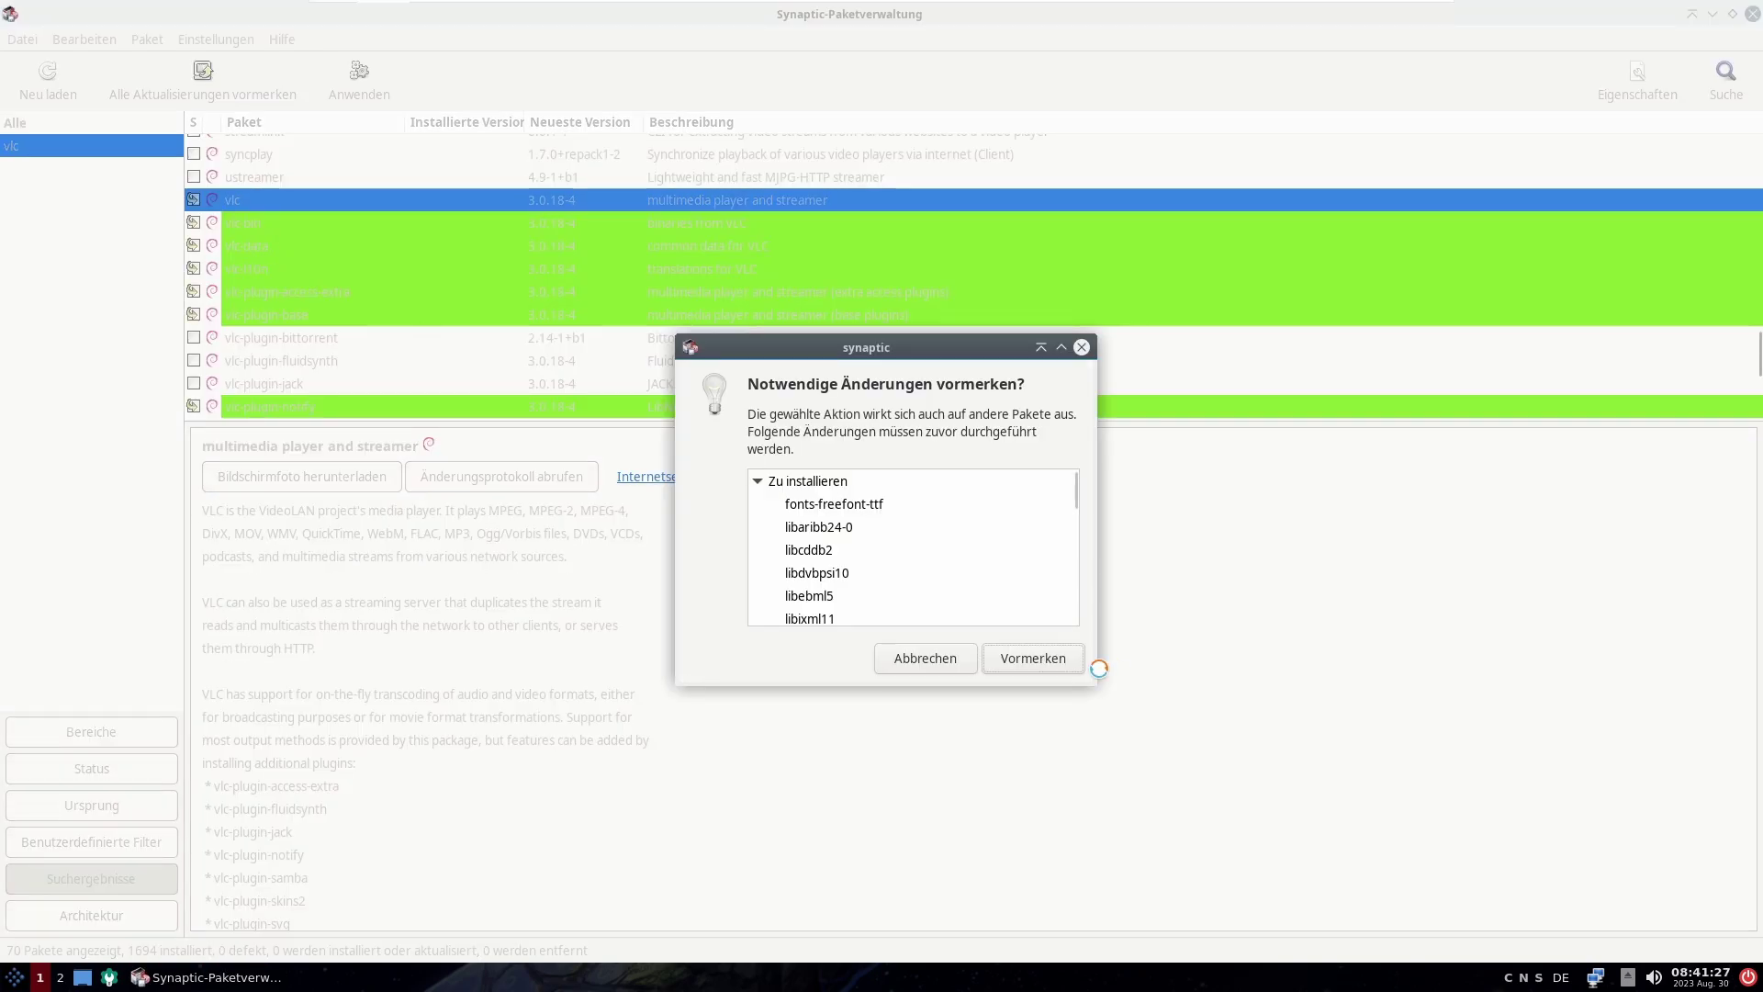
pyautogui.click(1014, 657)
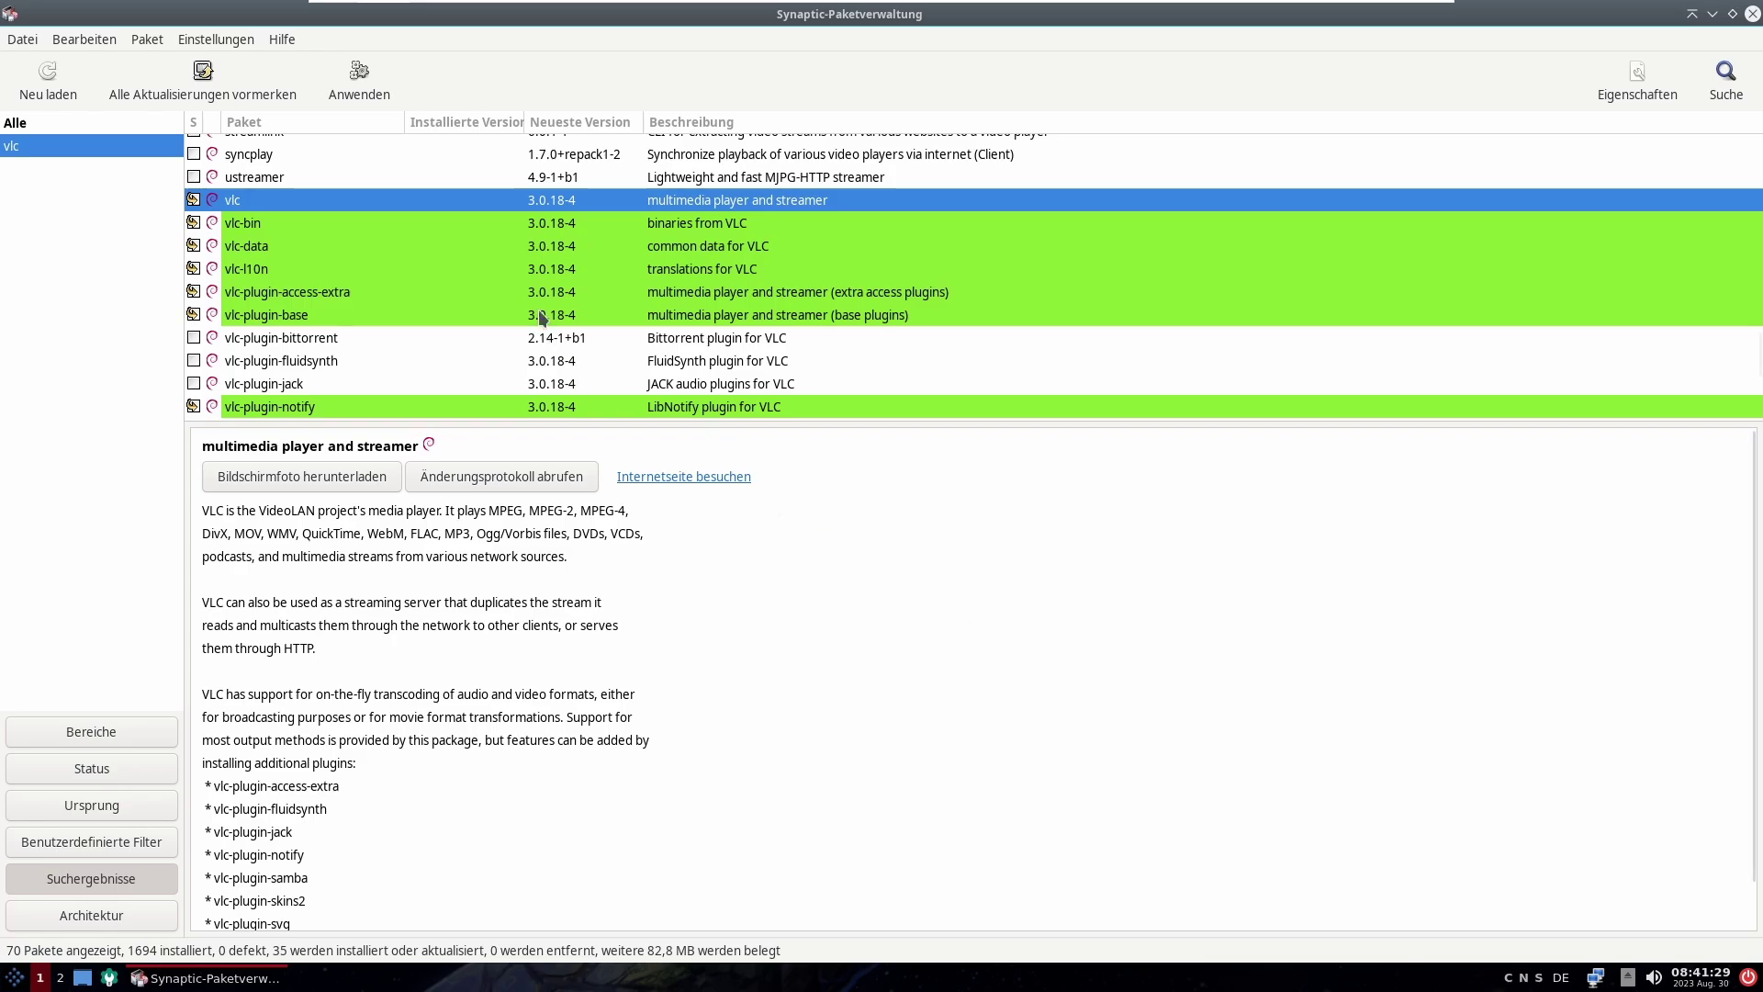
pyautogui.click(383, 89)
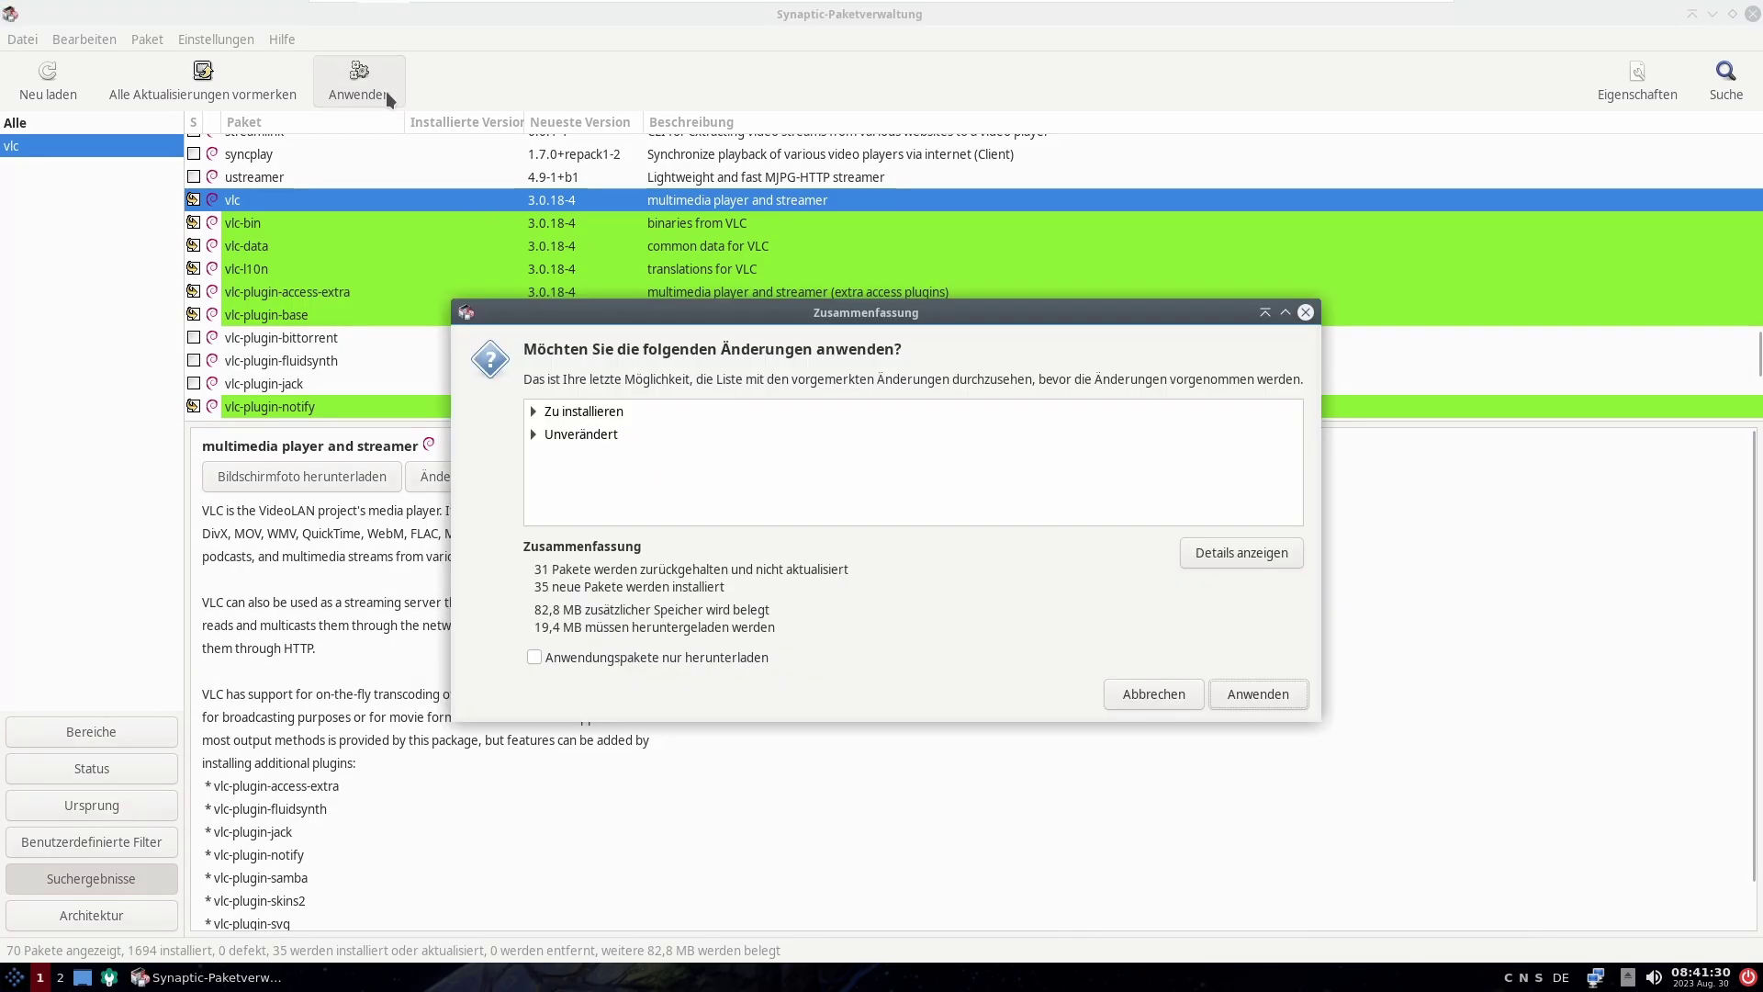
# Step: Review the 35 new packages in the Zusammenfassung details and start the installation
pyautogui.click(533, 433)
pyautogui.click(532, 434)
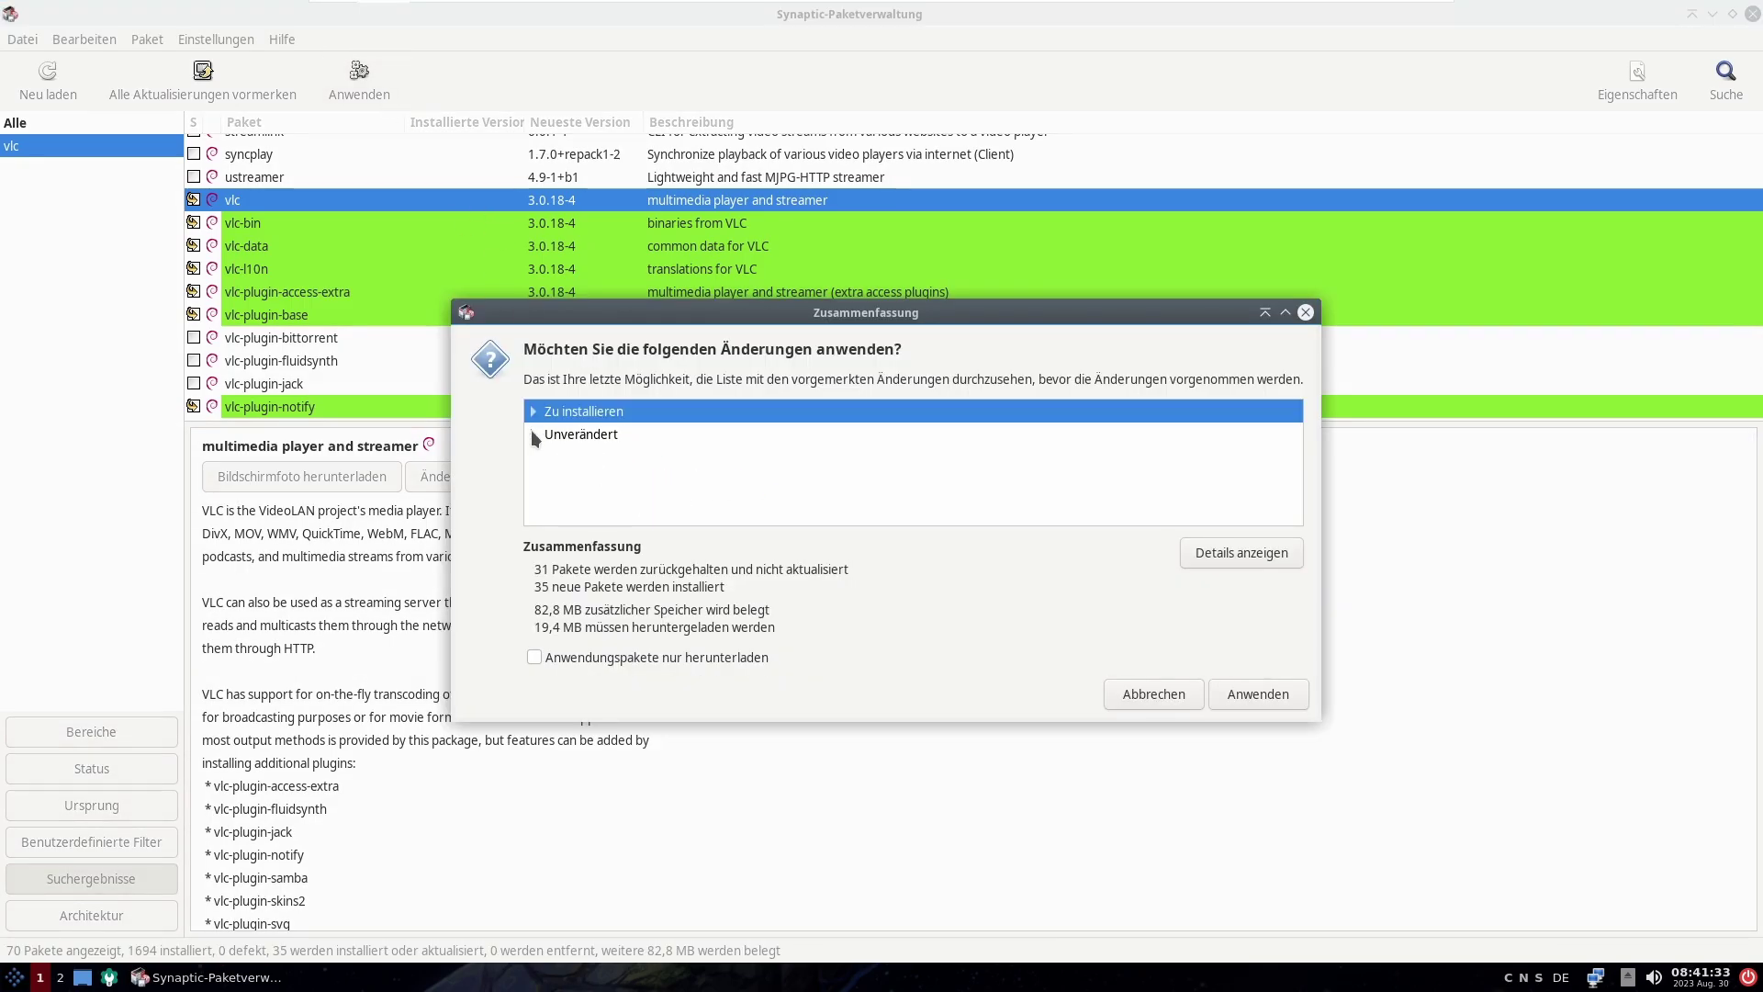
pyautogui.click(532, 410)
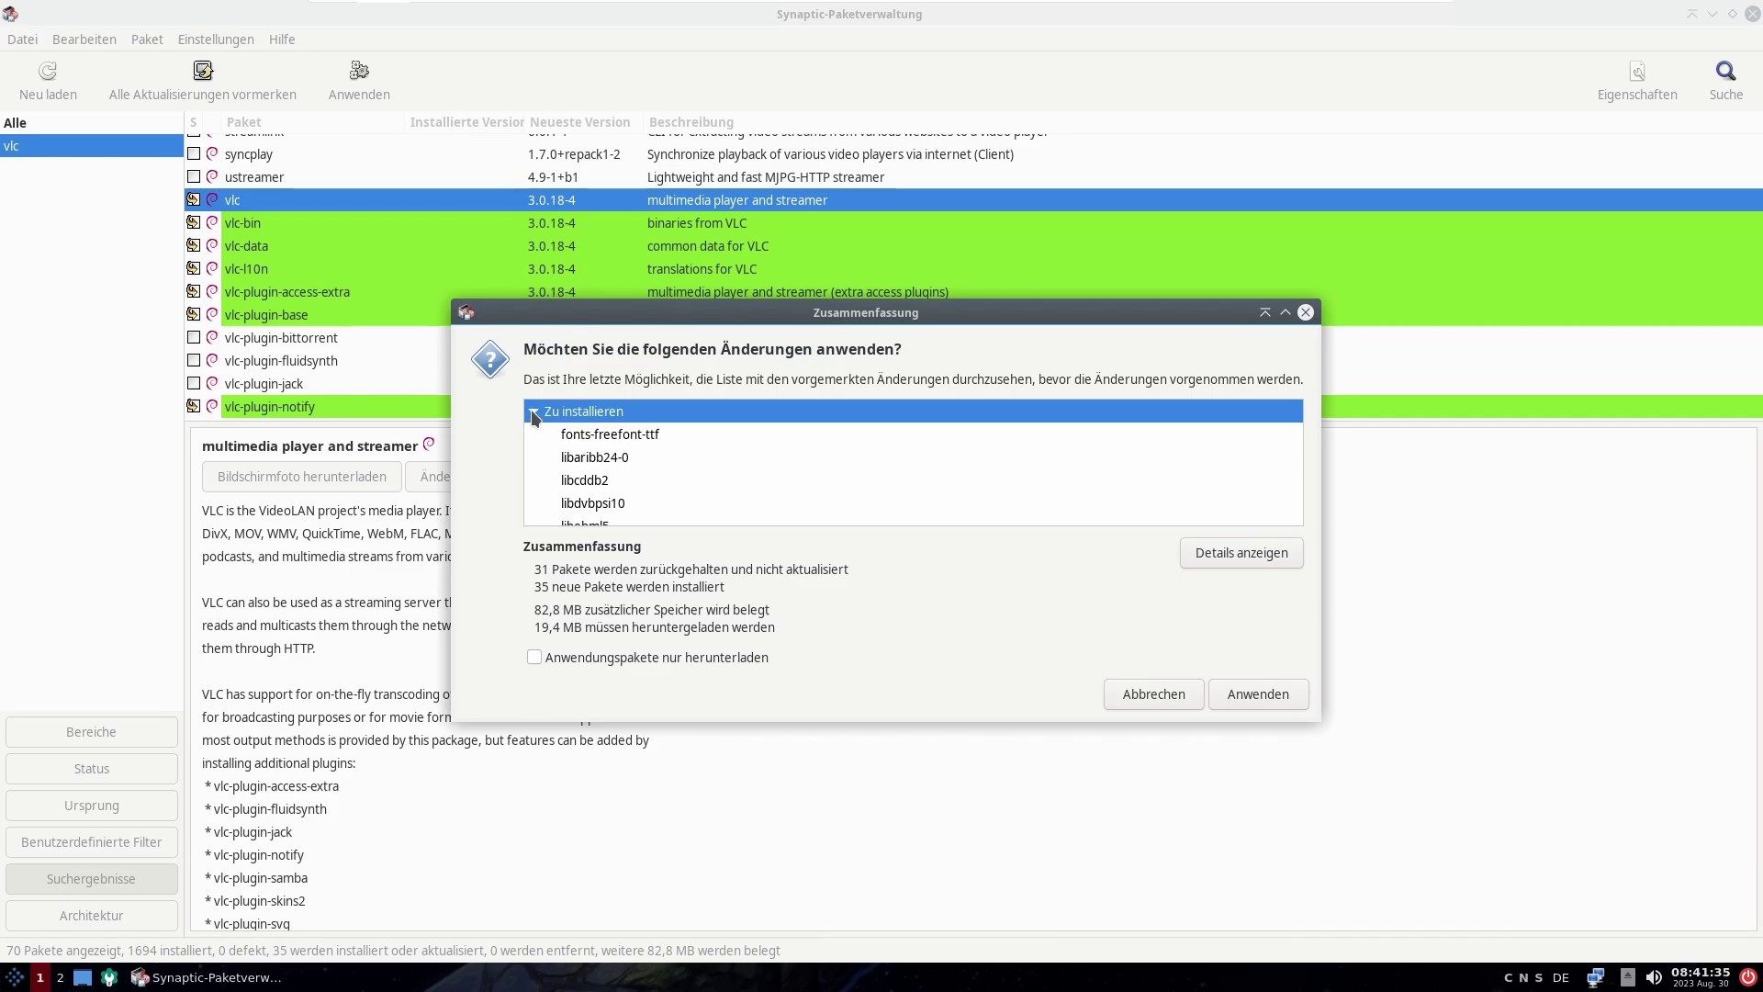
pyautogui.click(532, 411)
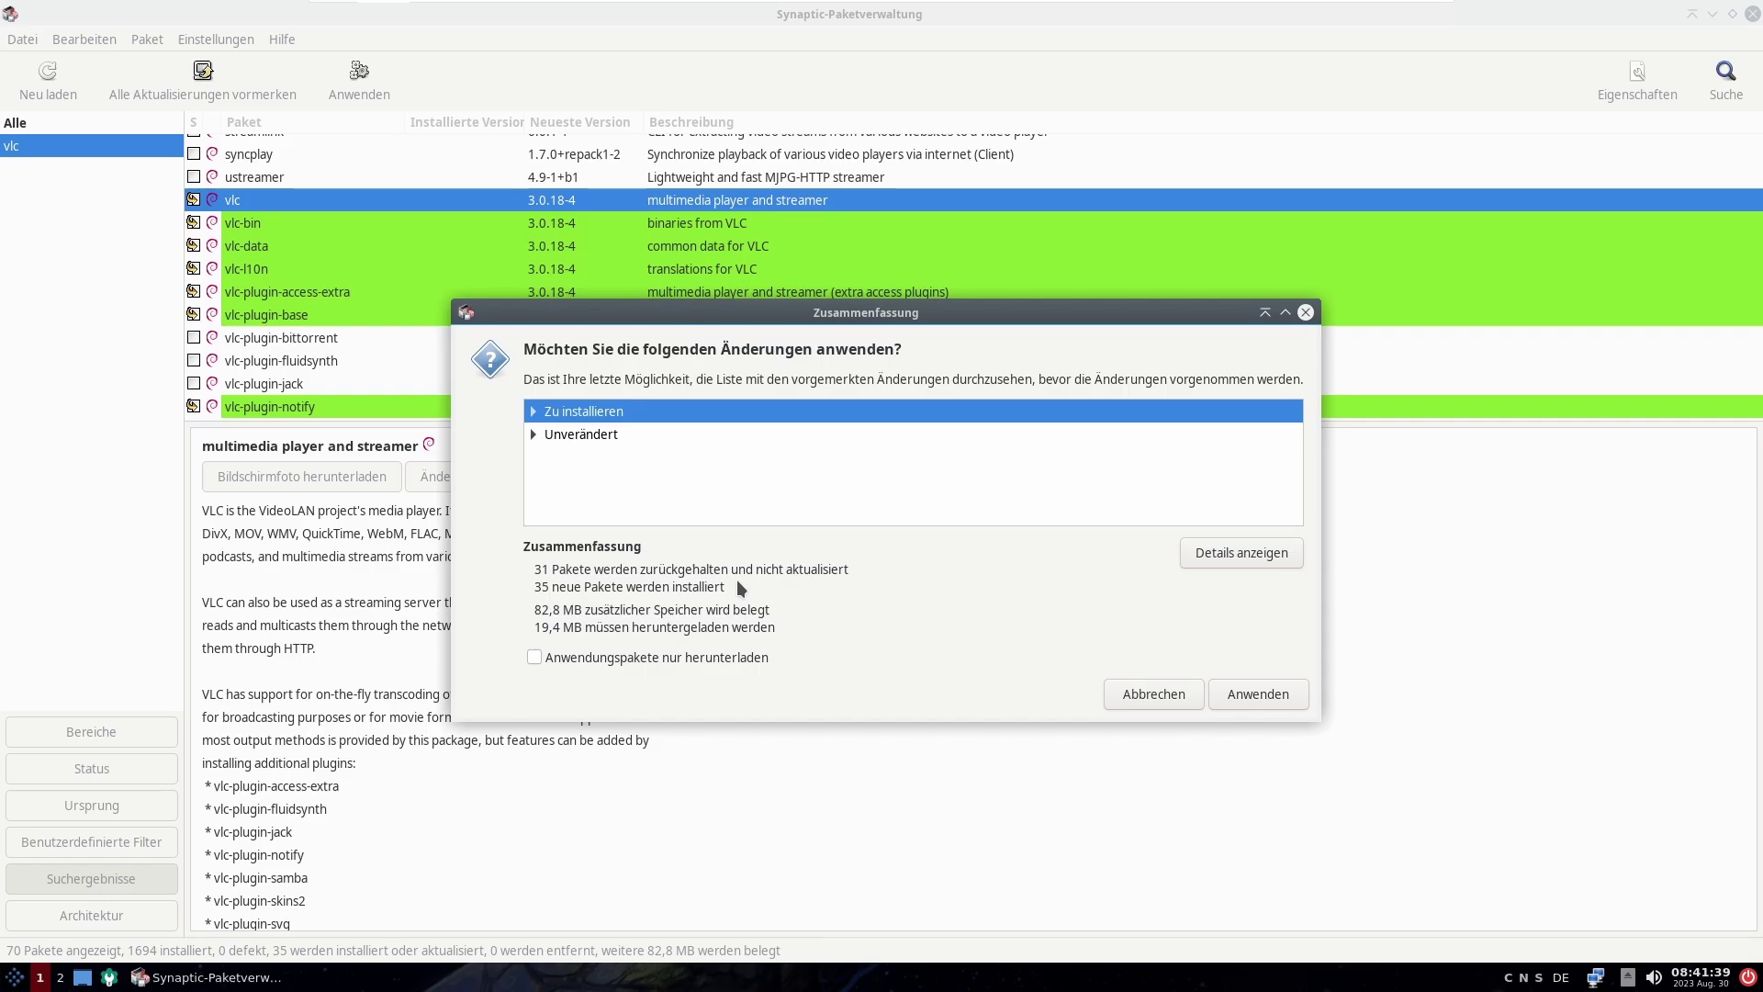
pyautogui.click(709, 657)
pyautogui.click(709, 654)
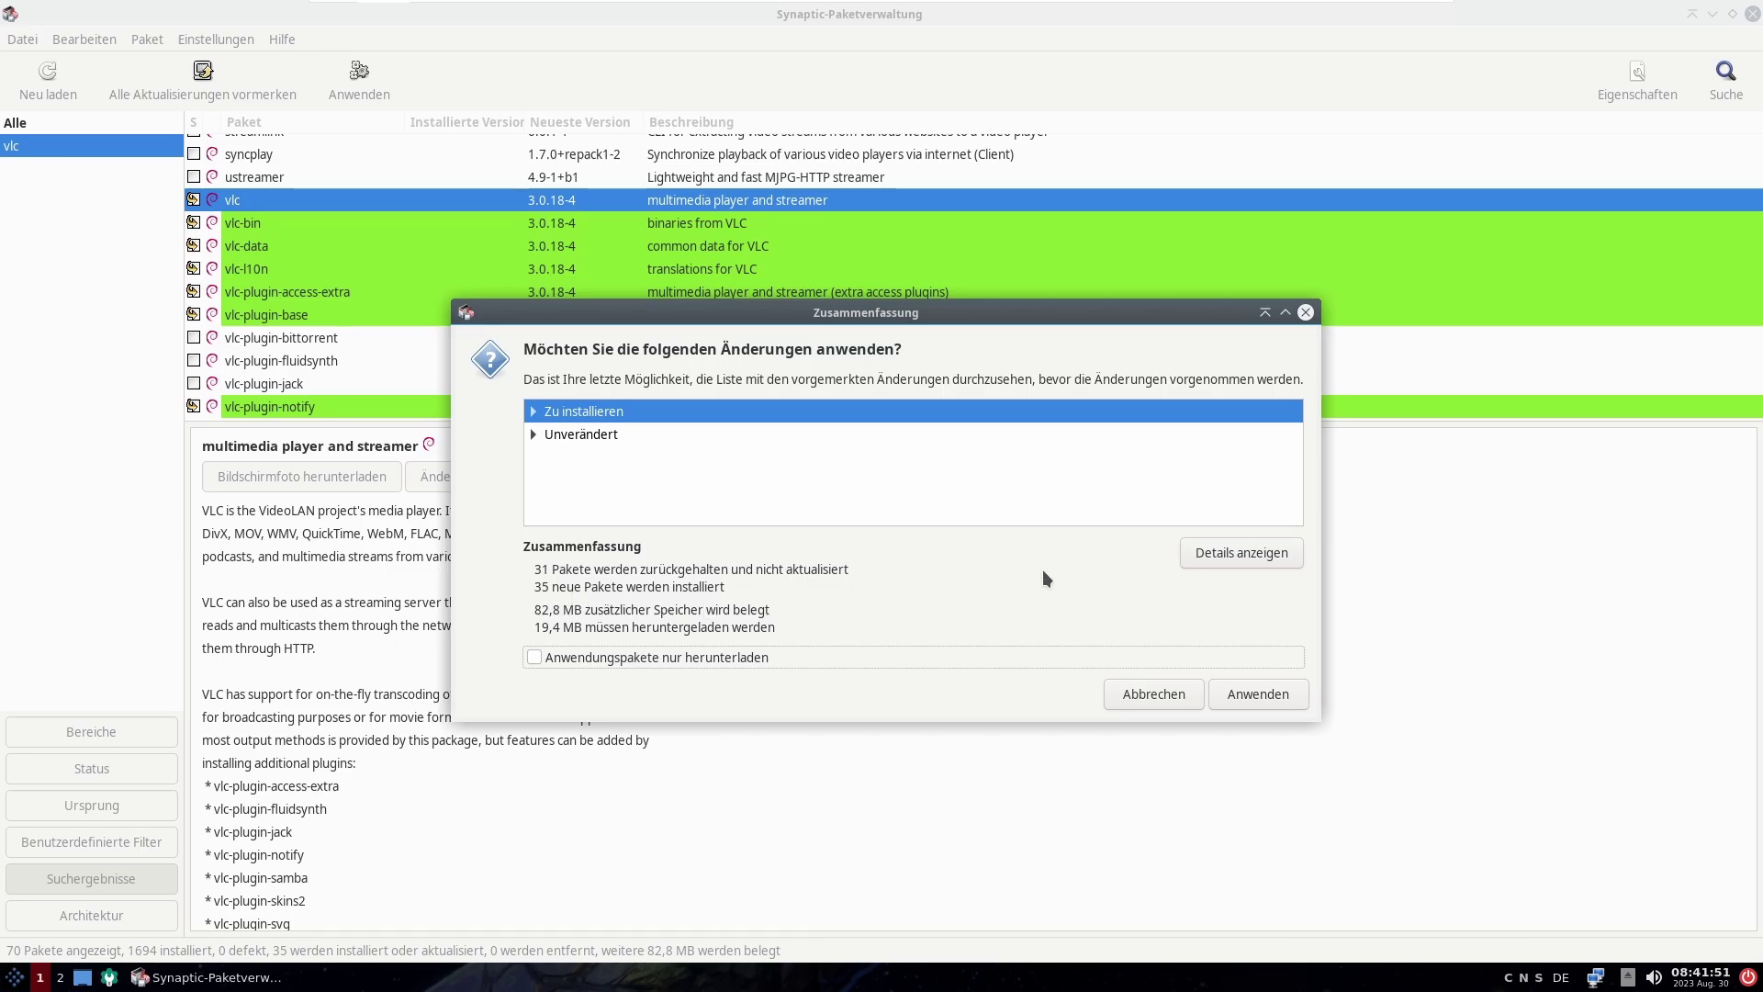
pyautogui.click(1221, 554)
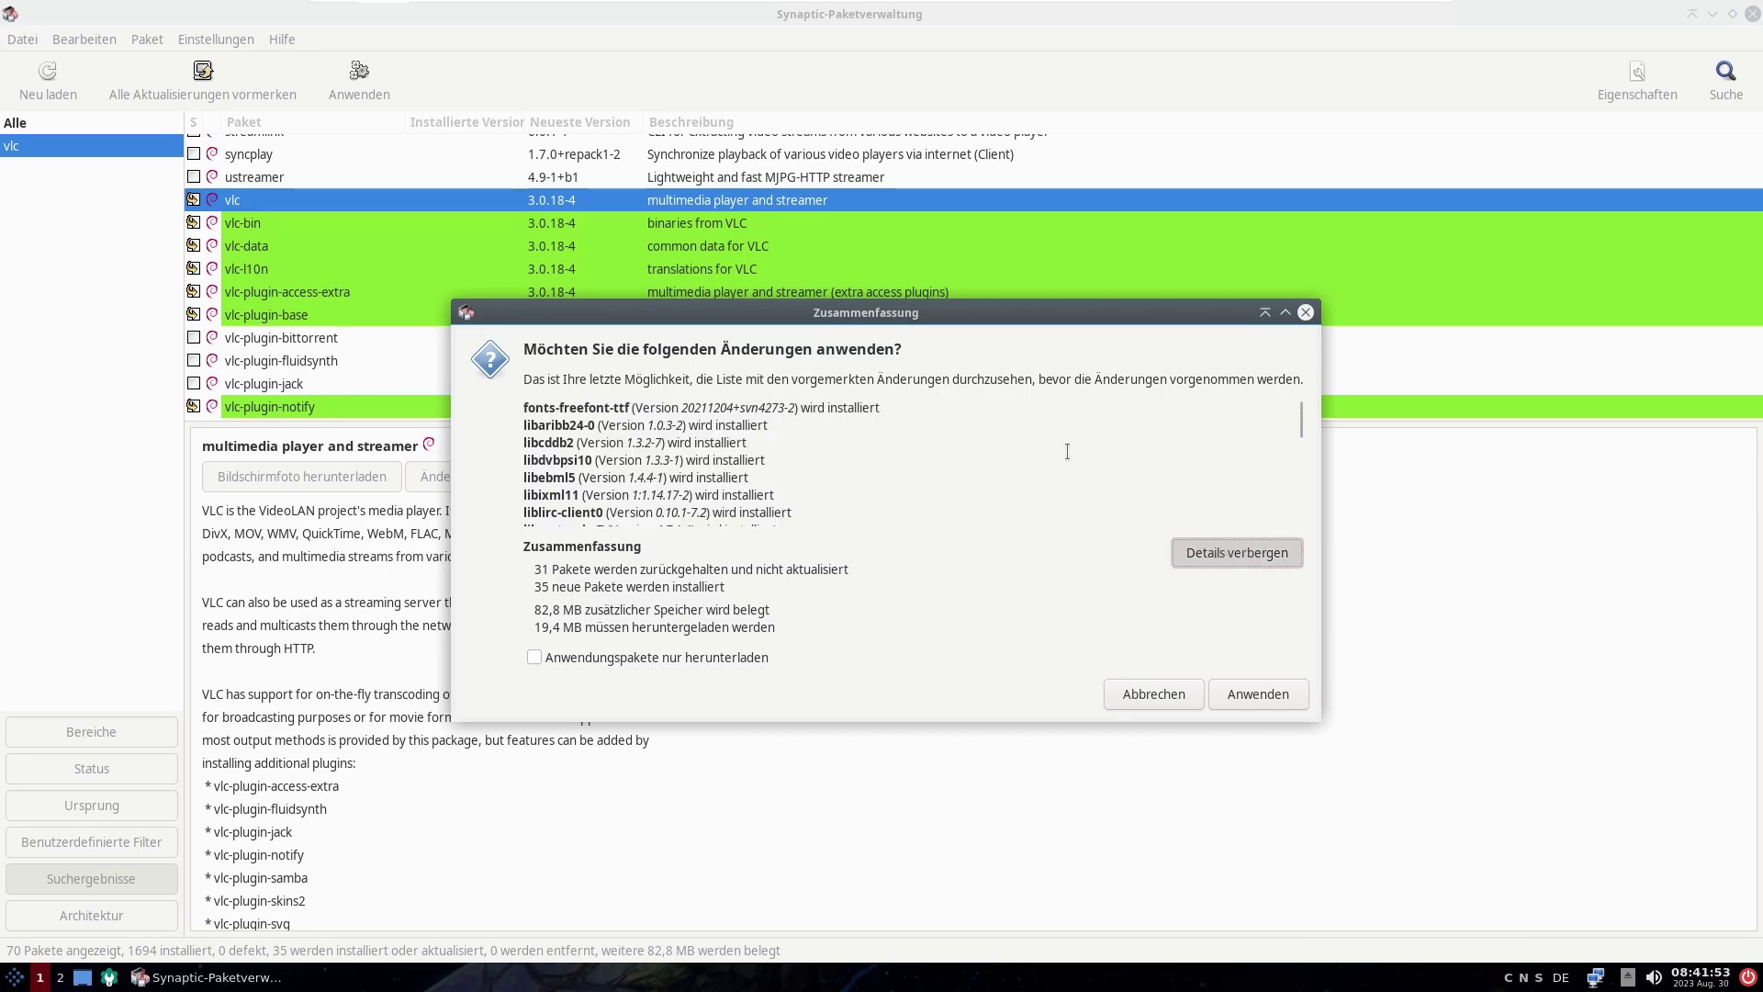
pyautogui.moveTo(1300, 431)
pyautogui.moveTo(1300, 431); pyautogui.dragTo(1309, 466)
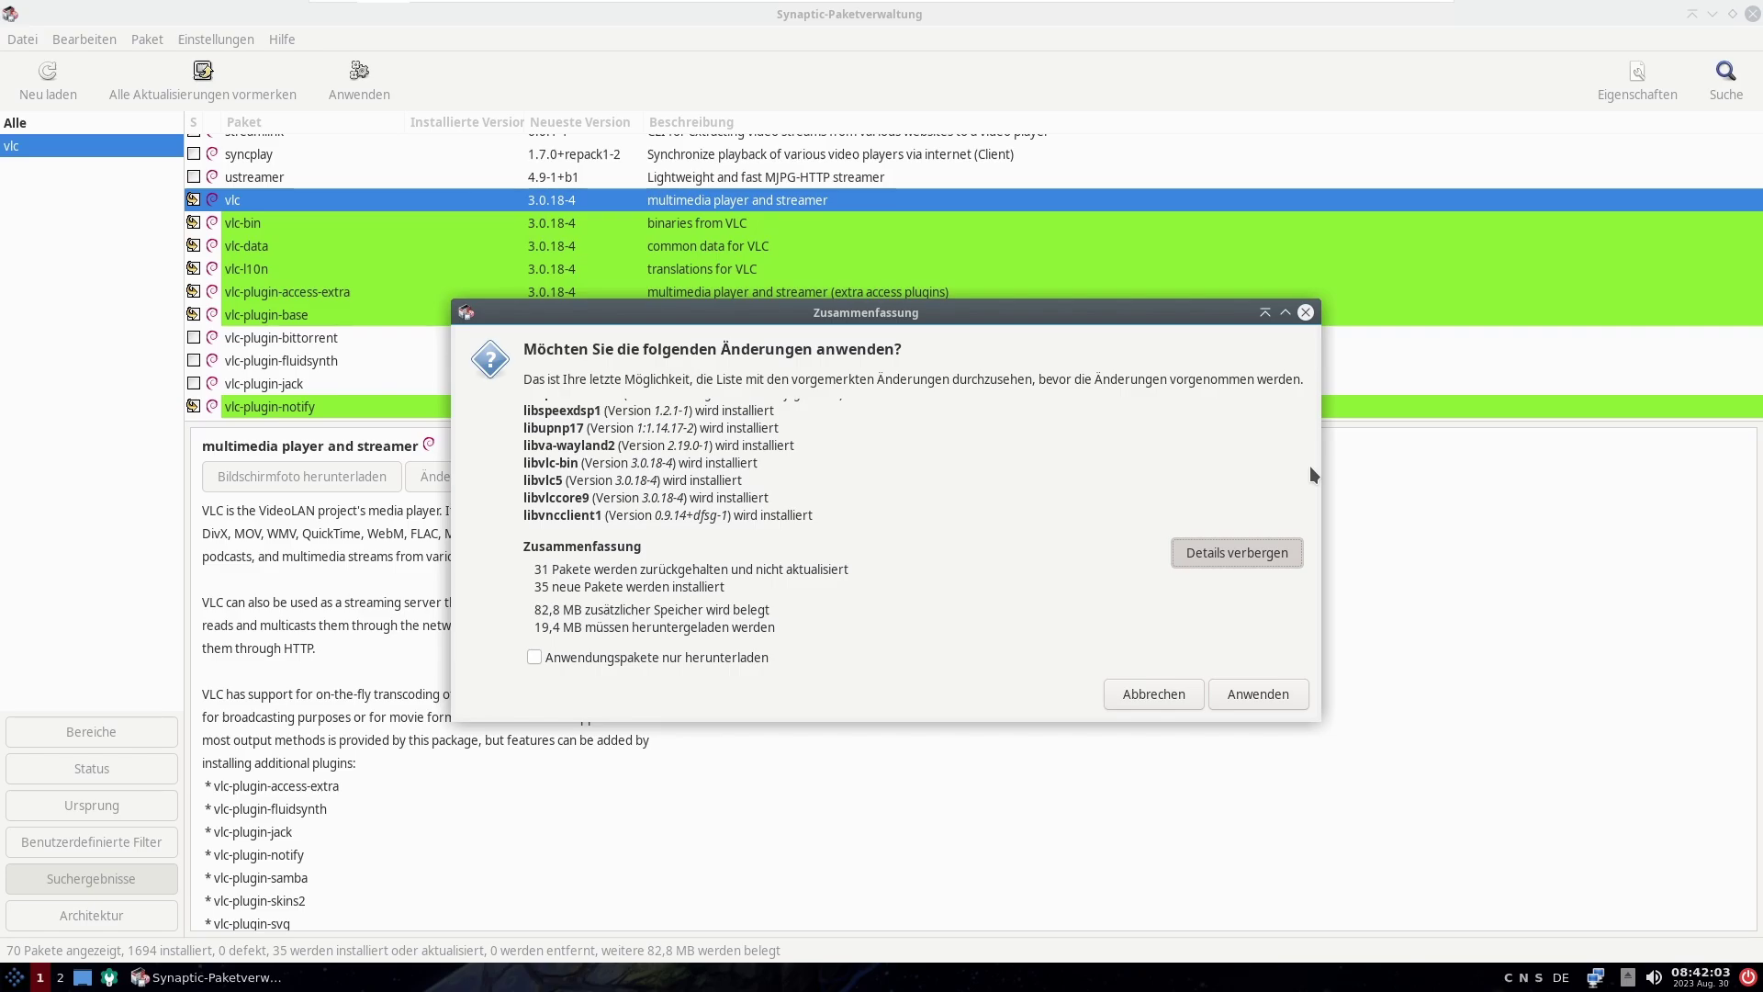
pyautogui.click(1272, 686)
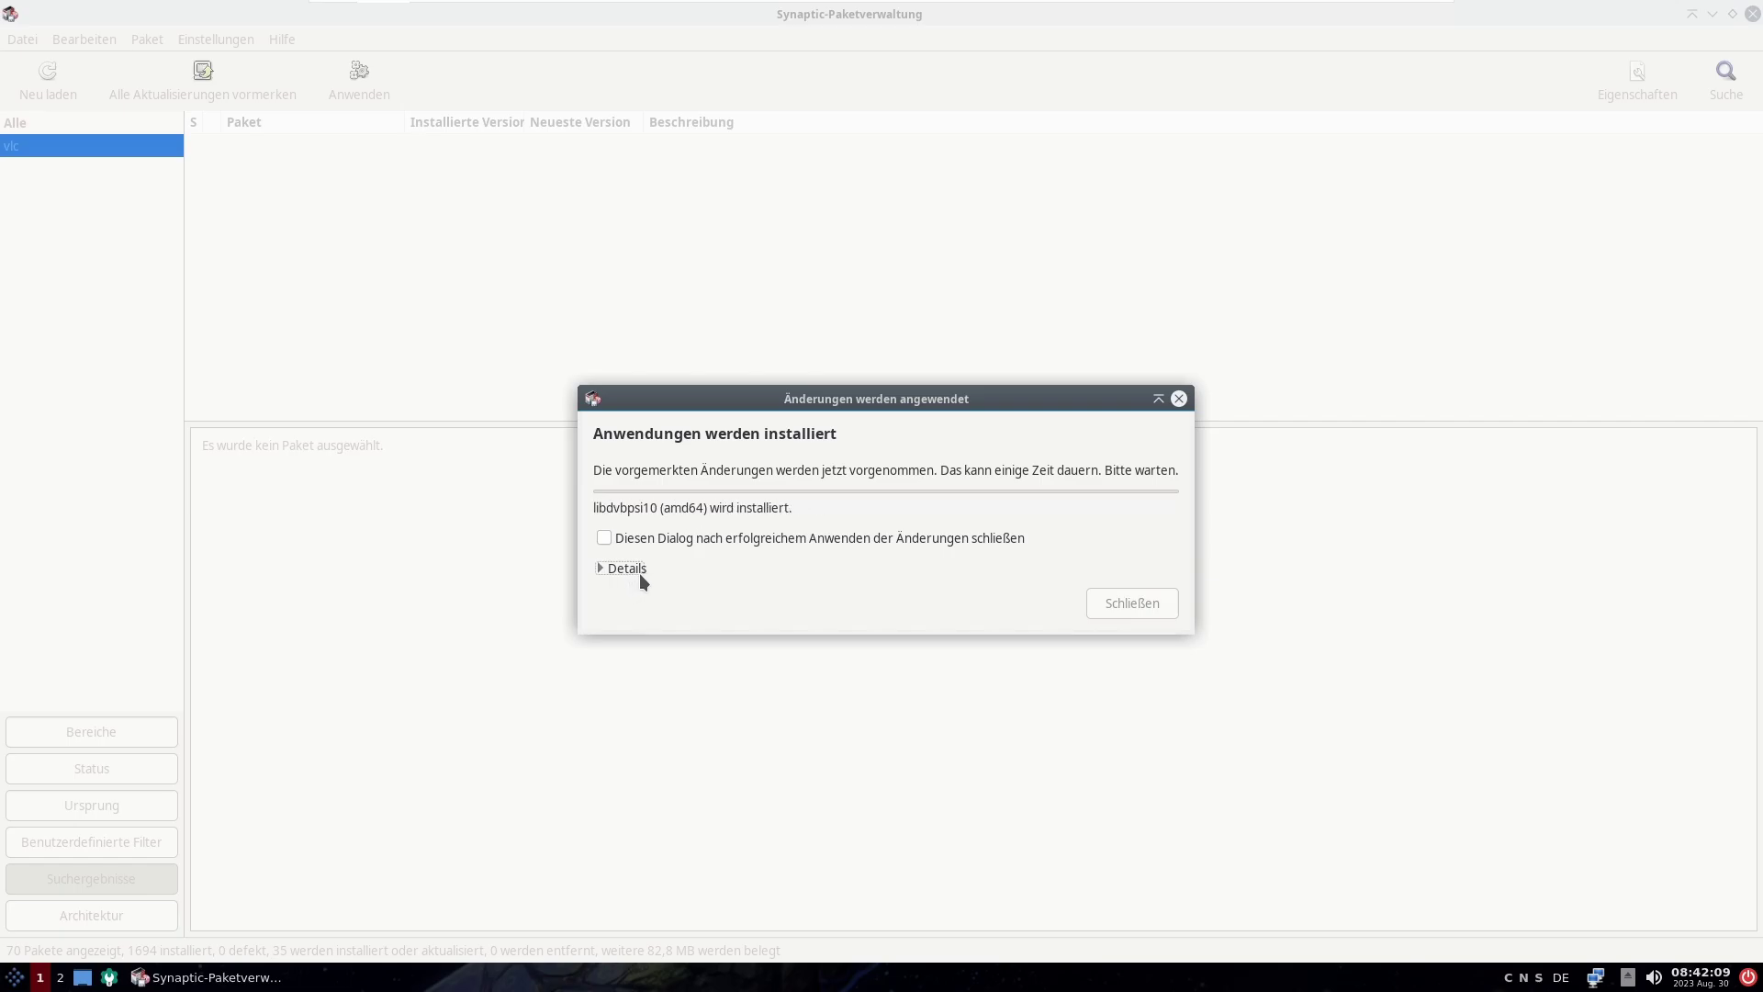
# Step: Expand the installation log details, then close the finished Änderungen werden angewendet dialog
pyautogui.click(637, 569)
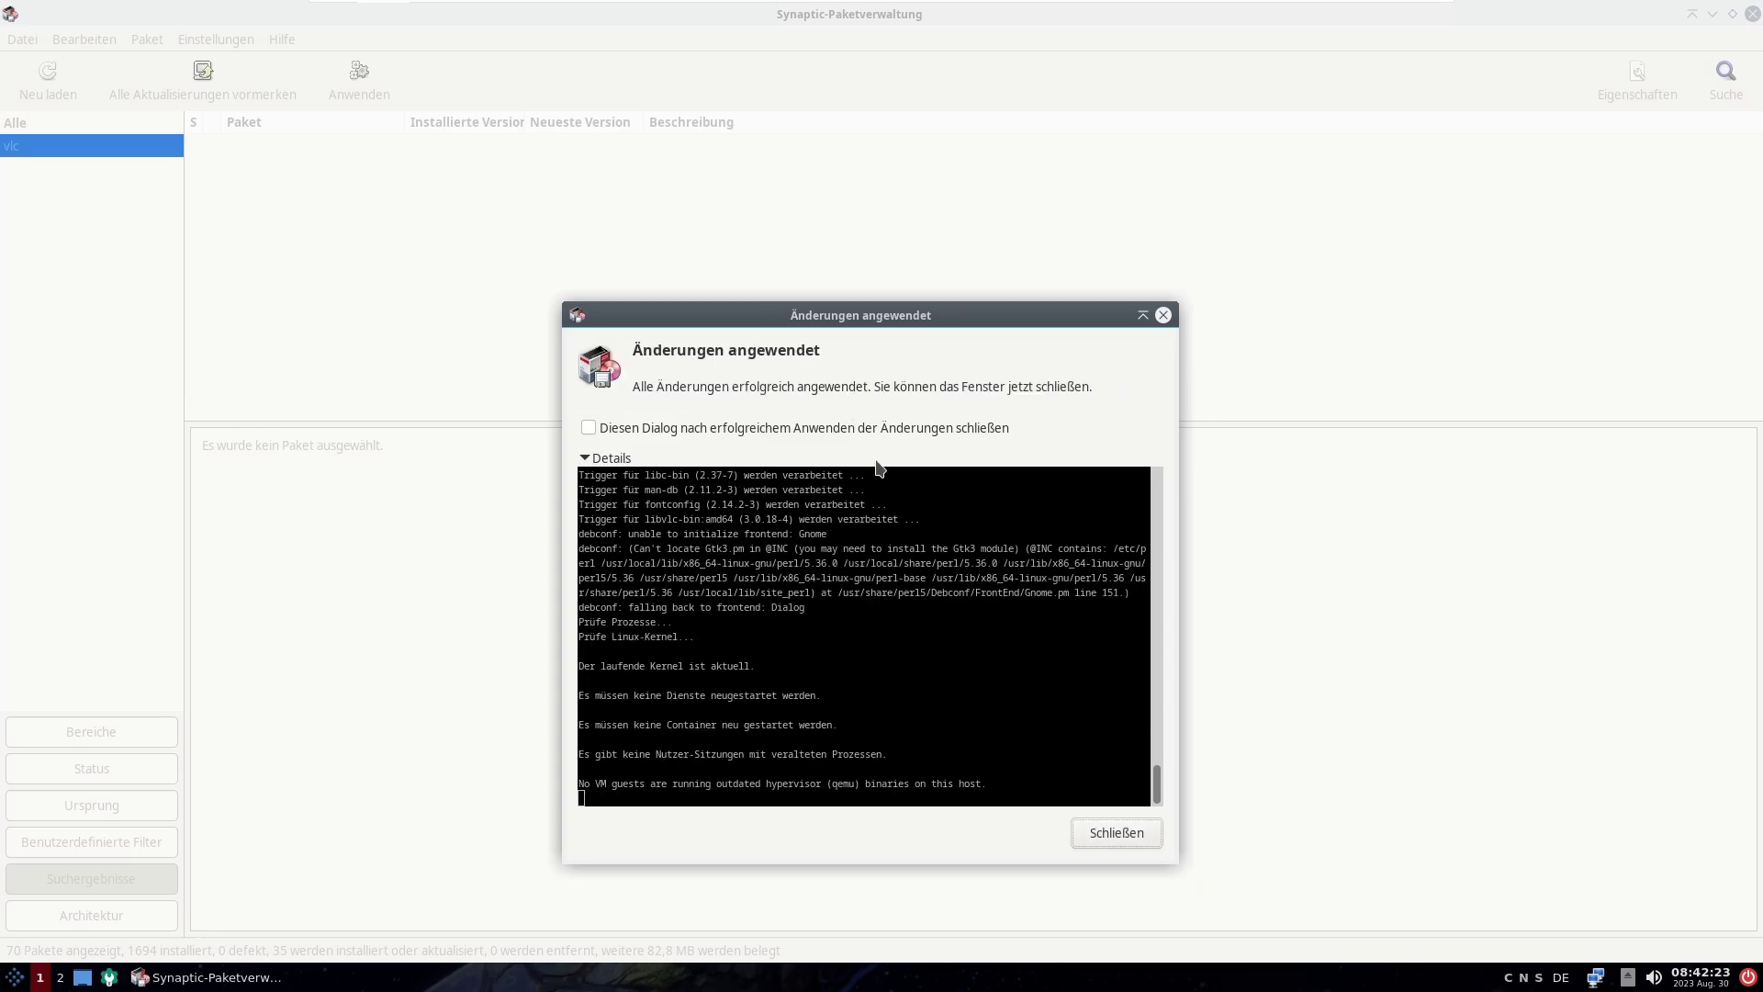
pyautogui.click(1119, 832)
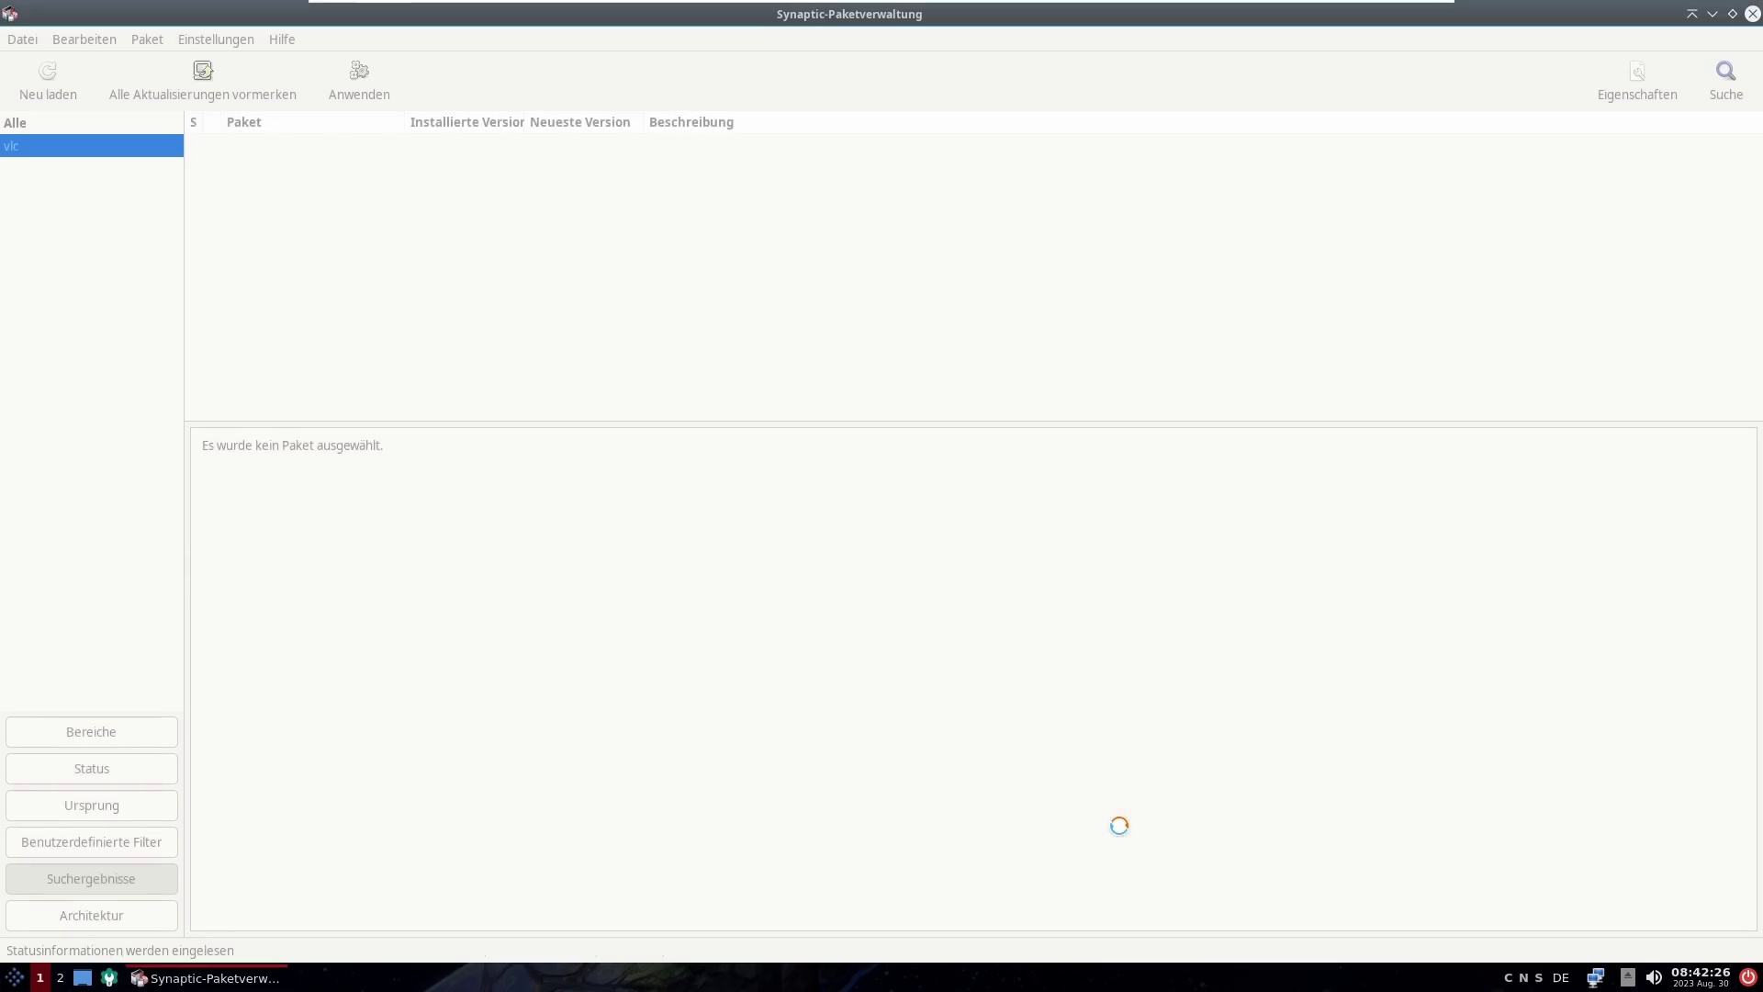
# Step: Launch VLC from Unterhaltungsmedien and accept the privacy notice with metadata network access off
pyautogui.click(15, 978)
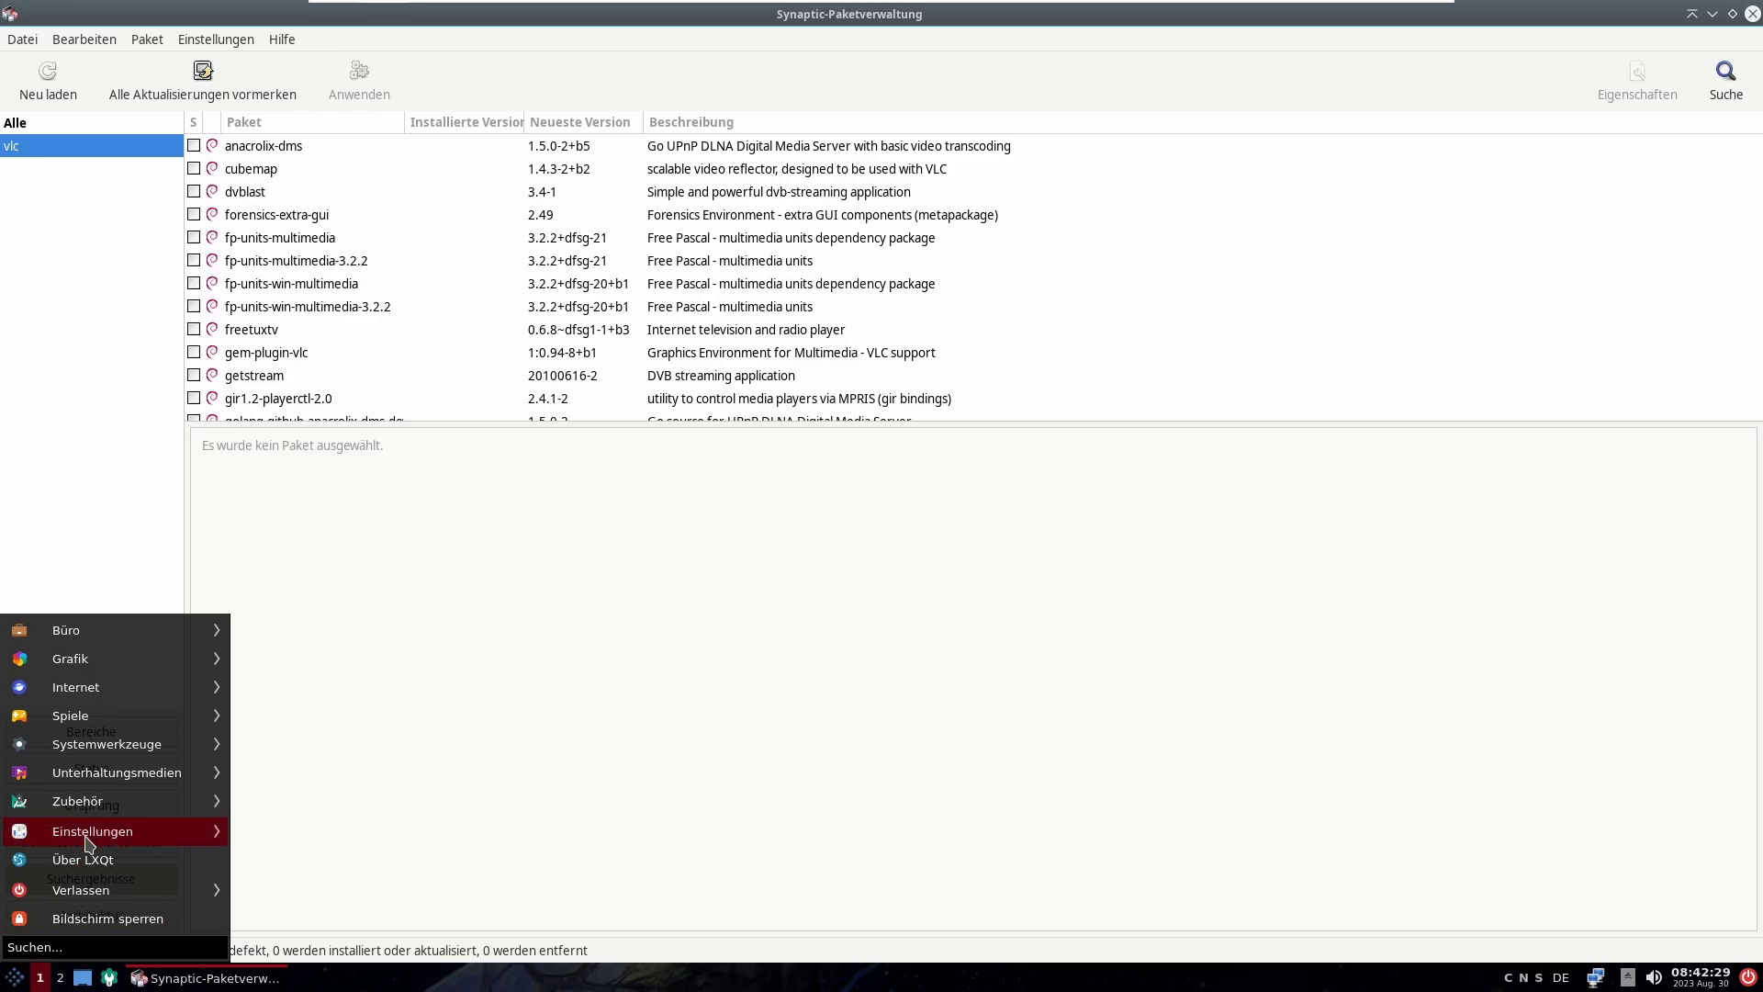
pyautogui.moveTo(166, 779)
pyautogui.click(342, 802)
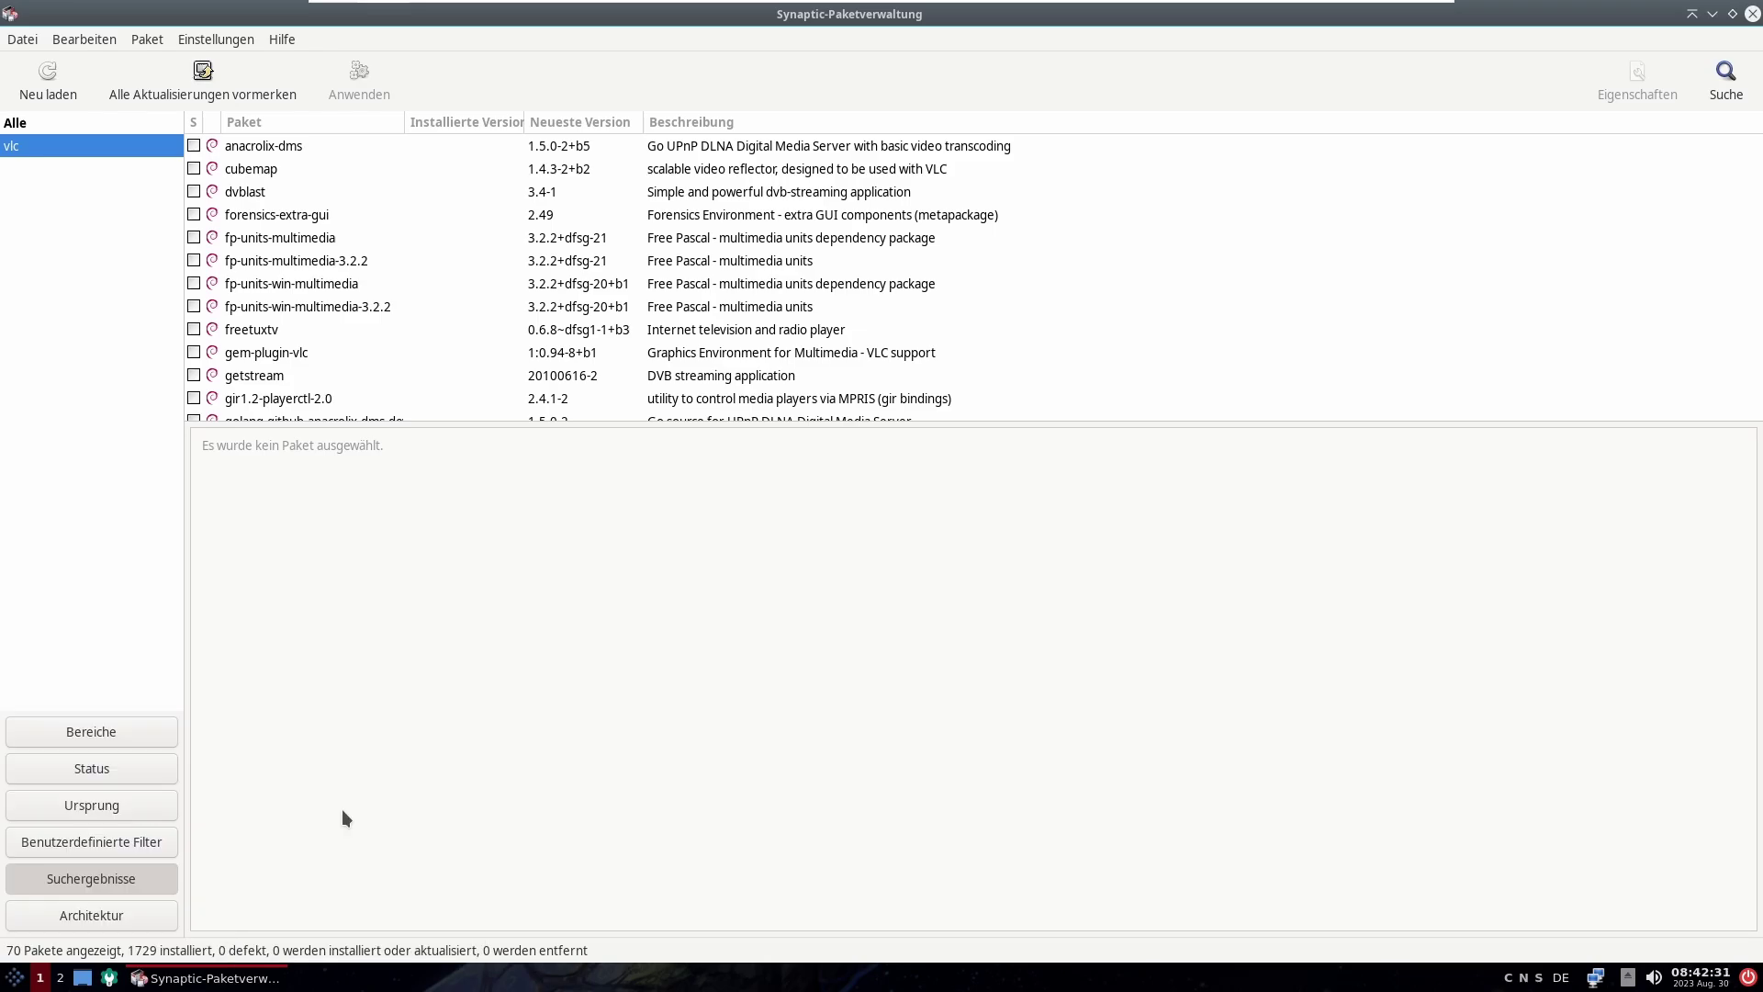
pyautogui.click(958, 615)
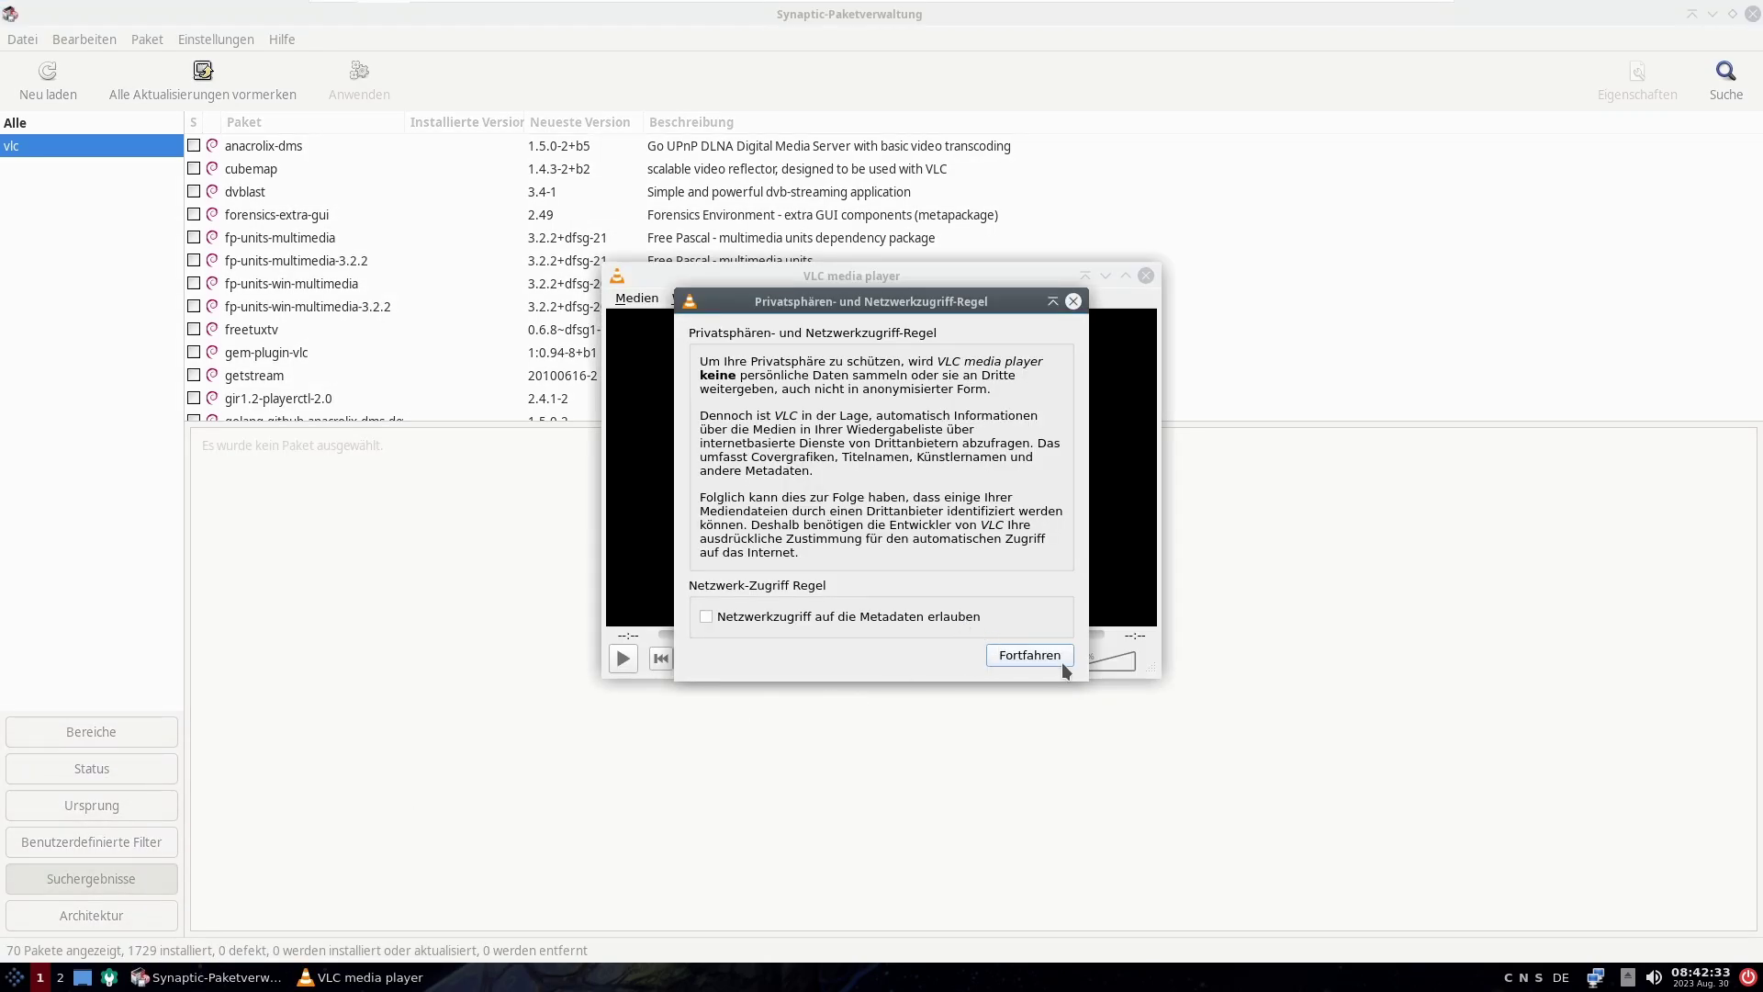
pyautogui.click(1030, 654)
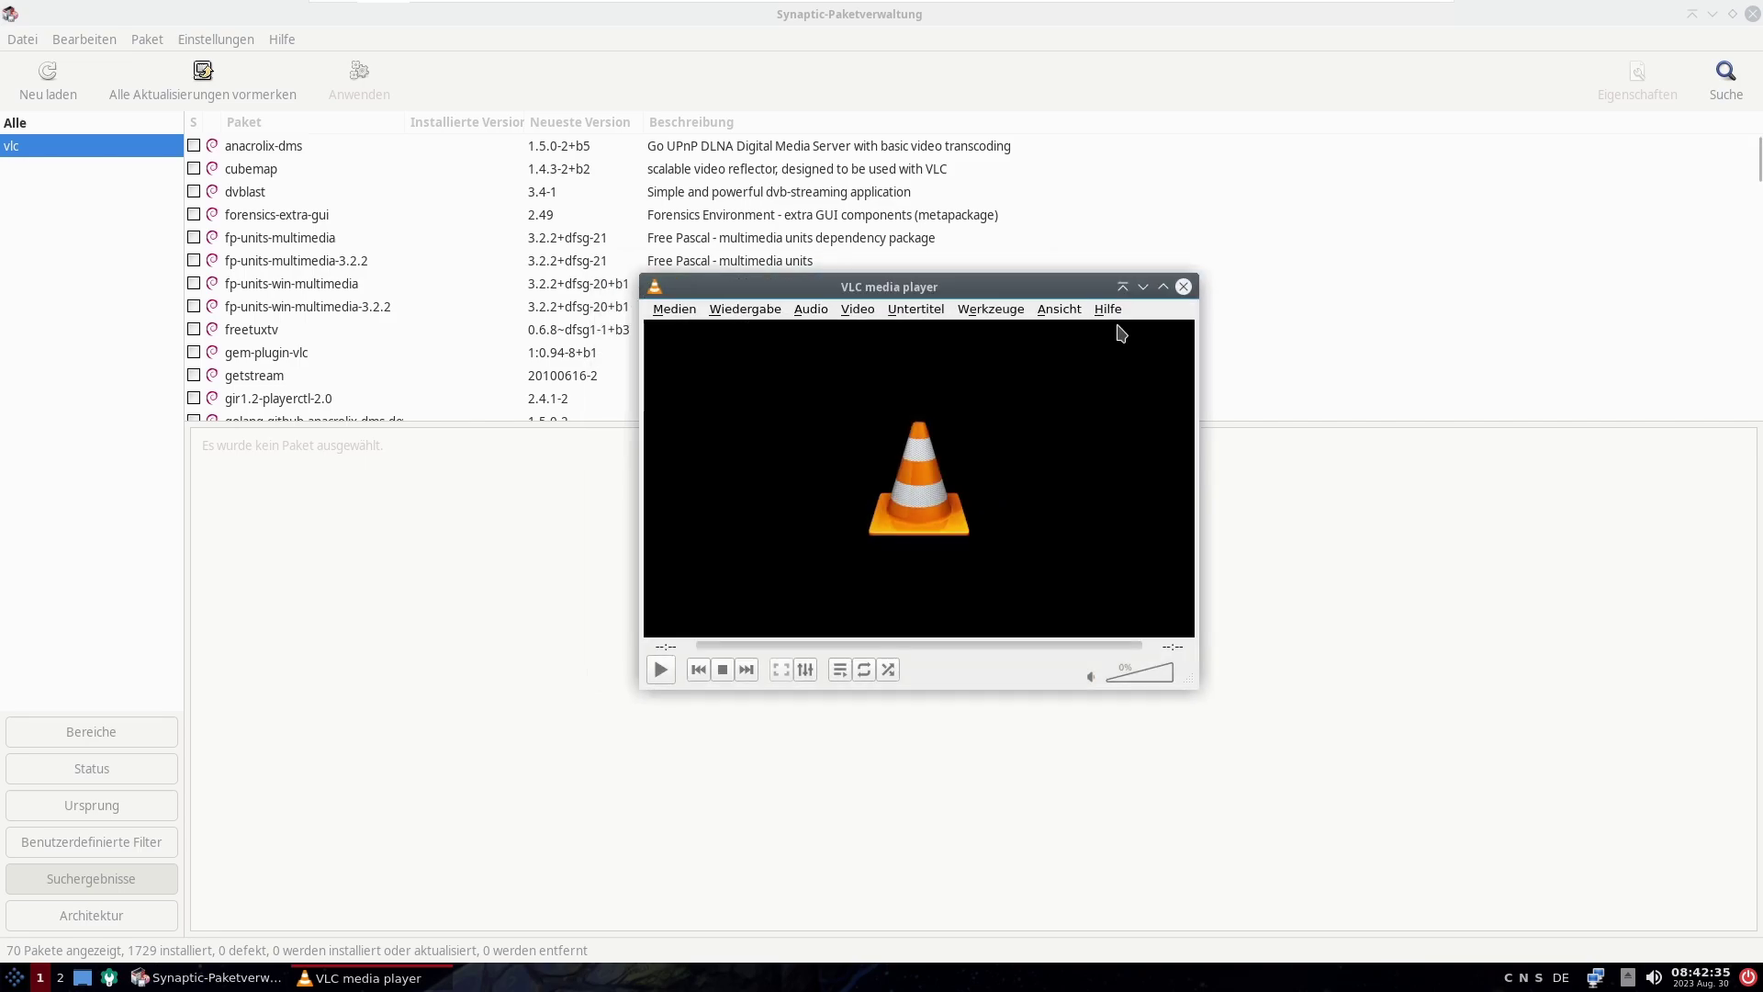
# Step: Check VLC's version (3.0.18 Vetinari) under Hilfe > Über, then close VLC
pyautogui.click(1114, 315)
pyautogui.click(1131, 355)
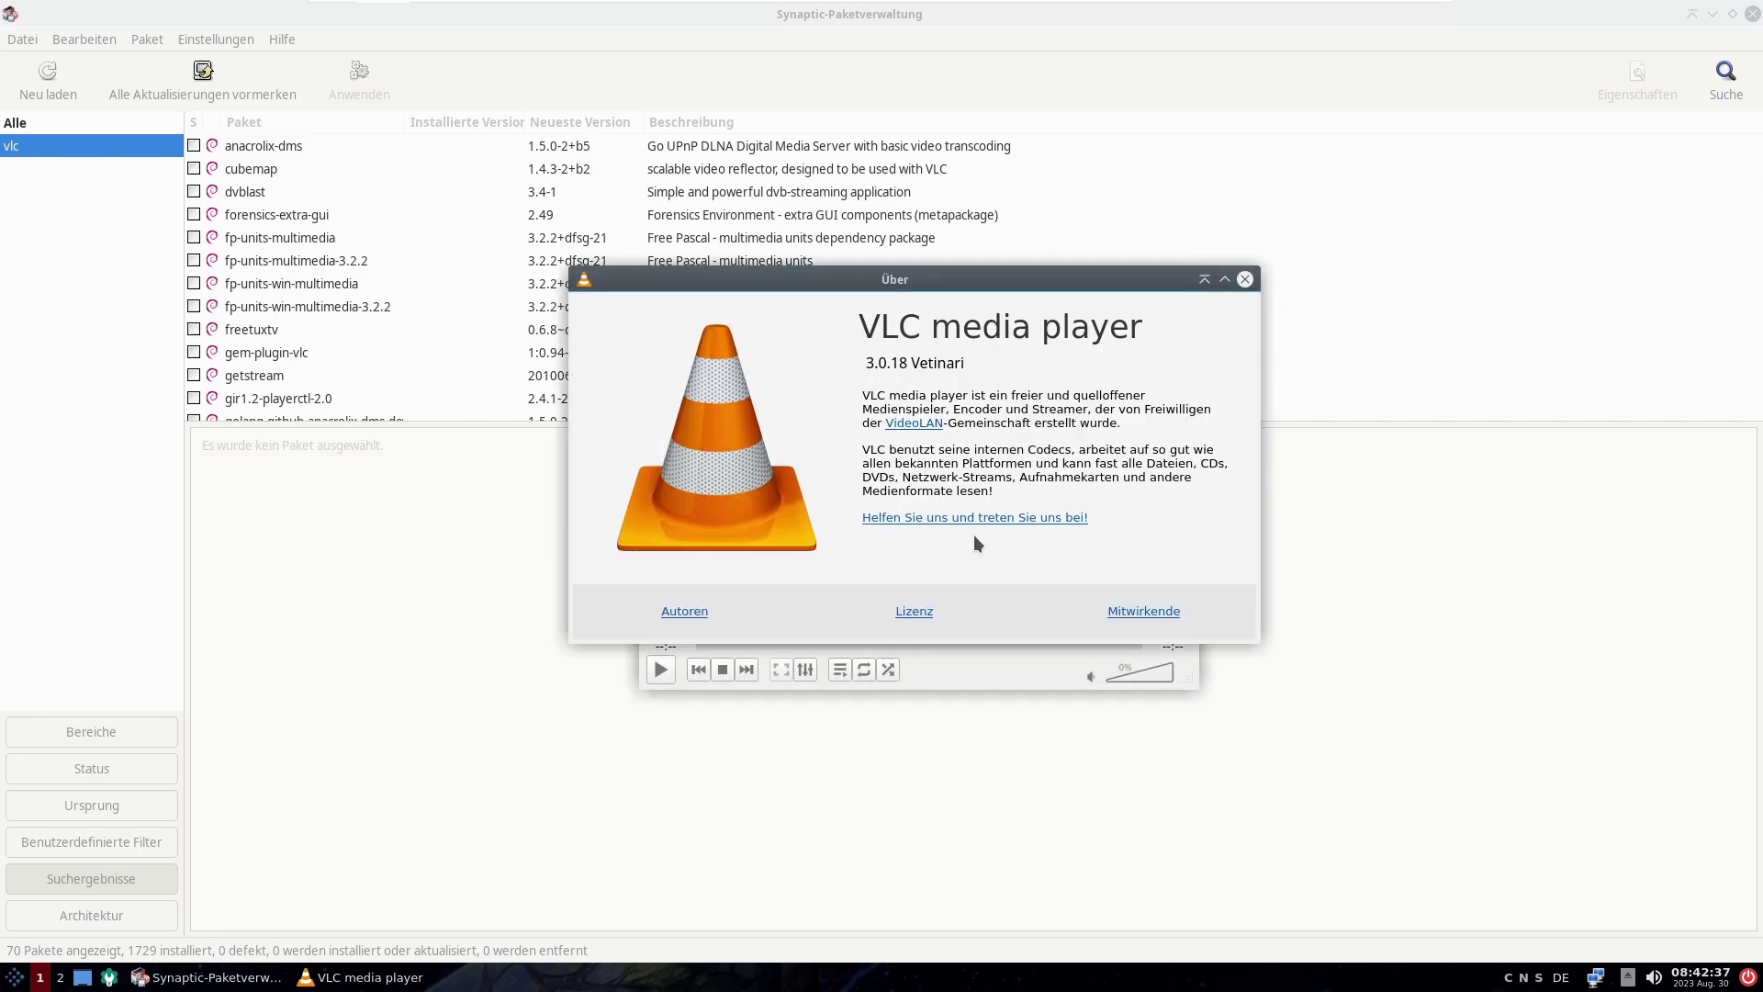
pyautogui.click(1245, 280)
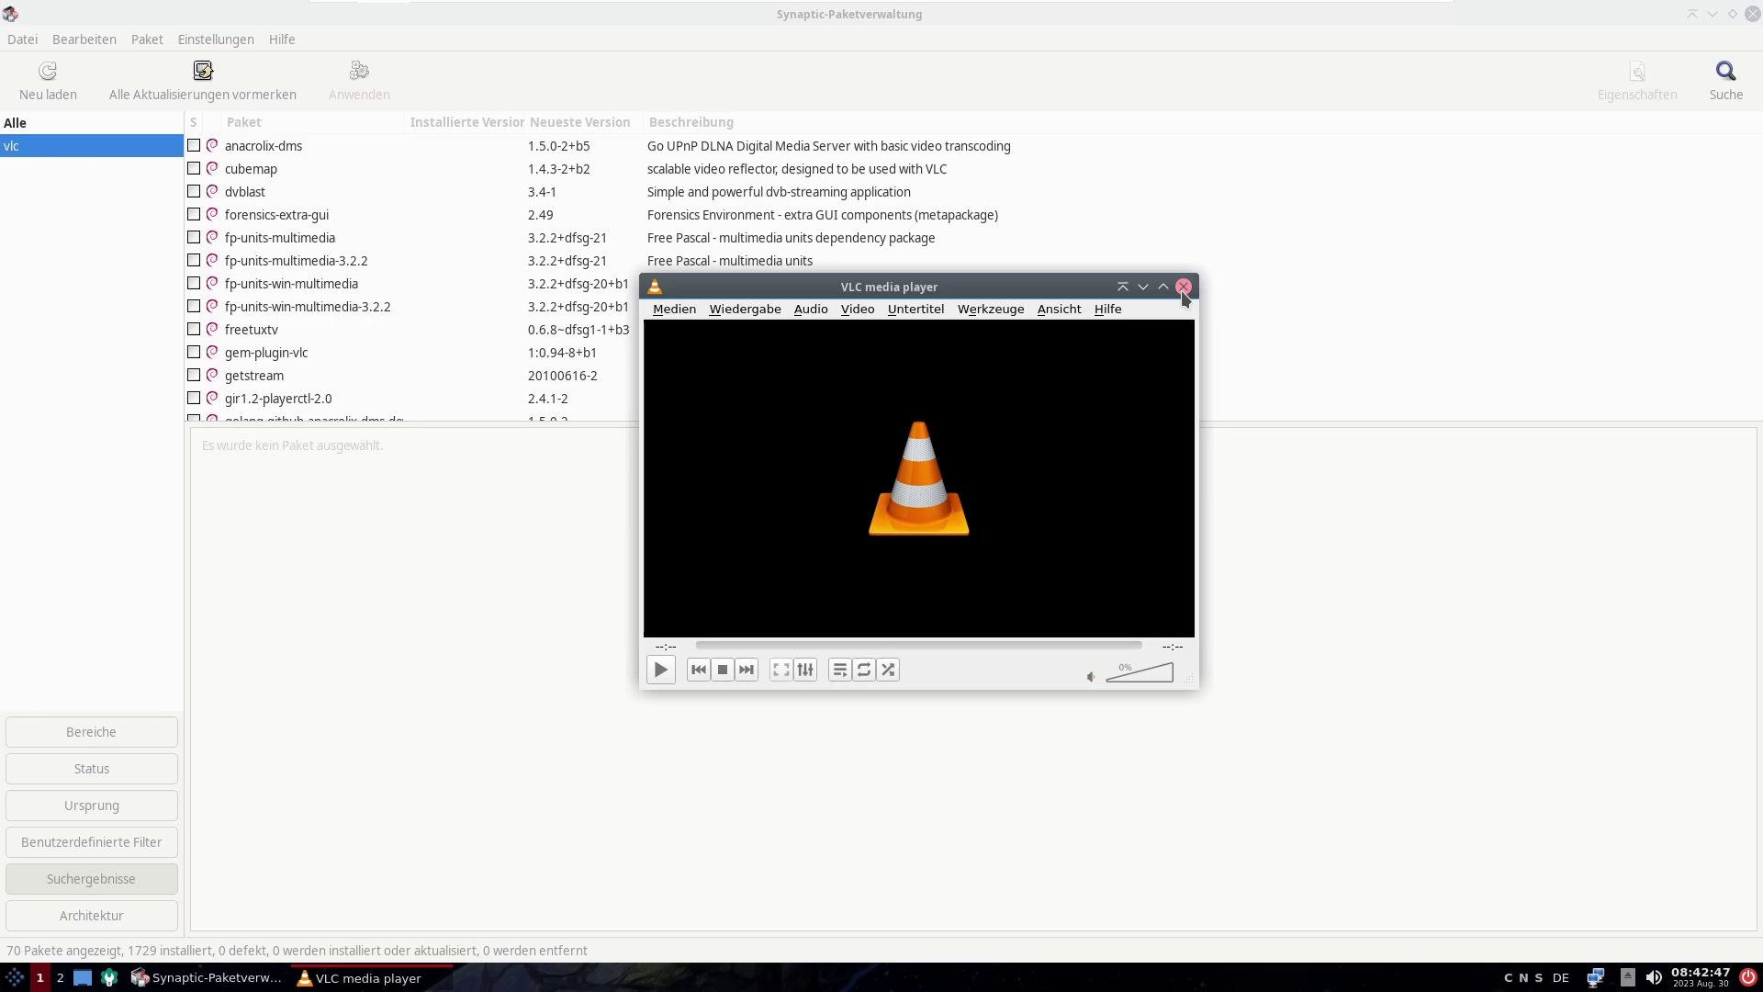
pyautogui.click(1182, 290)
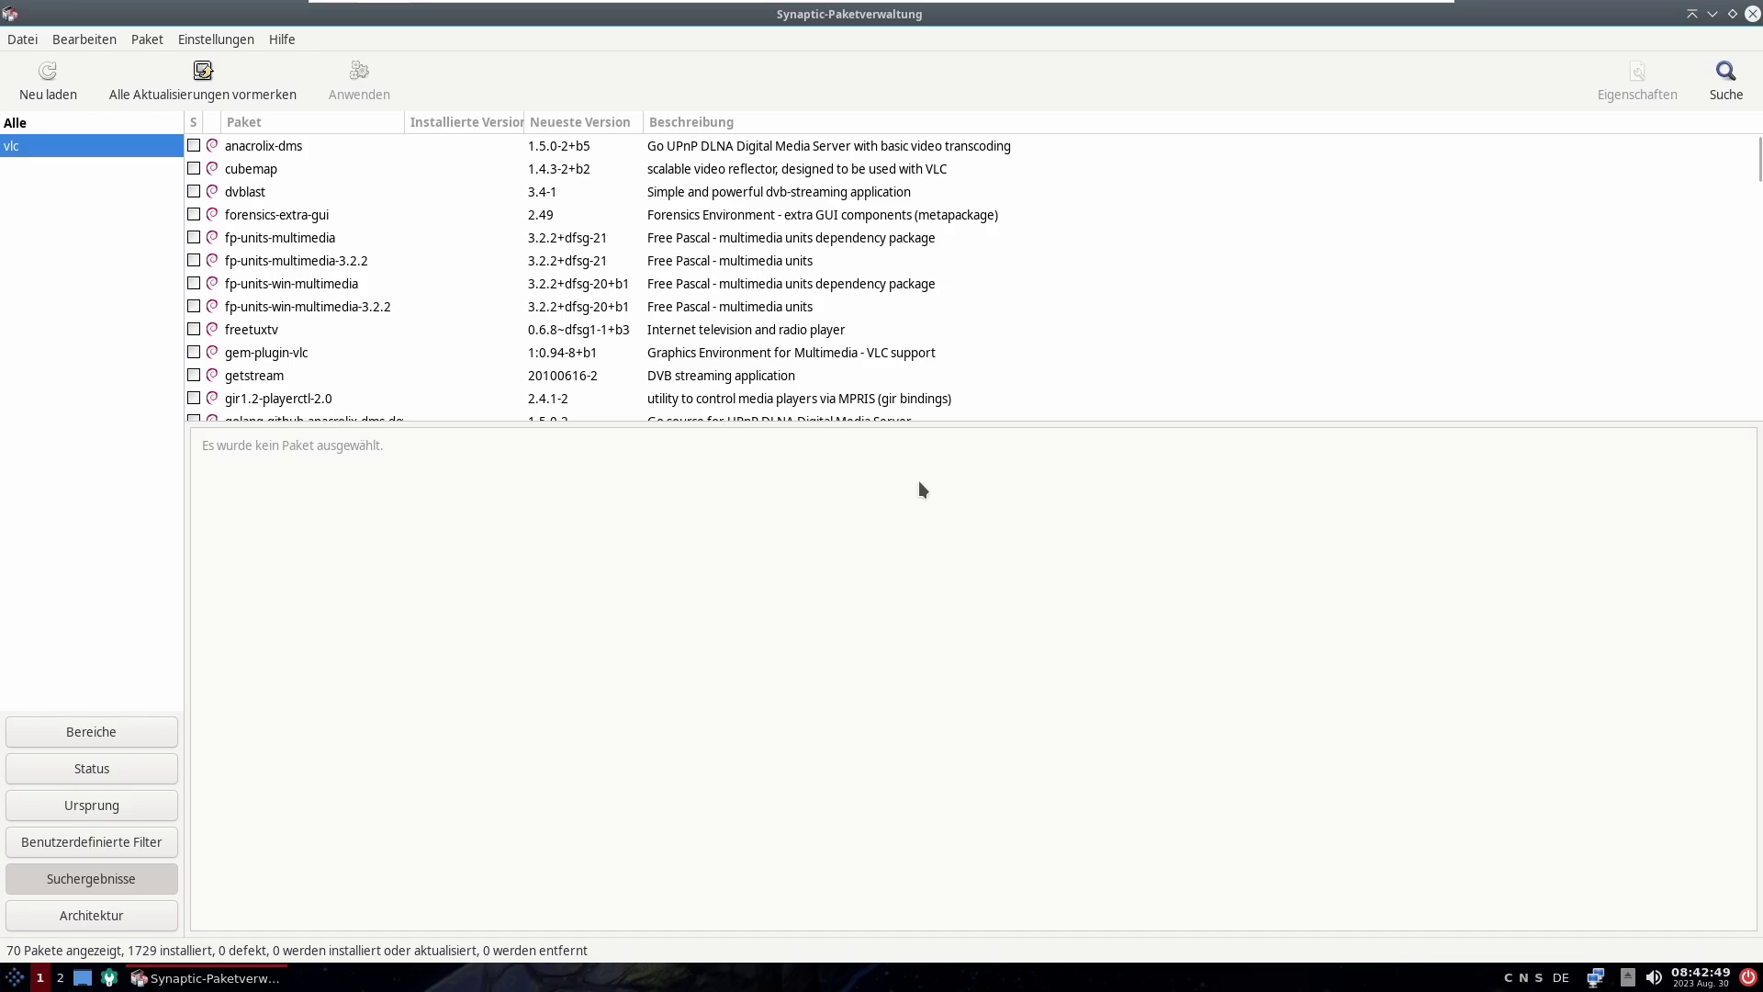
# Step: Show all packages again, then view the package filter settings and cancel without changes
pyautogui.click(23, 126)
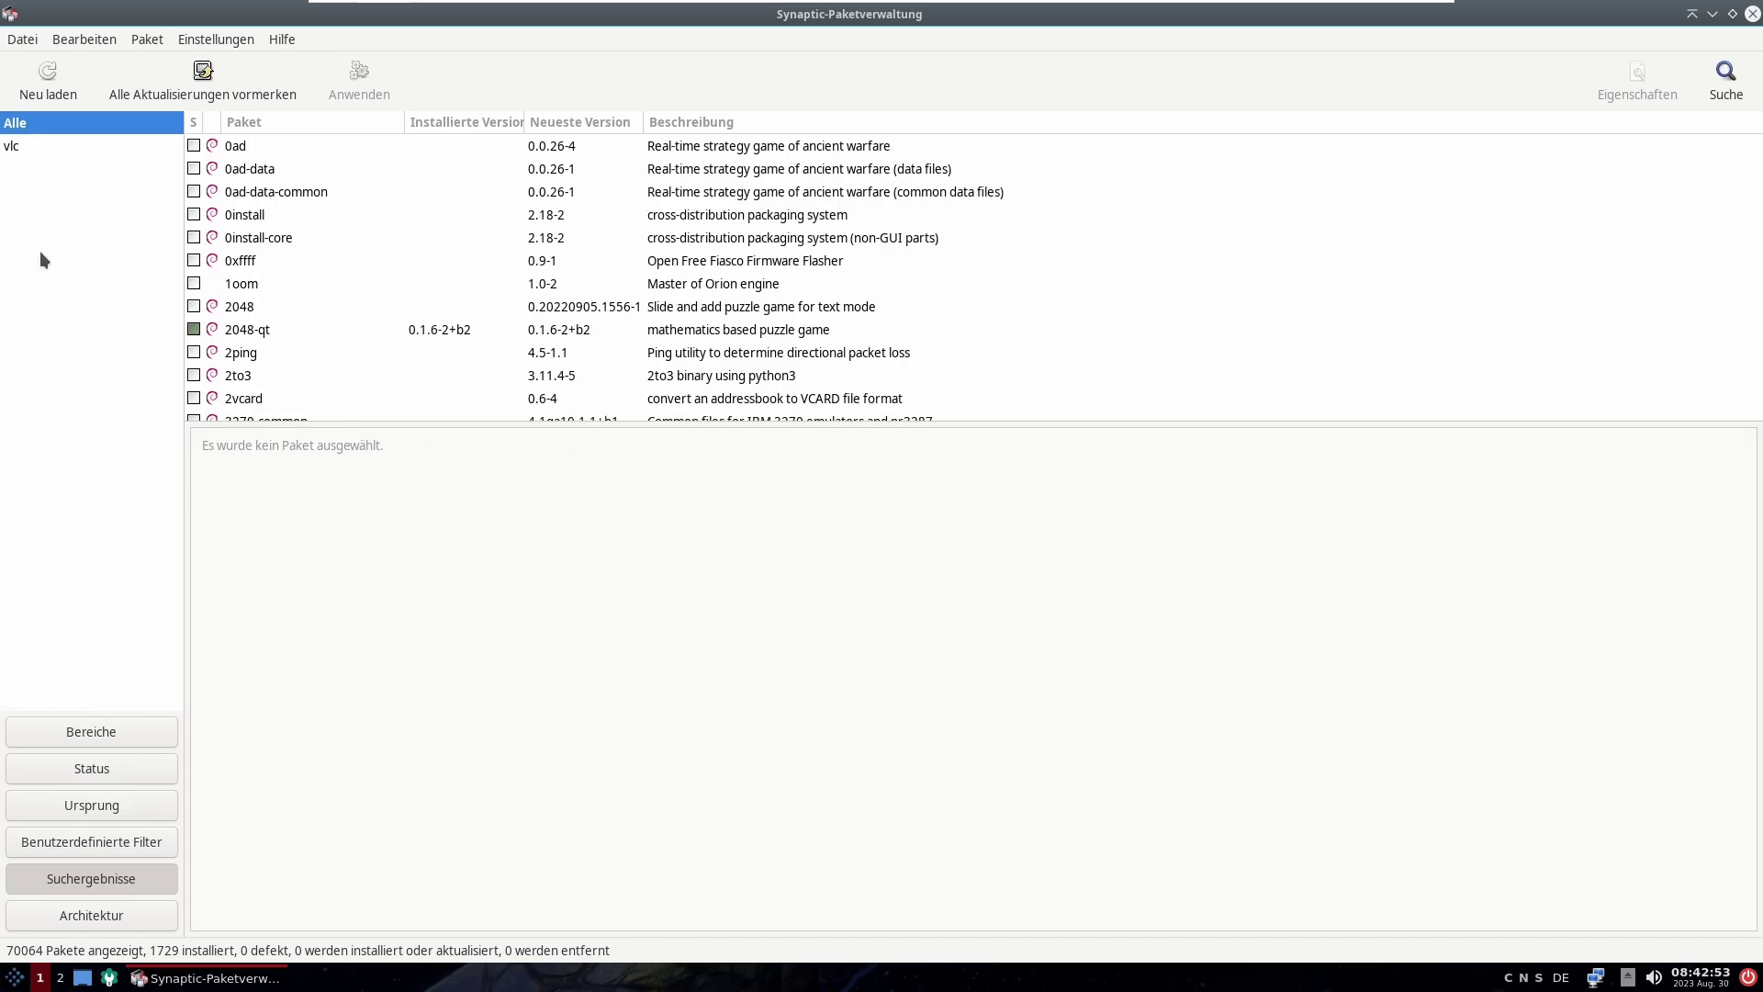
pyautogui.click(23, 40)
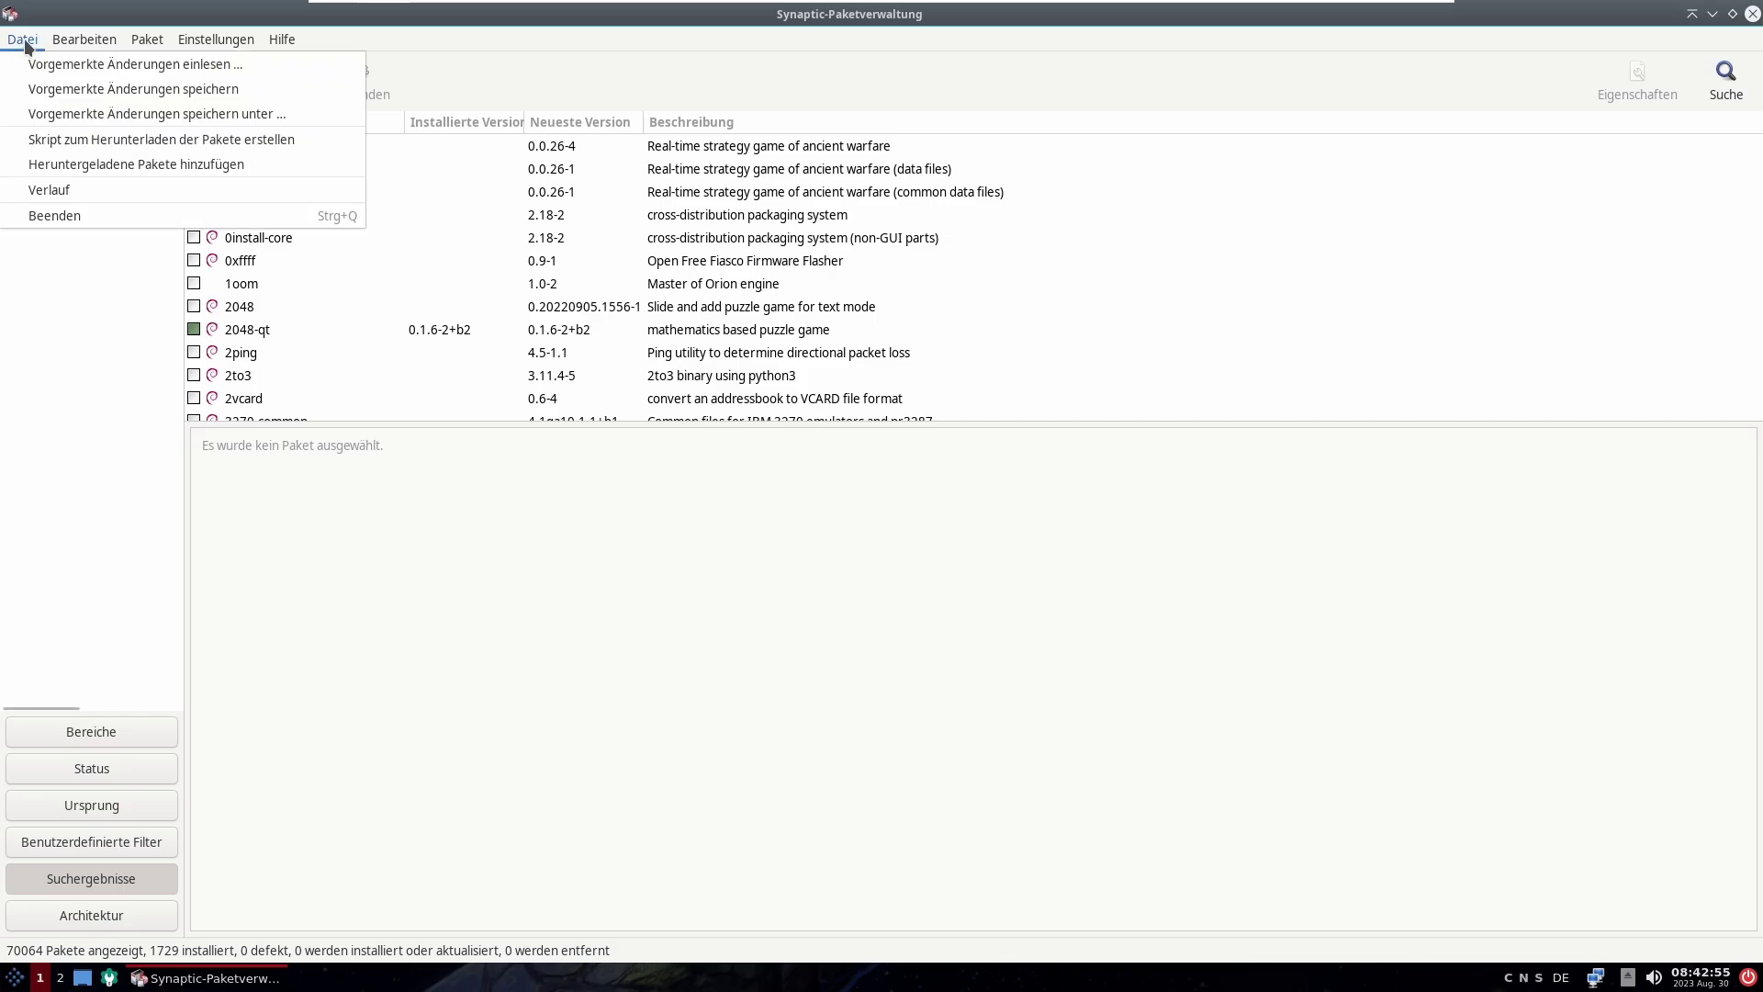
pyautogui.moveTo(56, 41)
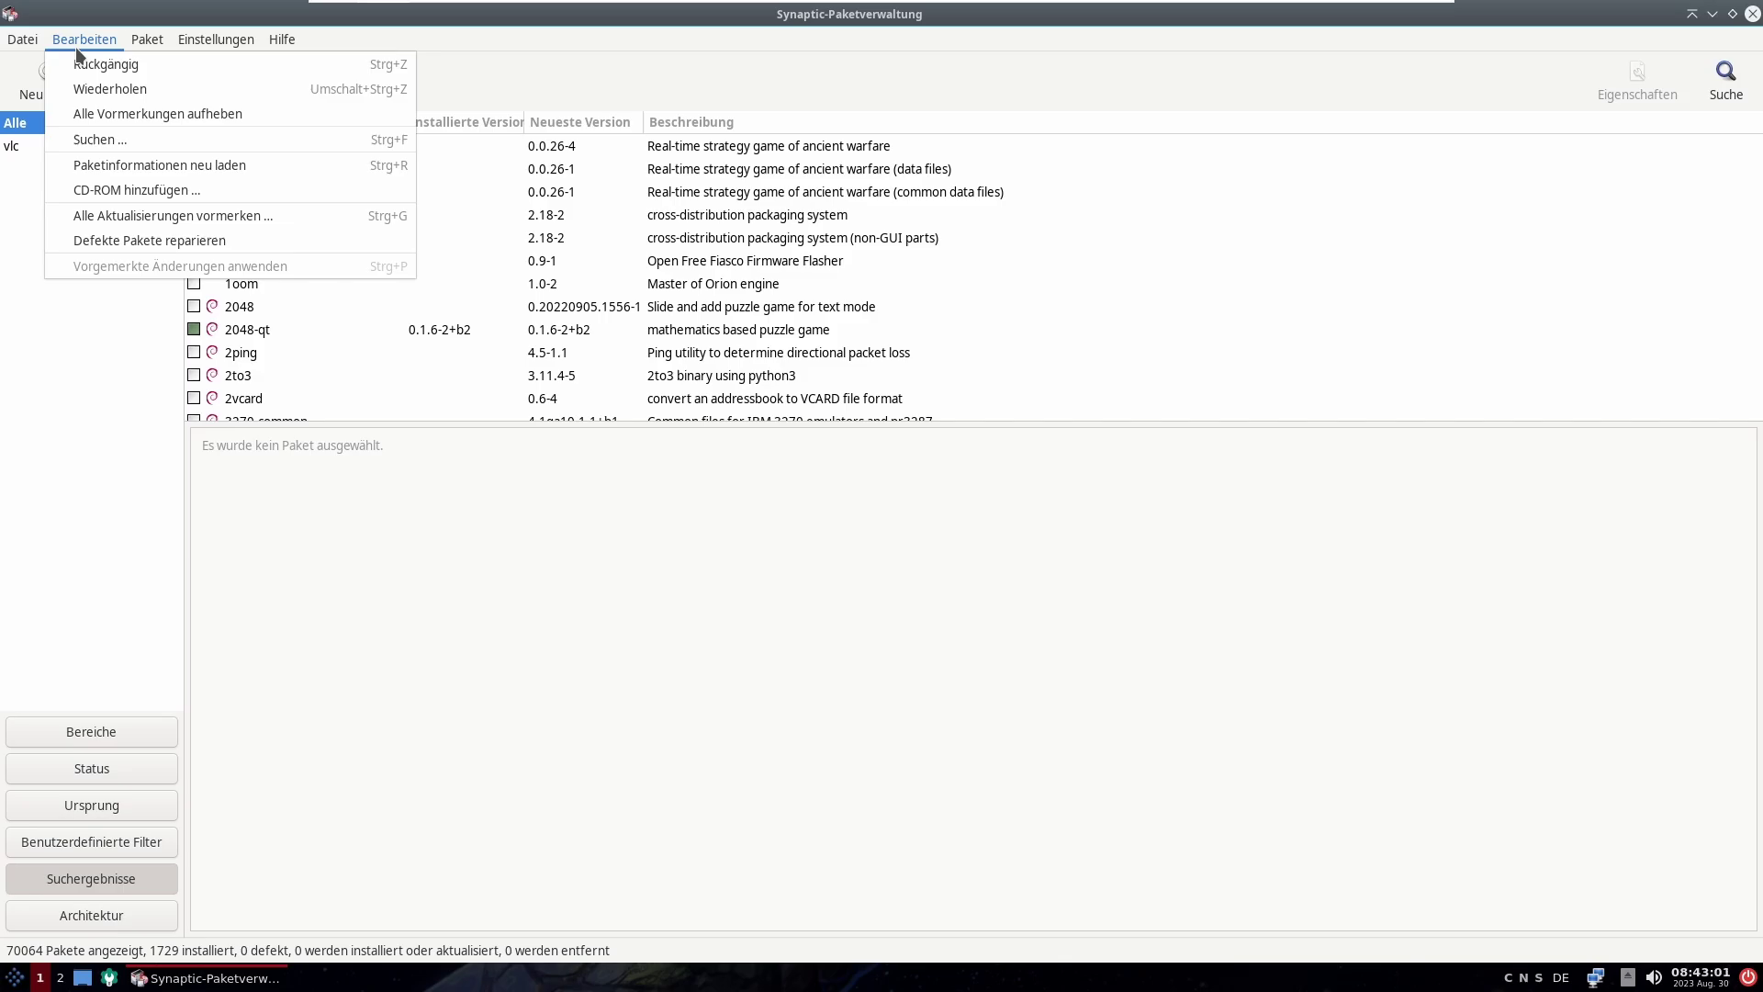
pyautogui.moveTo(160, 44)
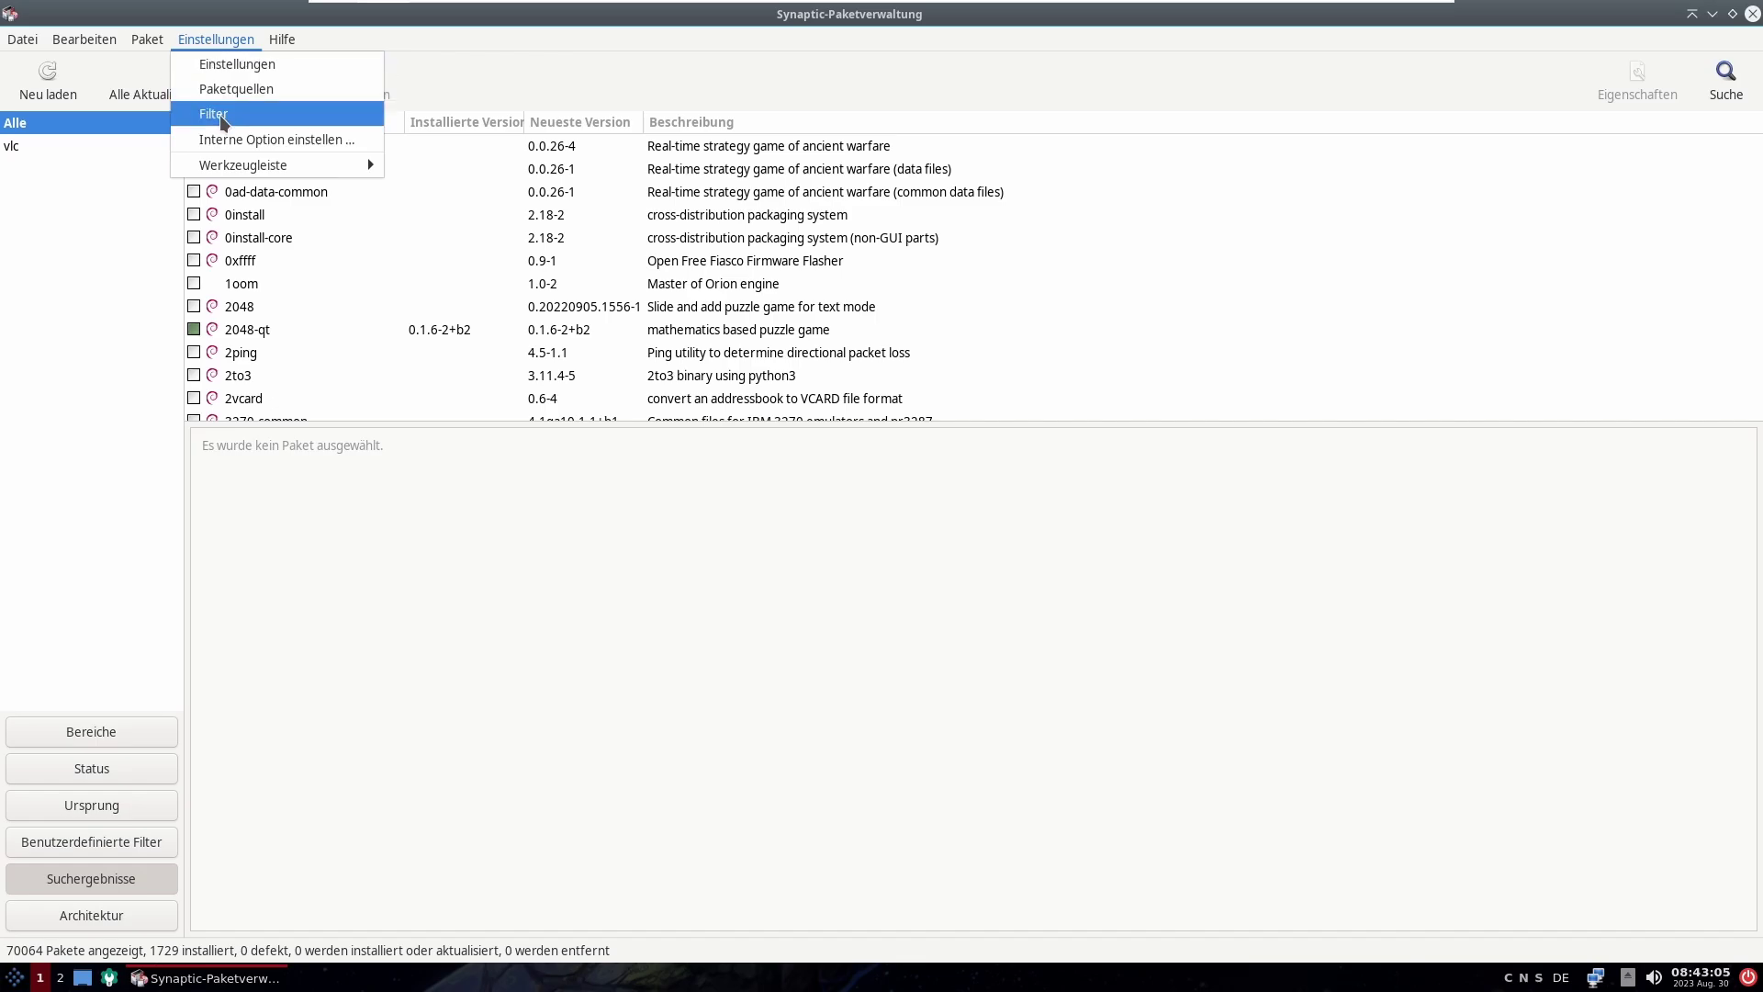
pyautogui.click(219, 113)
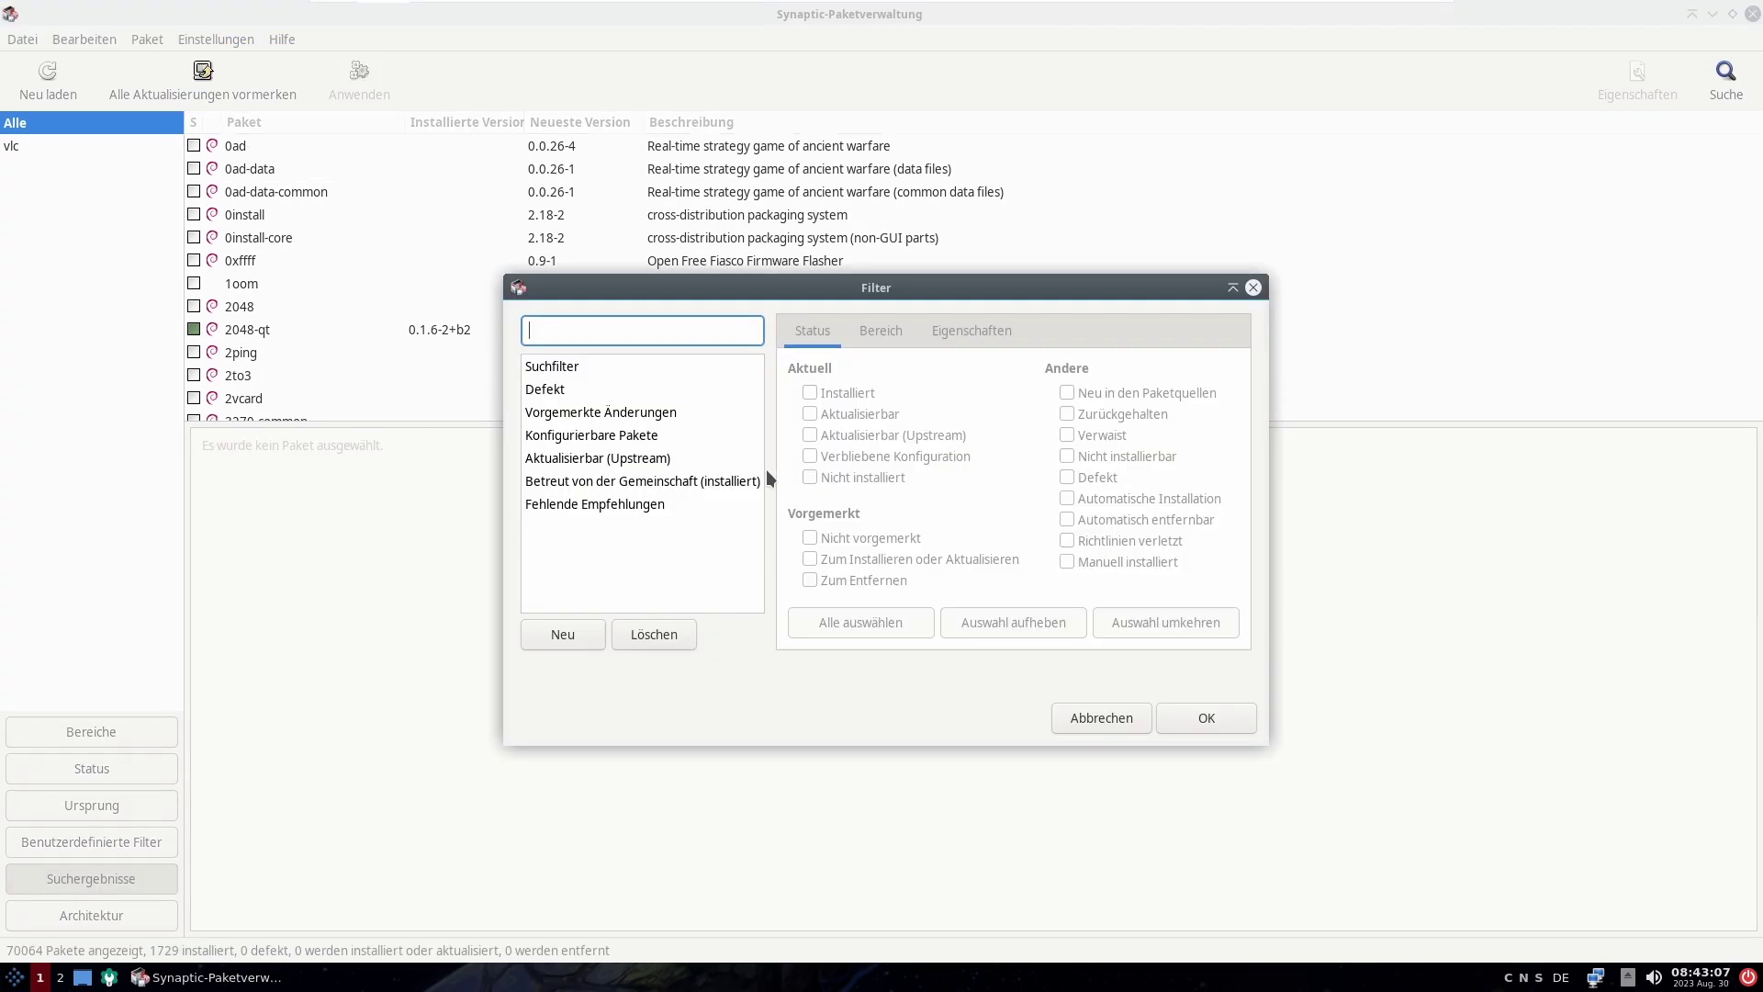
pyautogui.click(560, 369)
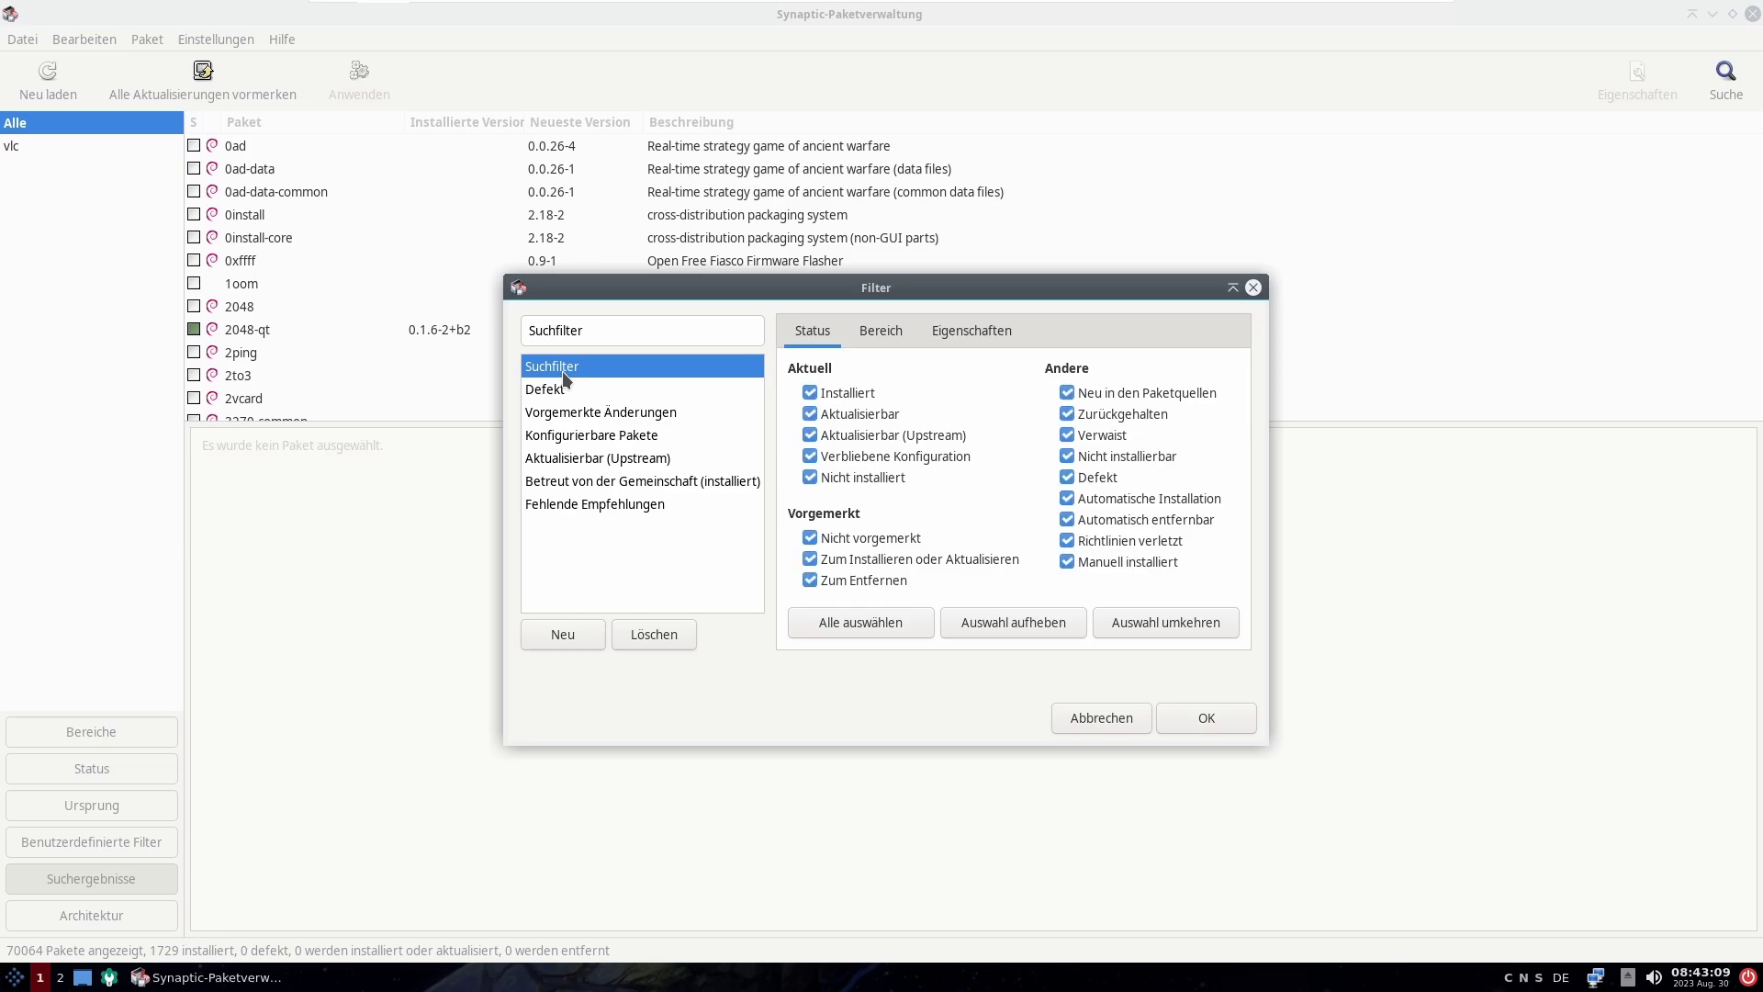
pyautogui.click(1105, 718)
# Step: Display Synaptic's About box confirming version 0.91.3, then close it
pyautogui.click(220, 39)
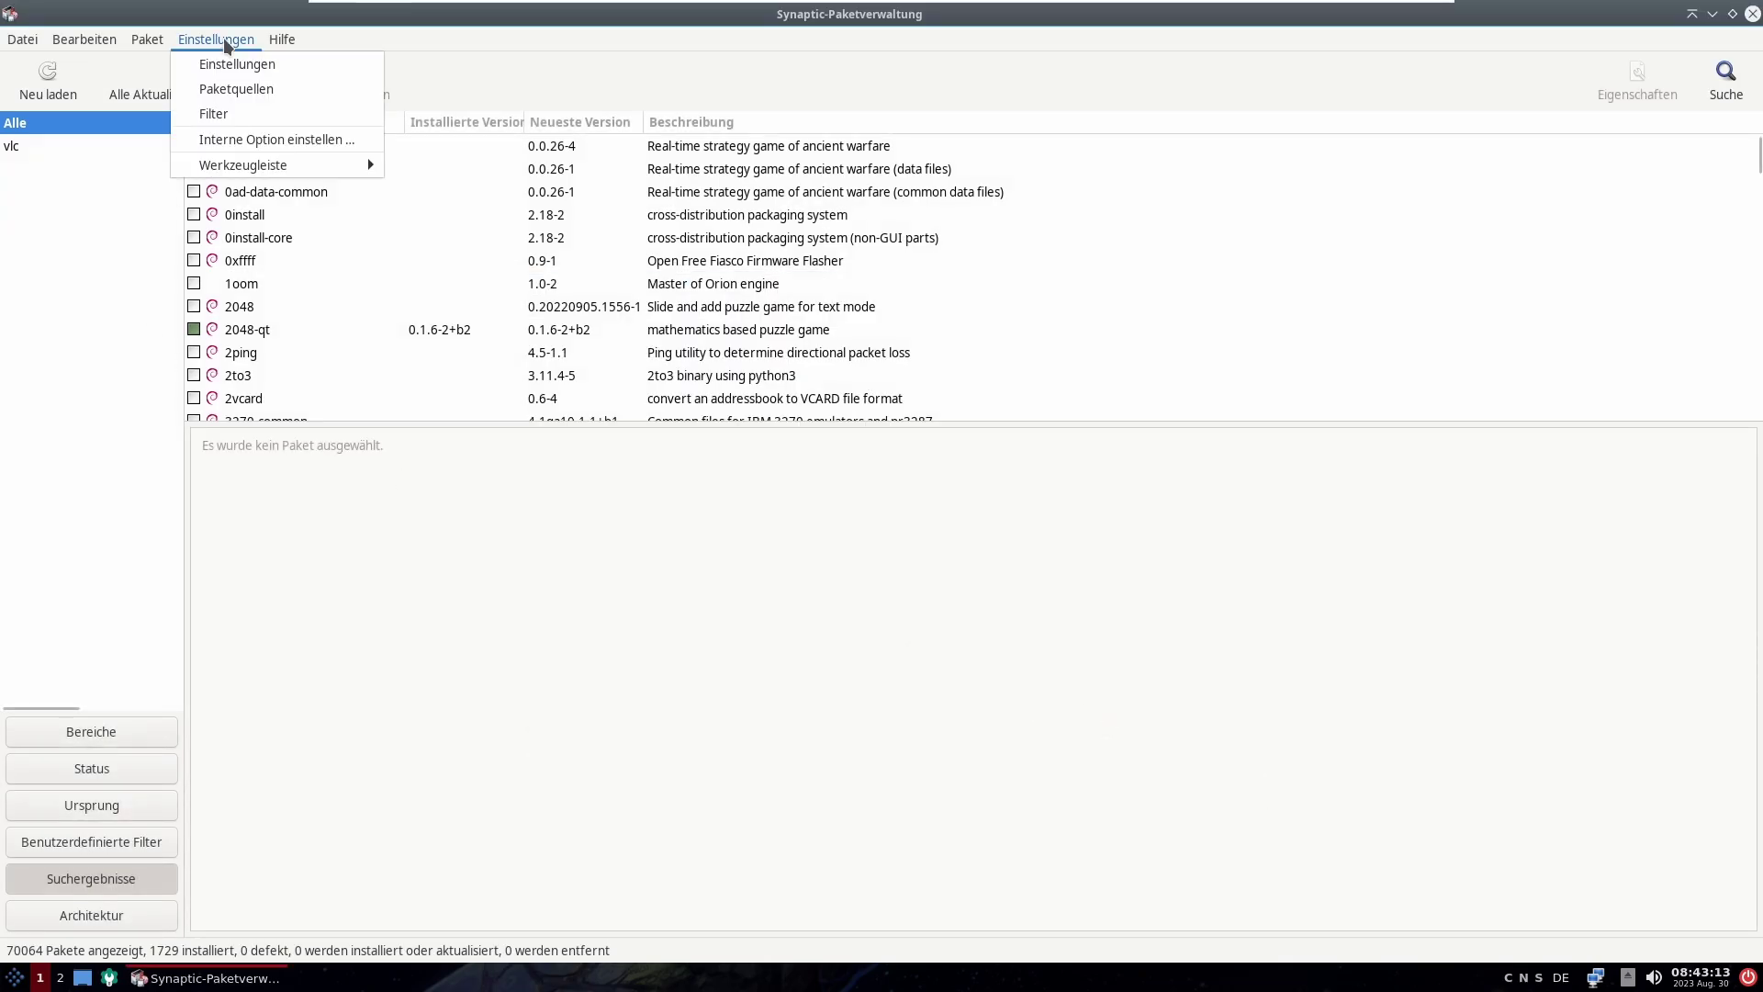
pyautogui.moveTo(236, 174)
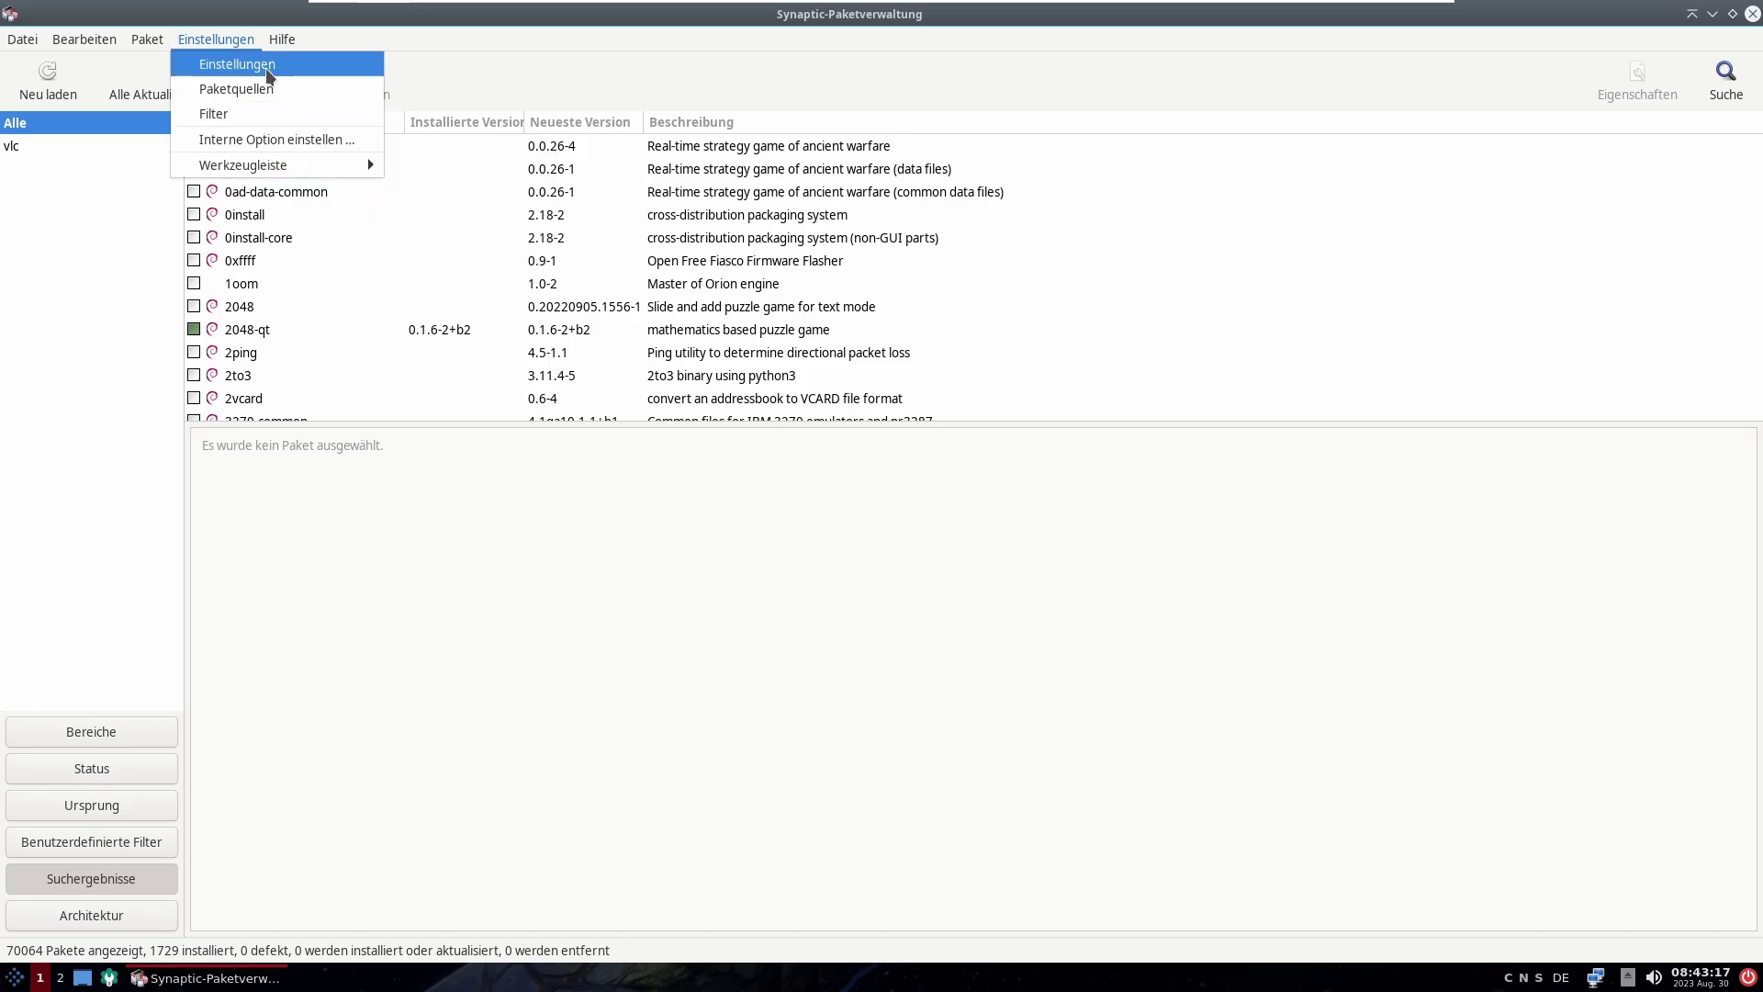
pyautogui.moveTo(285, 46)
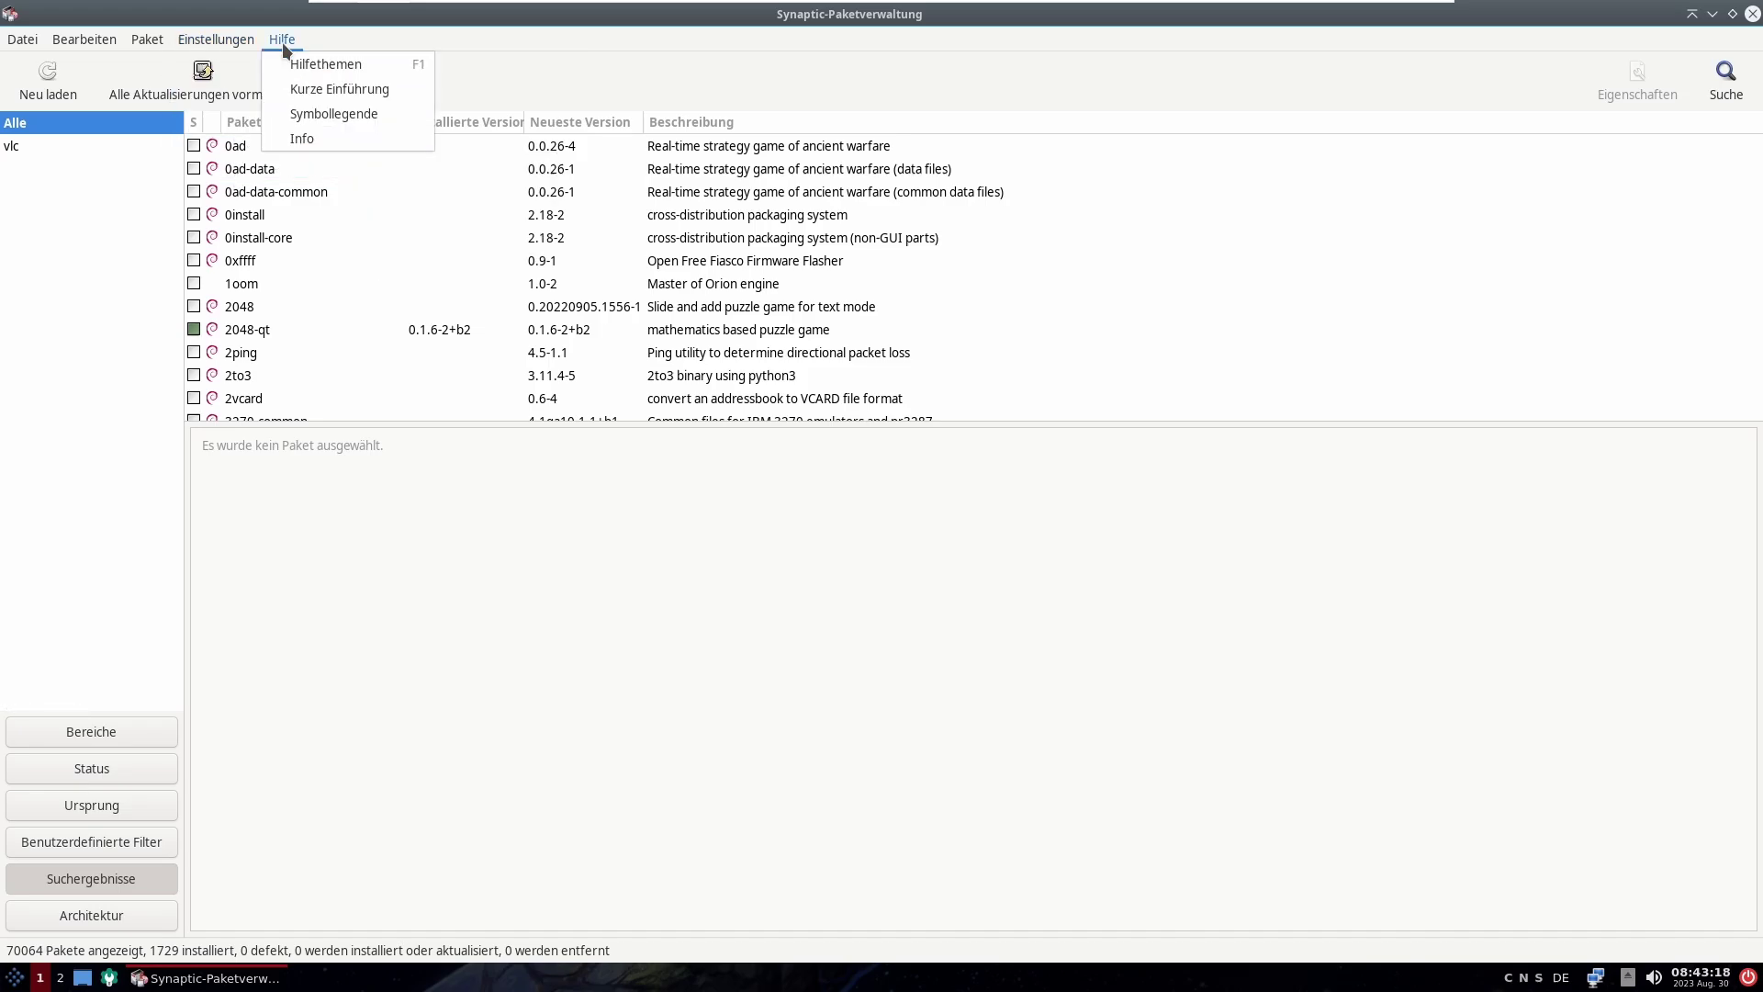
pyautogui.click(345, 134)
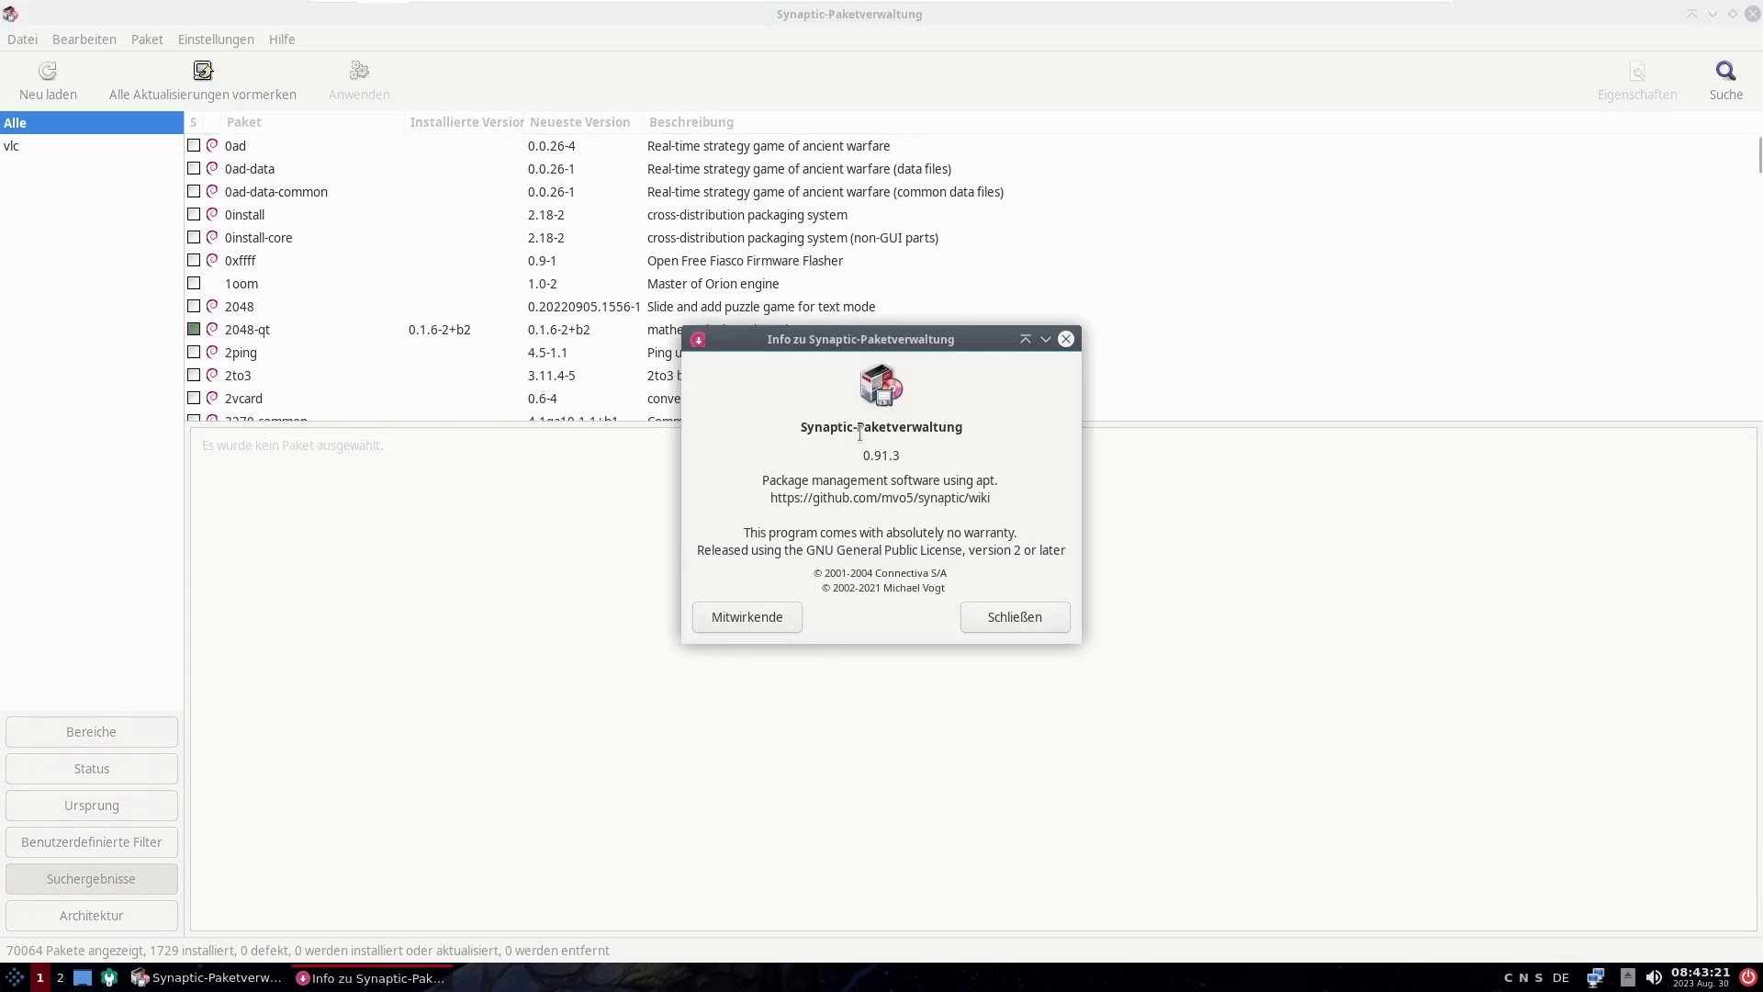
pyautogui.moveTo(846, 428); pyautogui.dragTo(879, 427)
pyautogui.click(877, 427)
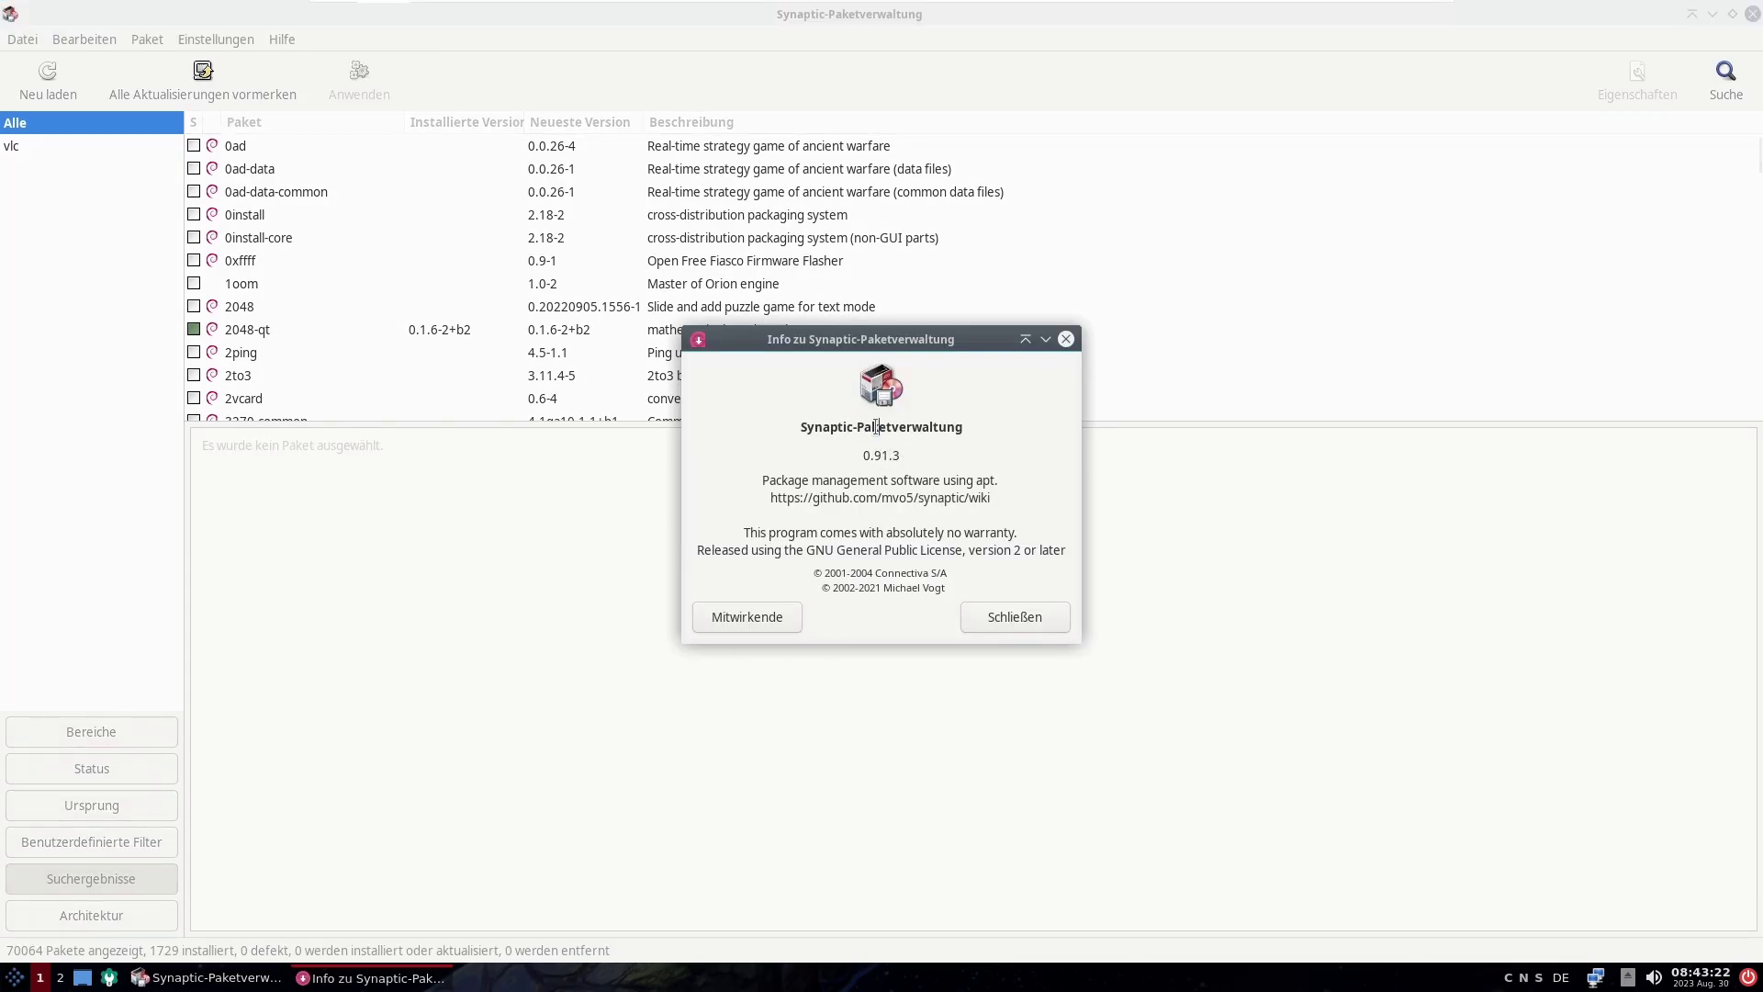
pyautogui.click(1016, 617)
# Step: Keep packages grouped by section and search for vlc
pyautogui.click(110, 731)
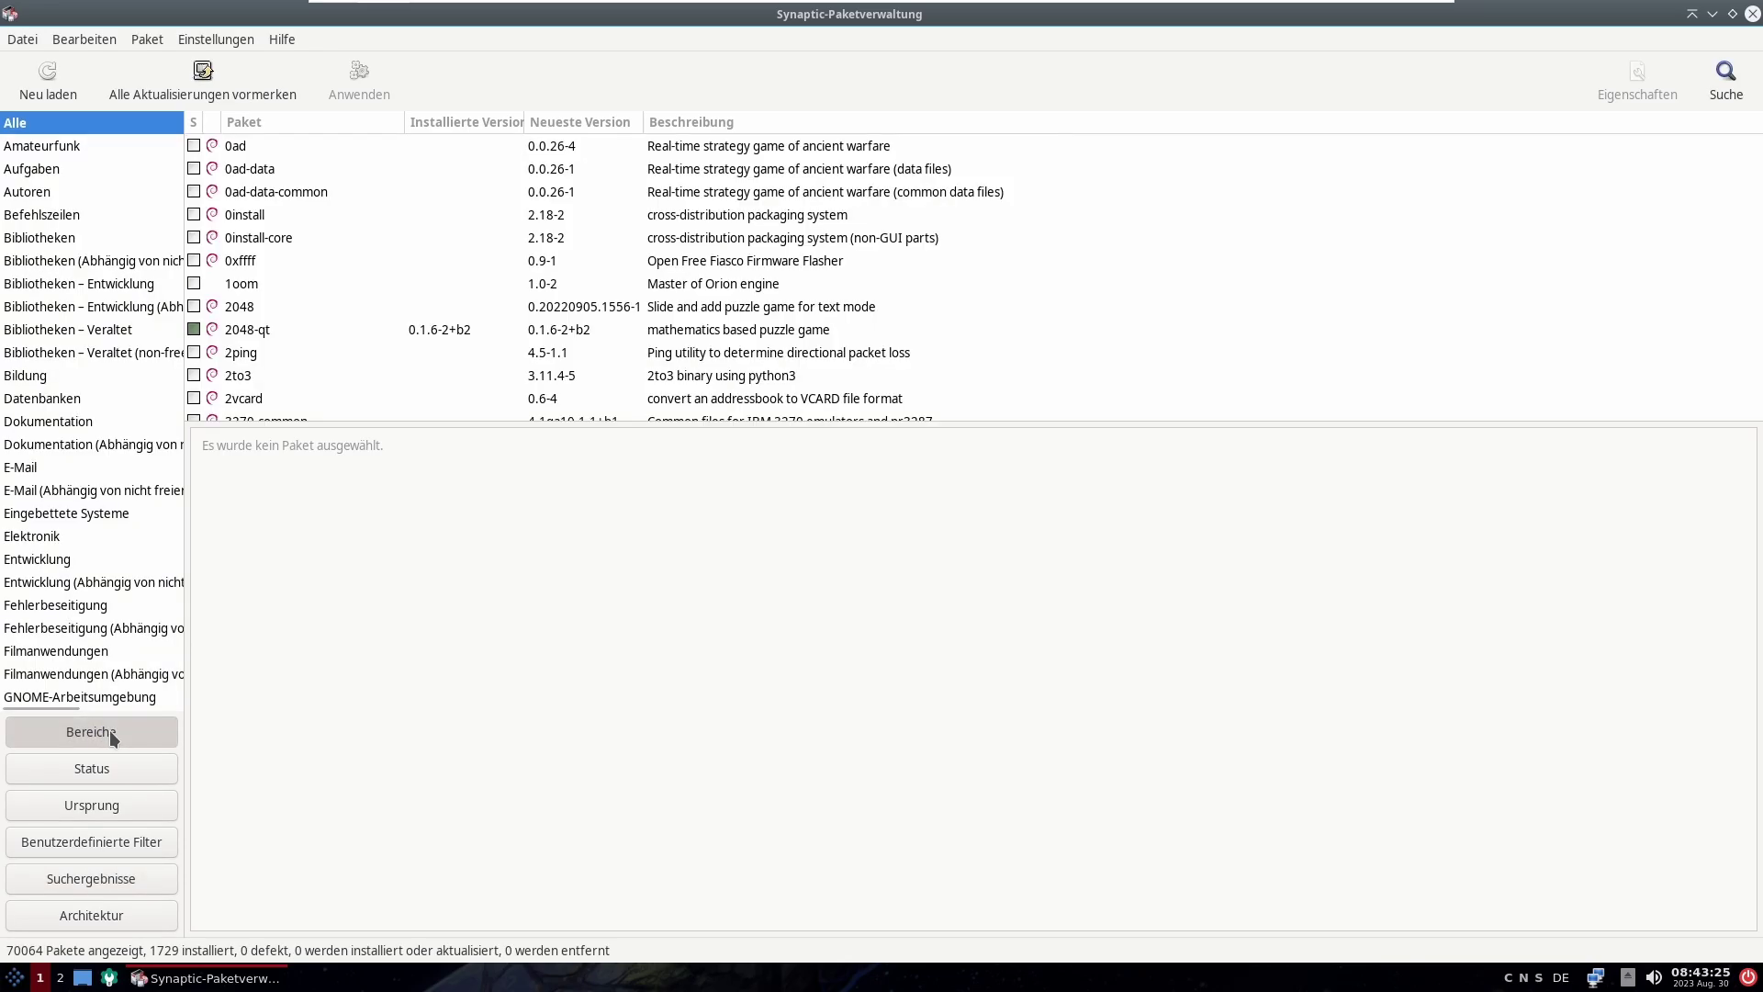
pyautogui.click(64, 916)
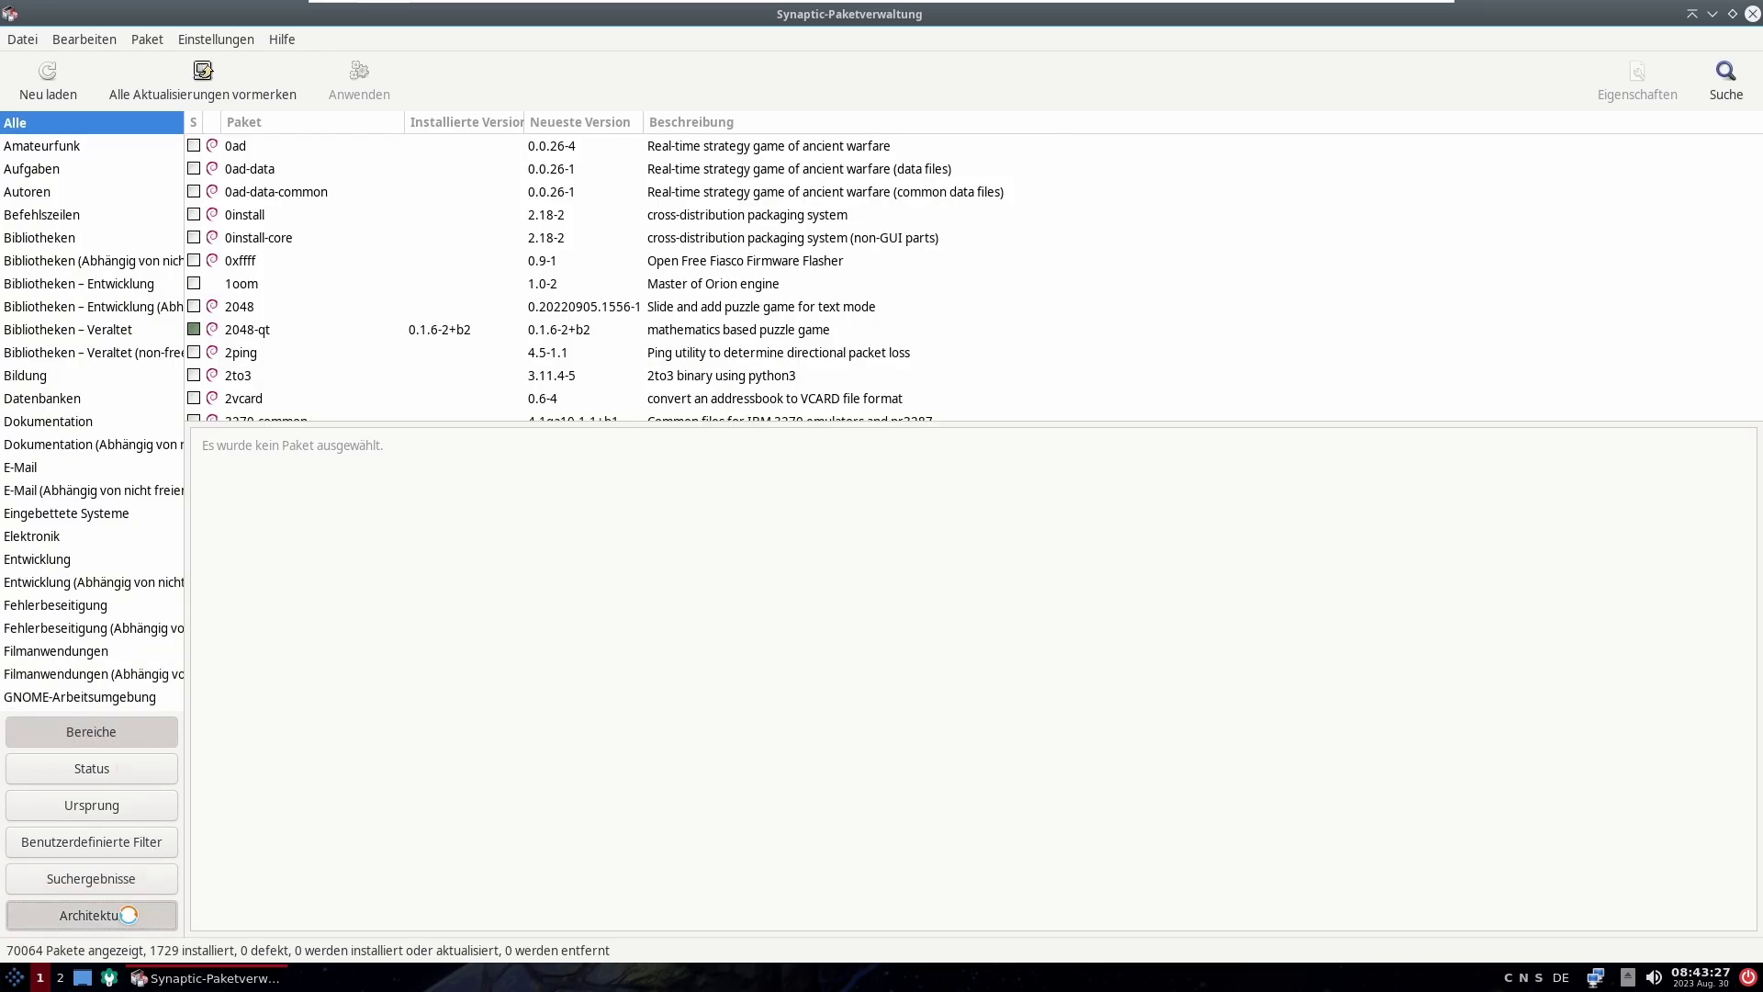
pyautogui.click(125, 731)
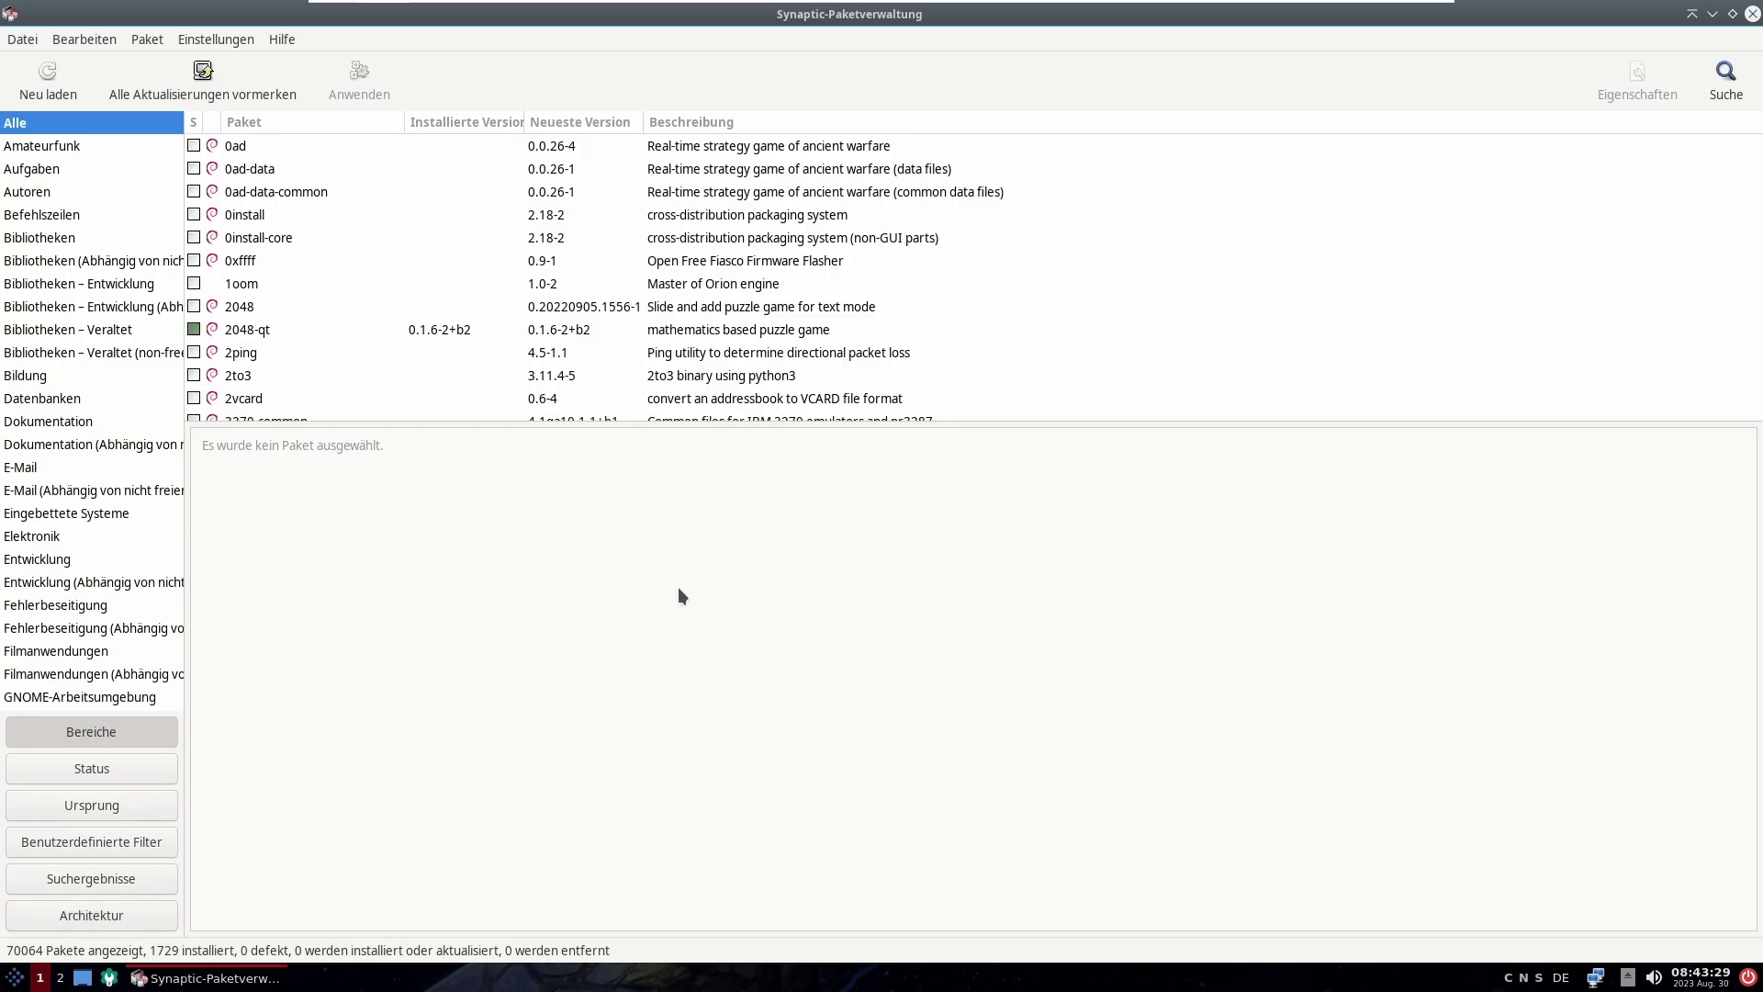
pyautogui.click(1695, 86)
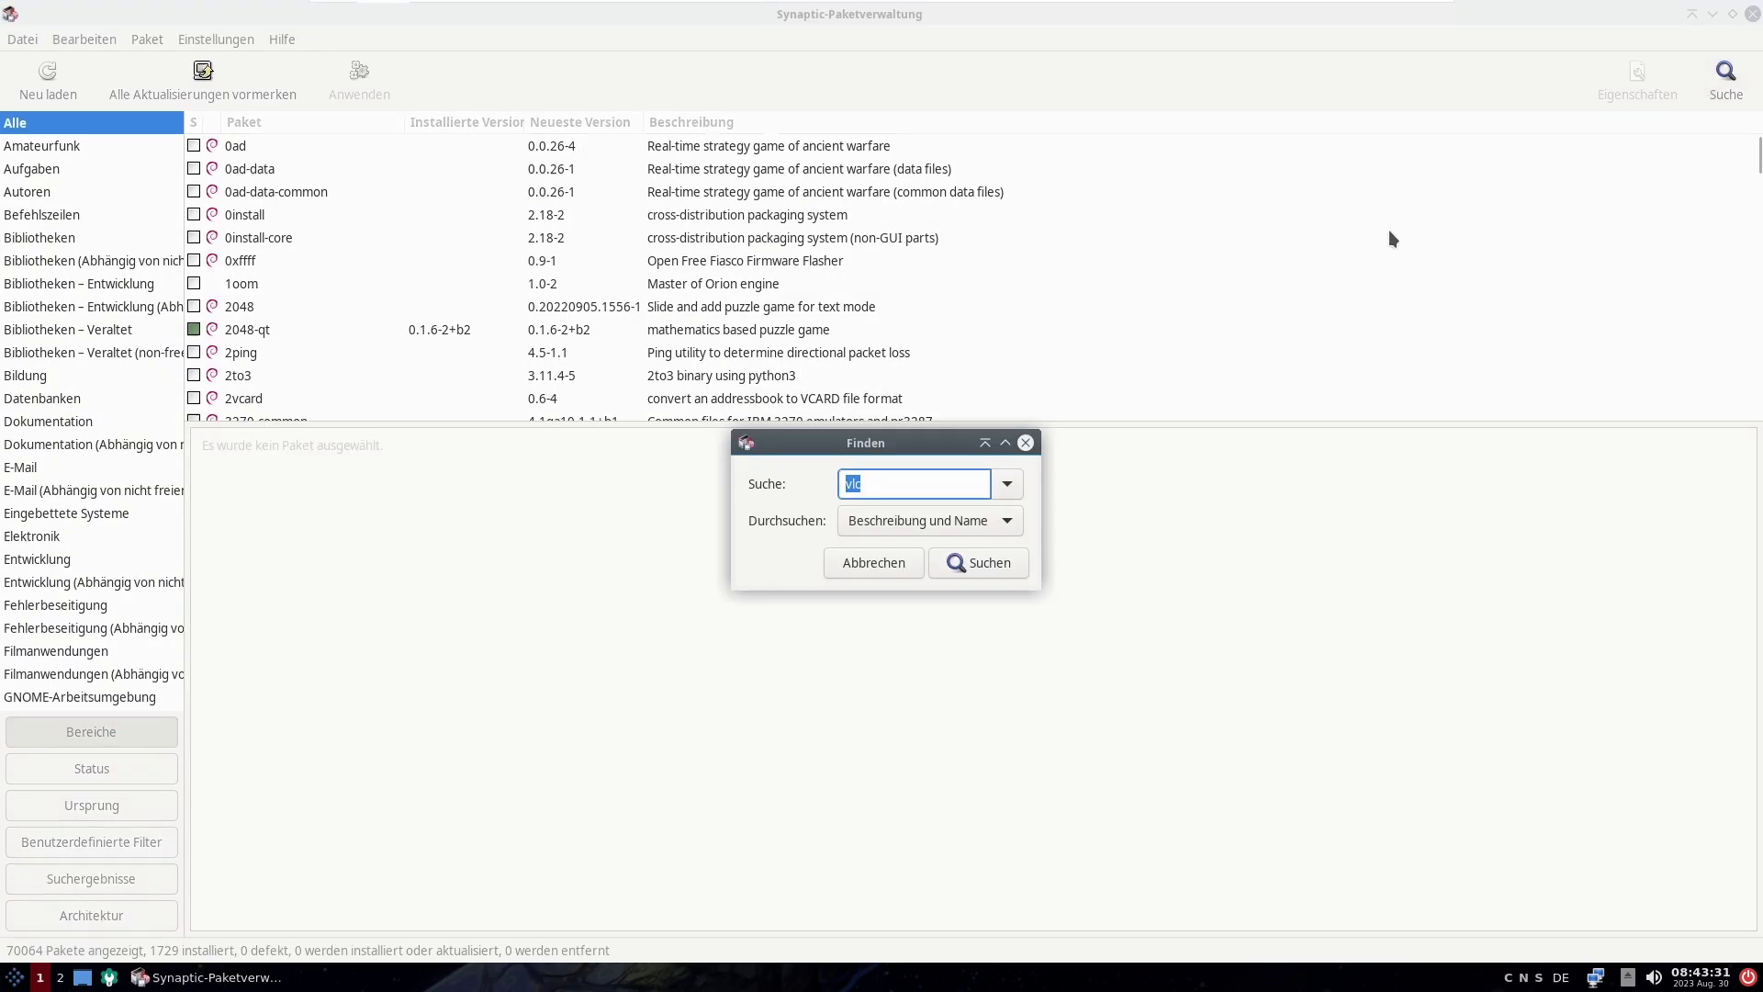
pyautogui.click(1010, 555)
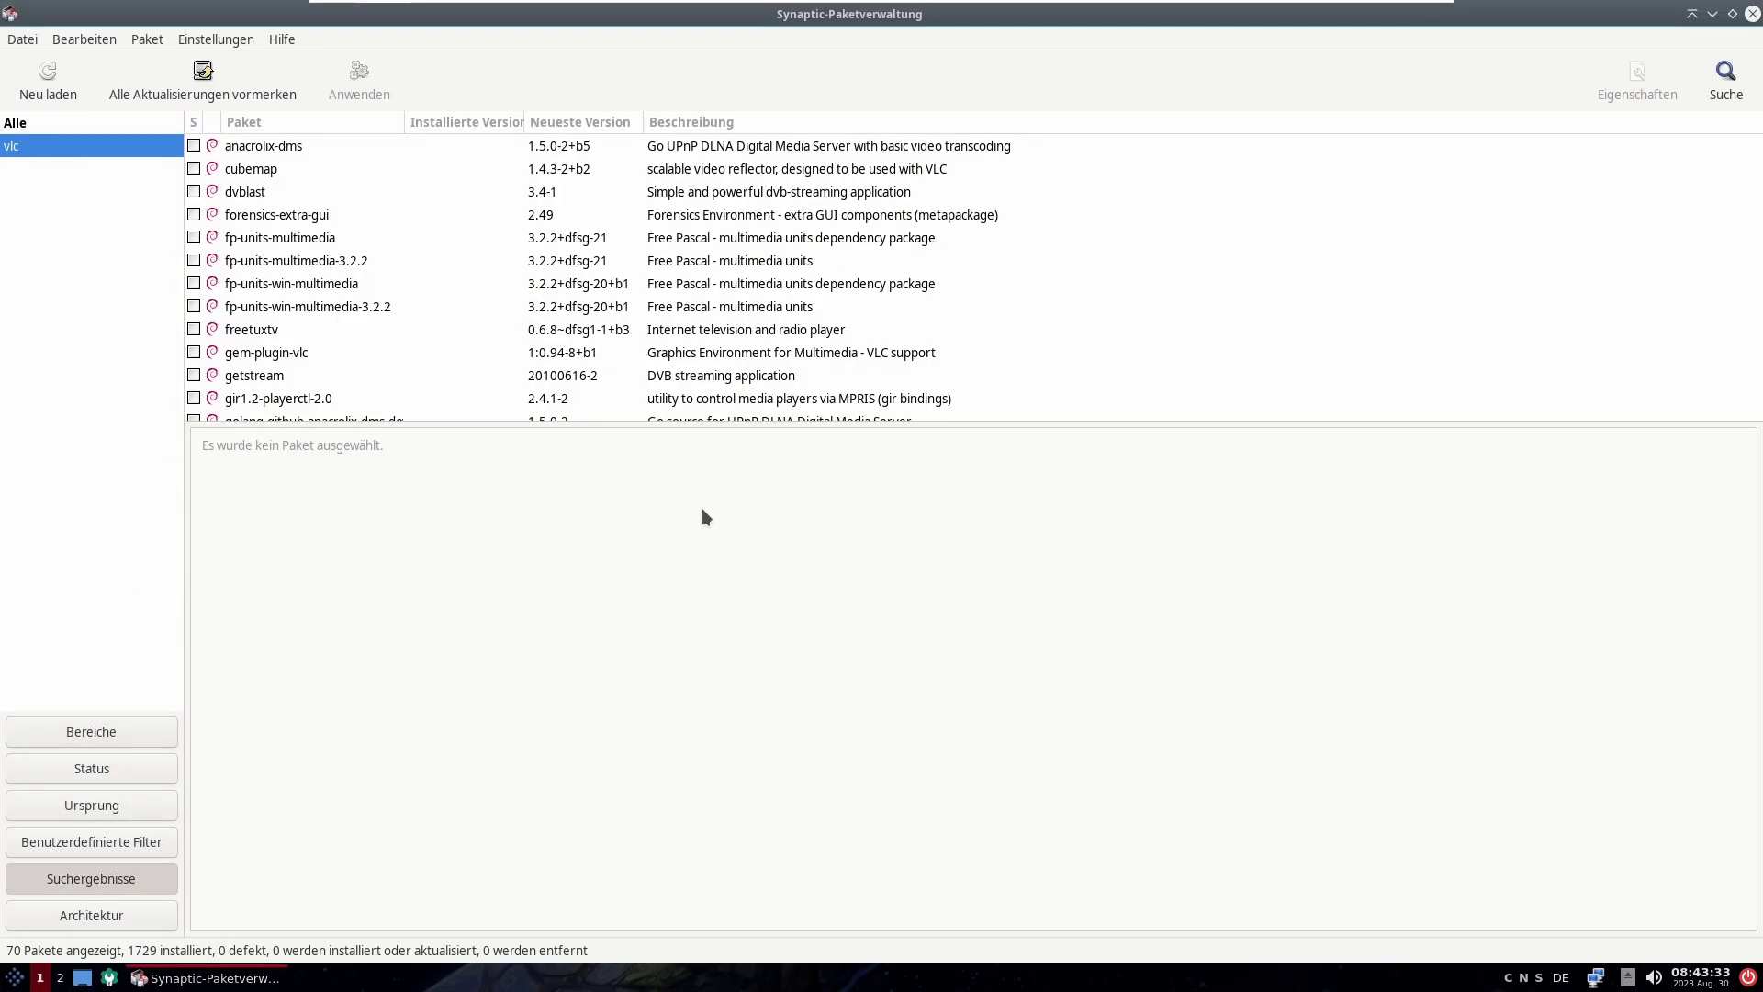
pyautogui.moveTo(1754, 156); pyautogui.dragTo(1755, 360)
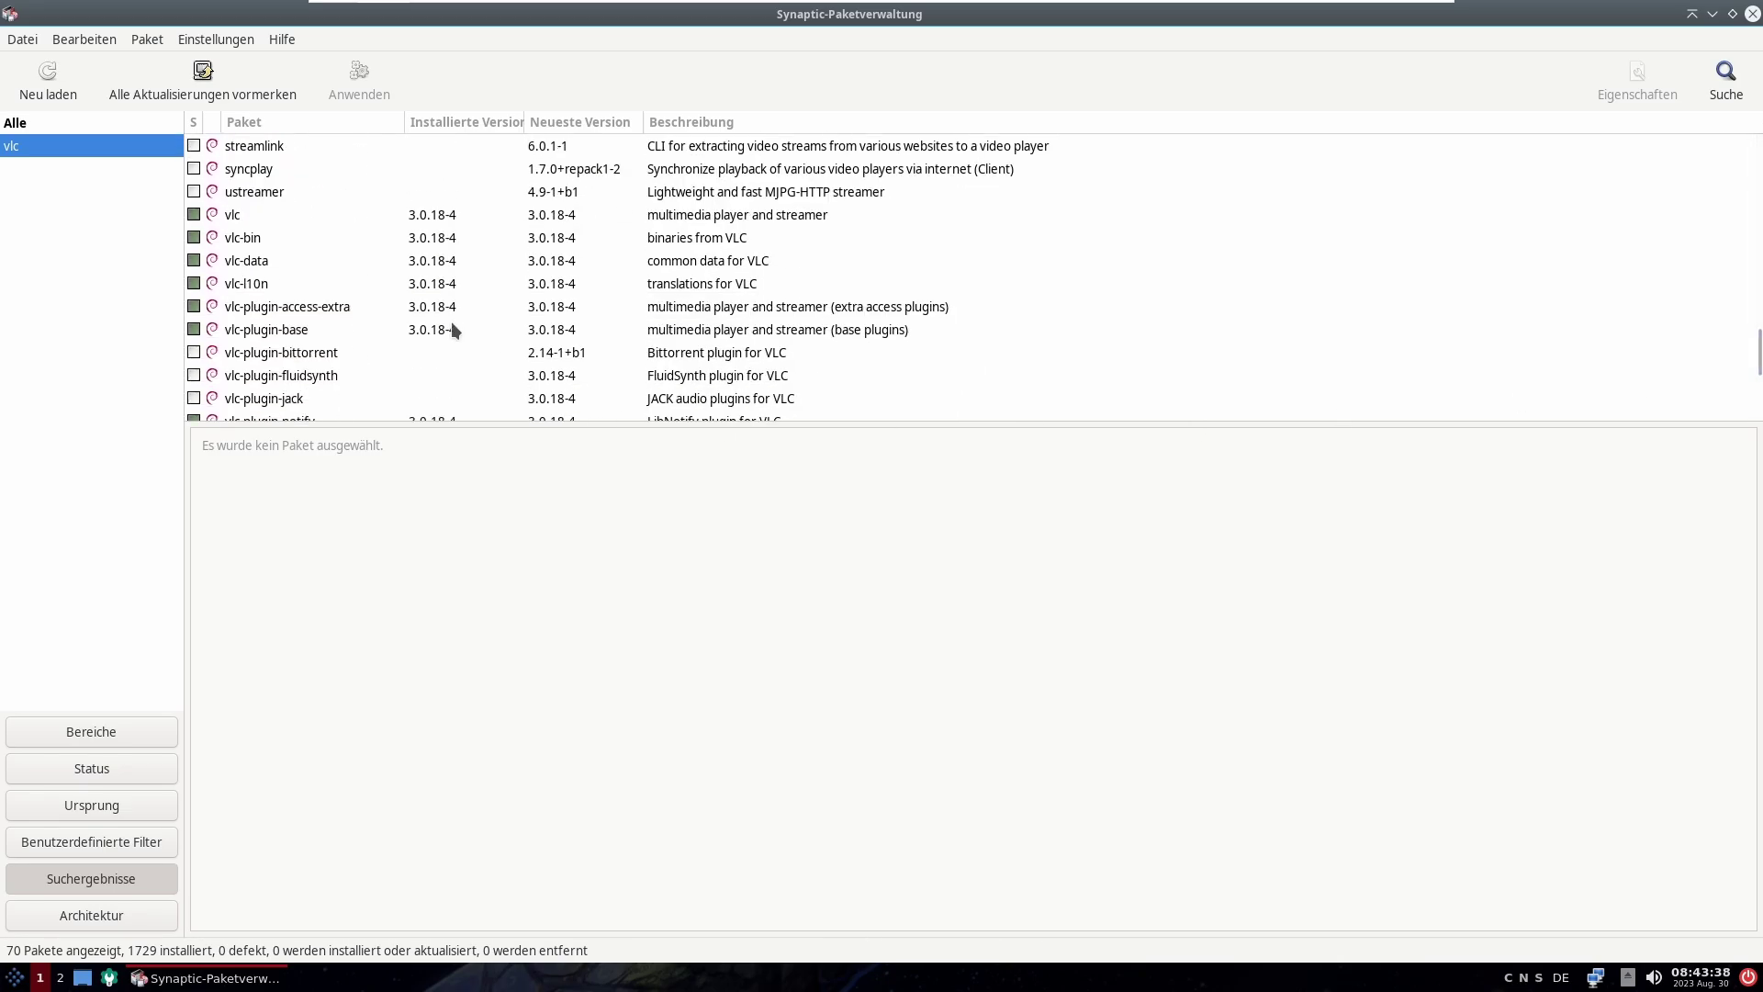
# Step: Mark vlc for removal and apply it, leaving 1728 packages installed
pyautogui.rightClick(197, 214)
pyautogui.click(287, 332)
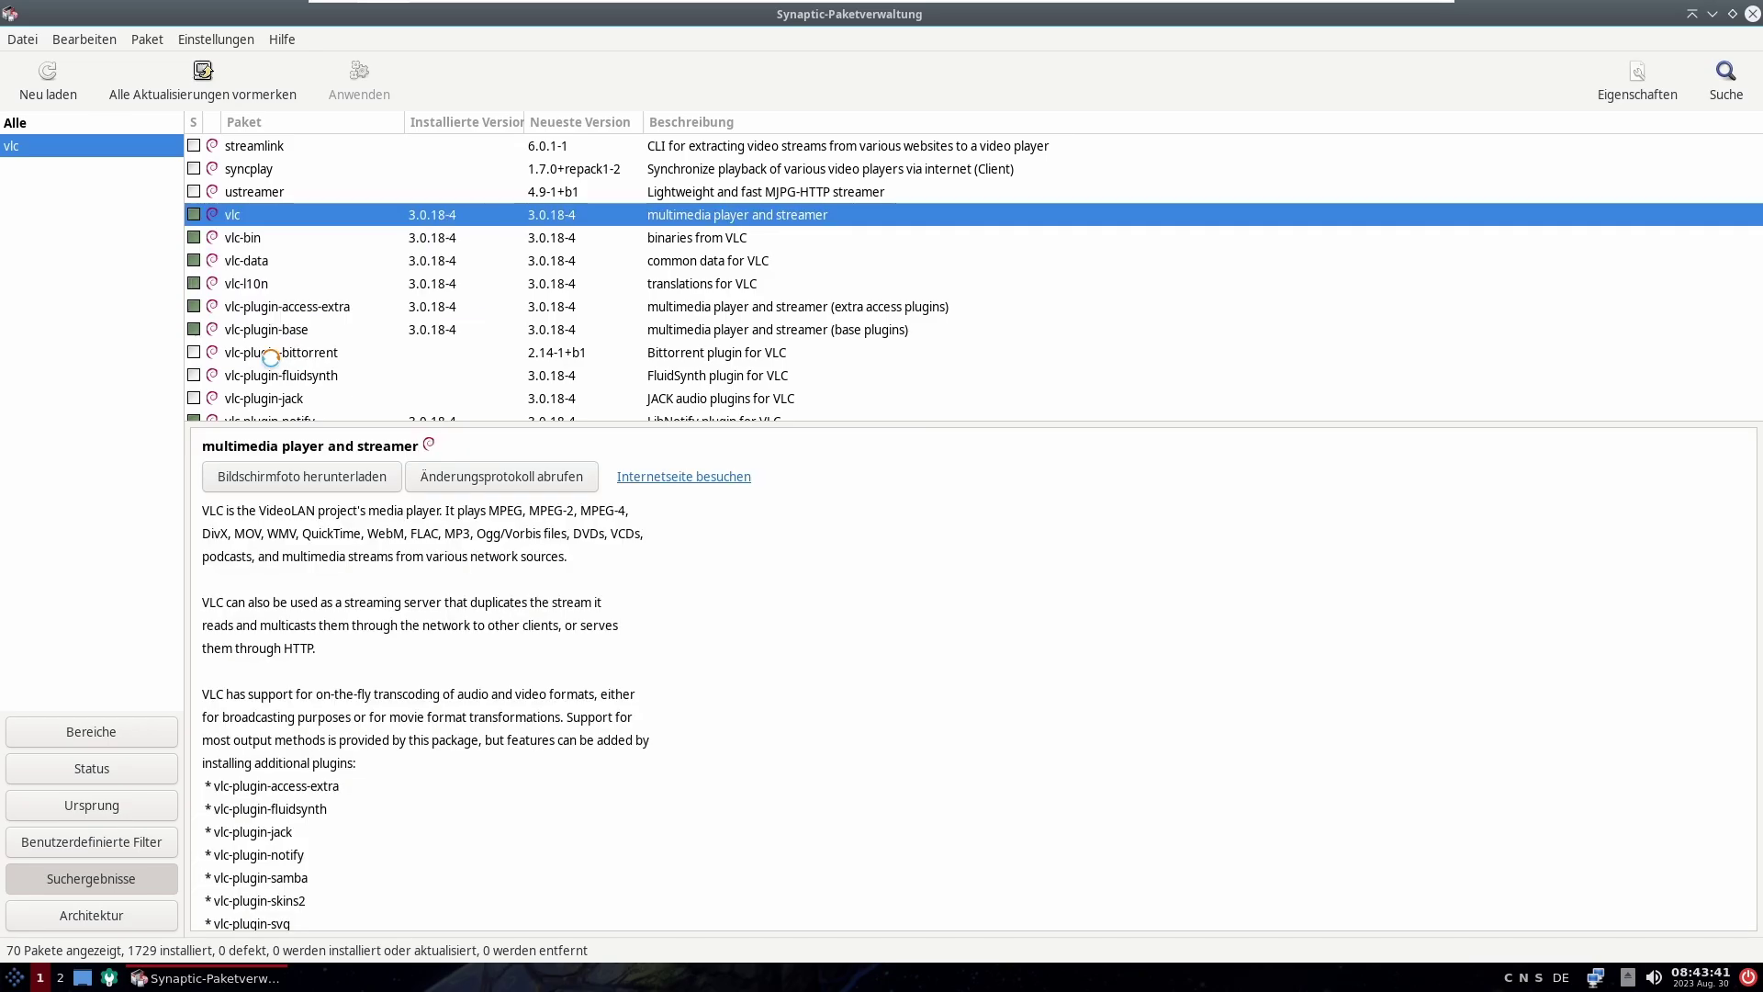
pyautogui.click(209, 80)
pyautogui.click(924, 653)
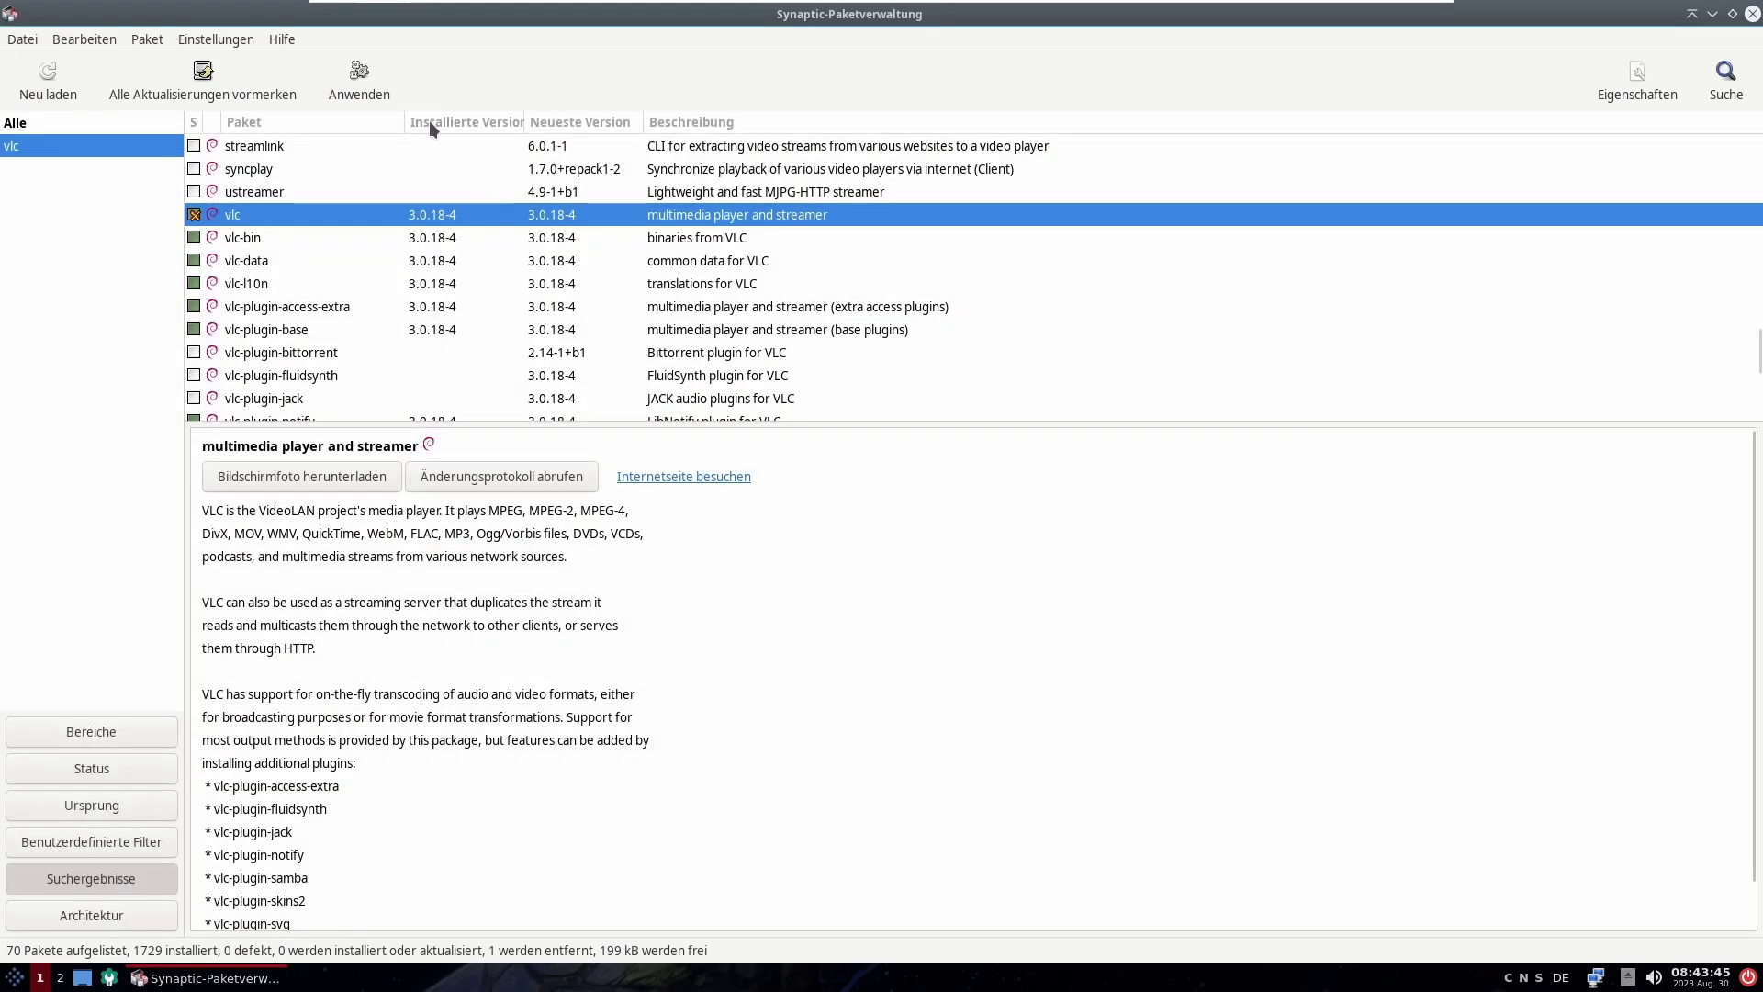
pyautogui.click(382, 94)
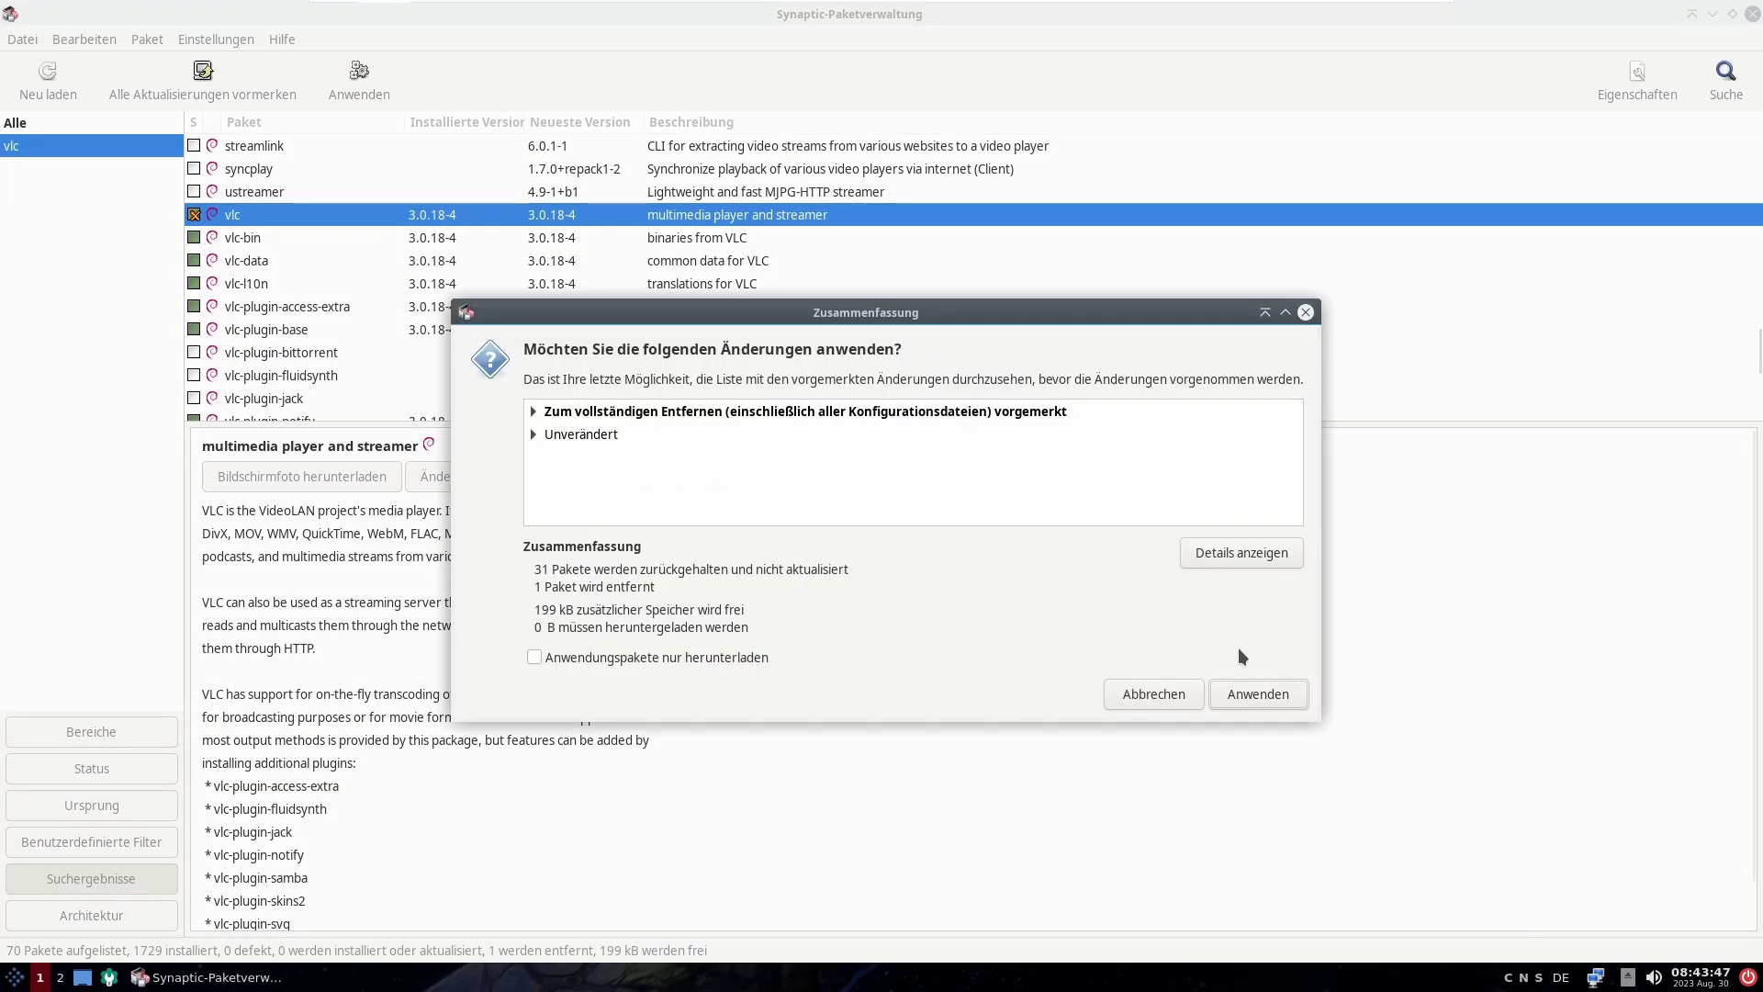
pyautogui.click(1259, 696)
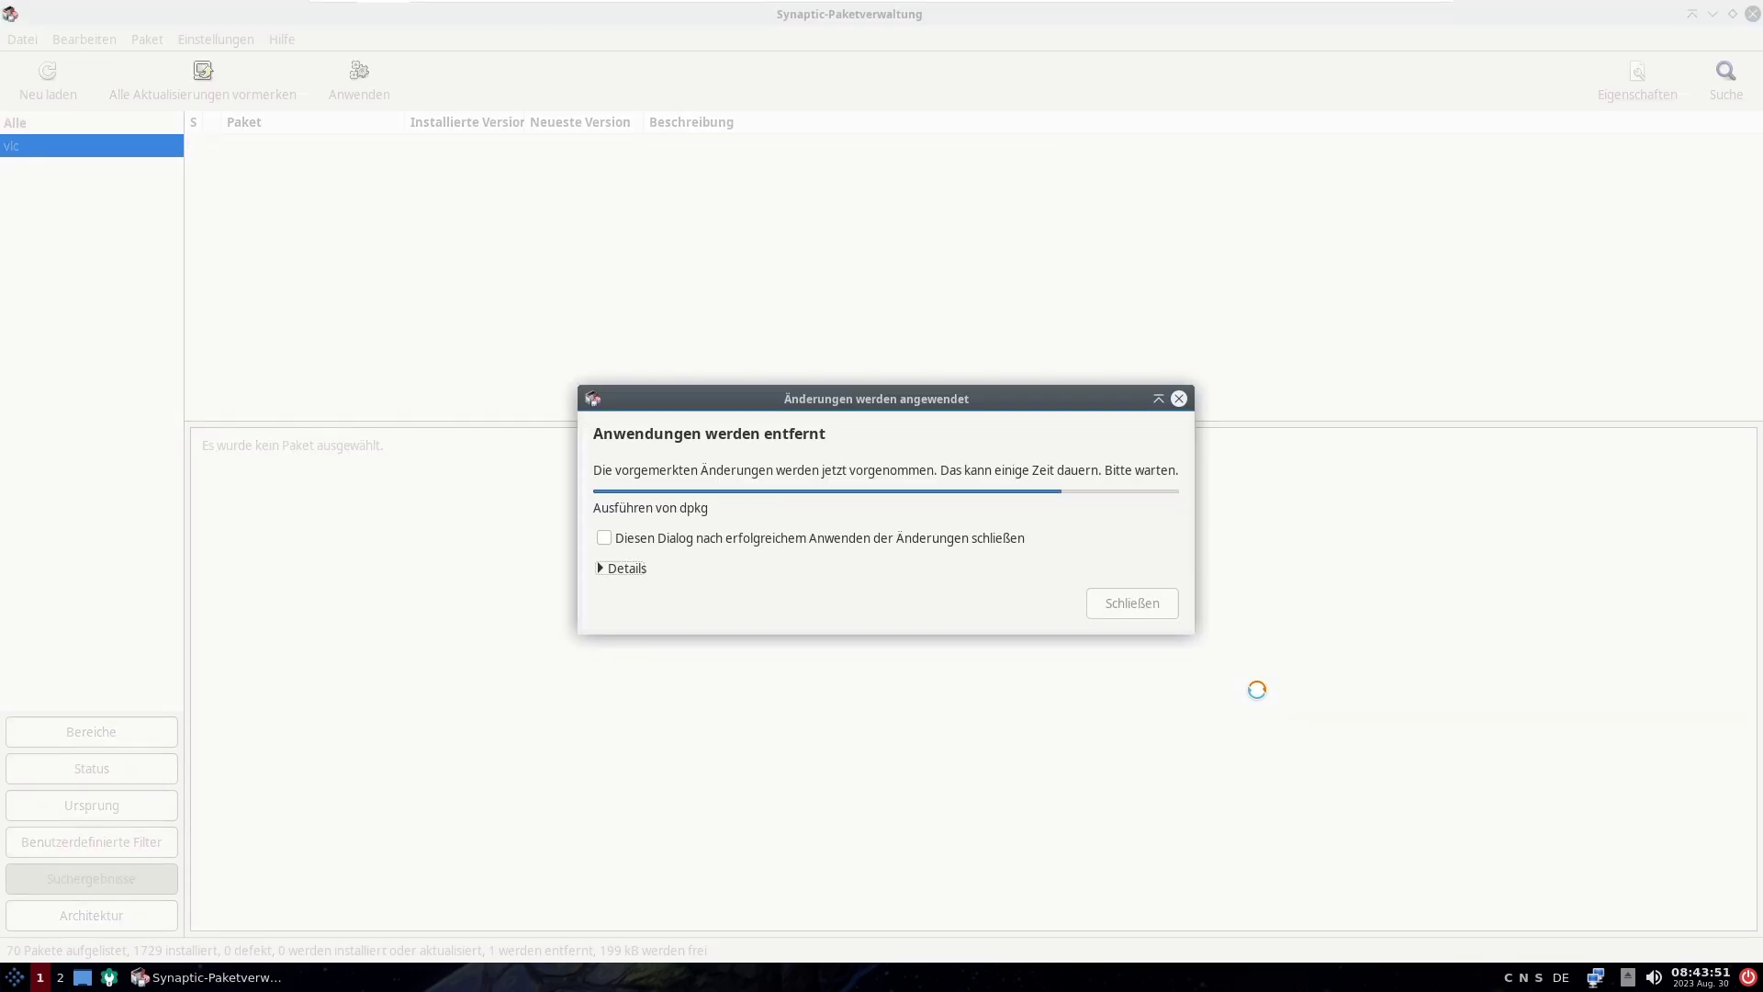
pyautogui.click(1159, 586)
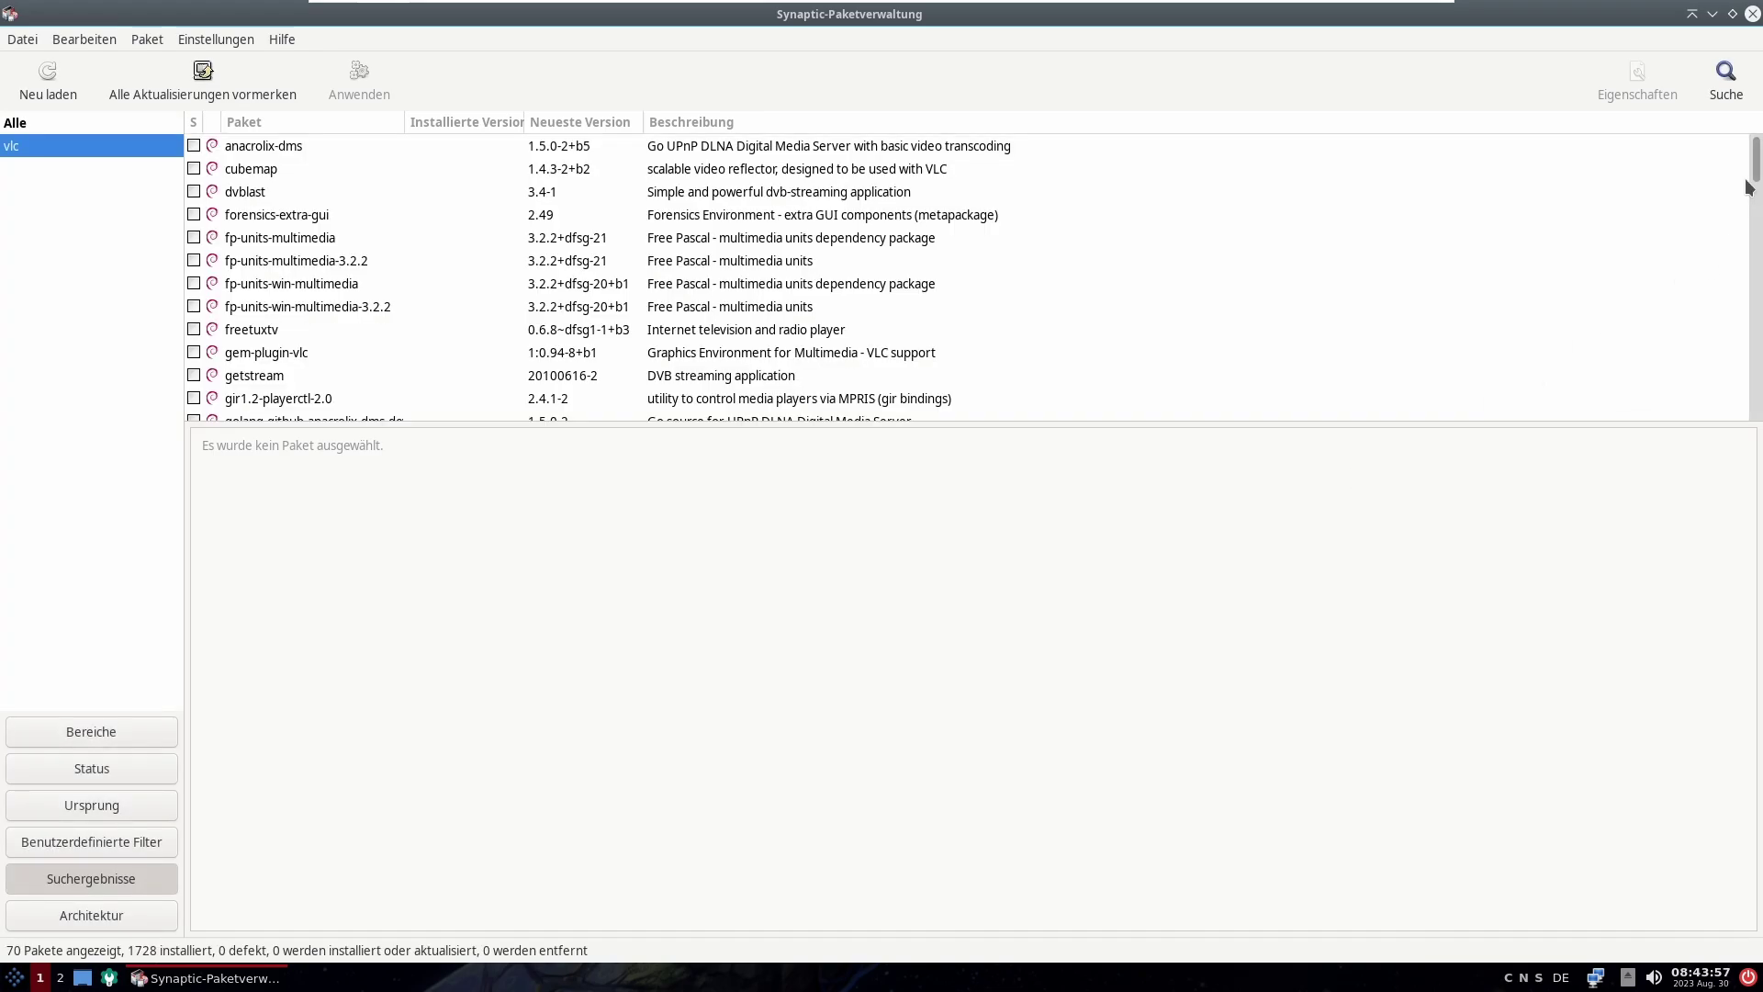
# Step: Mark vlc-bin, vlc-data (with vlc-plugin-base), vlc-l10n and vlc-plugin-access-extra for complete removal
pyautogui.moveTo(1756, 184); pyautogui.dragTo(1739, 342)
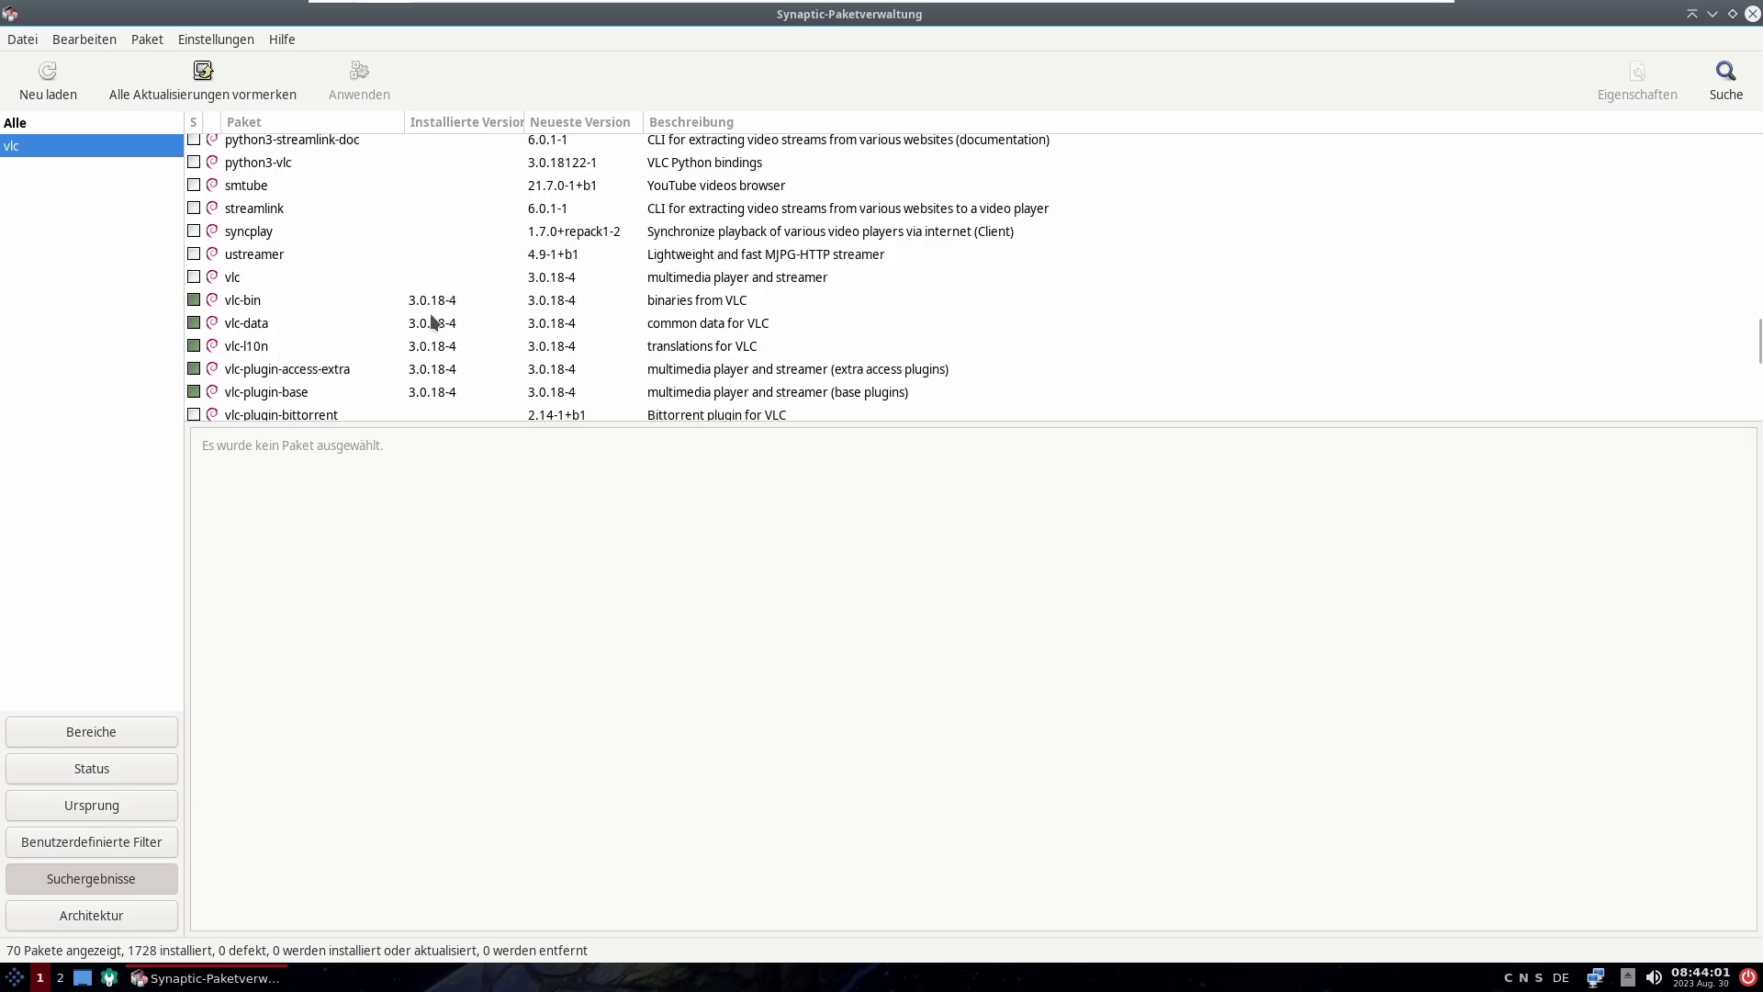
pyautogui.rightClick(202, 299)
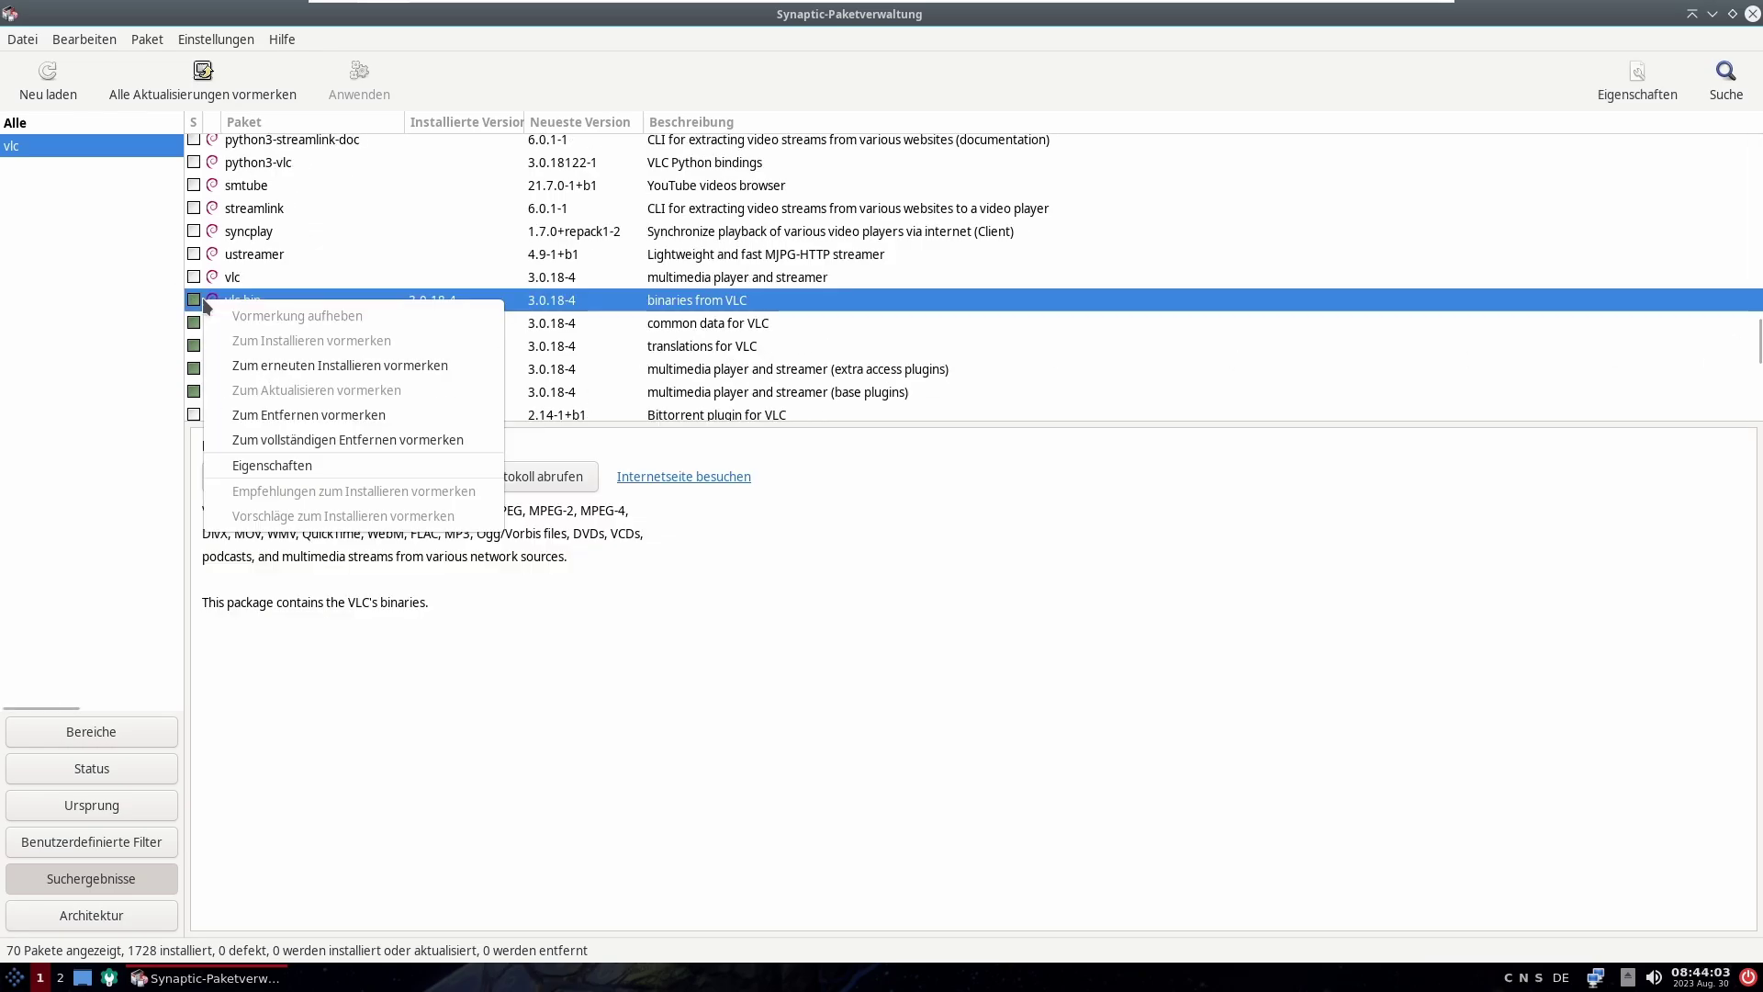
pyautogui.click(283, 443)
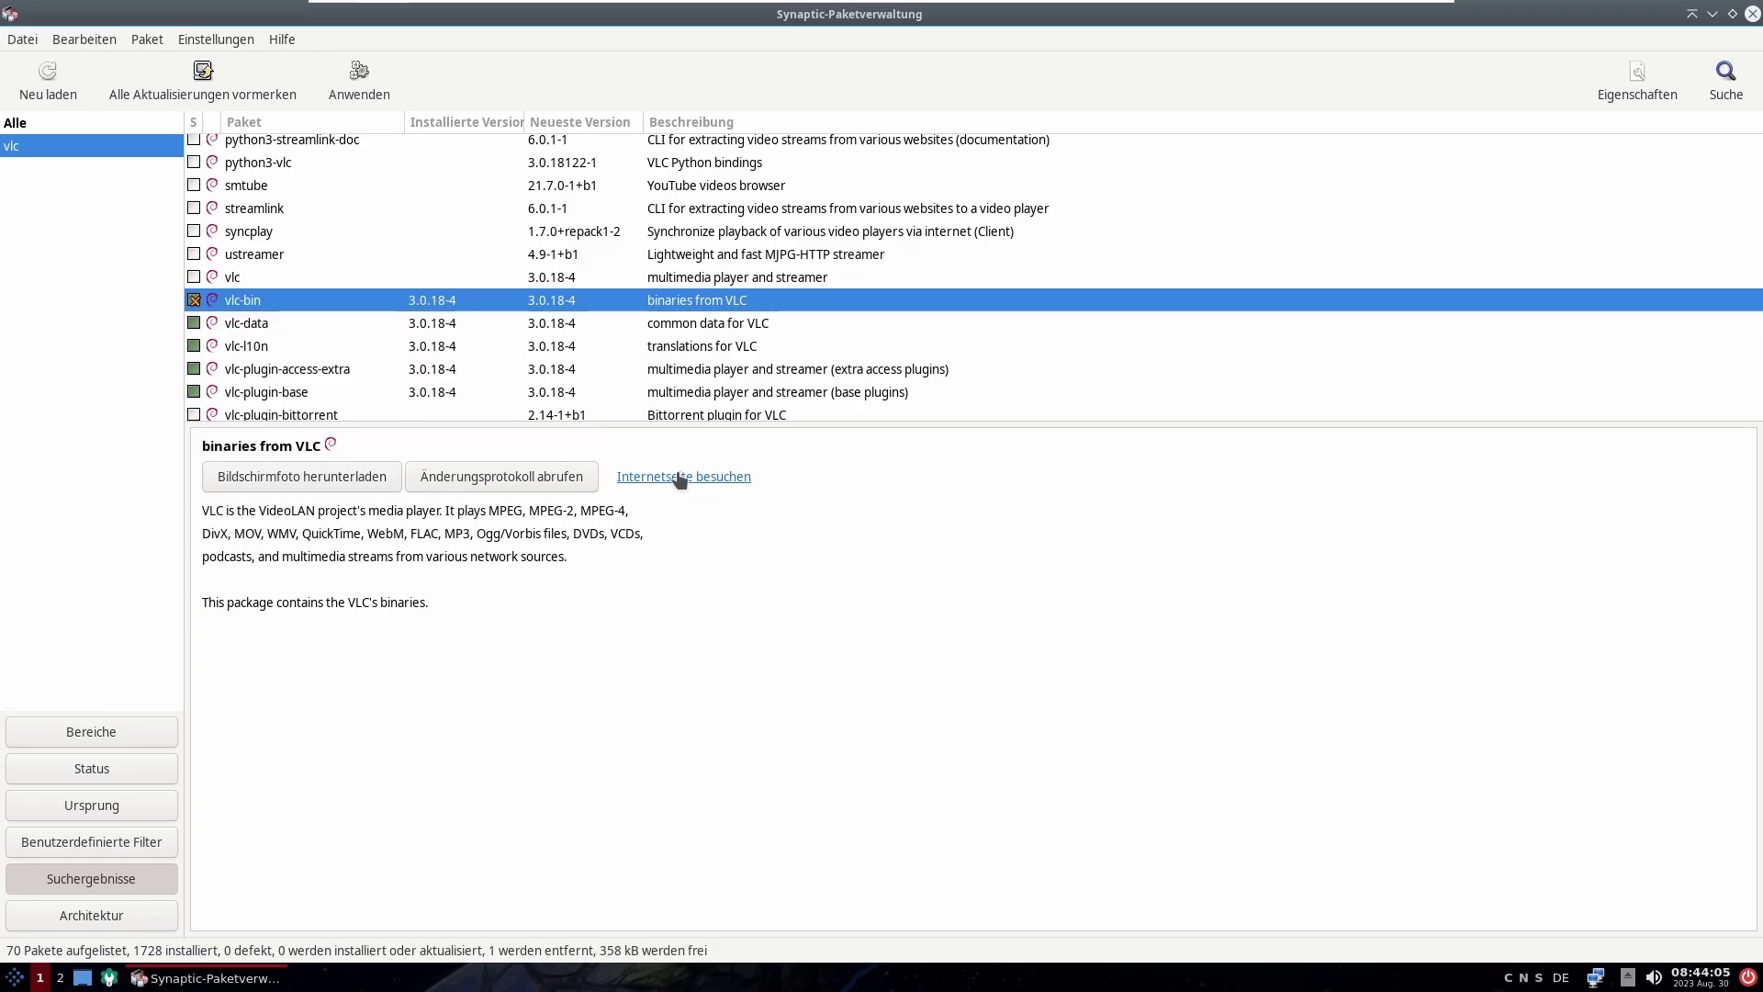
pyautogui.rightClick(242, 333)
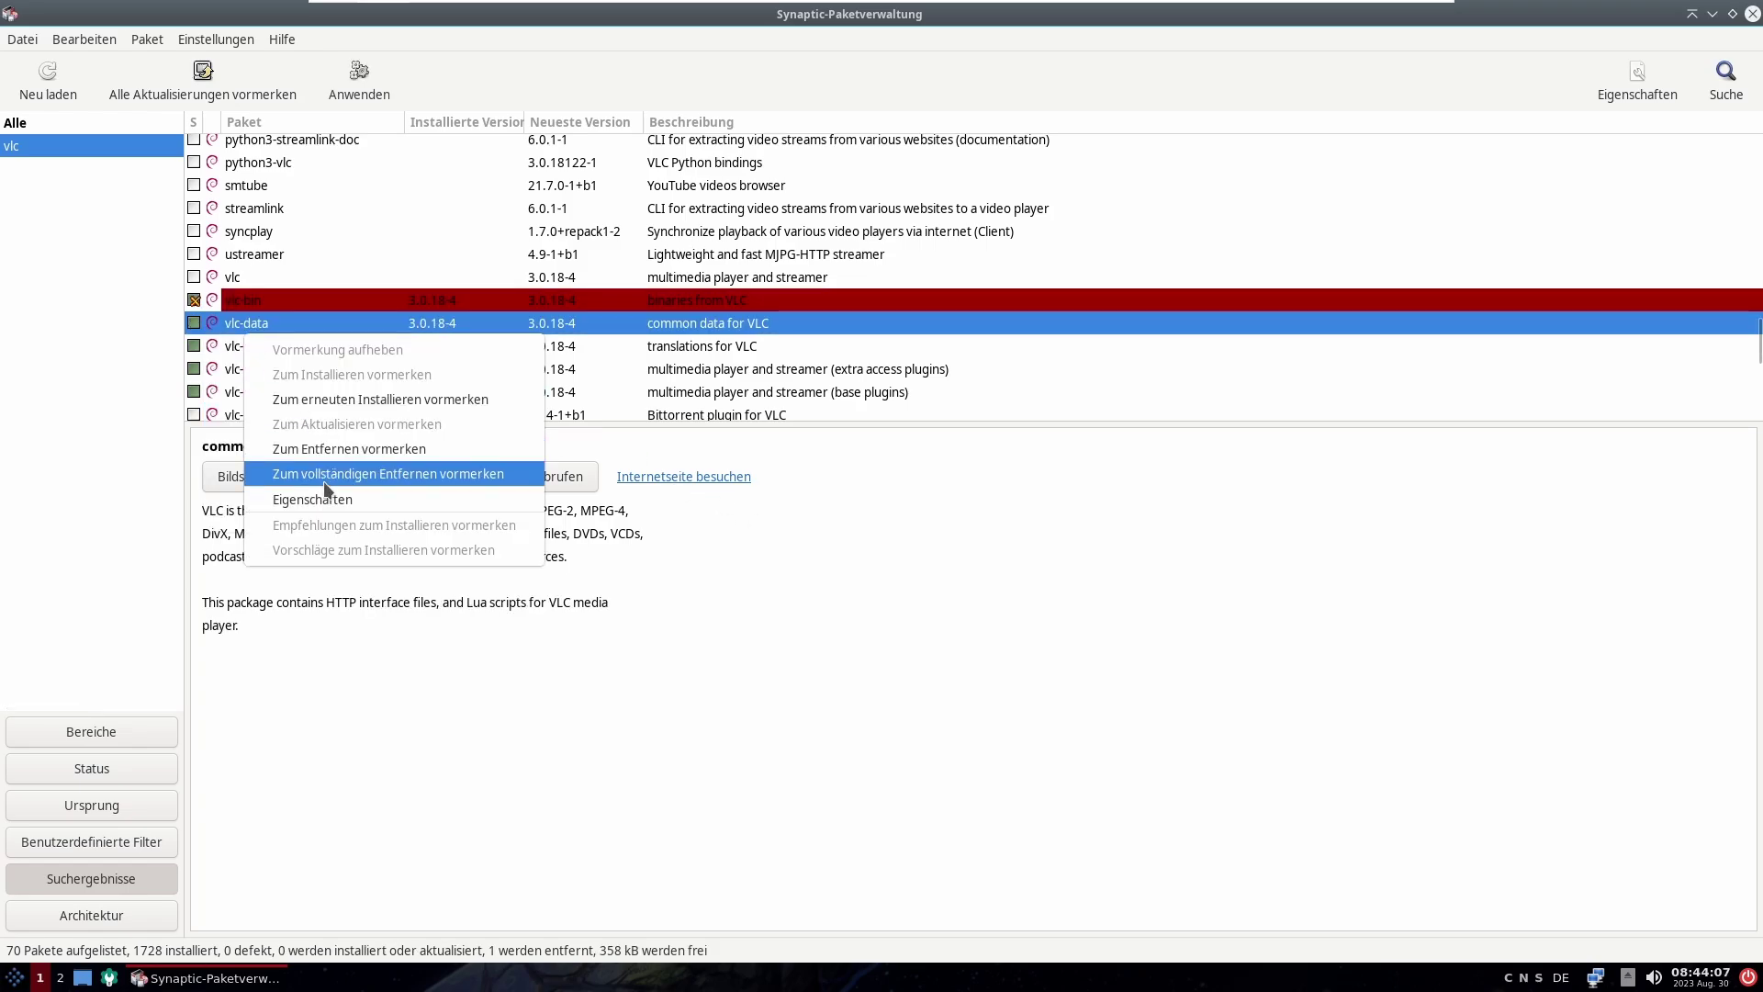
pyautogui.click(386, 473)
pyautogui.click(1033, 658)
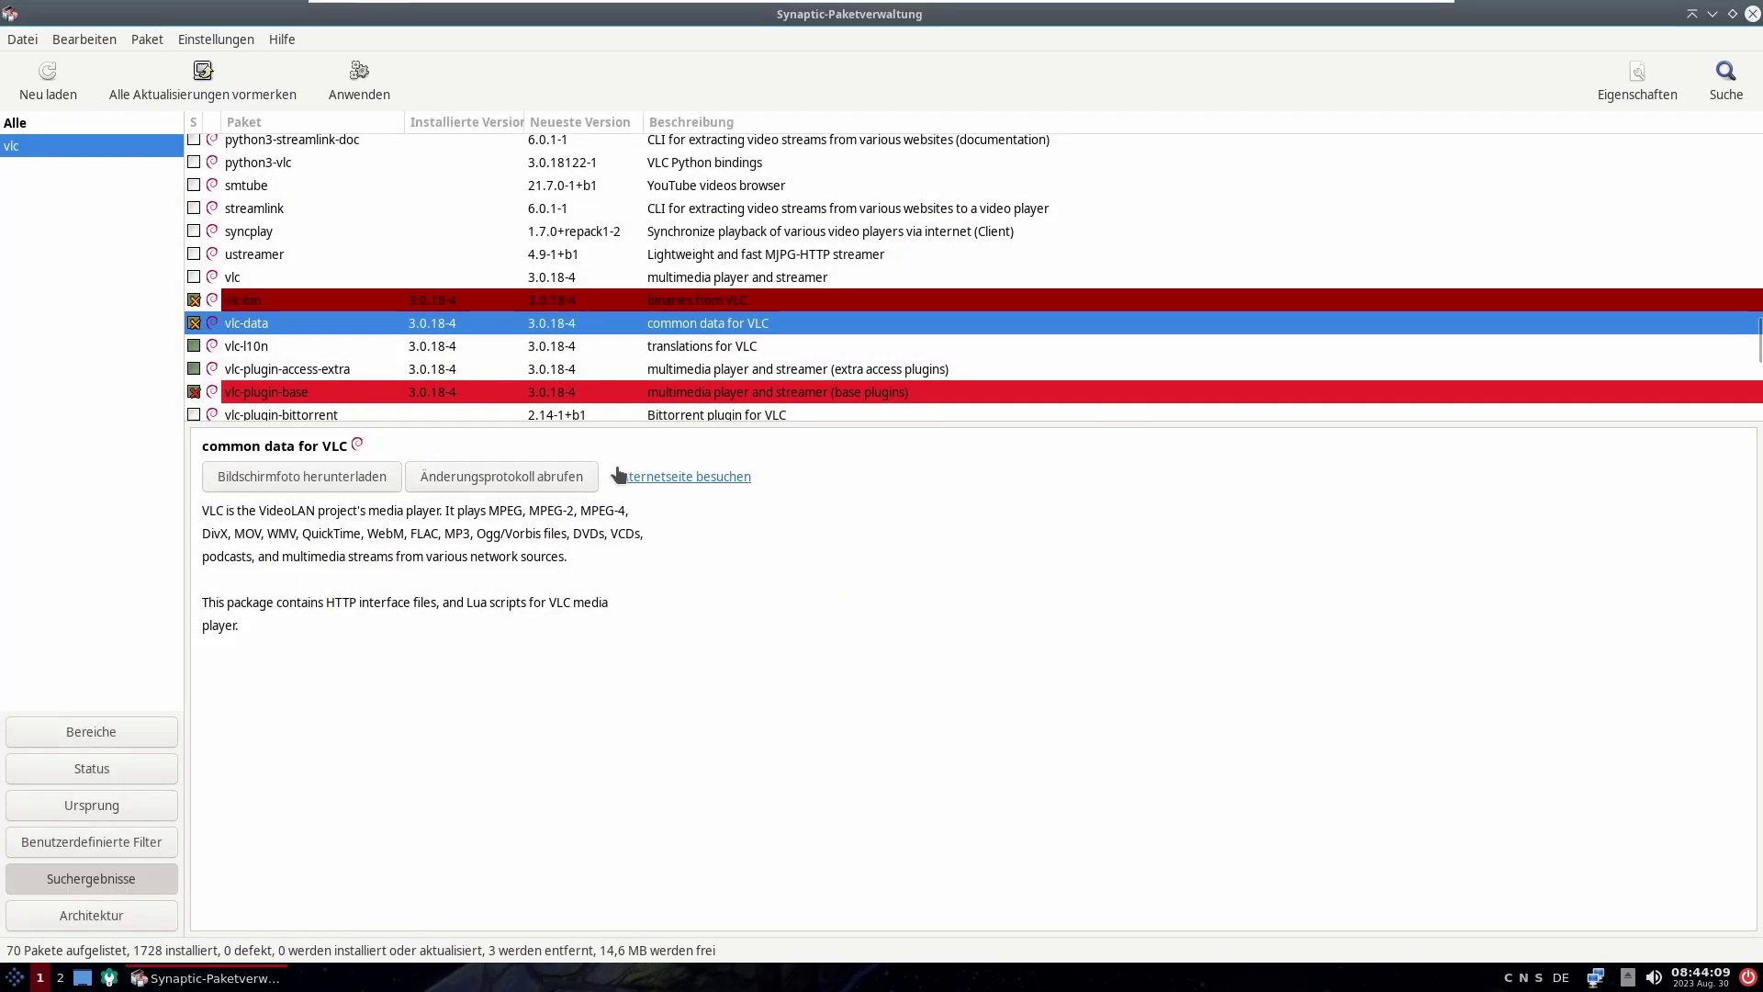
pyautogui.rightClick(435, 356)
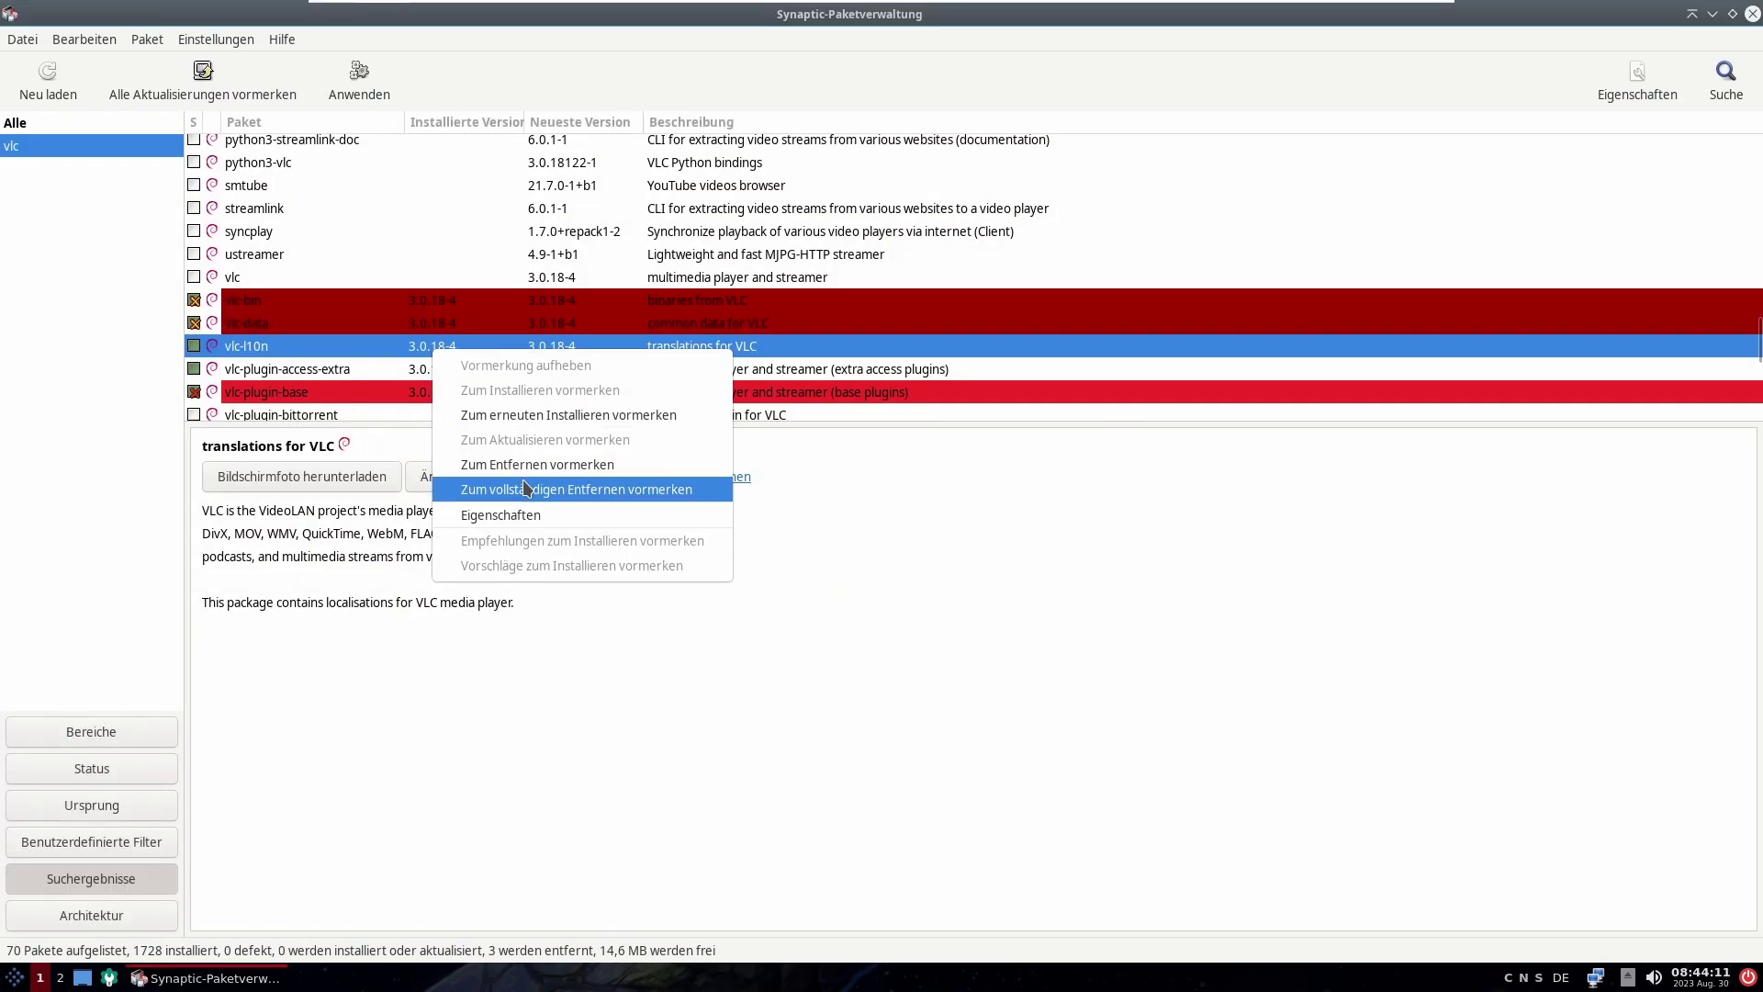
pyautogui.click(523, 487)
pyautogui.rightClick(595, 368)
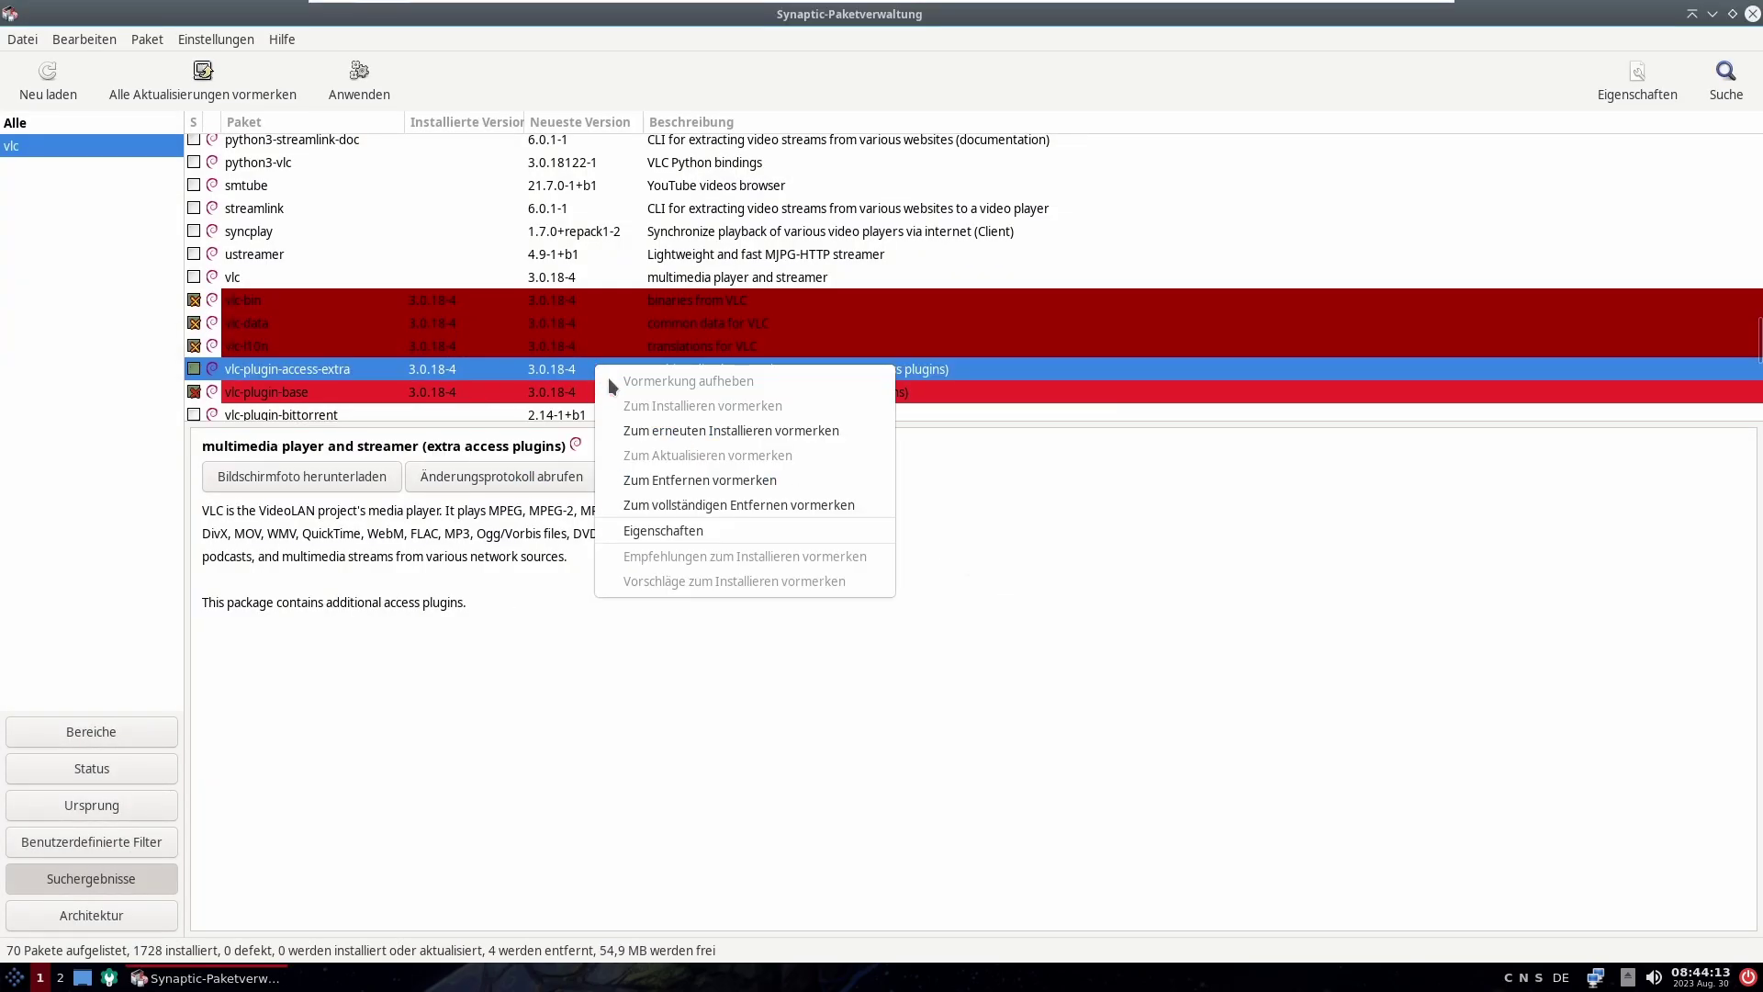
pyautogui.click(702, 481)
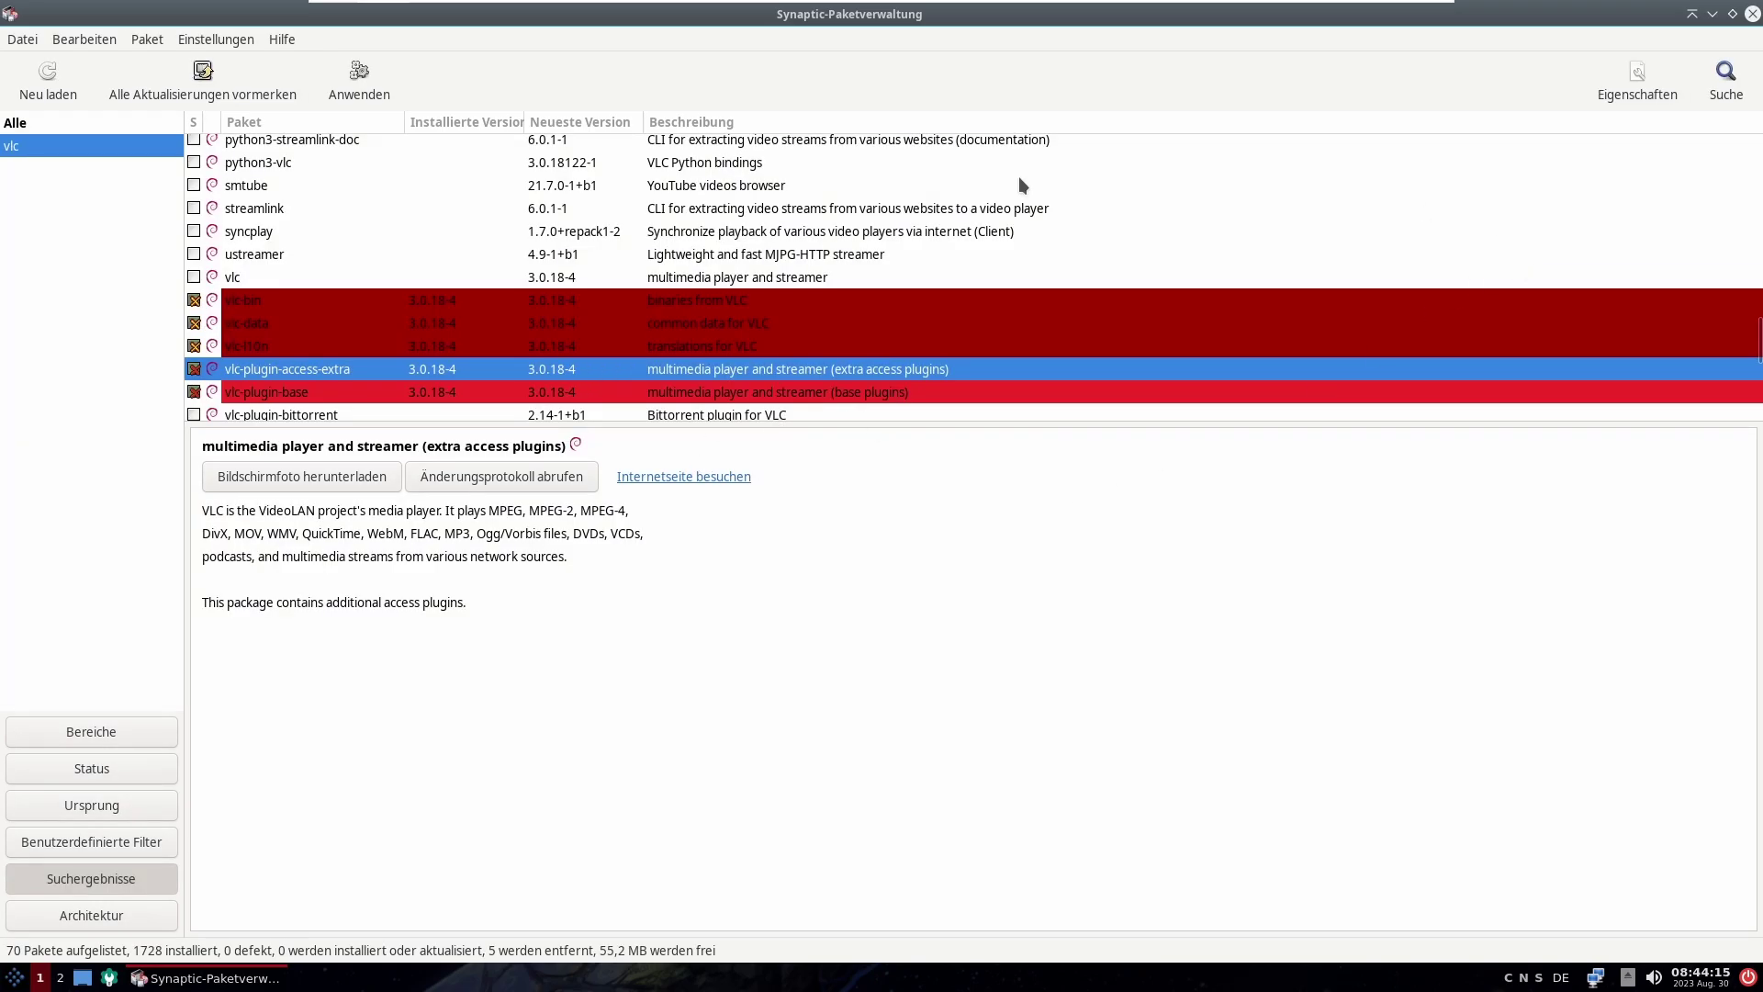
# Step: Apply the complete removals, bringing the installed count down to 1723
pyautogui.click(359, 80)
pyautogui.click(1257, 693)
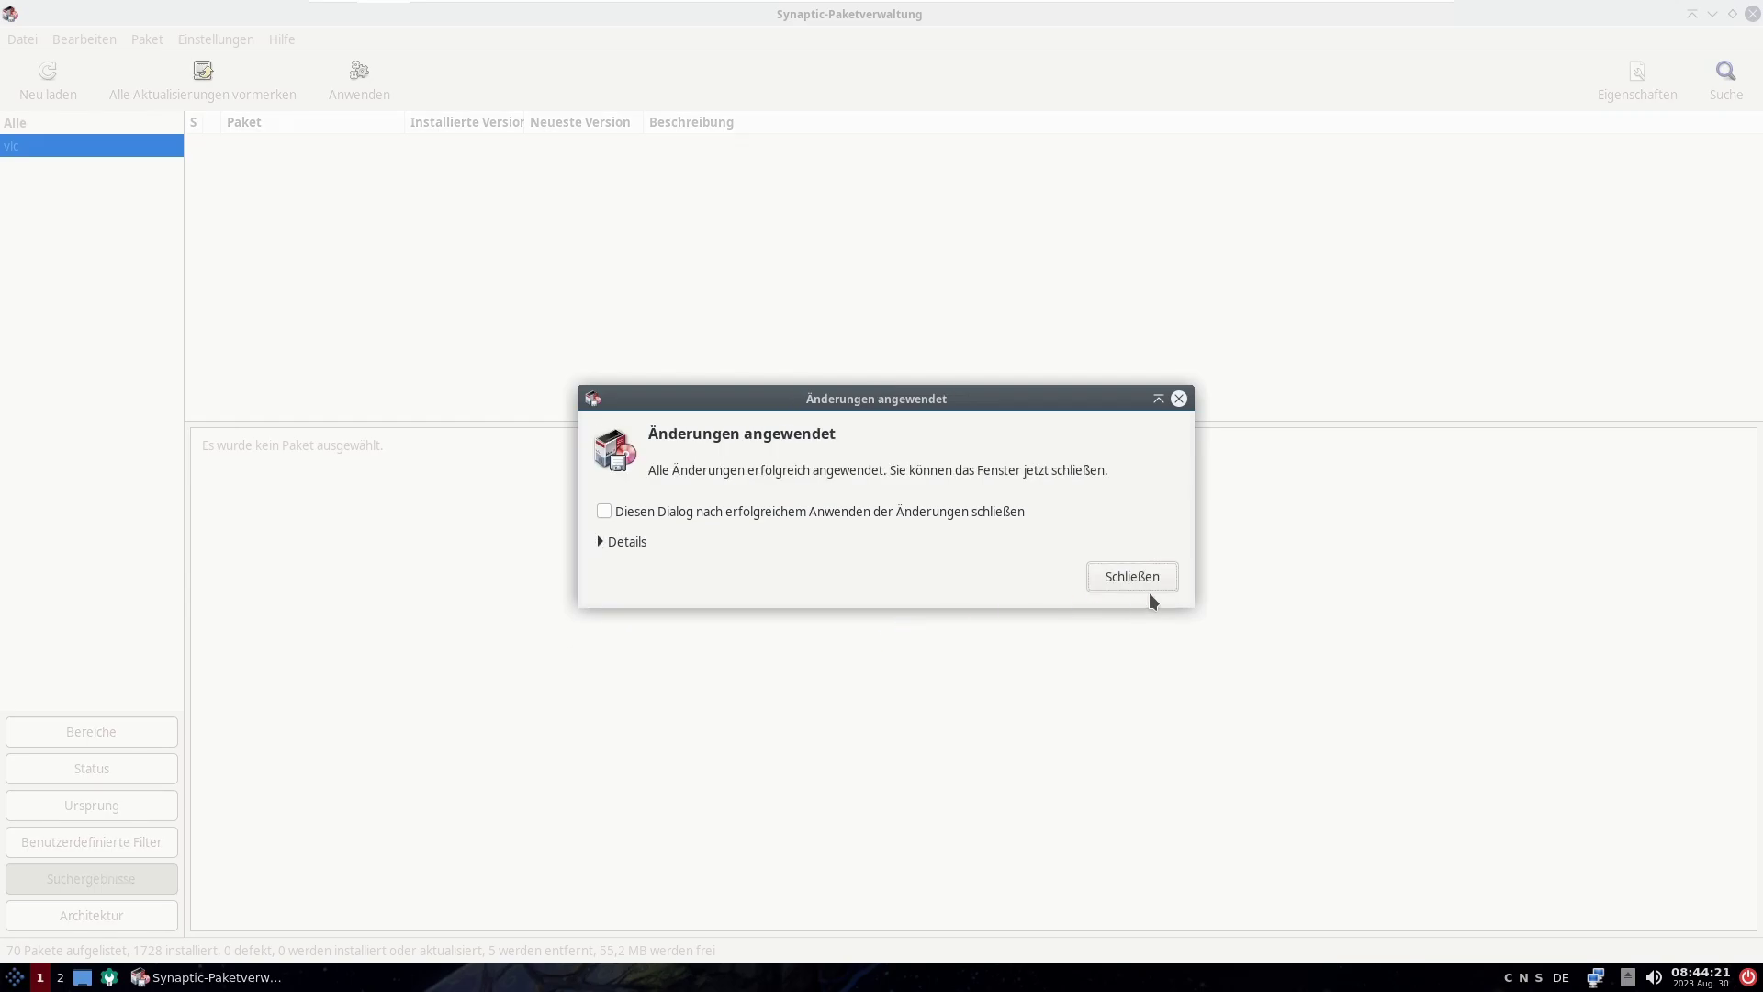
pyautogui.click(1149, 595)
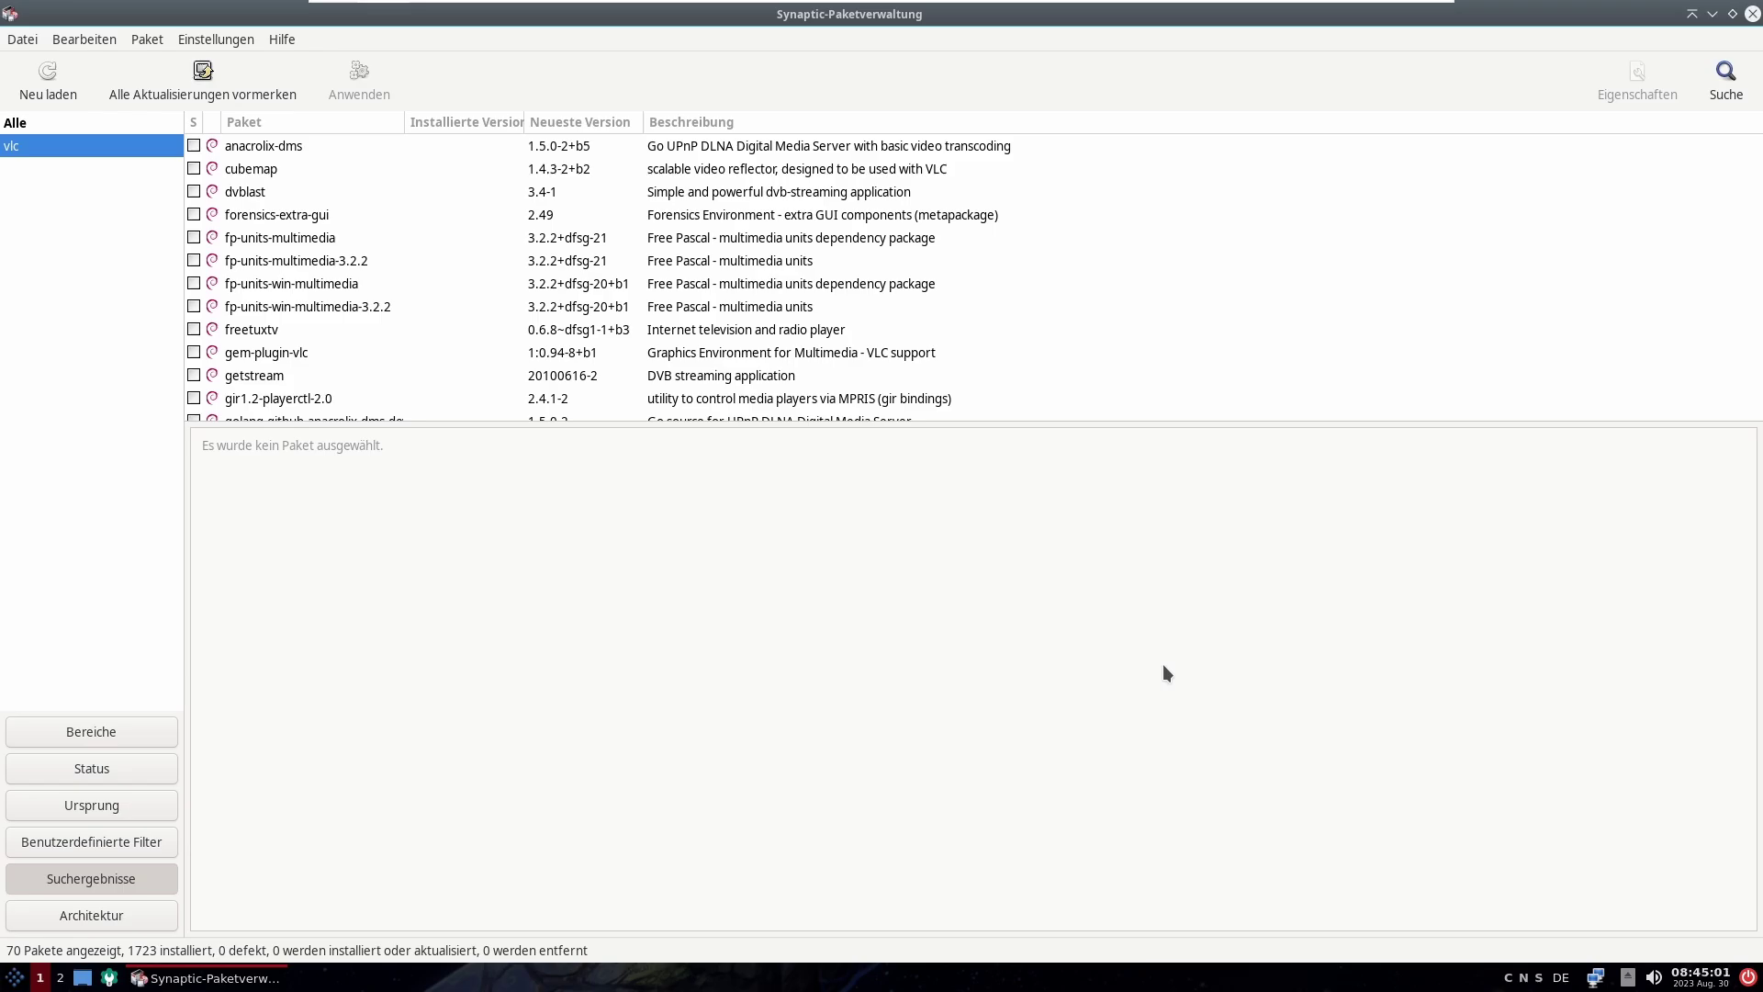
pyautogui.click(194, 41)
pyautogui.click(230, 83)
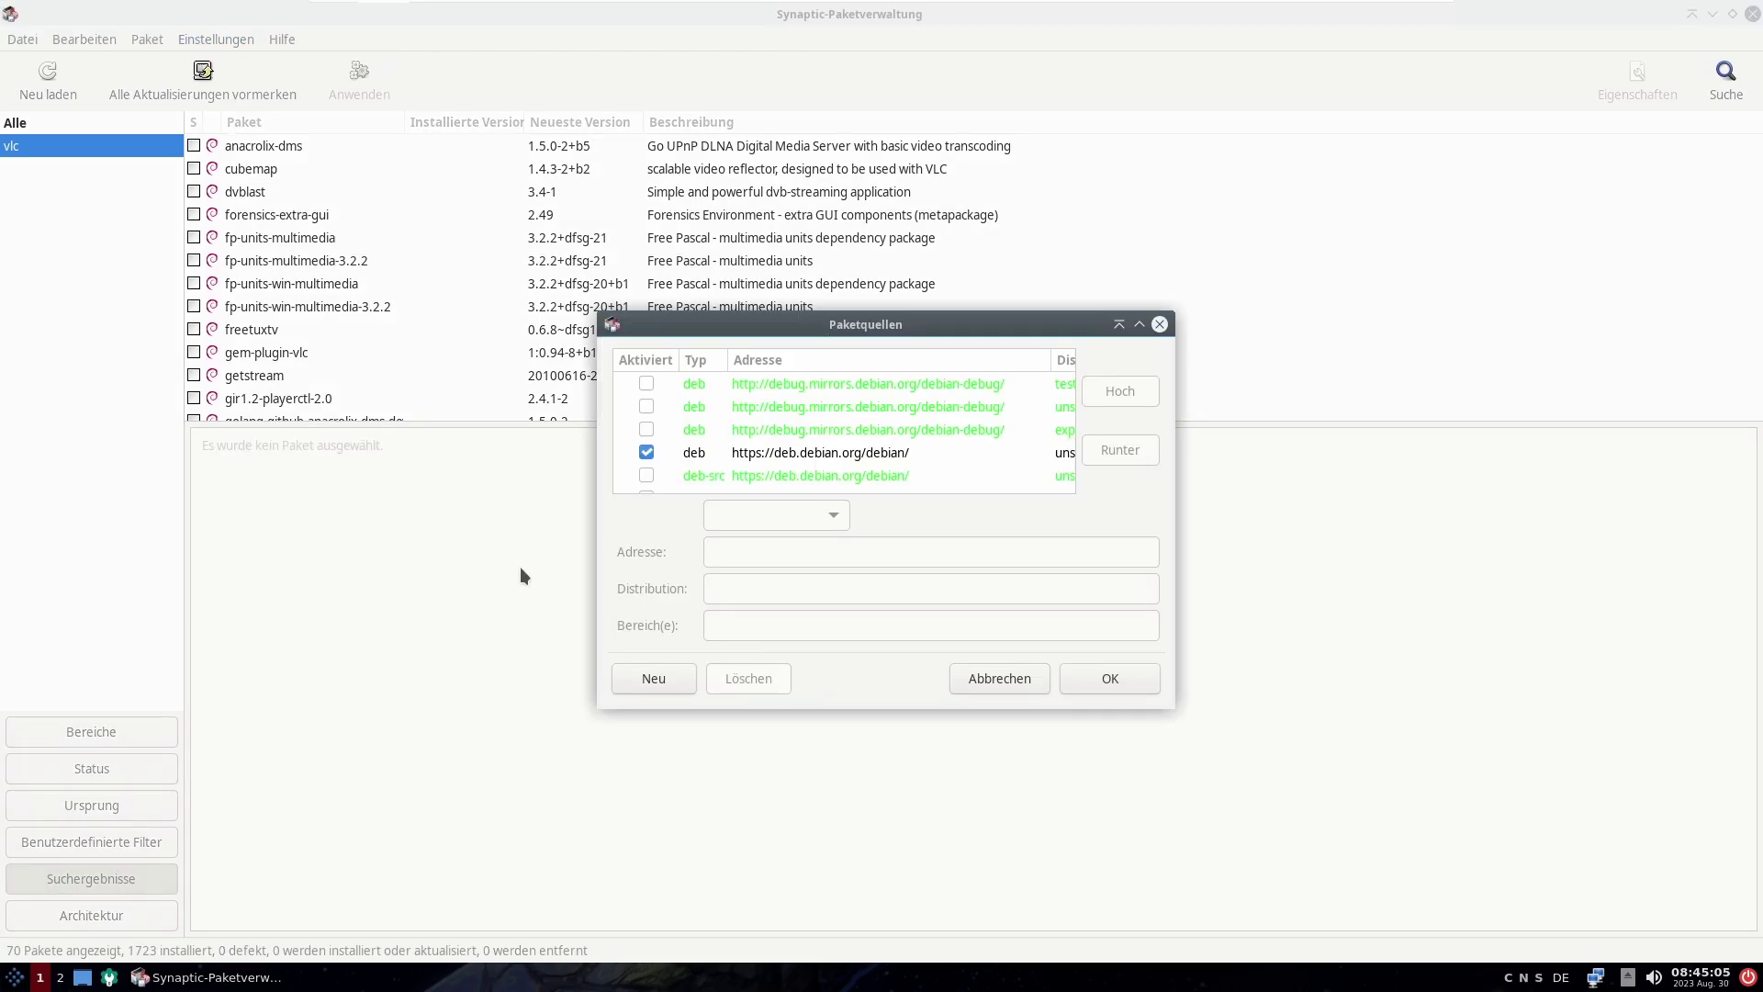
pyautogui.moveTo(833, 334); pyautogui.dragTo(879, 345)
pyautogui.doubleClick(880, 345)
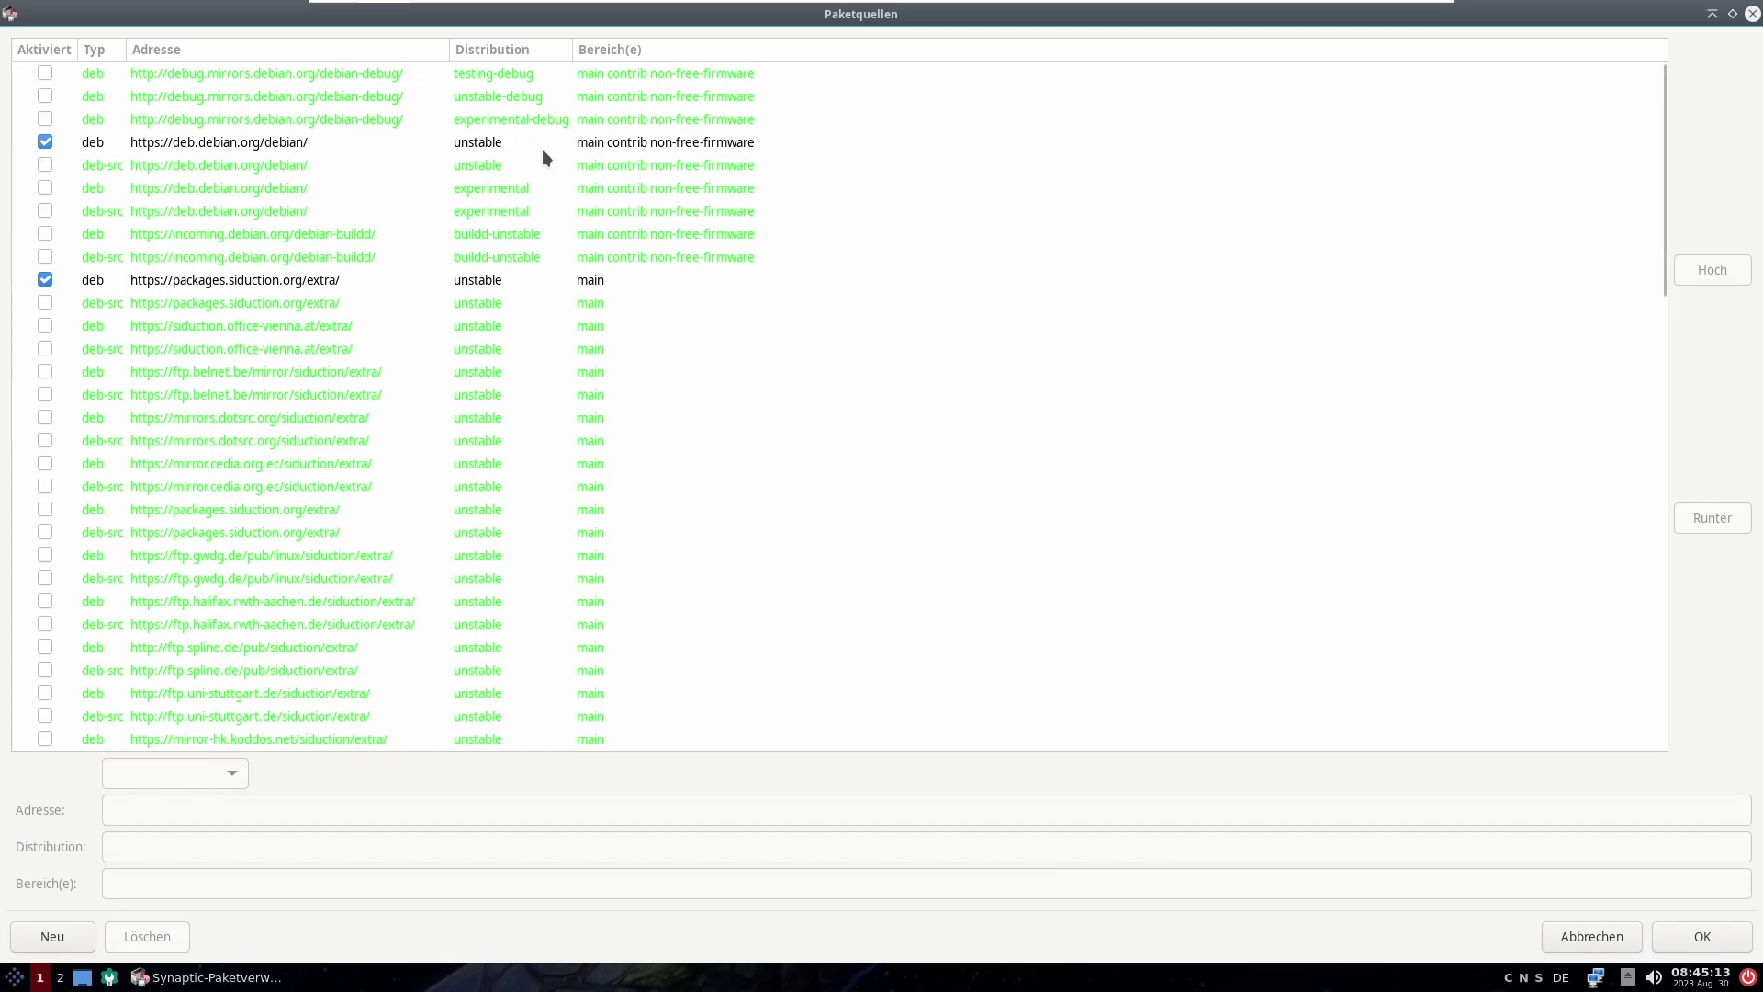
pyautogui.click(422, 143)
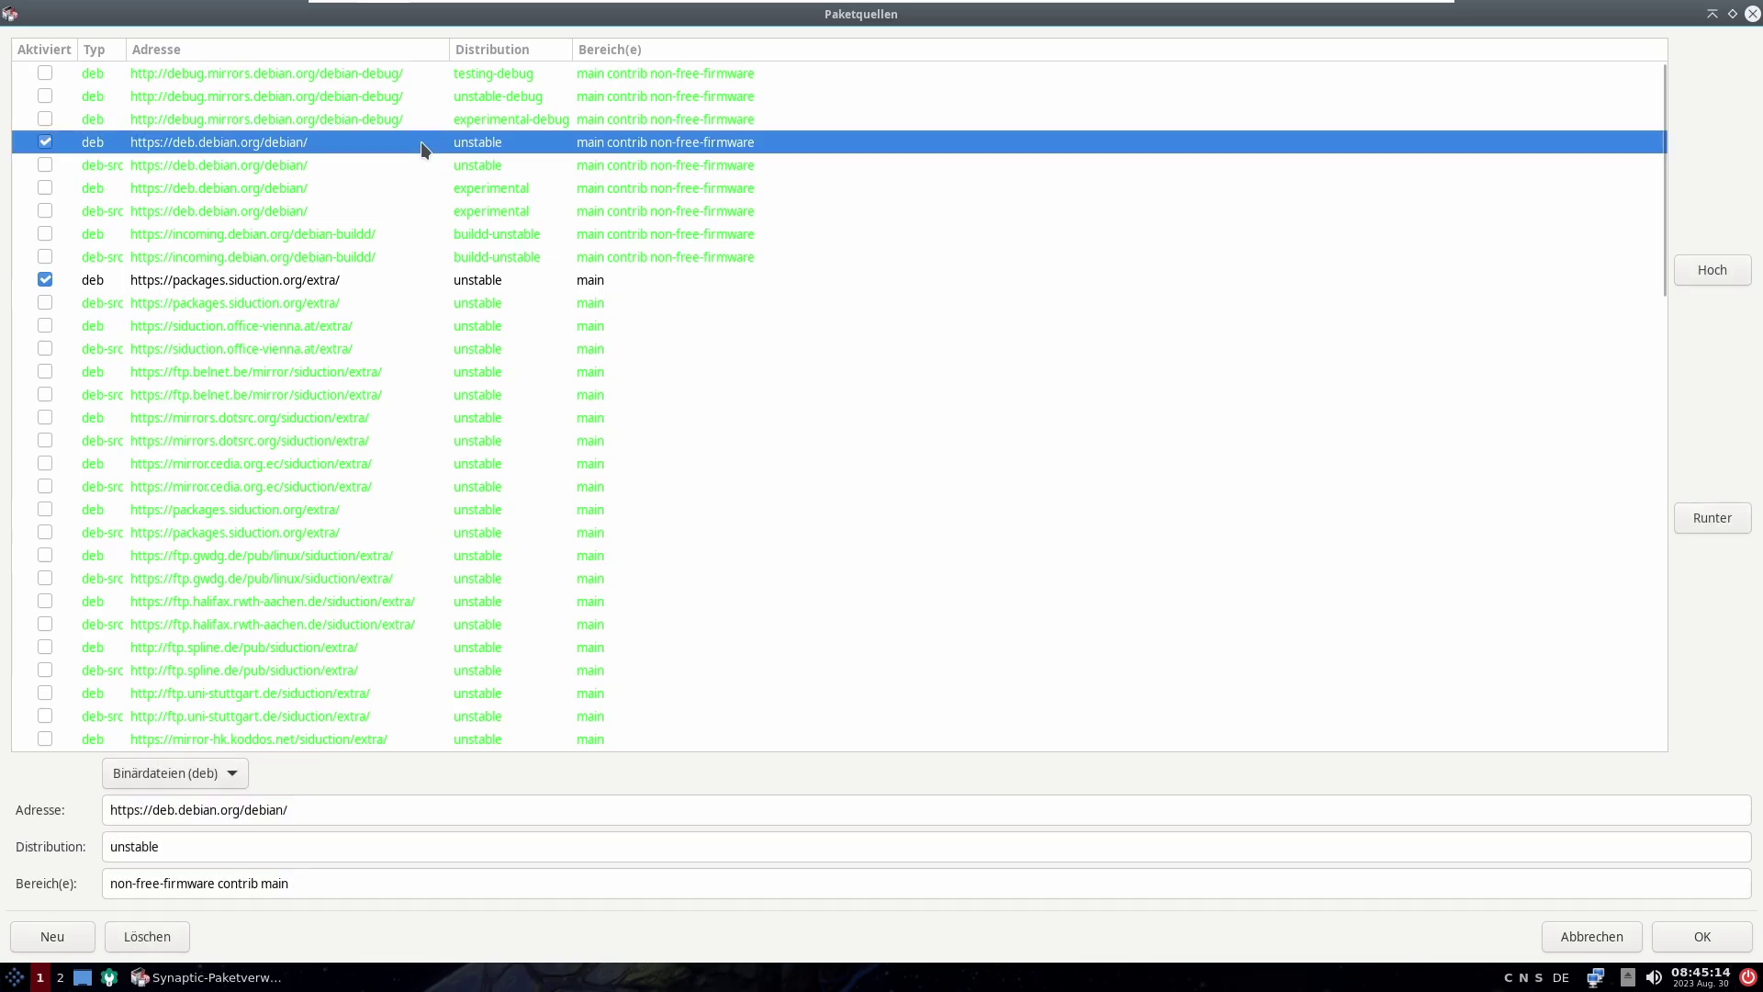
pyautogui.click(428, 75)
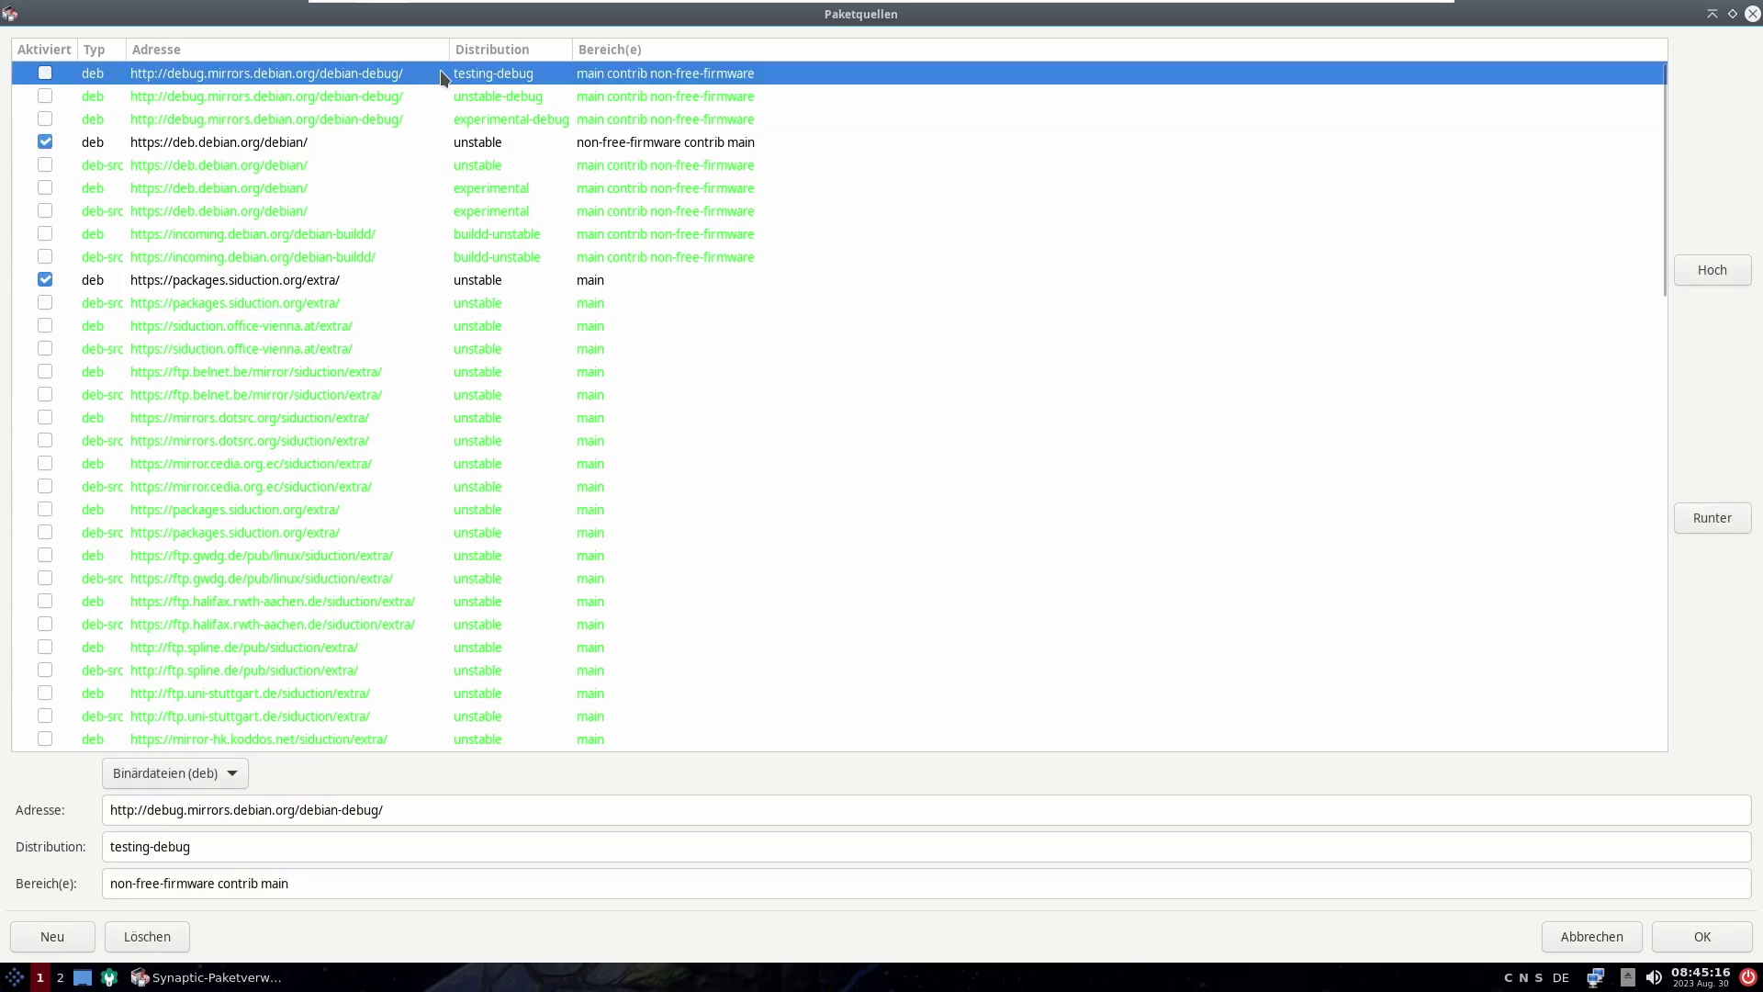
pyautogui.click(496, 118)
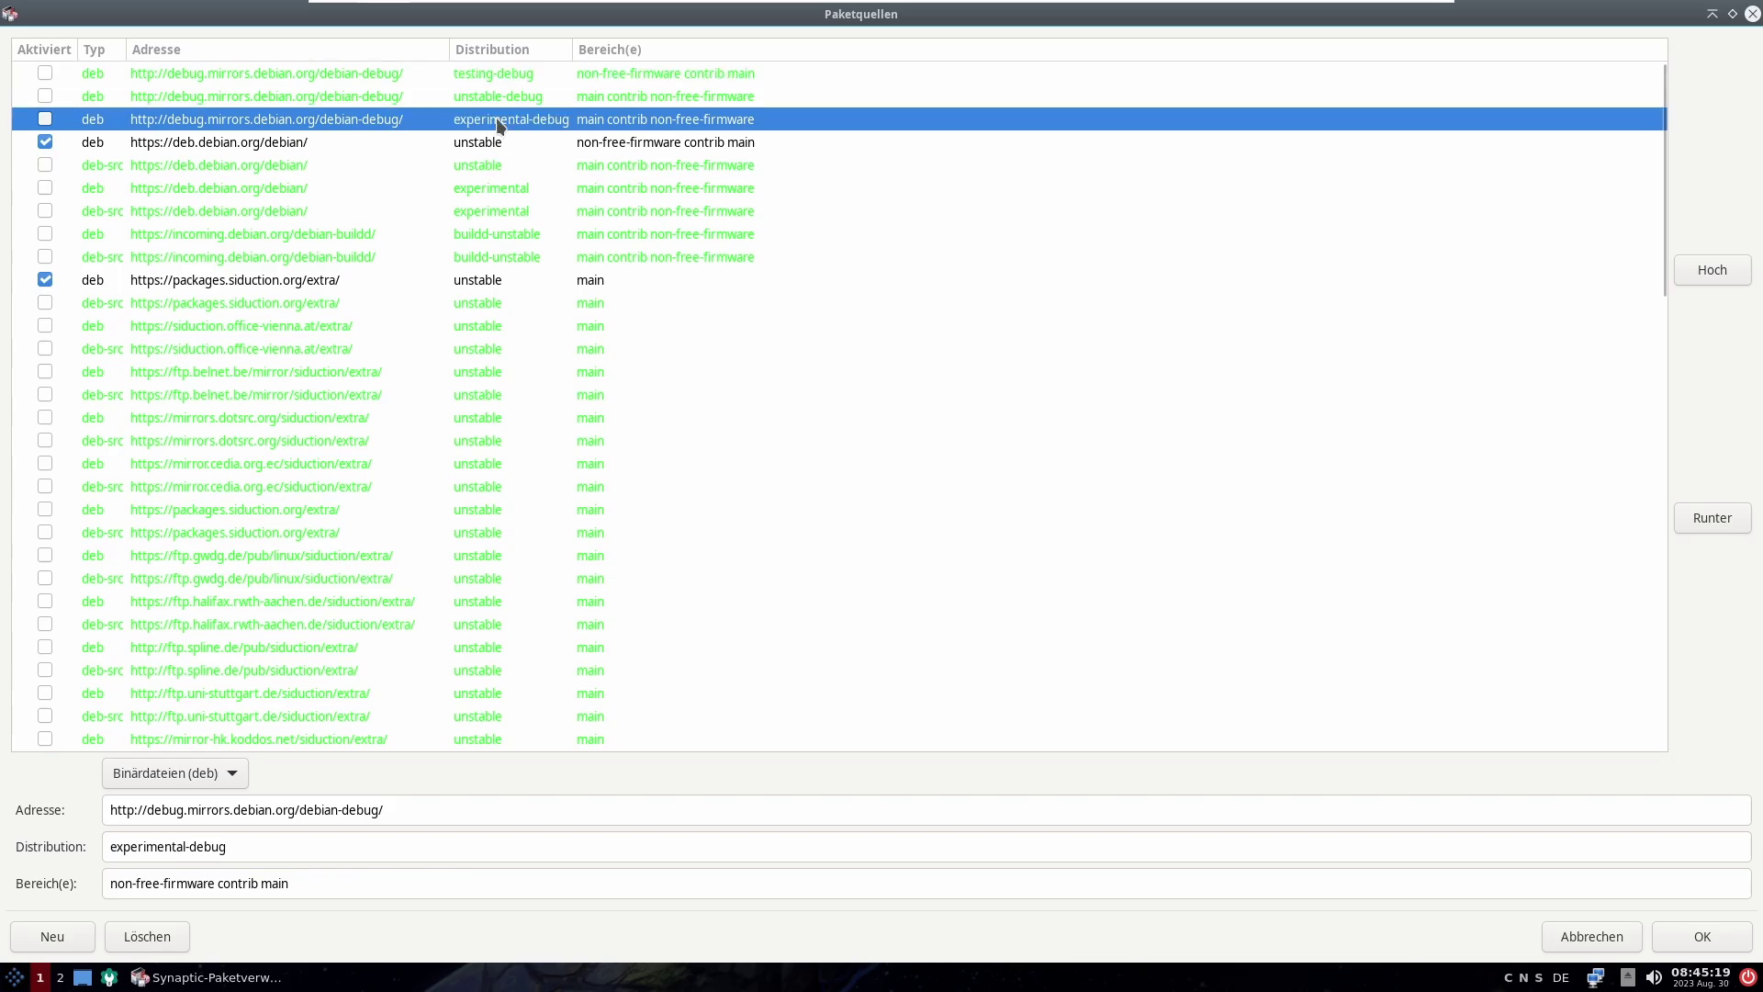
pyautogui.click(541, 375)
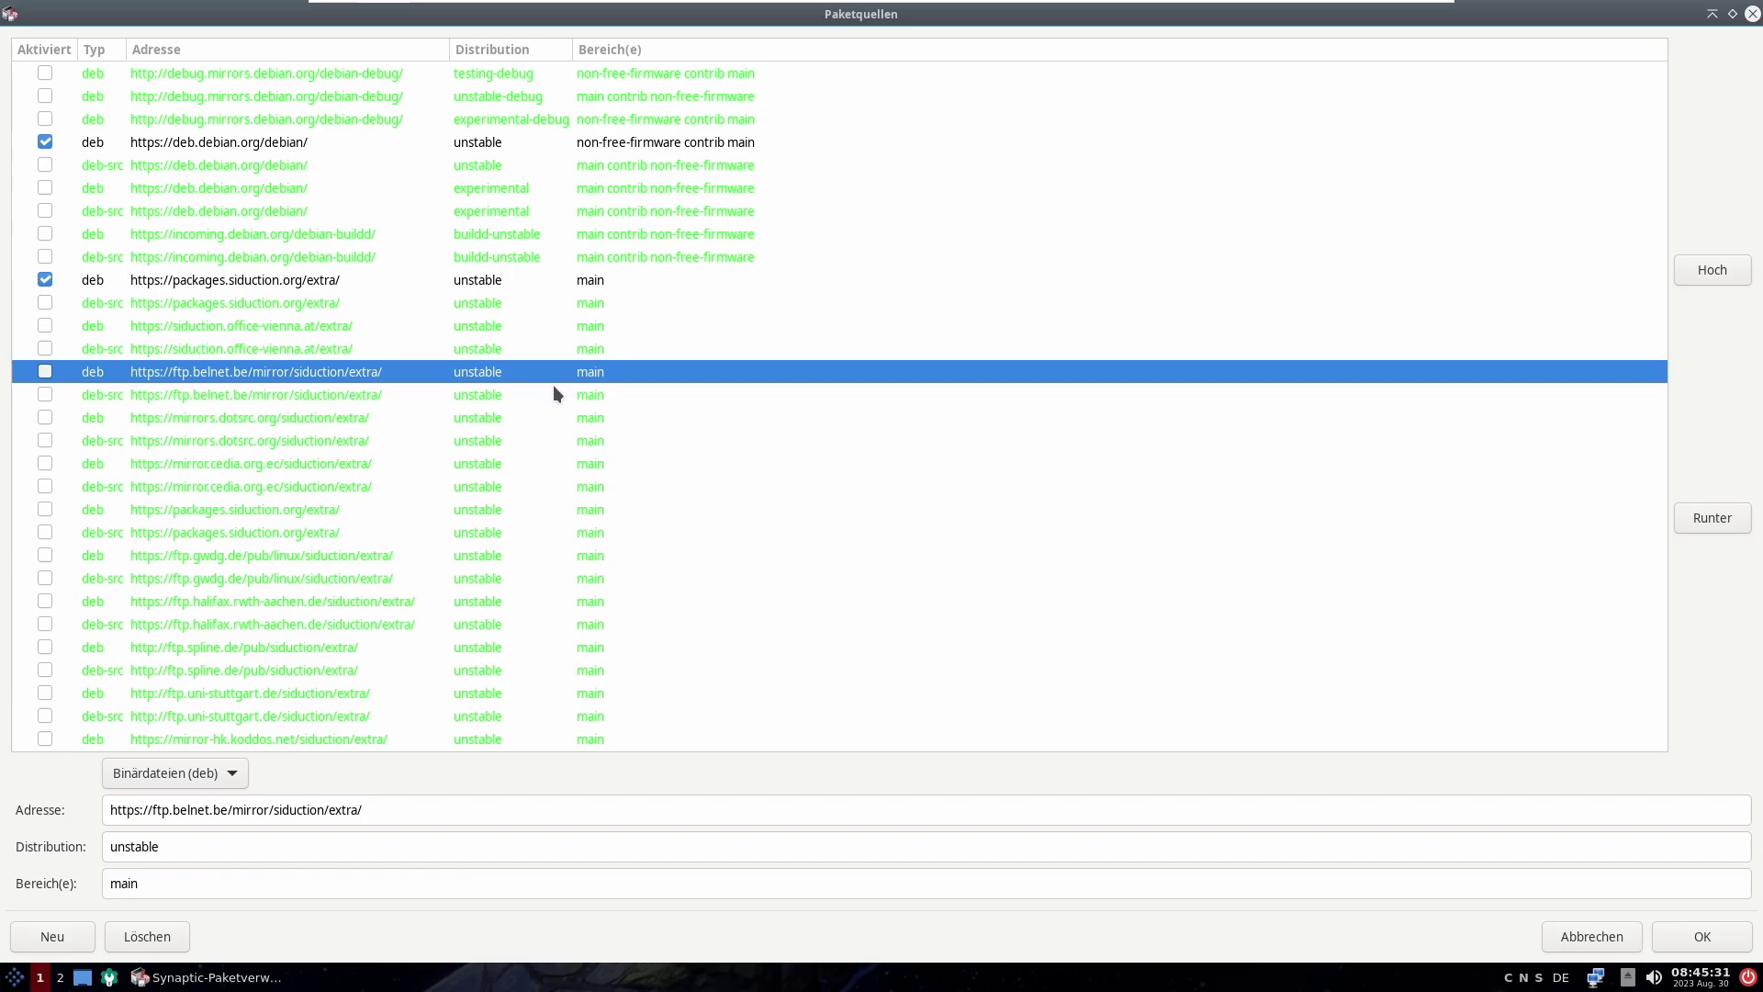
pyautogui.click(1752, 14)
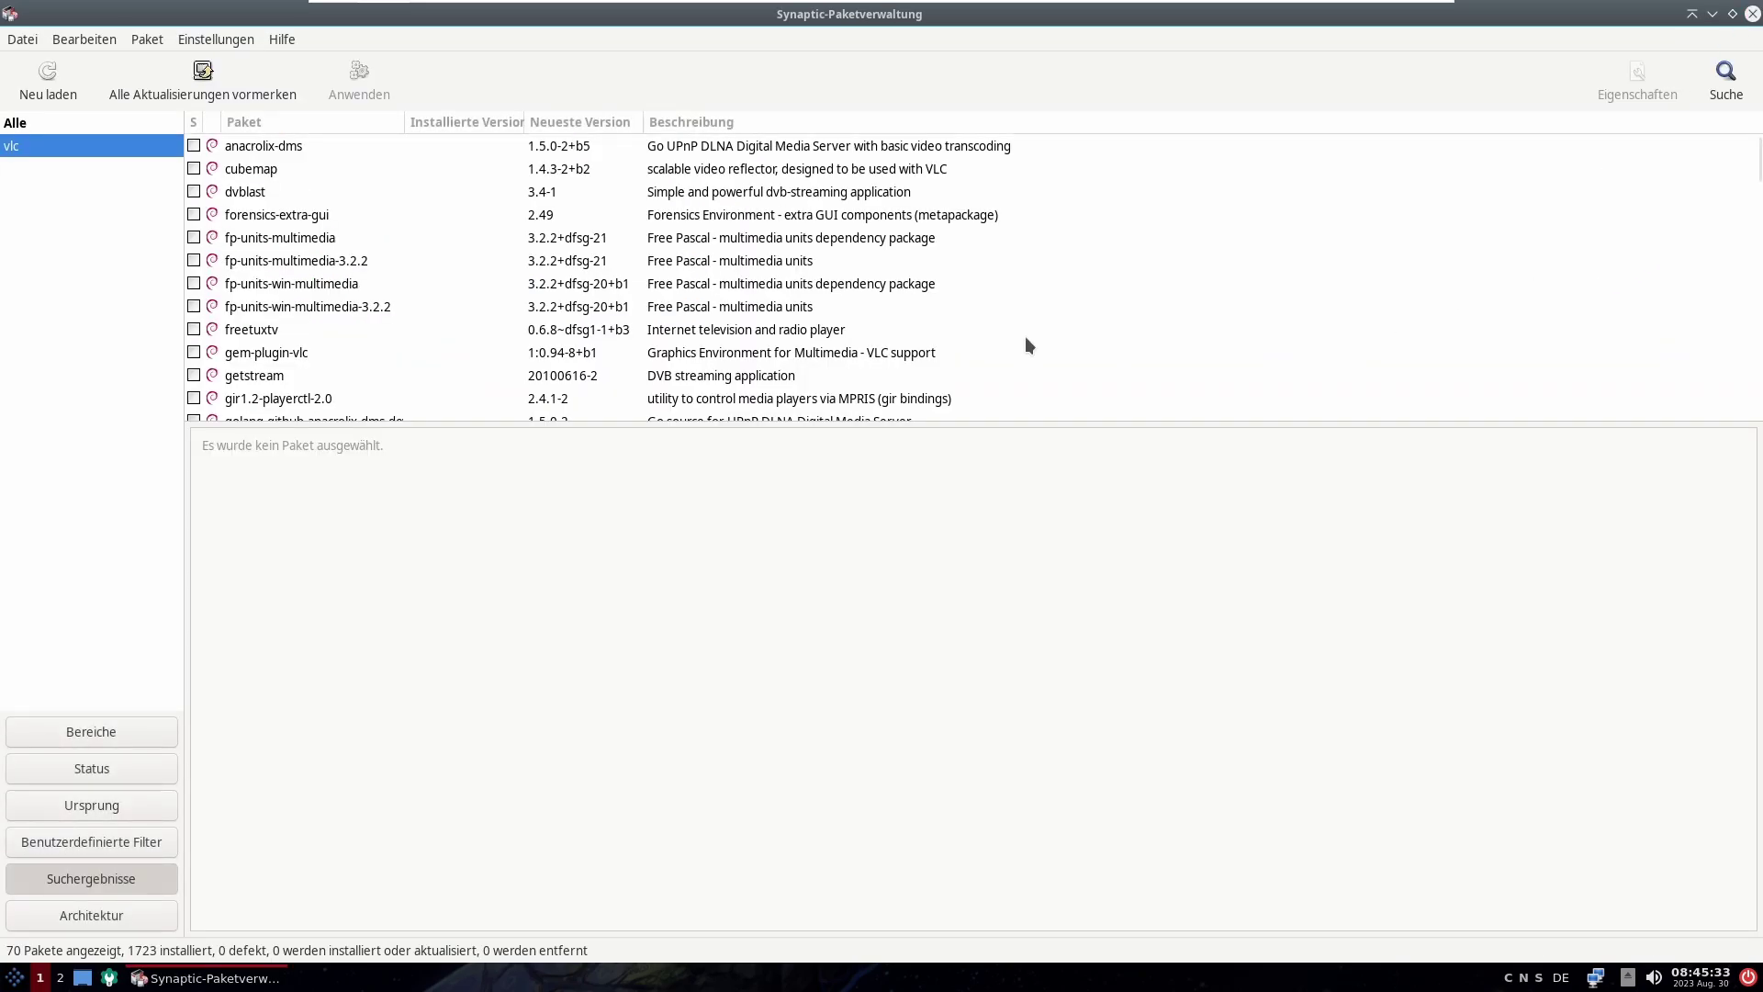
pyautogui.click(218, 34)
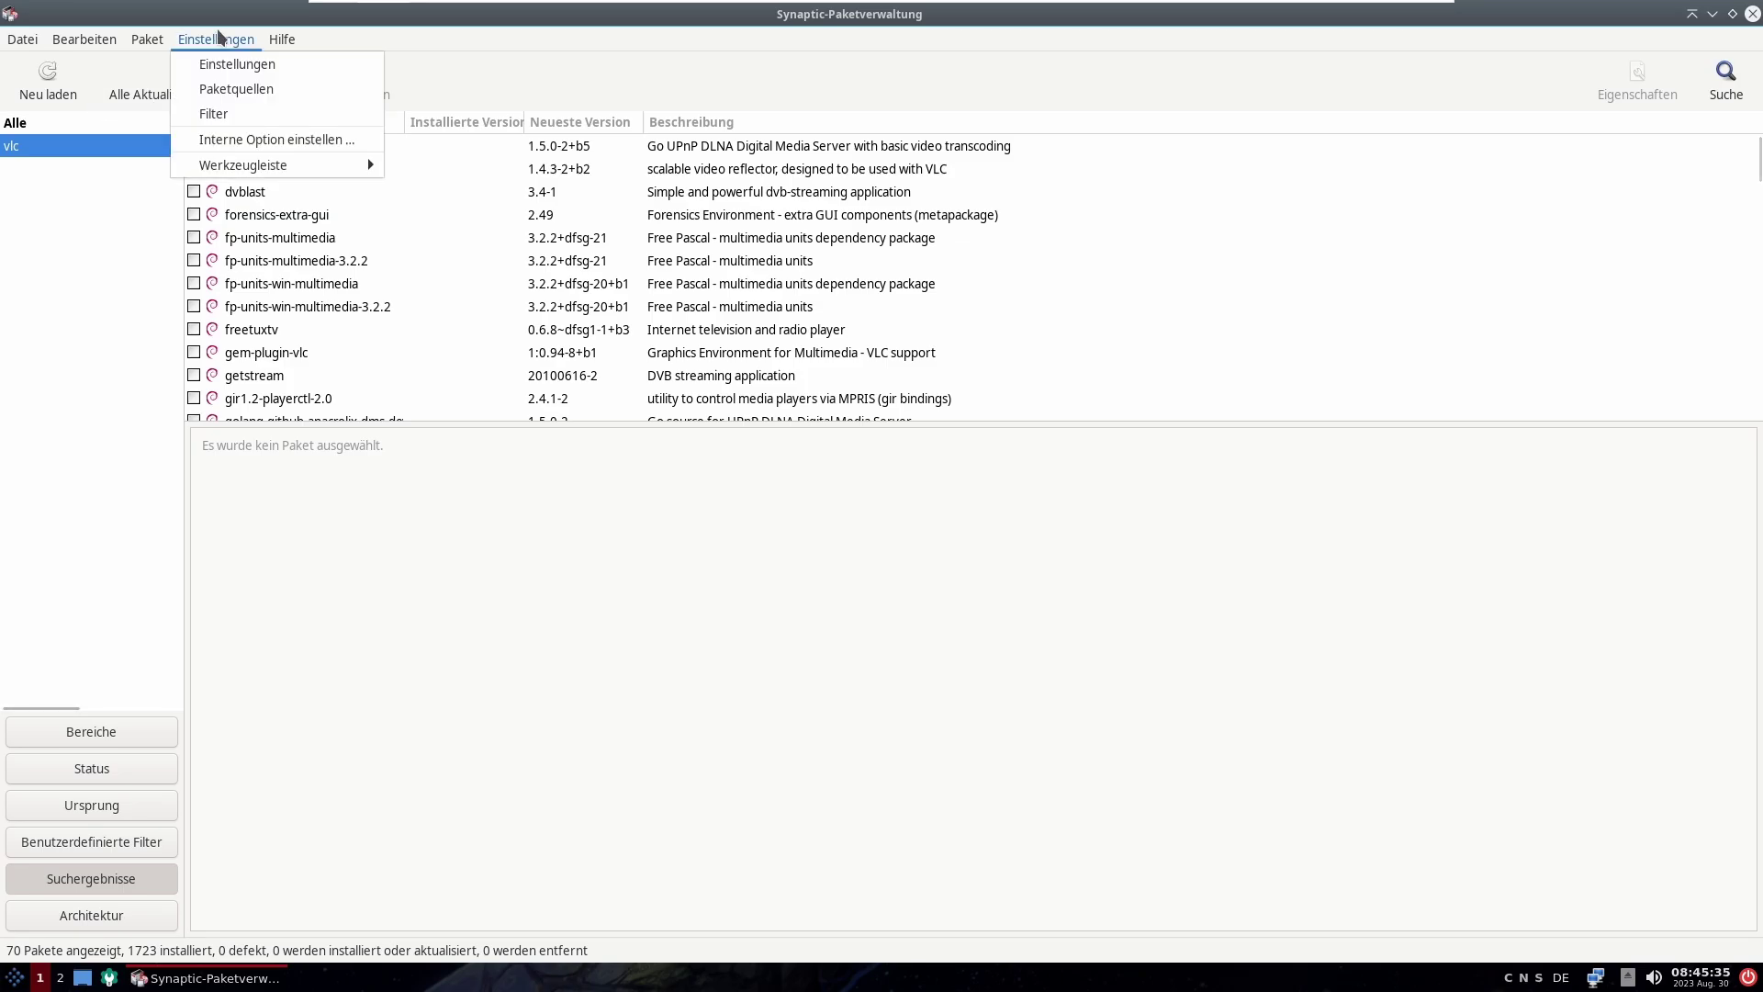
pyautogui.click(237, 64)
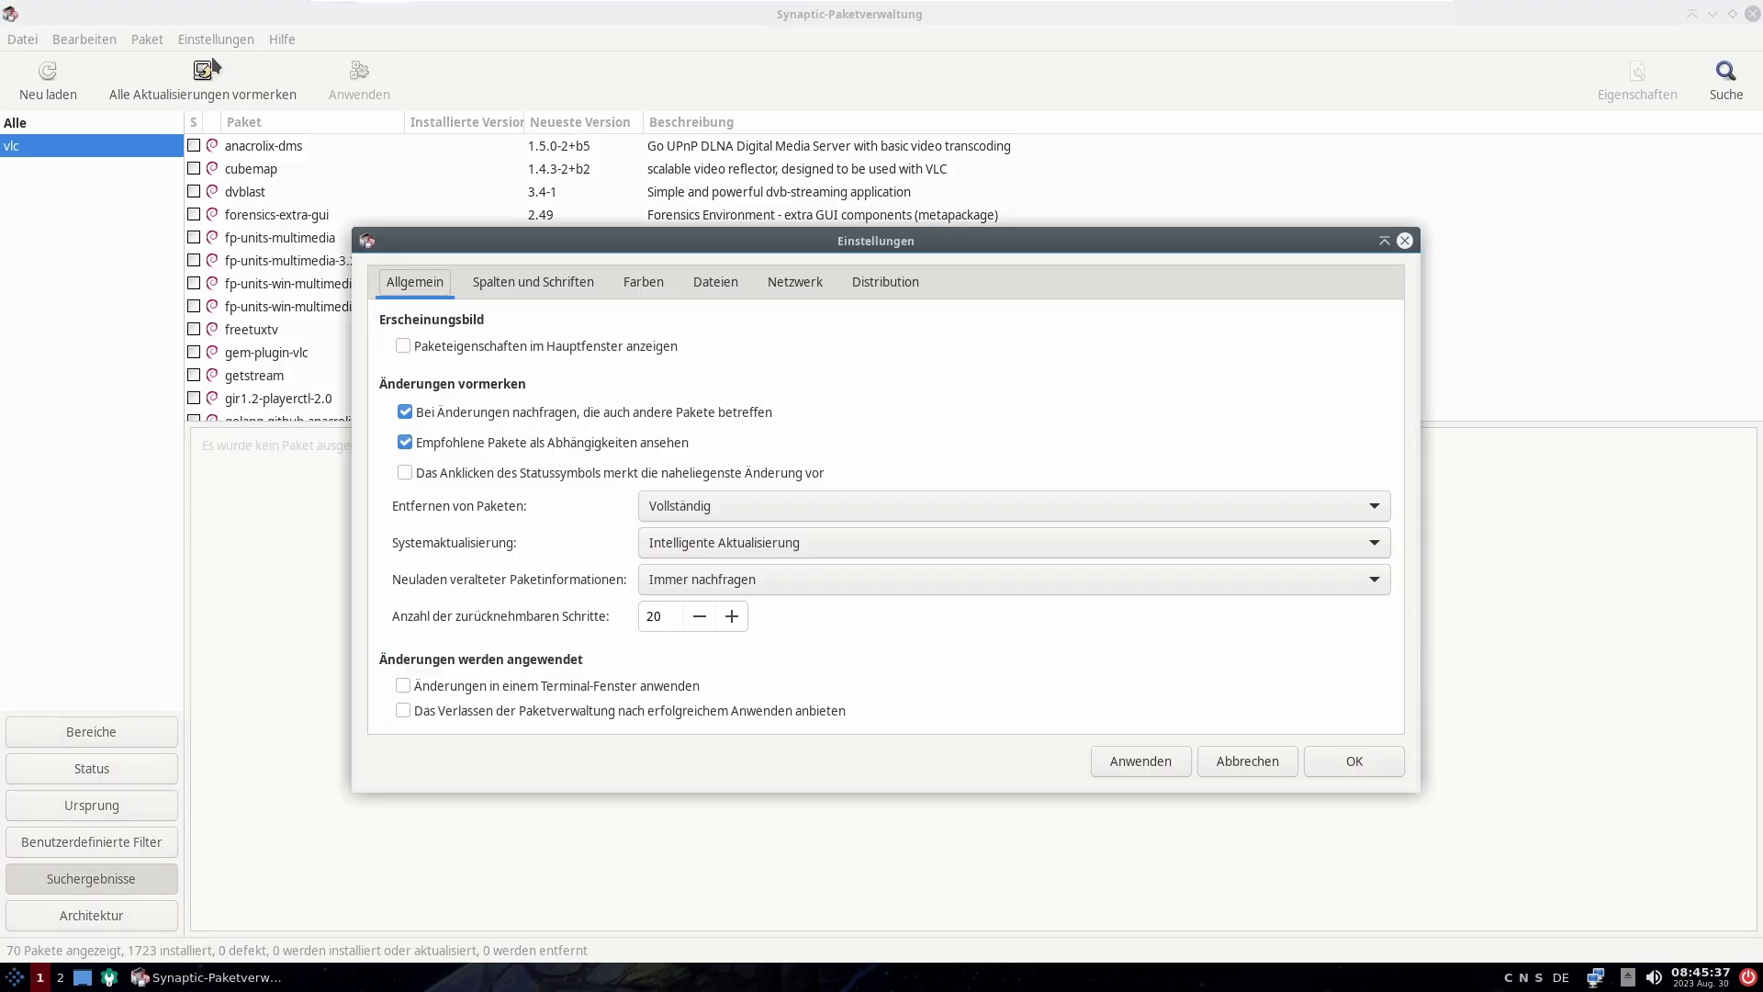
pyautogui.click(505, 292)
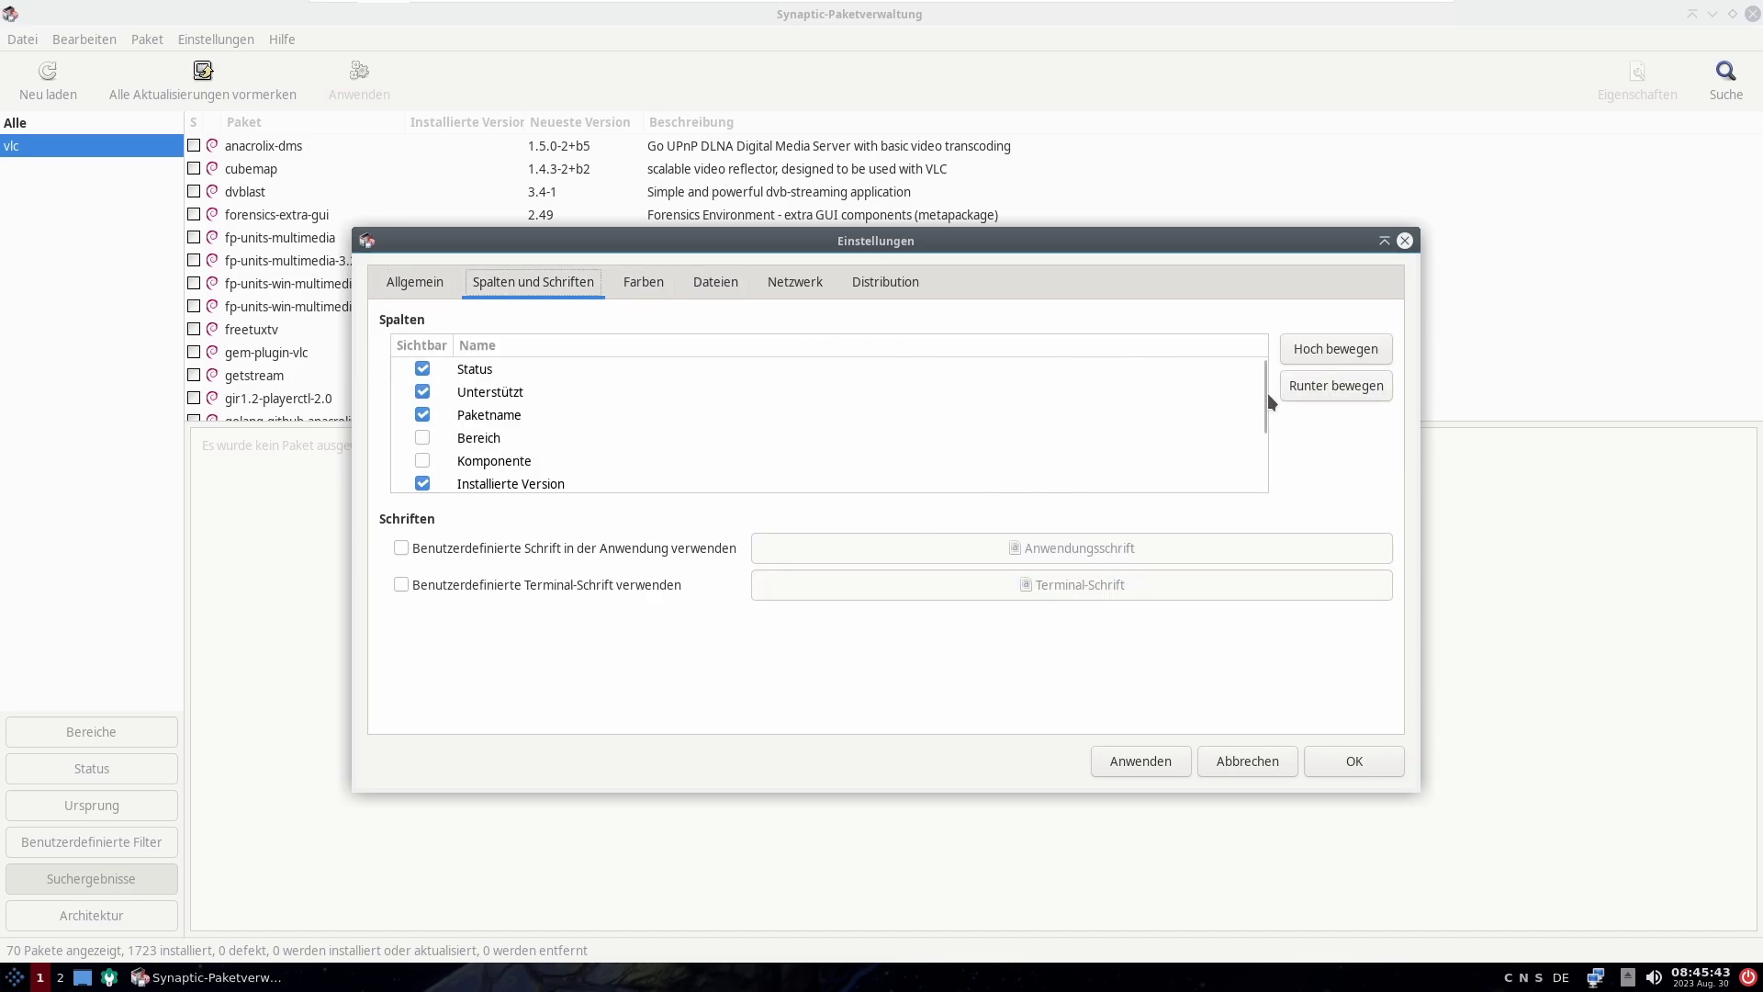
pyautogui.scroll(-3, 1267, 393)
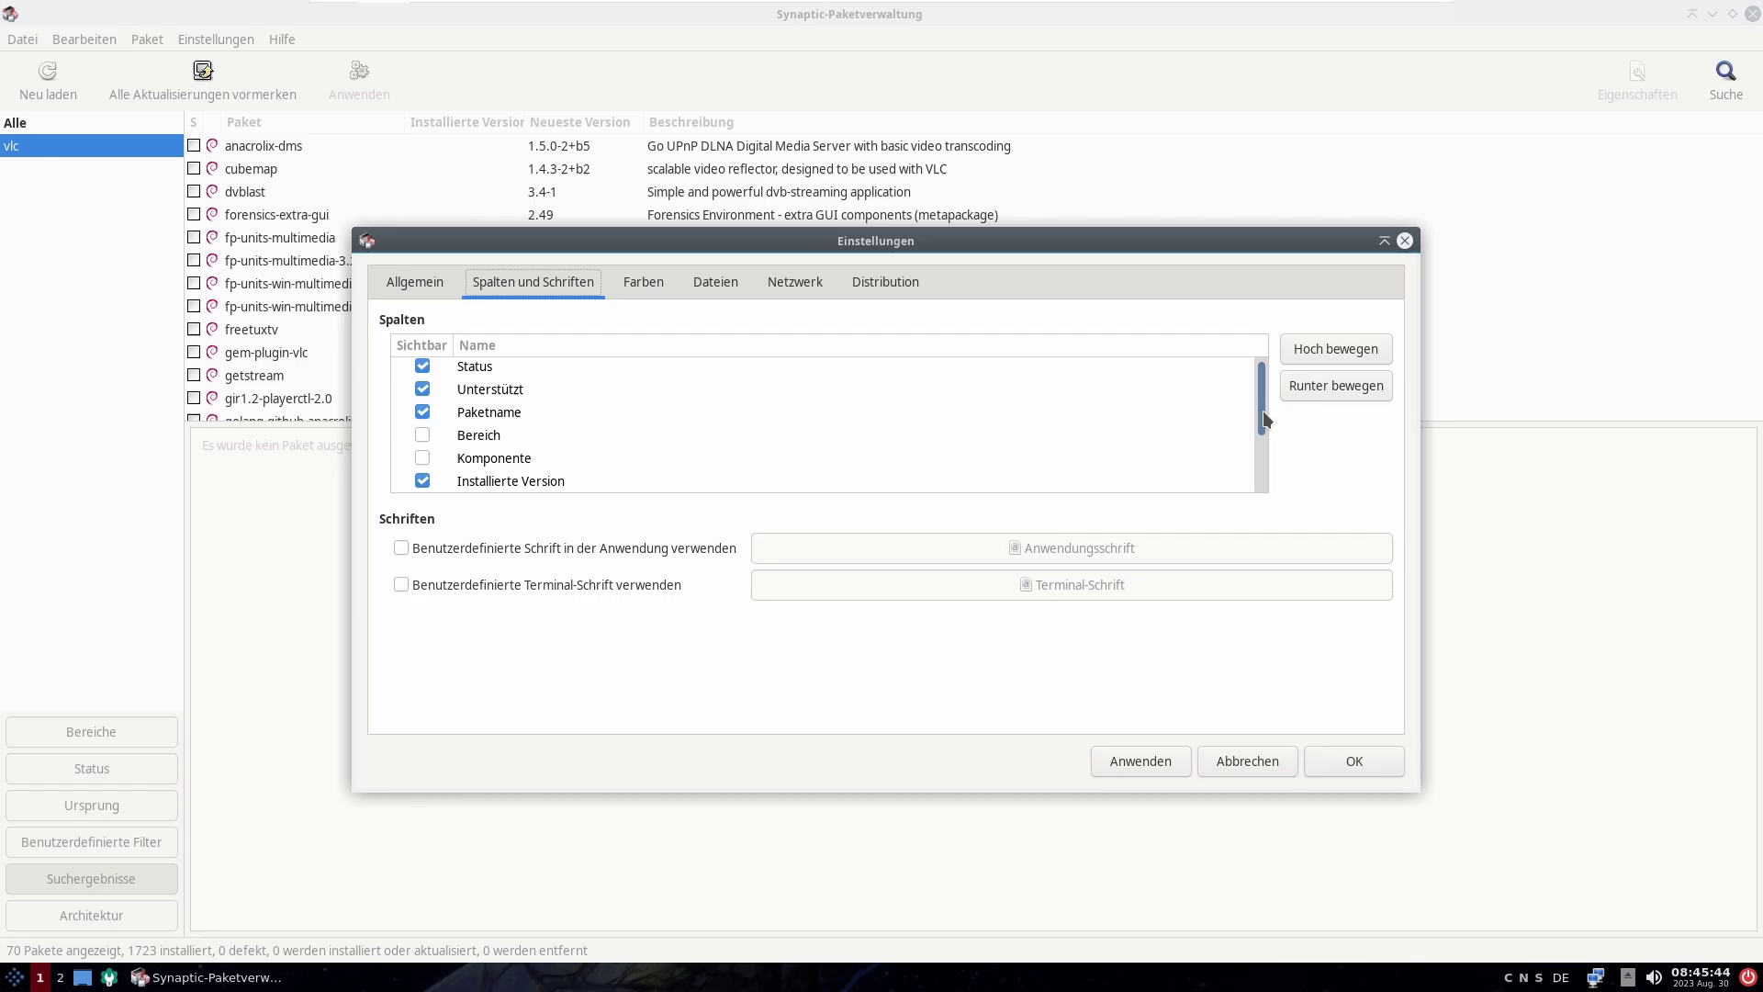
pyautogui.click(668, 292)
pyautogui.click(708, 278)
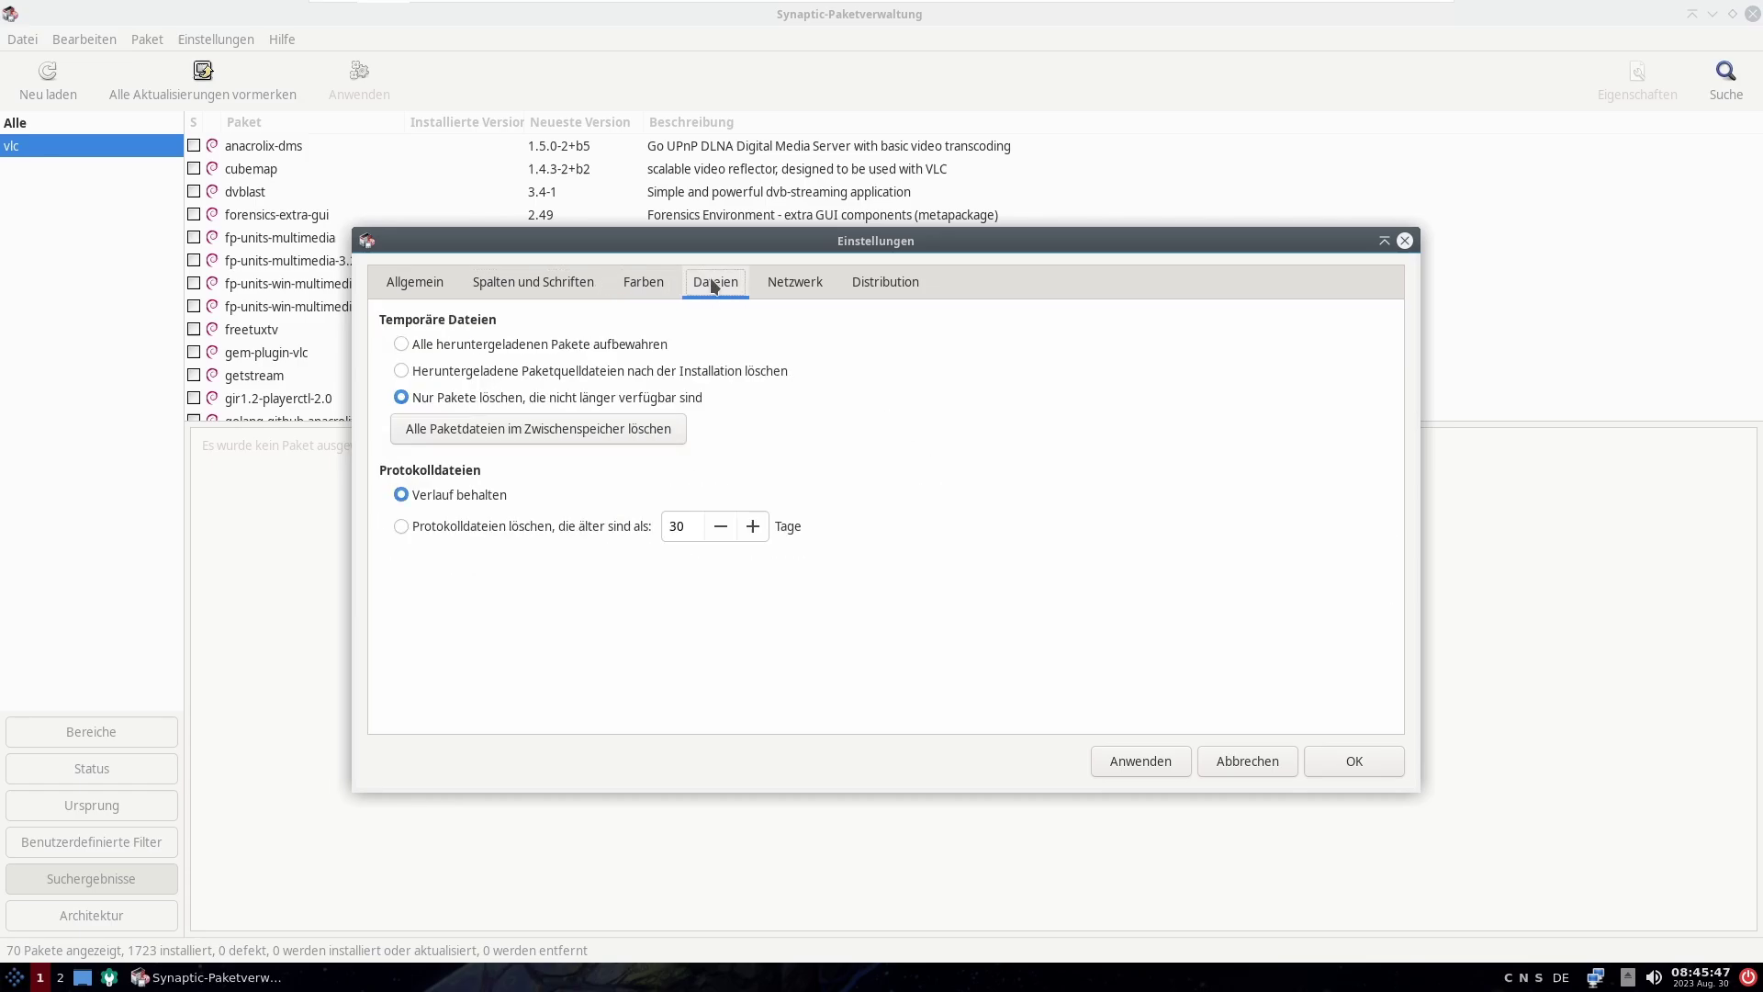
pyautogui.click(815, 287)
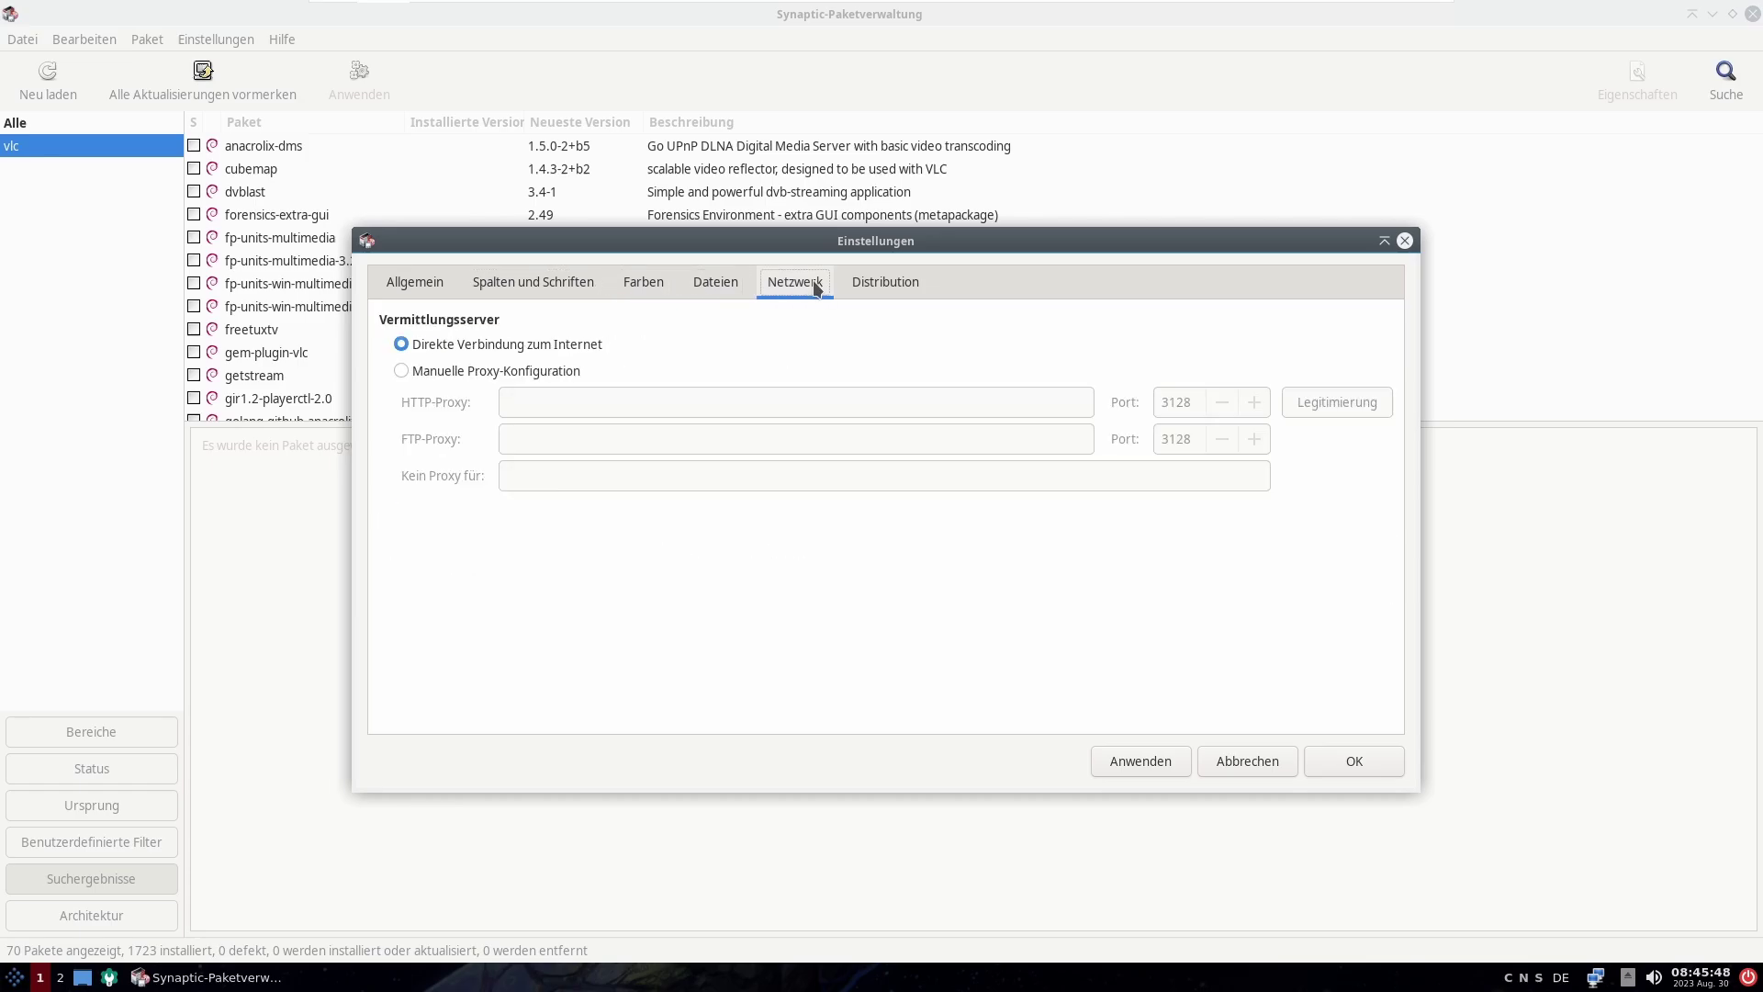
pyautogui.click(467, 371)
pyautogui.click(474, 346)
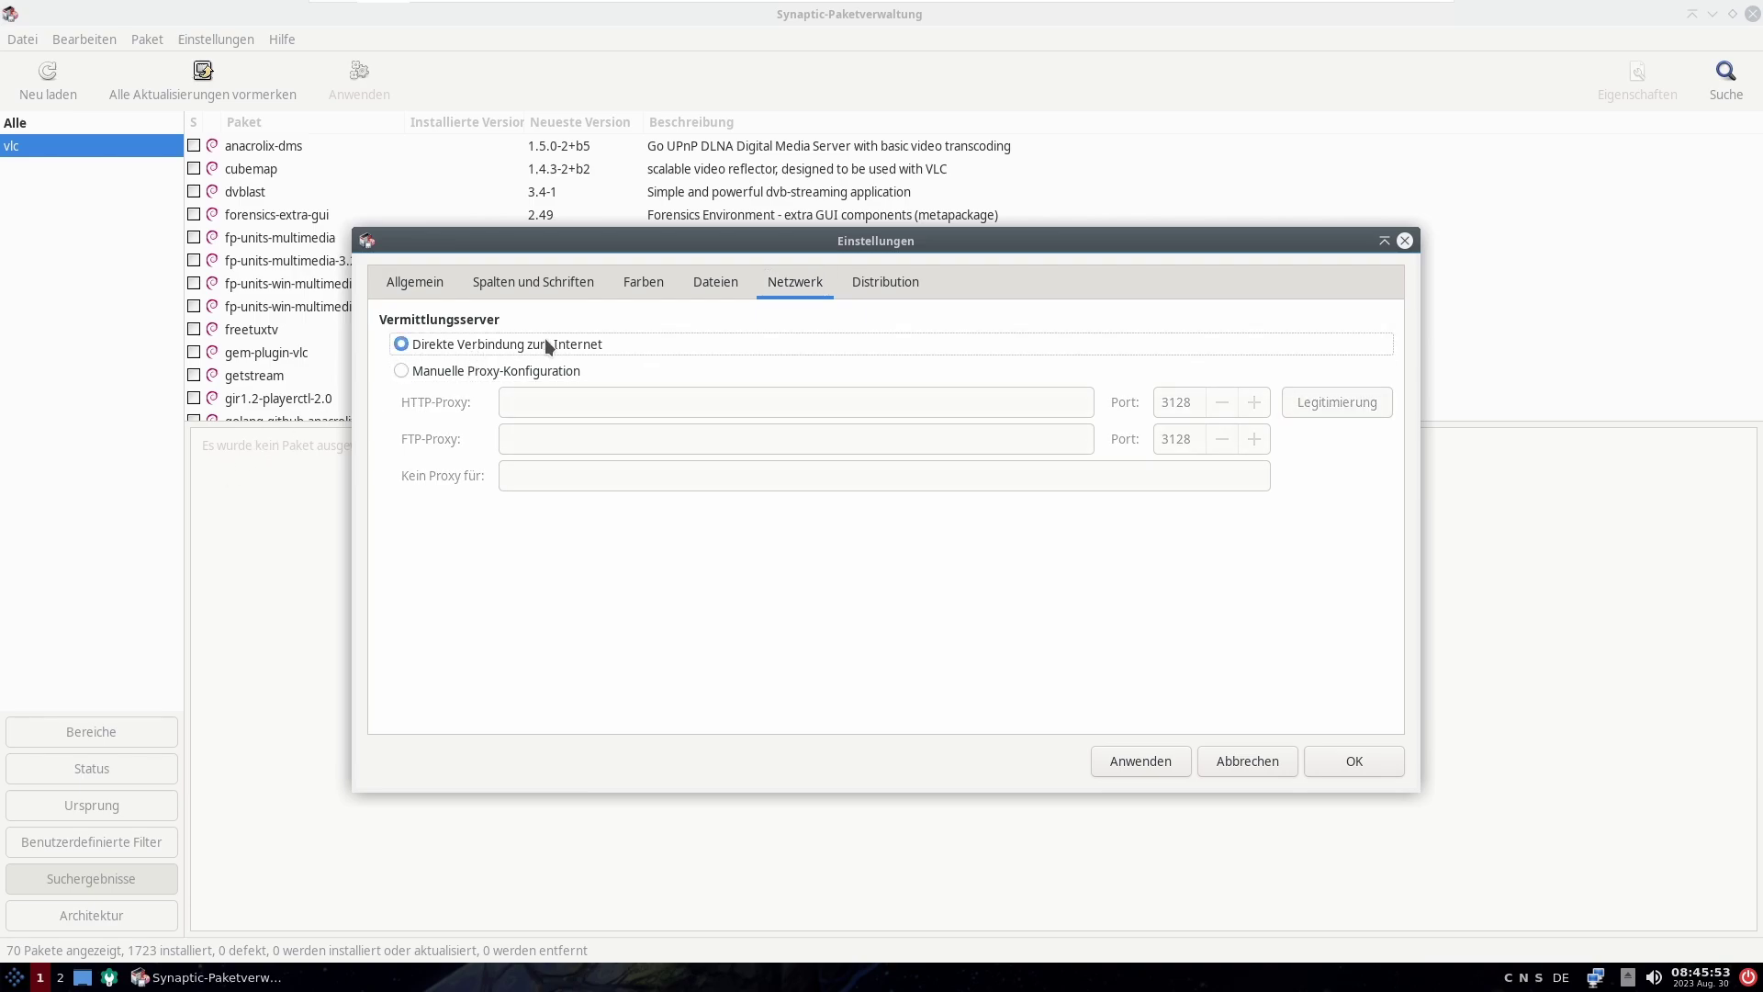
pyautogui.click(863, 294)
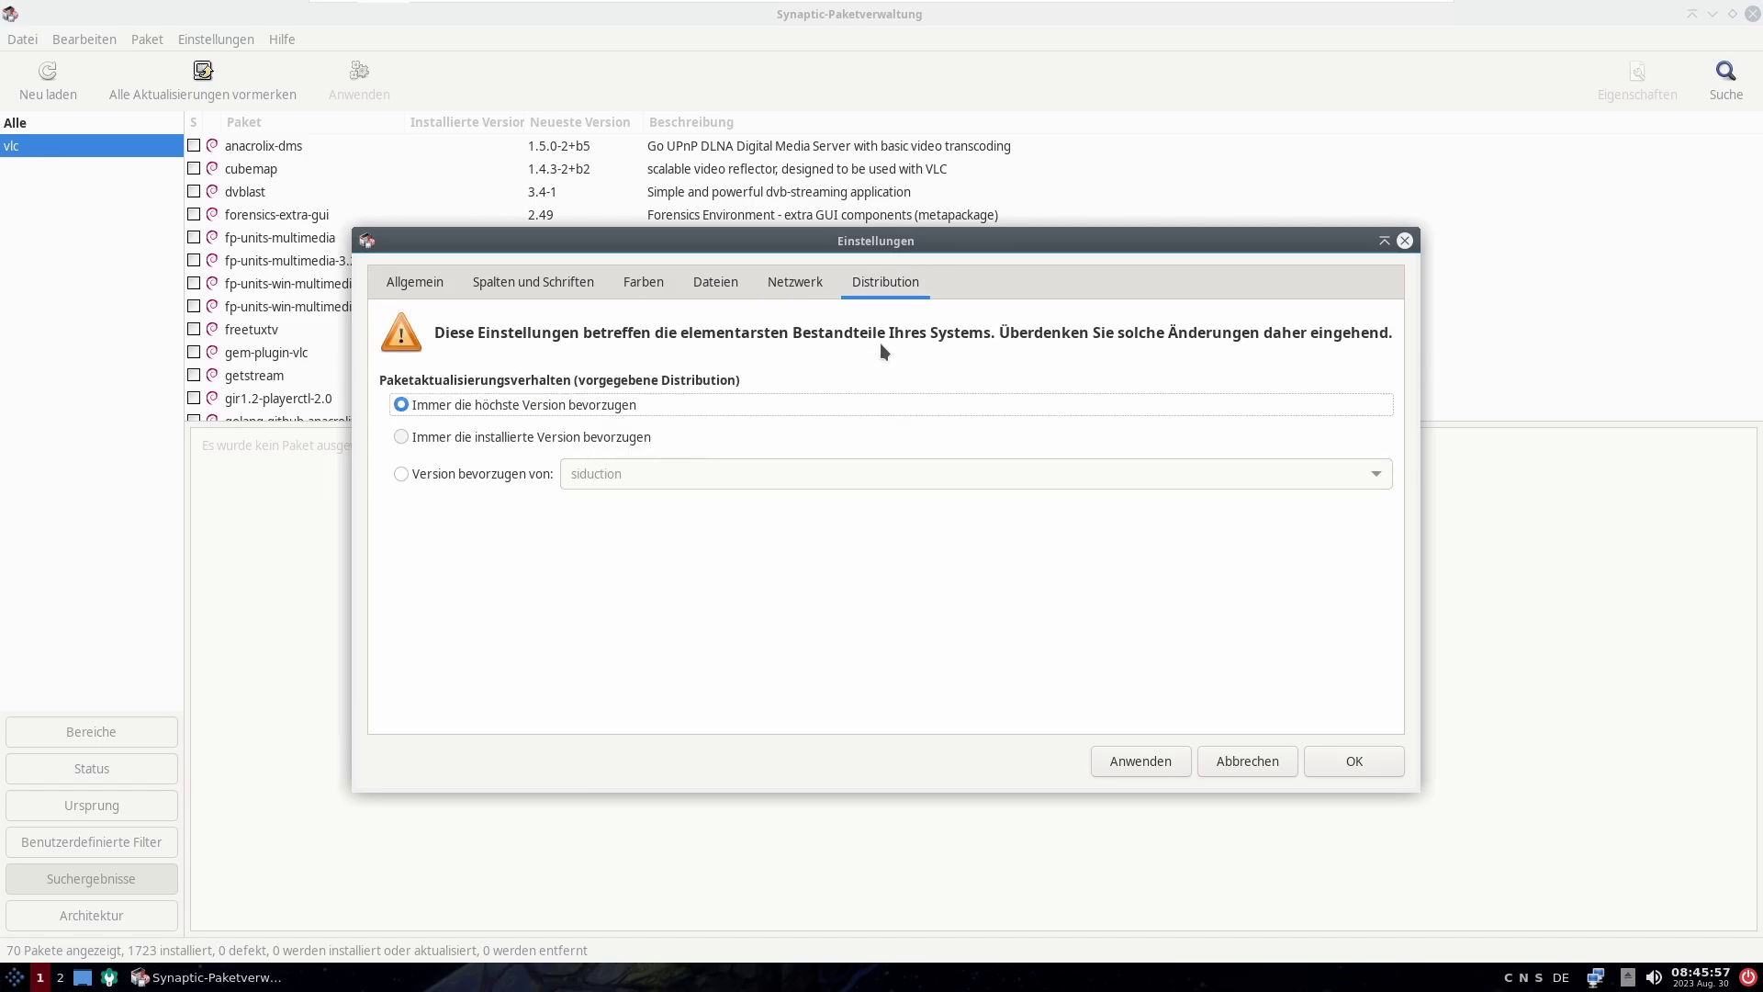
pyautogui.click(1208, 771)
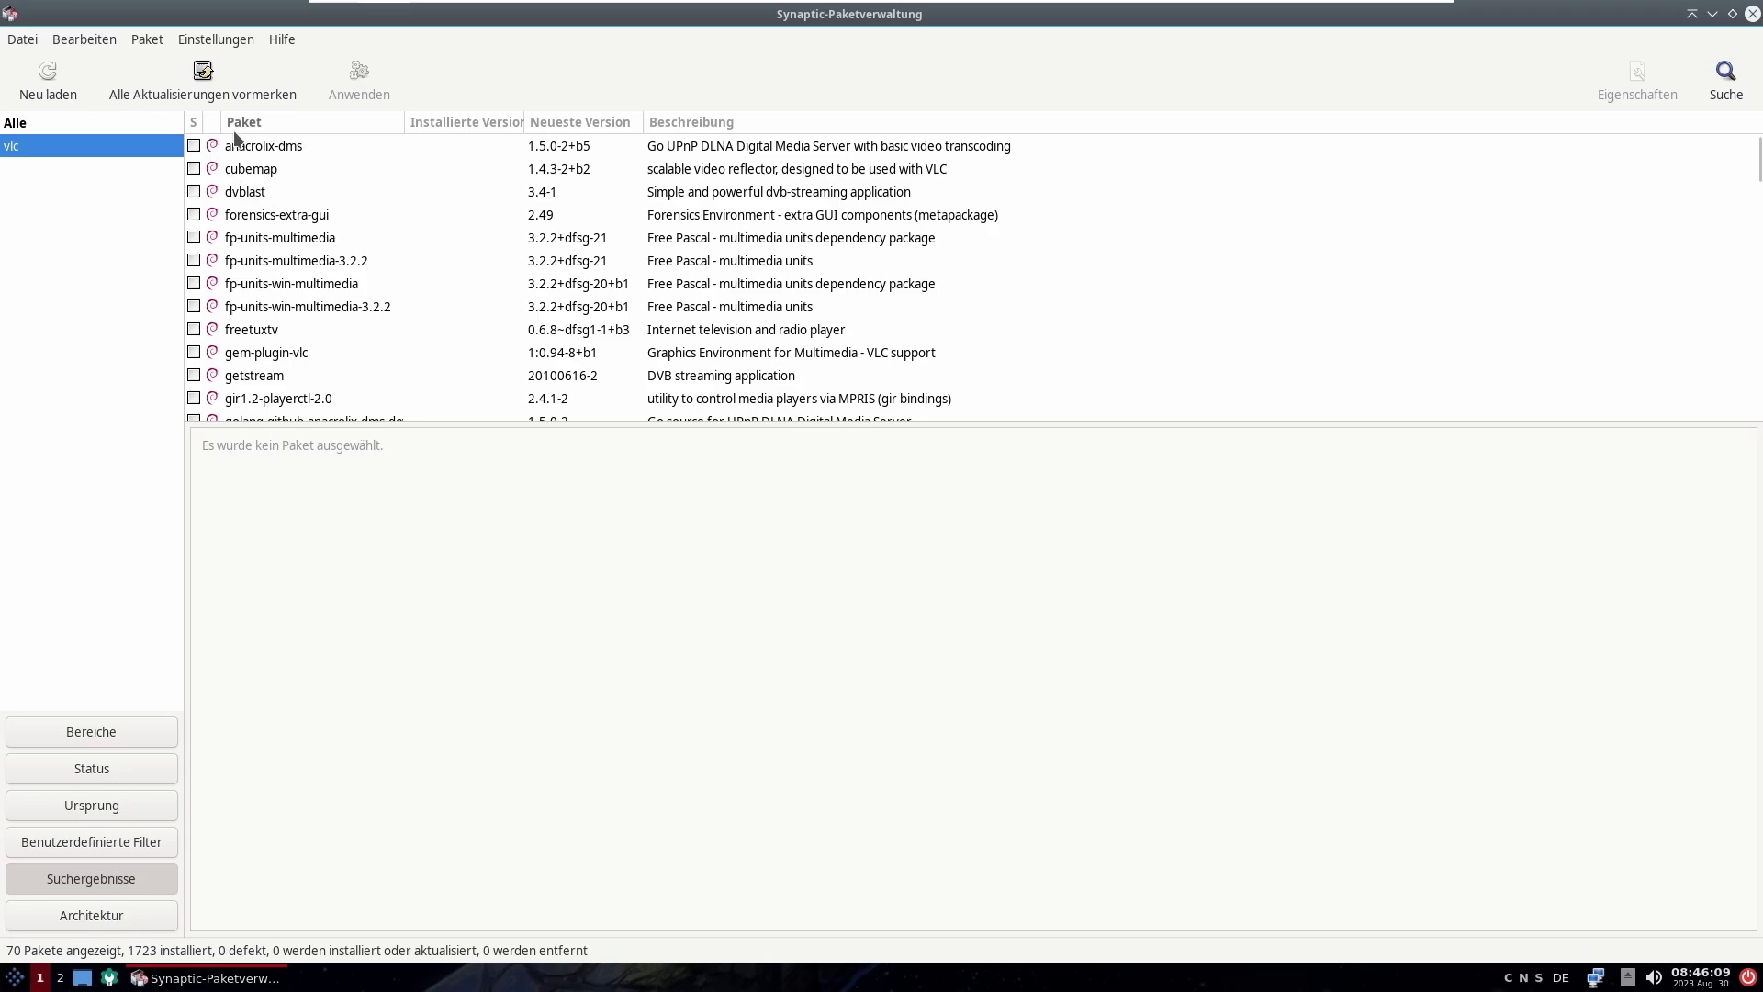
# Step: Mark all upgrades with their required extras and show the summary: 2 new, 31 upgrades, 38,9 MB
pyautogui.click(226, 95)
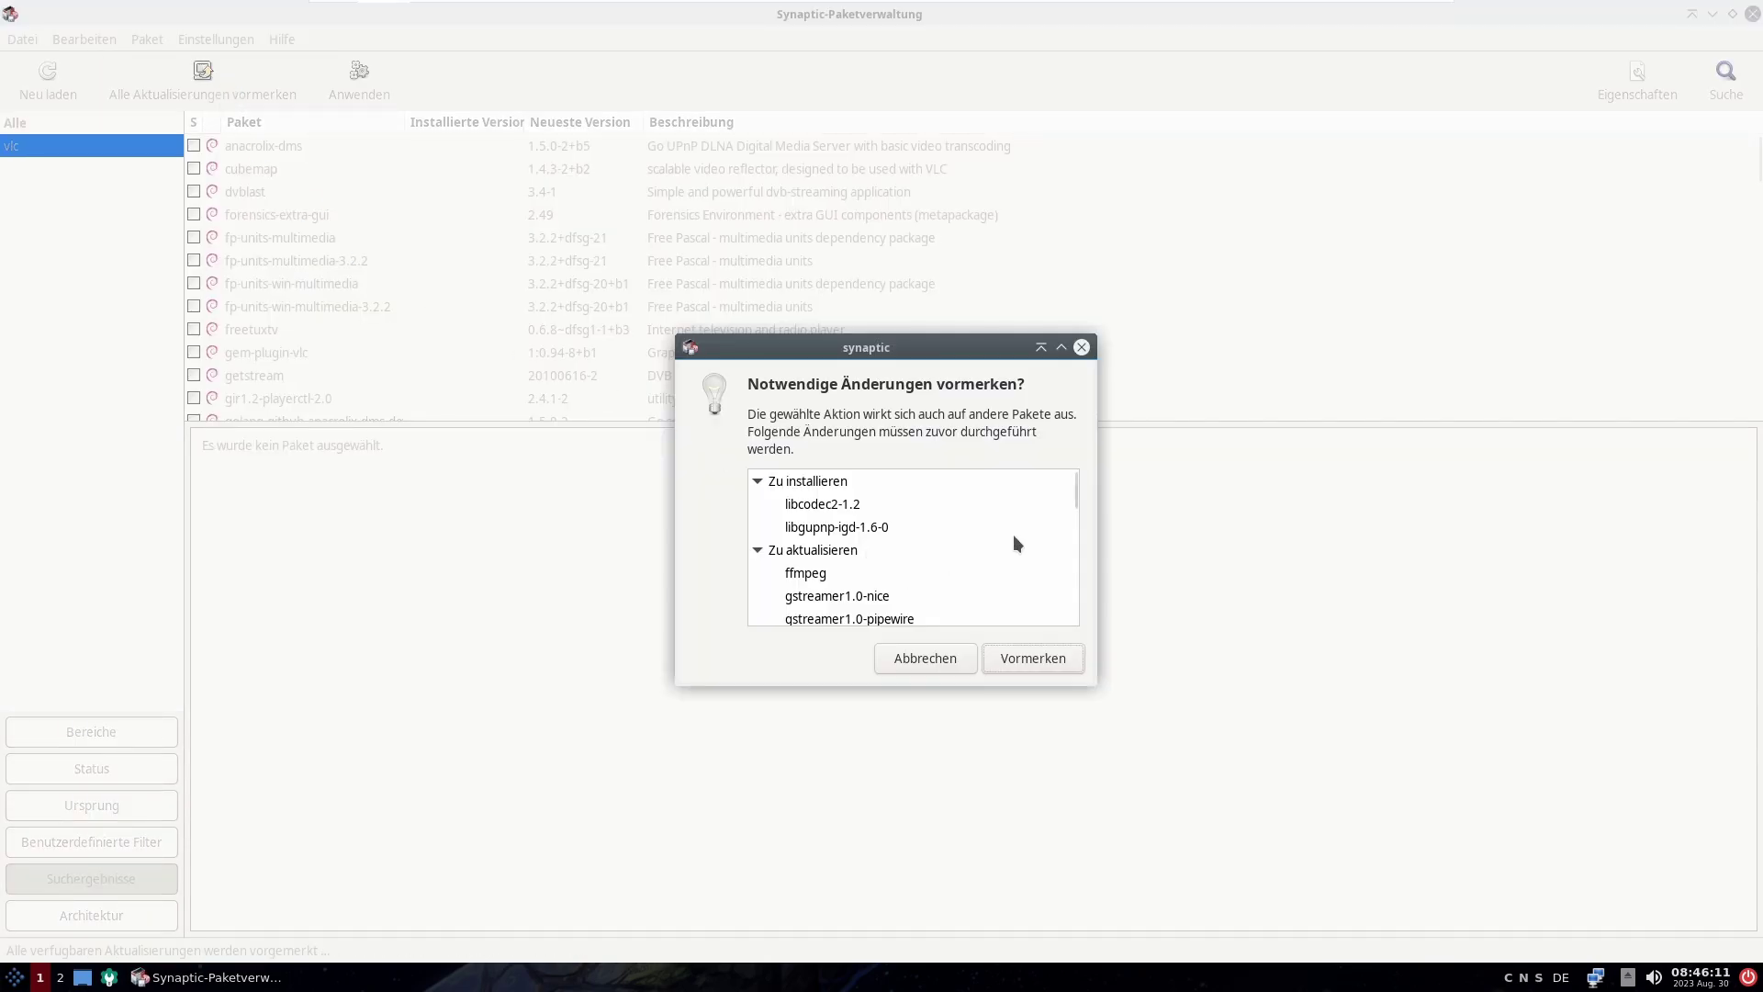
pyautogui.moveTo(1078, 493); pyautogui.dragTo(1088, 641)
pyautogui.click(1043, 660)
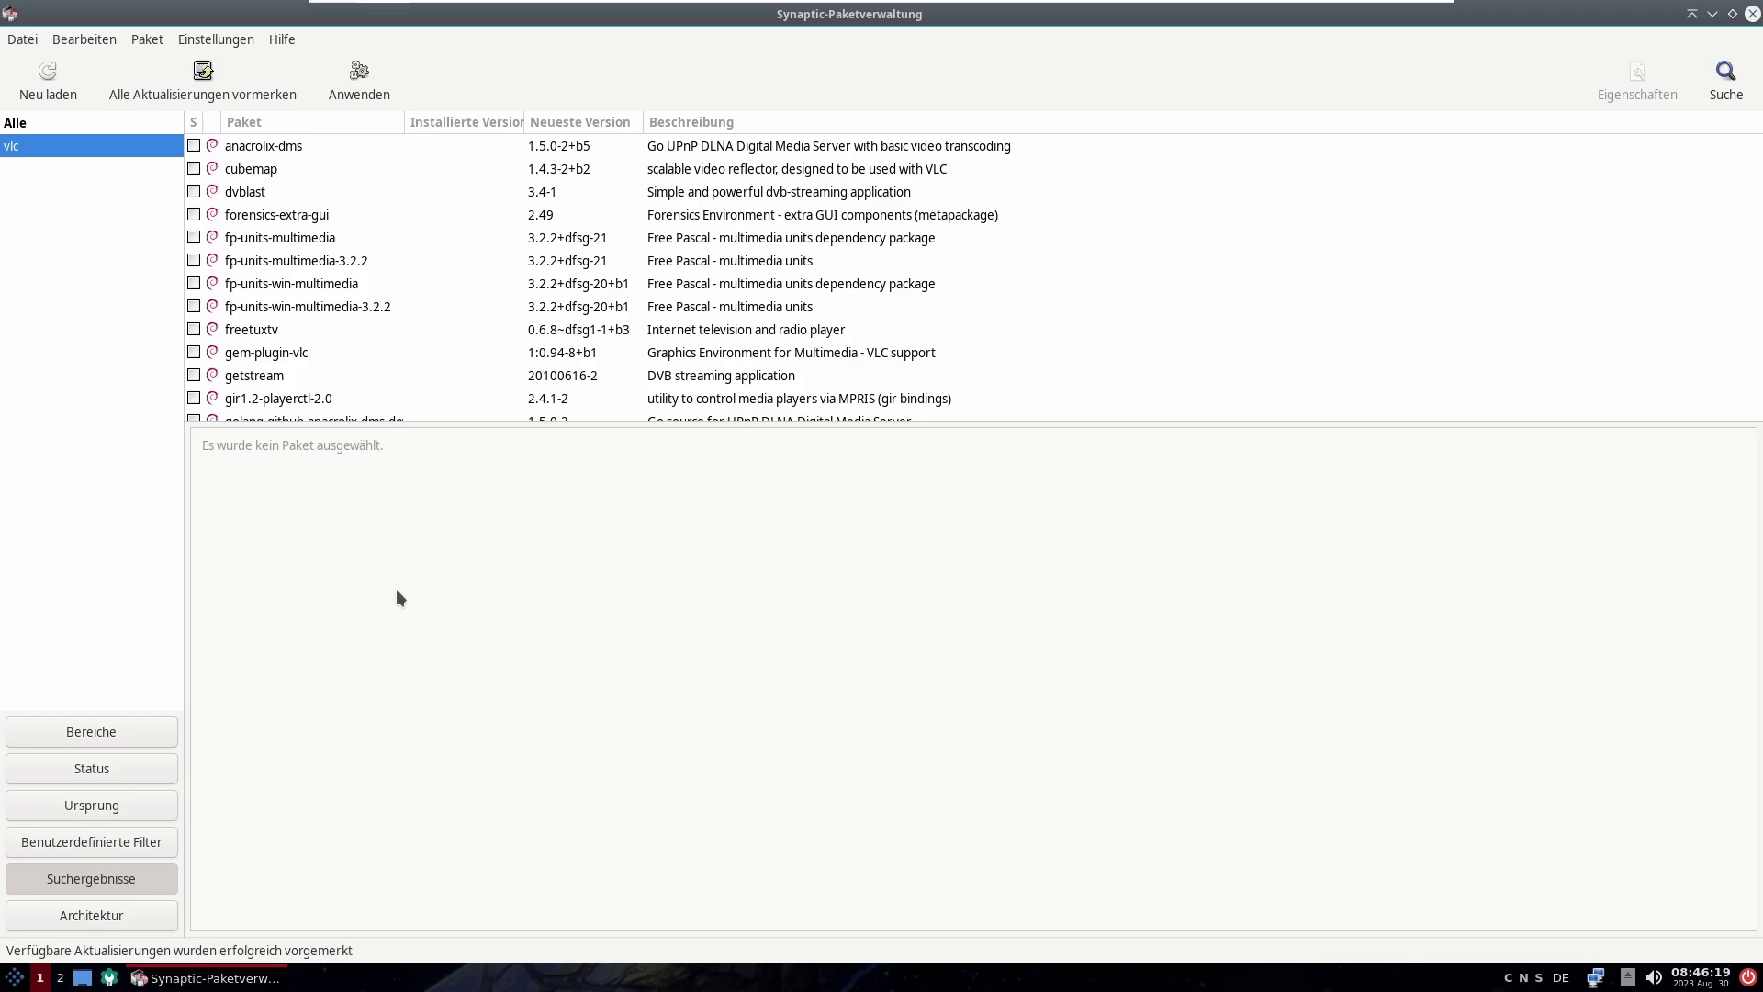
pyautogui.click(359, 81)
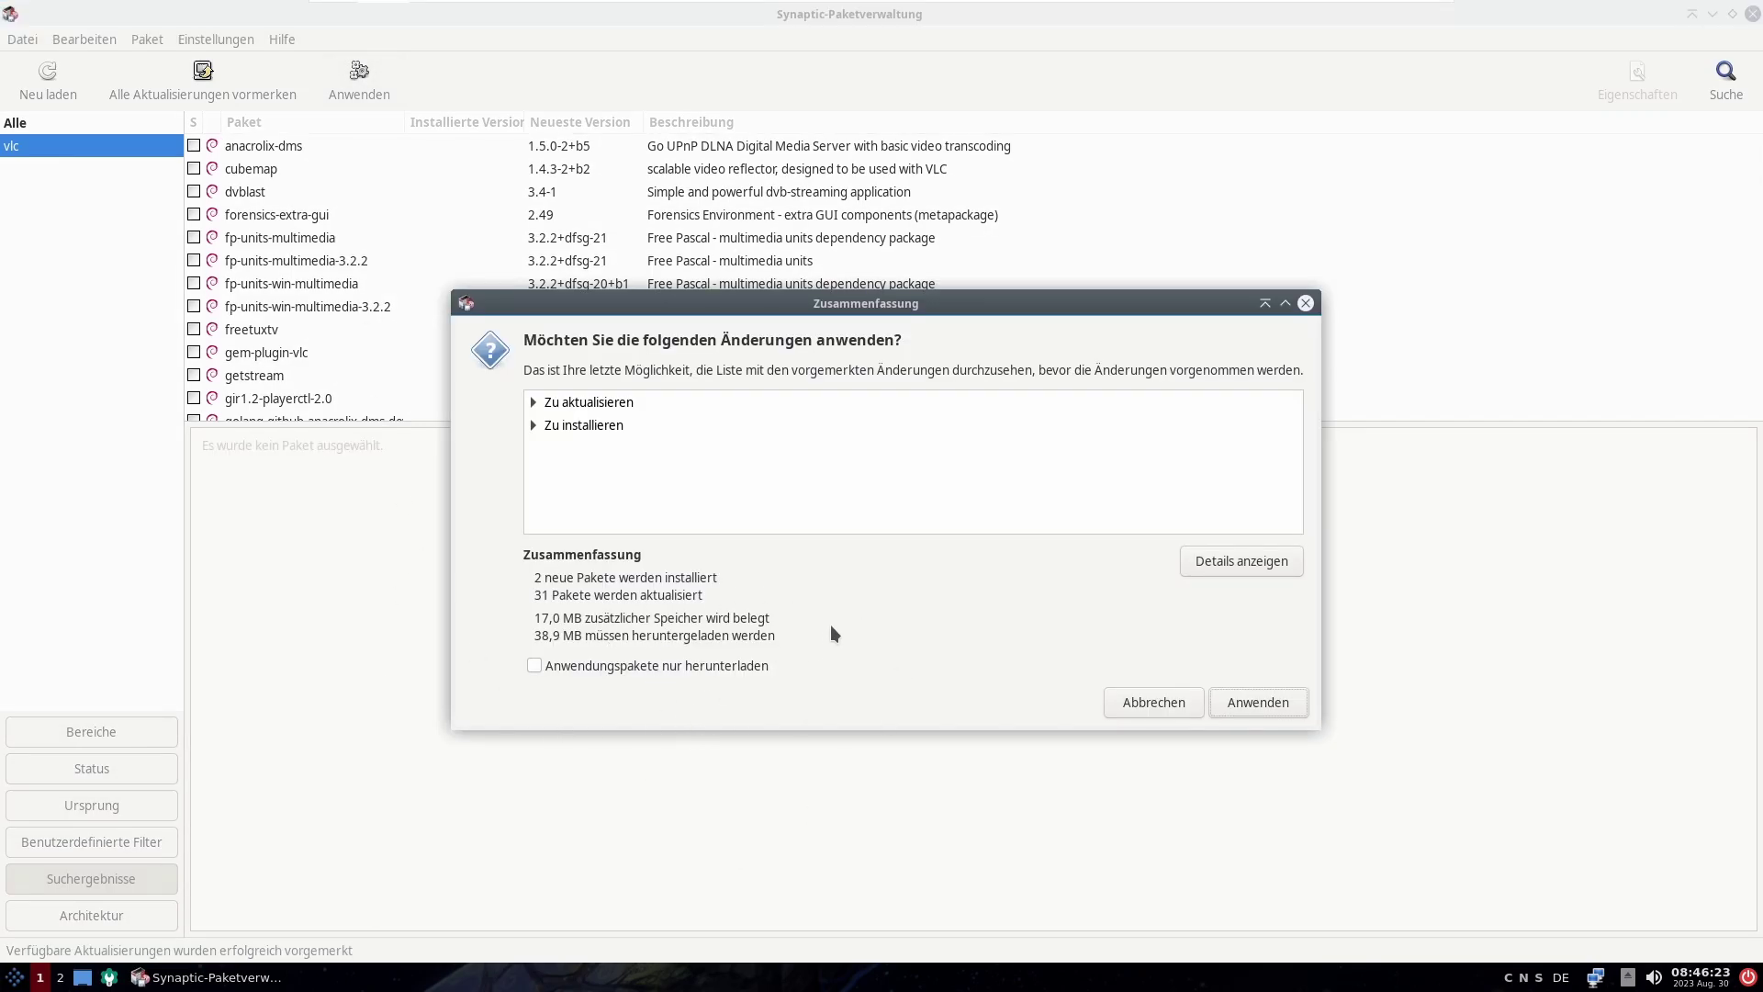
# Step: Inspect the 2 new and 31 upgrade package lists, then start applying the changes
pyautogui.click(556, 432)
pyautogui.click(538, 432)
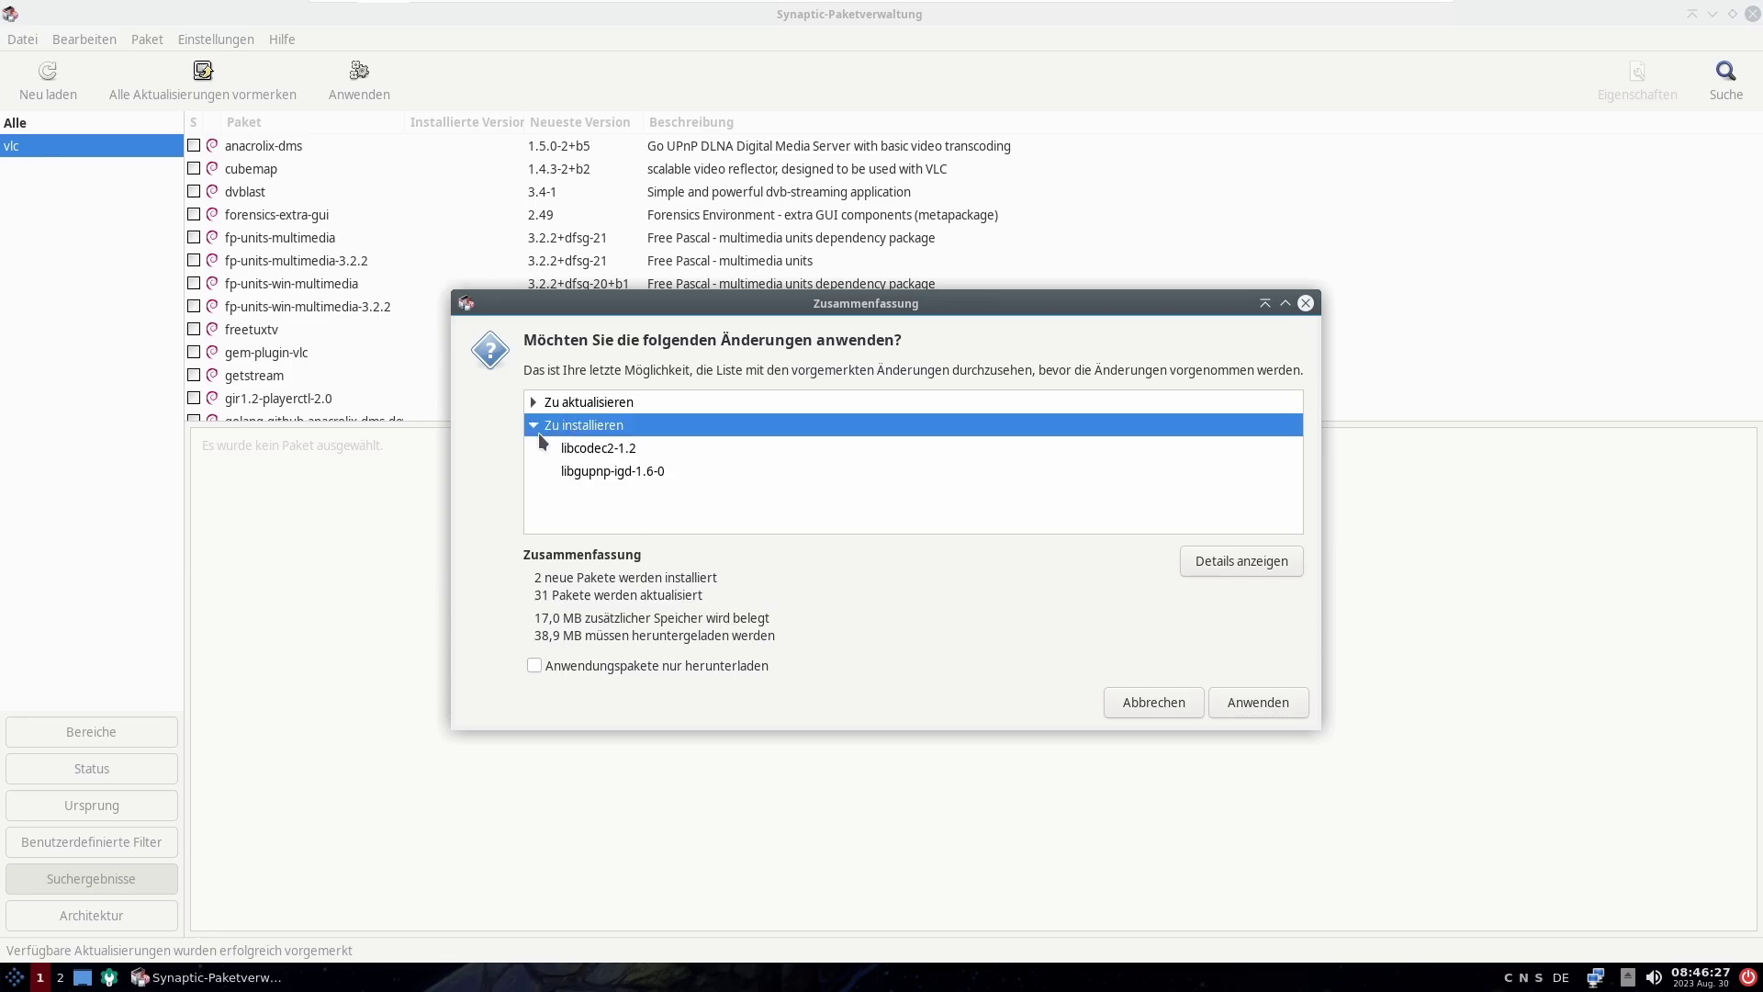
pyautogui.click(532, 432)
pyautogui.click(532, 399)
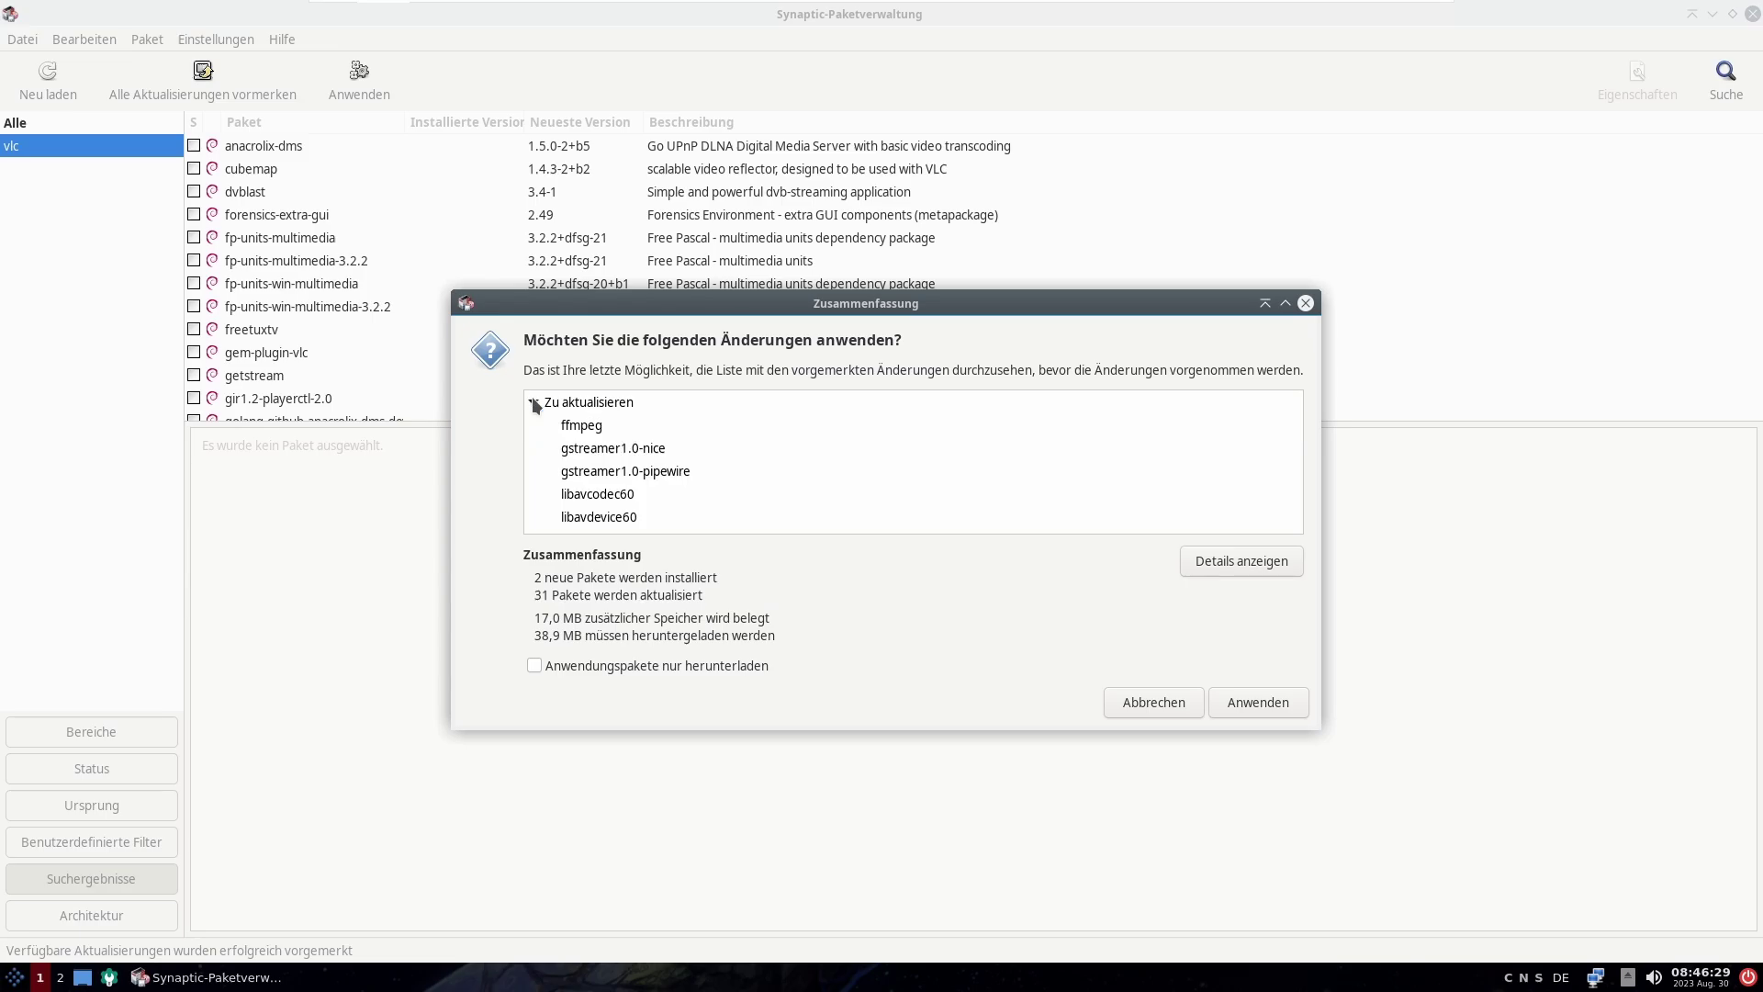
pyautogui.moveTo(1298, 404); pyautogui.dragTo(1292, 500)
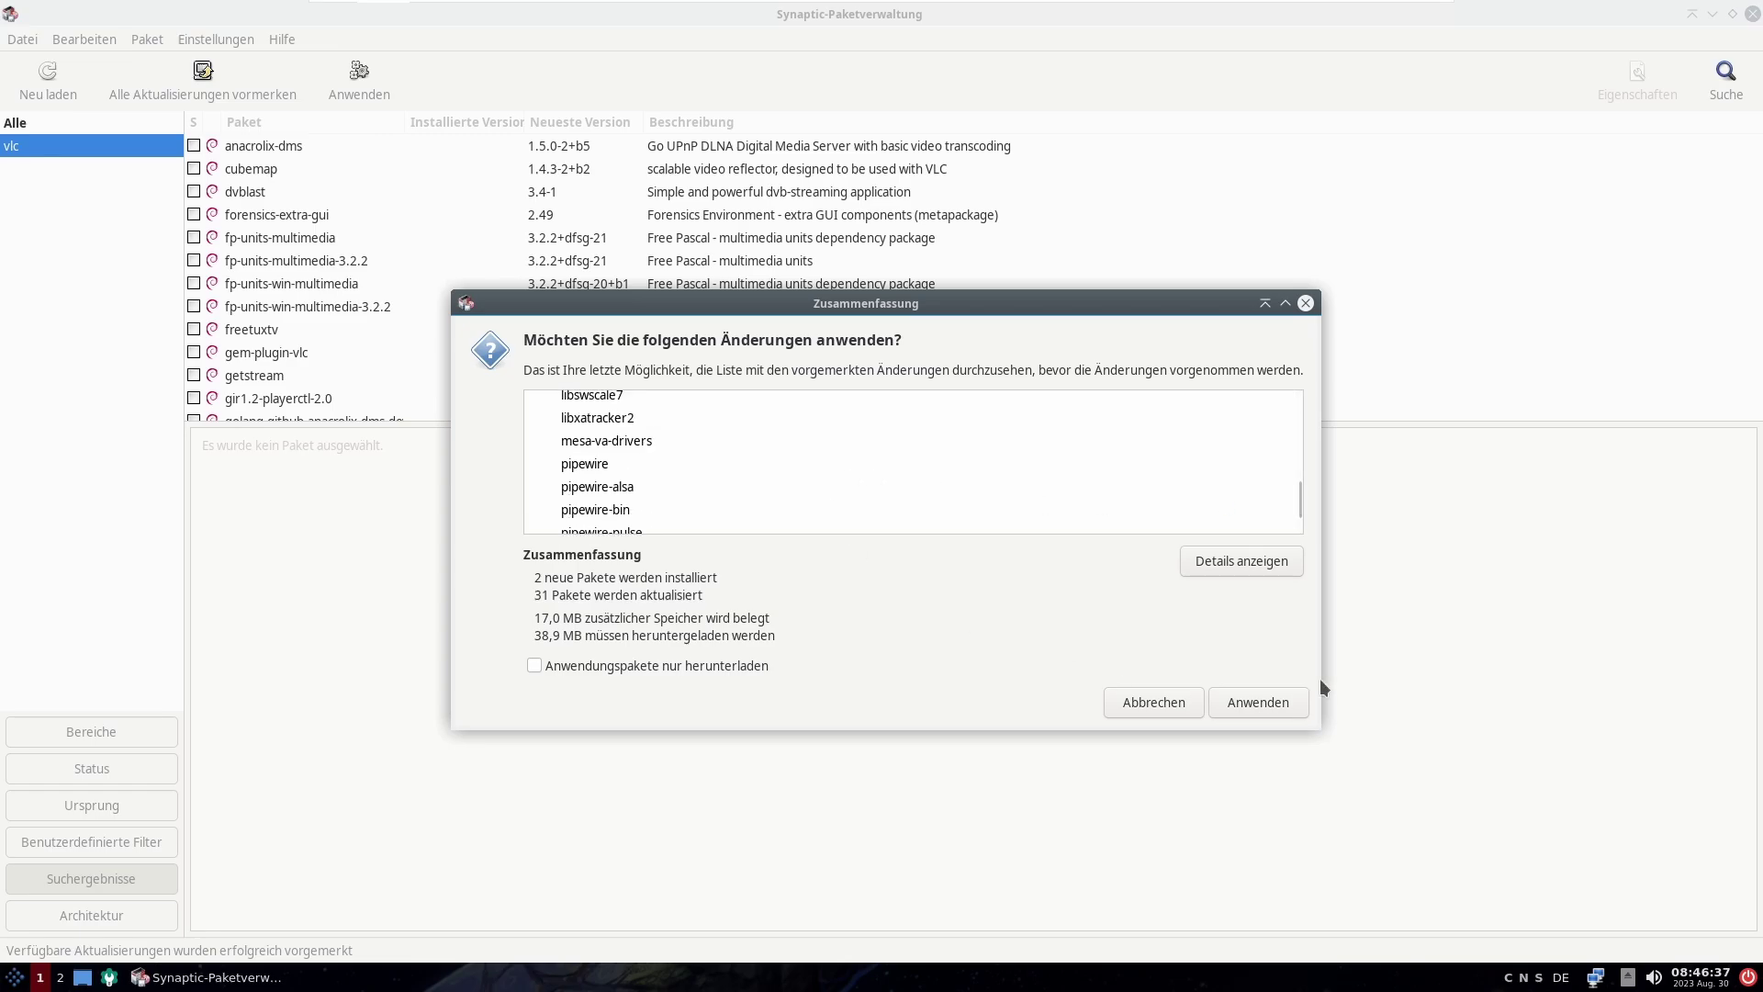
pyautogui.click(1269, 701)
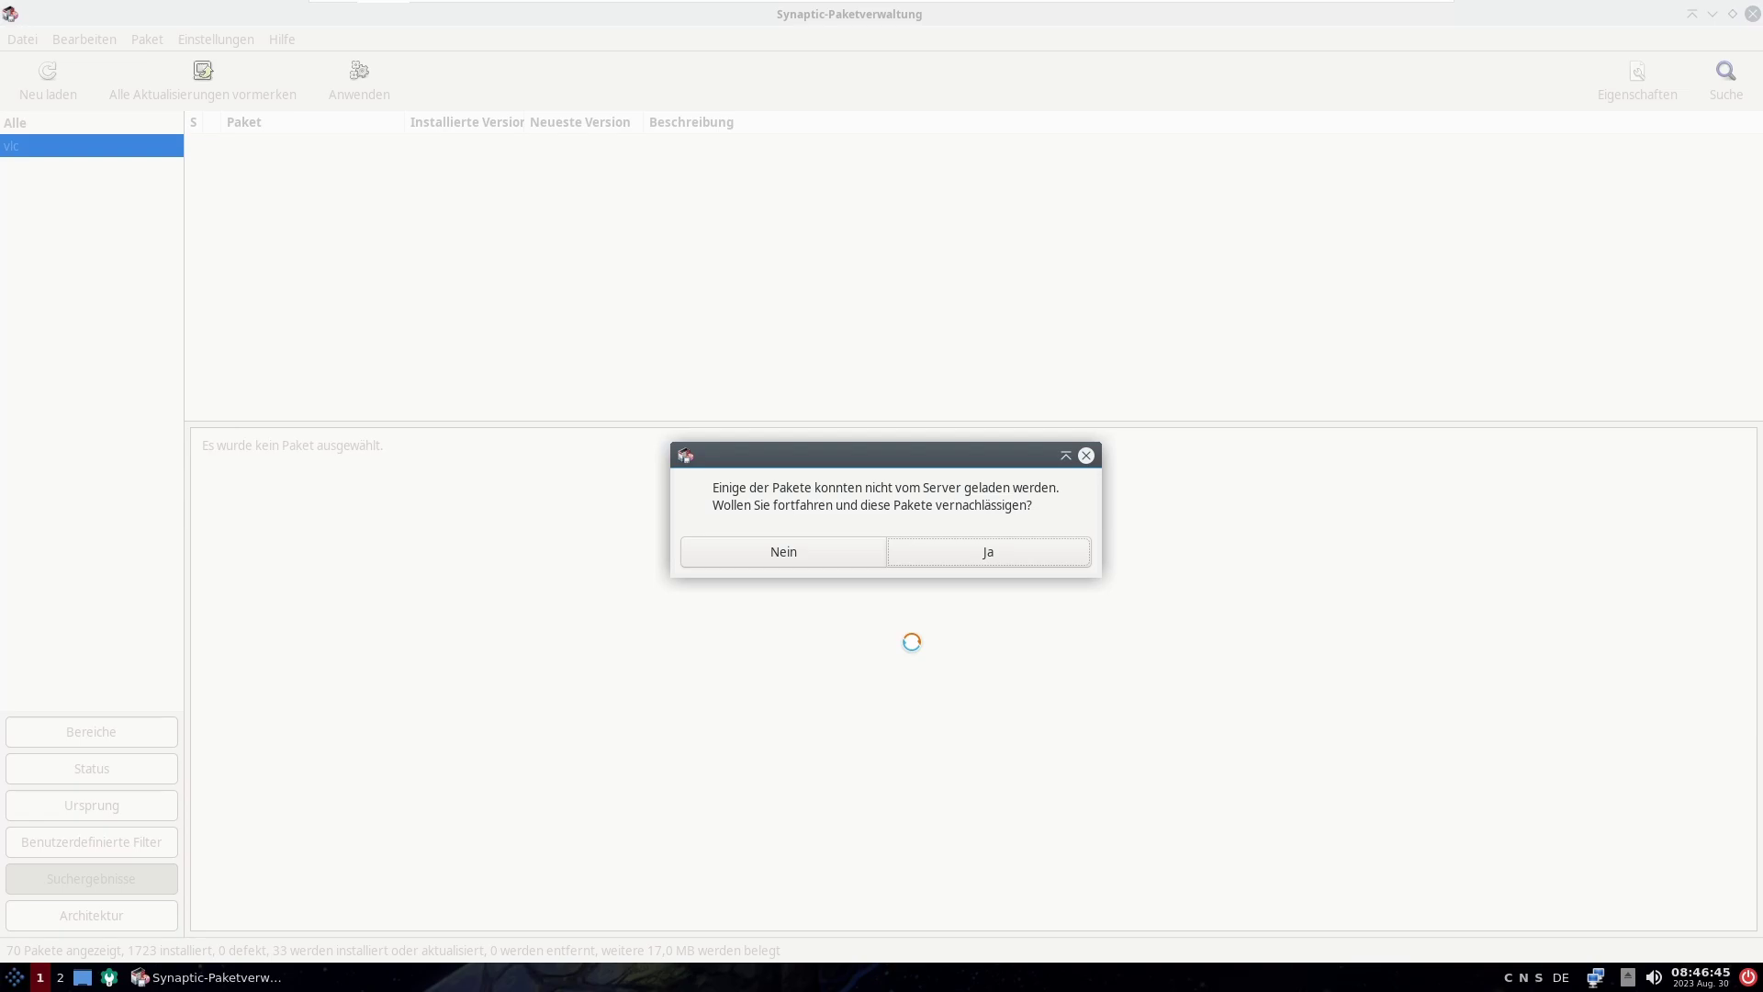
# Step: Continue past the failed ffmpeg downloads and dismiss the completion notice and 404 error report
pyautogui.click(1011, 552)
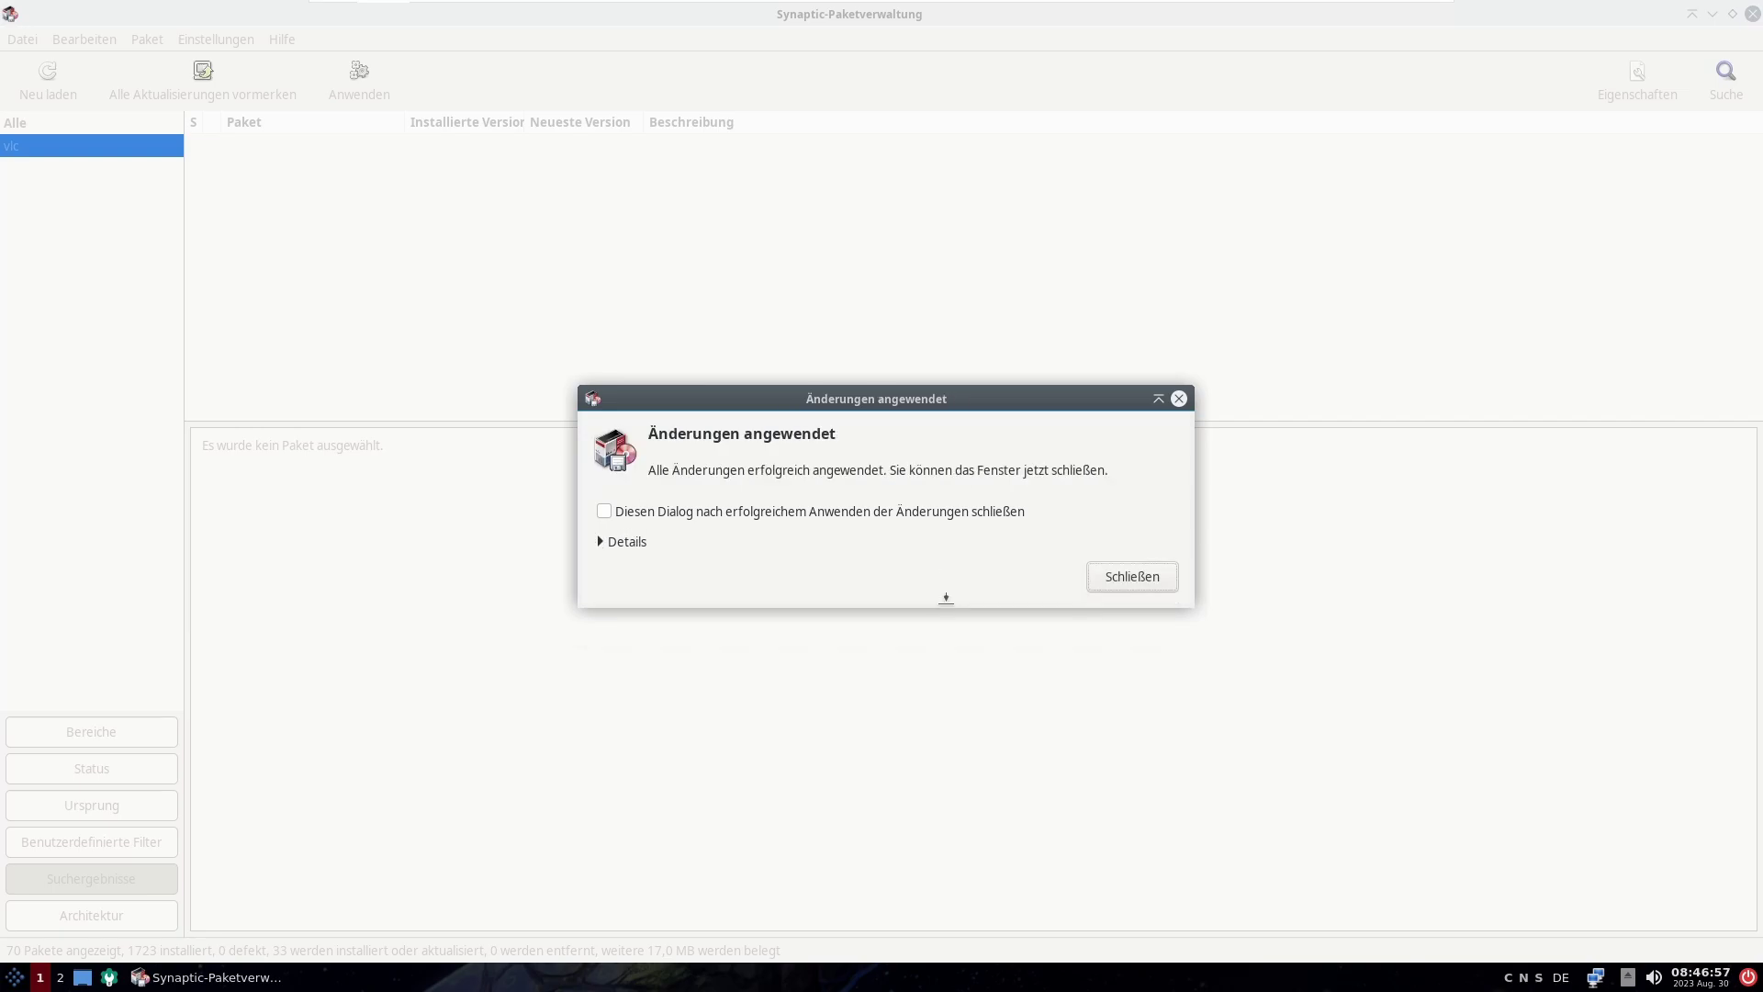
pyautogui.click(1127, 571)
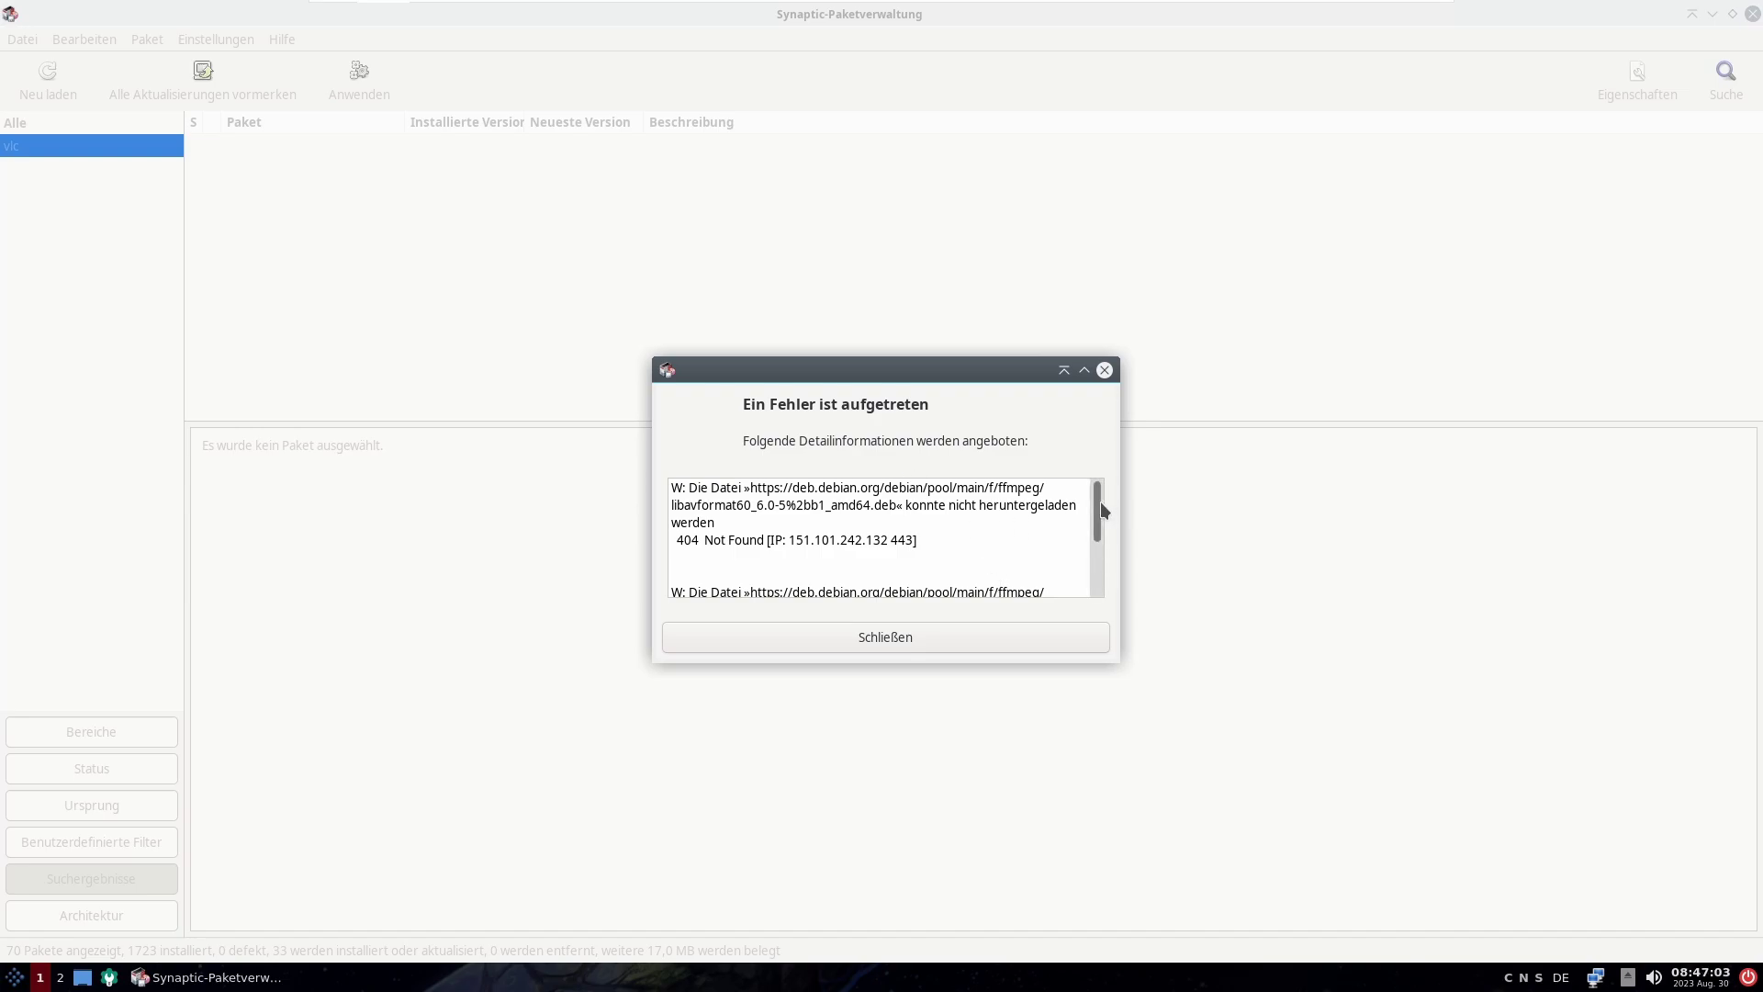
pyautogui.scroll(-5, 1100, 501)
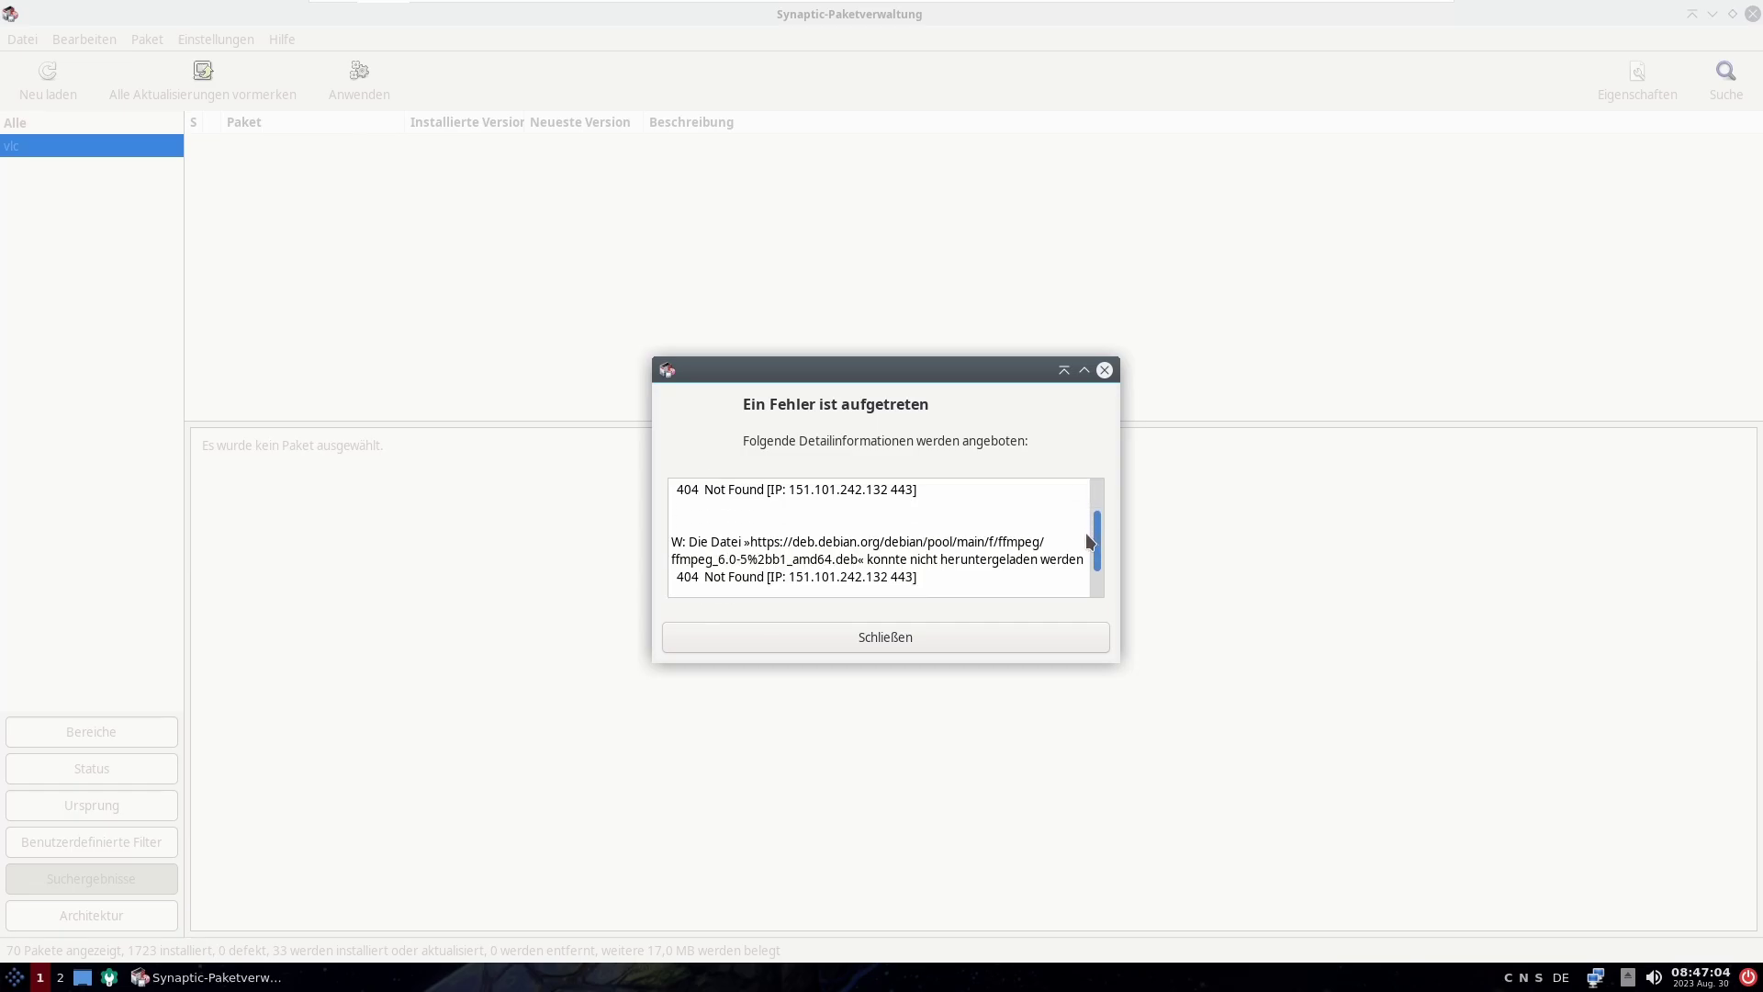
pyautogui.click(1000, 638)
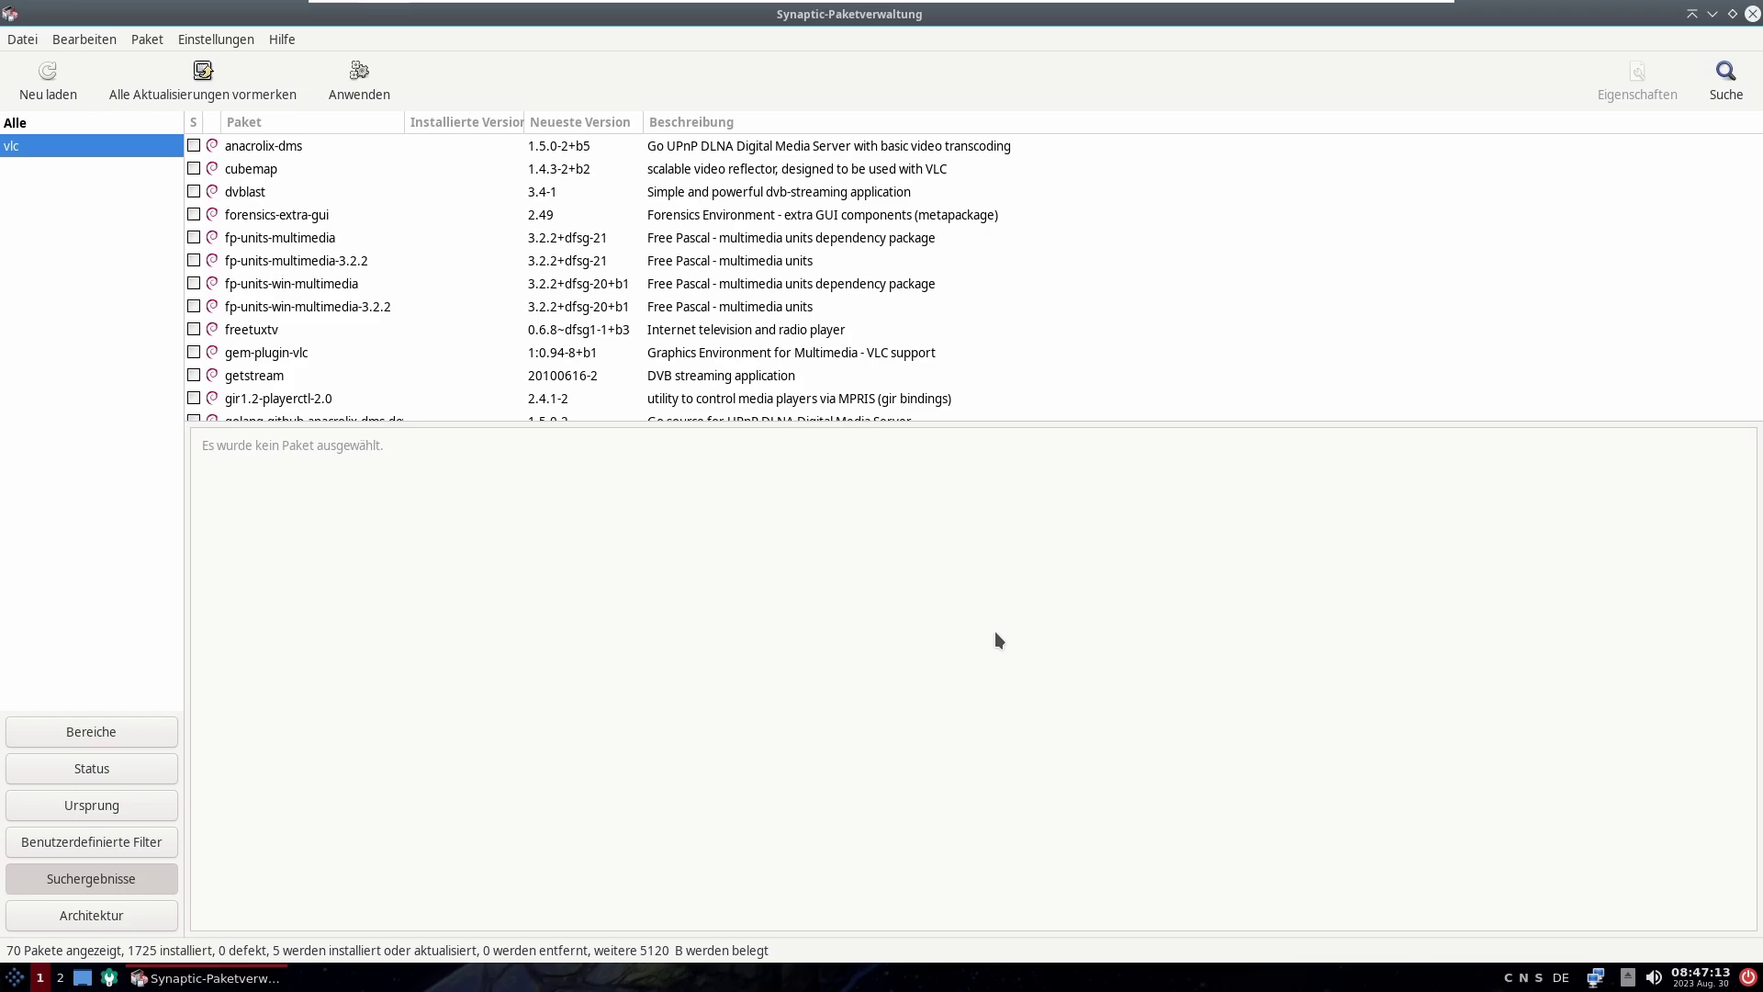
# Step: Cancel the five re-marked upgrades and quit Synaptic, discarding the marked changes
pyautogui.click(203, 78)
pyautogui.click(334, 68)
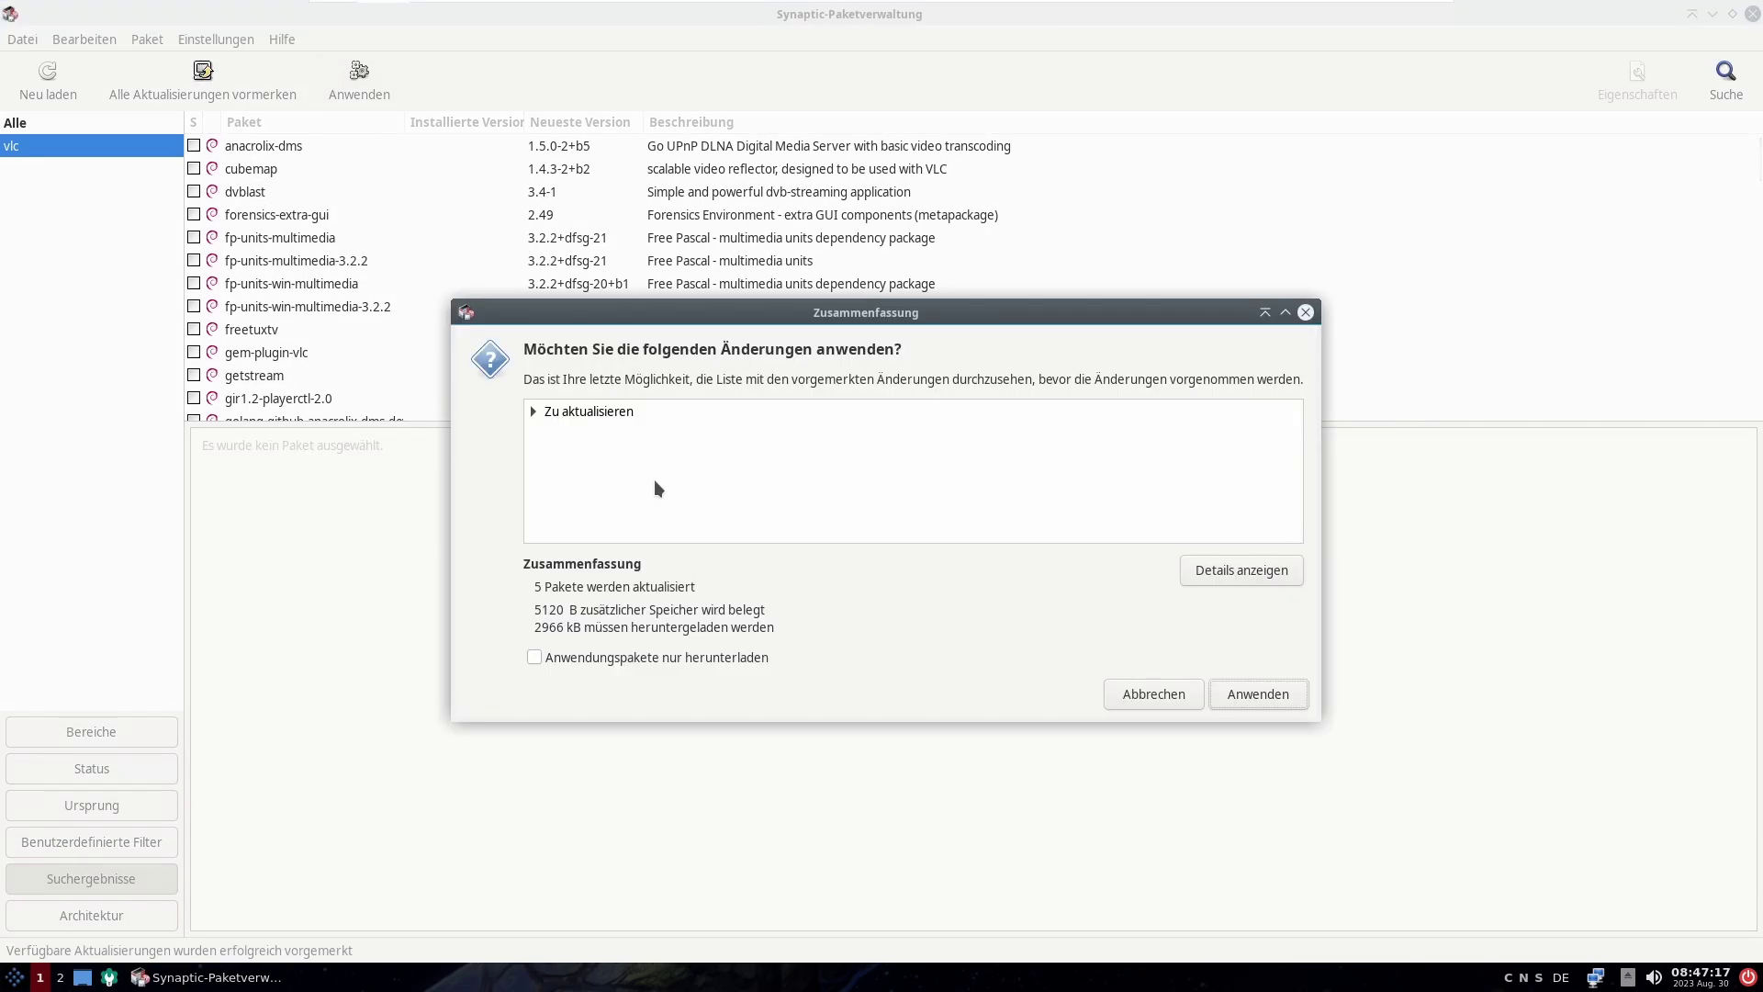
pyautogui.click(534, 412)
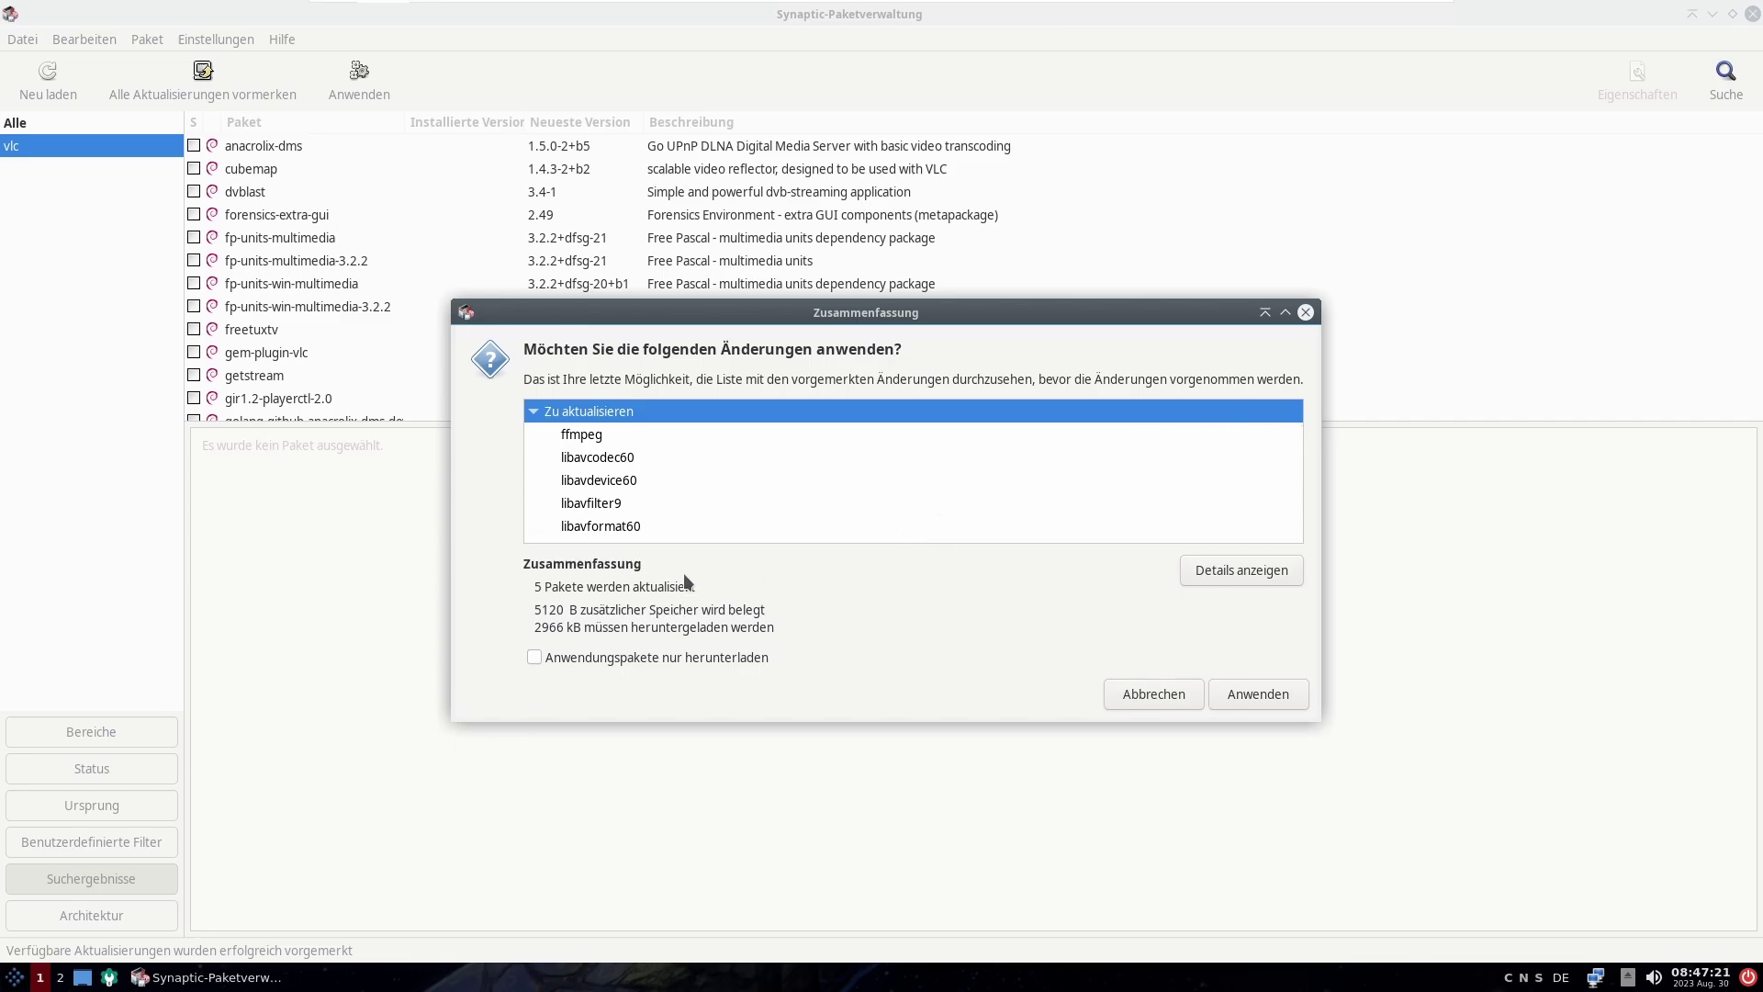
pyautogui.click(1182, 702)
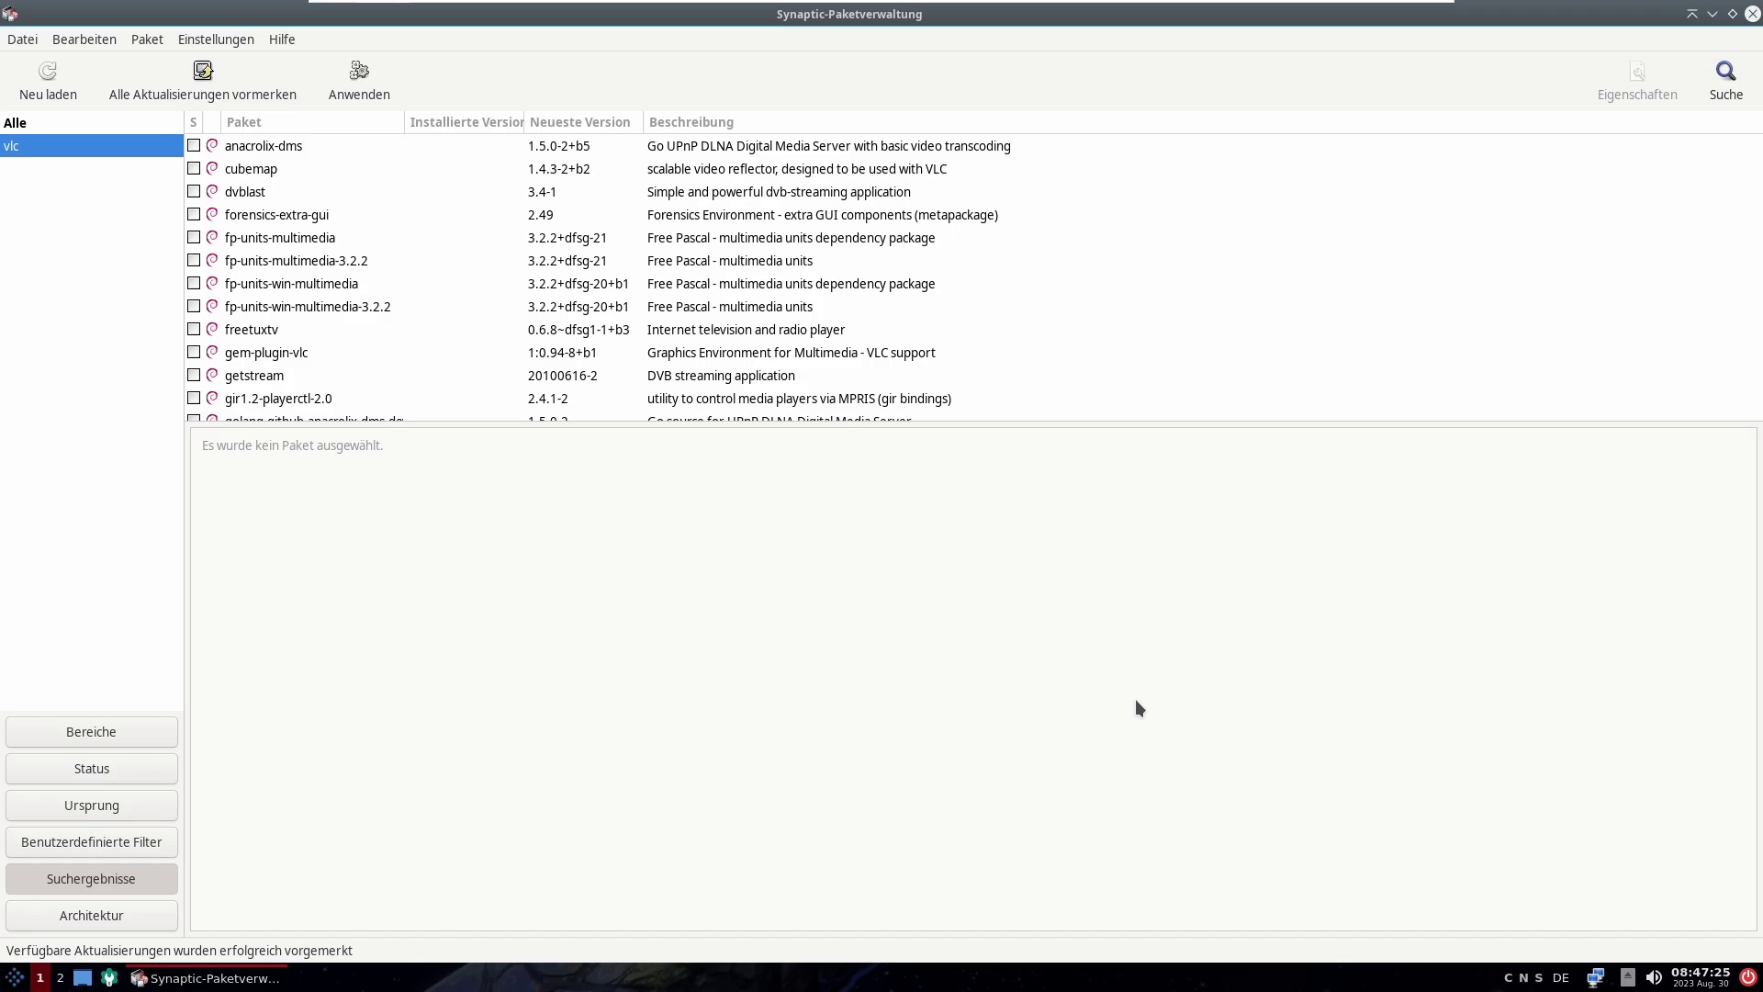
pyautogui.click(1753, 13)
pyautogui.click(1214, 557)
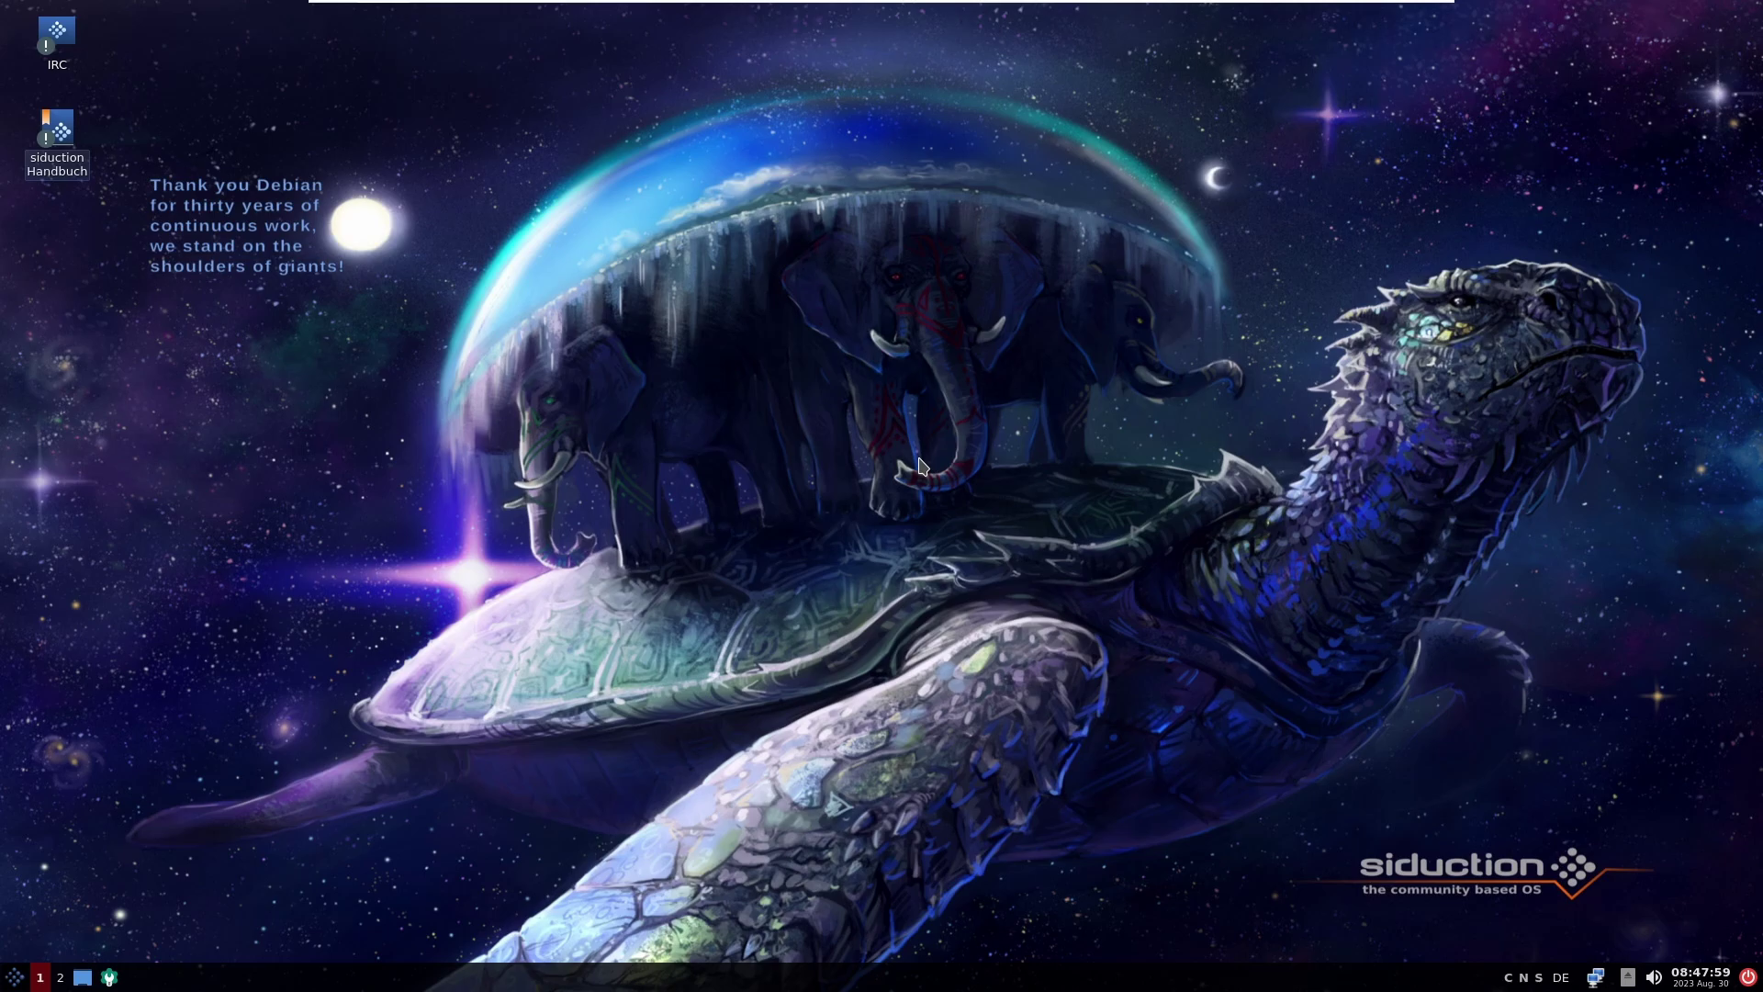
# Step: Make the desktop background solid black with wallpaper mode 'Fill with background color only'
pyautogui.rightClick(1027, 380)
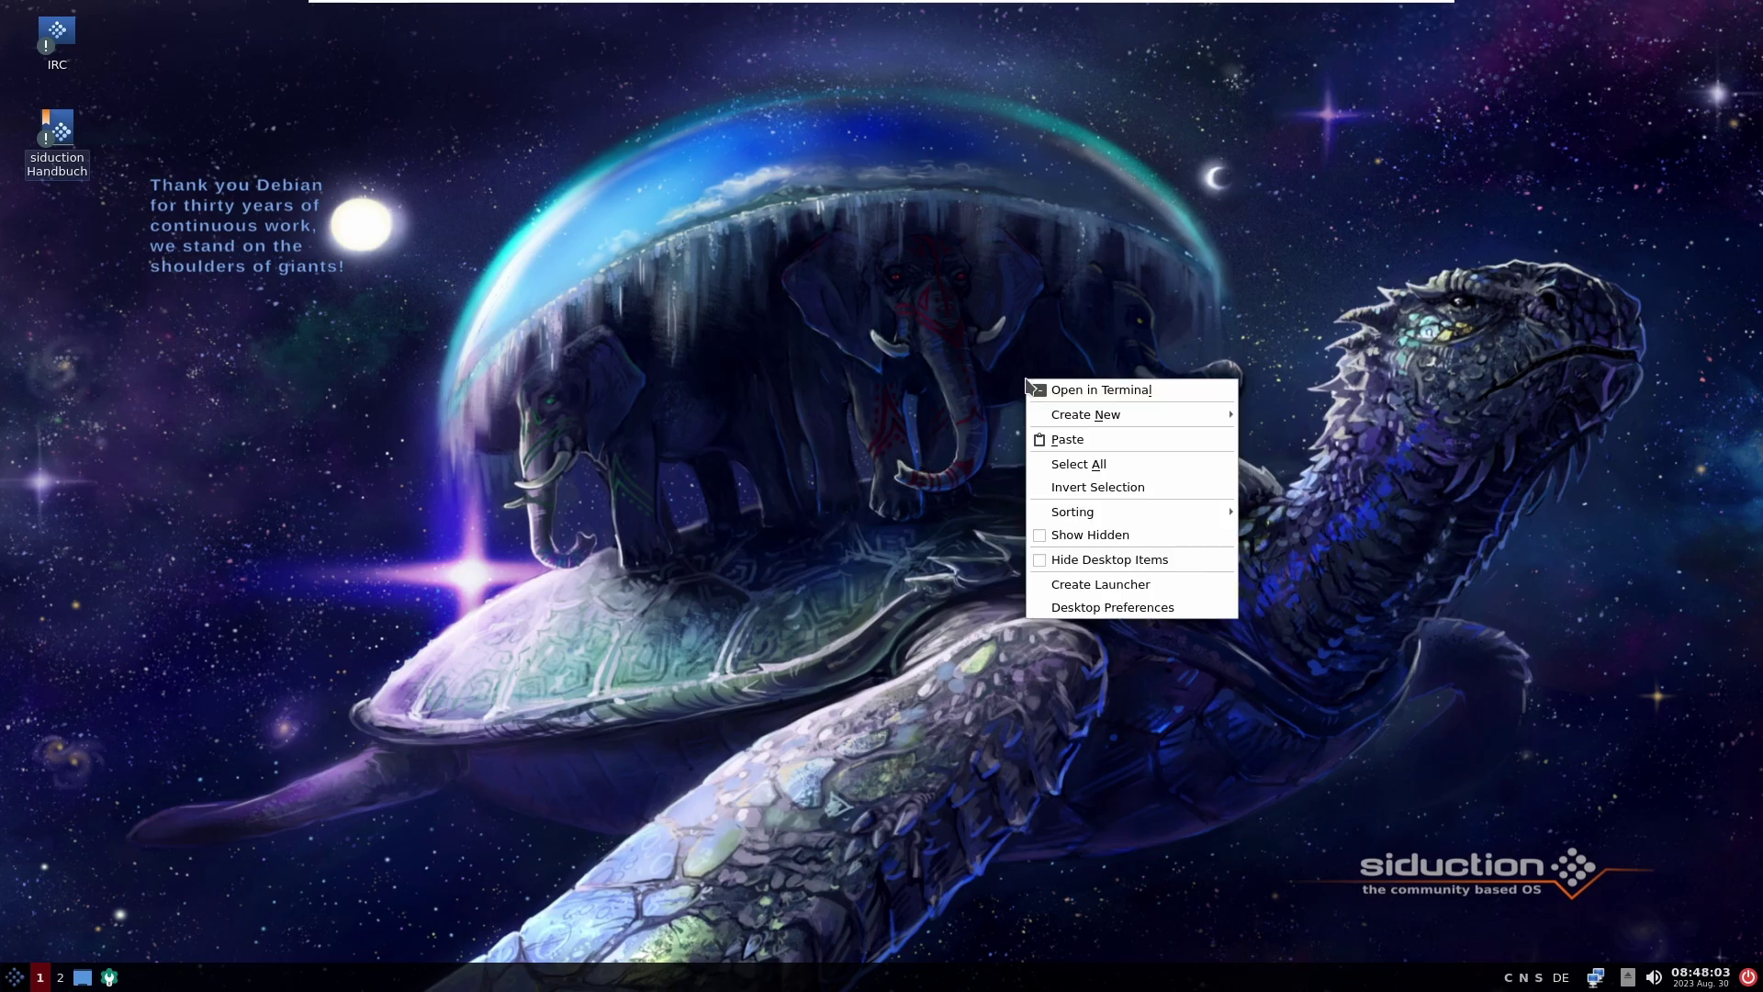
pyautogui.click(1126, 609)
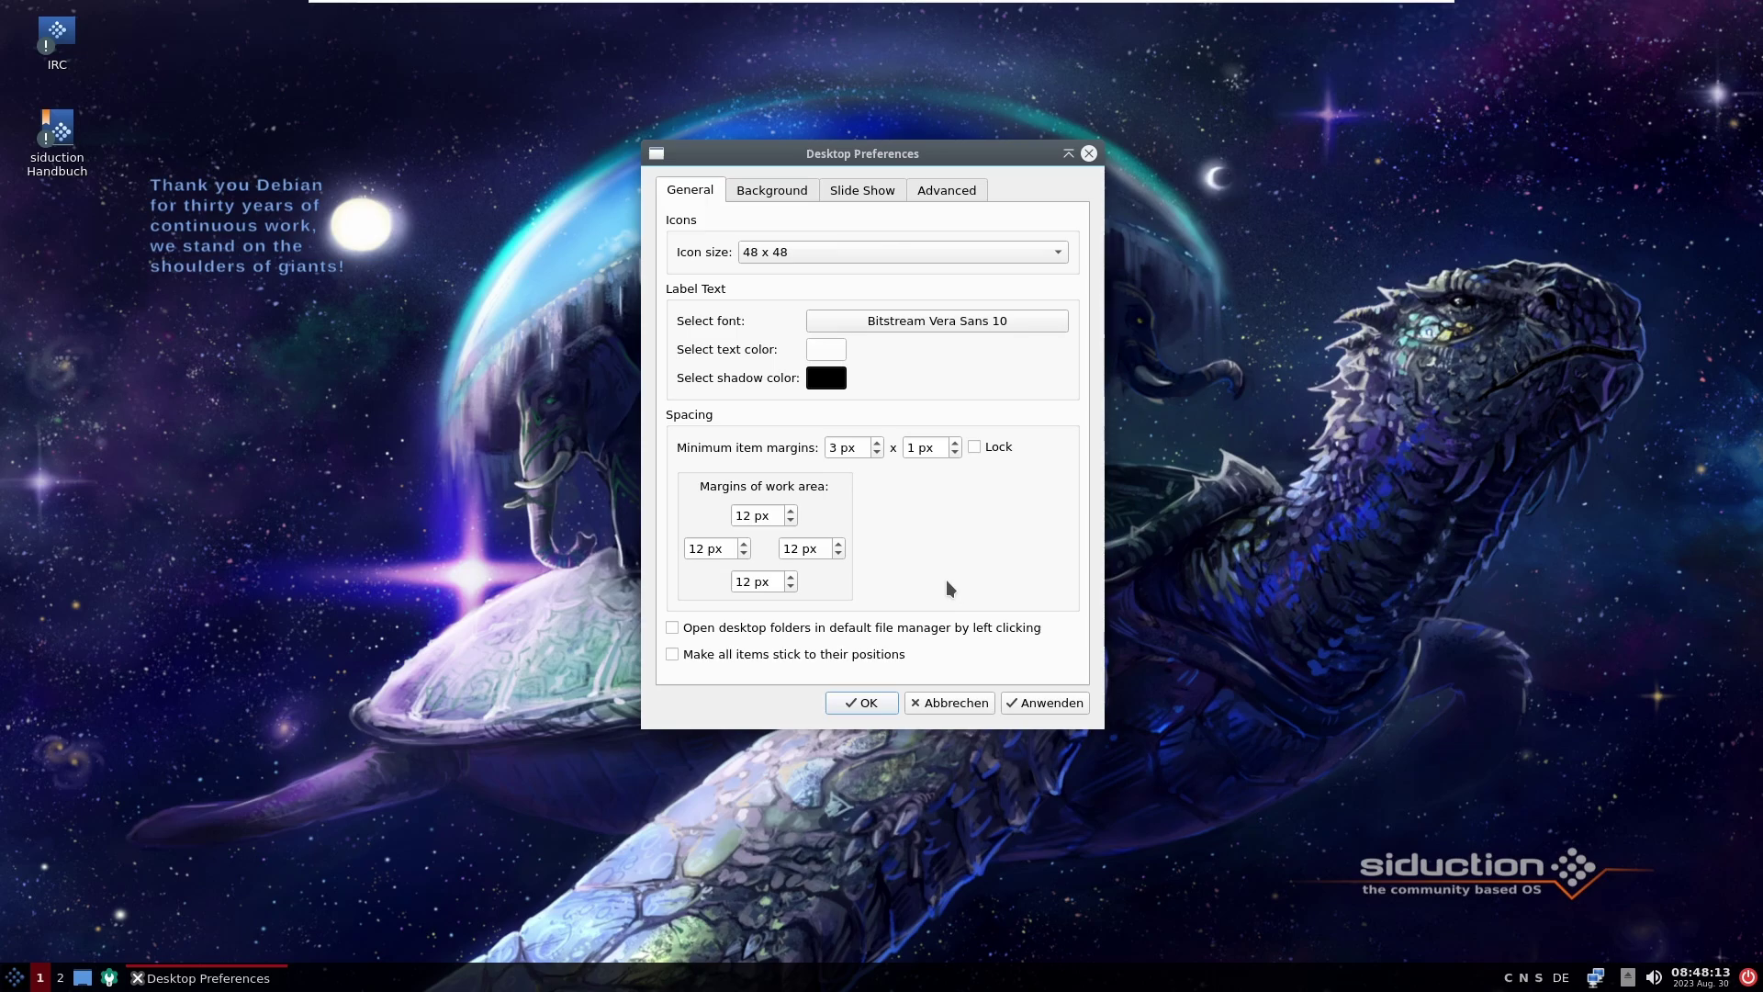
pyautogui.click(790, 191)
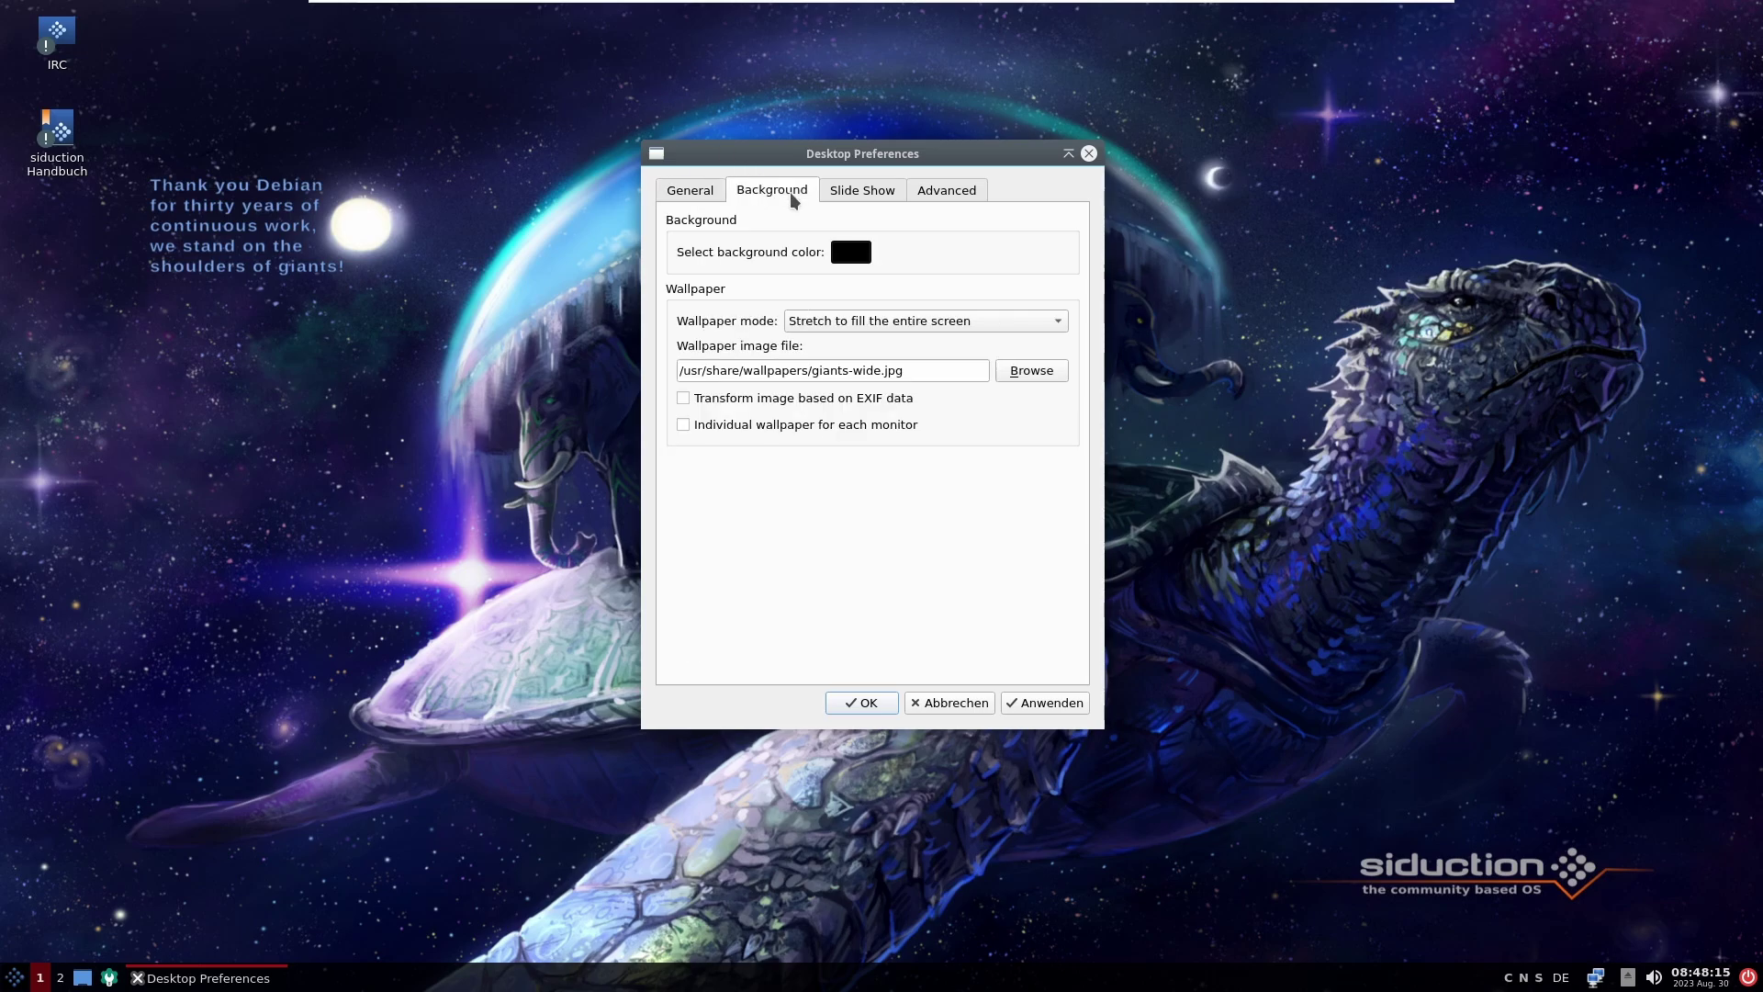
pyautogui.click(863, 250)
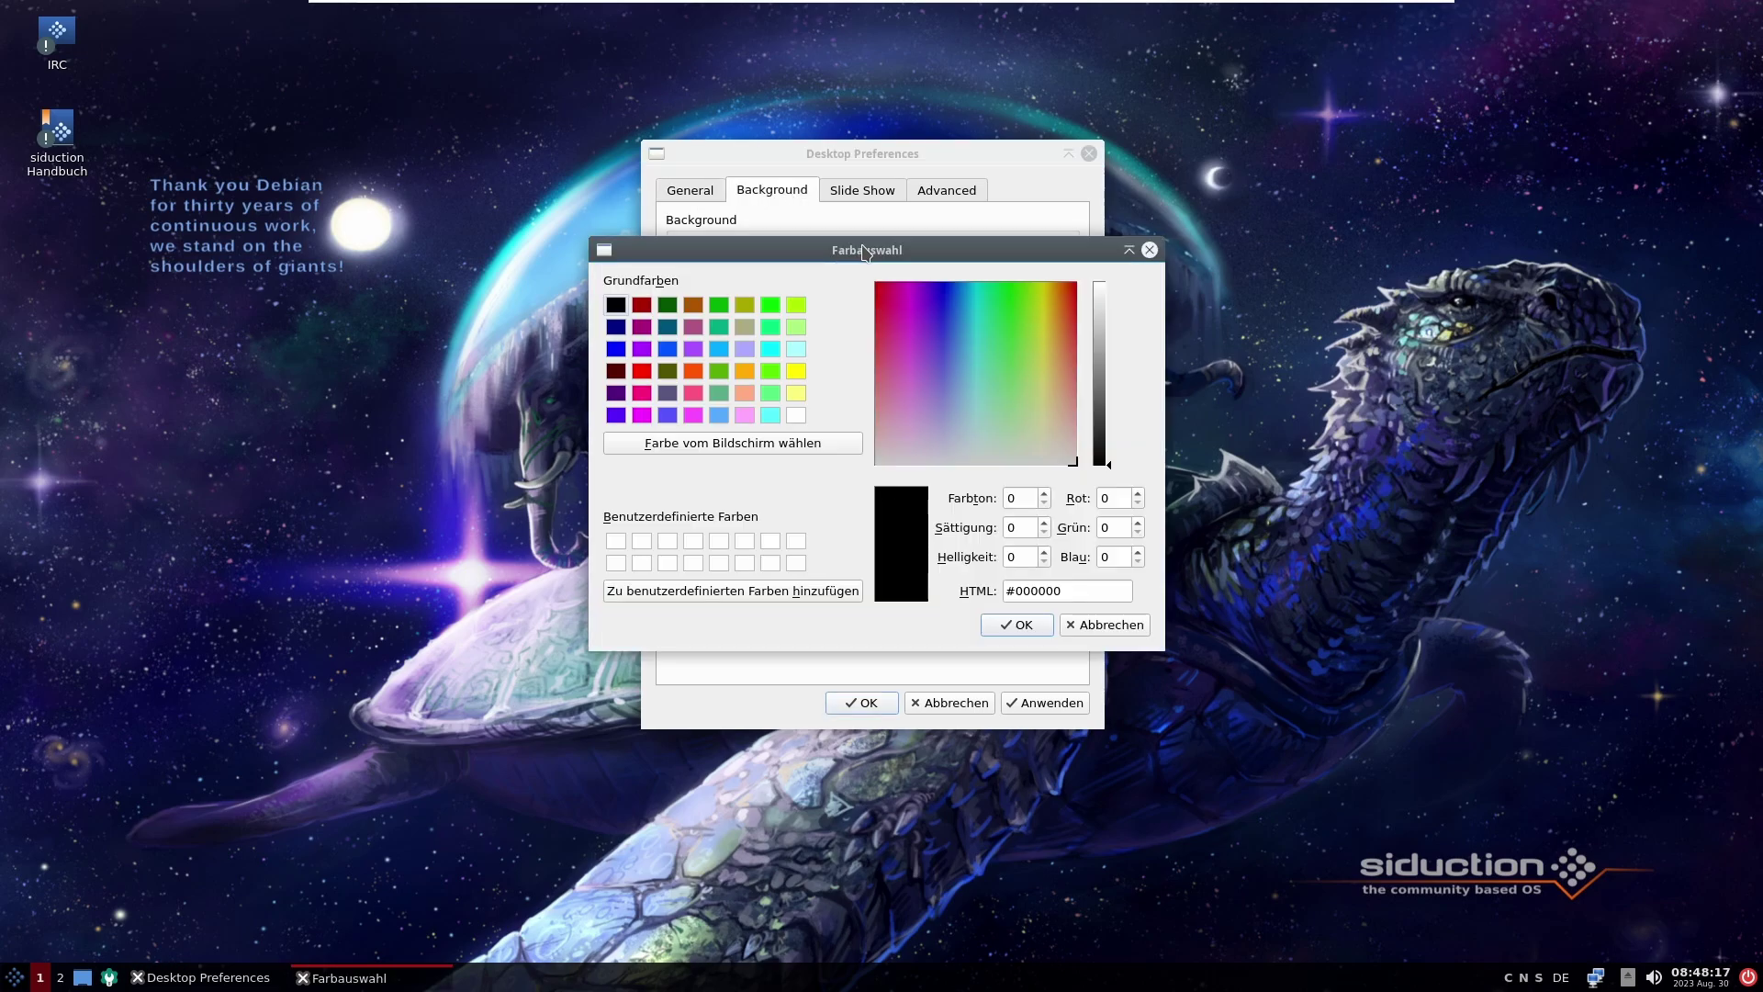
pyautogui.click(1021, 630)
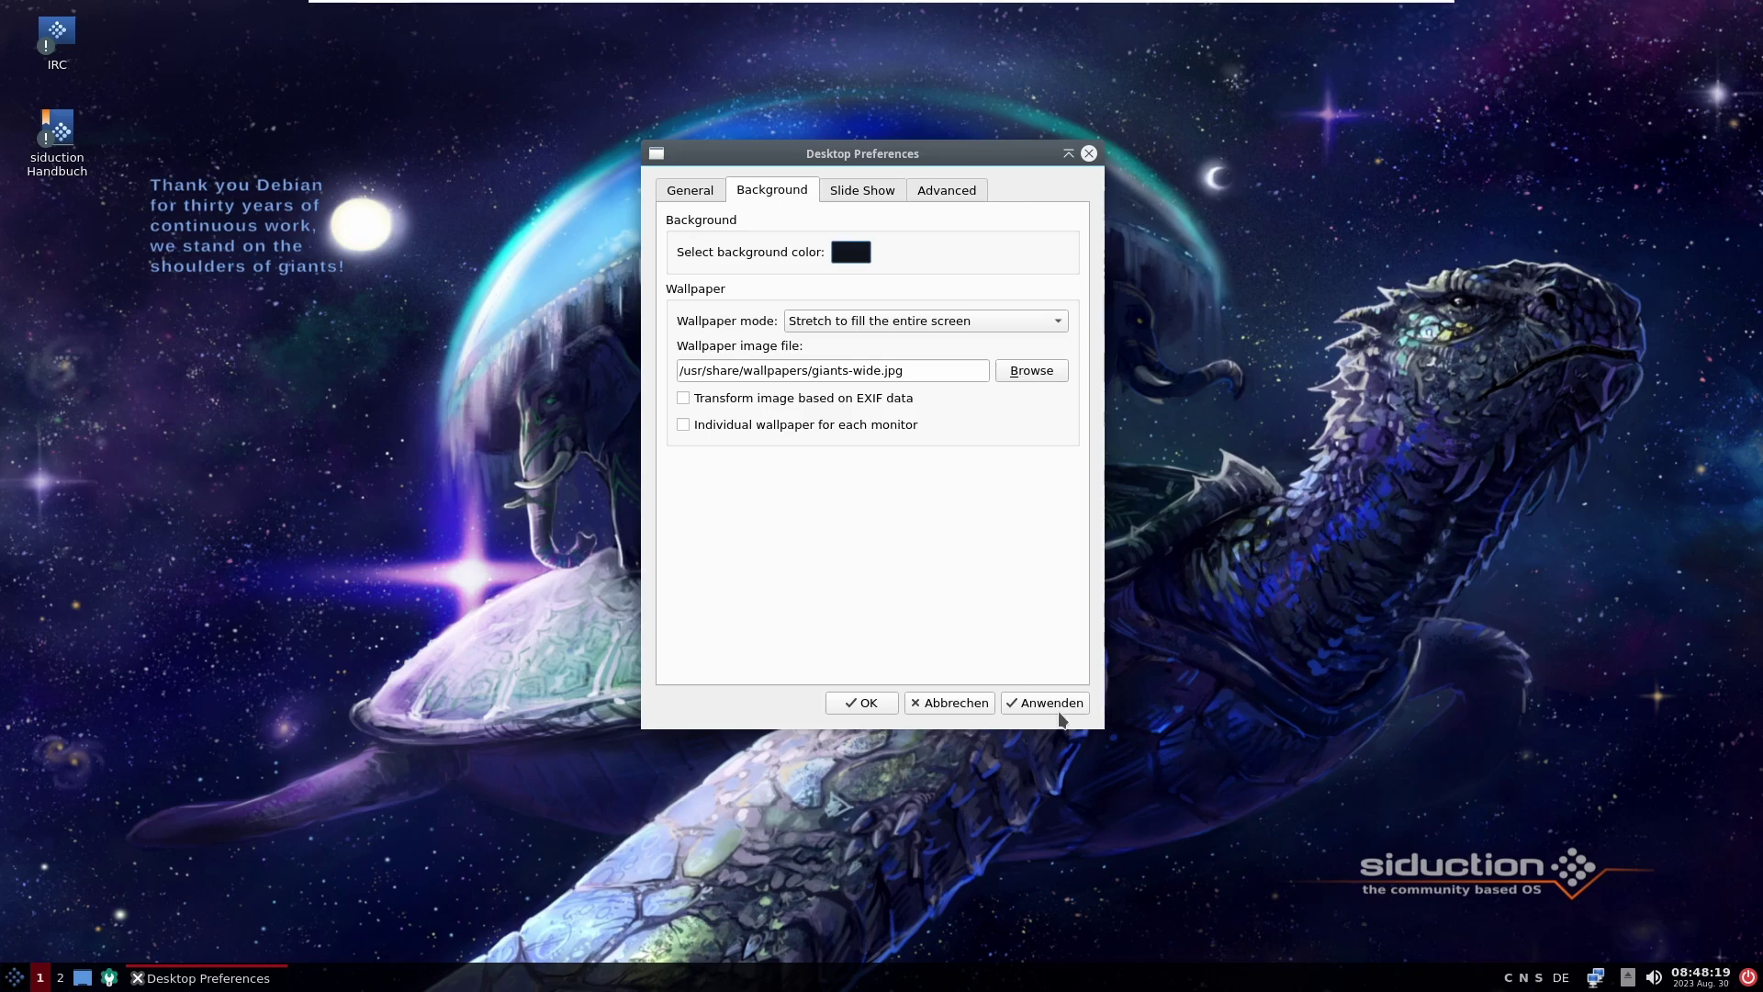
pyautogui.click(1033, 702)
pyautogui.click(860, 323)
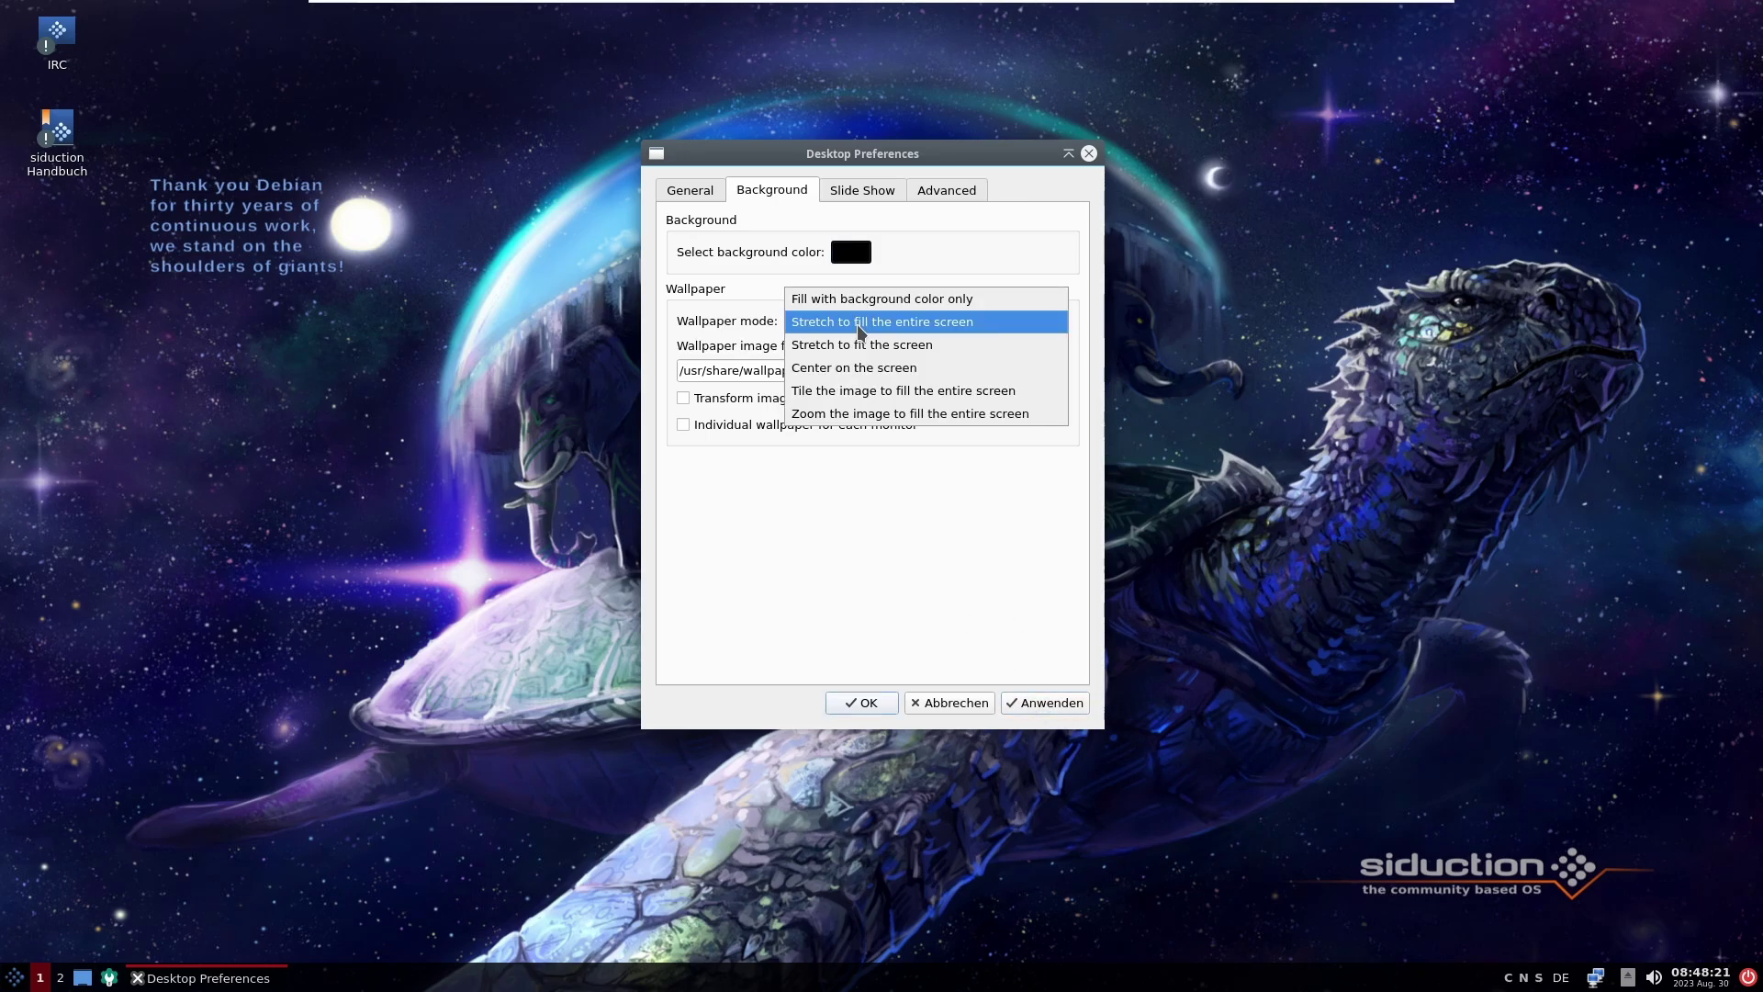
pyautogui.click(922, 298)
# Step: Apply the black background, then switch to light blue #00aaff and apply it
pyautogui.click(1065, 708)
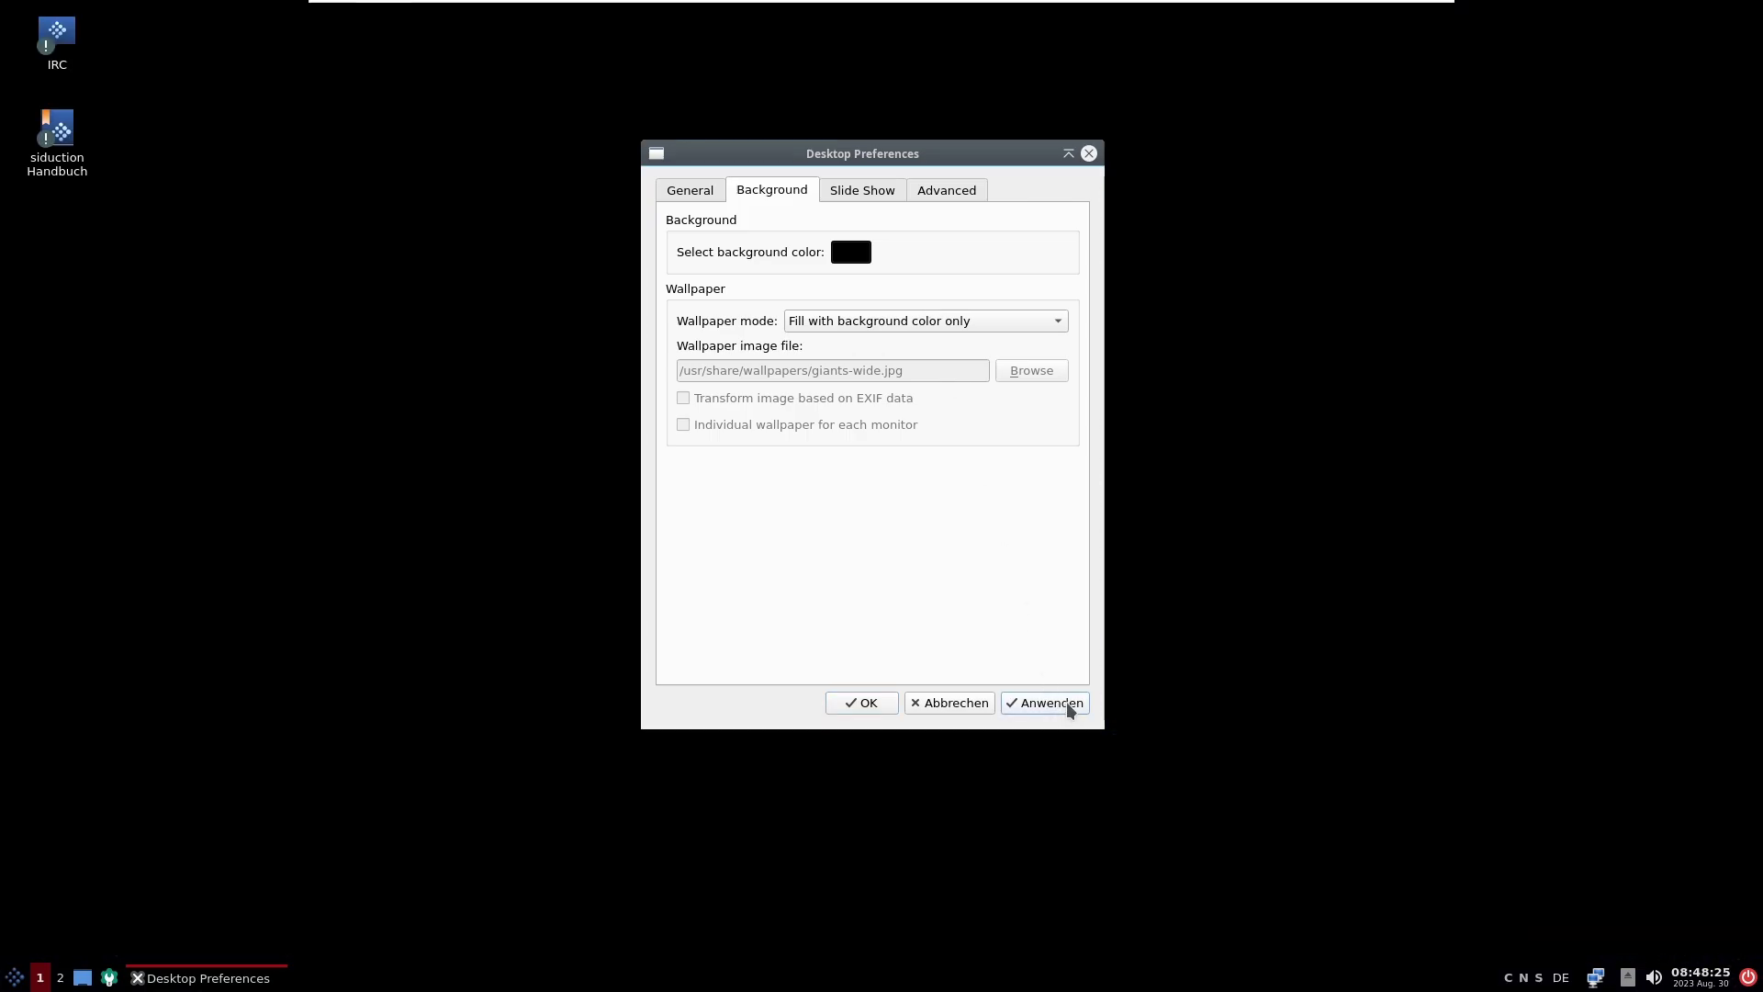
pyautogui.click(860, 245)
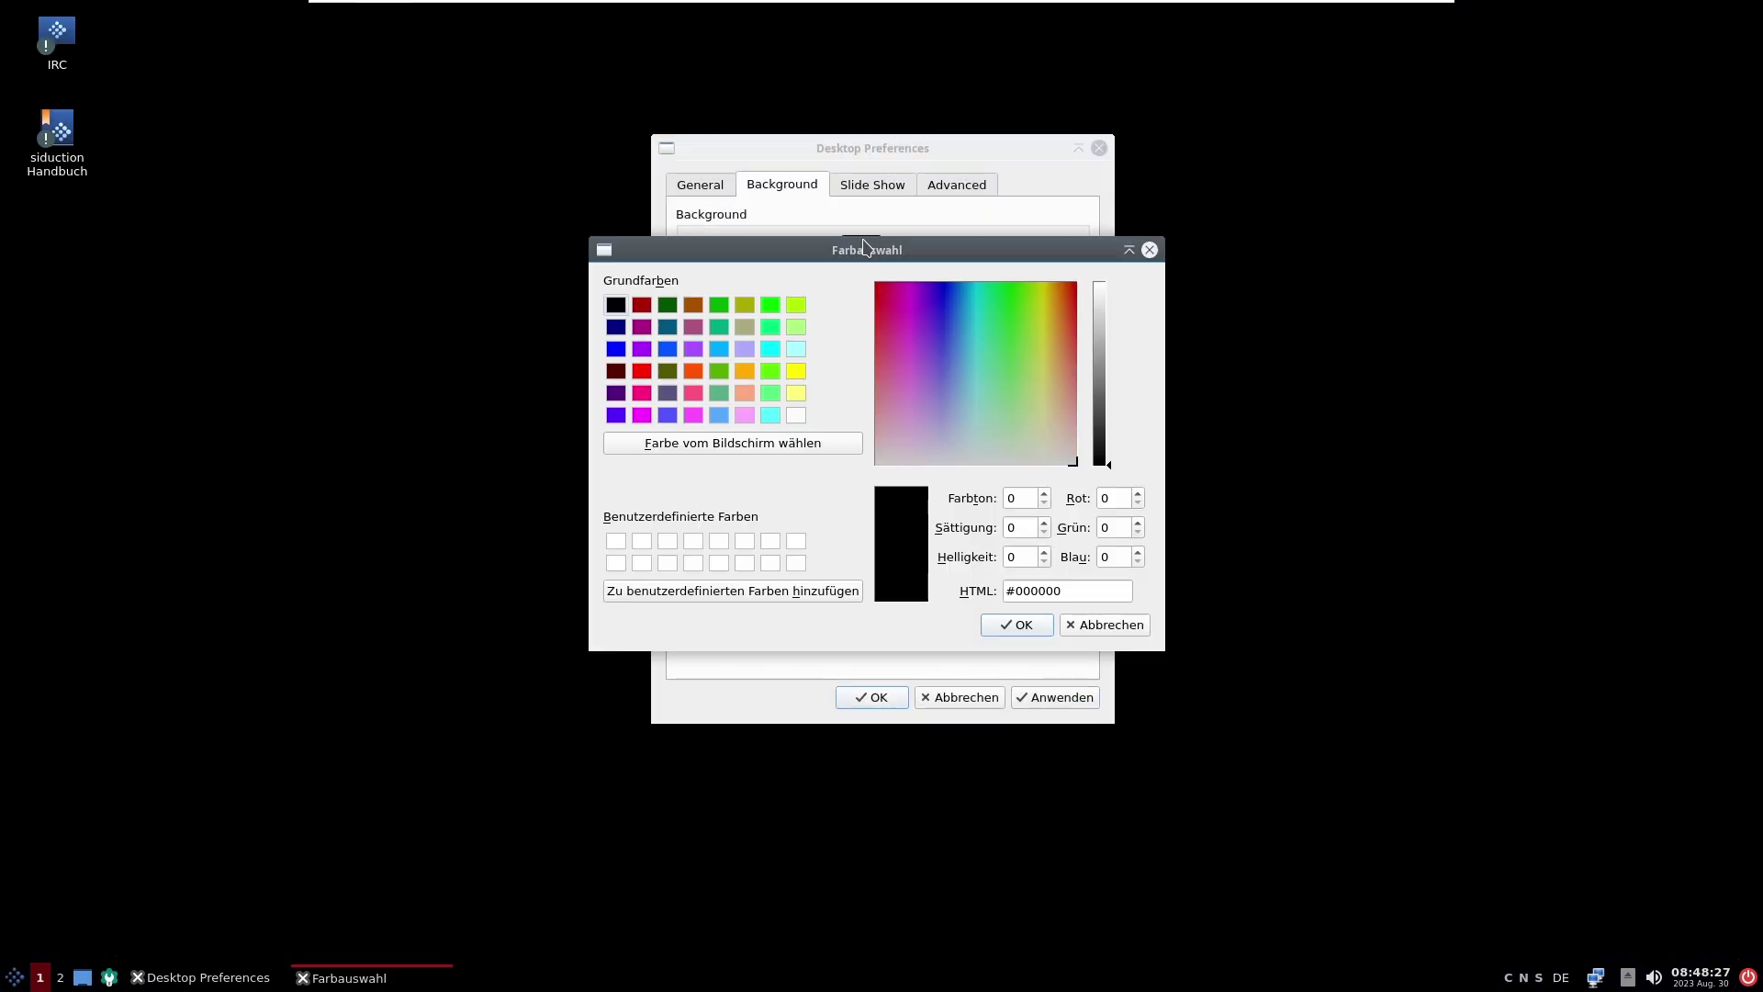
pyautogui.click(717, 353)
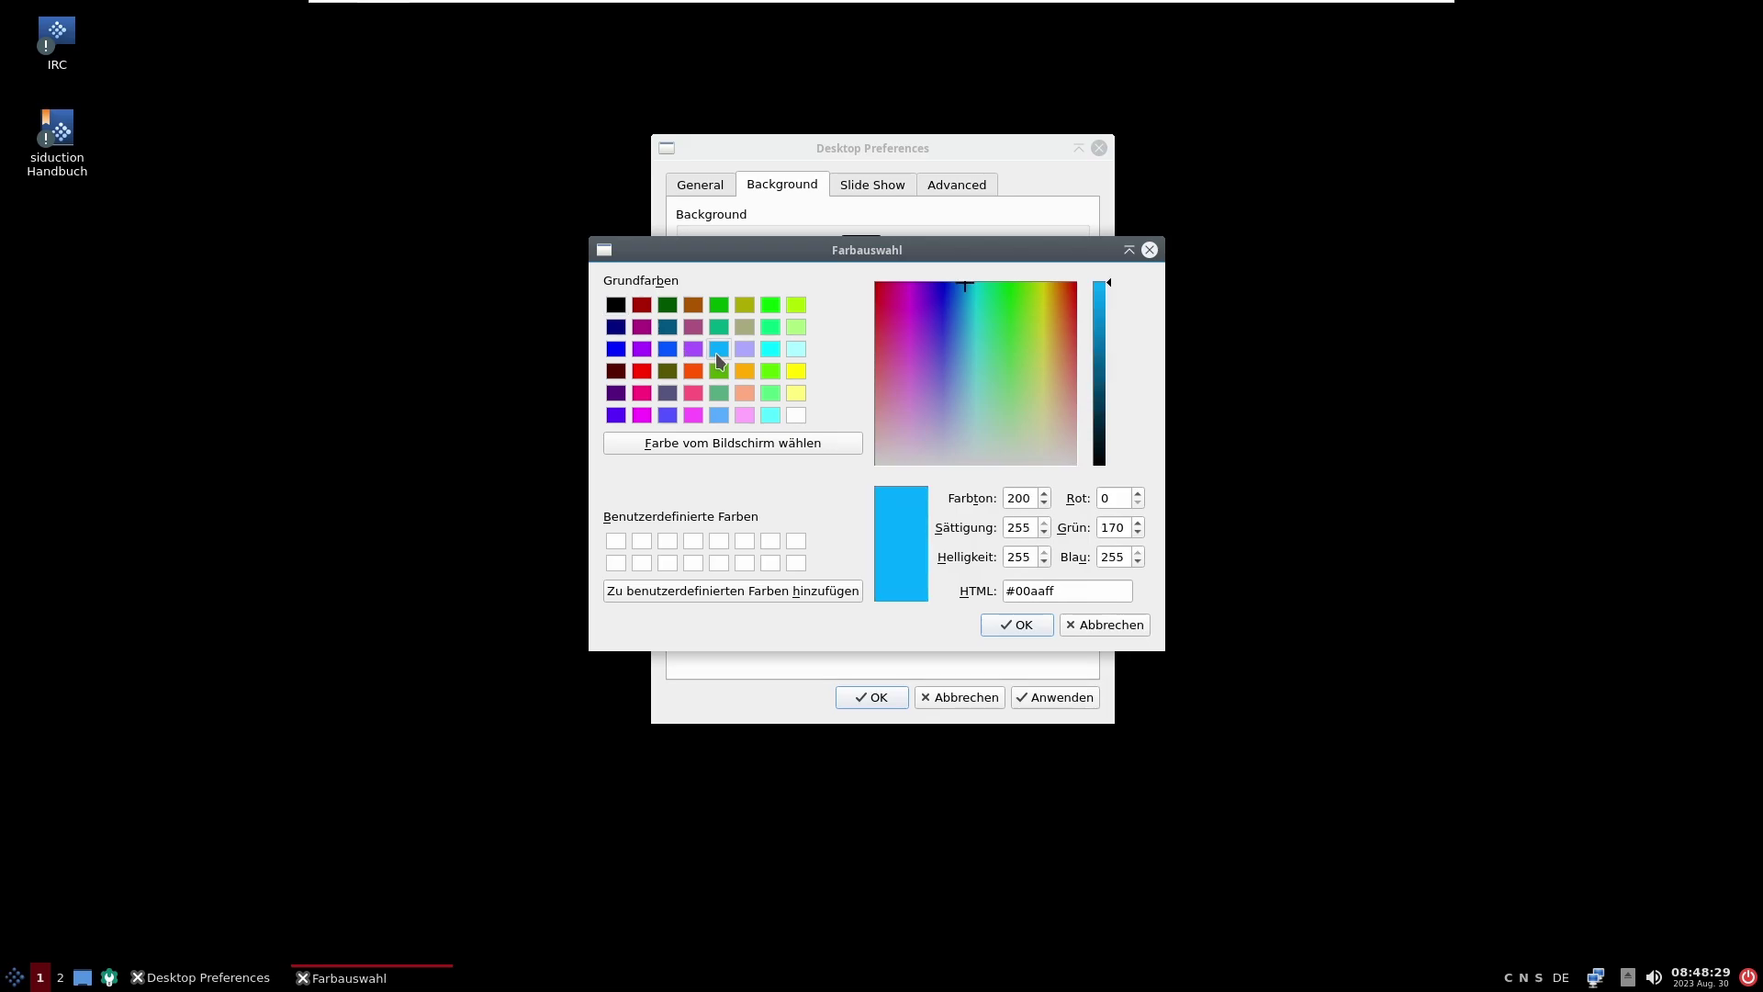
pyautogui.click(1002, 624)
pyautogui.click(1019, 697)
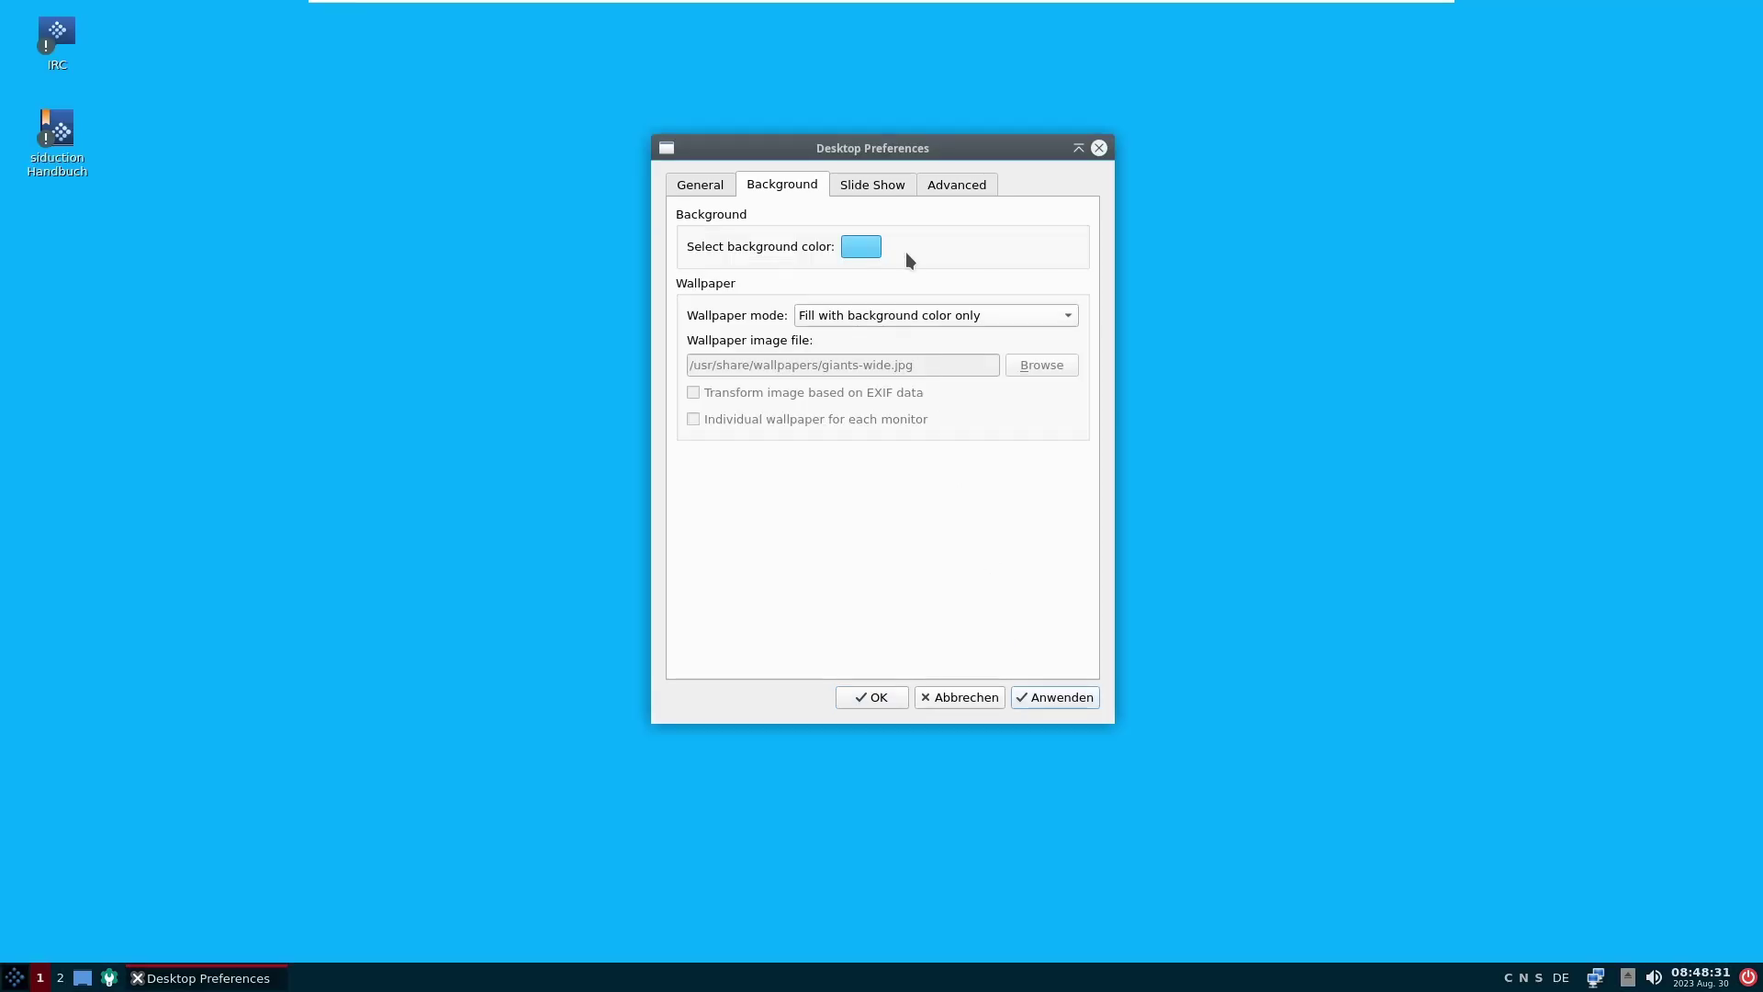
pyautogui.moveTo(898, 150); pyautogui.dragTo(1336, 171)
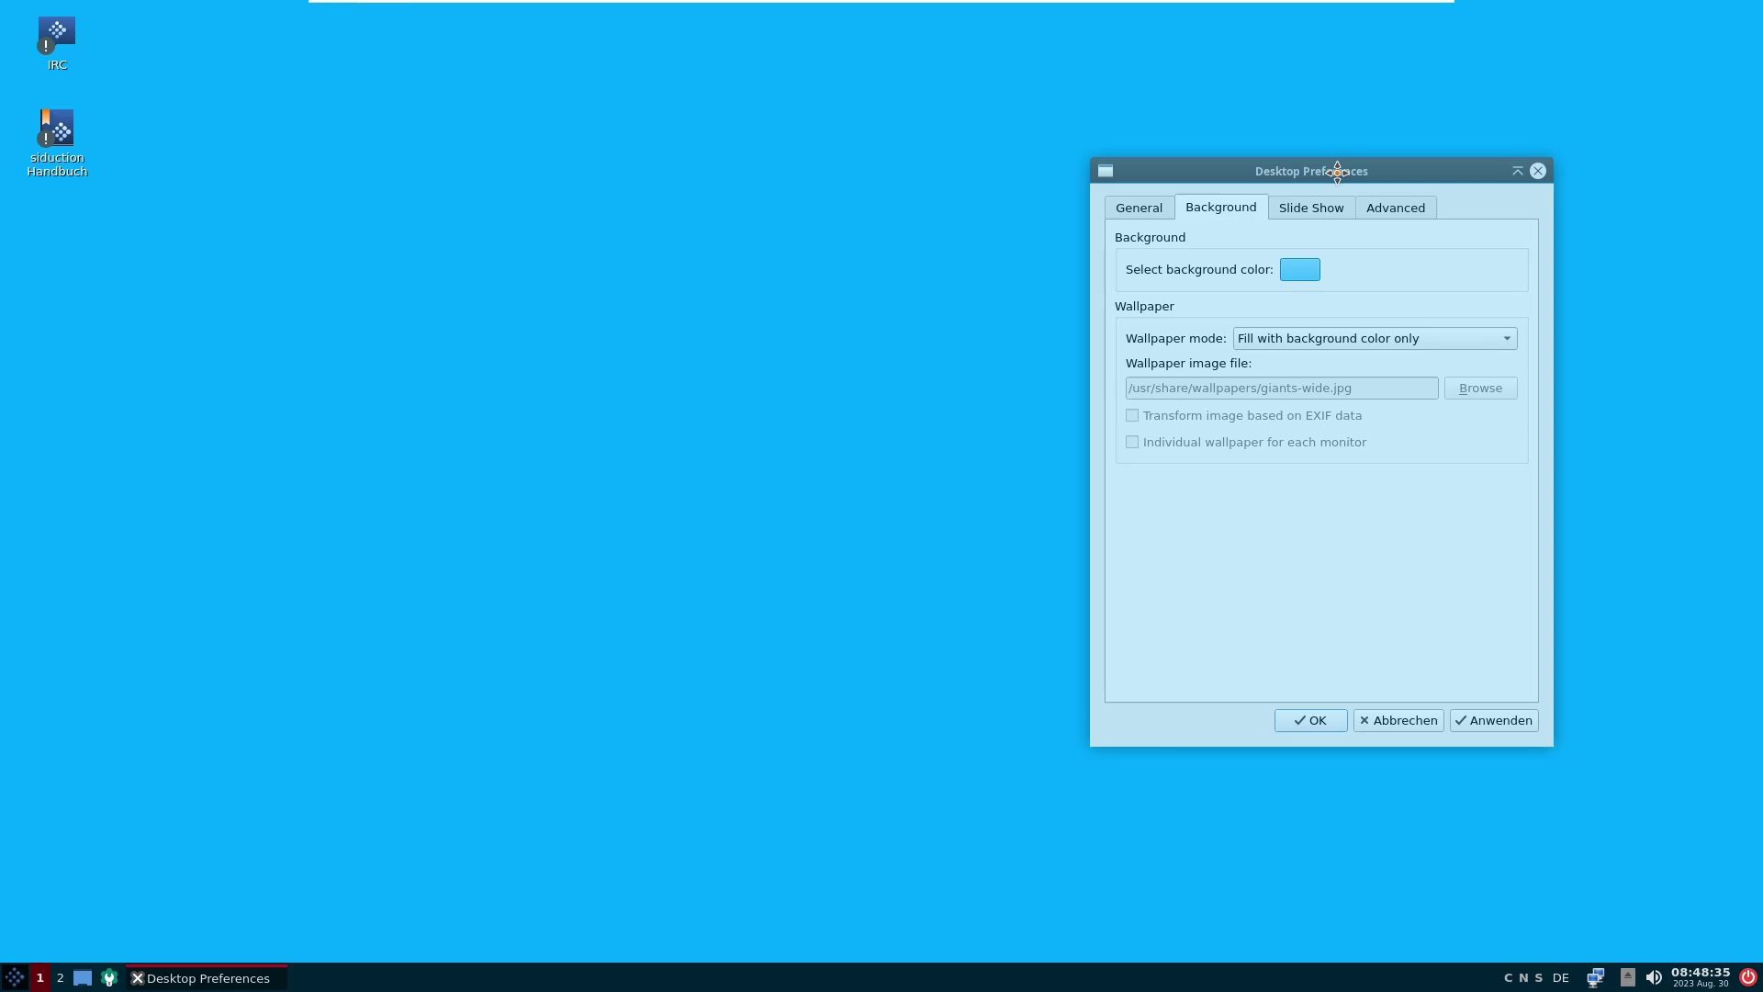
pyautogui.moveTo(1337, 172); pyautogui.dragTo(1336, 172)
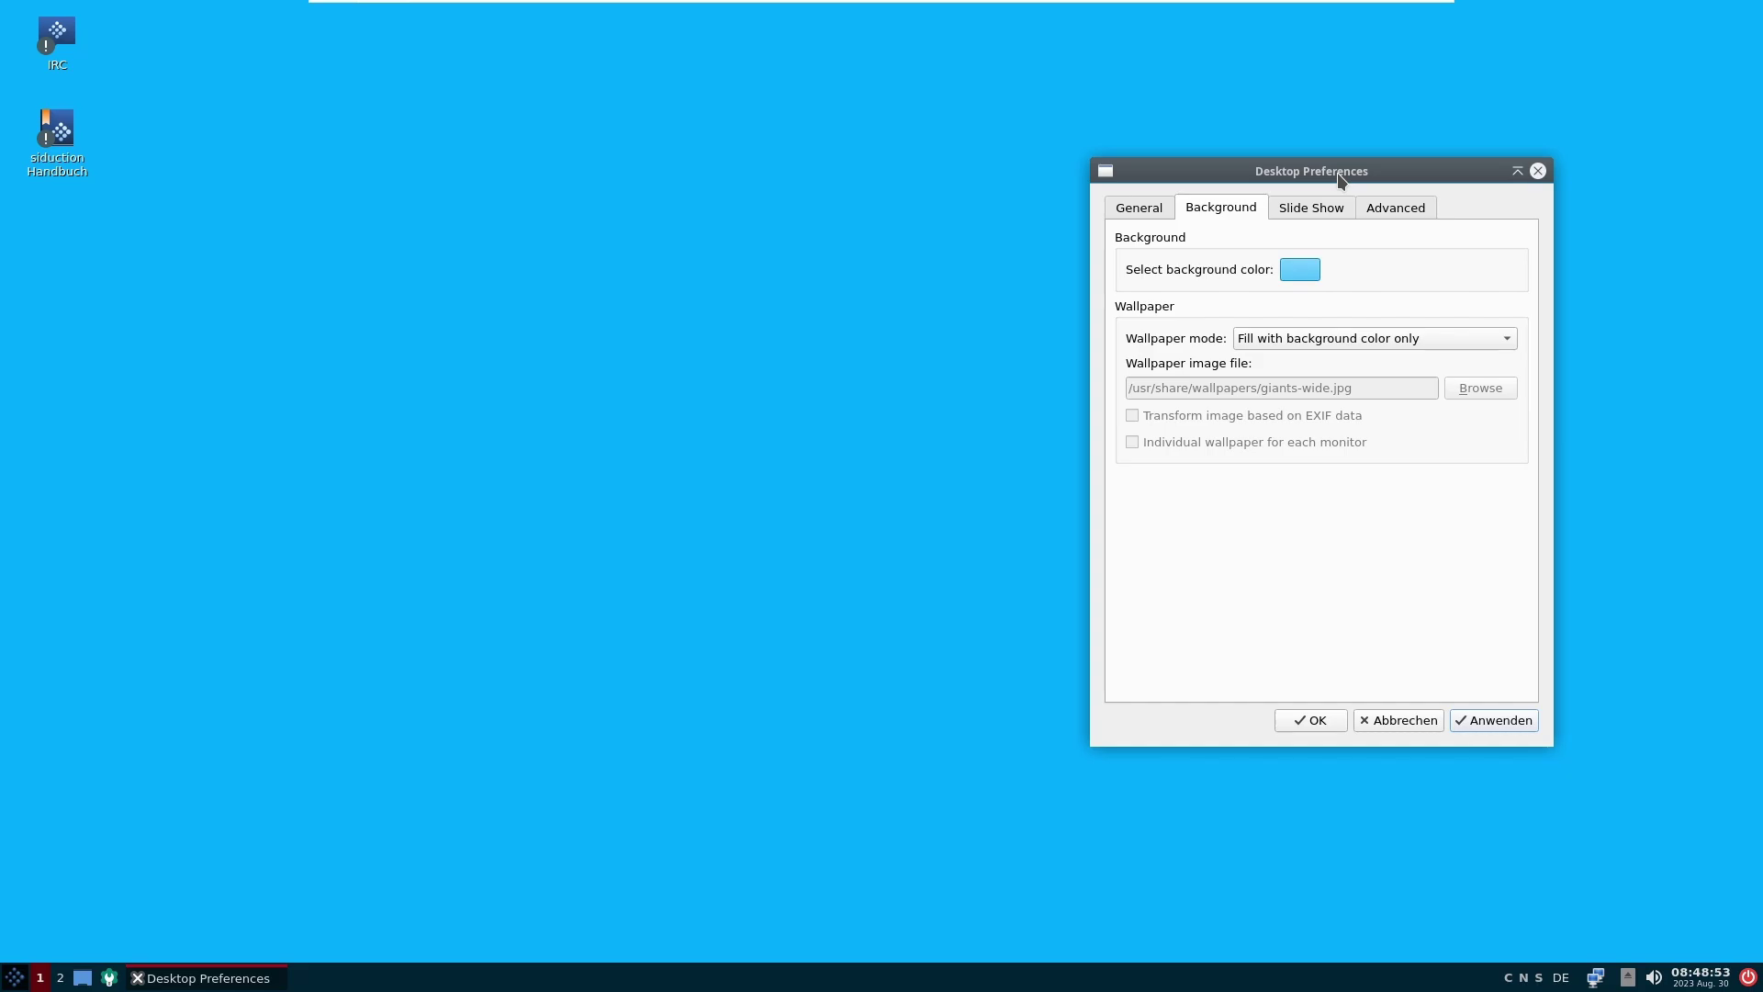
# Step: Apply giants-wide.jpg as the wallpaper in Stretch to fill mode
pyautogui.click(1285, 336)
pyautogui.click(1293, 362)
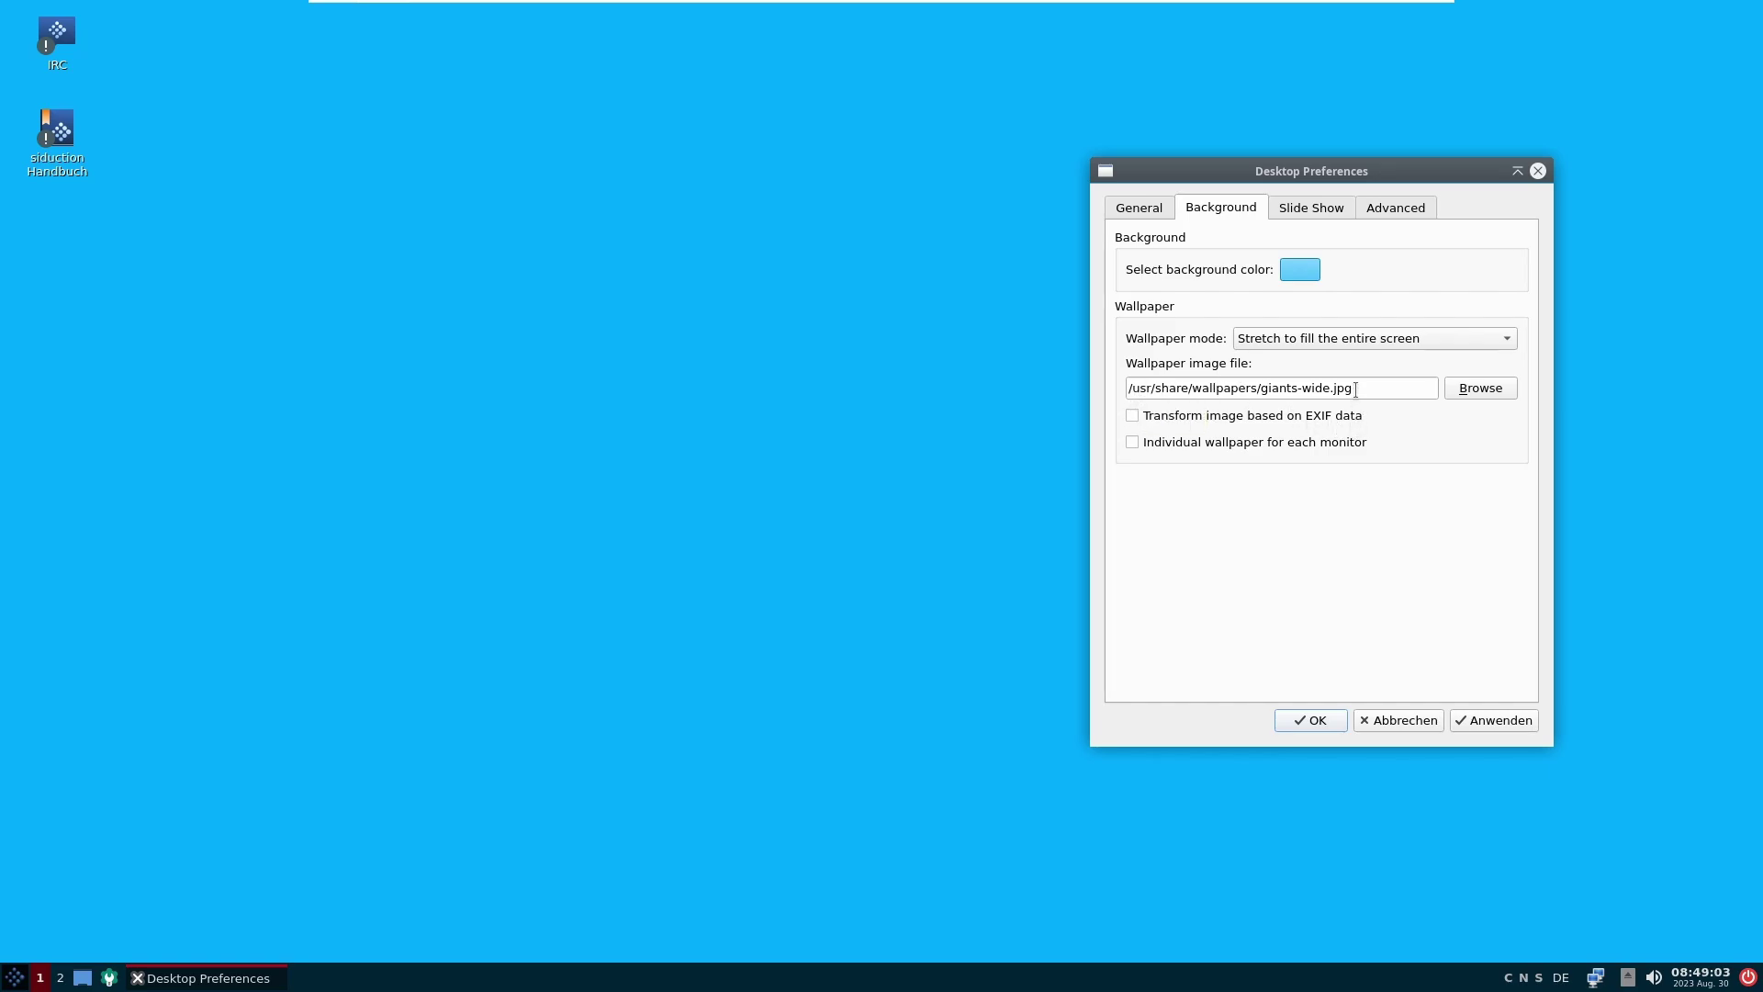
pyautogui.click(1471, 395)
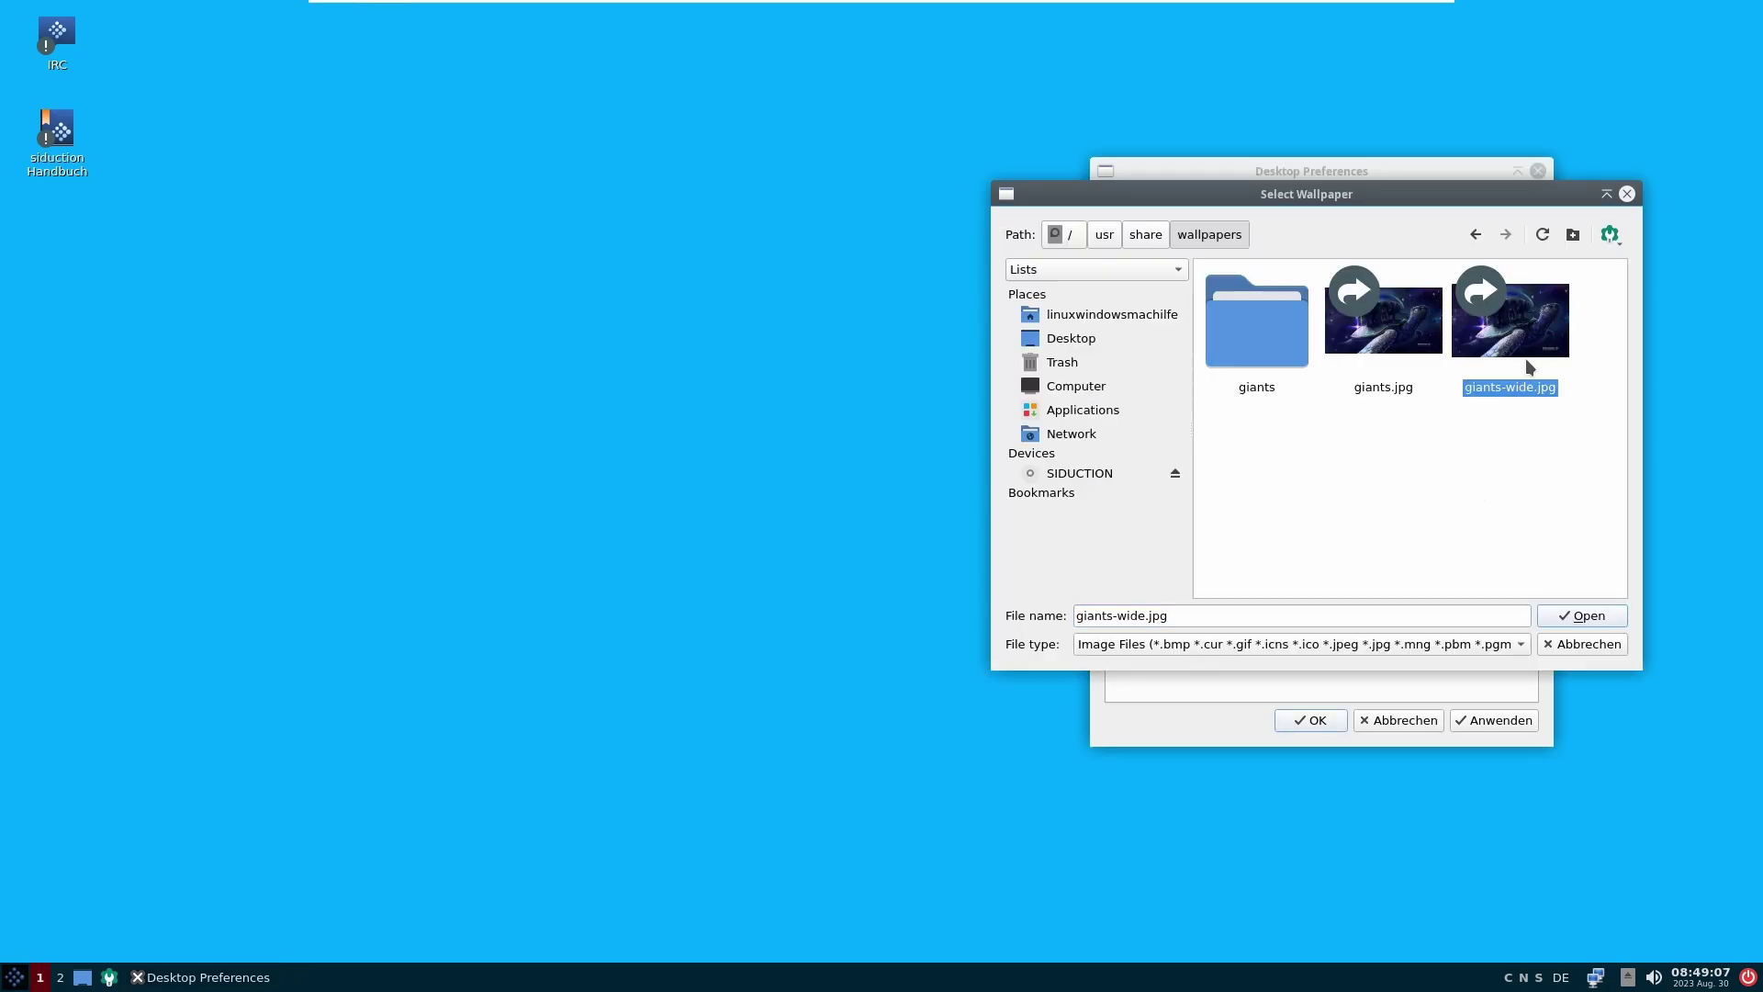
pyautogui.click(1583, 617)
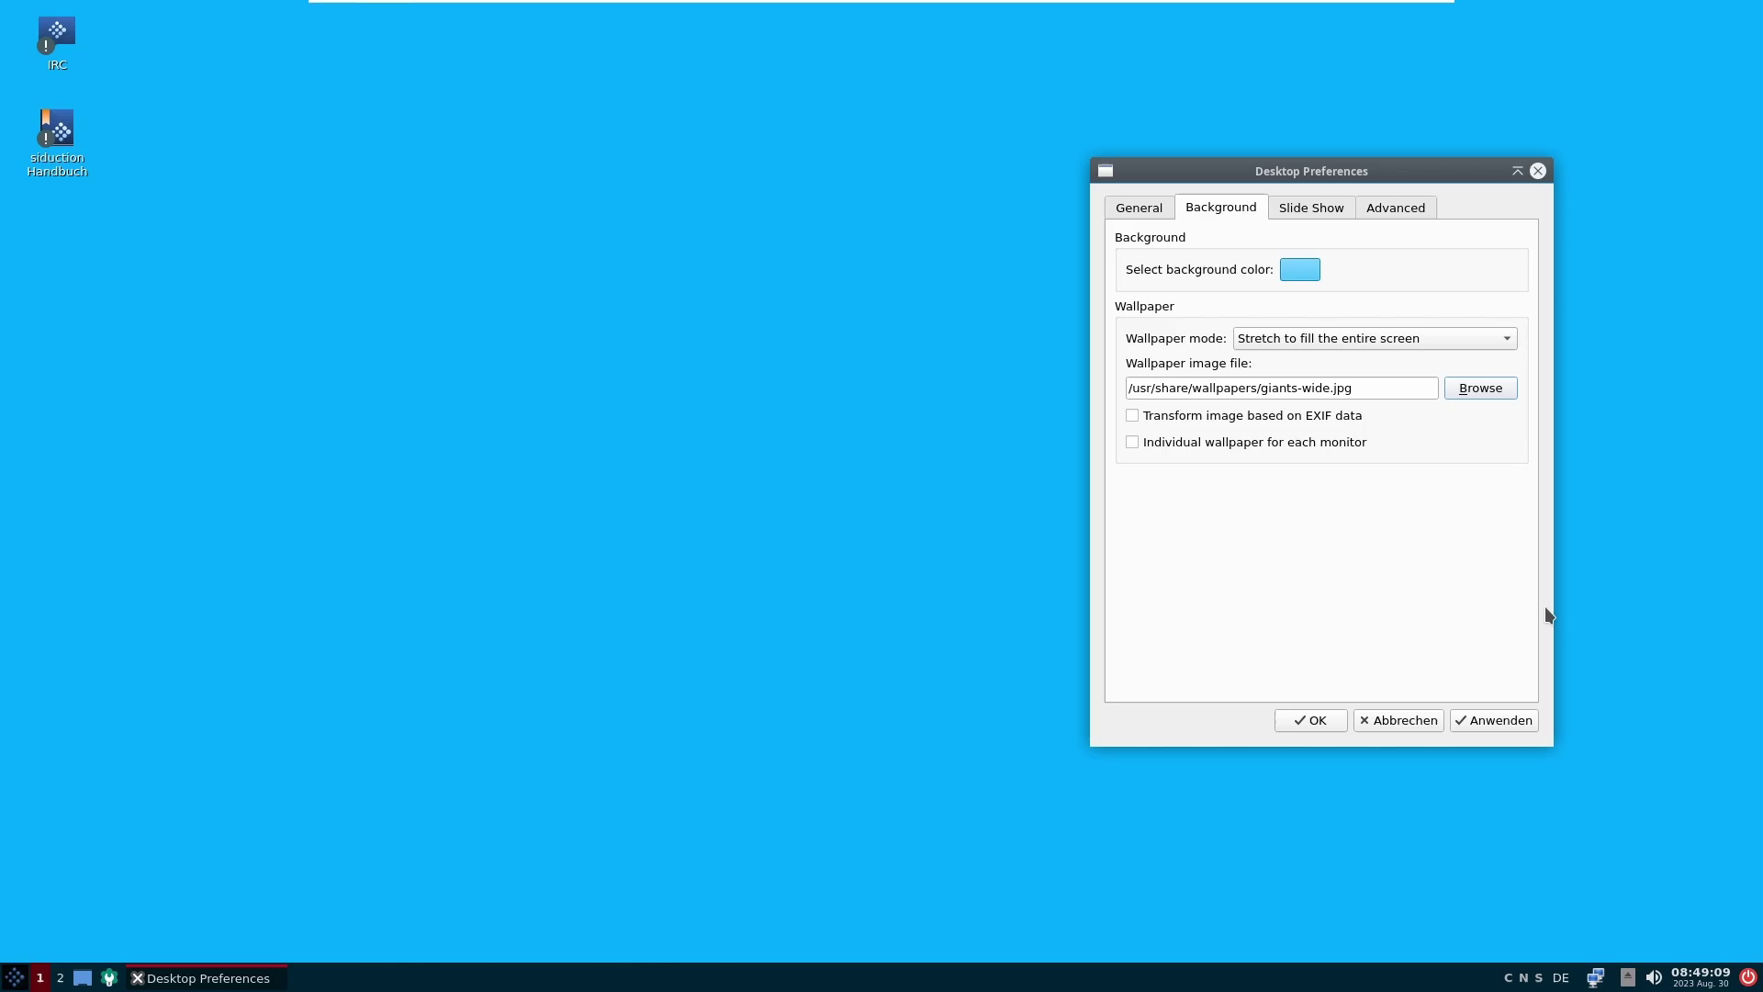
pyautogui.click(1489, 722)
# Step: Try the Stretch to fit and Tile modes, then settle back on Stretch to fill
pyautogui.click(1426, 339)
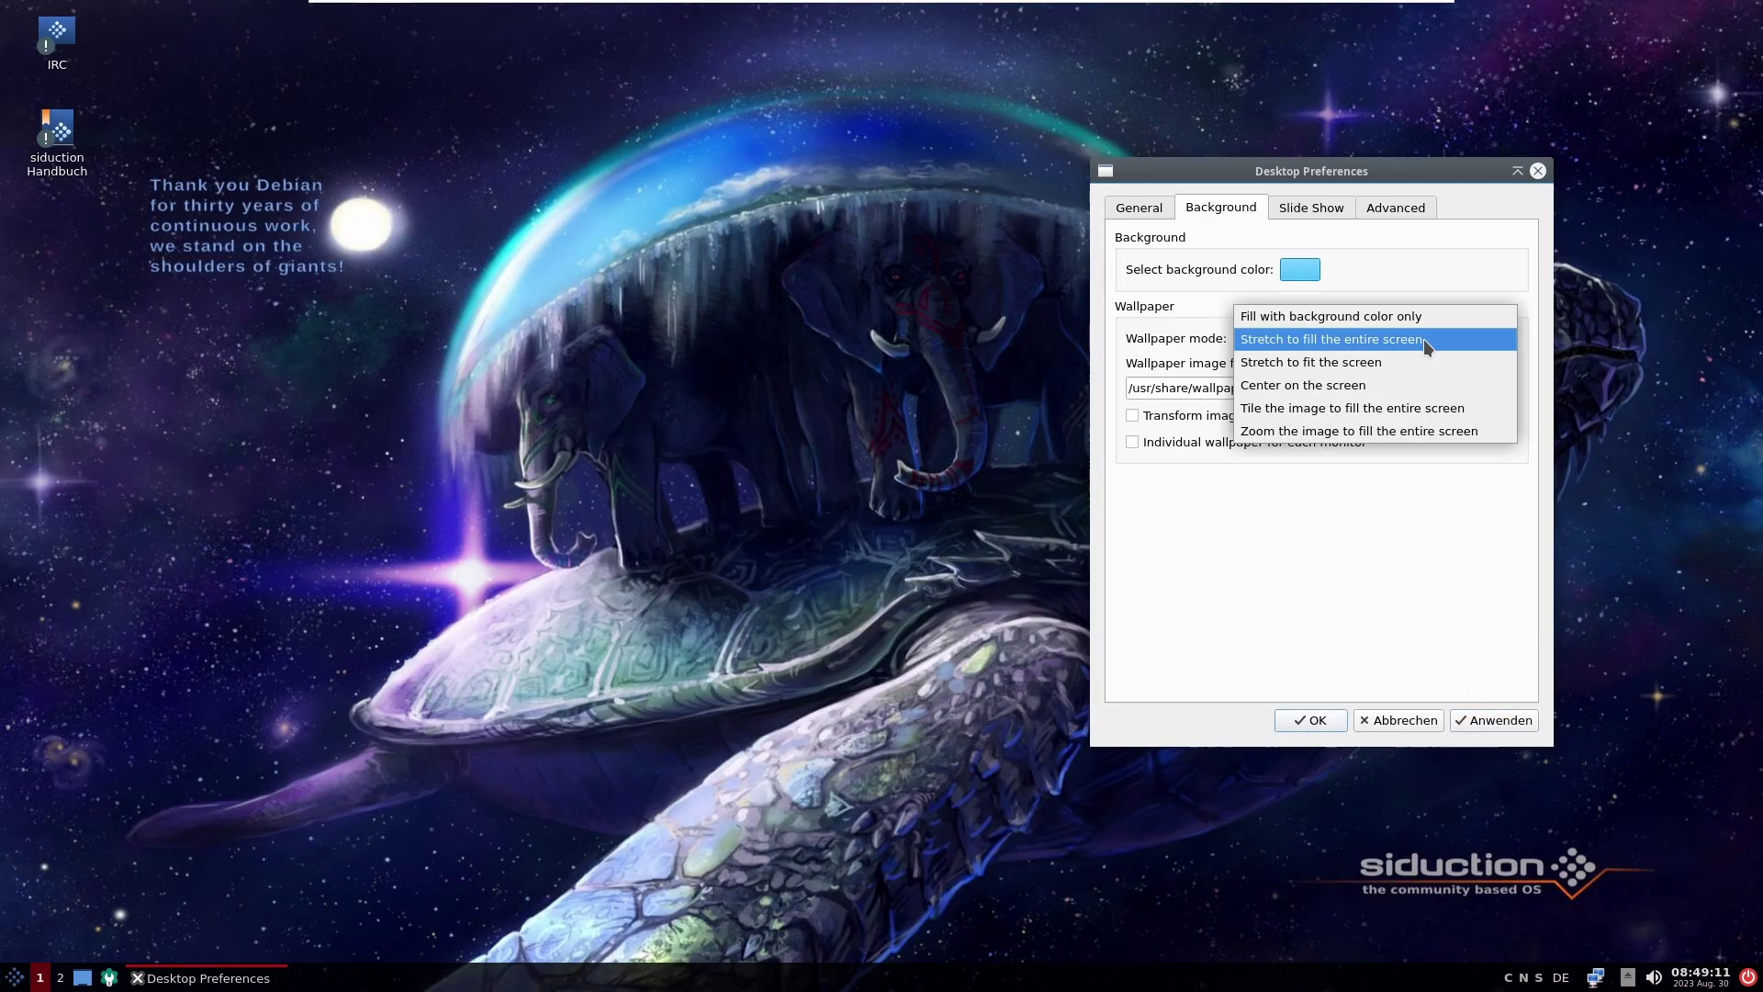
pyautogui.click(1414, 362)
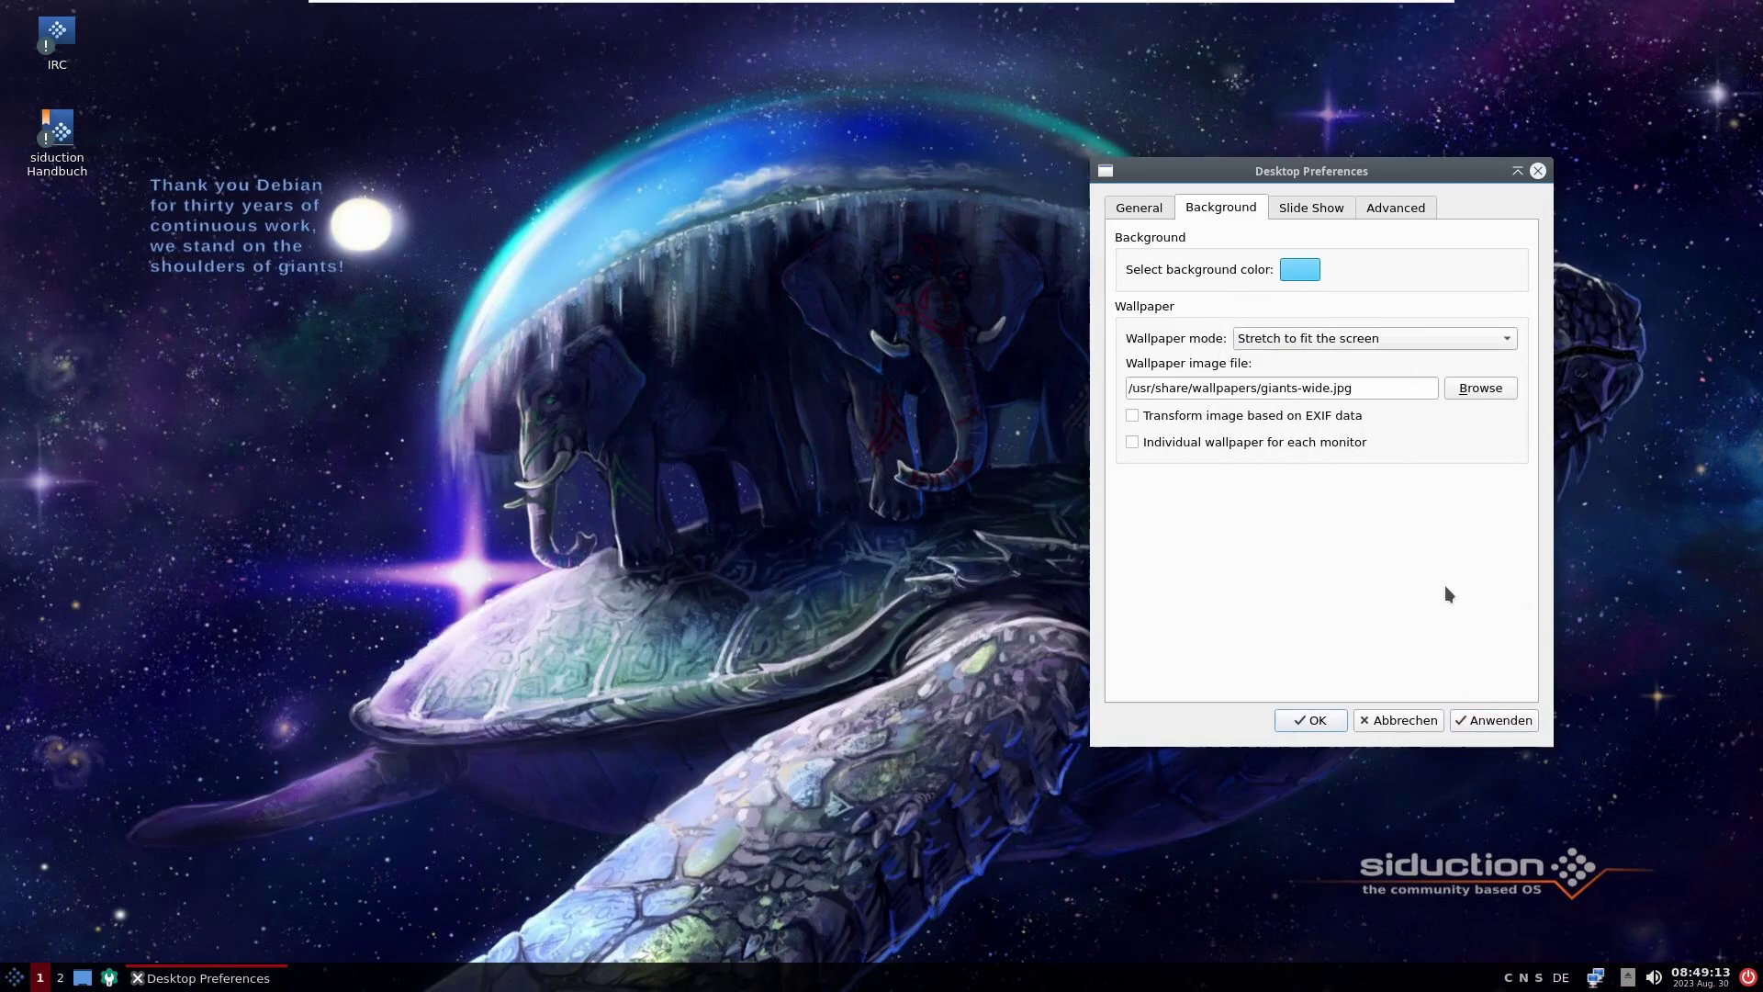
pyautogui.click(1468, 715)
pyautogui.click(1397, 339)
pyautogui.click(1408, 382)
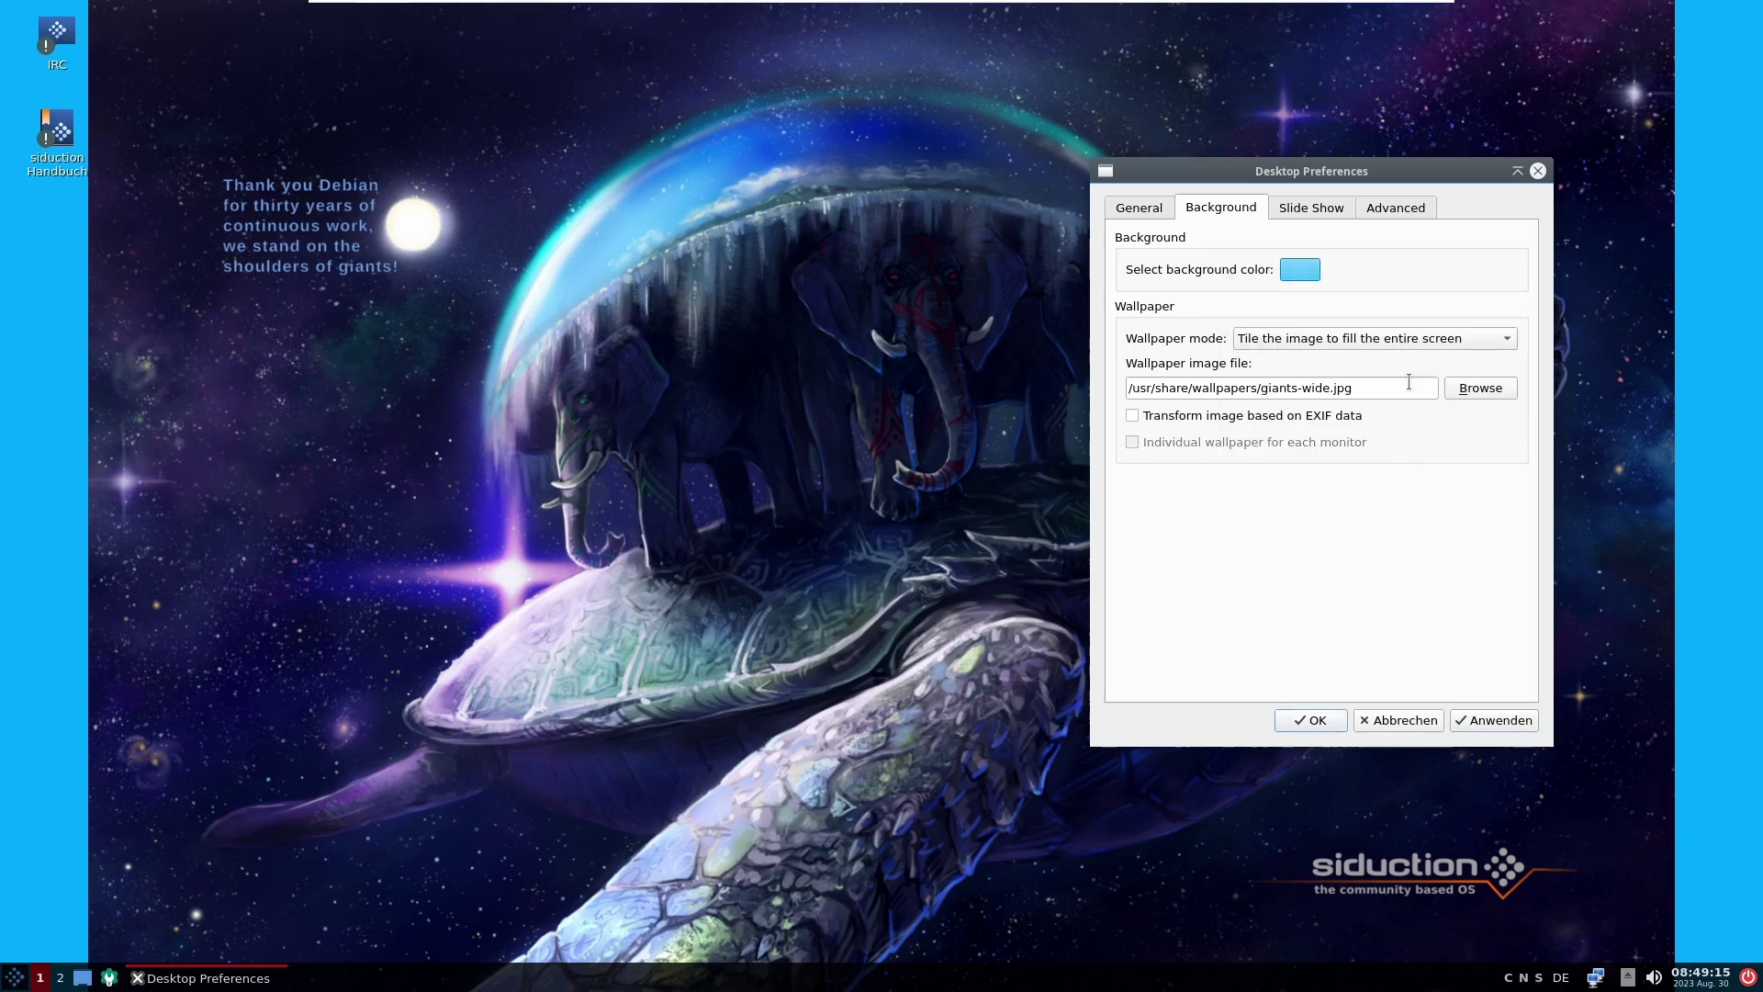
pyautogui.click(1492, 719)
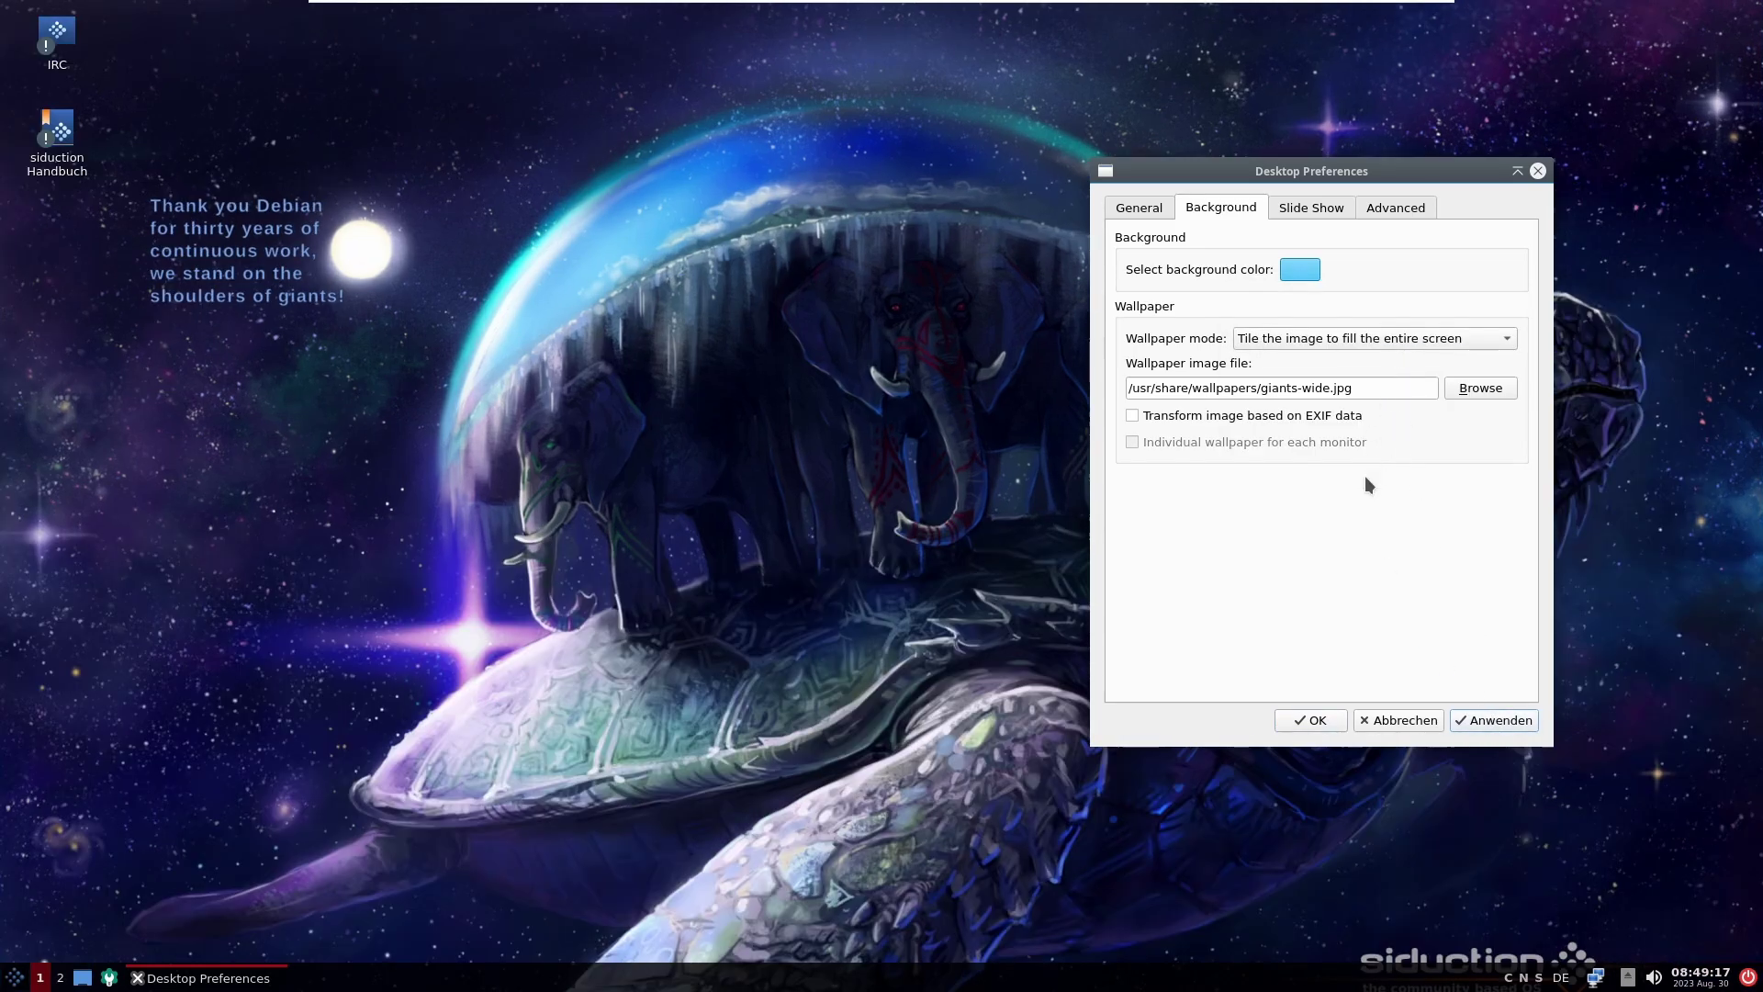
pyautogui.click(1391, 347)
pyautogui.click(1391, 275)
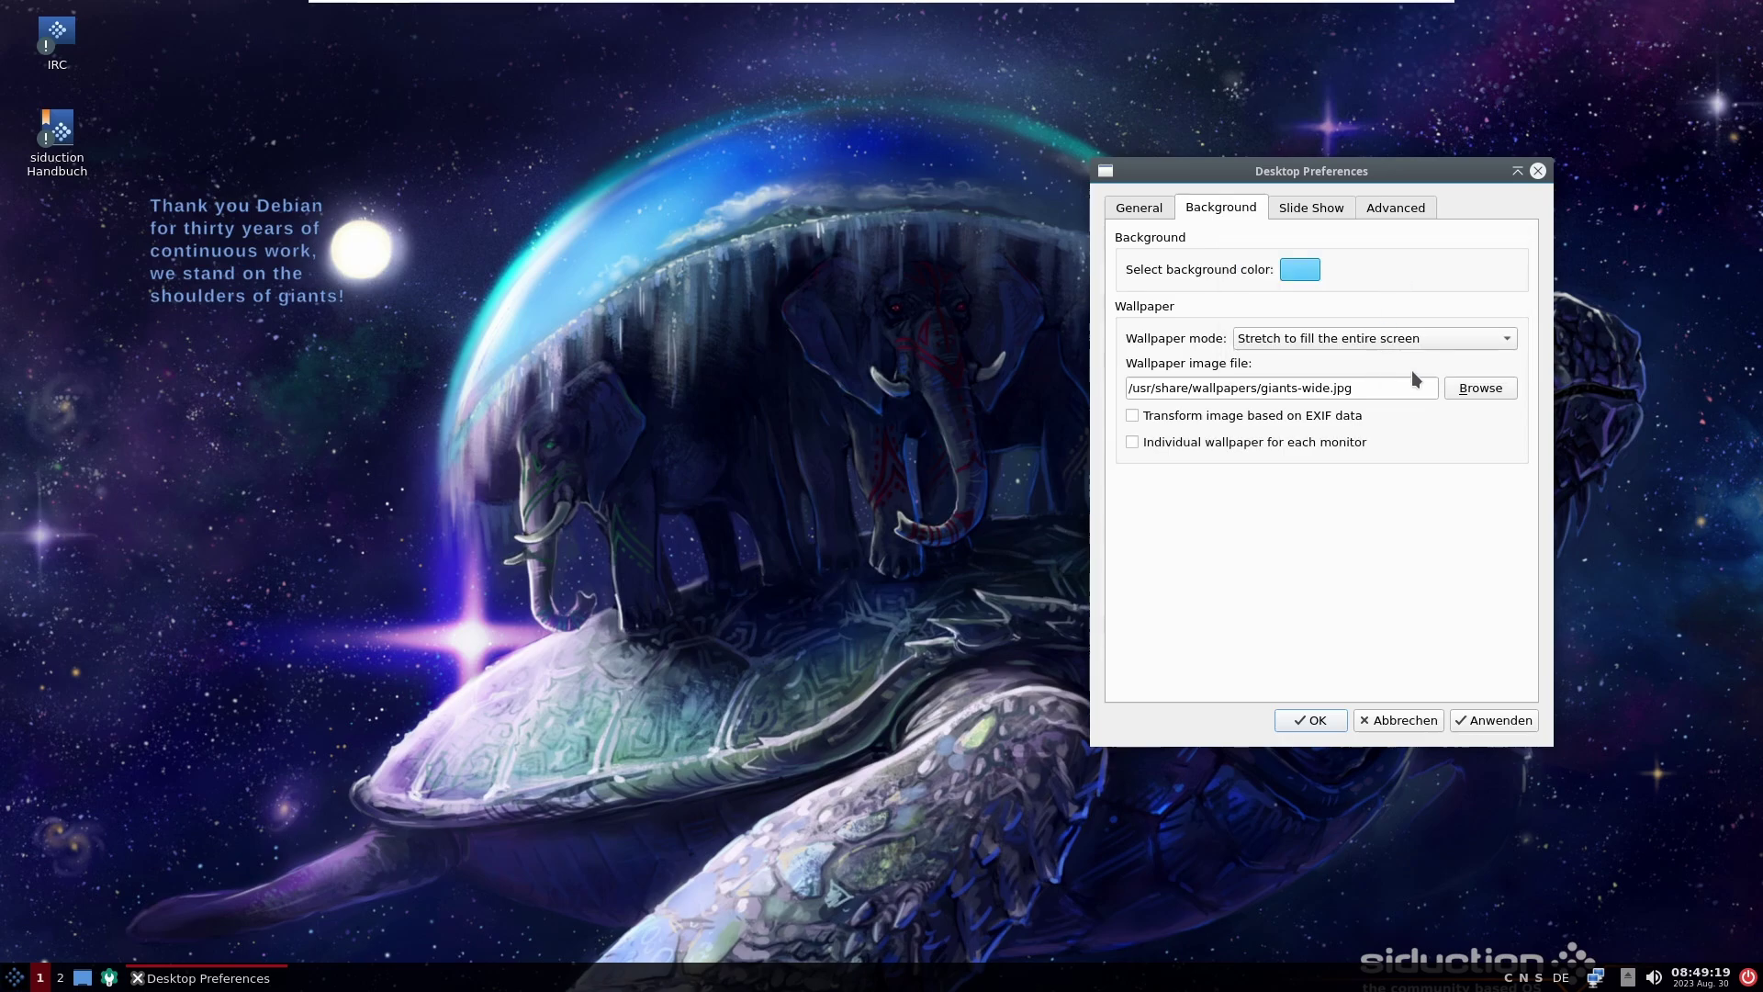
pyautogui.click(1489, 720)
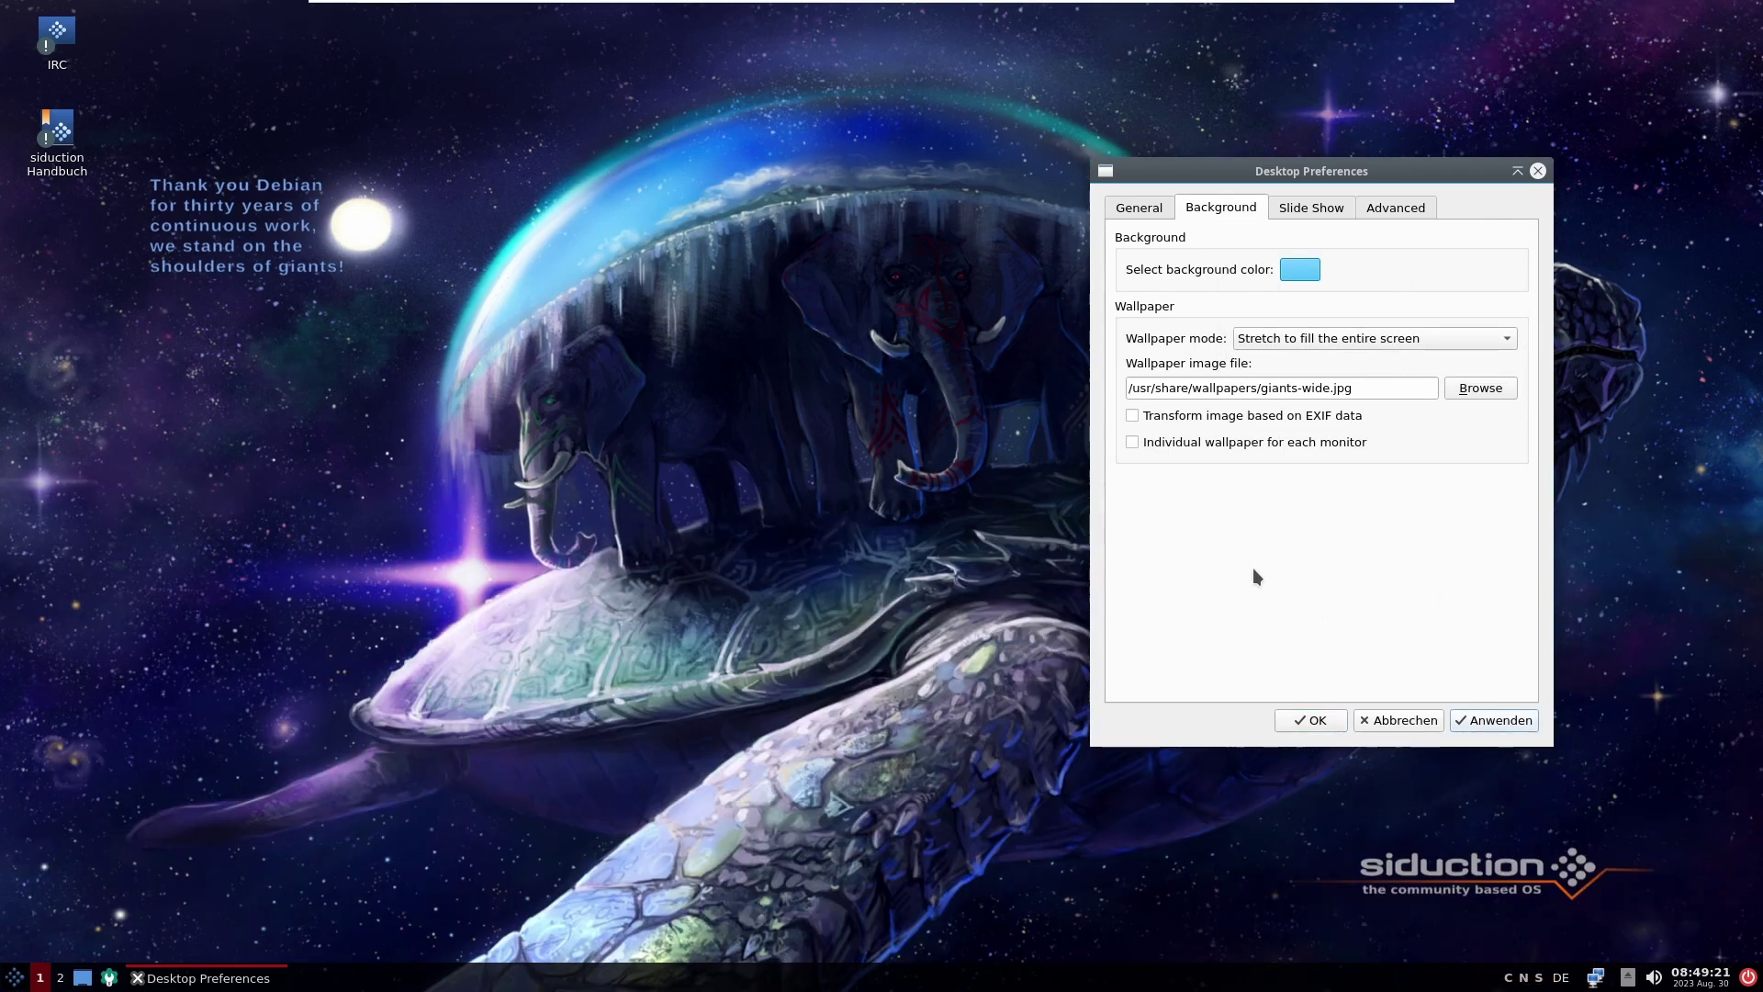
pyautogui.click(1321, 205)
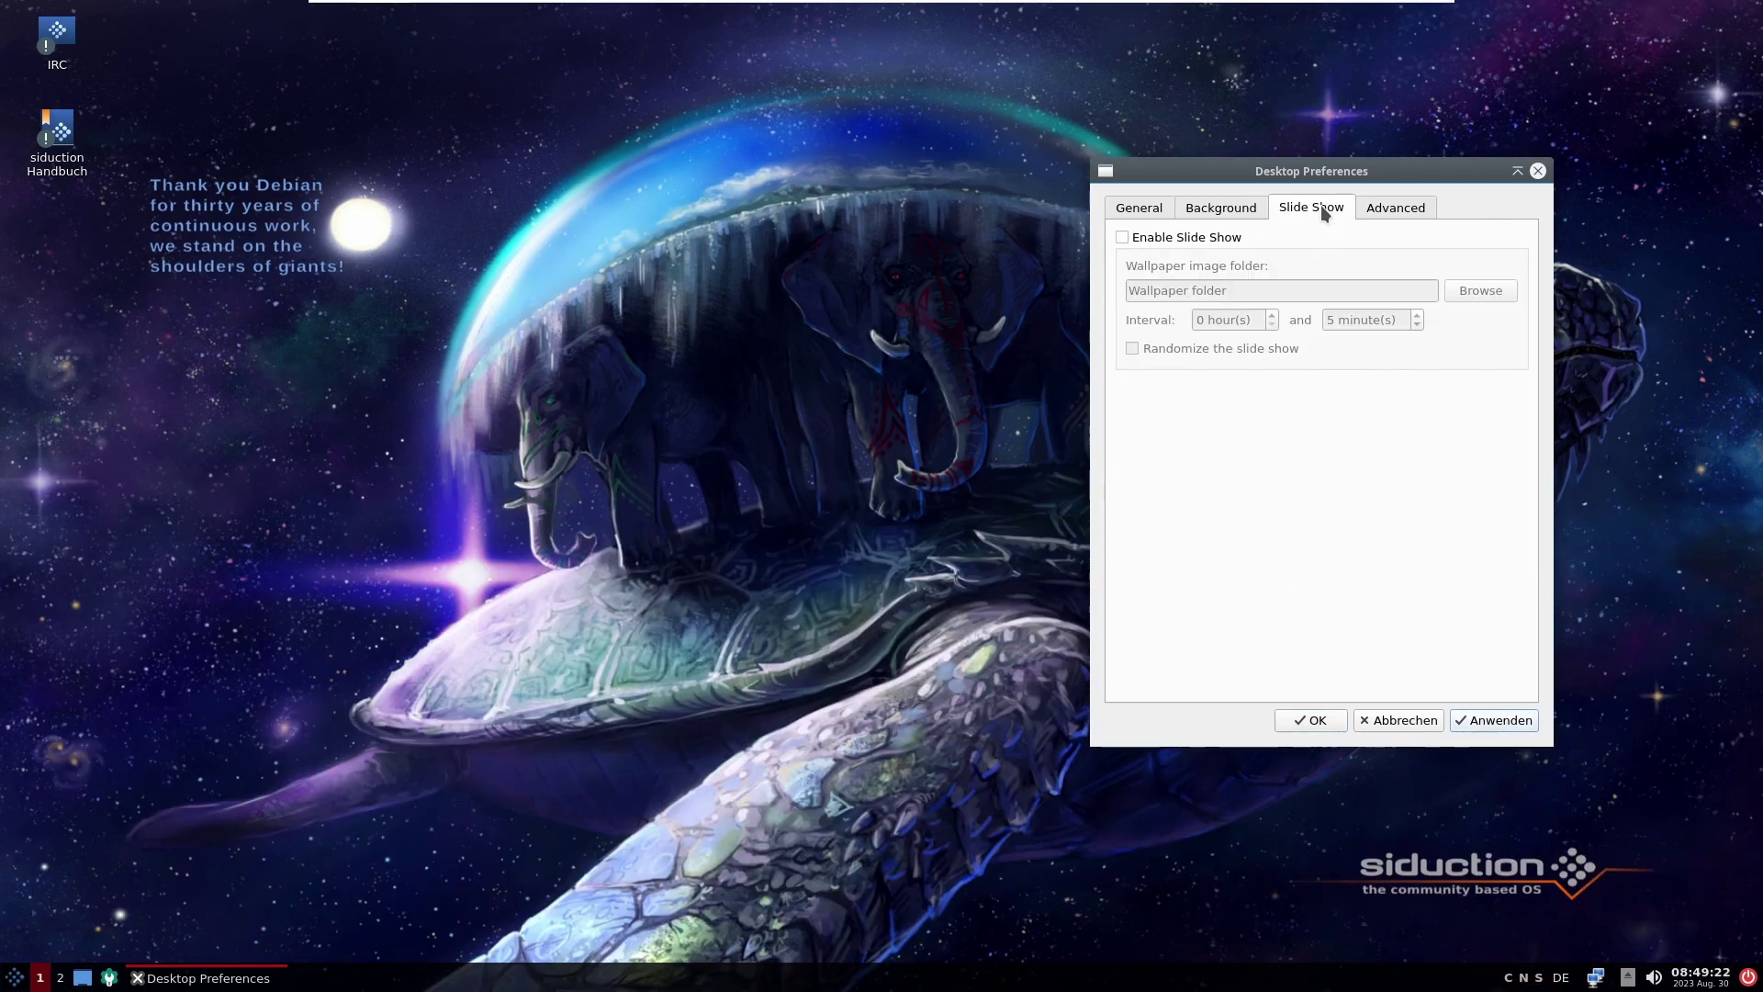
# Step: Enable and then disable Enable Slide Show, leaving the wallpaper slide show off
pyautogui.click(1206, 241)
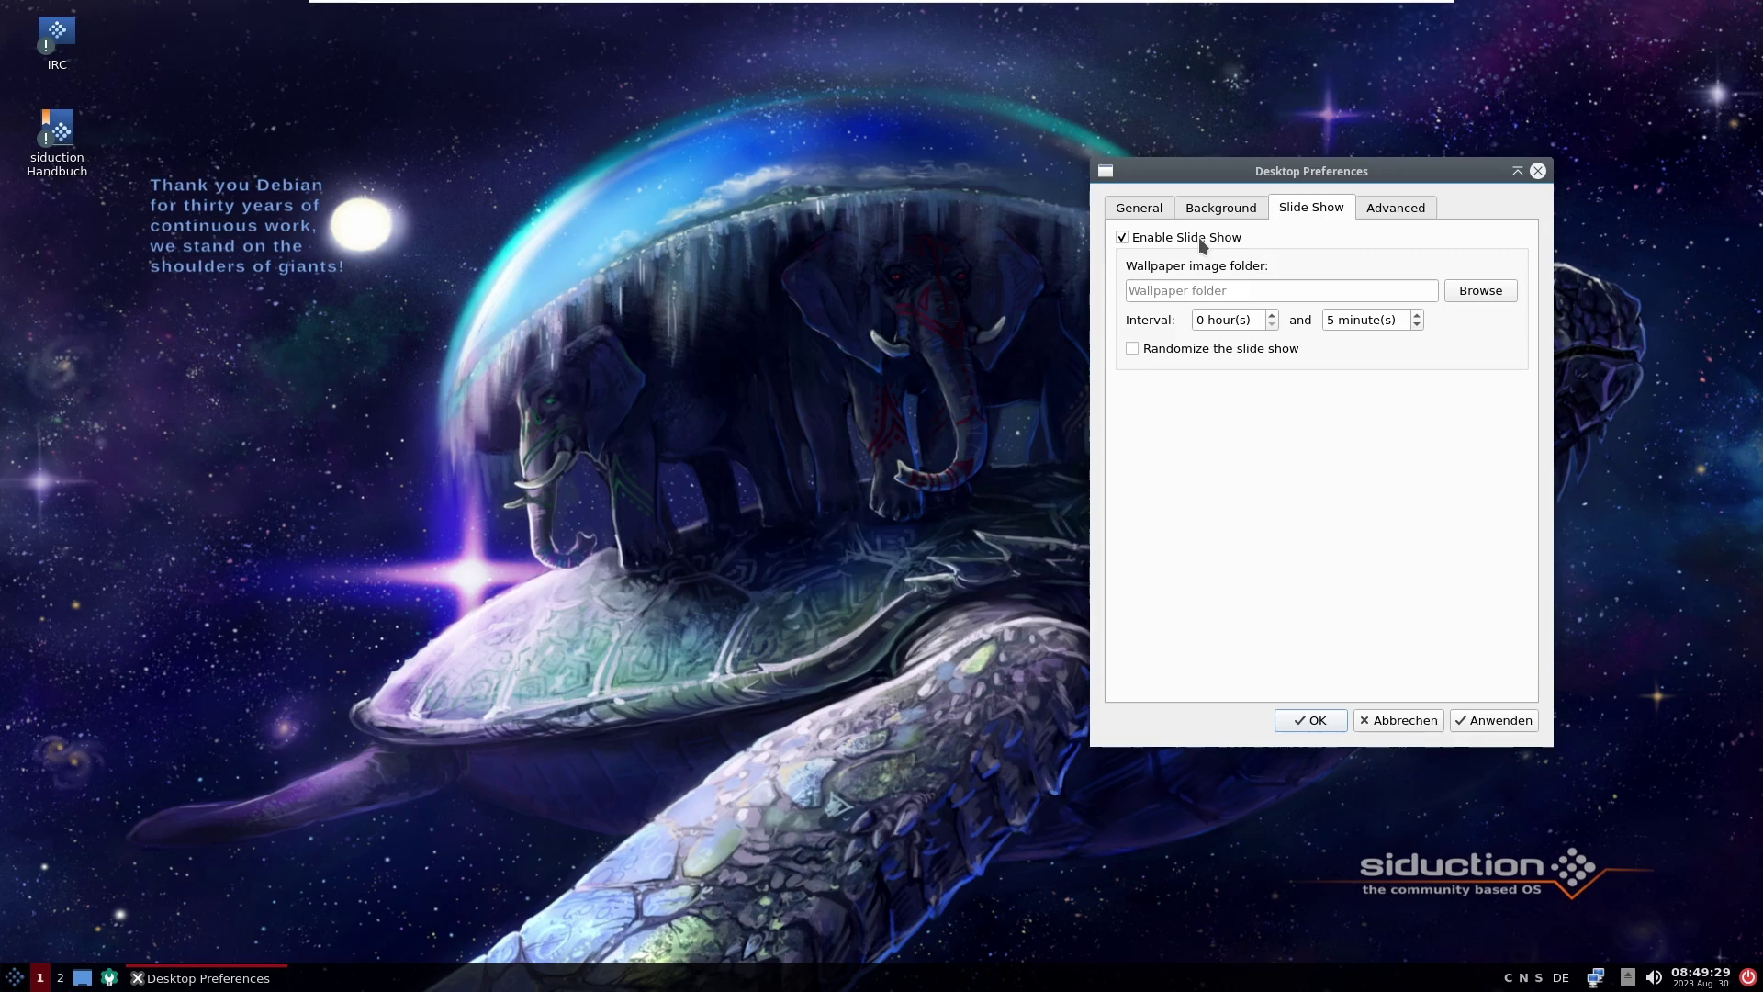
pyautogui.click(1198, 237)
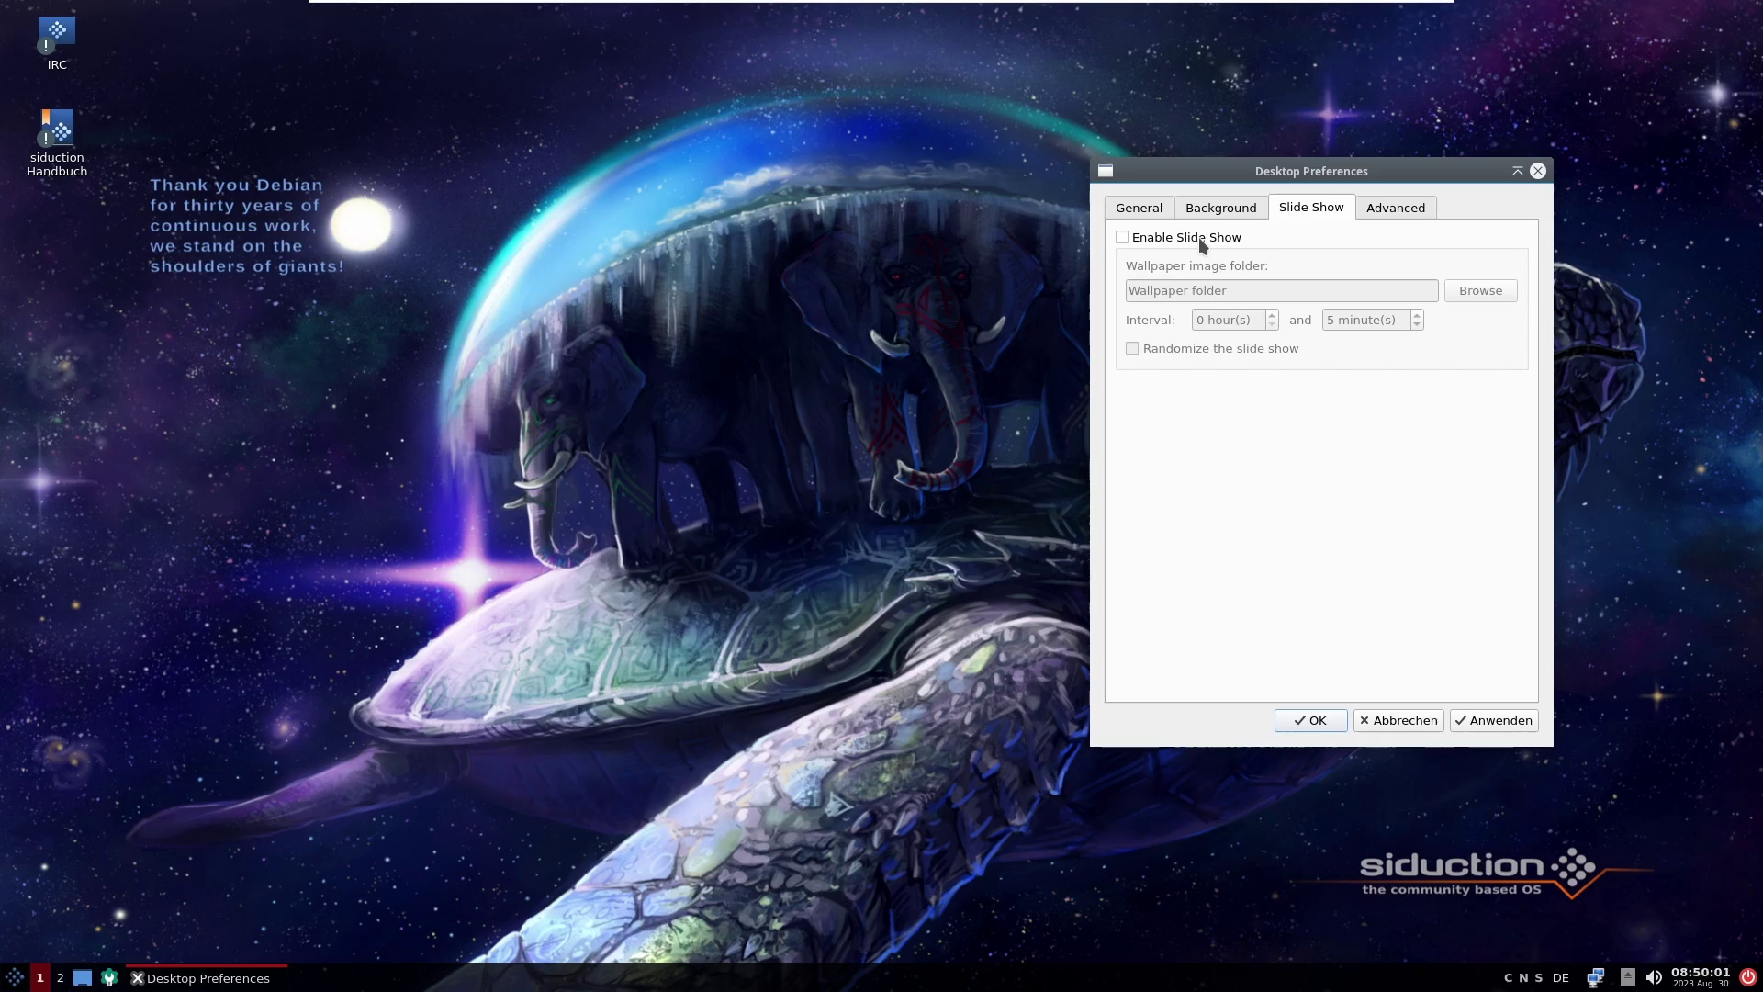
# Step: Tick the Home and Trash desktop shortcuts on the Advanced page and apply
pyautogui.click(1239, 203)
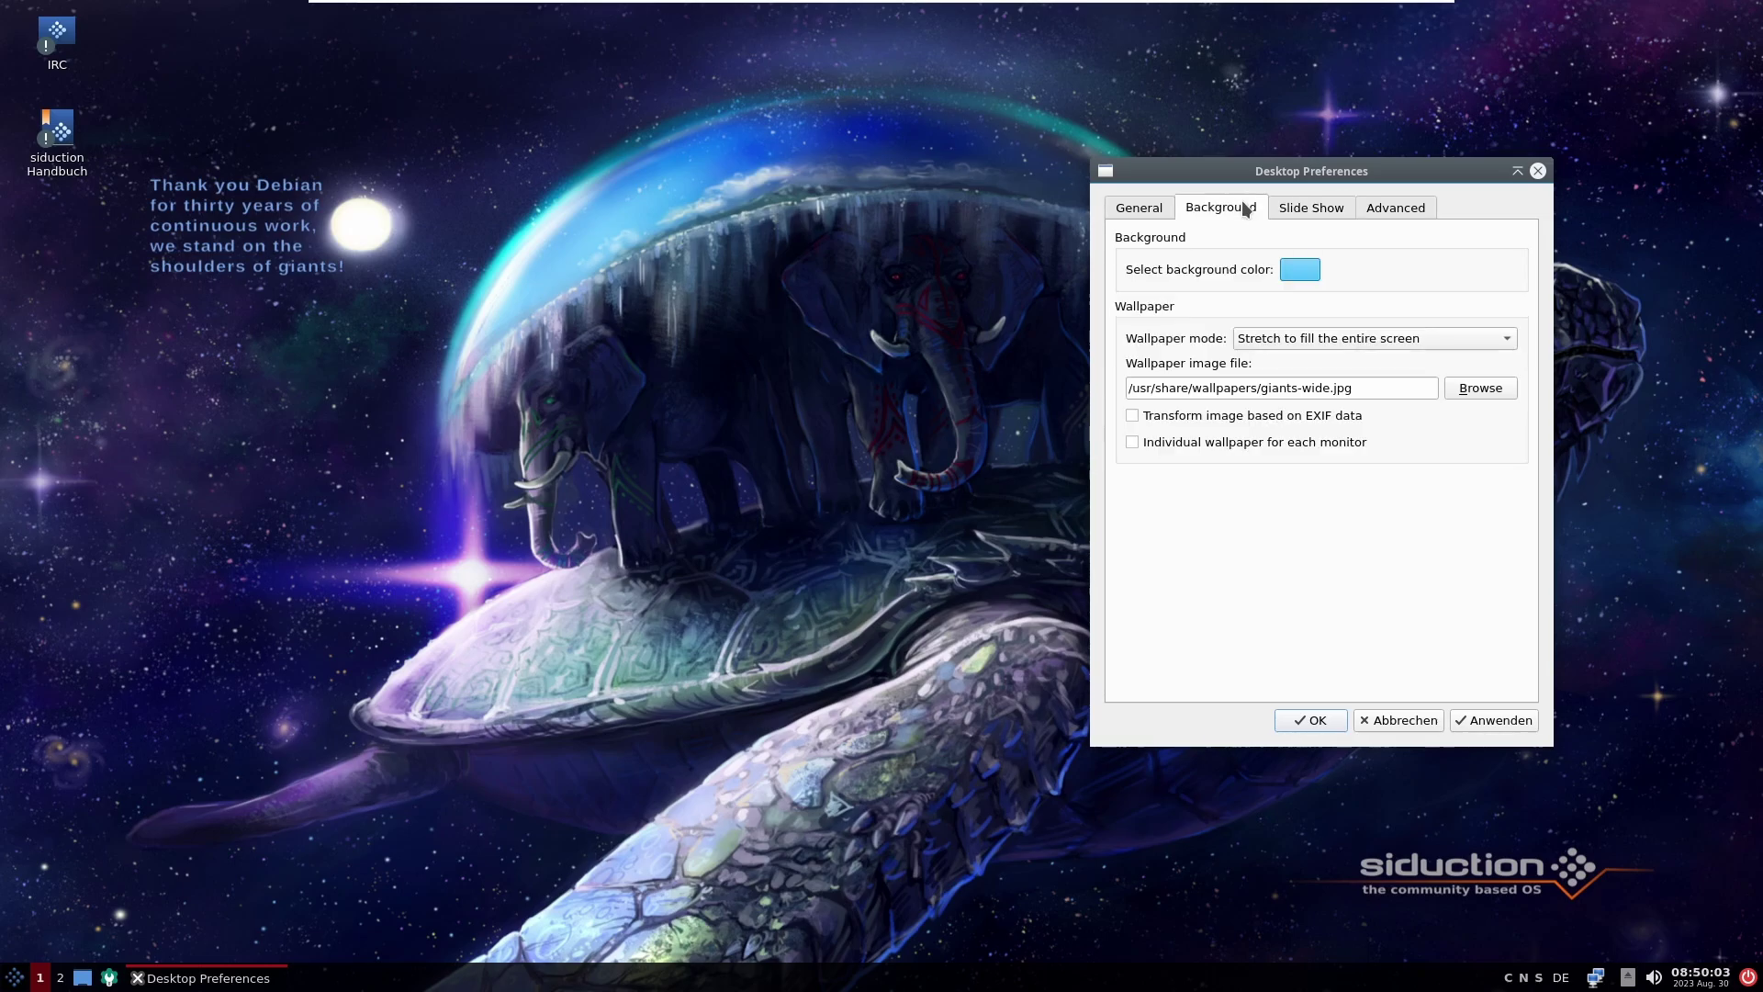
pyautogui.click(1381, 210)
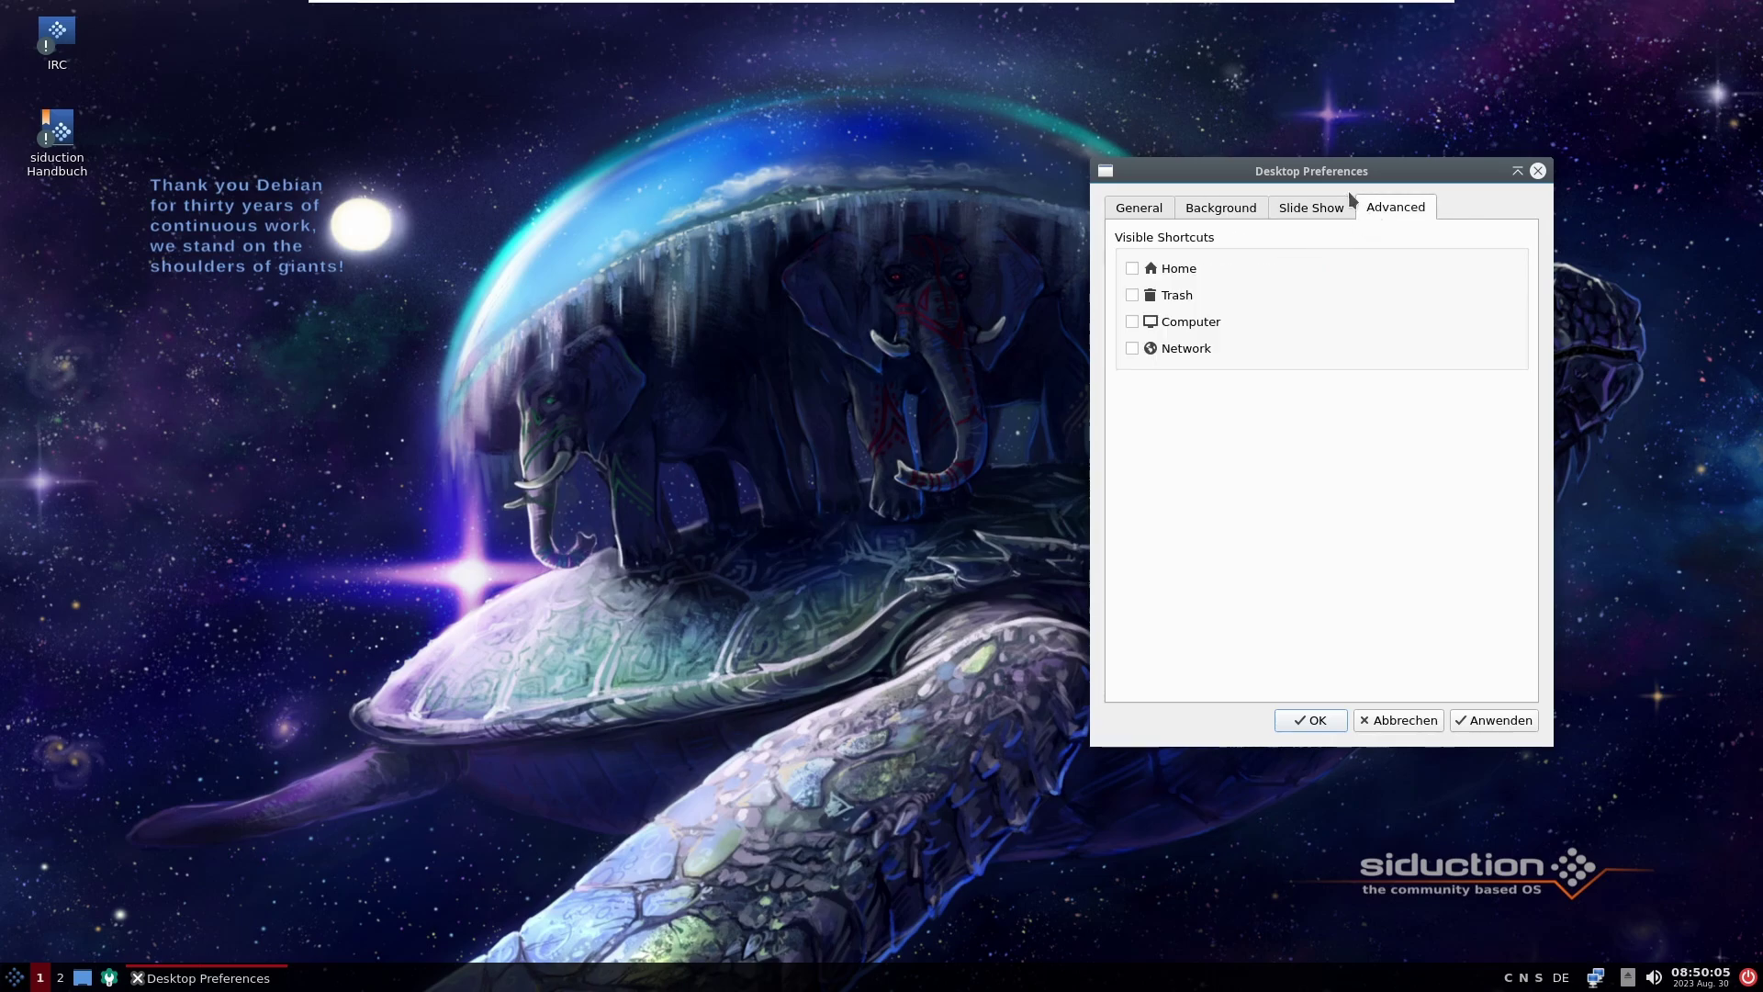
pyautogui.click(1136, 273)
pyautogui.click(1141, 296)
pyautogui.click(1499, 722)
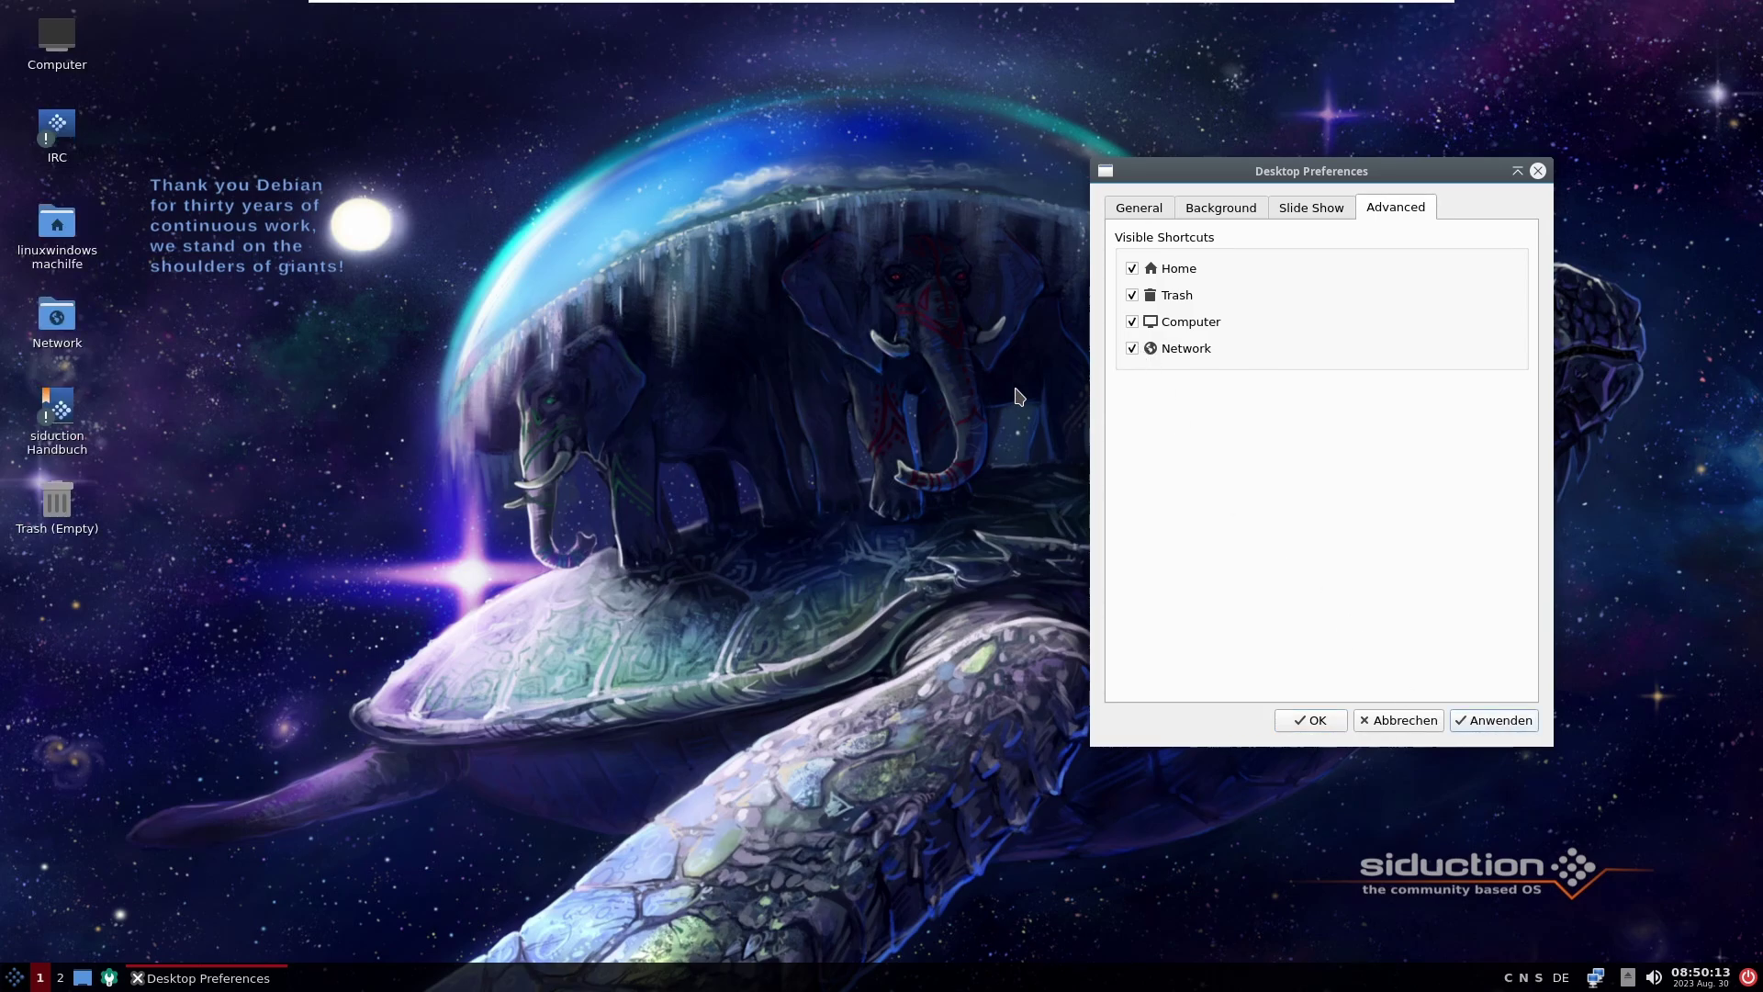
# Step: Untick Network, Computer, Trash and Home shortcuts, apply with Anwenden, and close with OK
pyautogui.click(1192, 350)
pyautogui.click(1186, 323)
pyautogui.click(1172, 296)
pyautogui.click(1170, 270)
pyautogui.click(1512, 720)
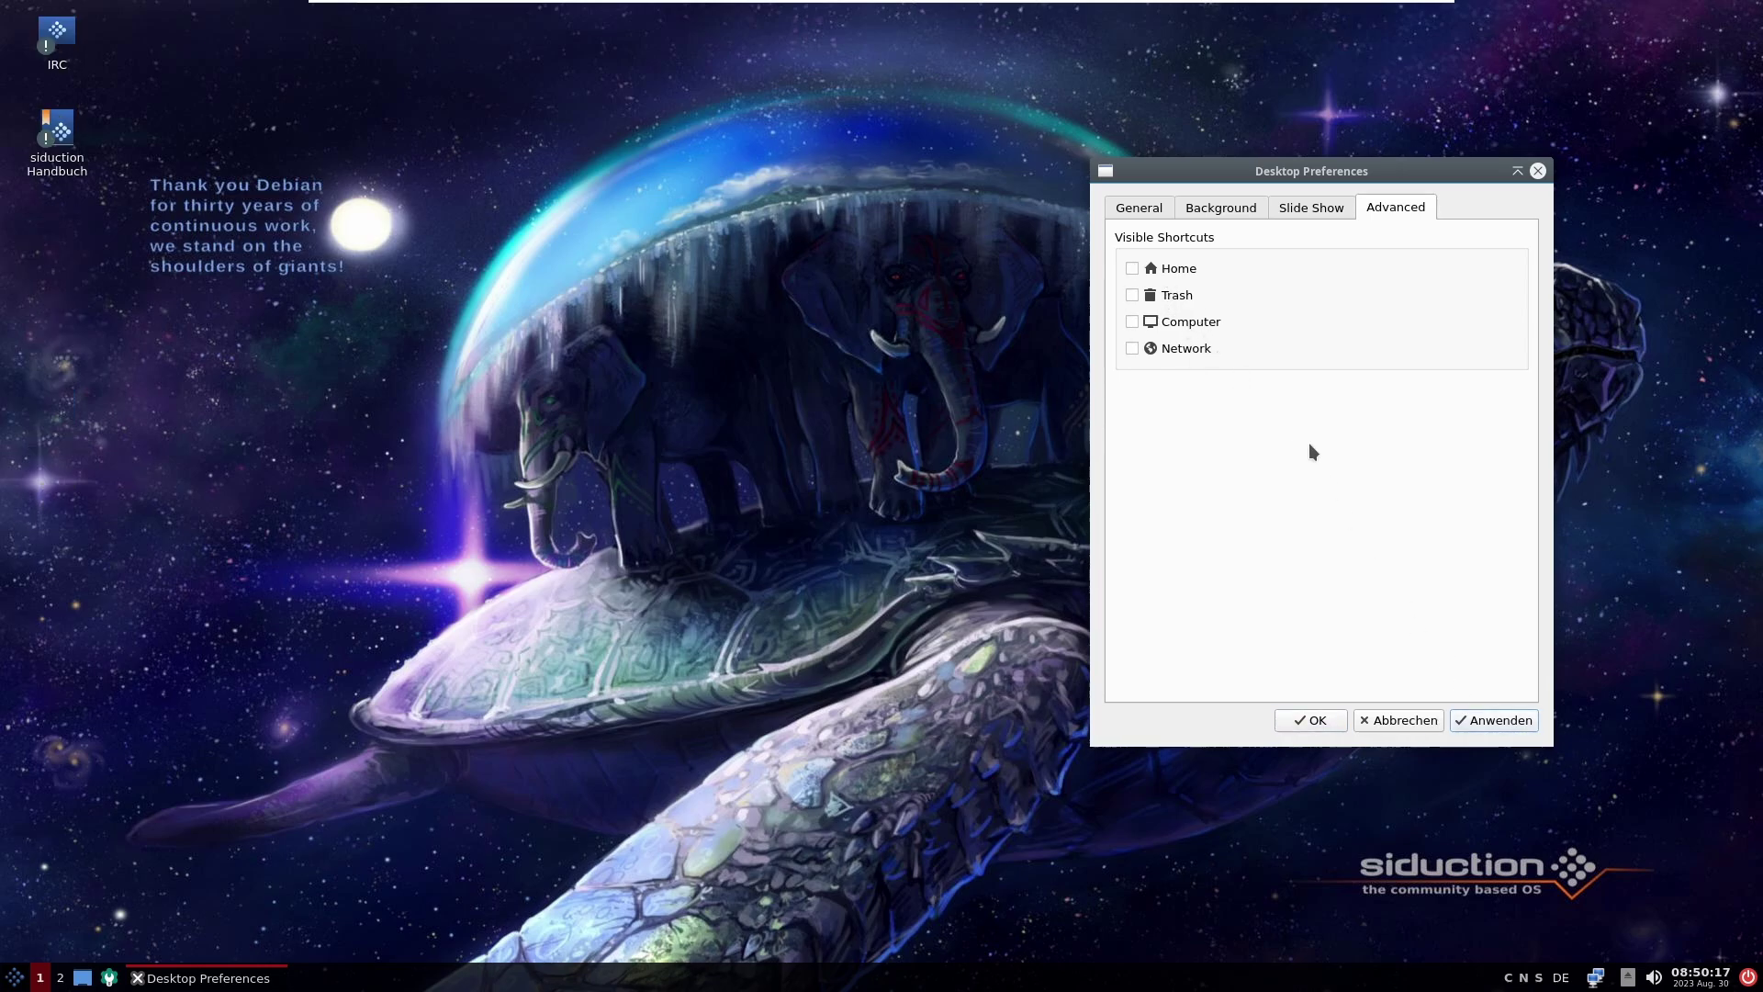
pyautogui.click(1221, 208)
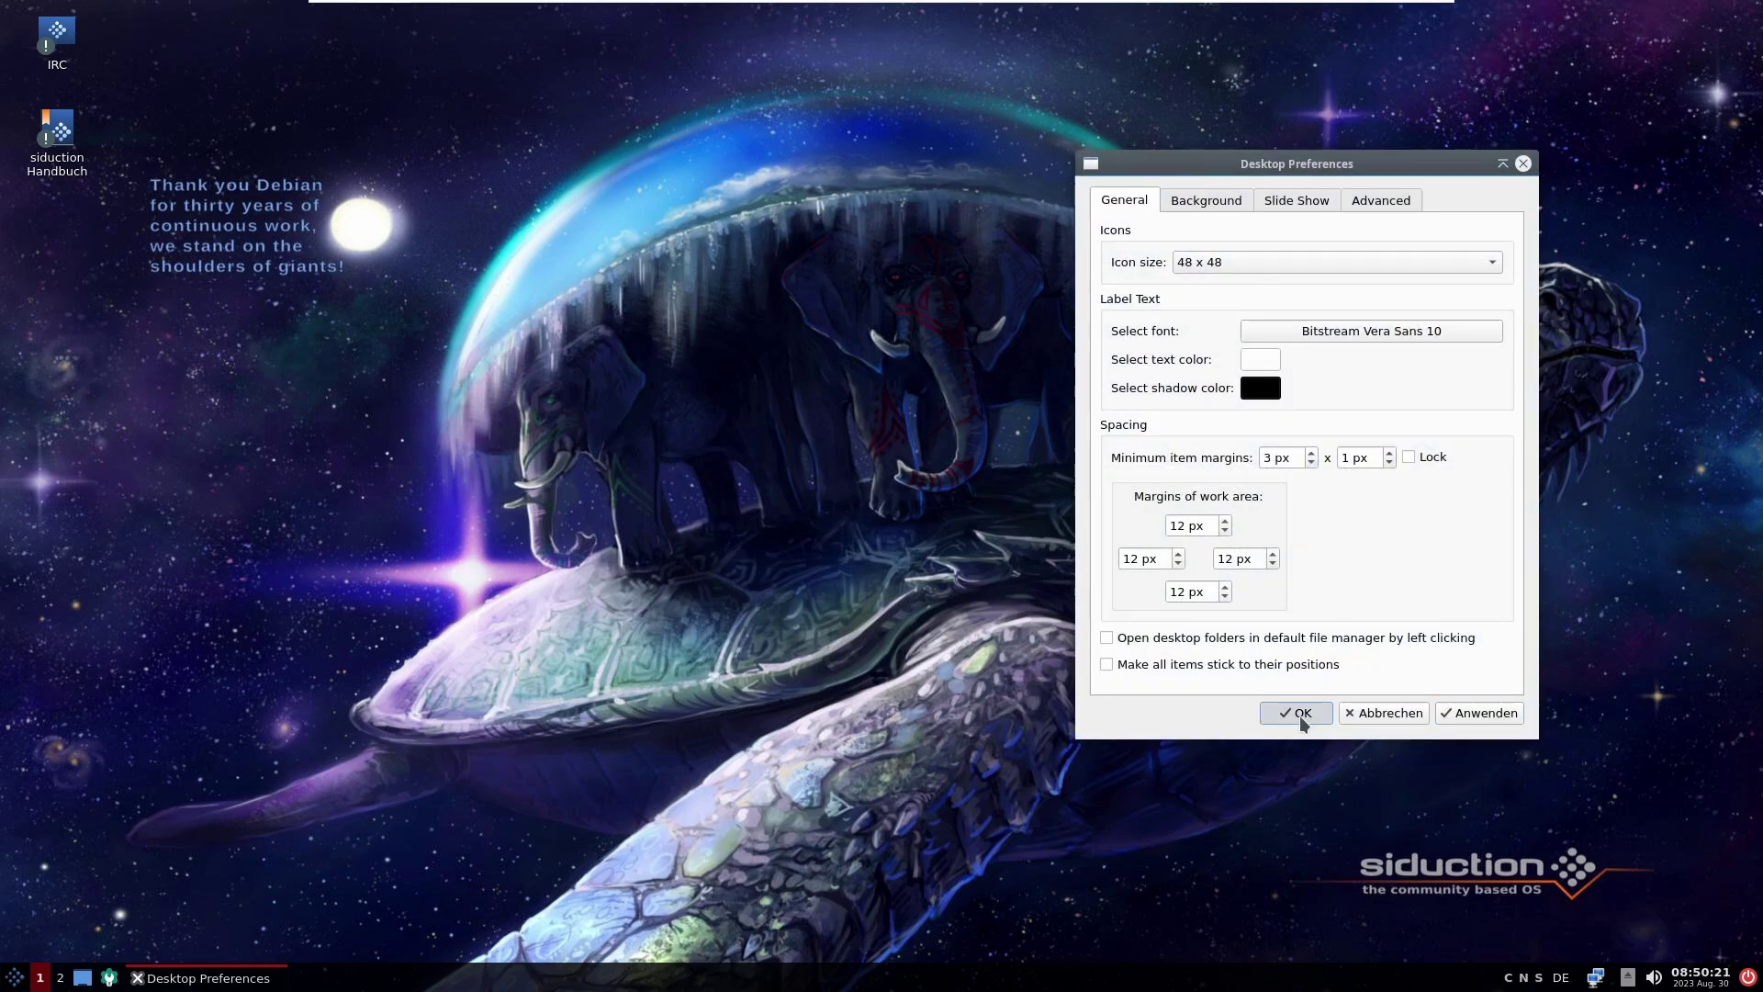
pyautogui.click(1298, 714)
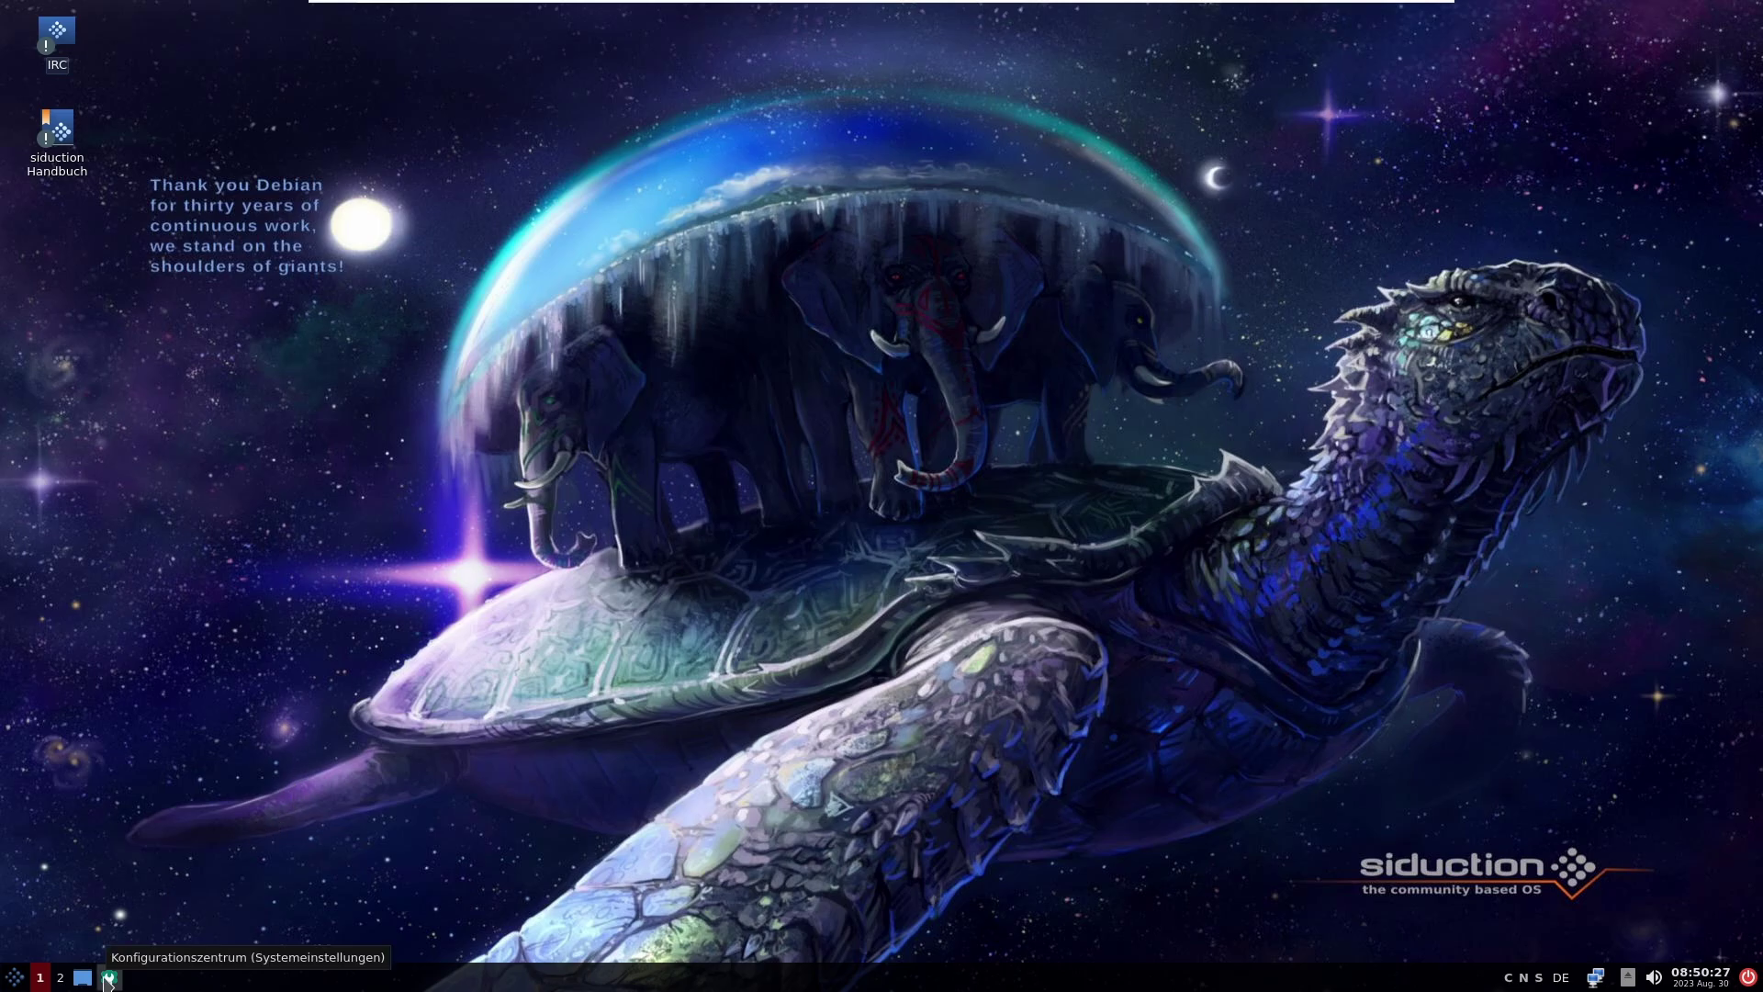
# Step: Open Konfigurationszentrum from the taskbar and maximize it
pyautogui.click(107, 979)
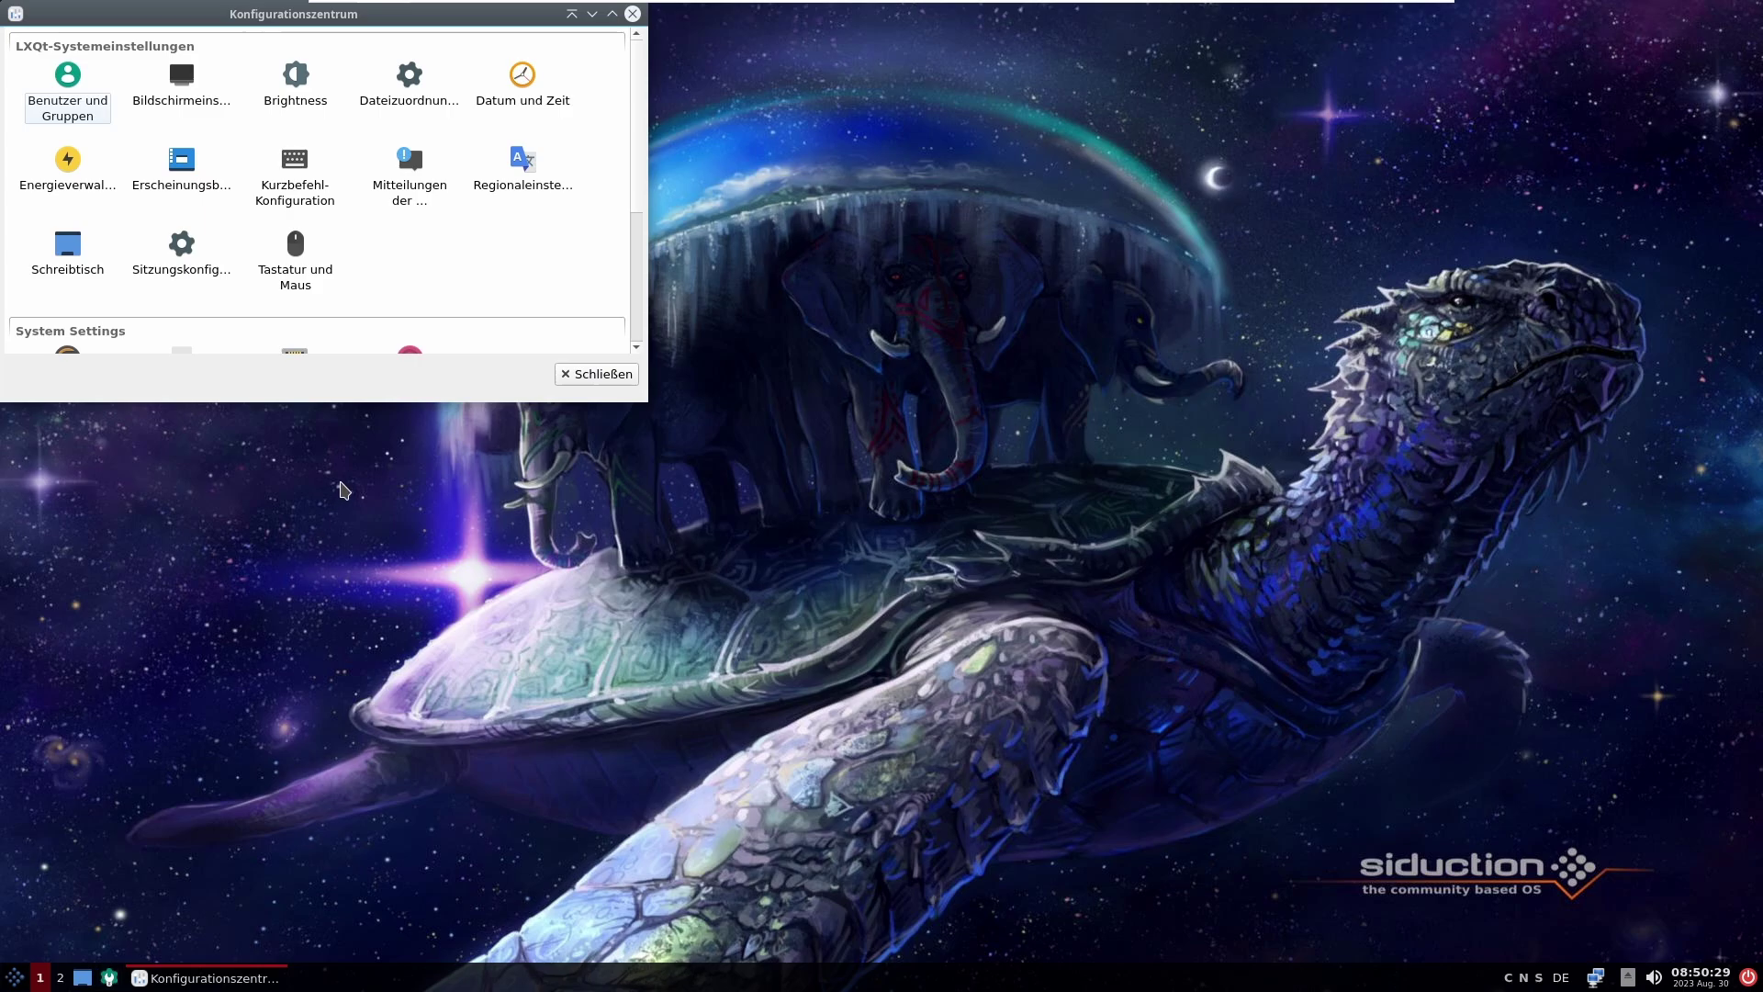
pyautogui.moveTo(98, 20); pyautogui.dragTo(531, 244)
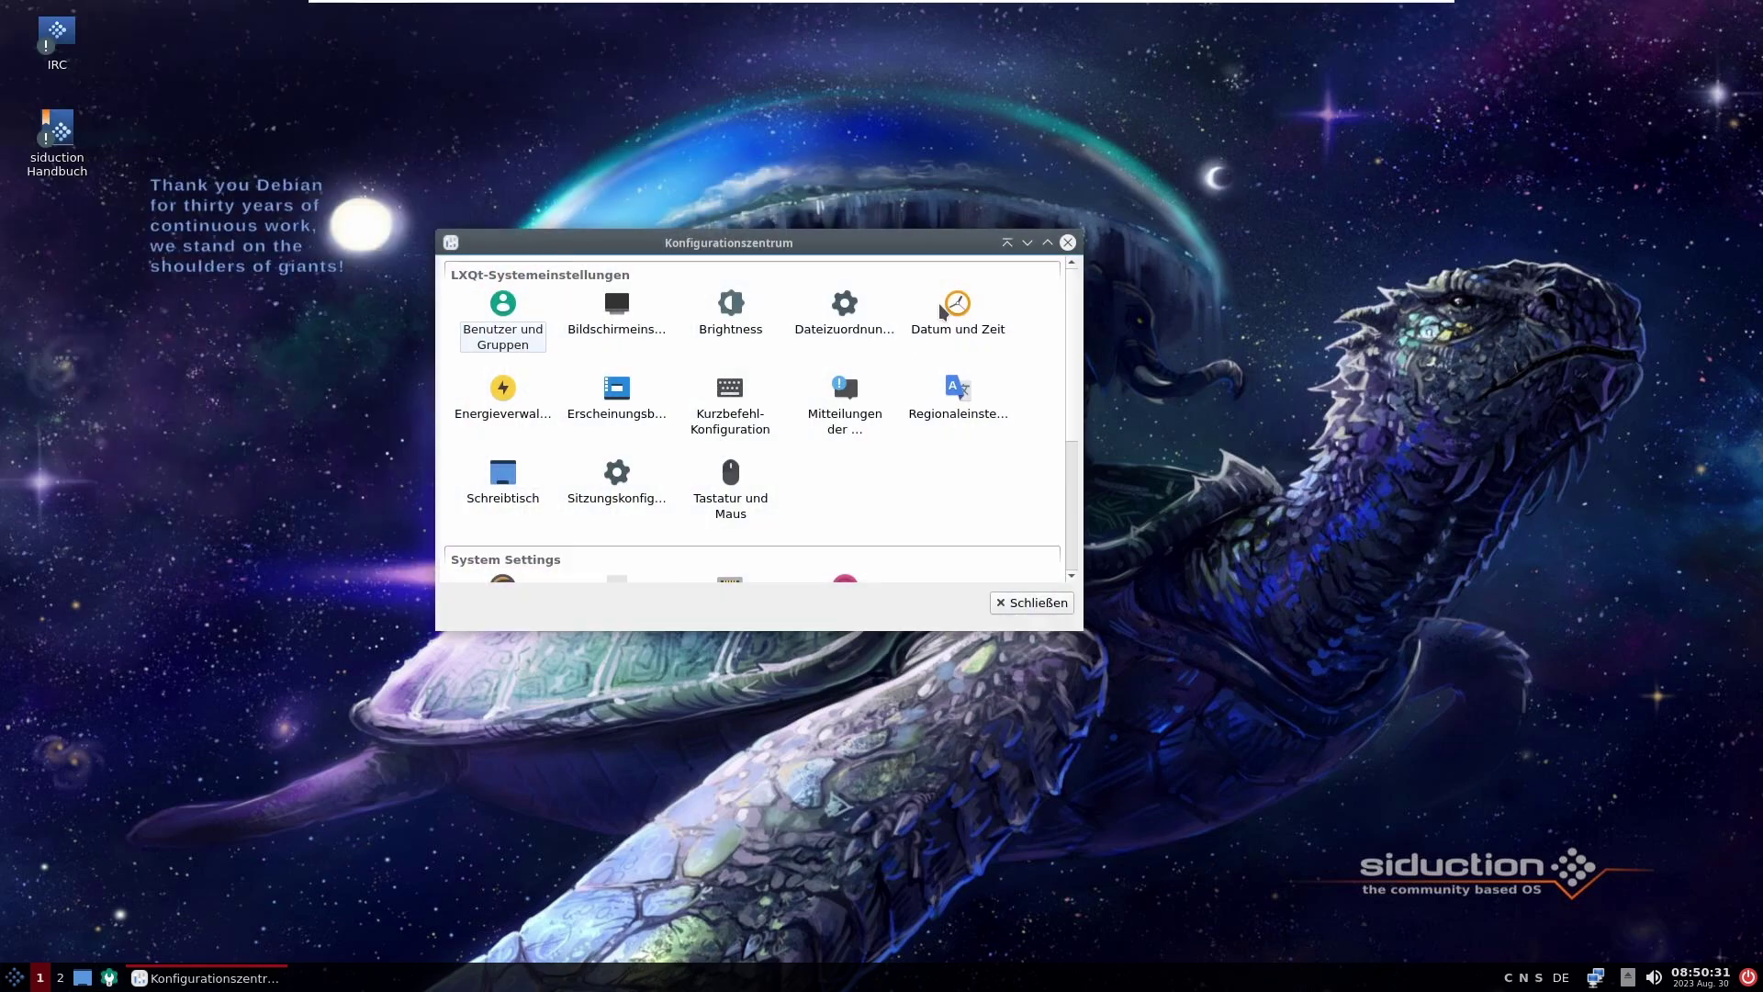
pyautogui.click(1046, 239)
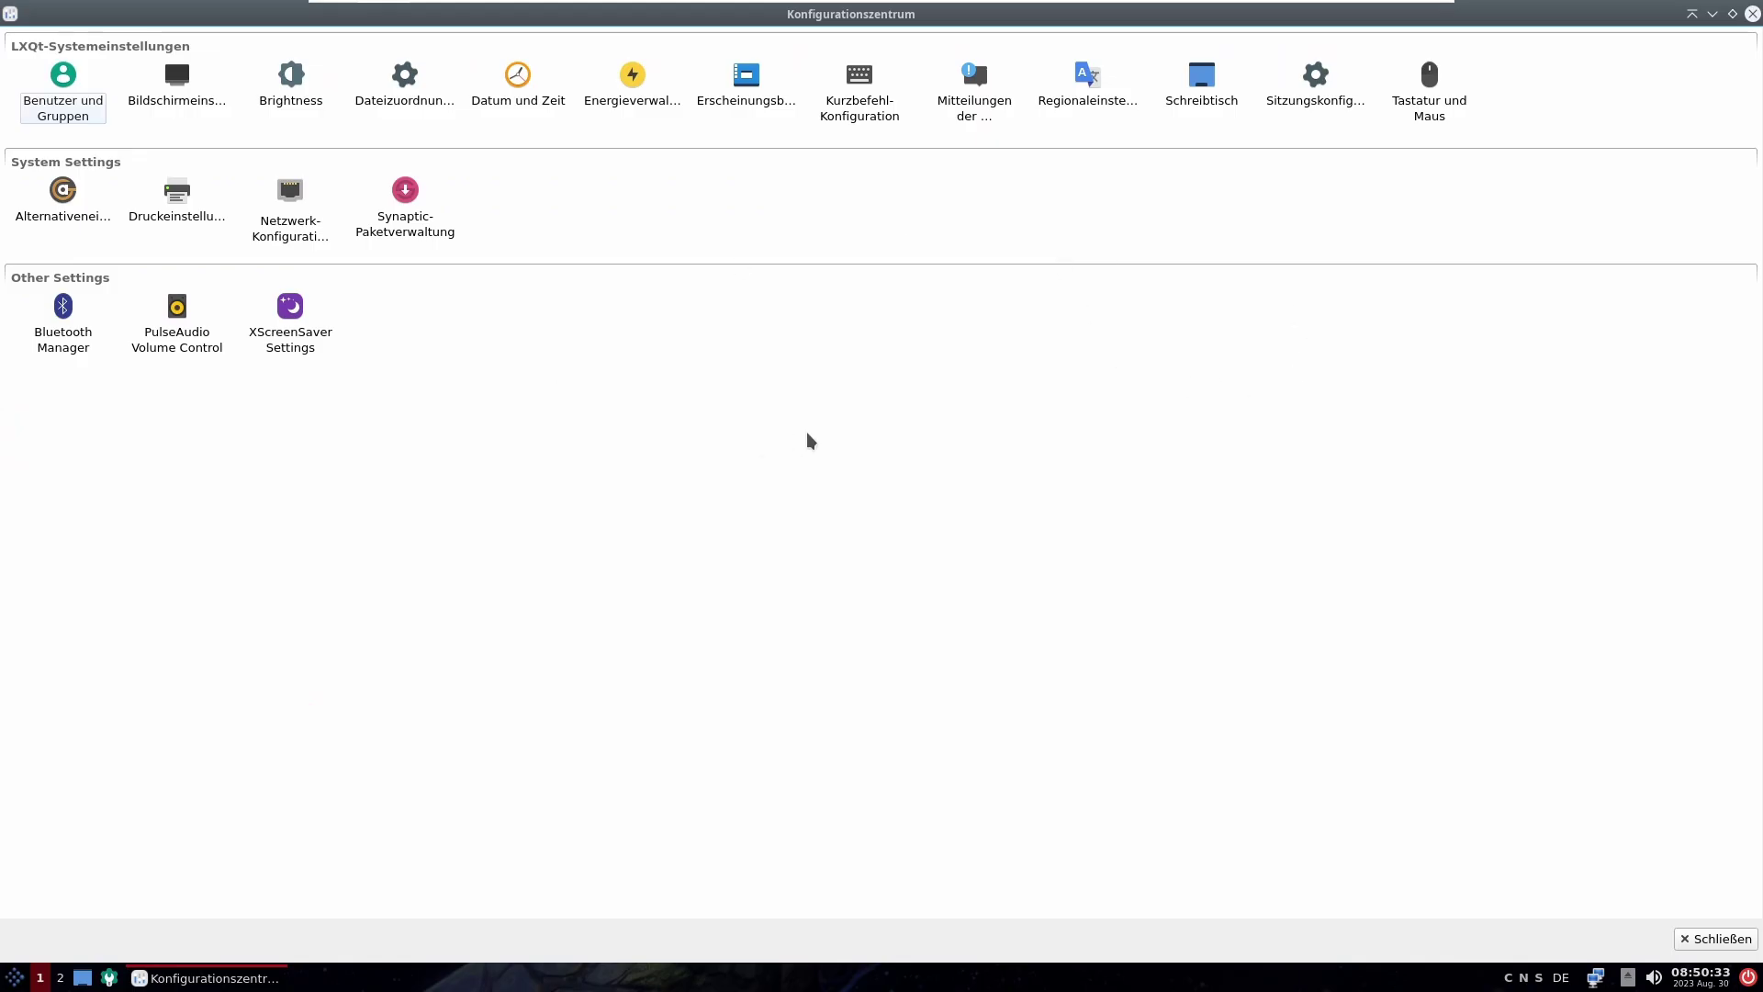
# Step: Open Erscheinungsbild, browse icon, LXQt theme, font, cursor and GTK pages, then close it
pyautogui.click(768, 101)
pyautogui.doubleClick(765, 97)
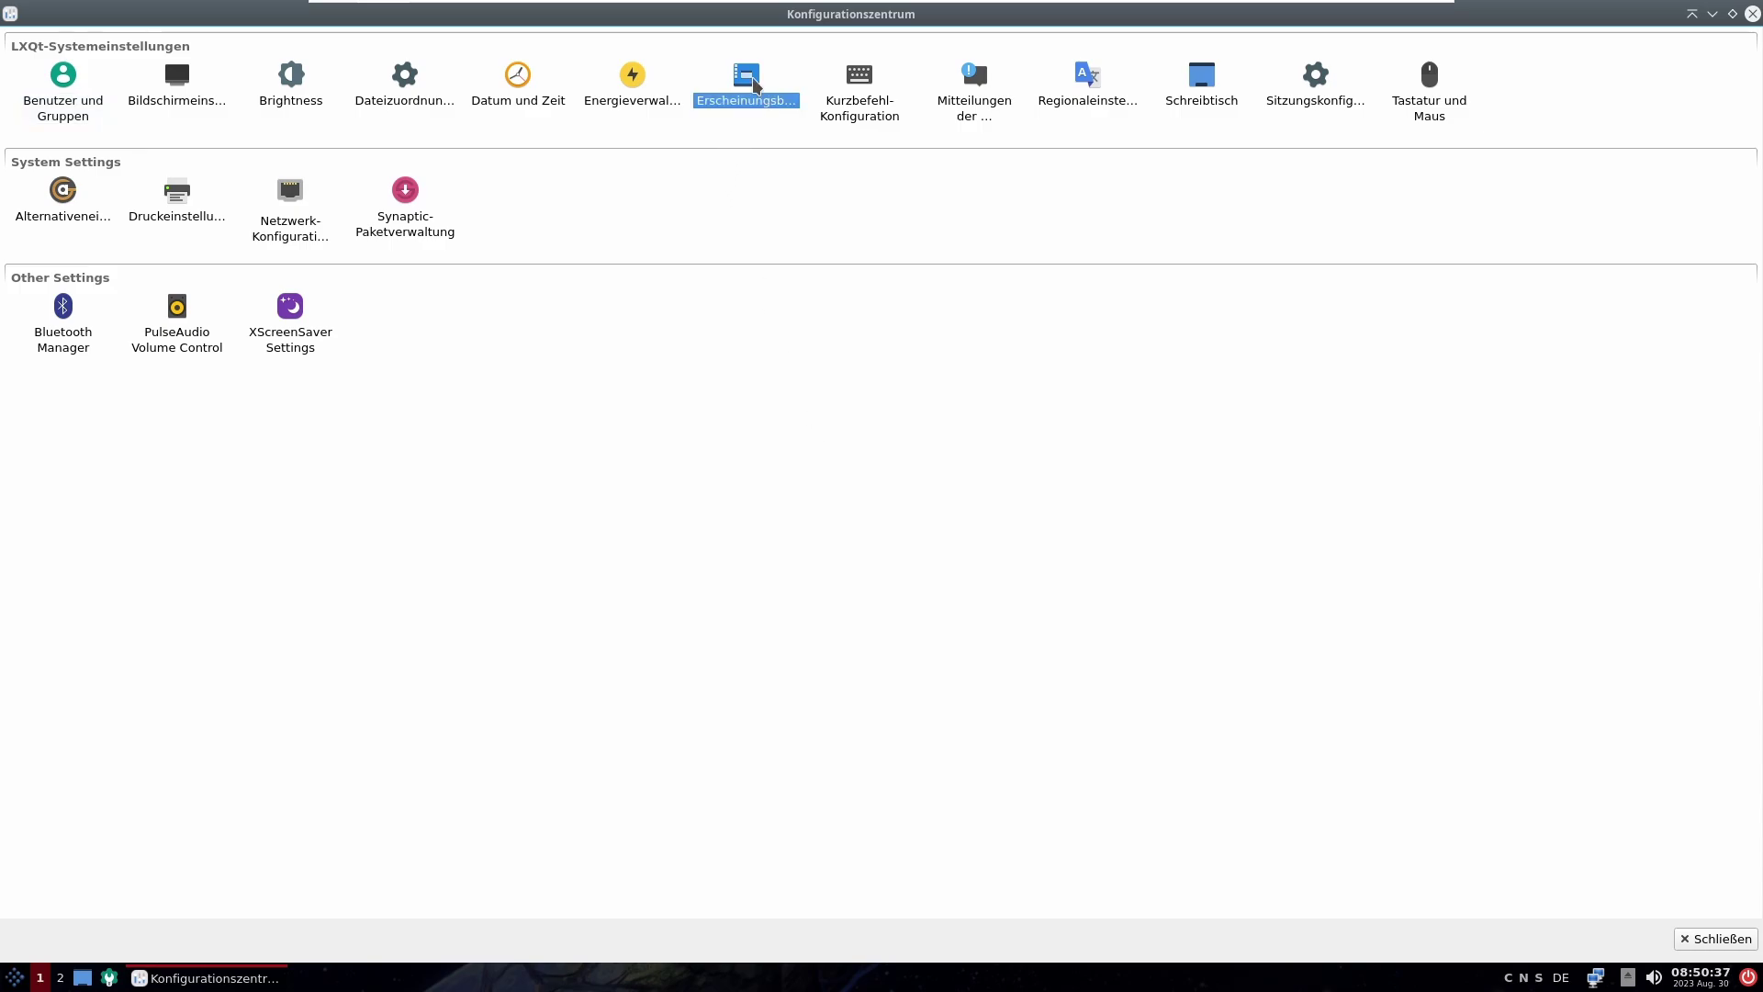
pyautogui.moveTo(813, 248); pyautogui.dragTo(840, 240)
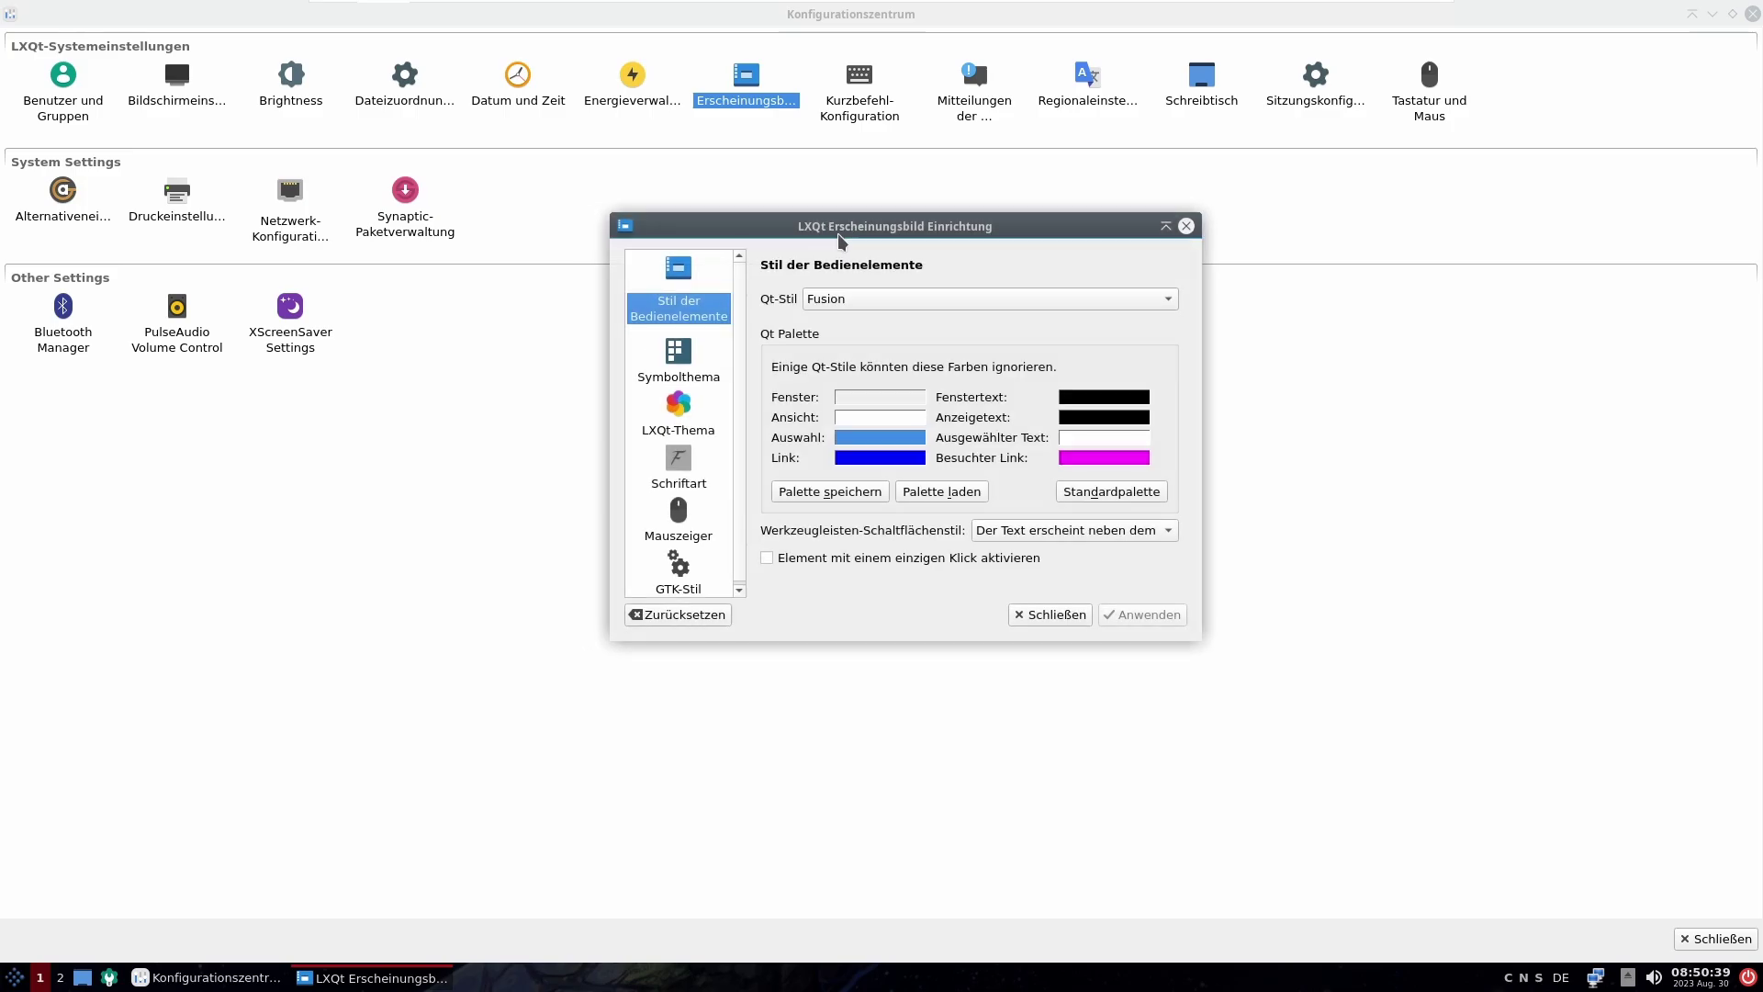
pyautogui.click(701, 347)
pyautogui.click(685, 420)
pyautogui.click(682, 490)
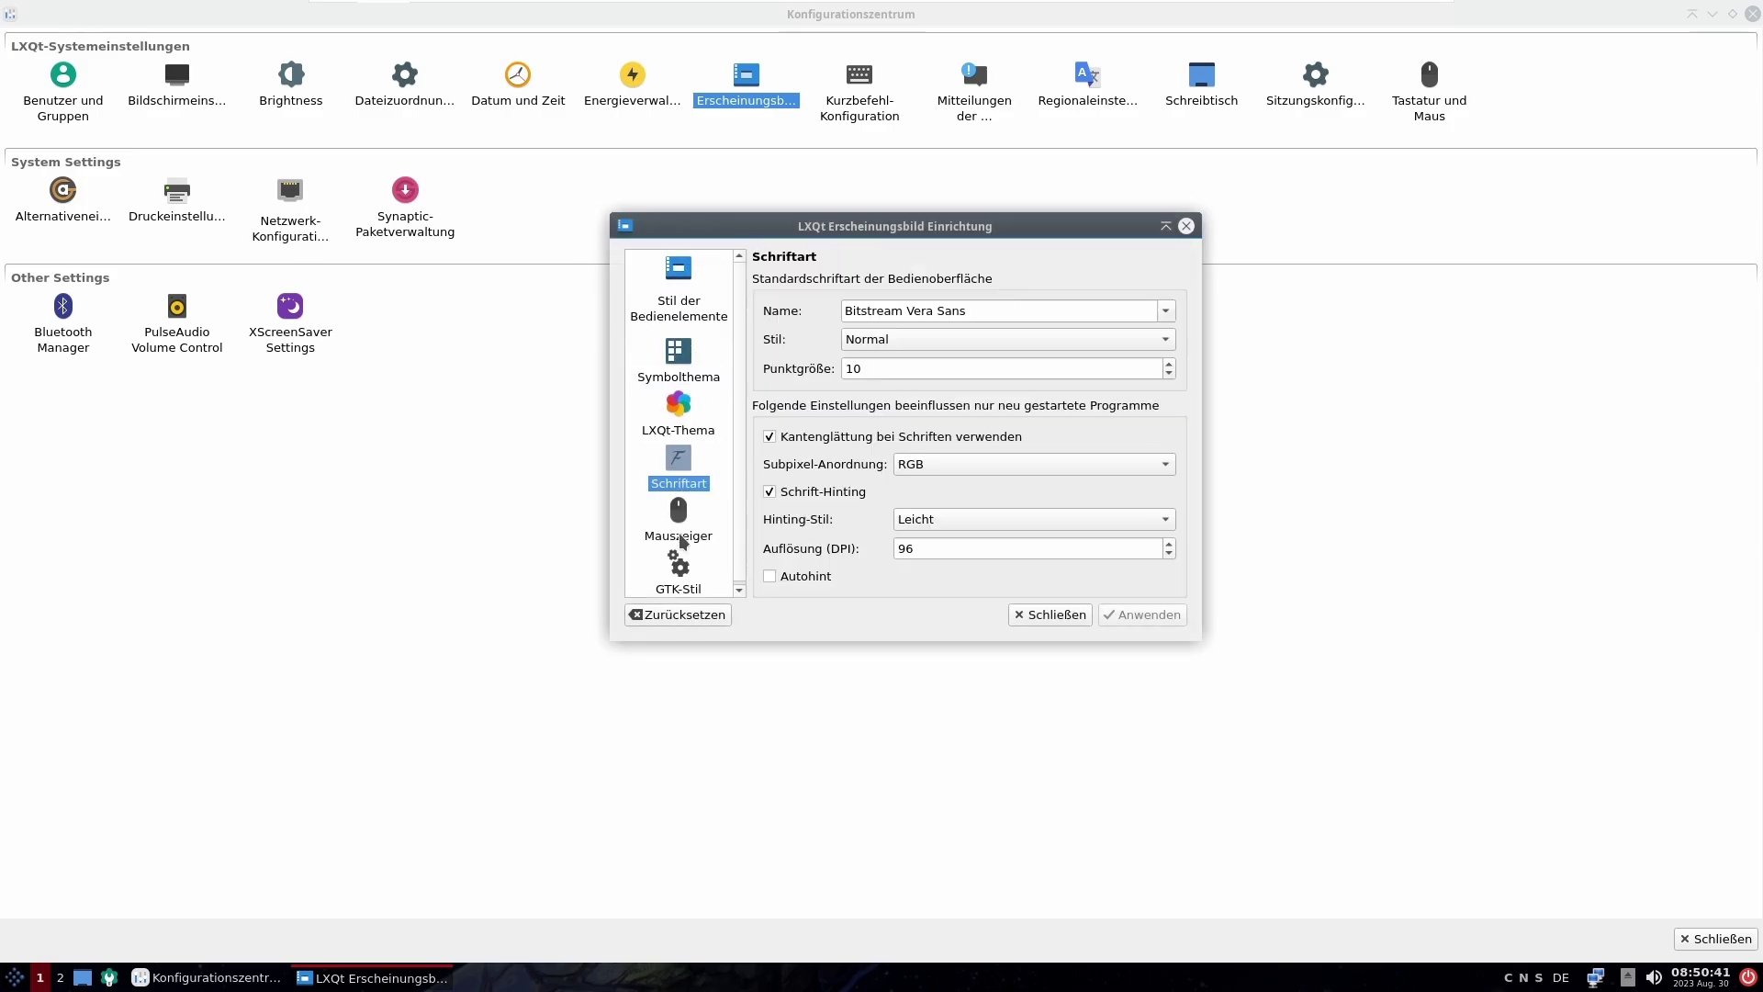
pyautogui.click(680, 536)
pyautogui.click(679, 574)
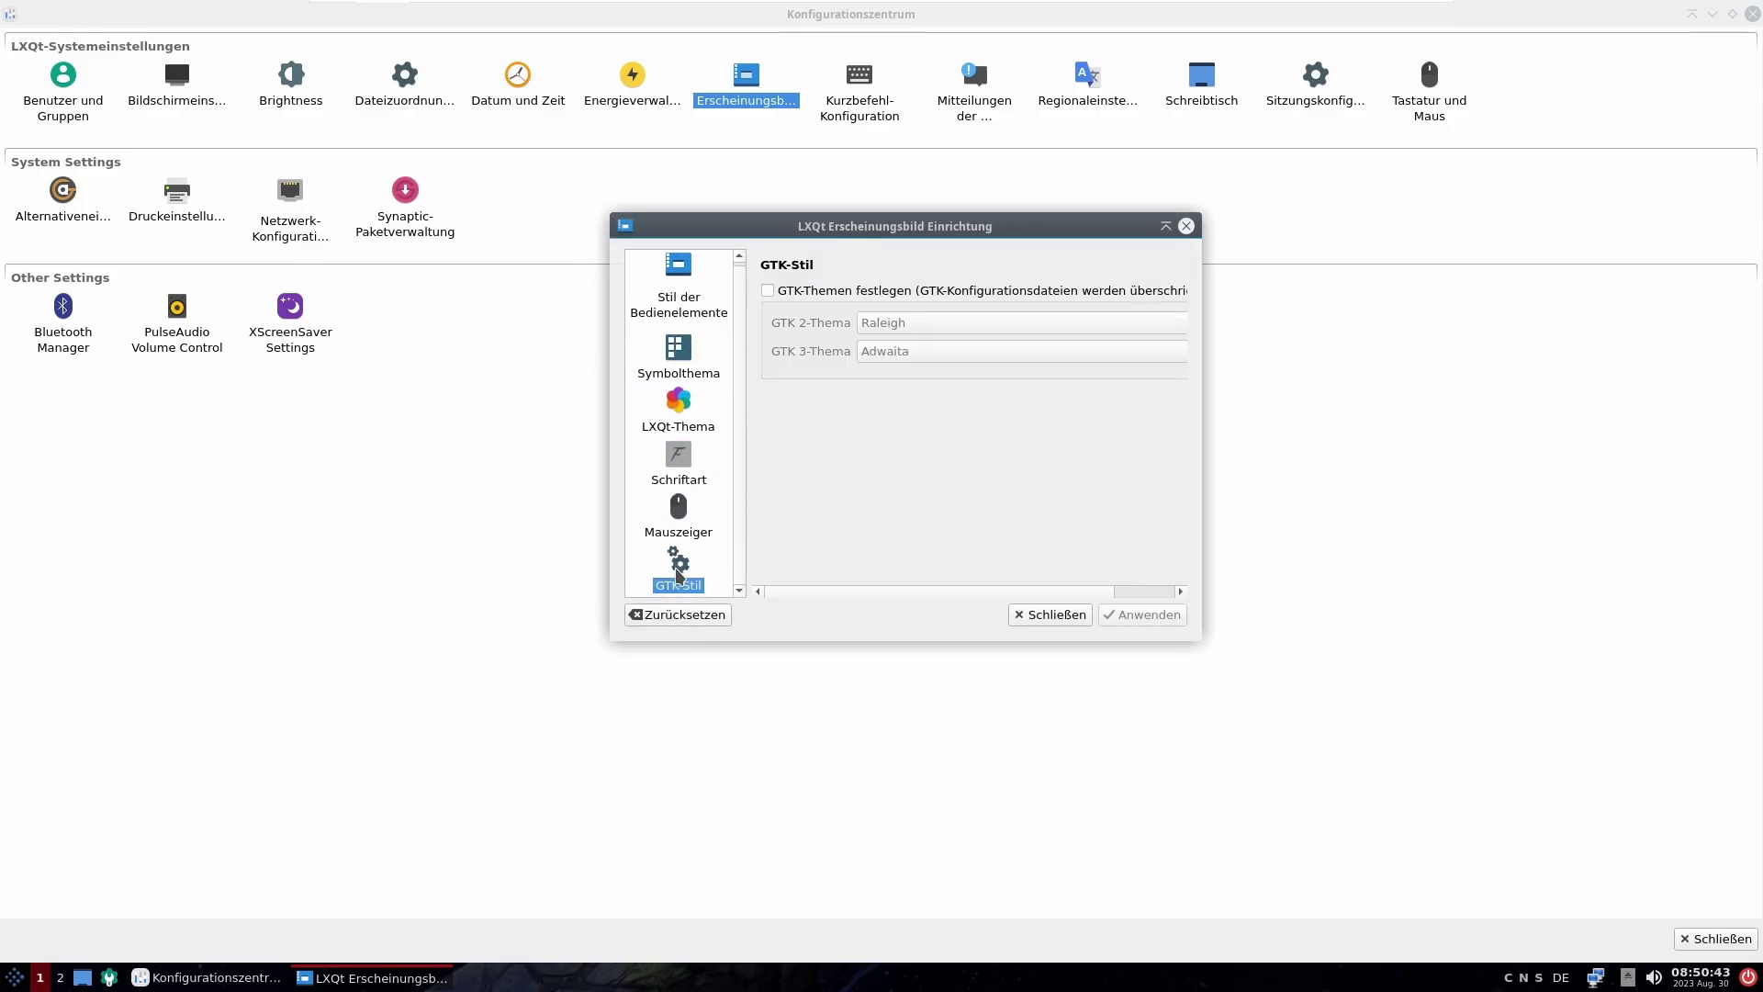
pyautogui.click(1069, 609)
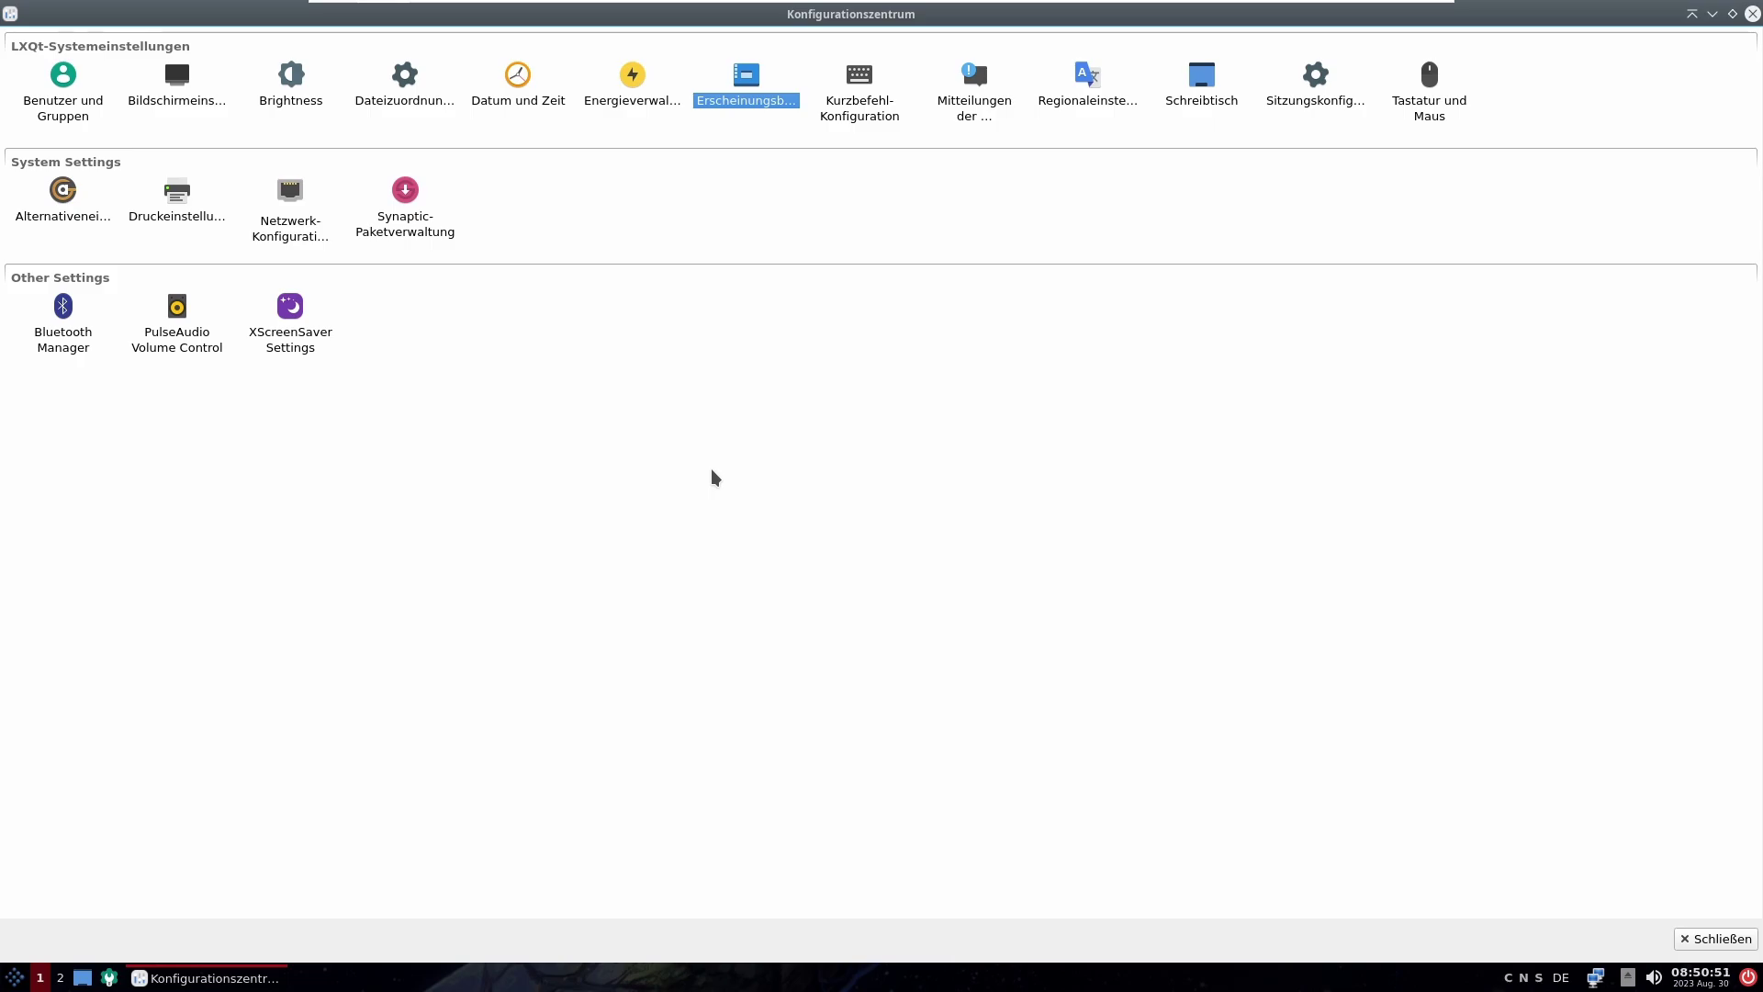
# Step: In Benutzer und Gruppen, add a new user with login name 'Tux'
pyautogui.click(612, 100)
pyautogui.doubleClick(48, 102)
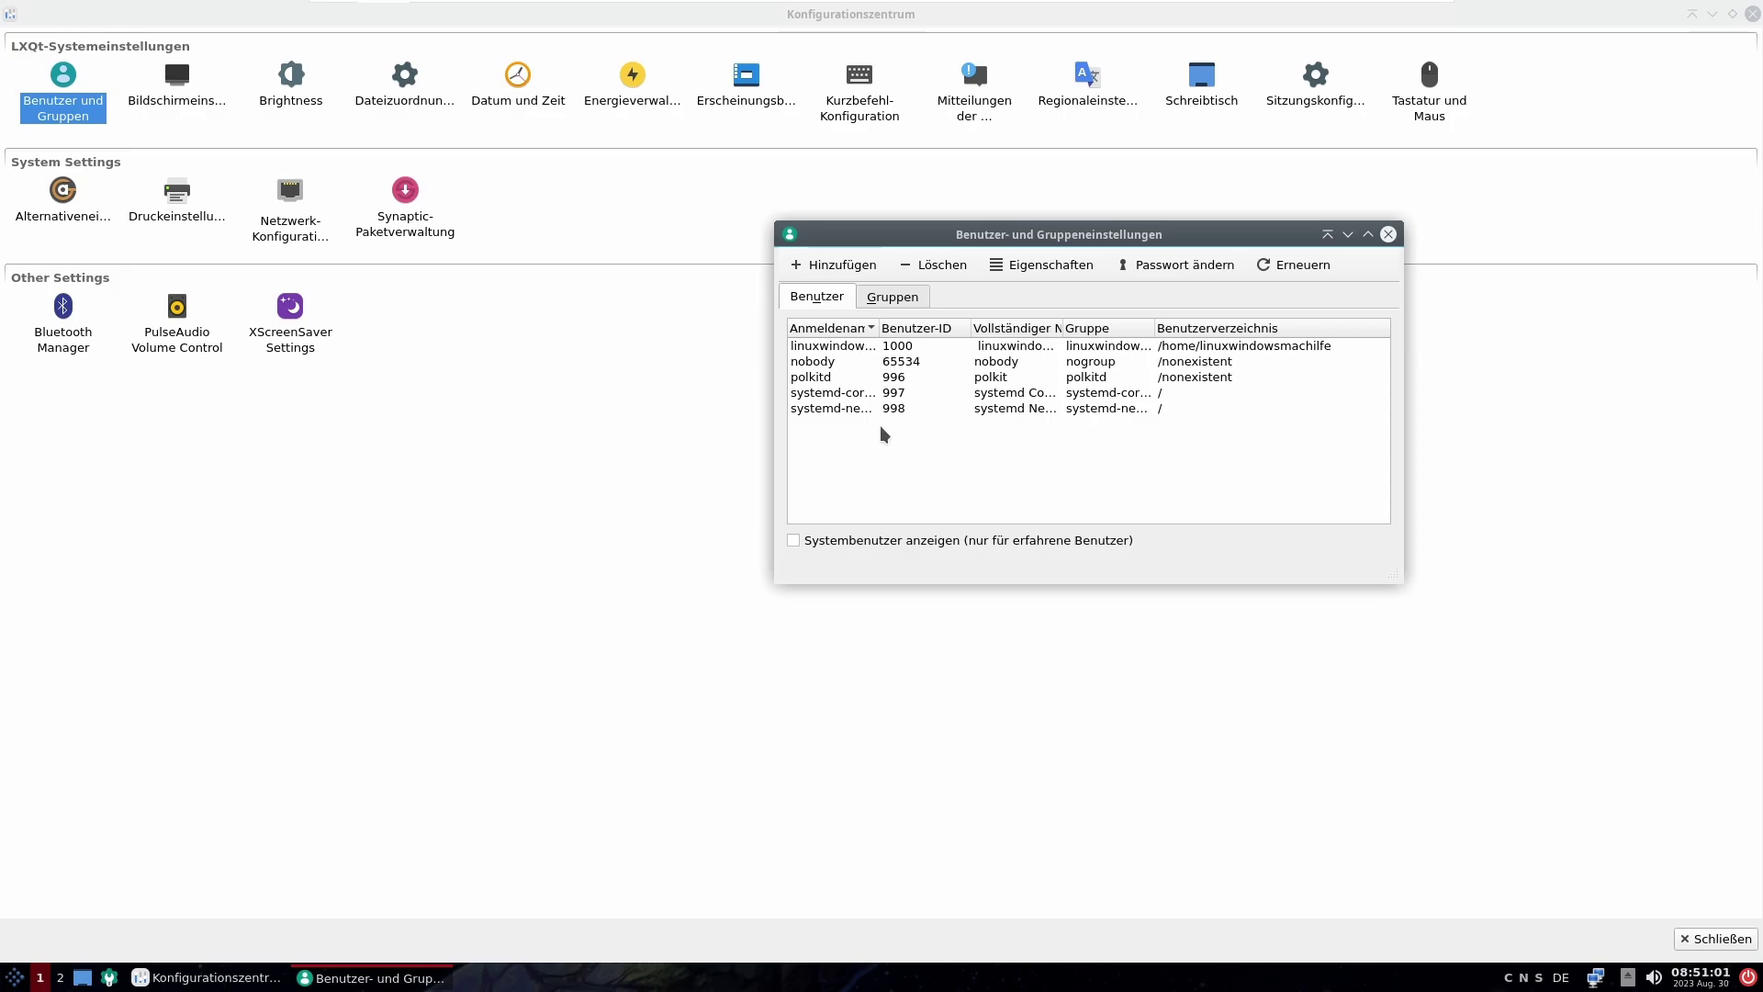
pyautogui.click(837, 265)
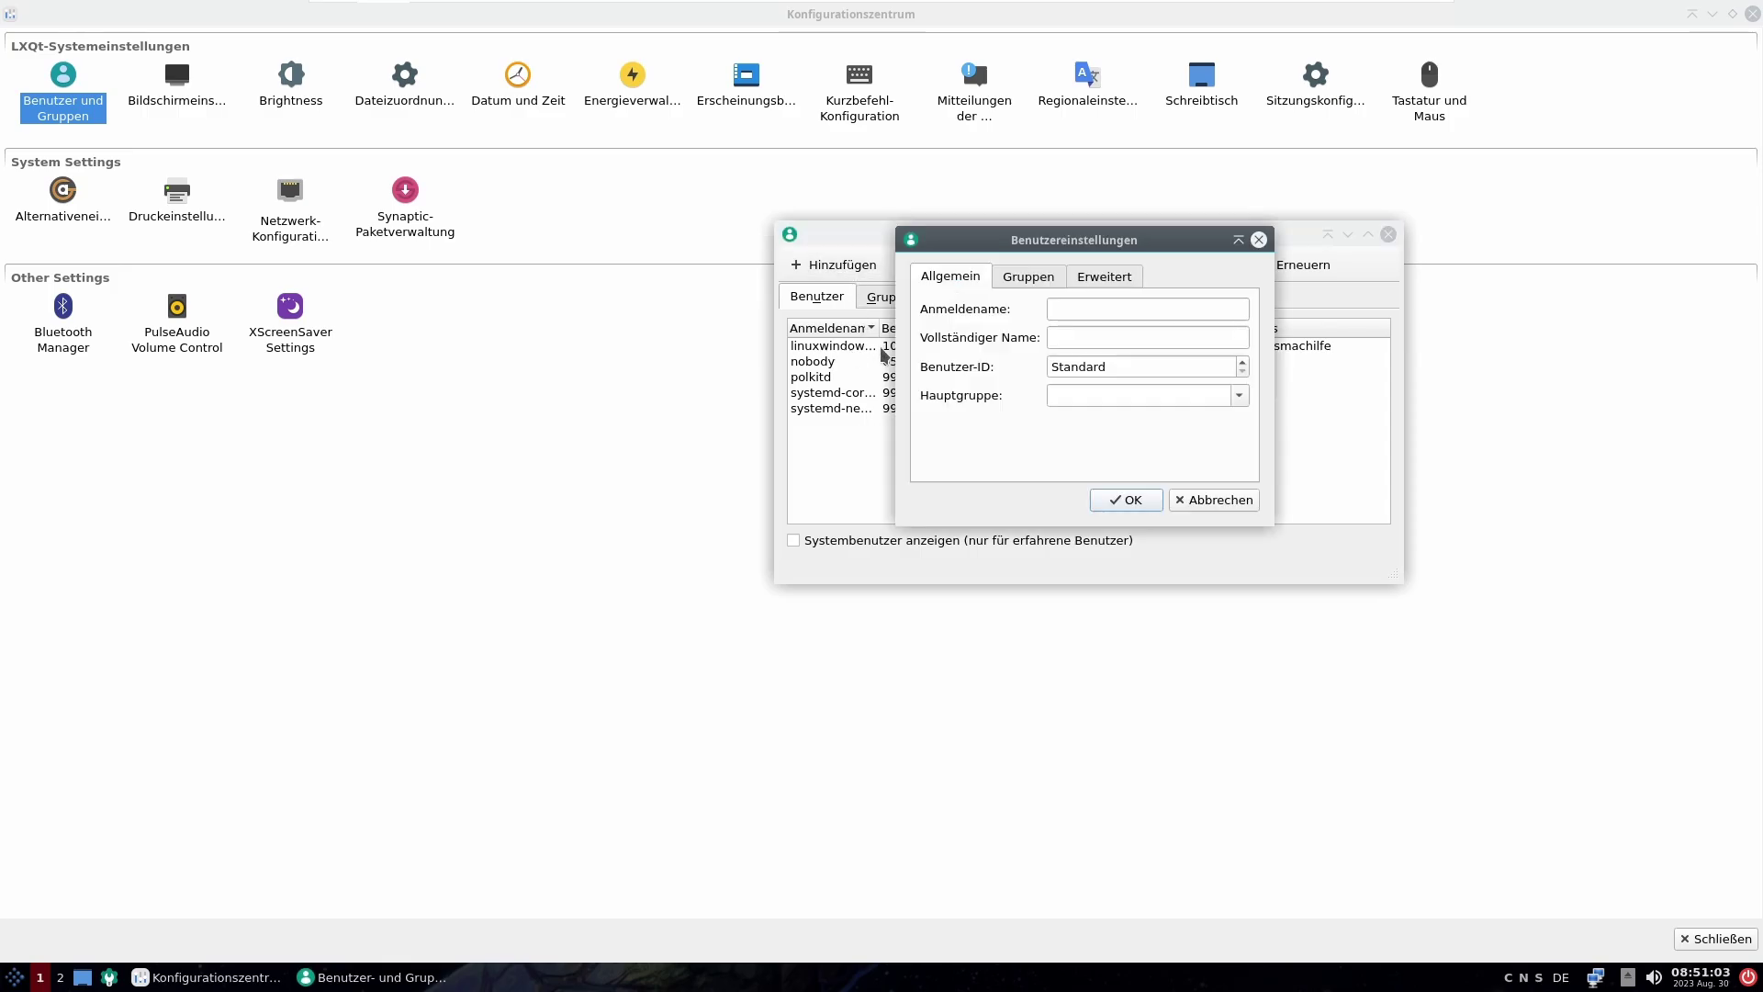
pyautogui.click(1100, 313)
pyautogui.write('Tux')
pyautogui.click(1112, 501)
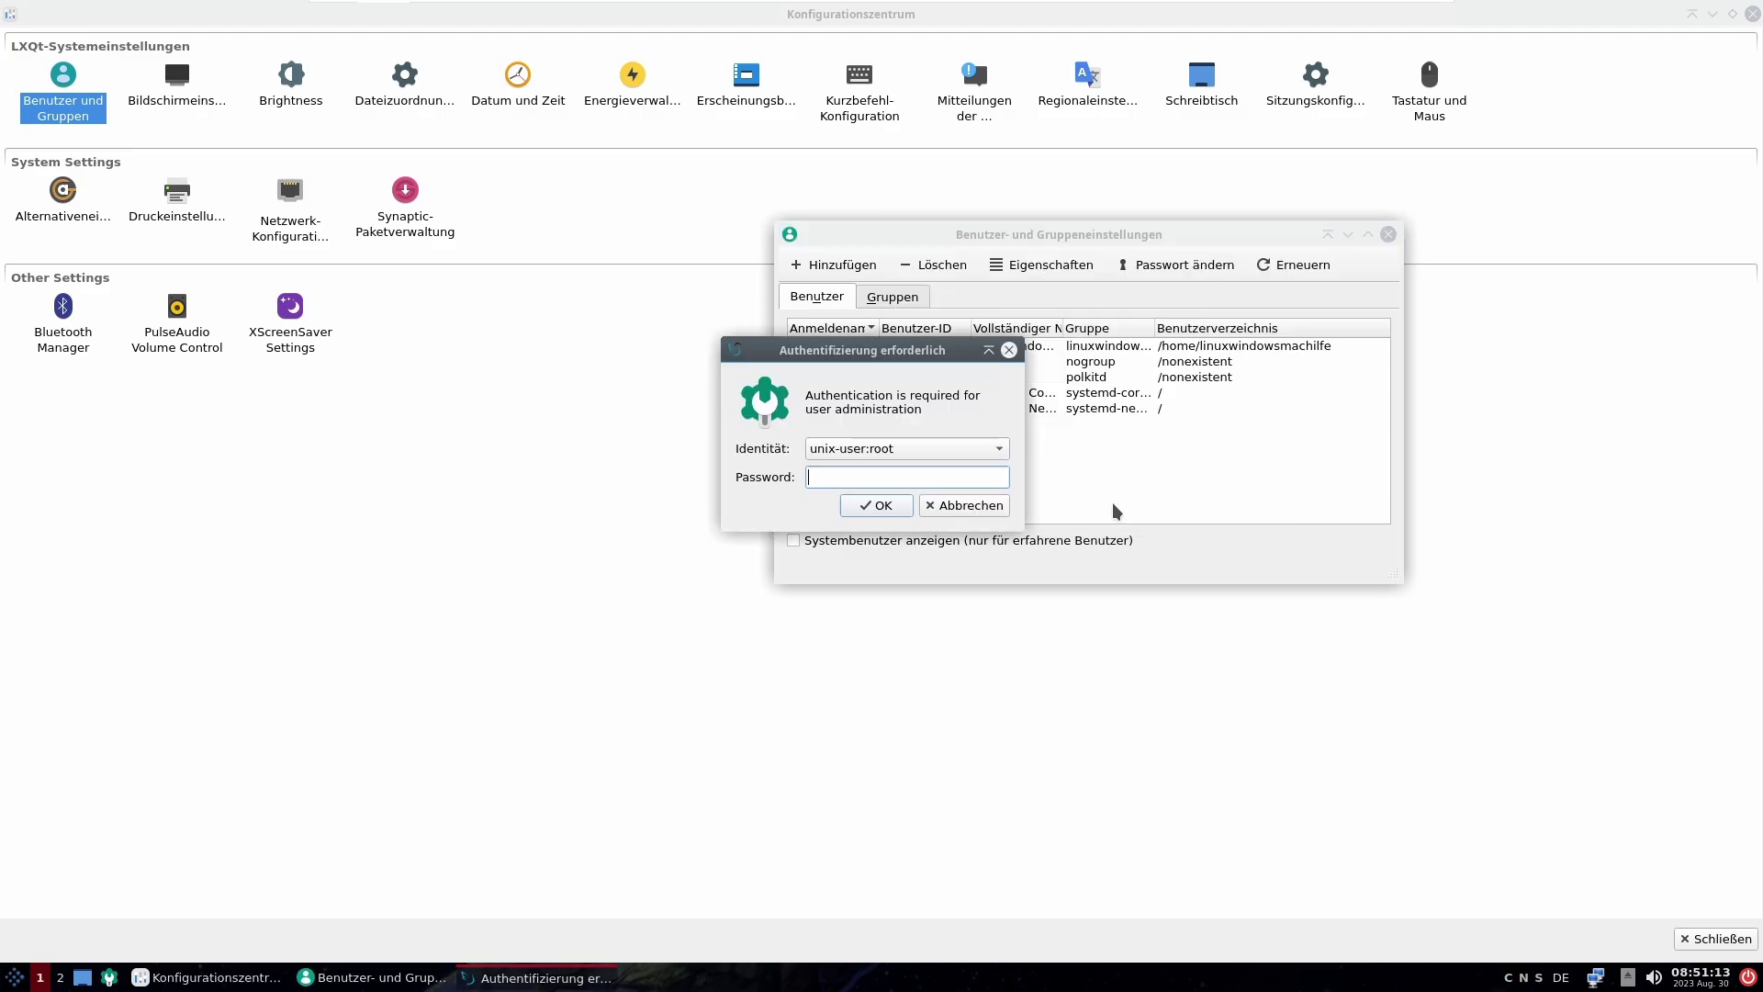
# Step: Authenticate as administrator and set the new user's password
pyautogui.write('******')
pyautogui.click(883, 504)
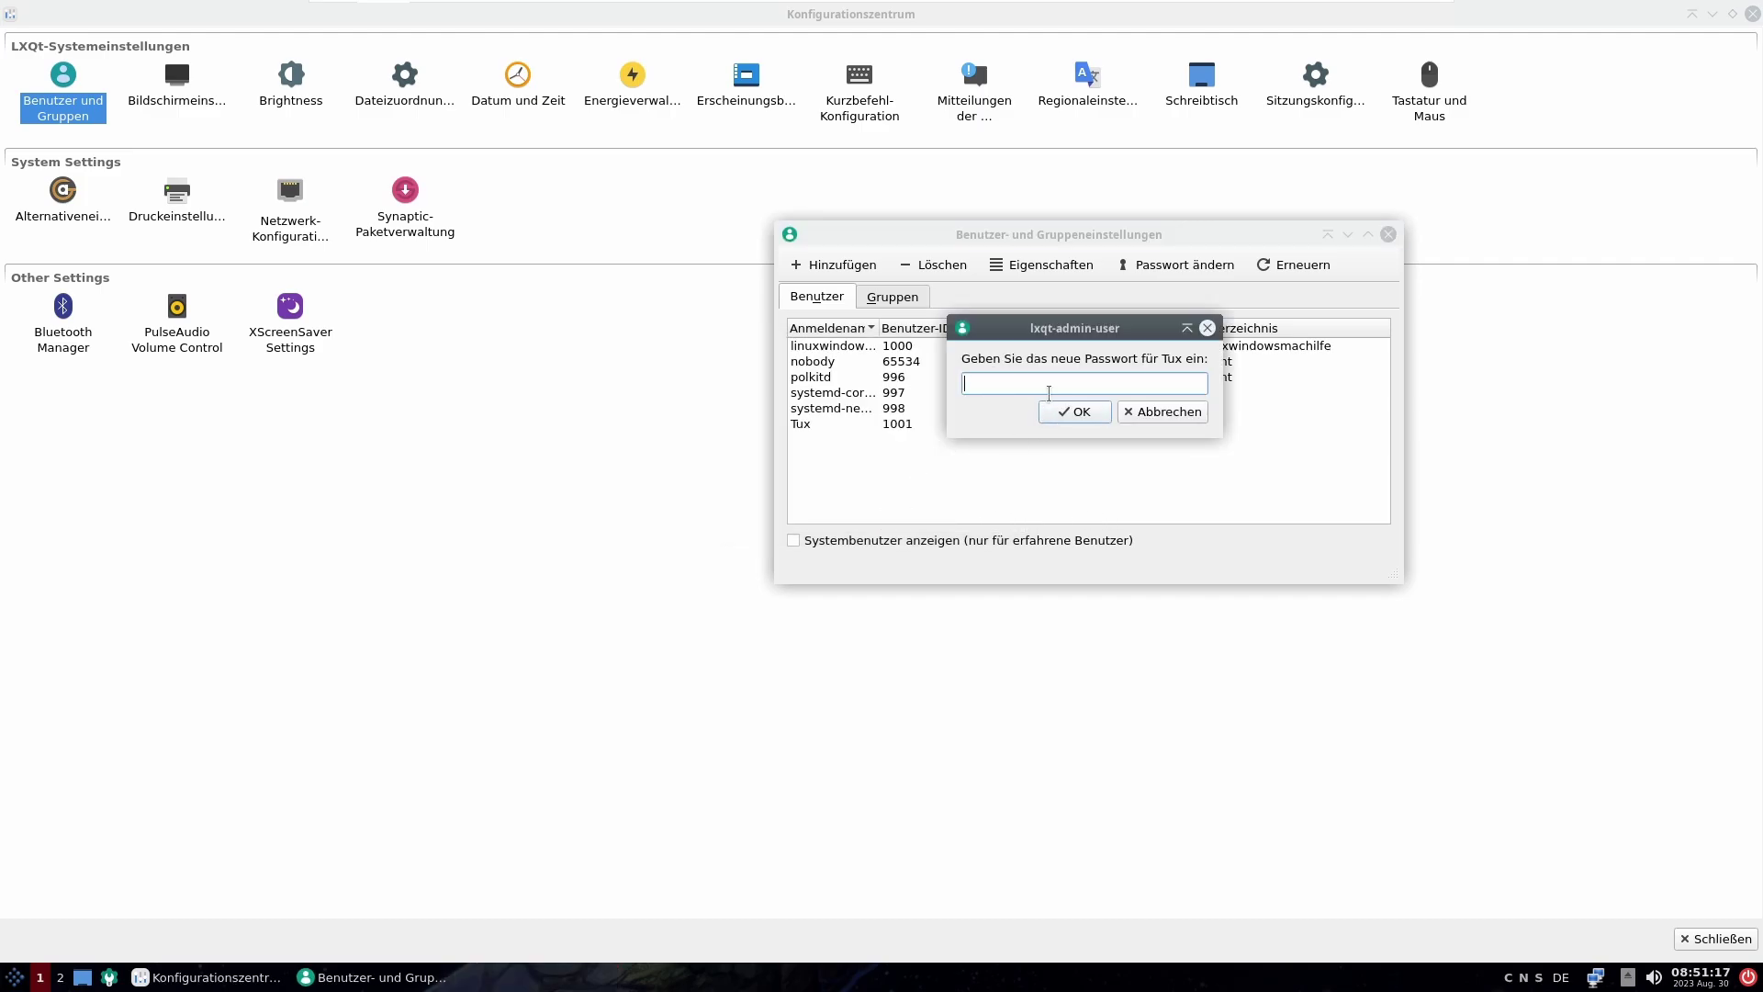
pyautogui.press('Num_Lock')
pyautogui.write('********')
pyautogui.press('Return')
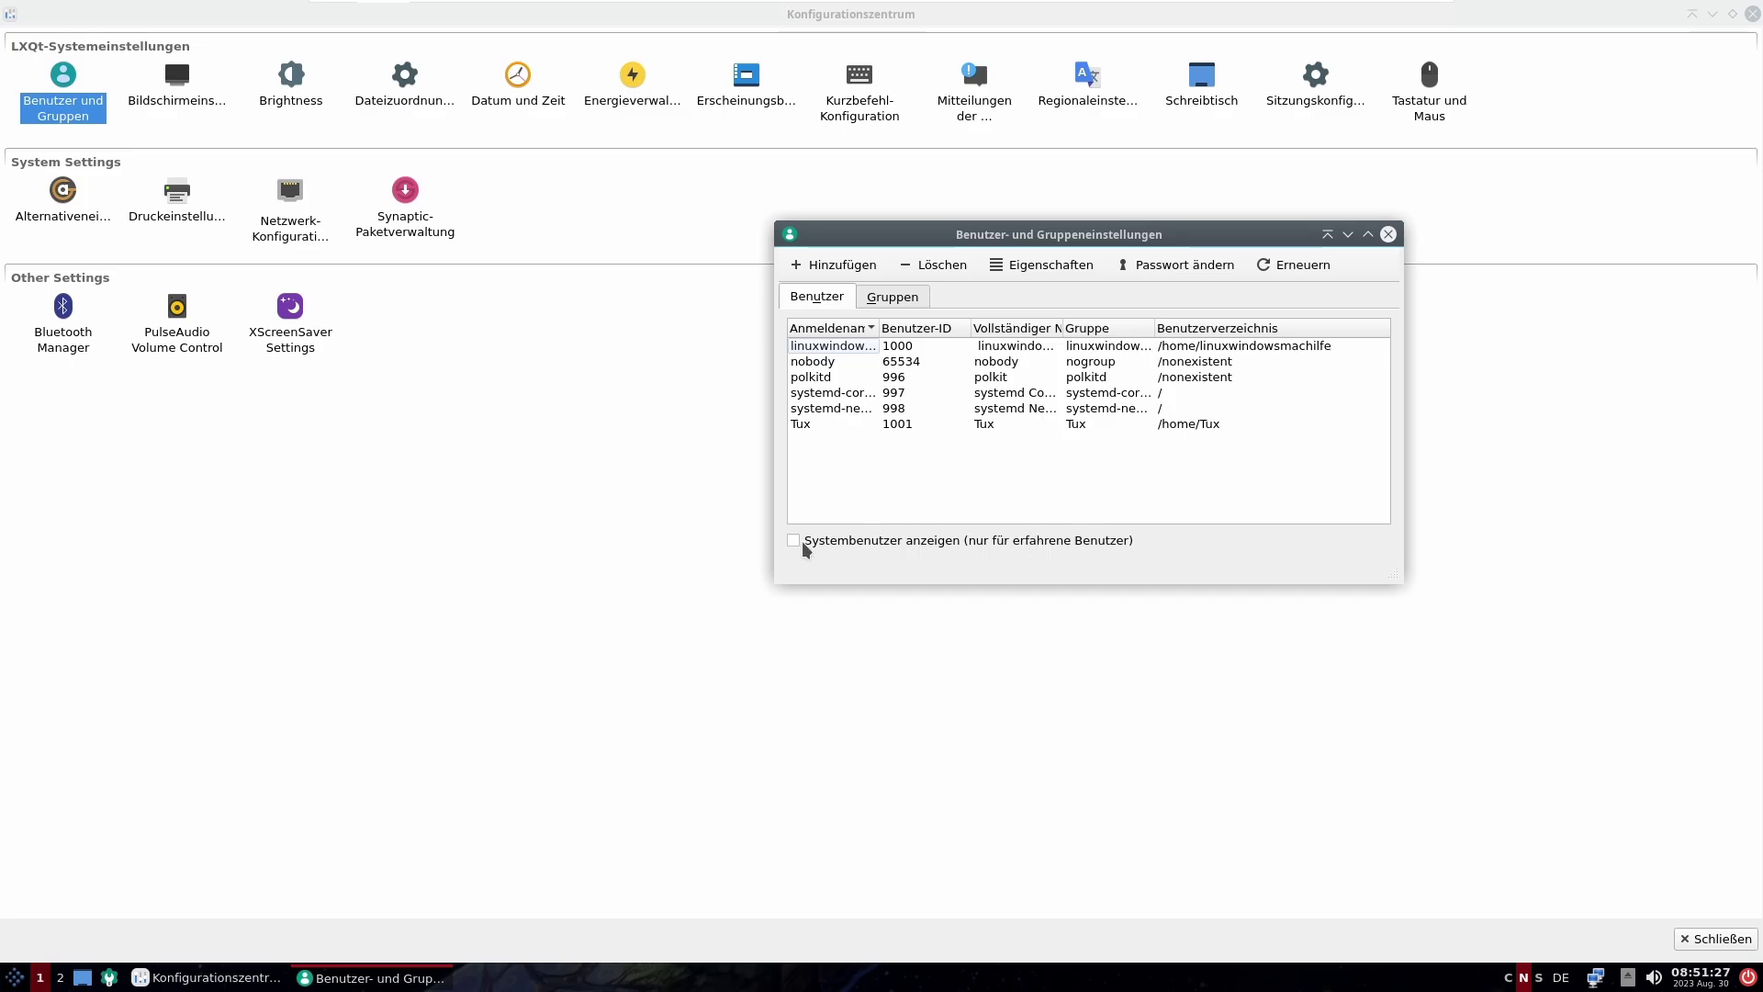
# Step: Show and hide system accounts, then open the new user's properties
pyautogui.click(831, 541)
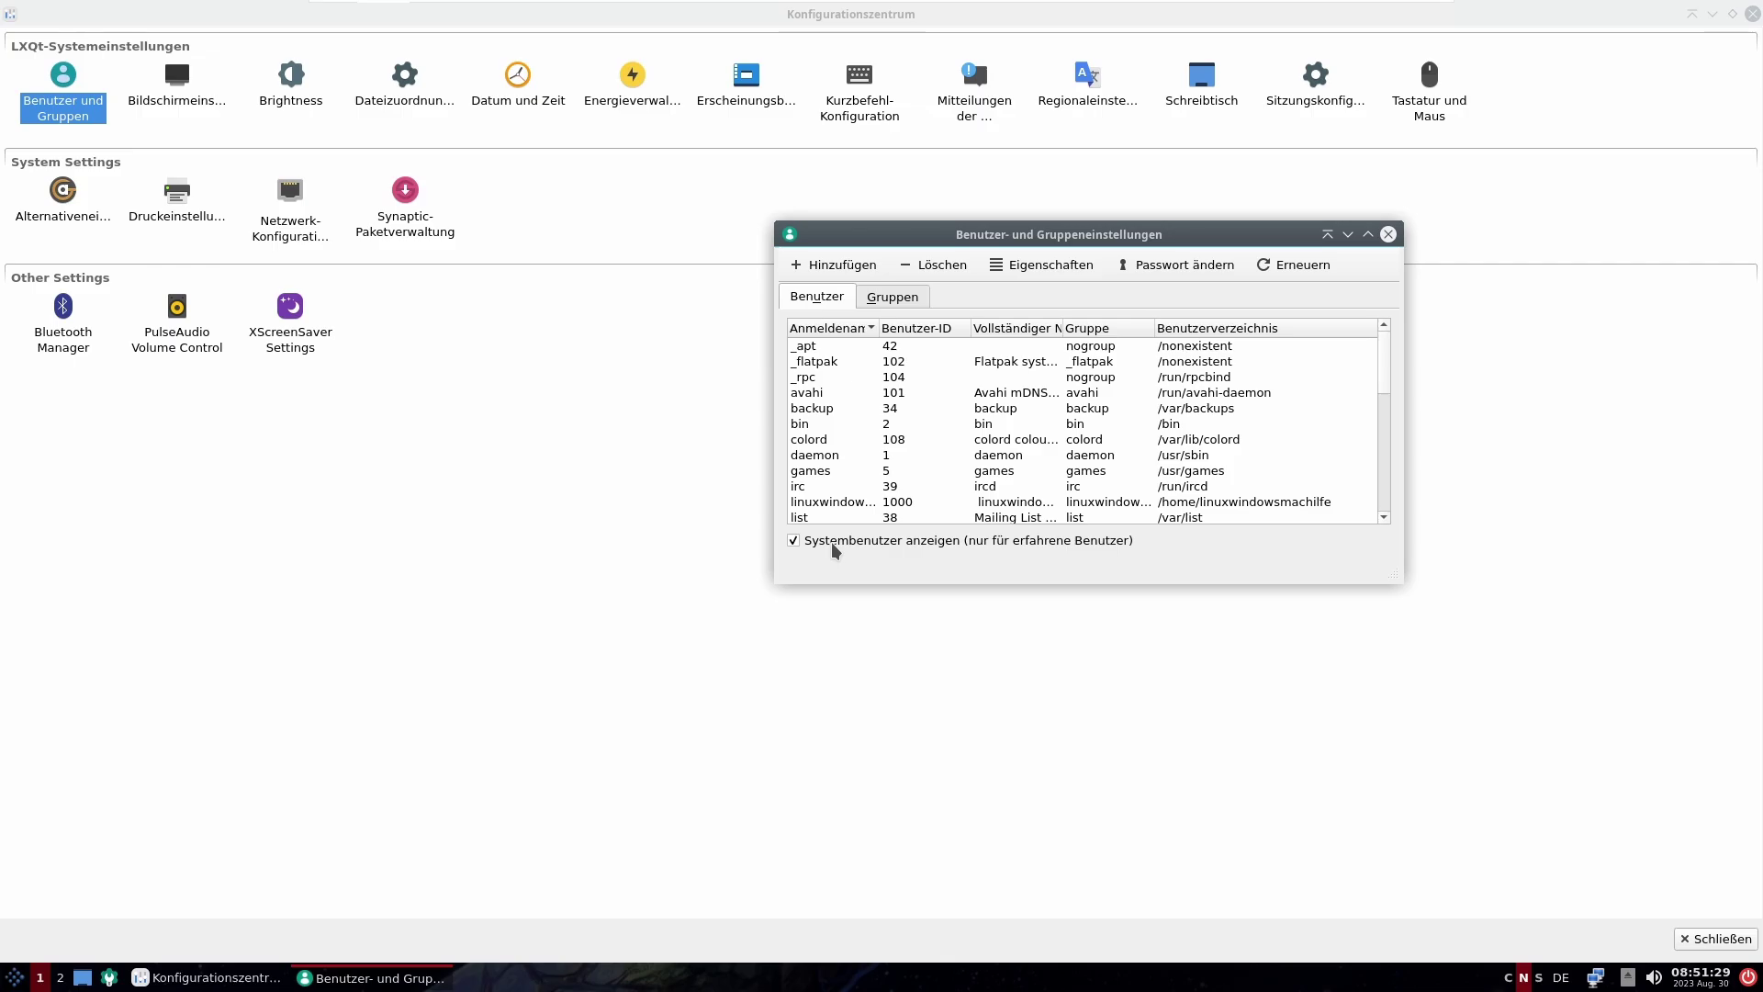
pyautogui.click(830, 541)
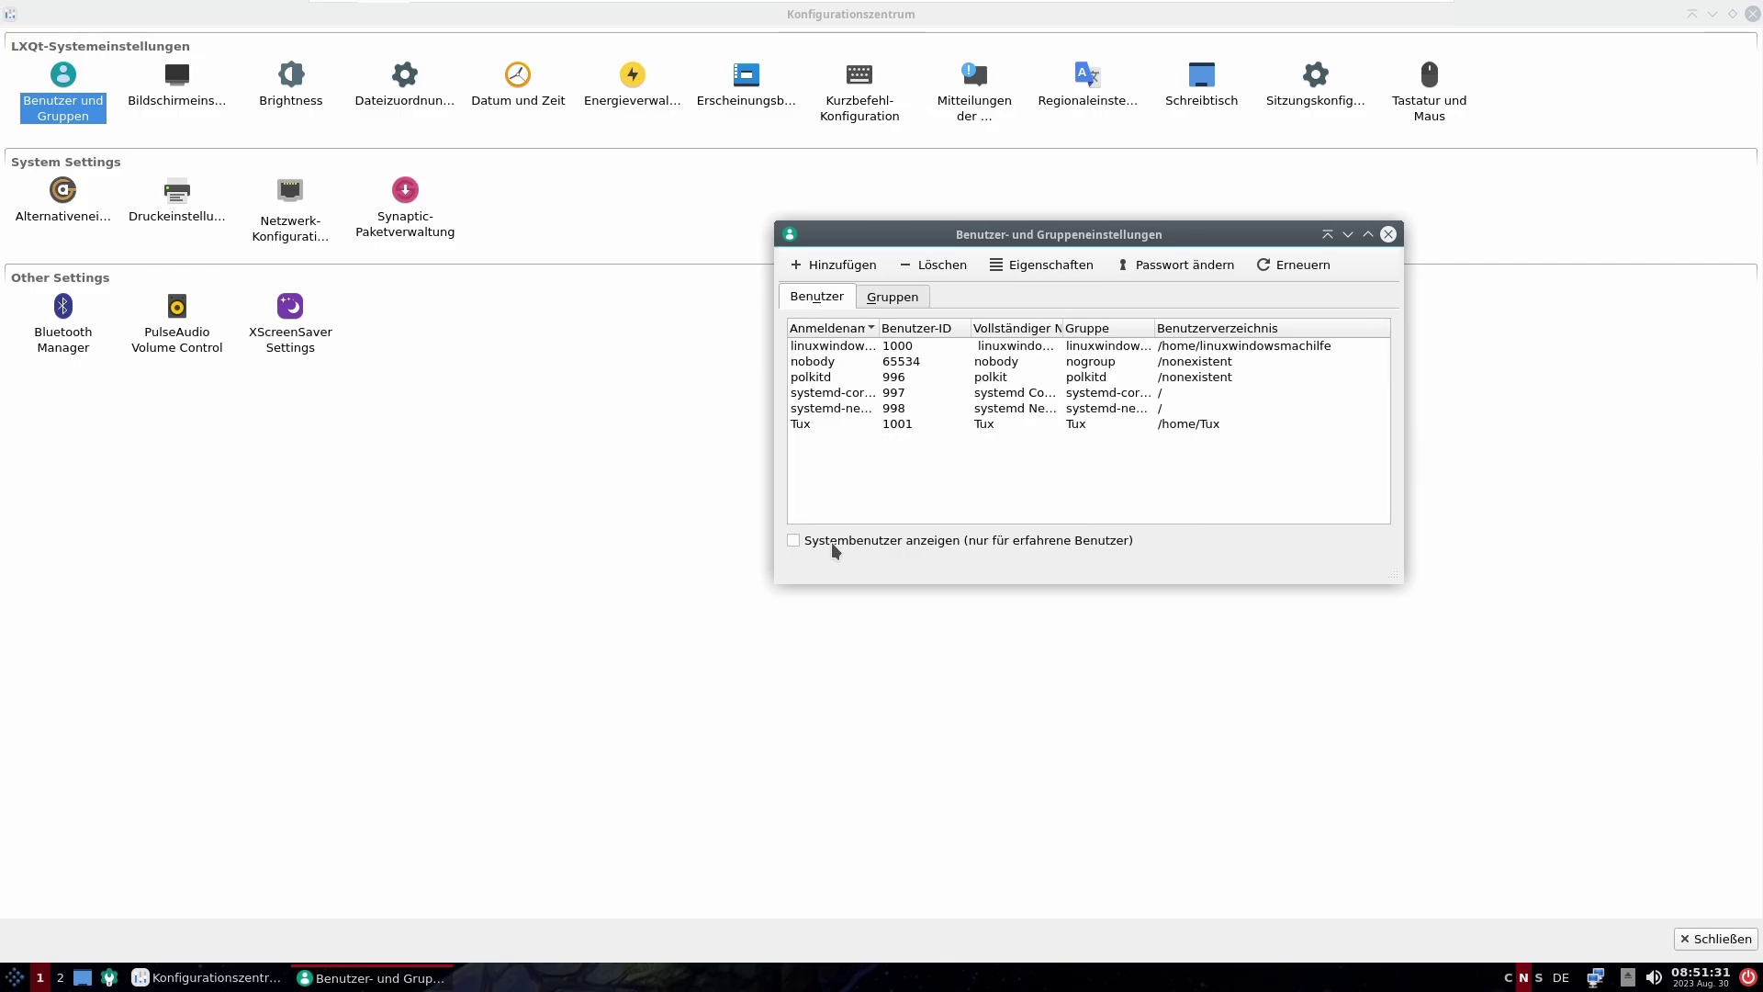
pyautogui.click(829, 423)
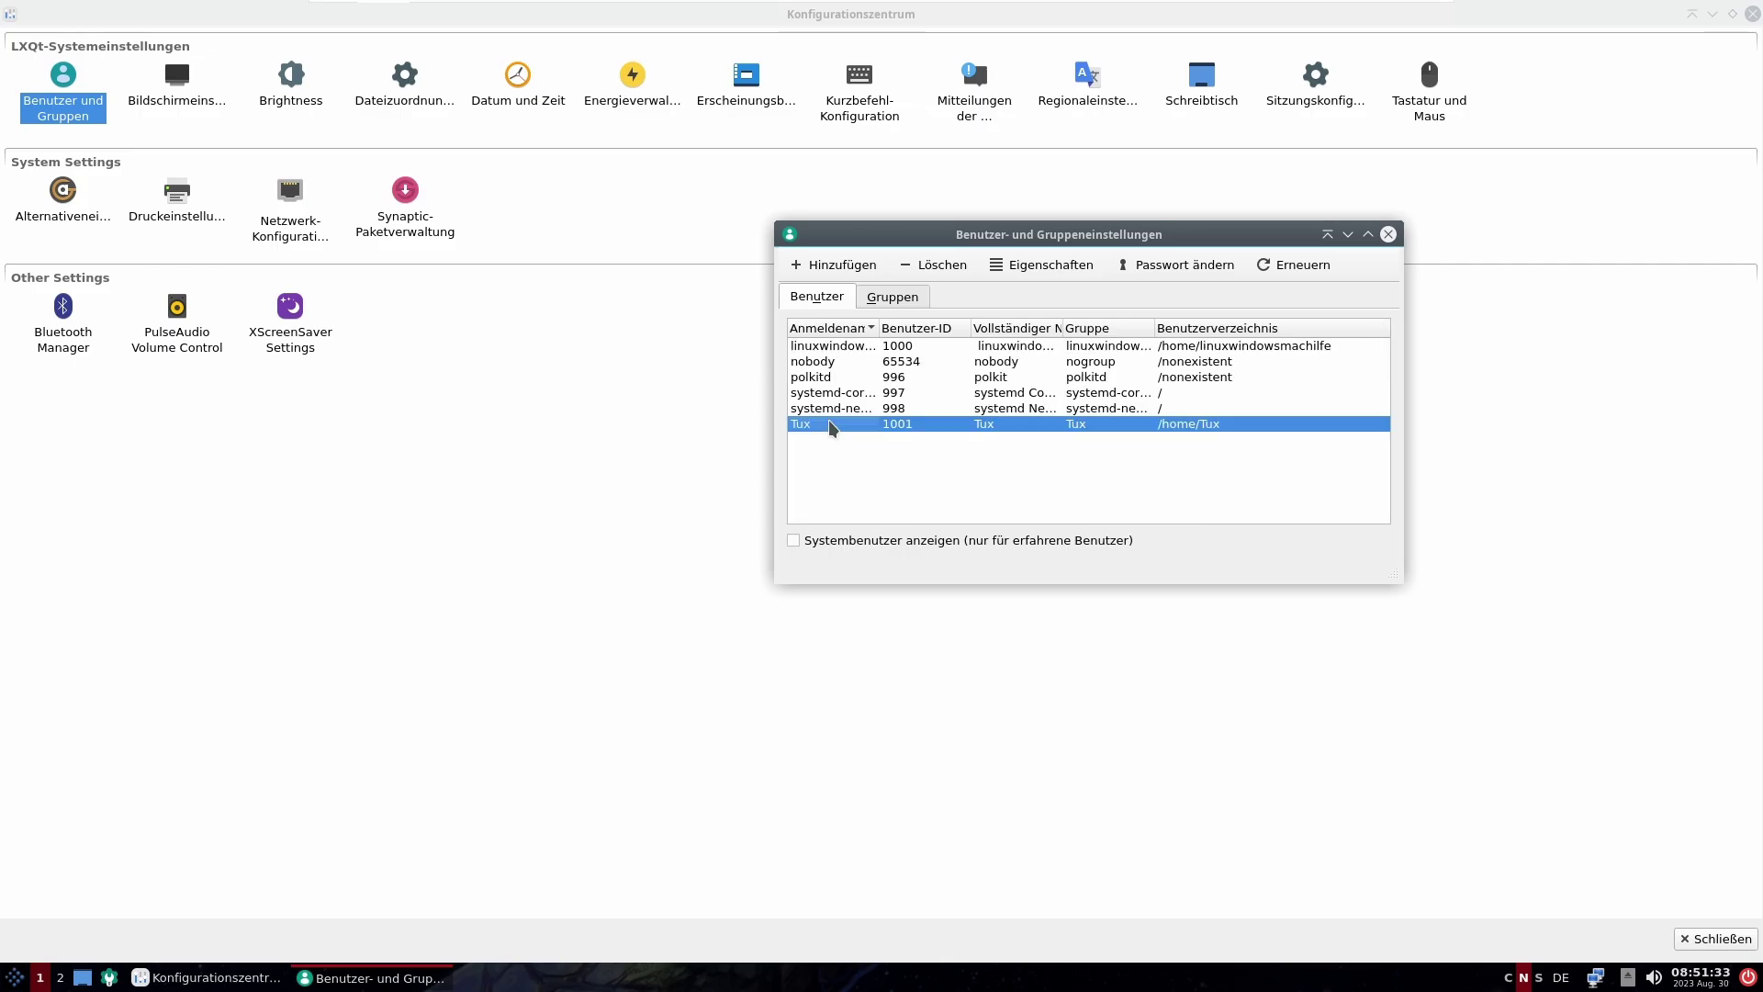
pyautogui.doubleClick(828, 423)
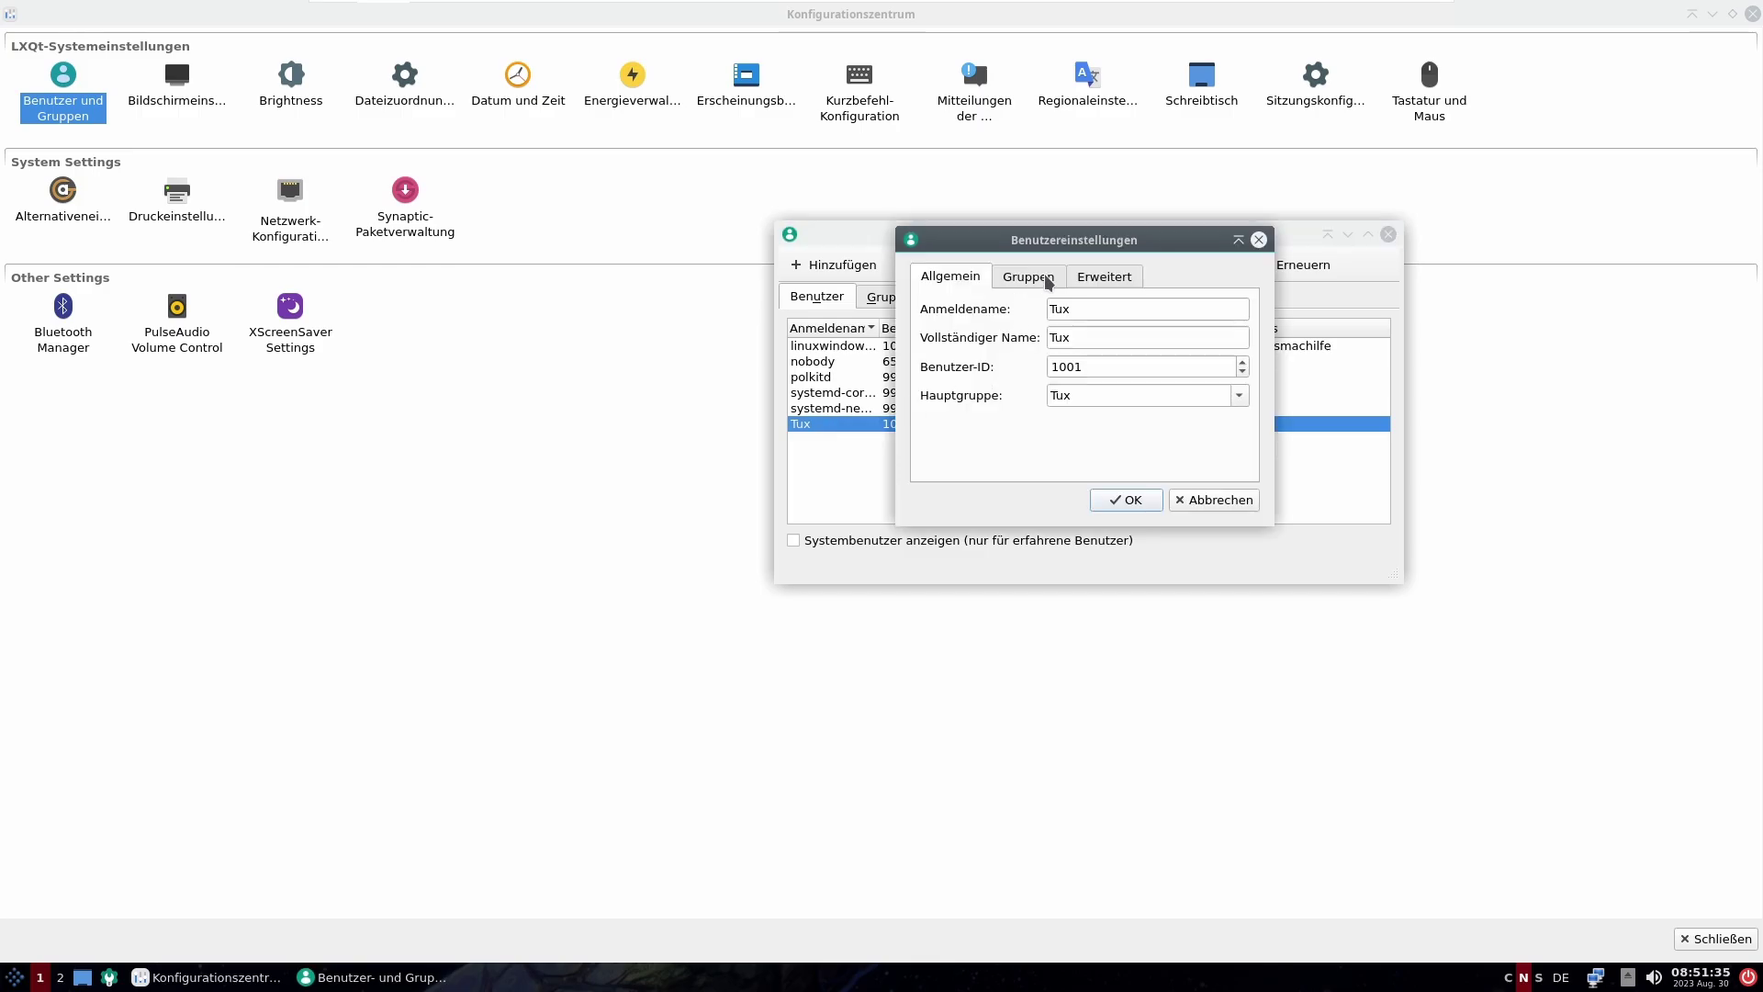
# Step: Review the account's general, groups and advanced tabs, cancel, refresh the list, and close
pyautogui.click(1080, 277)
pyautogui.click(1012, 279)
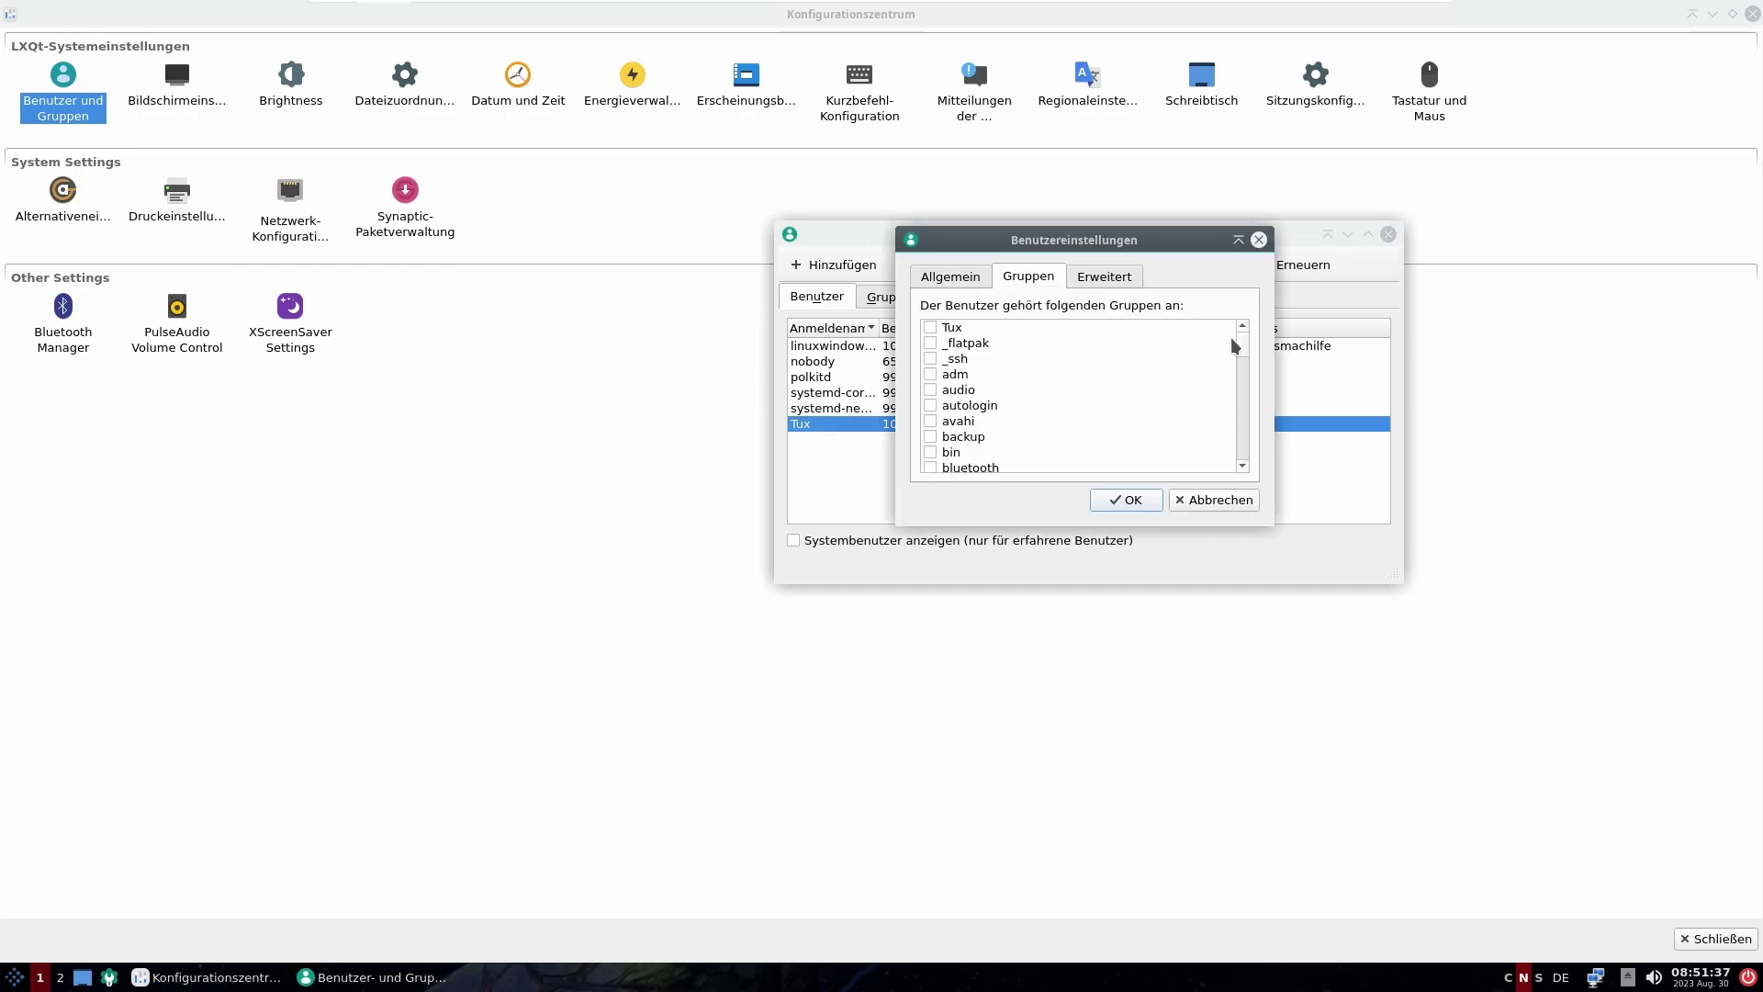
pyautogui.click(1118, 281)
pyautogui.click(977, 278)
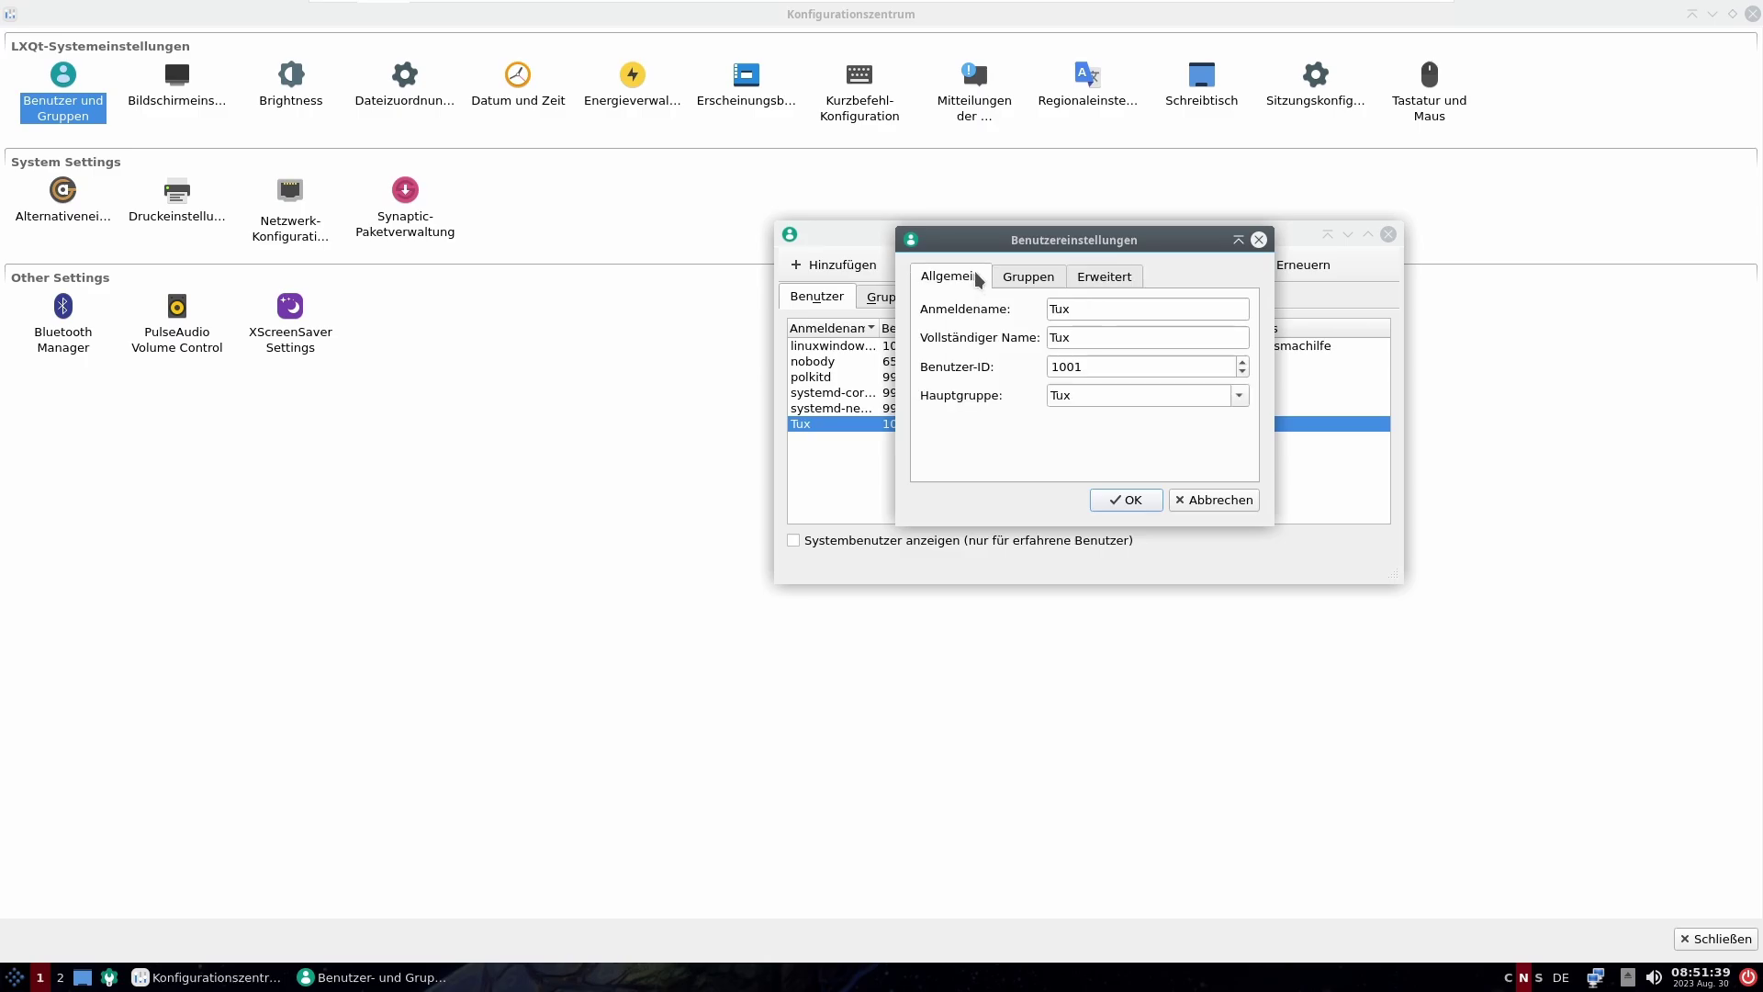
pyautogui.click(1198, 500)
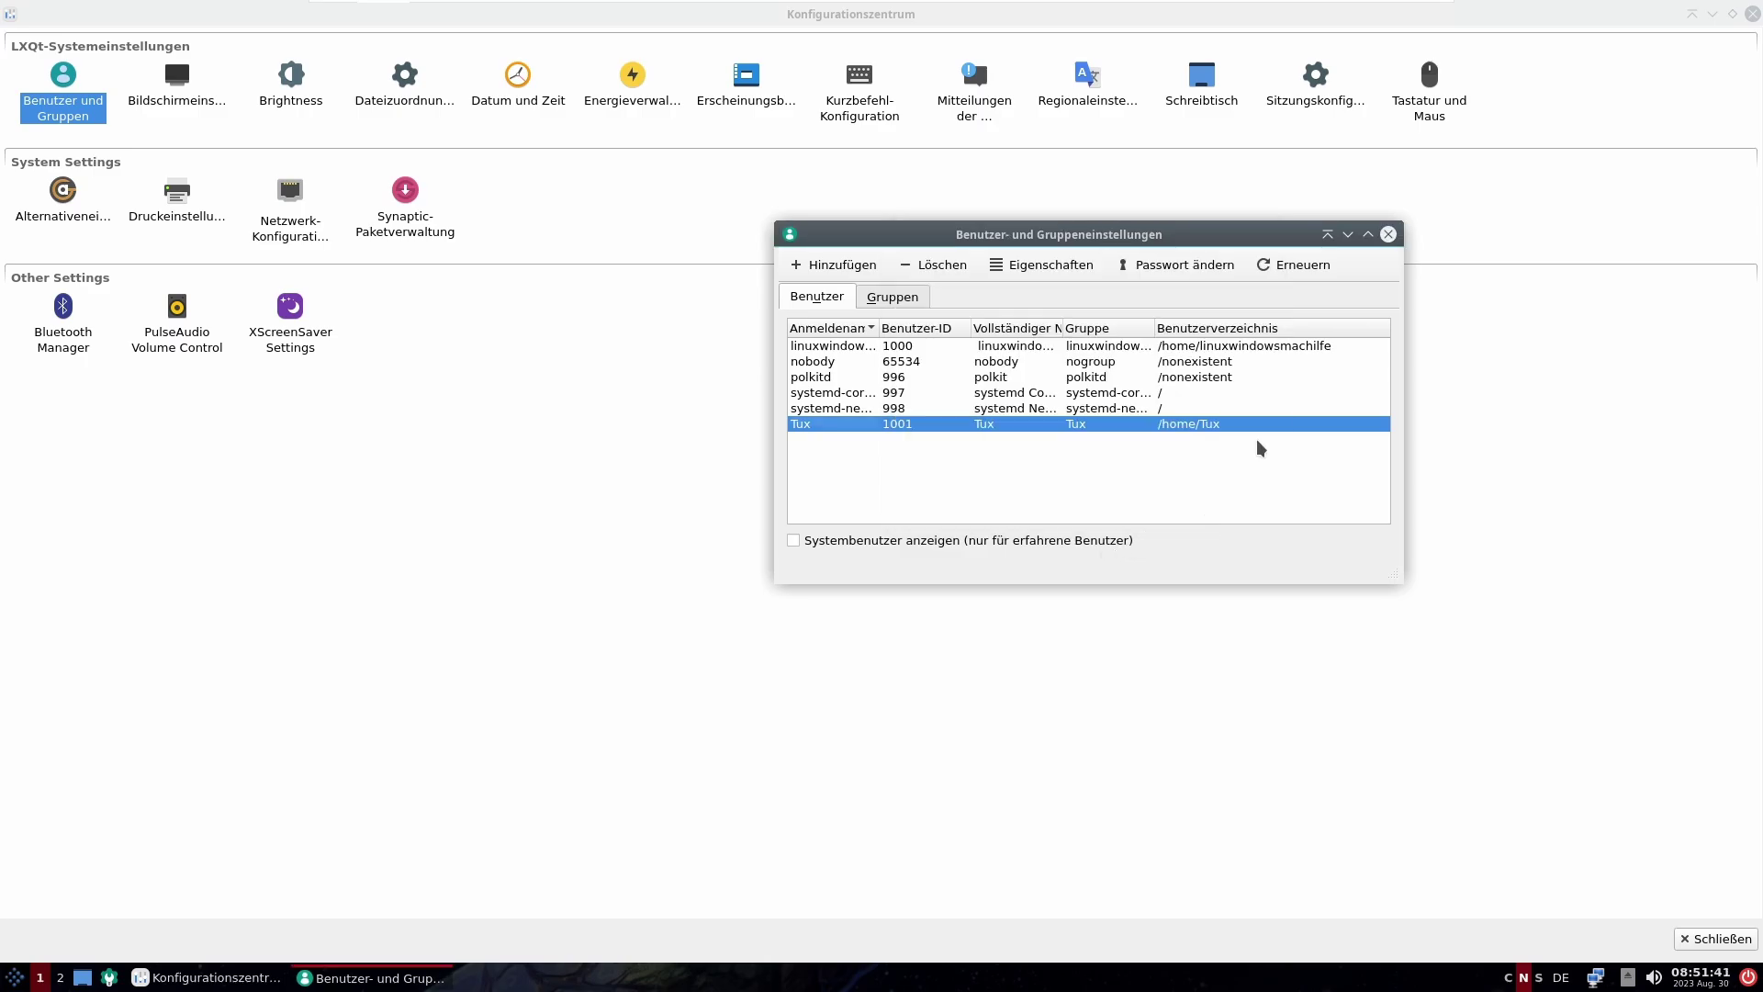
pyautogui.click(1320, 266)
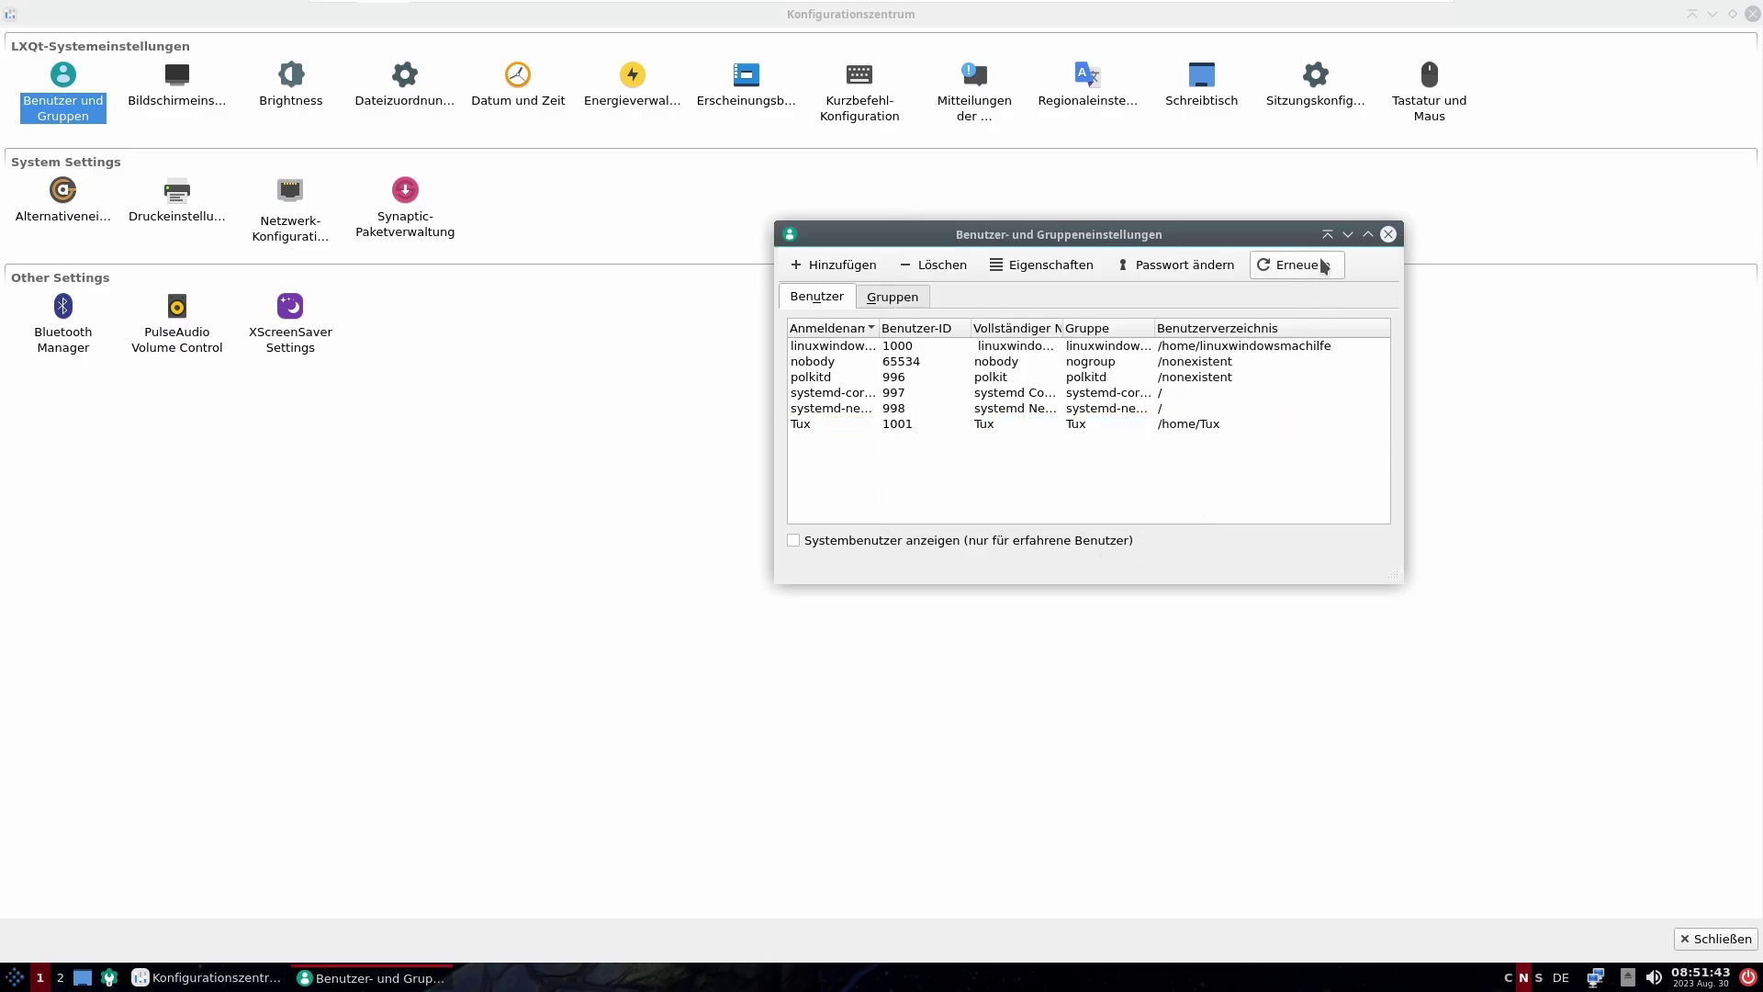
pyautogui.click(1388, 234)
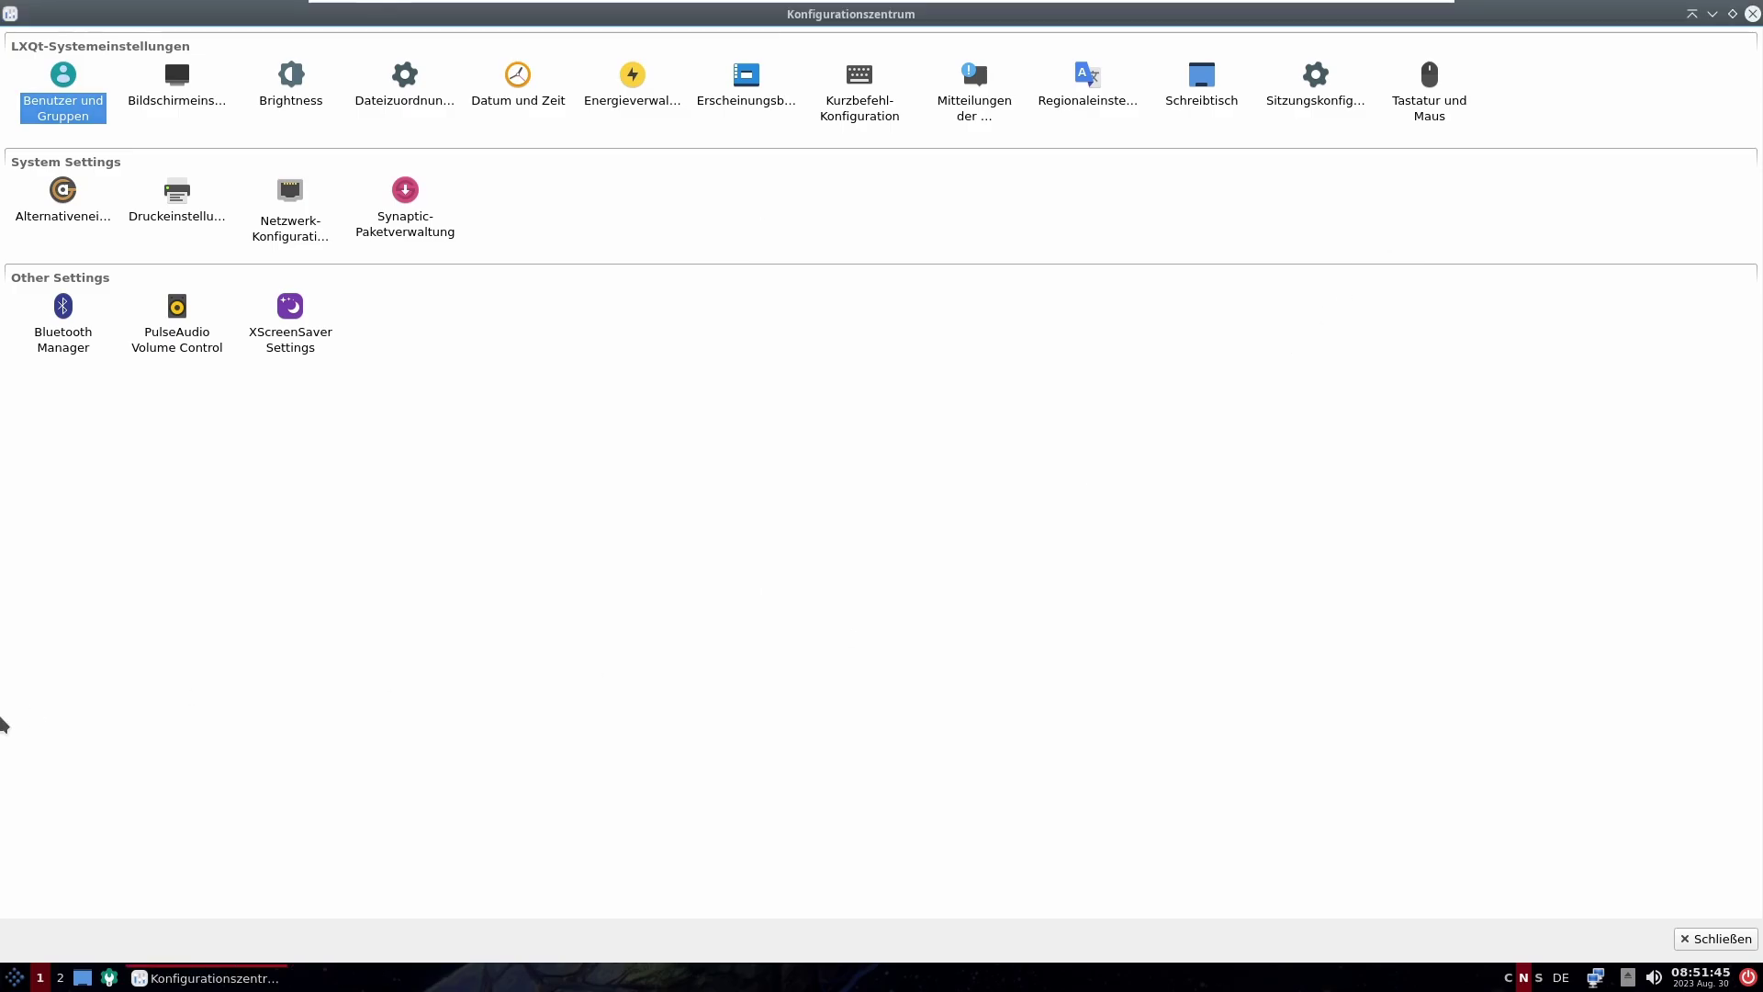
# Step: Log out of the current session from the application menu
pyautogui.click(14, 977)
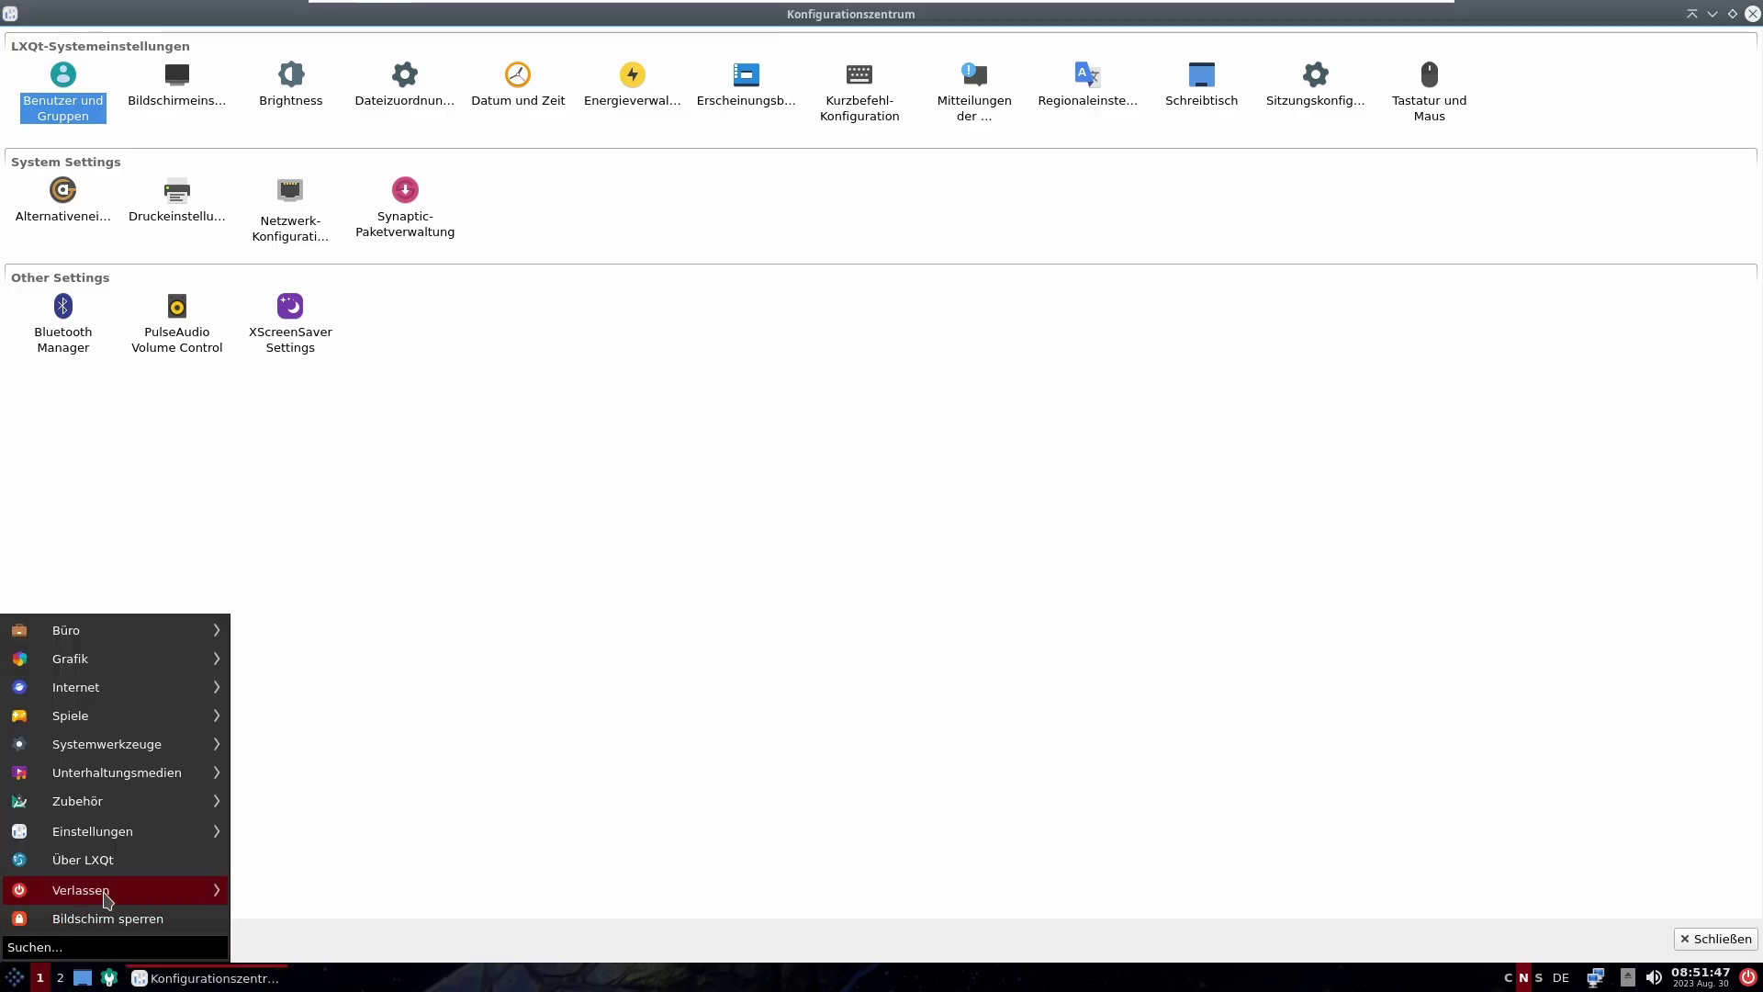
pyautogui.moveTo(107, 898)
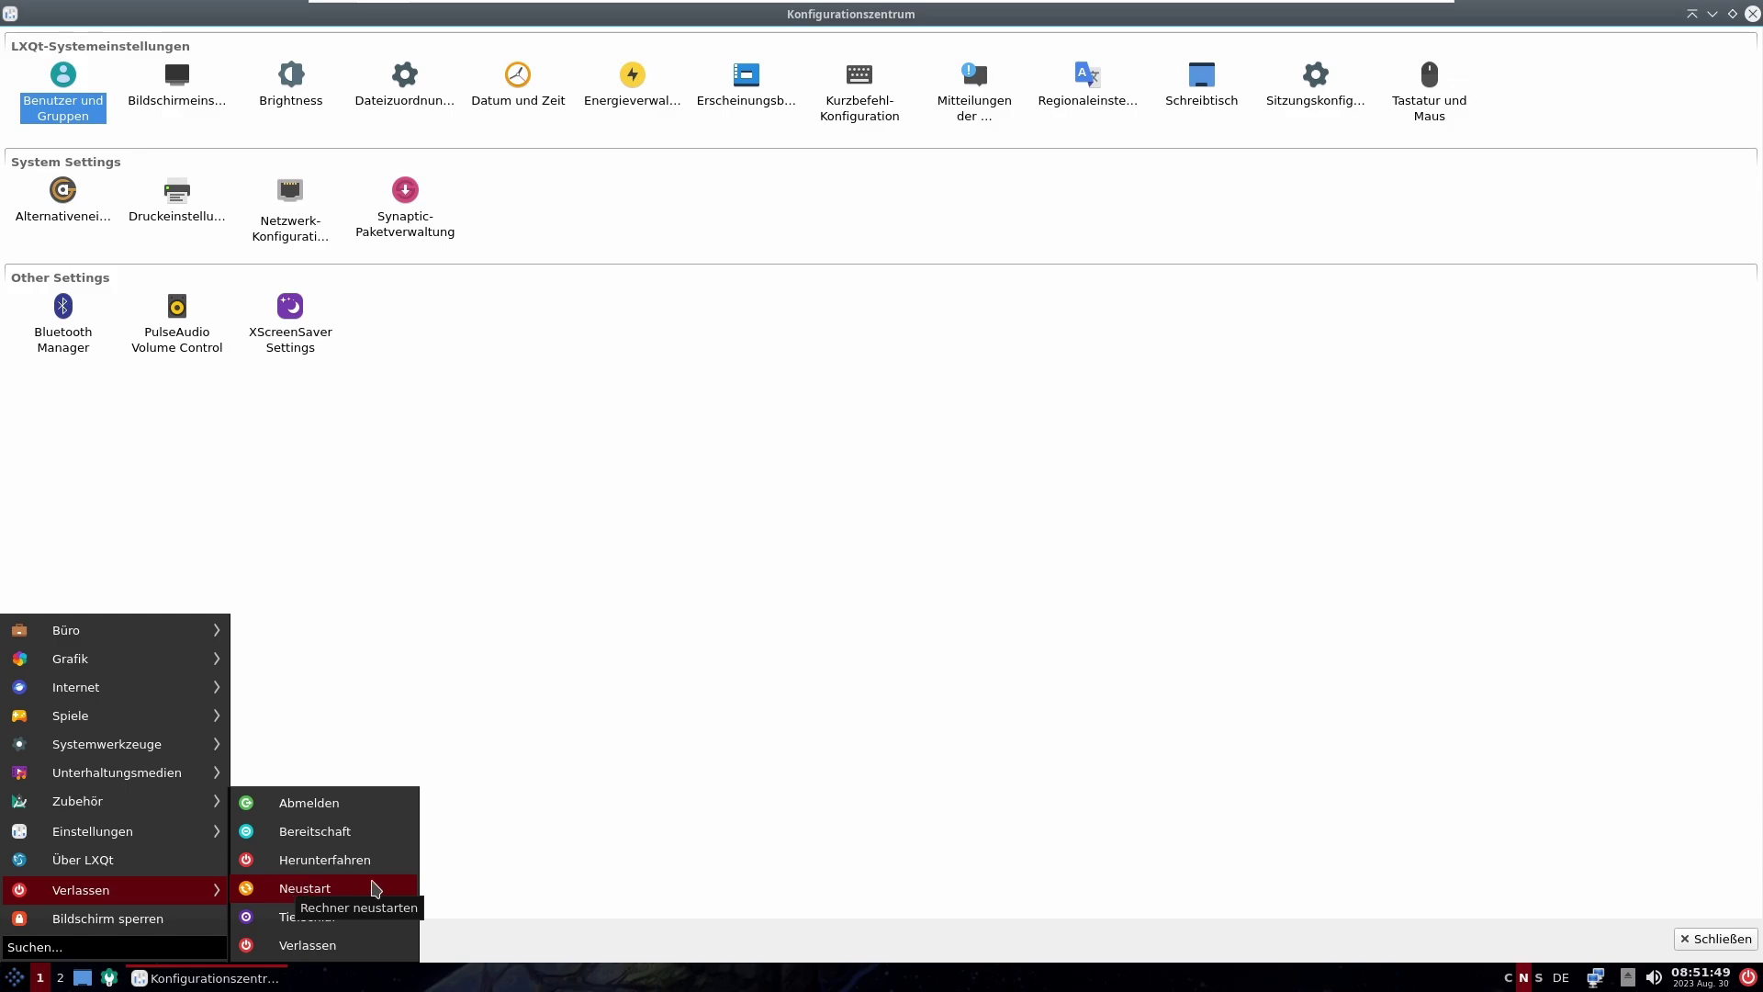
pyautogui.click(382, 808)
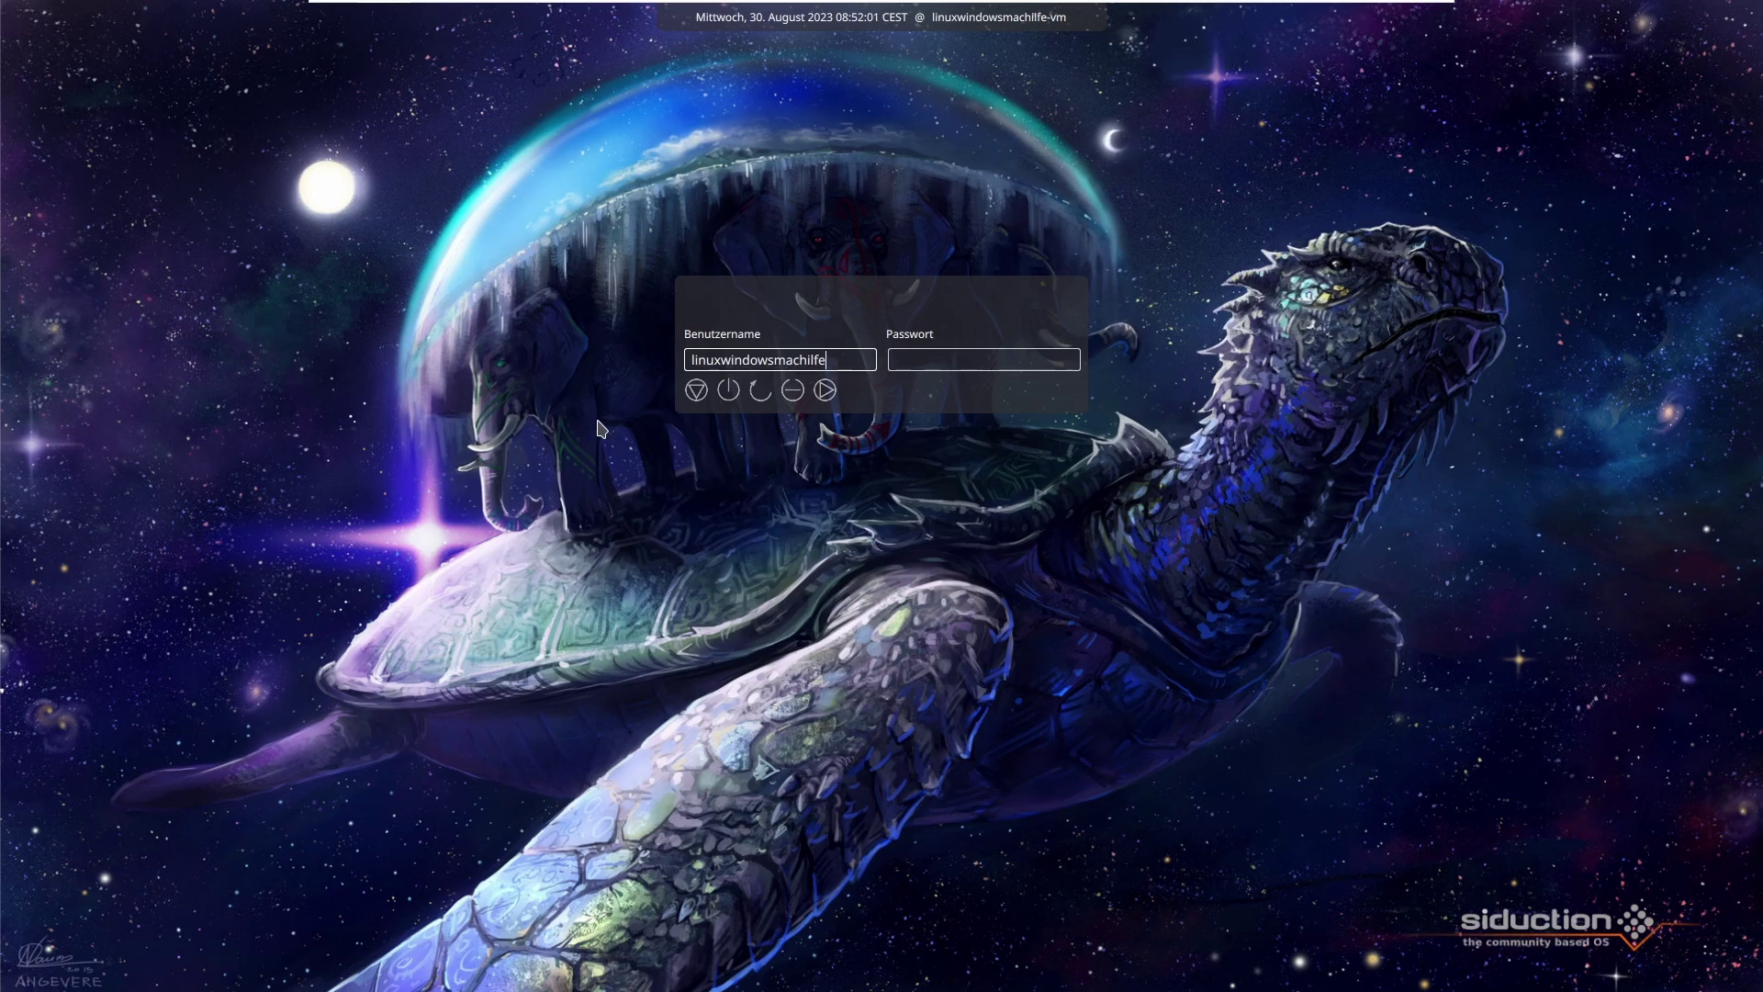
# Step: Attempt to log in as tux1 with its password, then enter the main account's username
pyautogui.press('BackSpace')
pyautogui.press('BackSpace')
pyautogui.press('BackSpace')
pyautogui.press('BackSpace')
pyautogui.press('BackSpace')
pyautogui.press('BackSpace')
pyautogui.press('BackSpace')
pyautogui.press('BackSpace')
pyautogui.press('BackSpace')
pyautogui.press('BackSpace')
pyautogui.press('BackSpace')
pyautogui.press('BackSpace')
pyautogui.press('BackSpace')
pyautogui.press('BackSpace')
pyautogui.press('BackSpace')
pyautogui.press('BackSpace')
pyautogui.press('BackSpace')
pyautogui.press('BackSpace')
pyautogui.press('BackSpace')
pyautogui.write('tux1')
pyautogui.press('Tab')
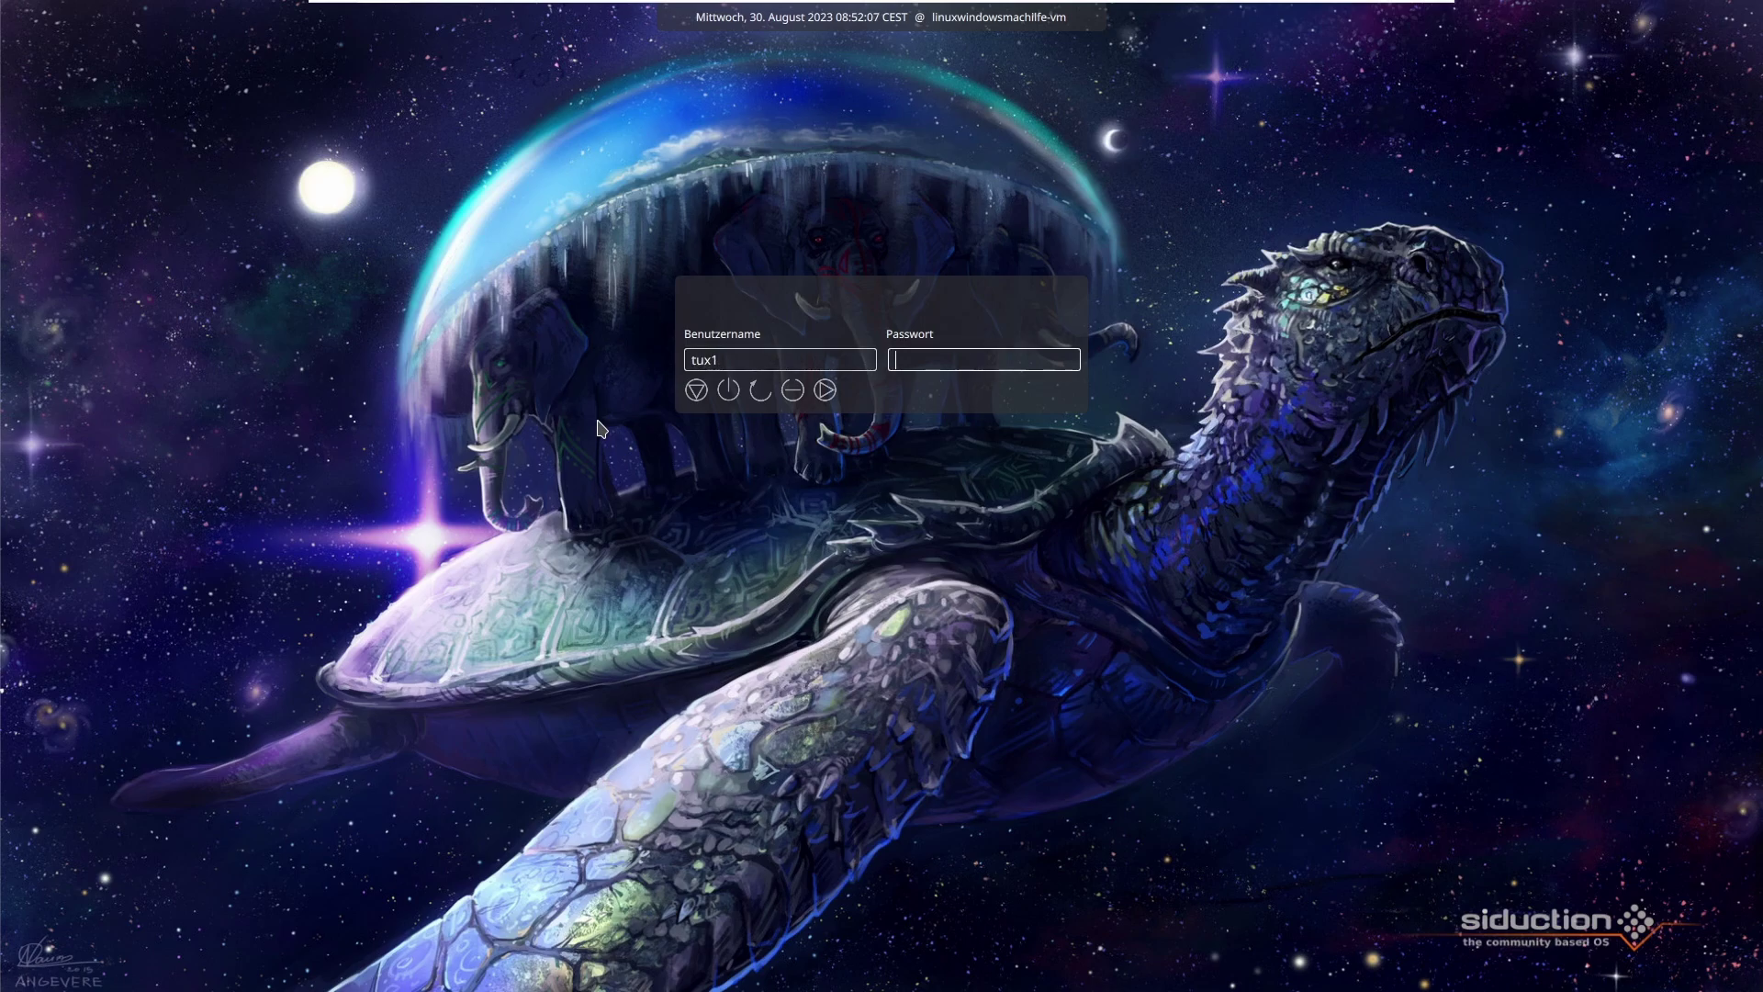
pyautogui.write('******')
pyautogui.press('Return')
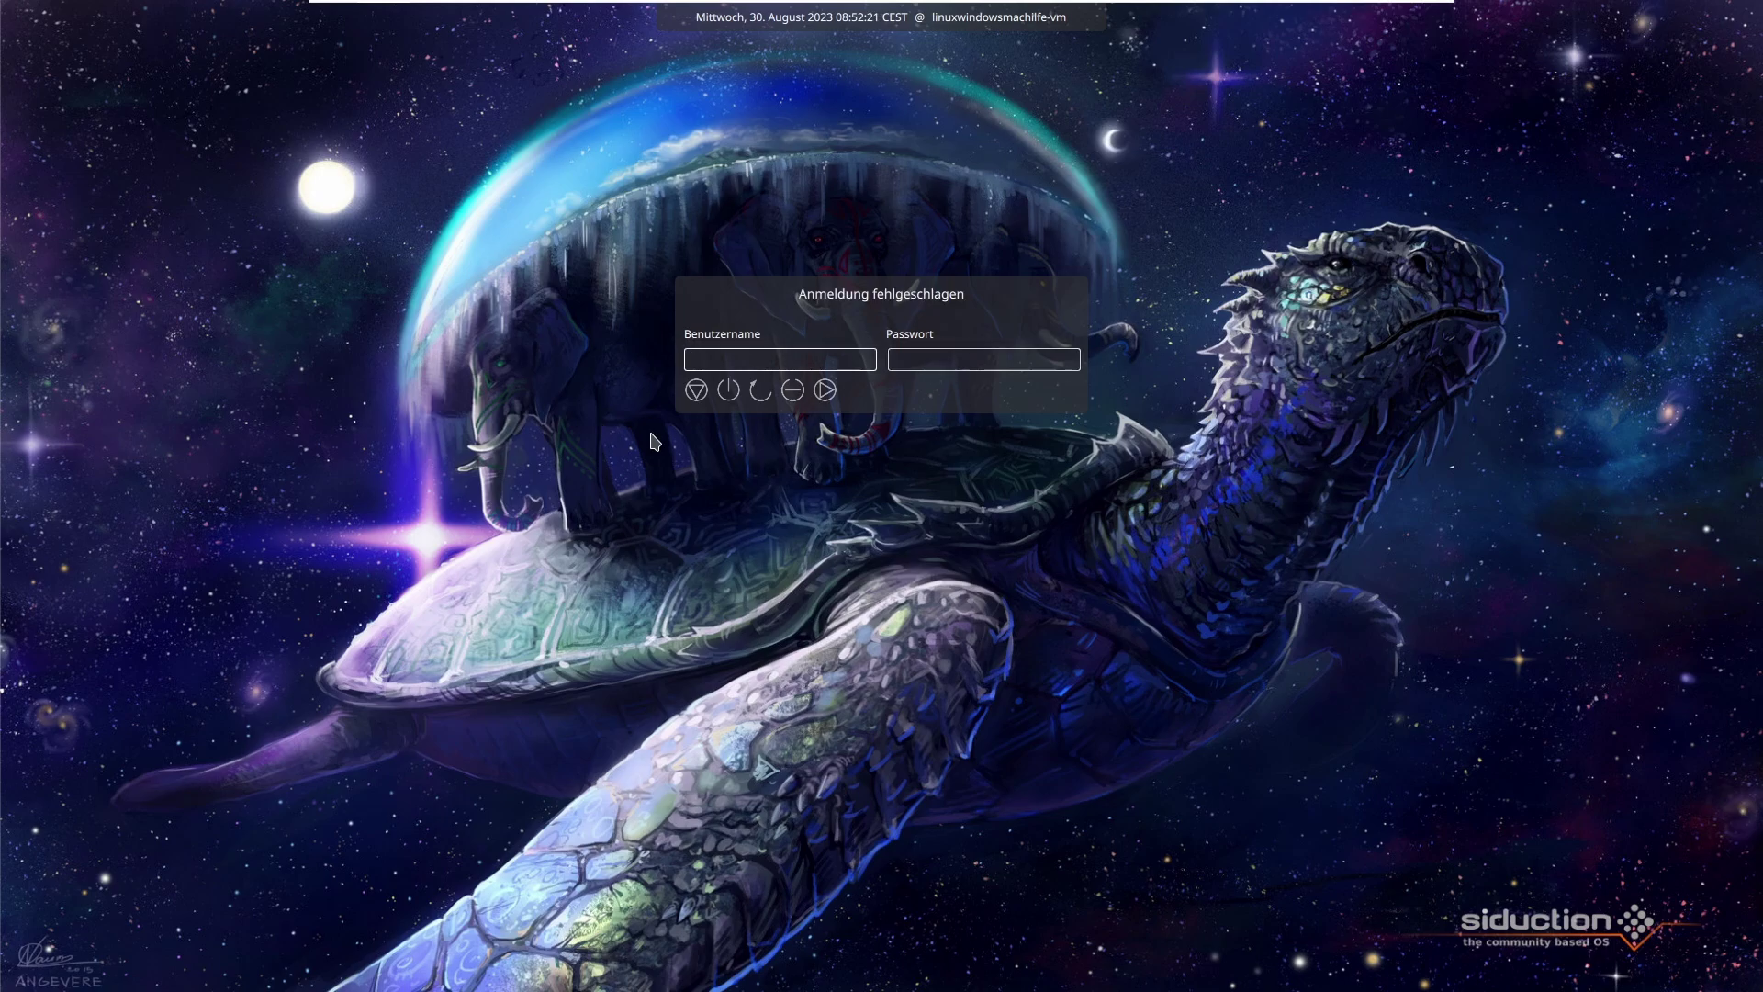
pyautogui.write('linuxwindowsma')
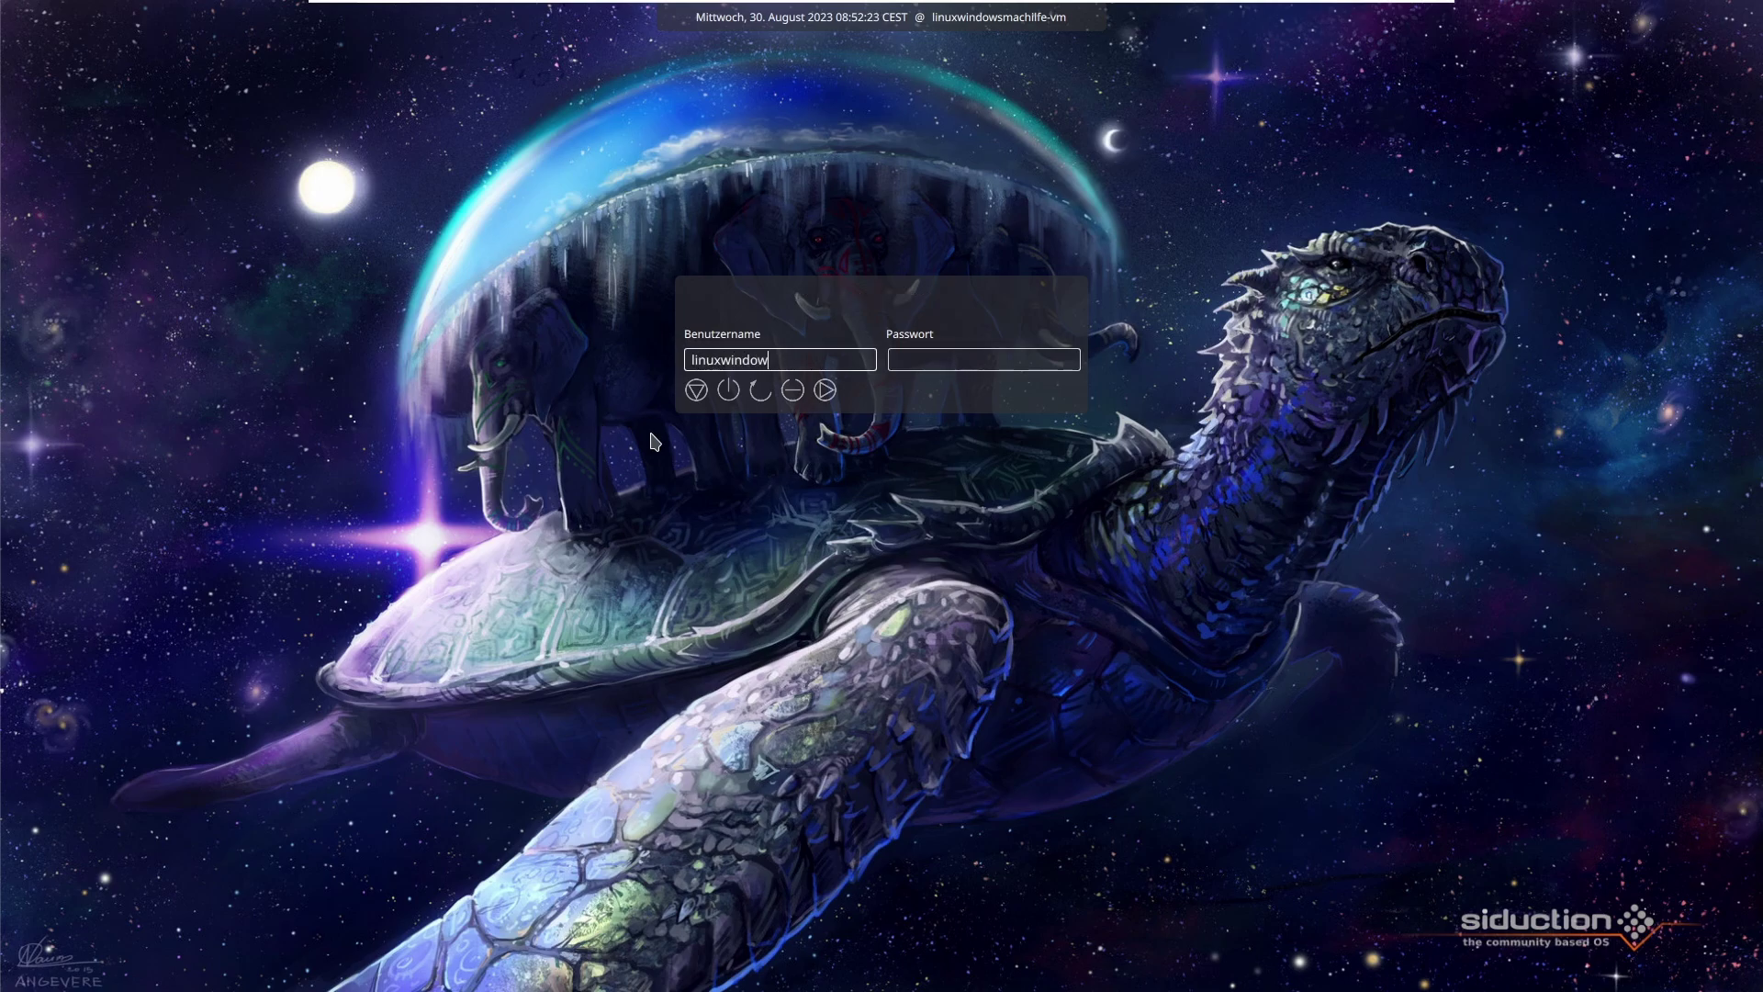
pyautogui.write('chilfe')
pyautogui.press('Tab')
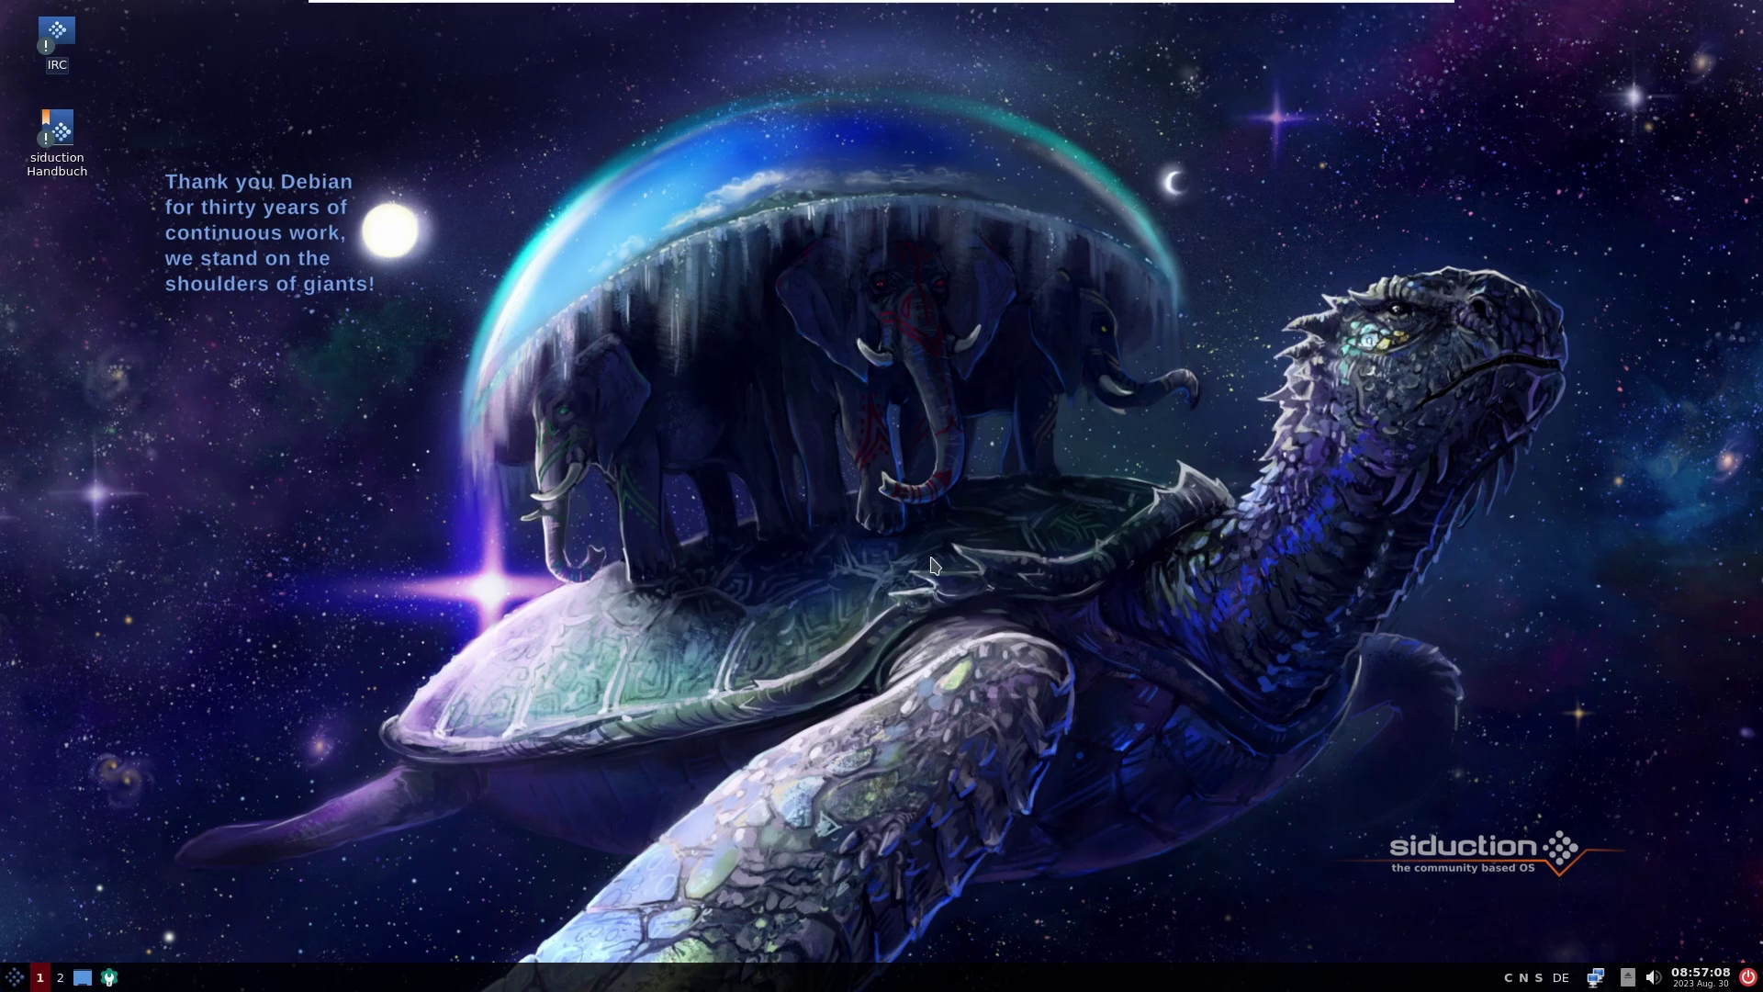
# Step: Log out via Verlassen > Abmelden in the start menu
pyautogui.click(19, 977)
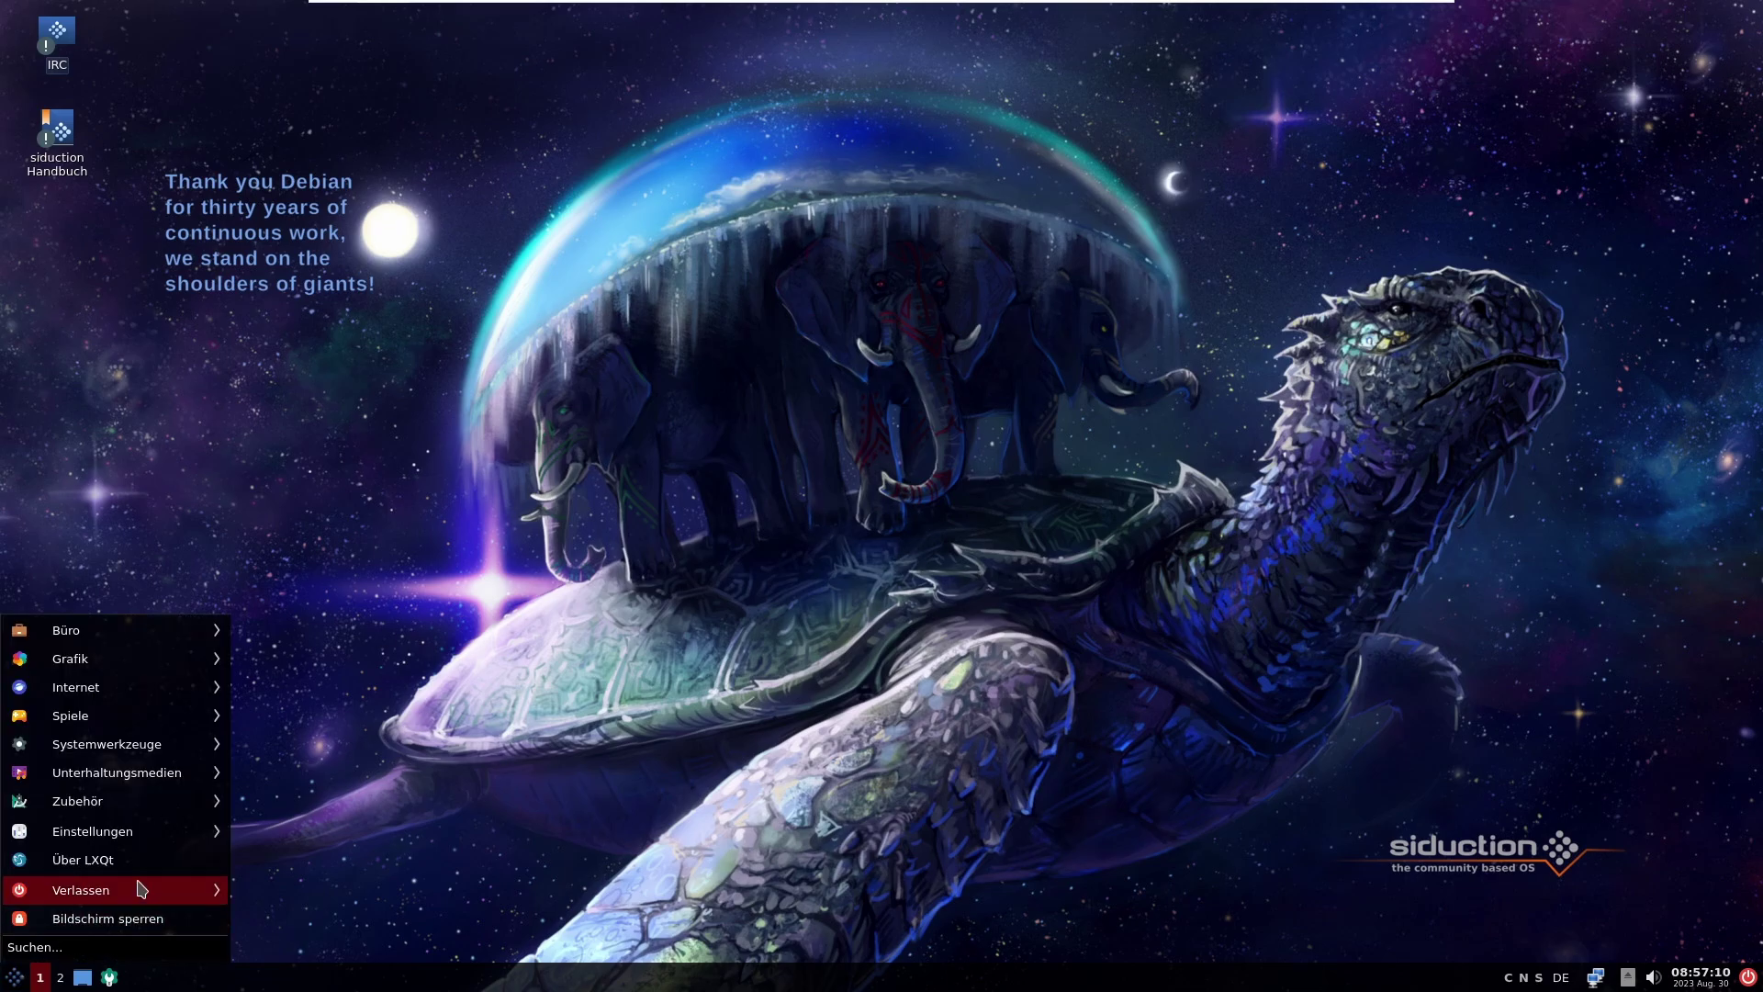
pyautogui.moveTo(138, 888)
pyautogui.click(322, 806)
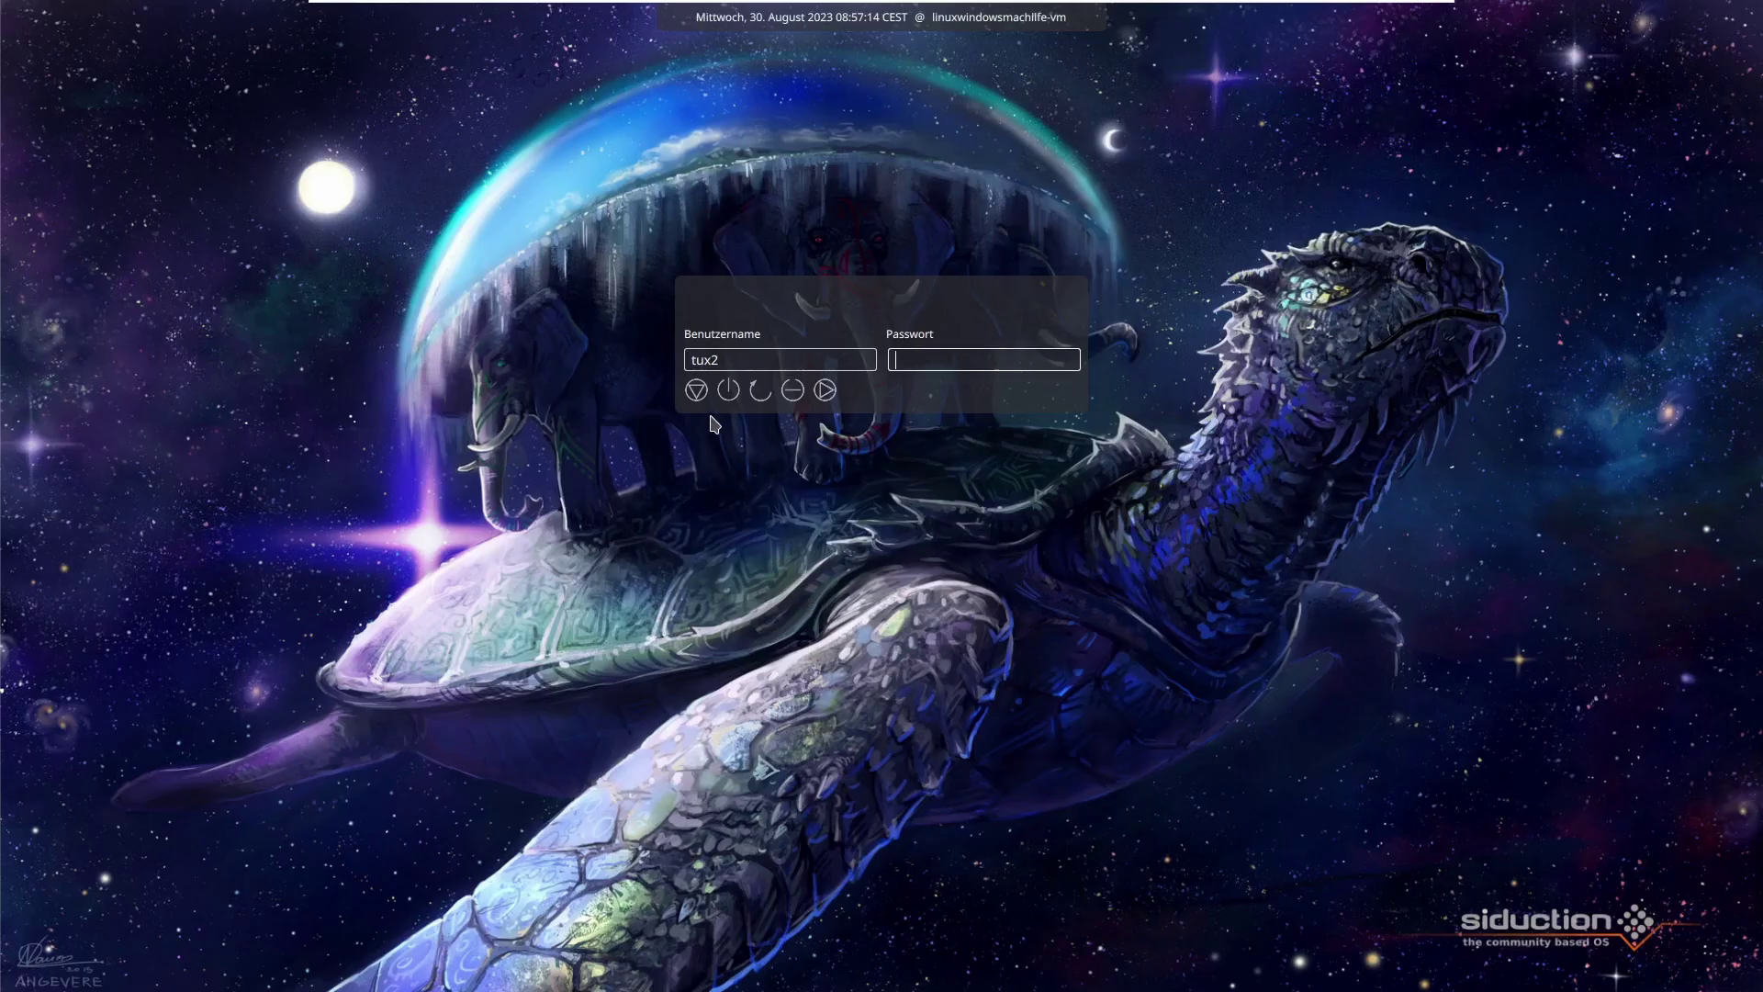
# Step: Replace the prefilled tux2 username with the main account and log in with its password
pyautogui.doubleClick(742, 365)
pyautogui.press('BackSpace')
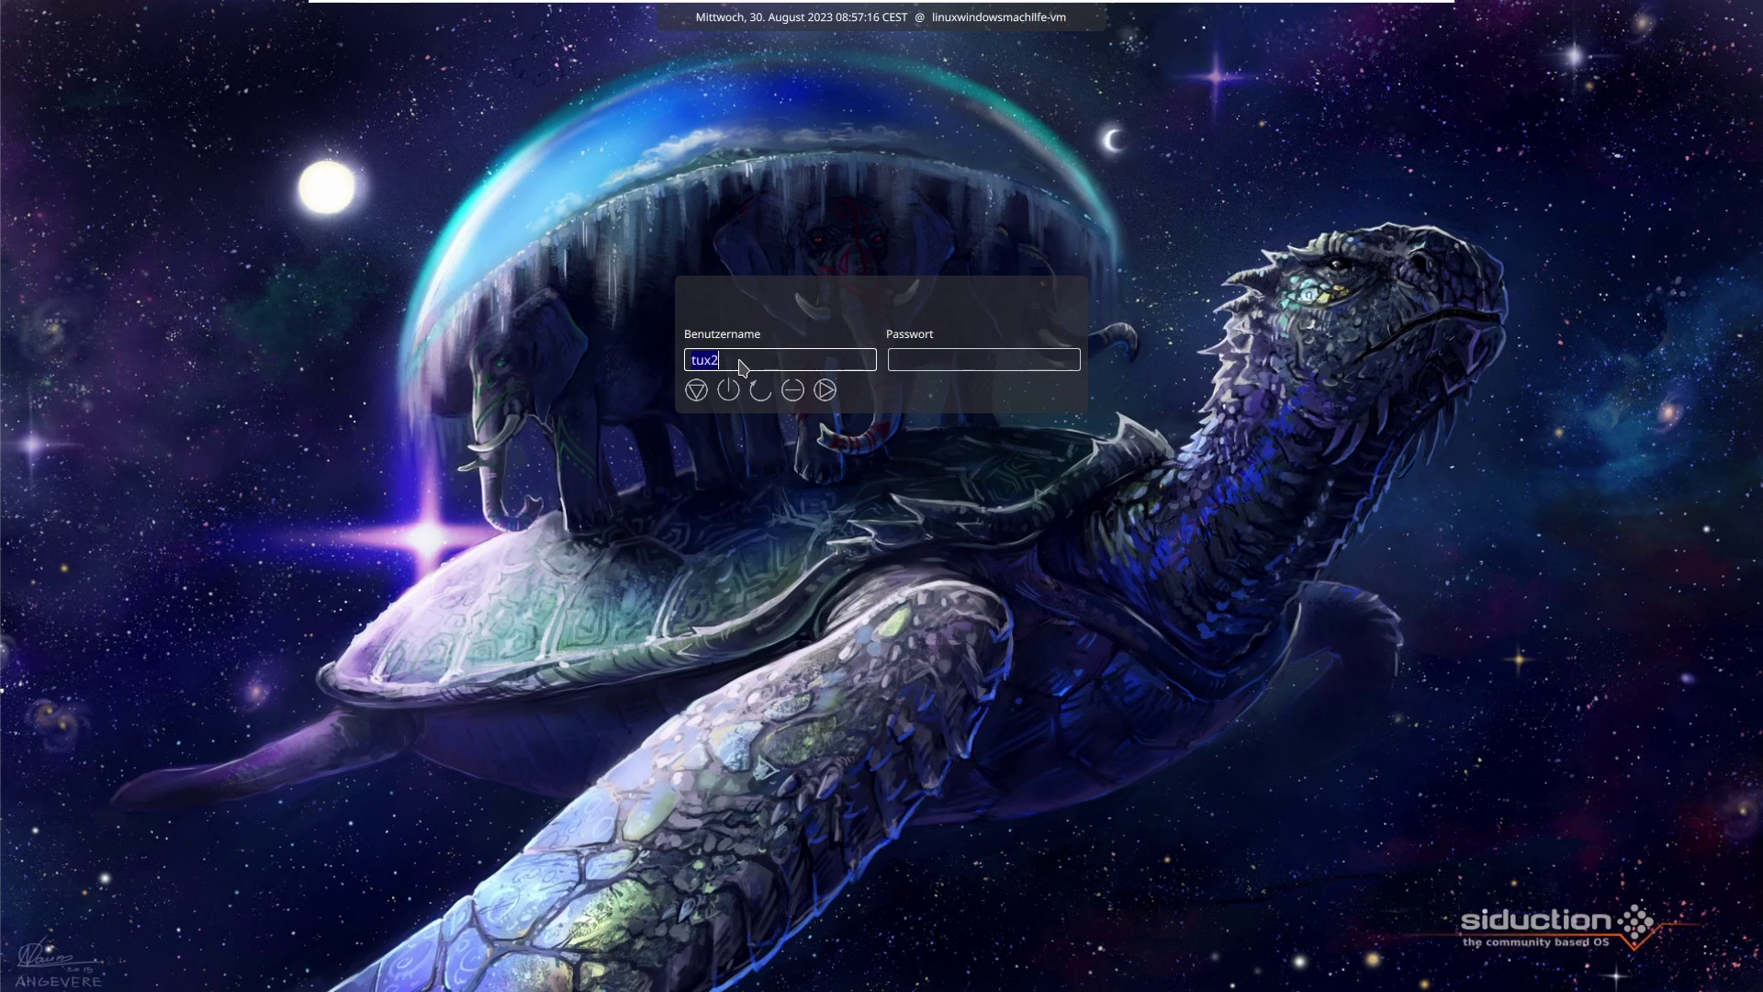
pyautogui.write('linuxwindowsmachilfe')
pyautogui.press('Tab')
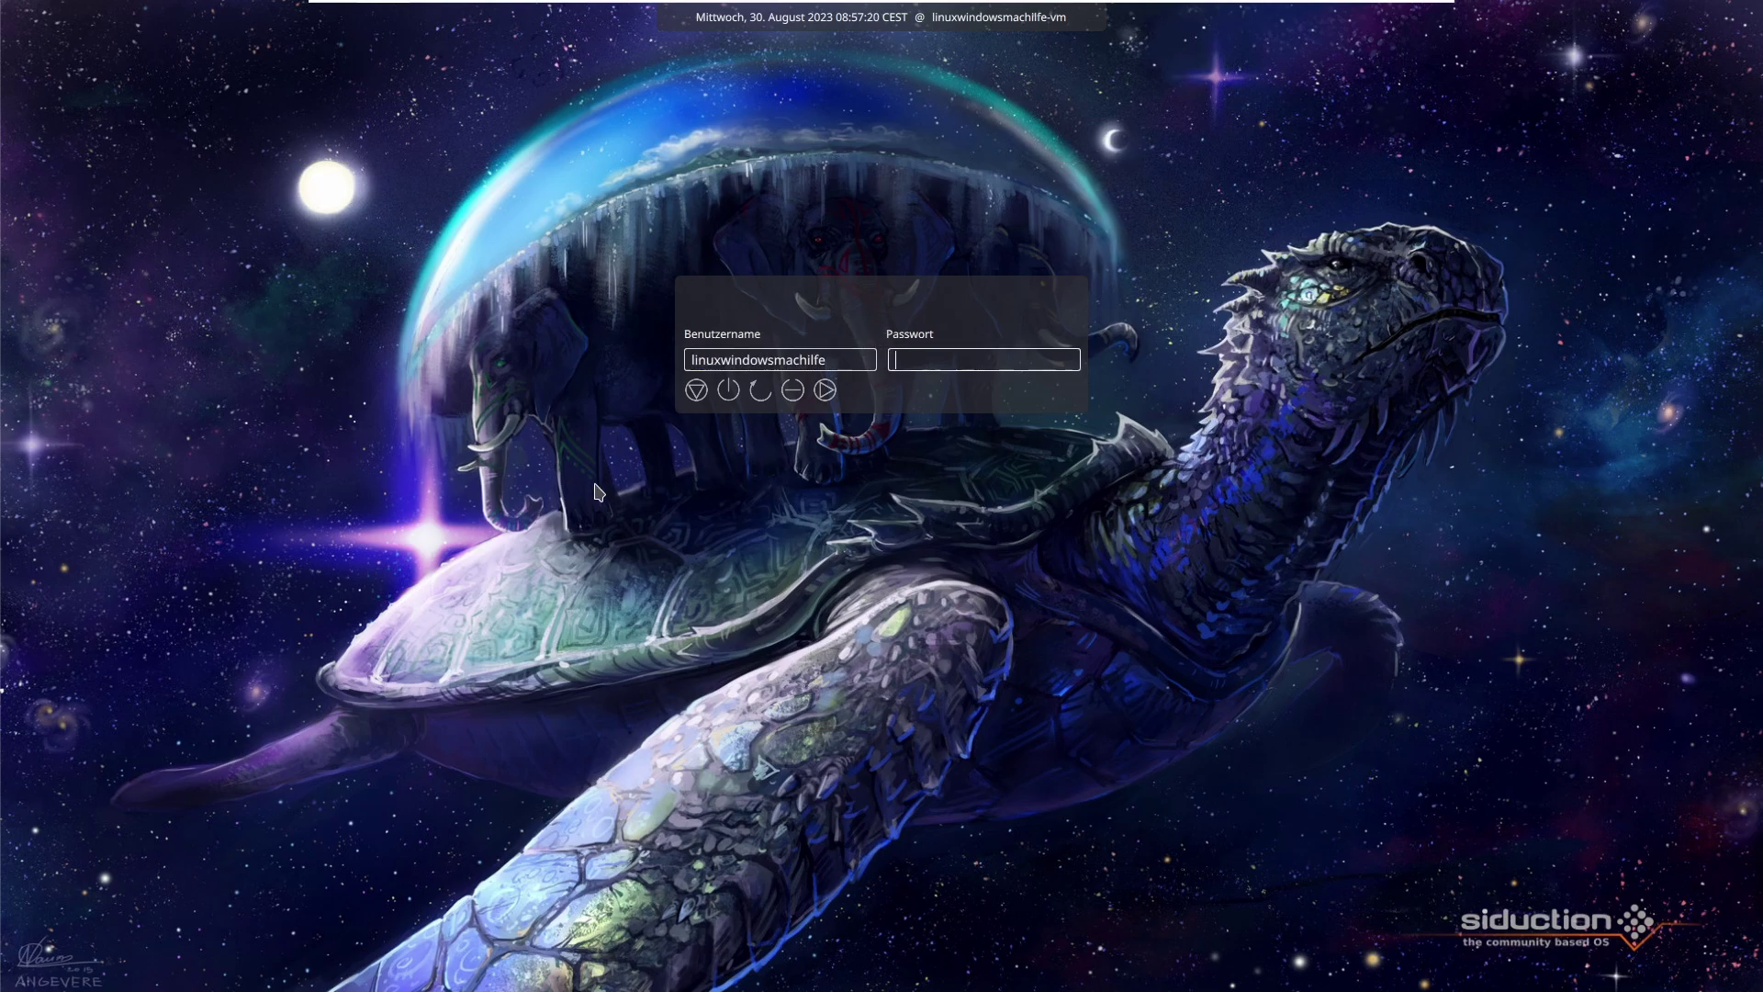
pyautogui.write('****')
pyautogui.press('Return')
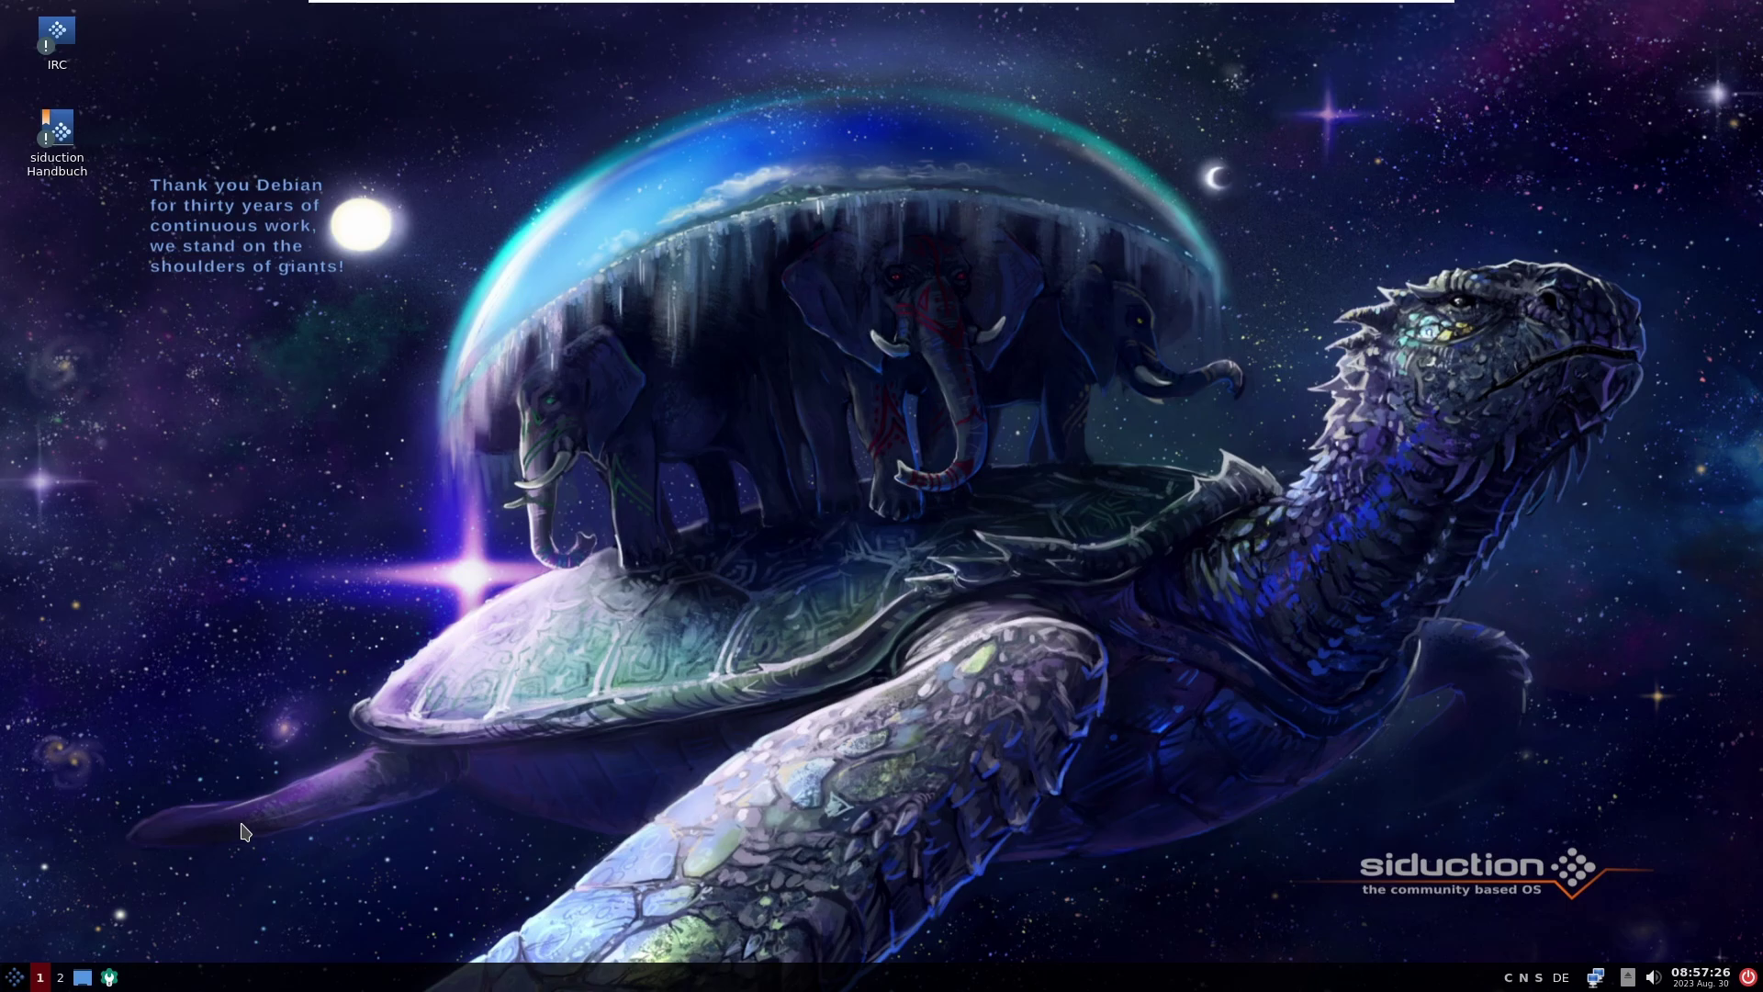
# Step: In Benutzer und Gruppen, delete the tux2 user and authenticate the deletion
pyautogui.click(110, 977)
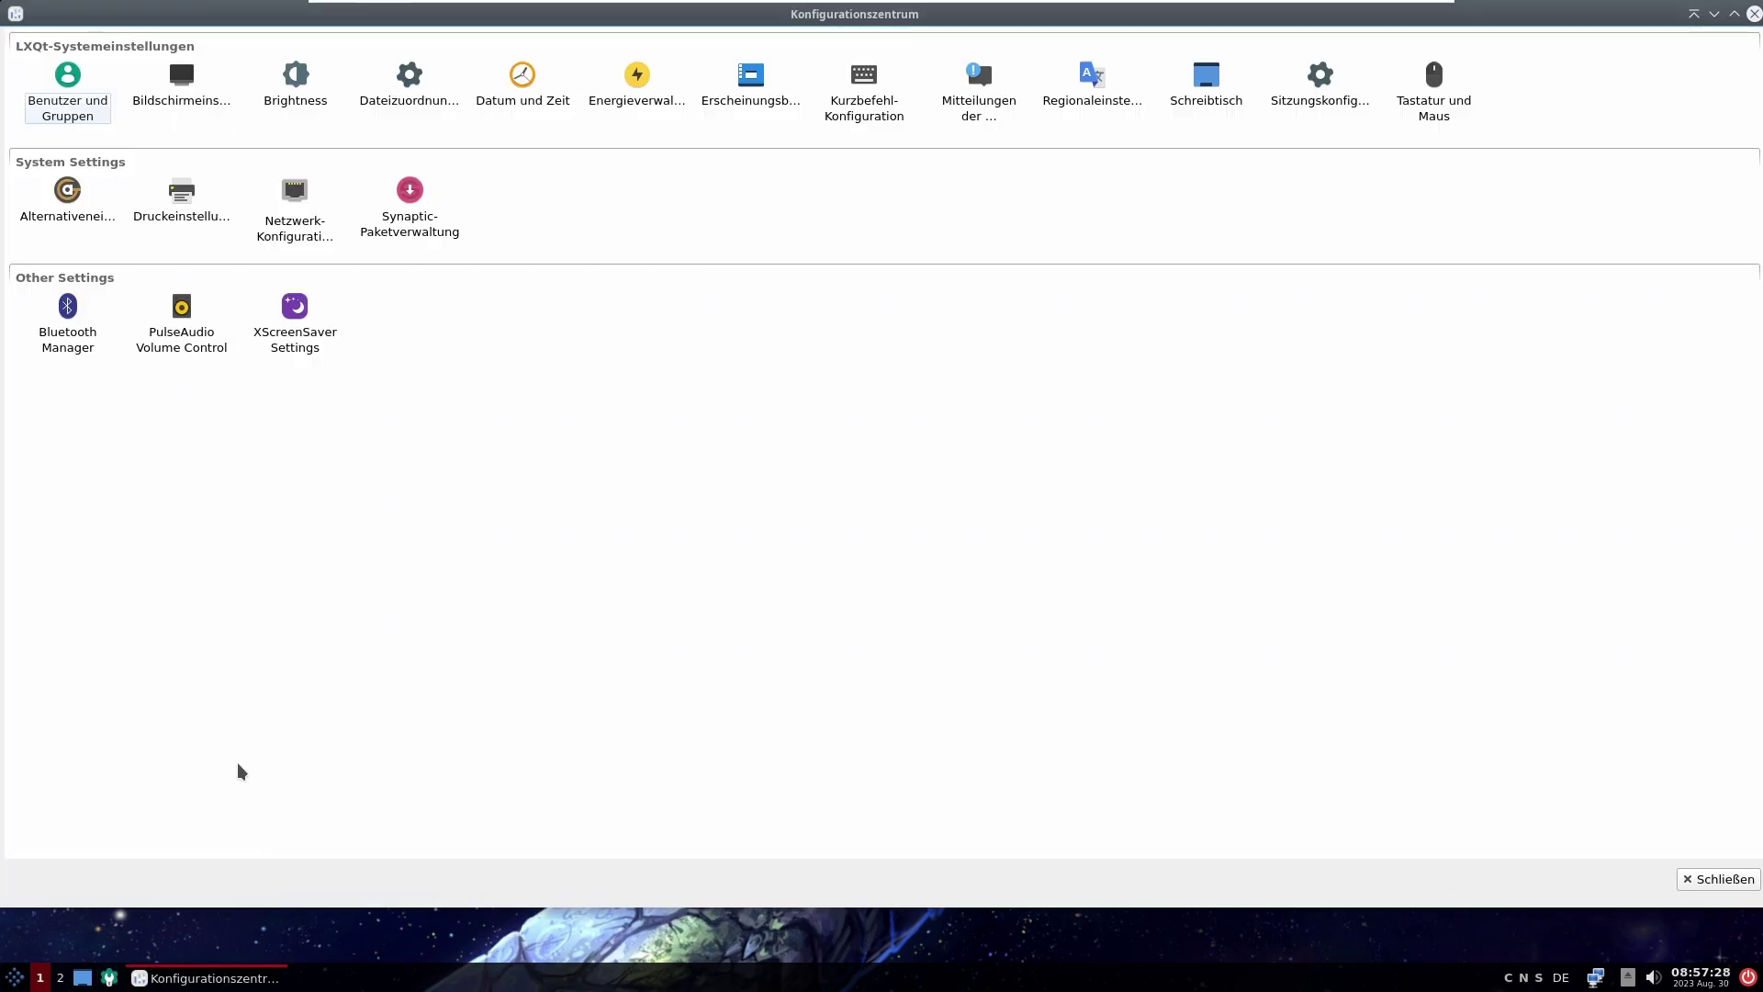
pyautogui.click(75, 92)
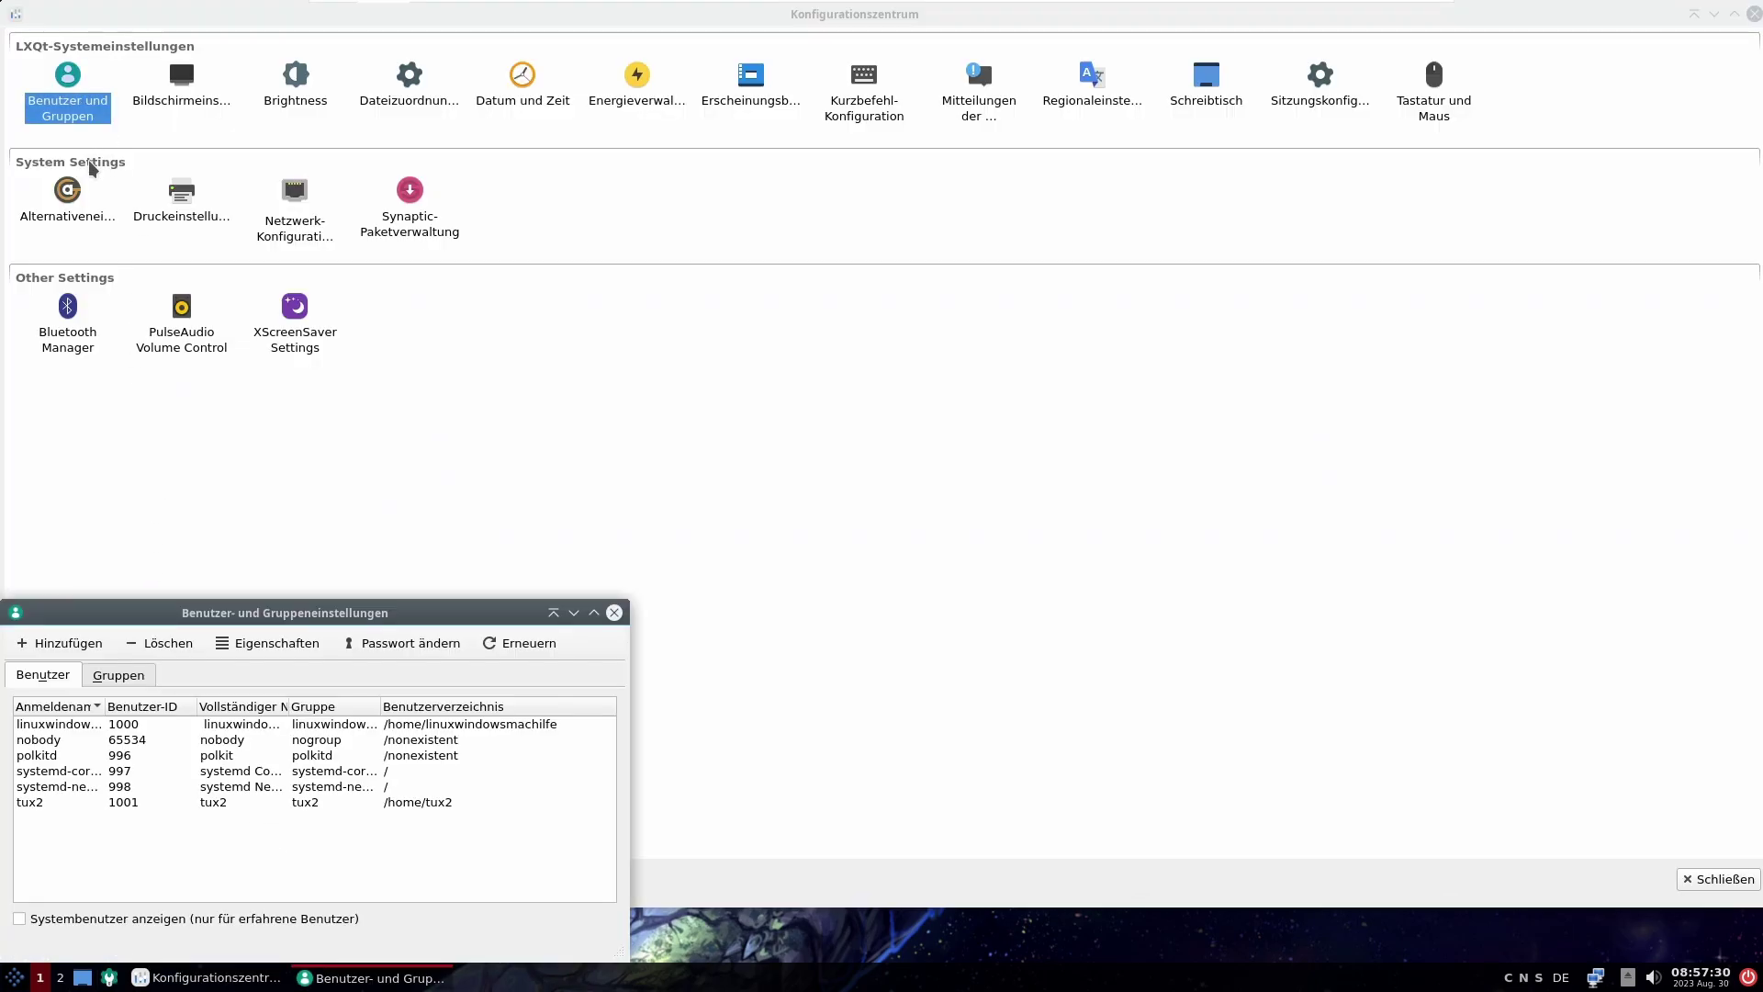
pyautogui.click(465, 530)
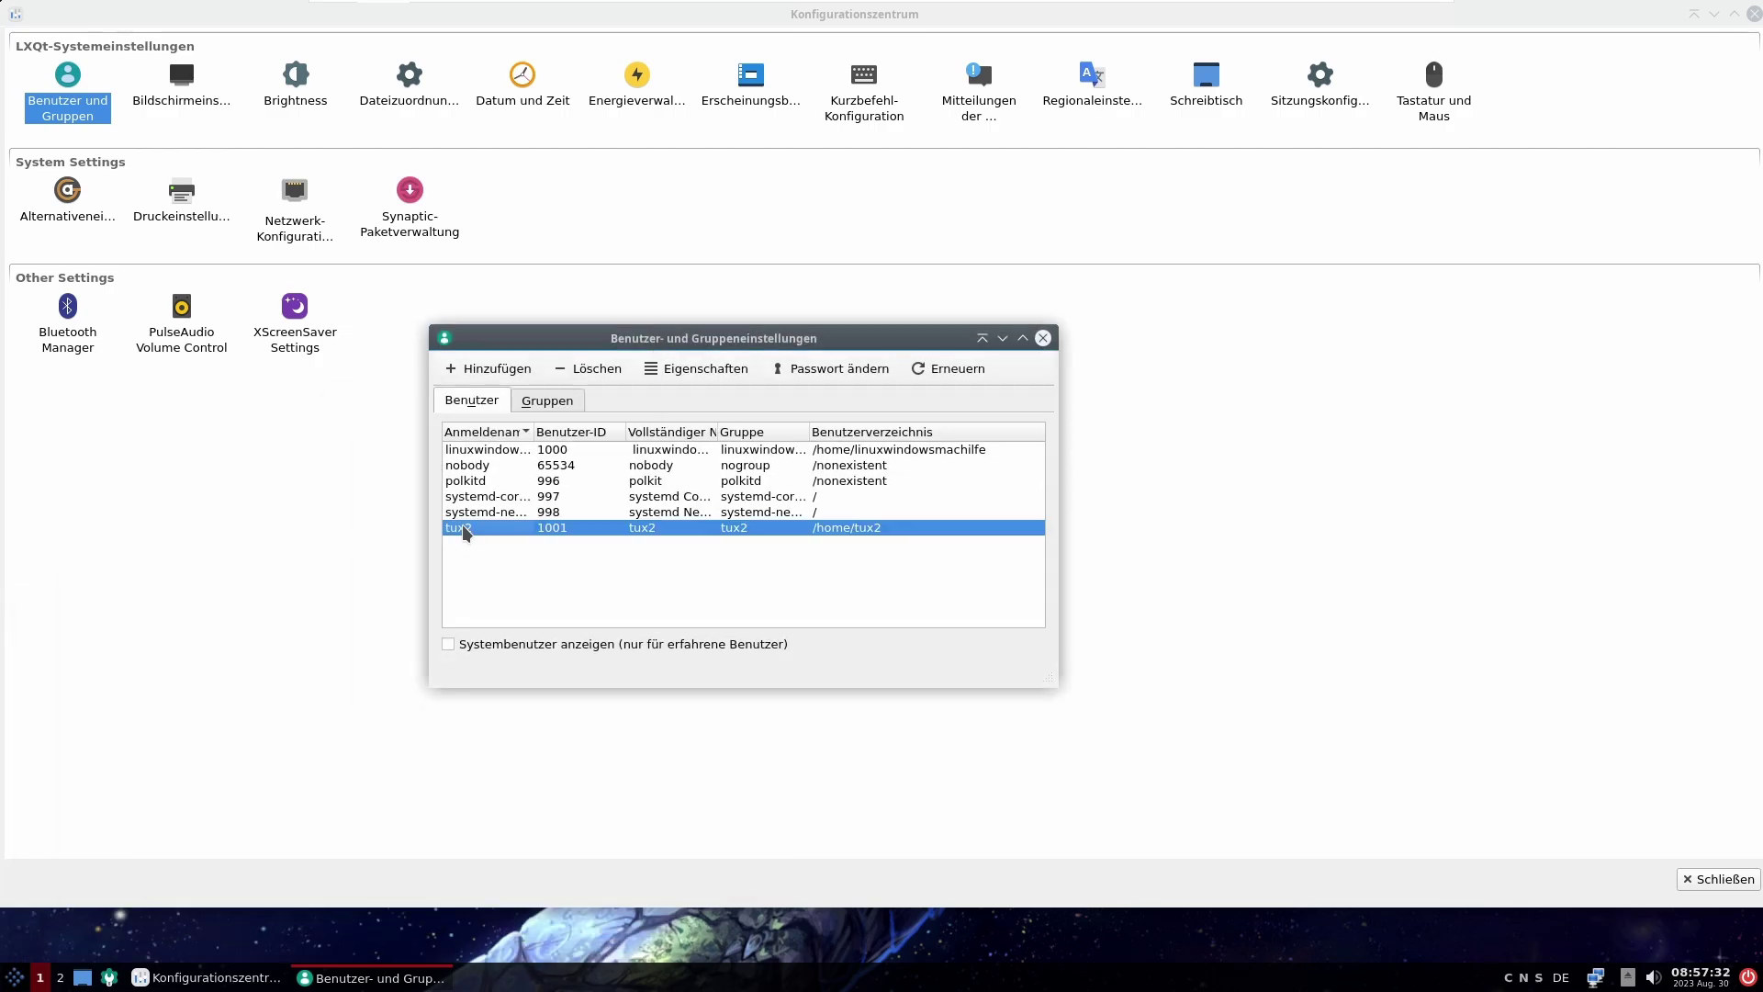
pyautogui.click(588, 375)
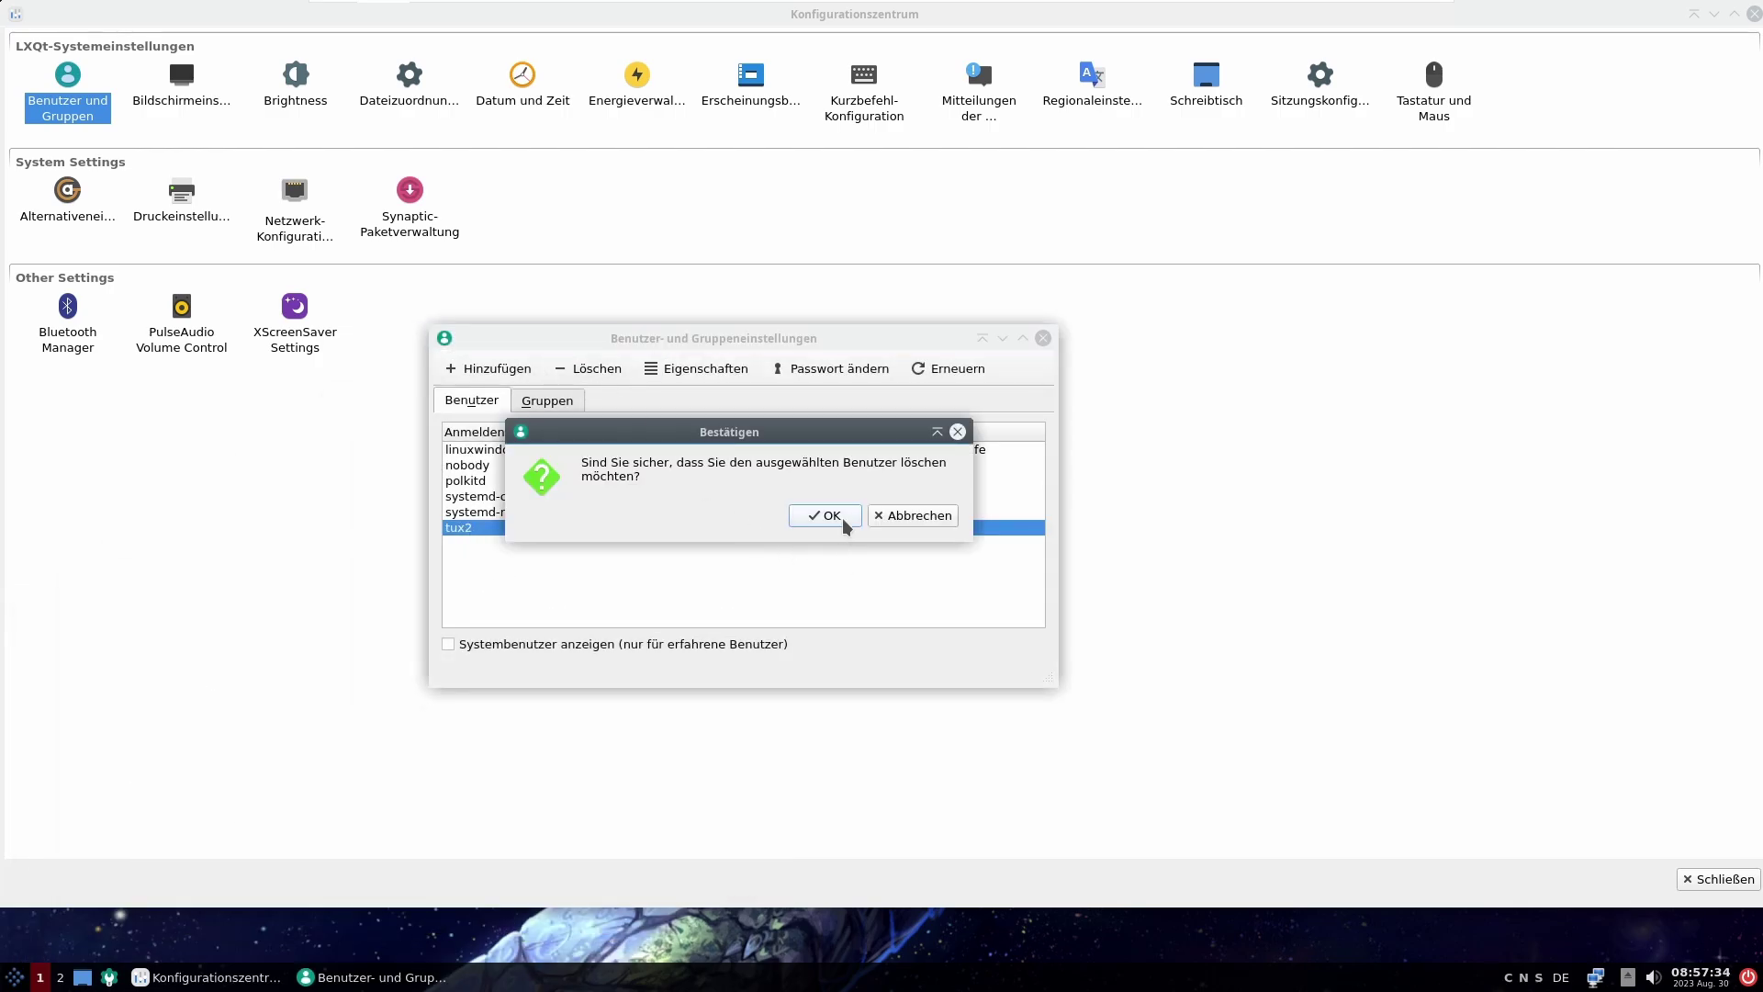
pyautogui.click(840, 519)
pyautogui.write('******')
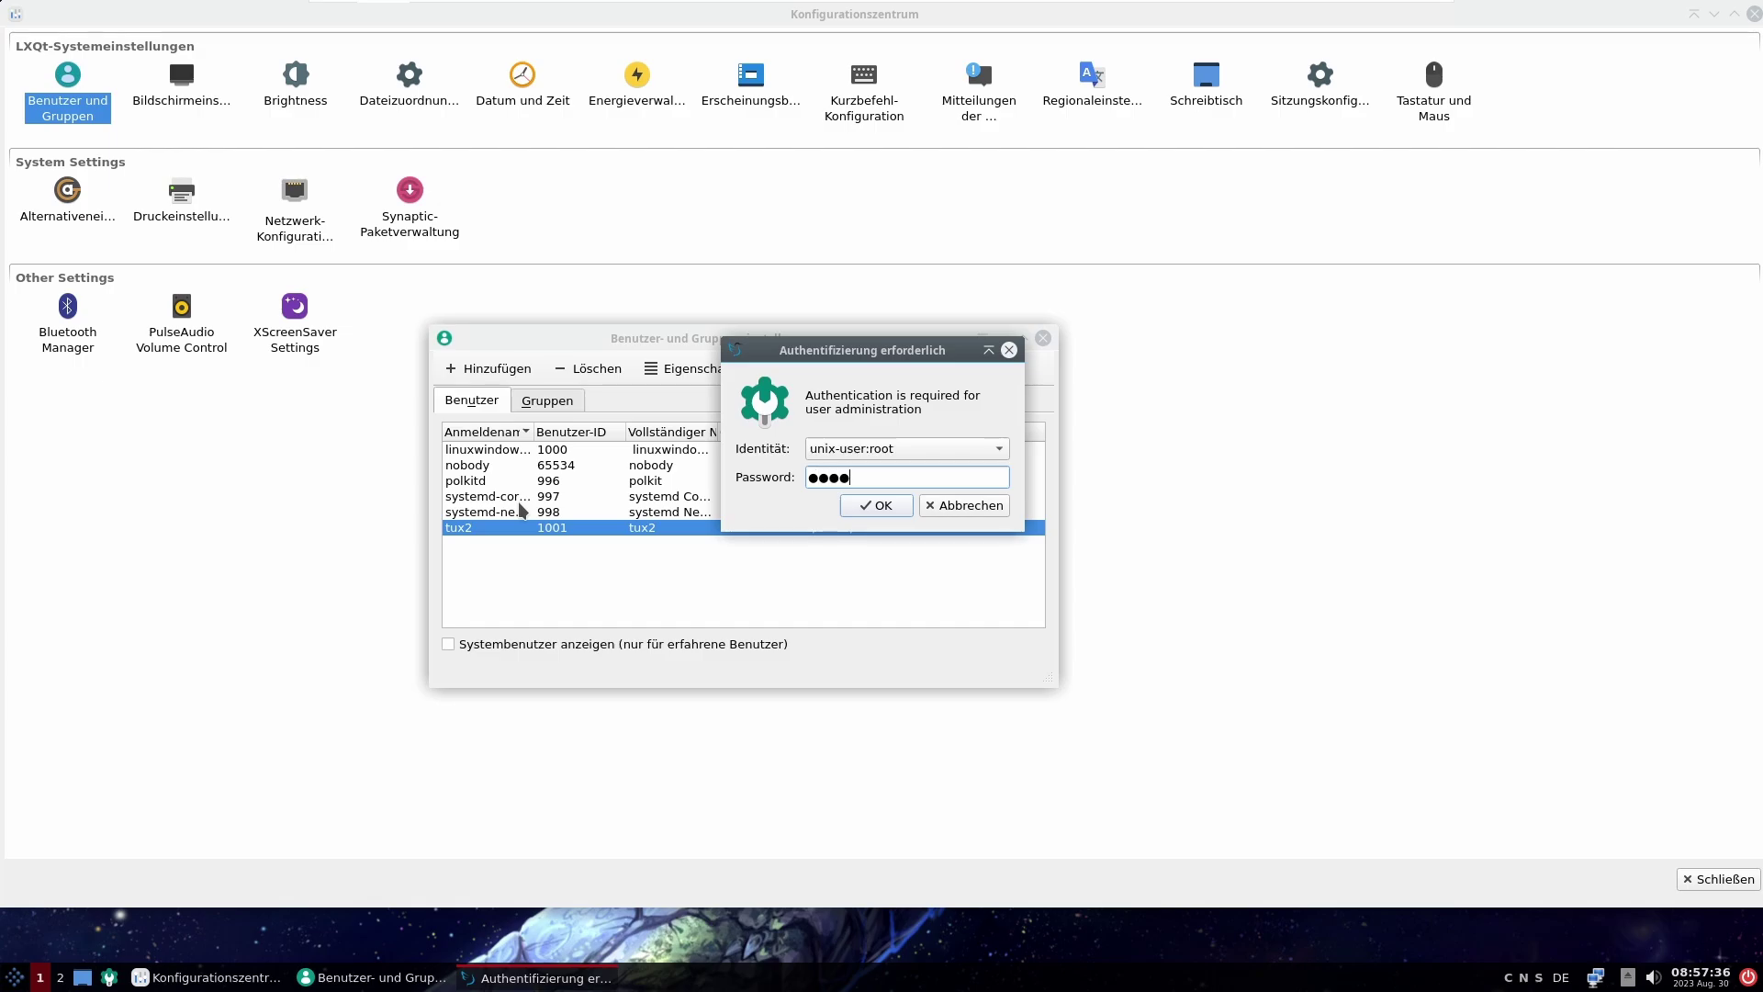
pyautogui.press('Return')
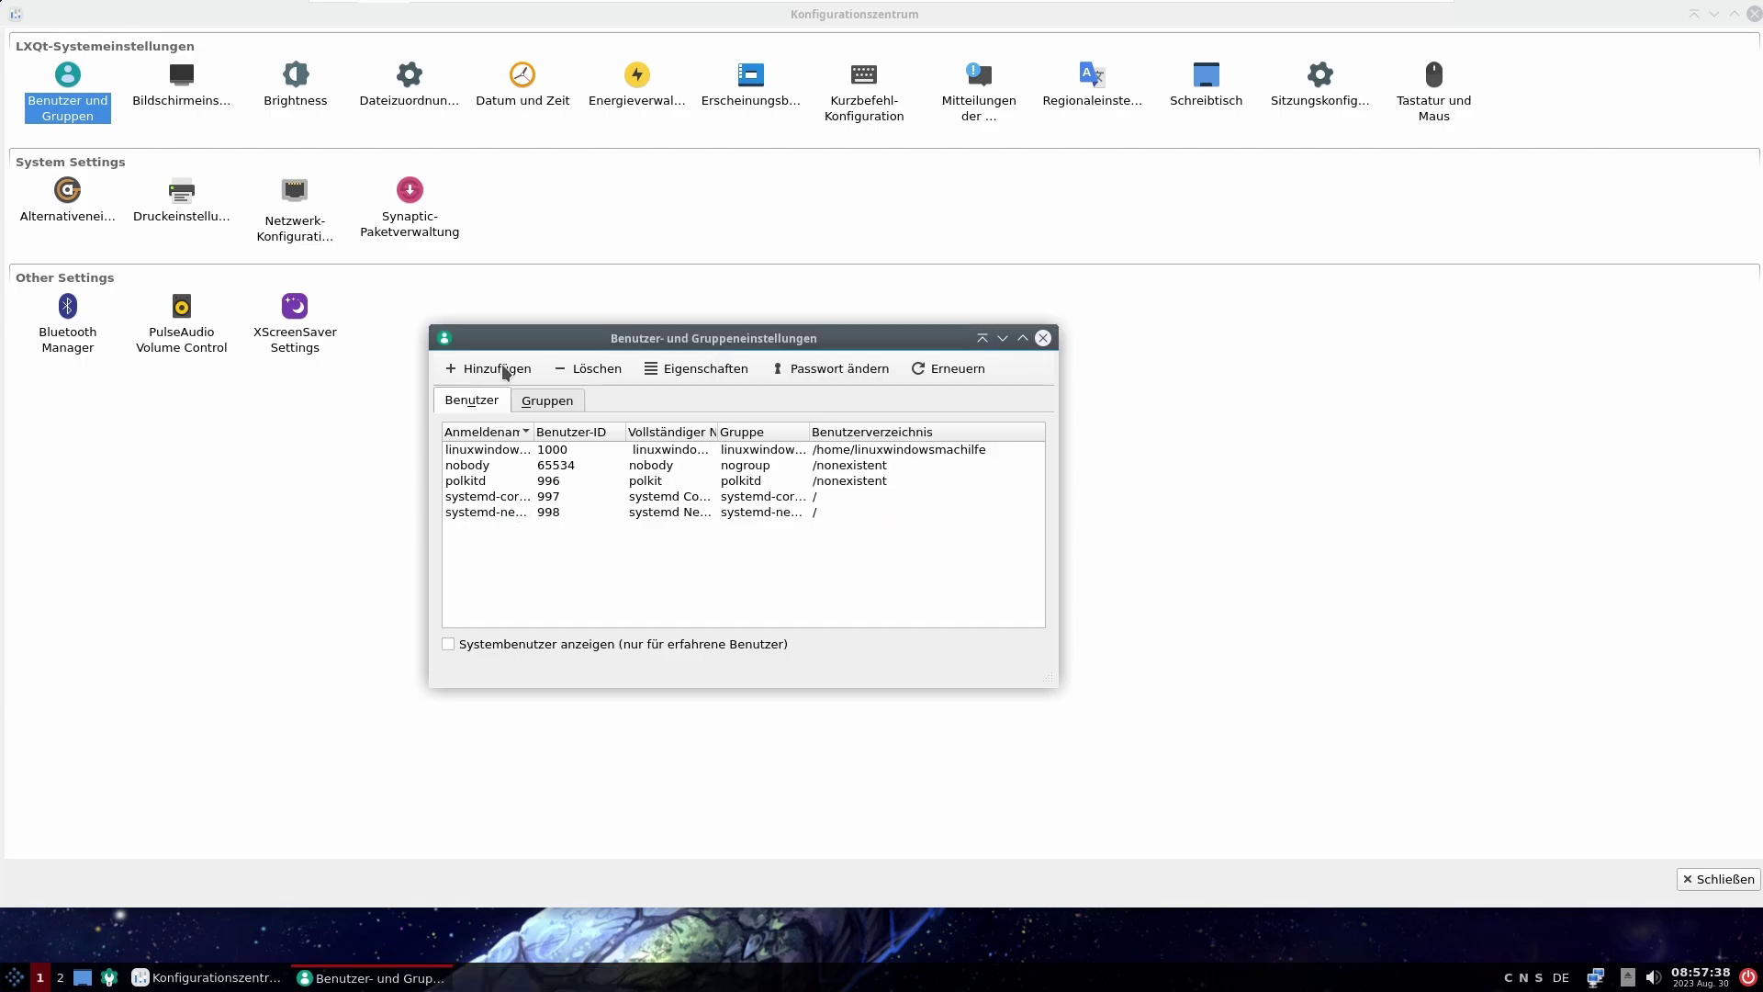
# Step: Add a new user tux with a password, then close the settings windows
pyautogui.click(502, 369)
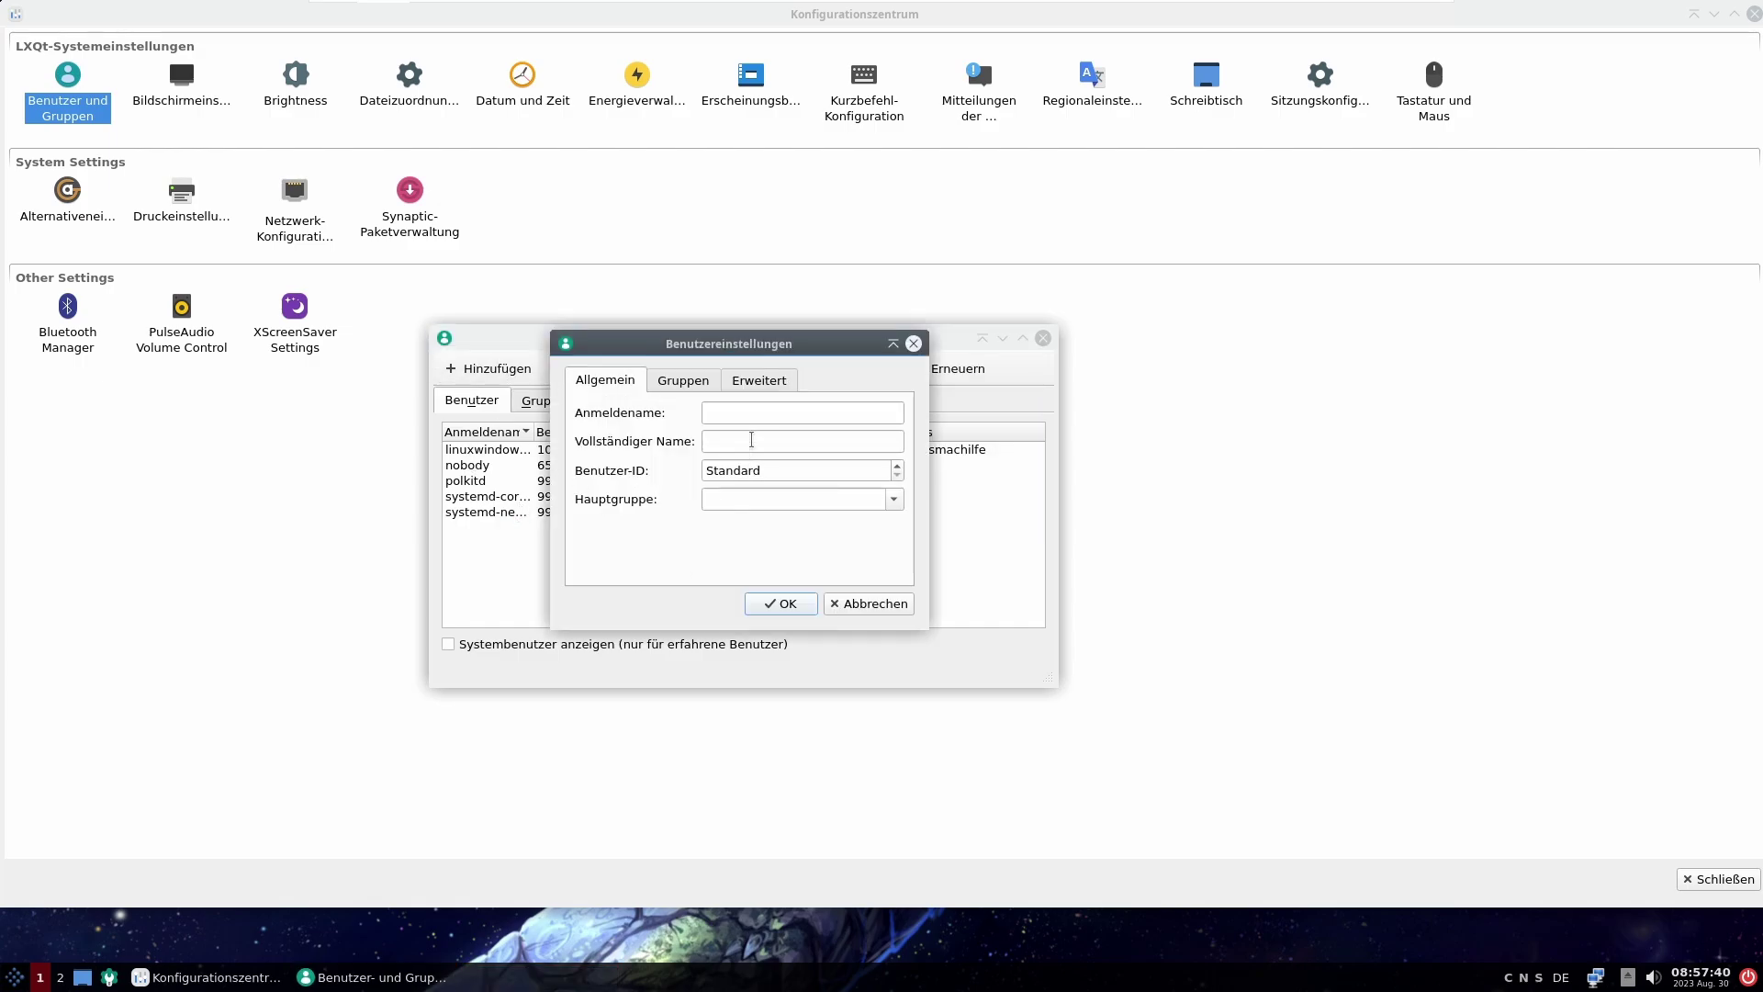
pyautogui.click(777, 413)
pyautogui.write('tux')
pyautogui.click(782, 603)
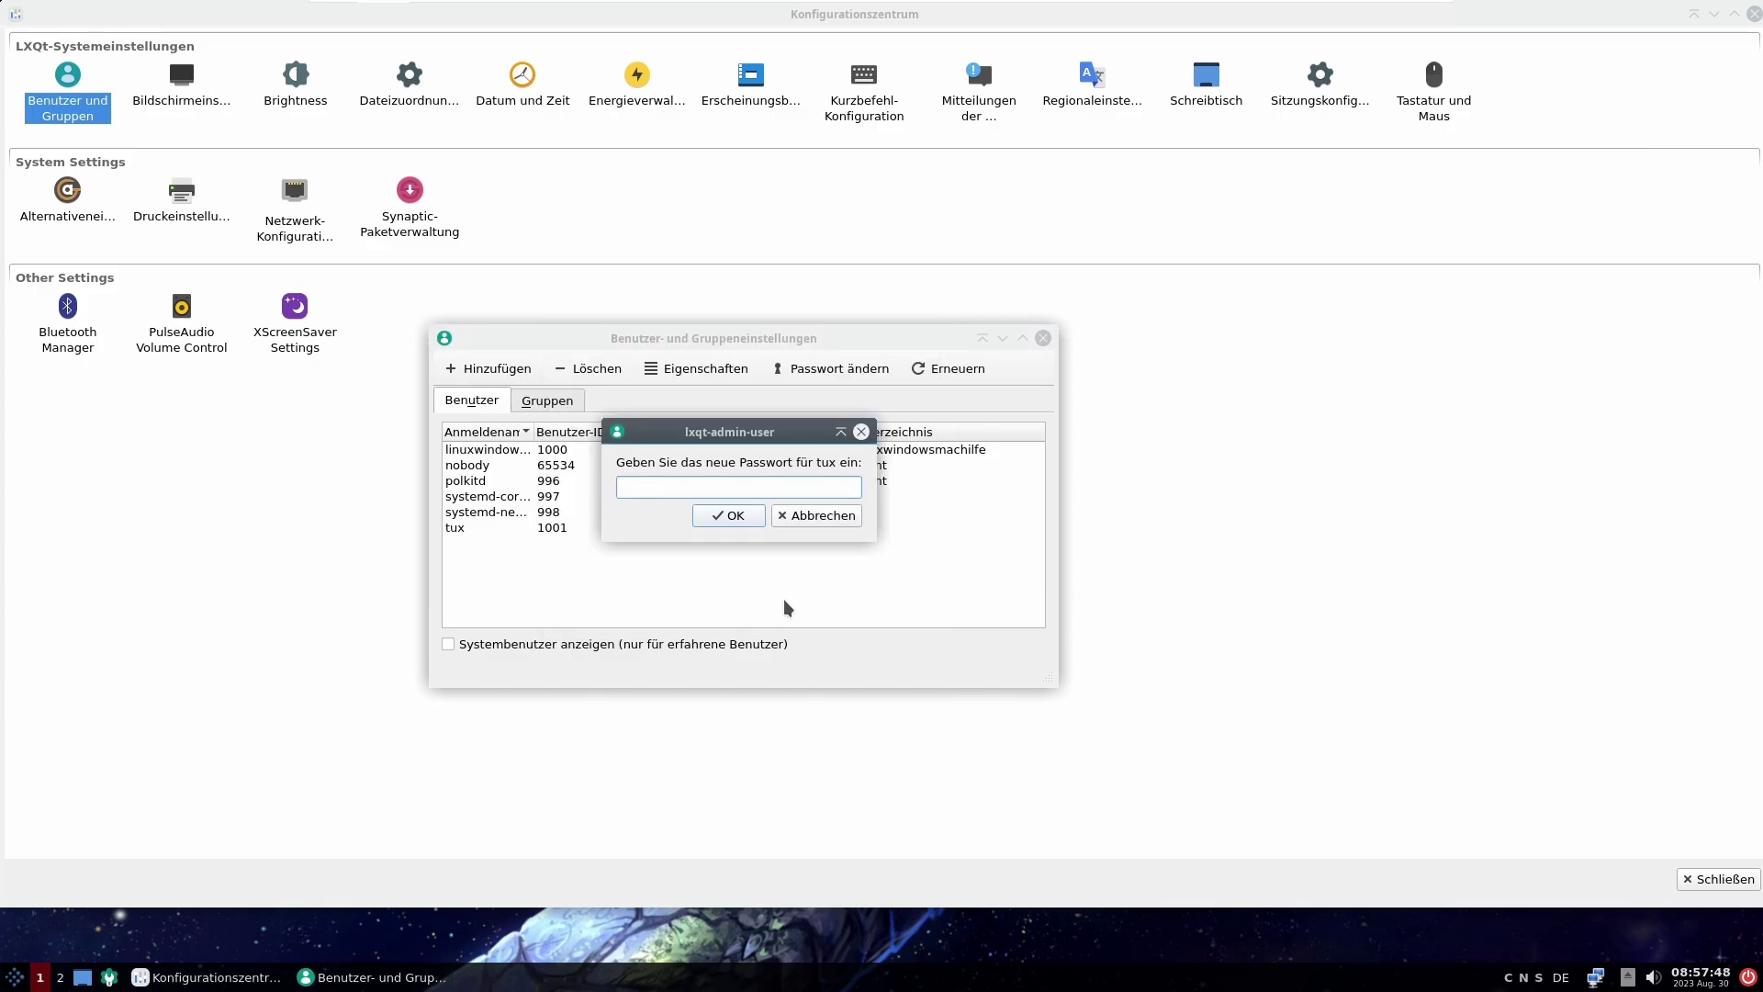
pyautogui.write('******')
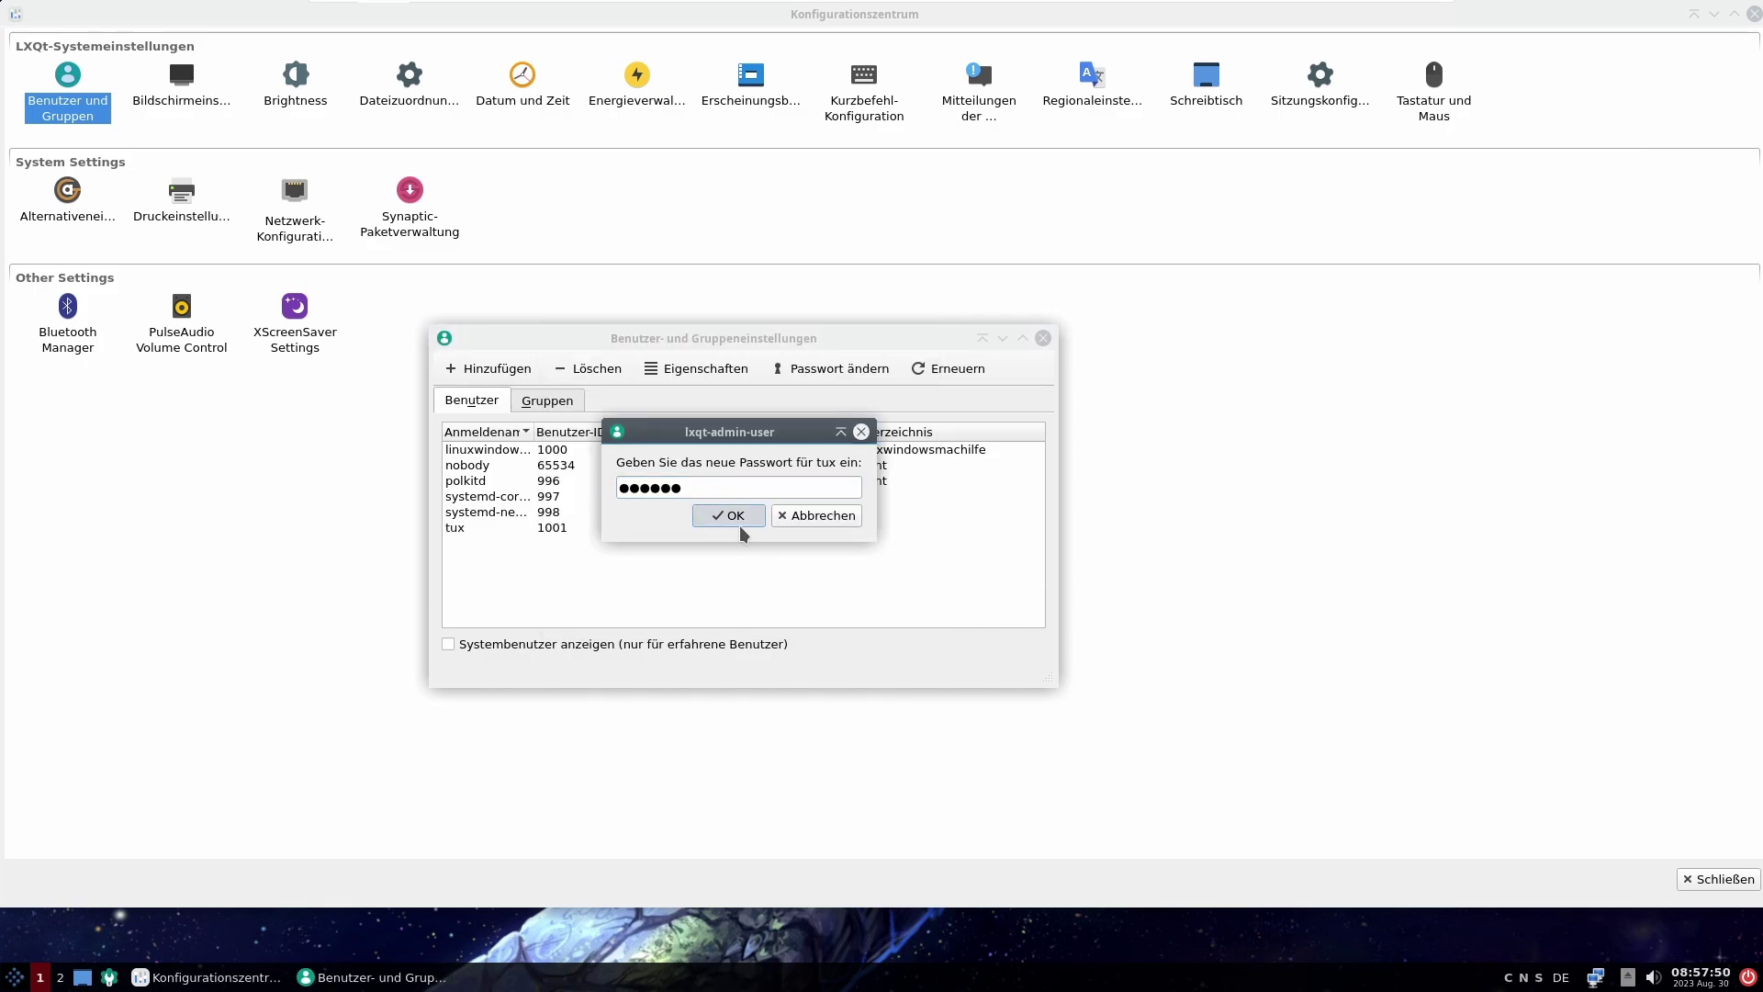
pyautogui.click(742, 526)
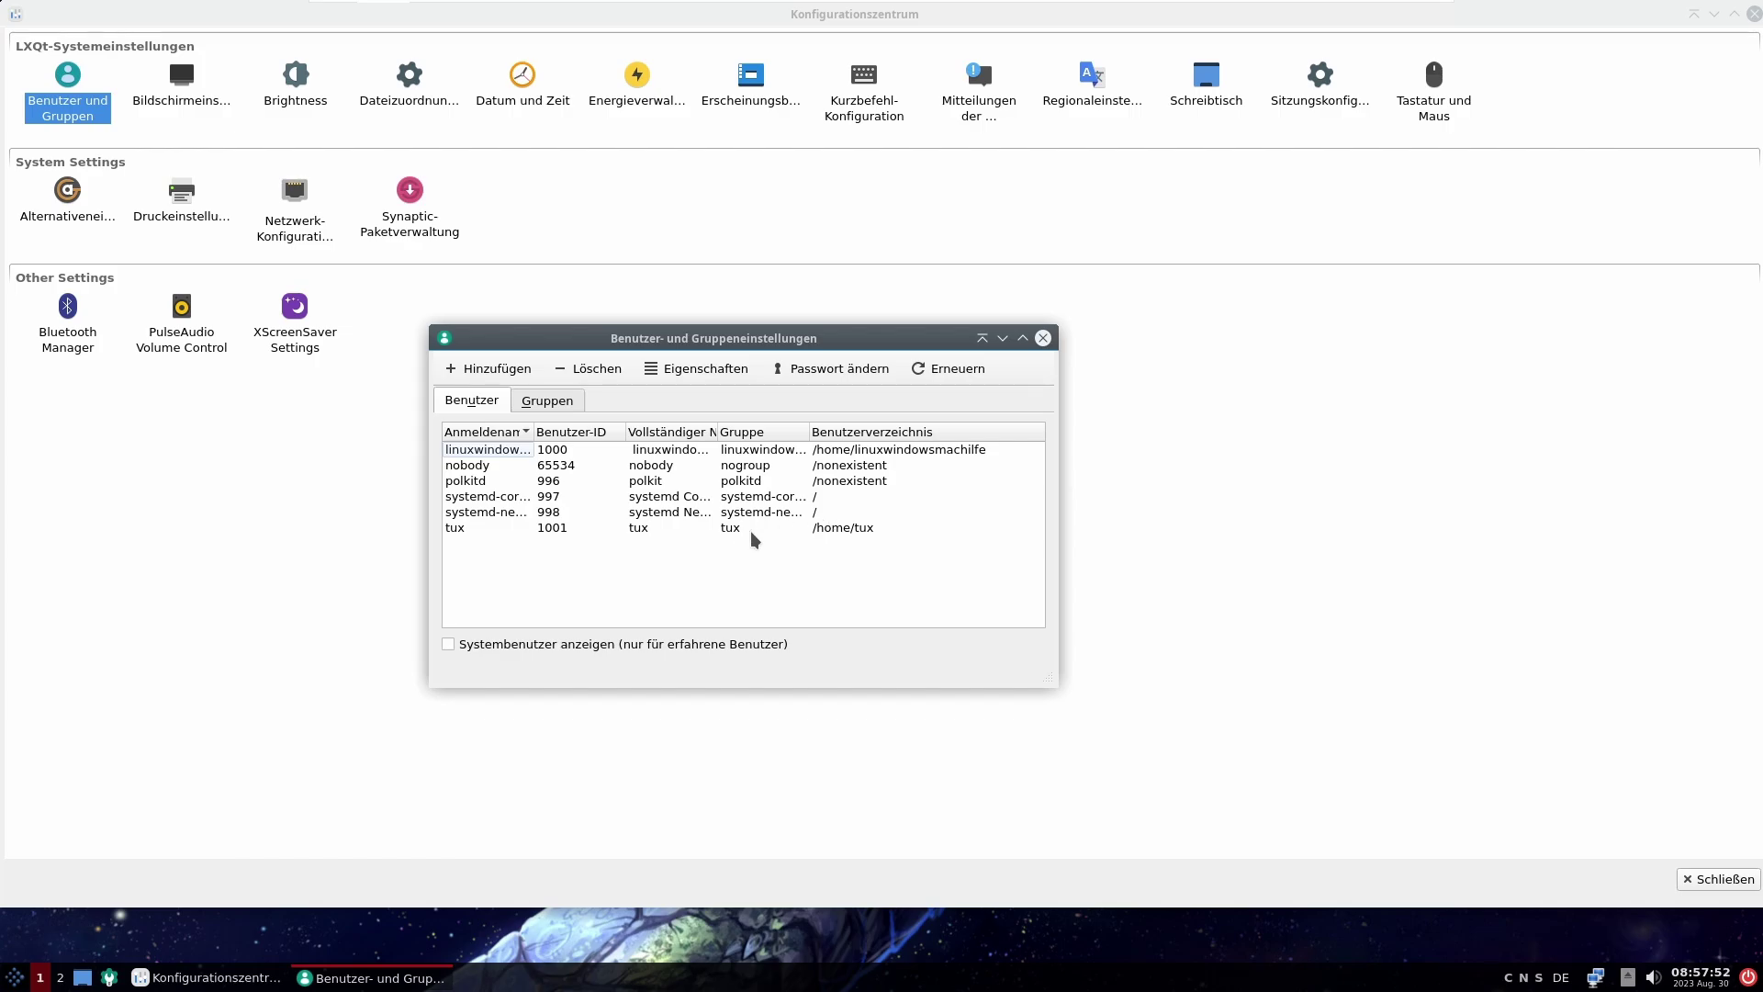
pyautogui.click(1042, 337)
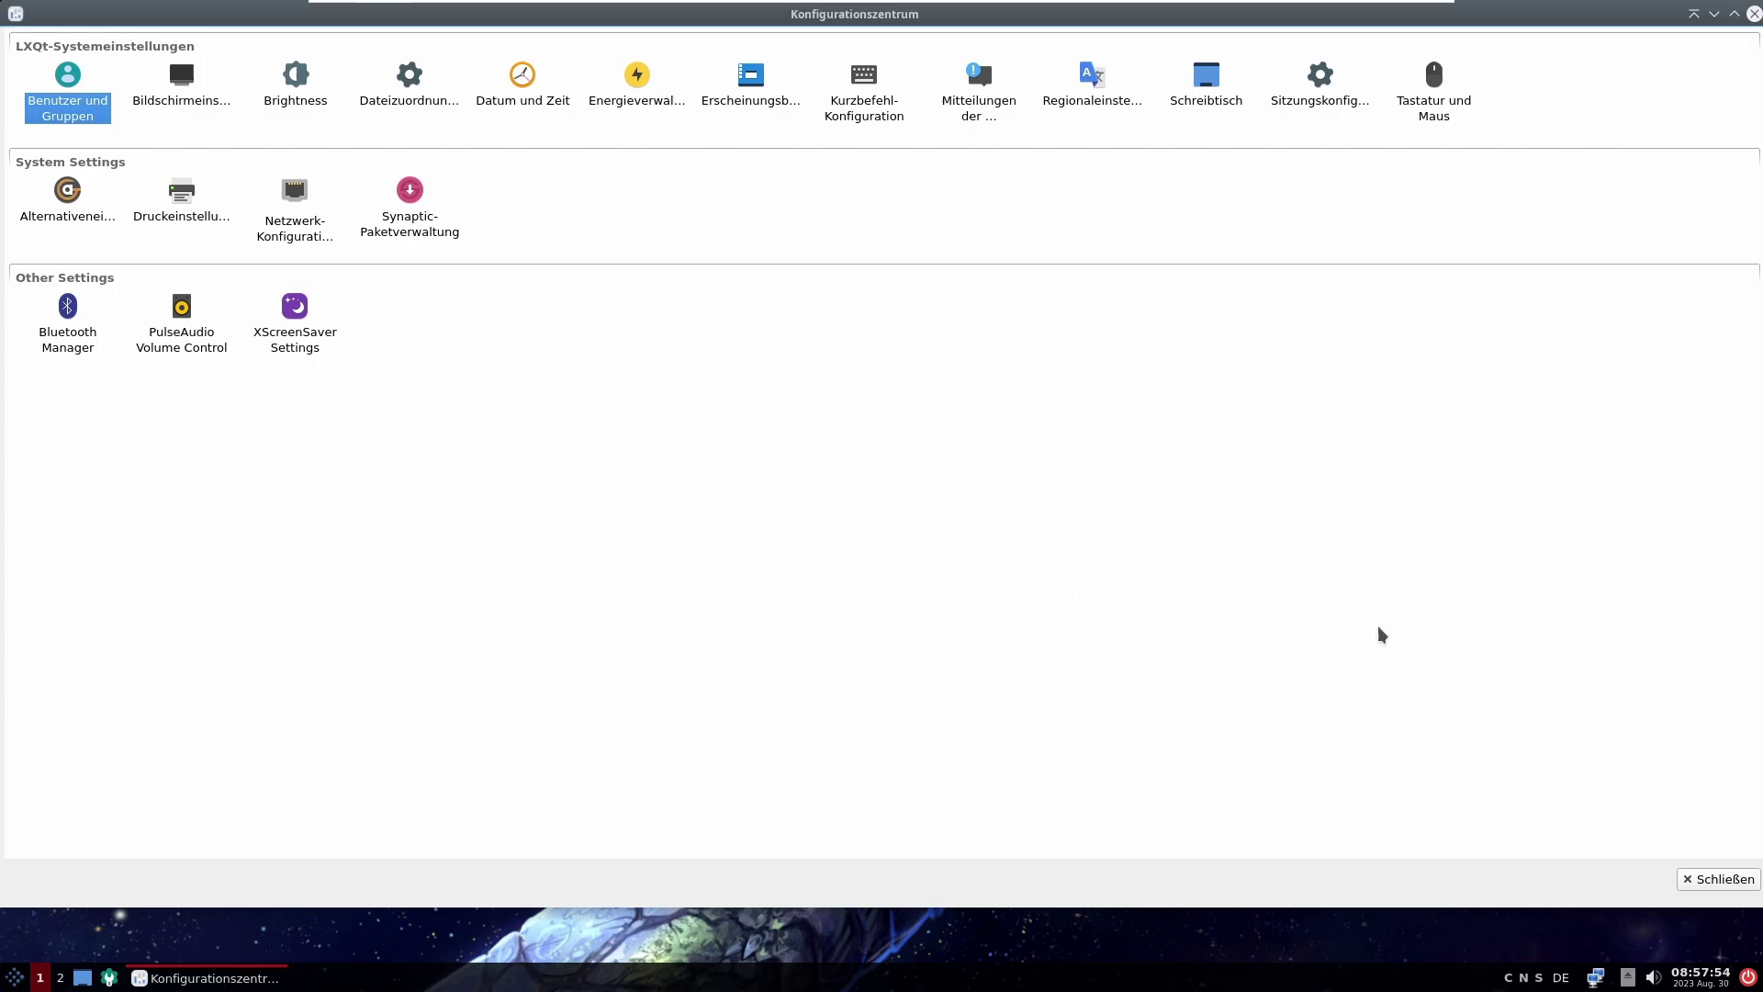
pyautogui.click(1716, 877)
# Step: Log out and log back in as the new user tux with its password
pyautogui.click(15, 977)
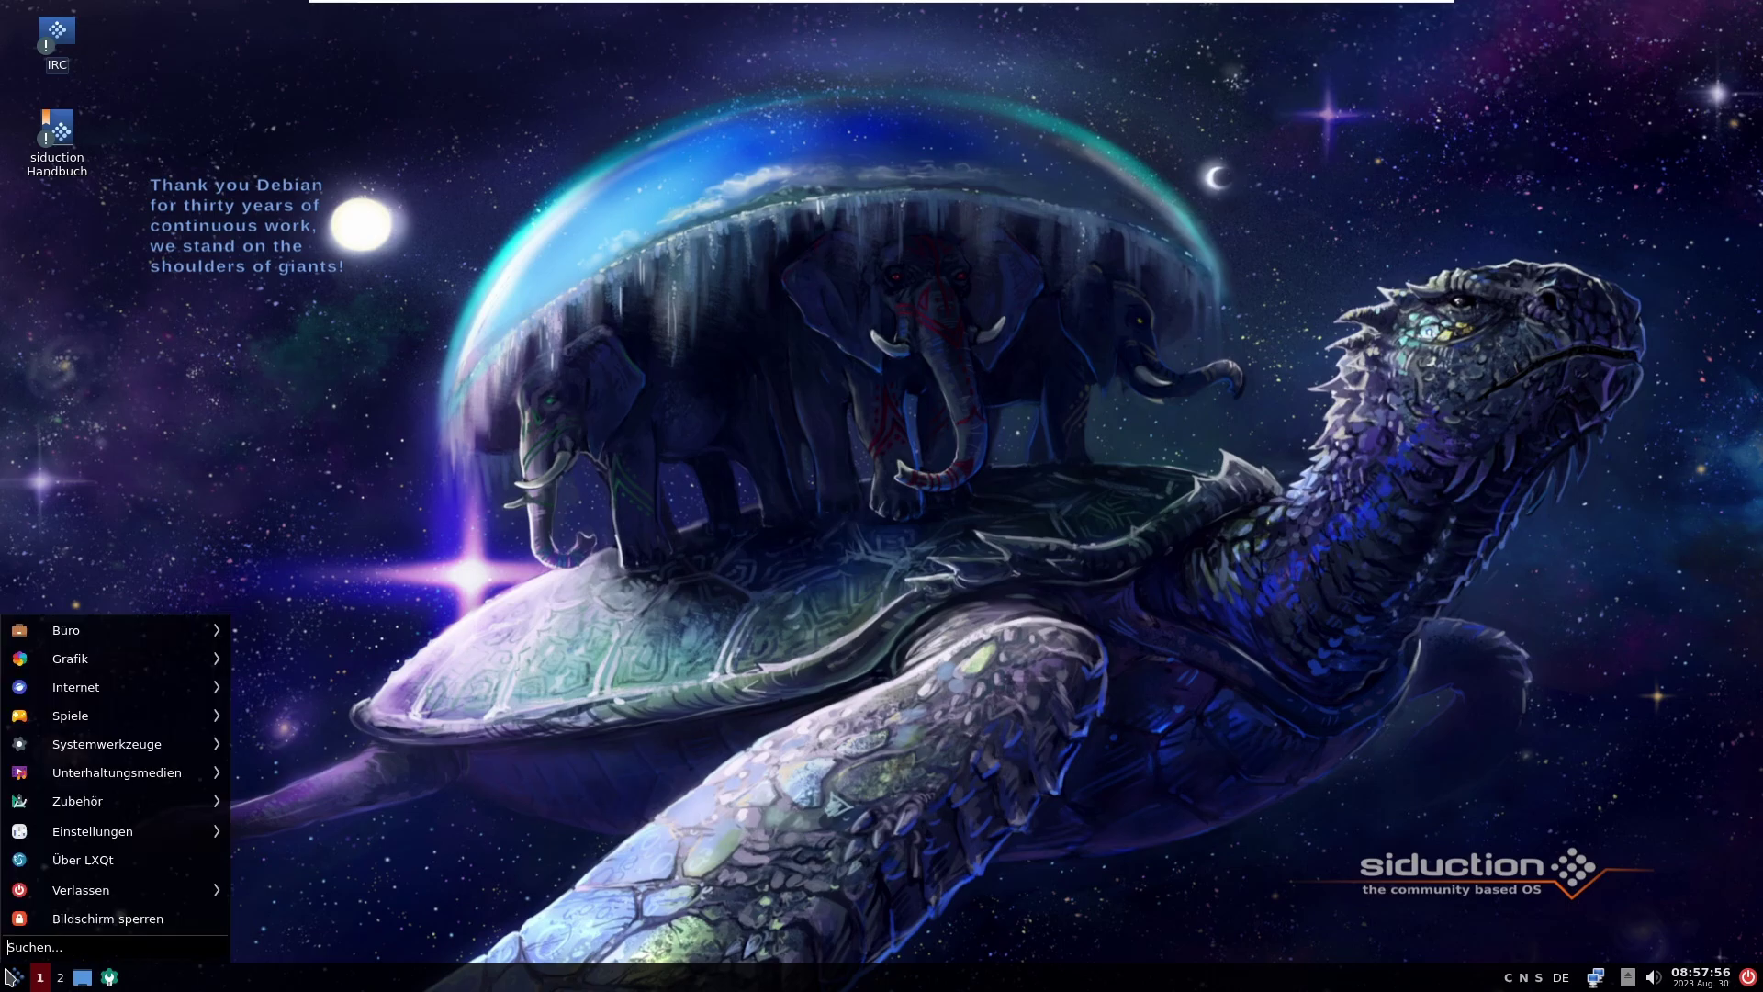
pyautogui.click(15, 976)
pyautogui.click(15, 977)
pyautogui.moveTo(210, 893)
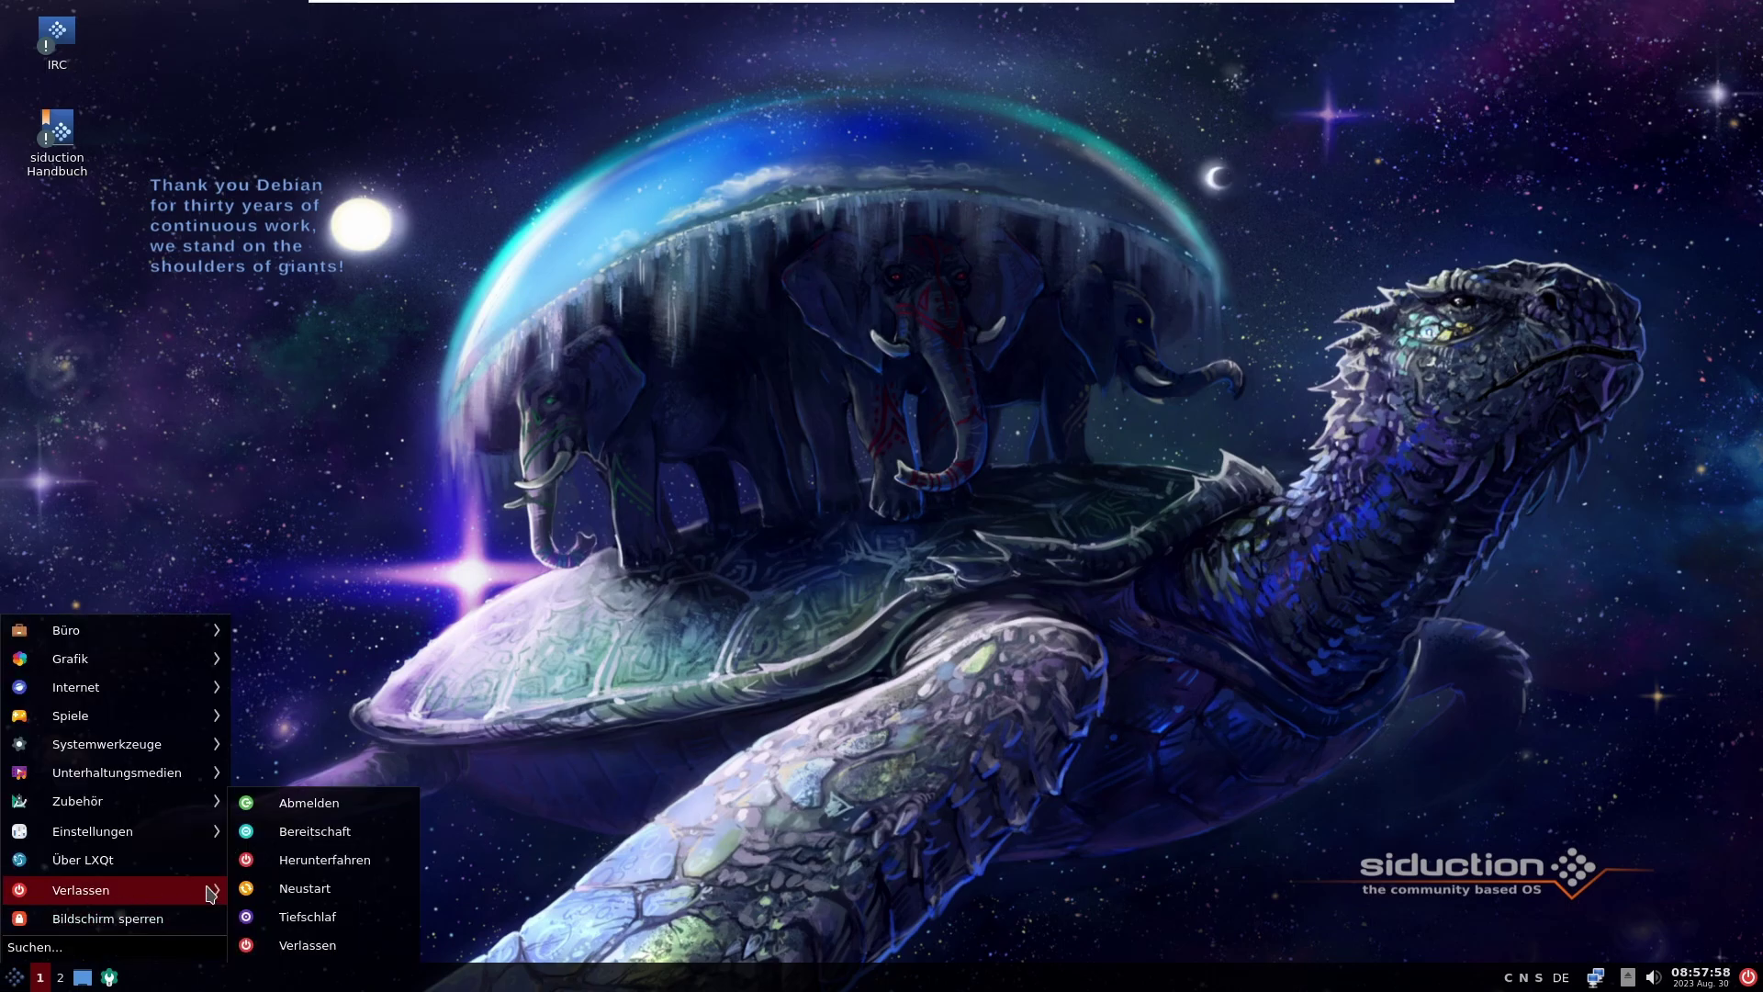
pyautogui.click(285, 800)
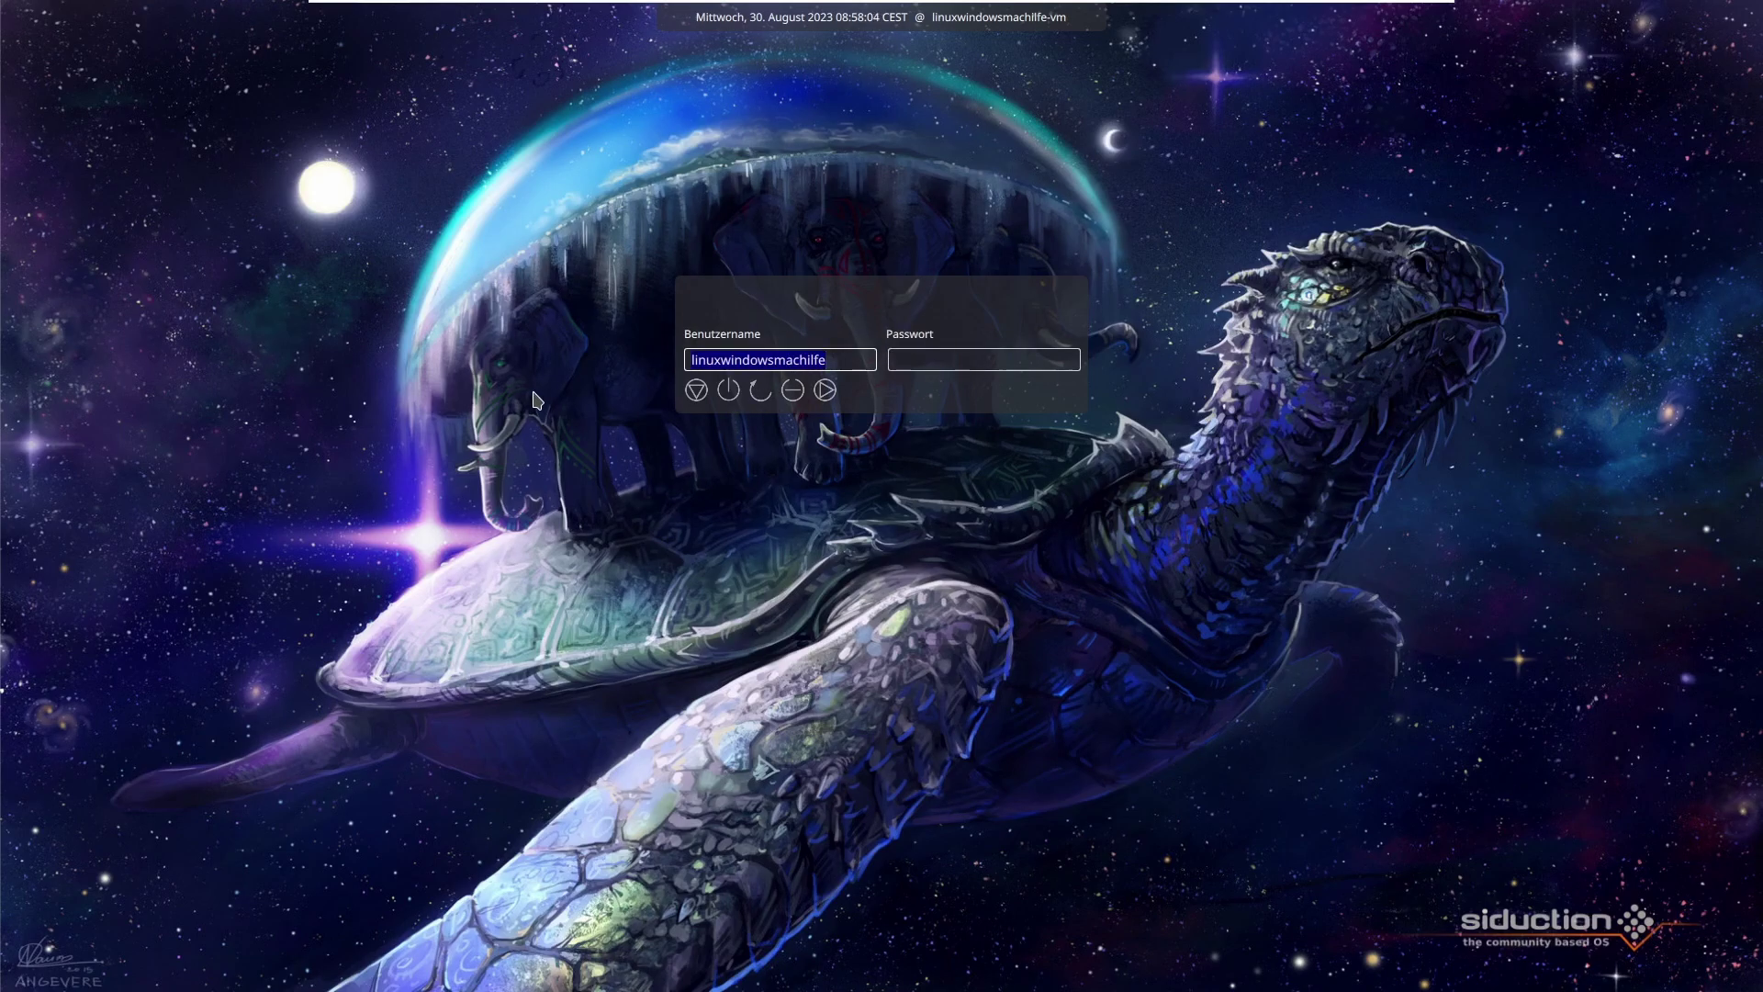
pyautogui.press('Tab')
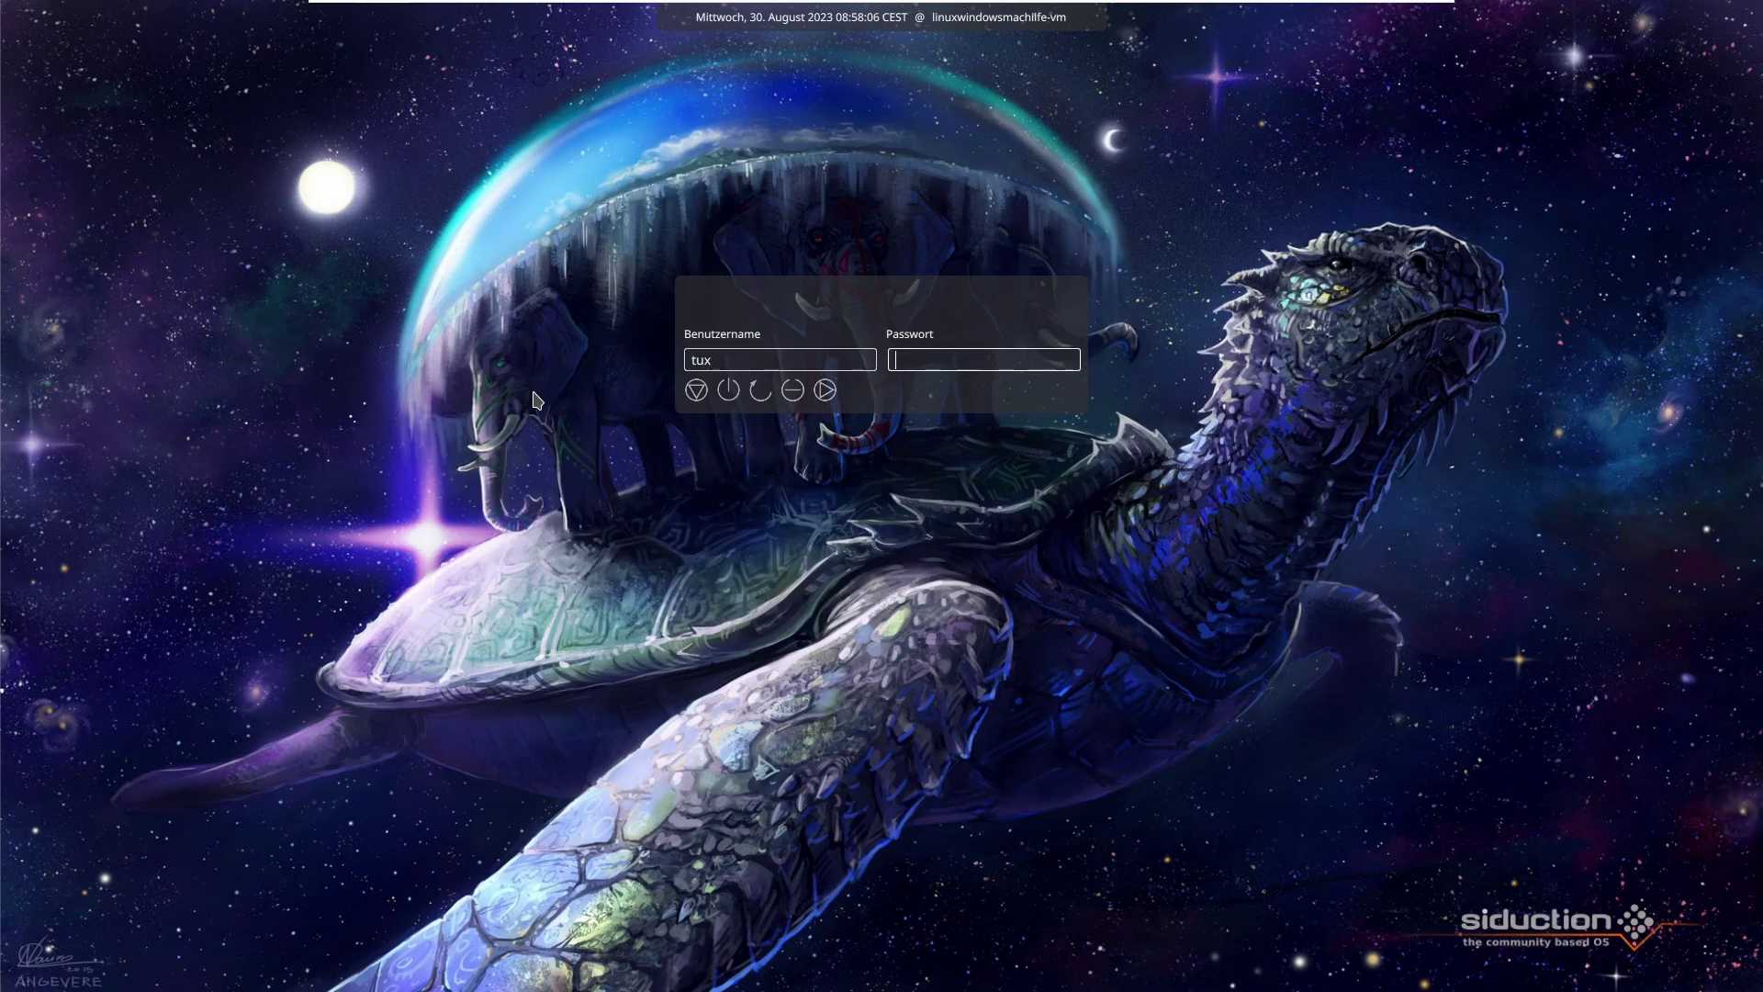
pyautogui.press('Return')
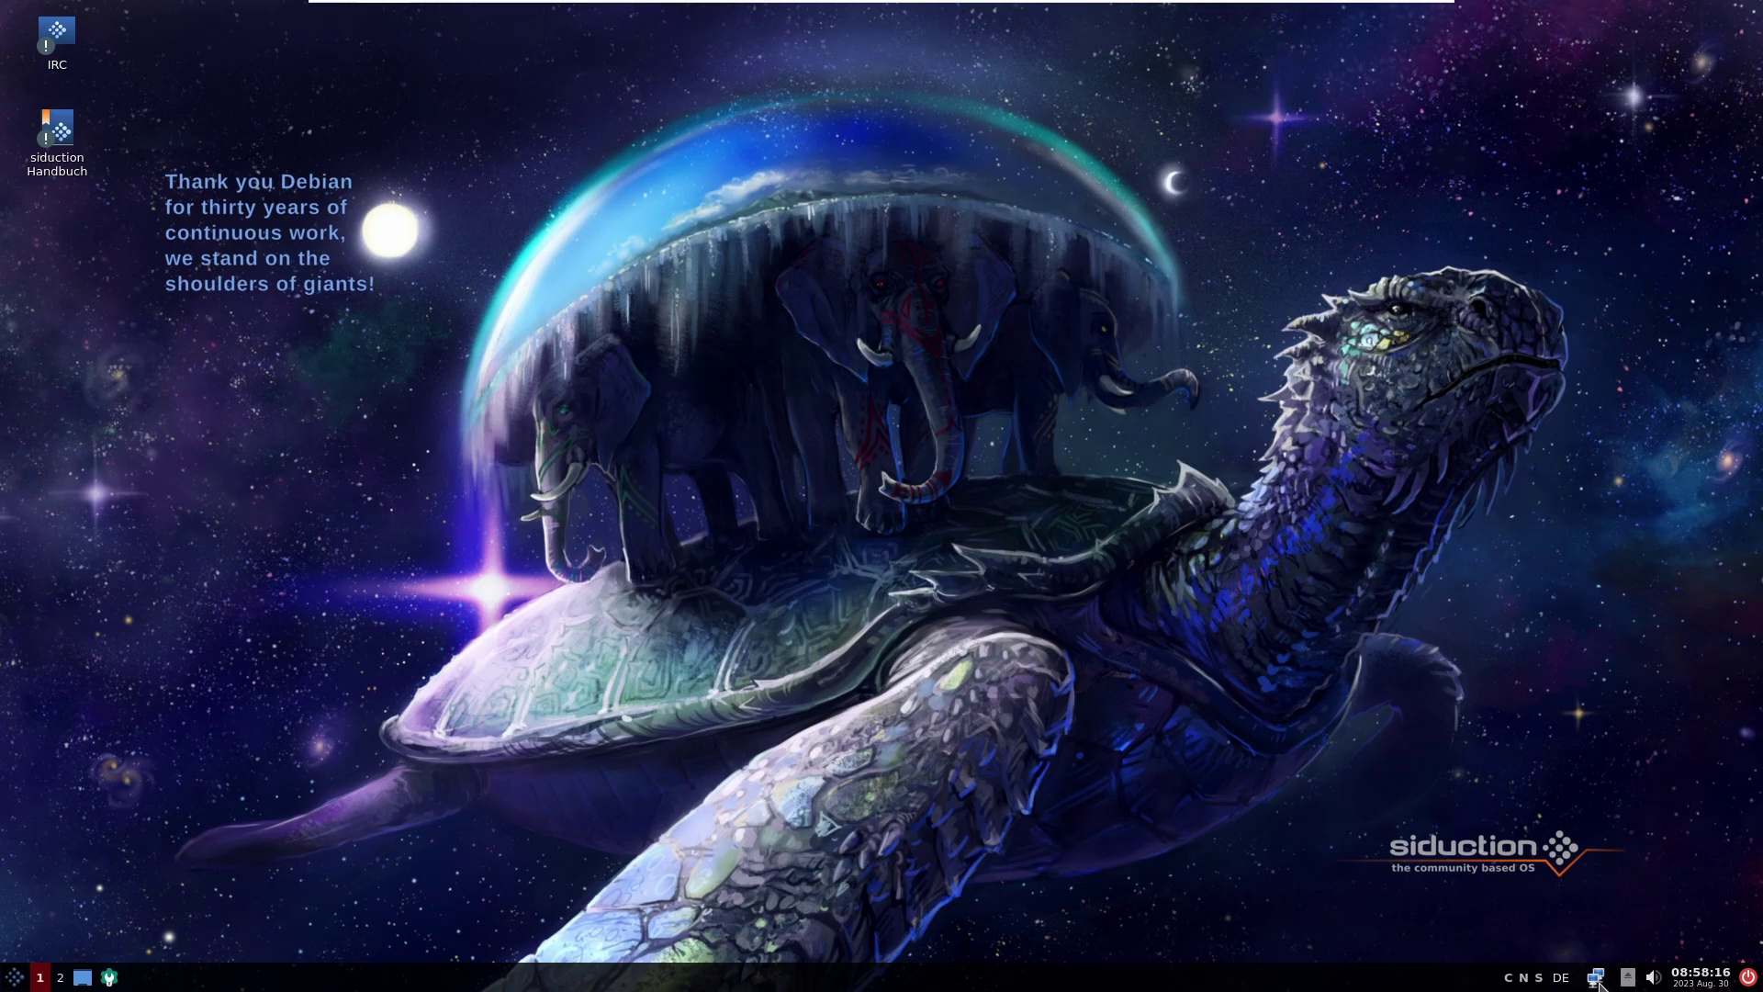
# Step: Put the system into standby, then log in again with the main account
pyautogui.click(16, 977)
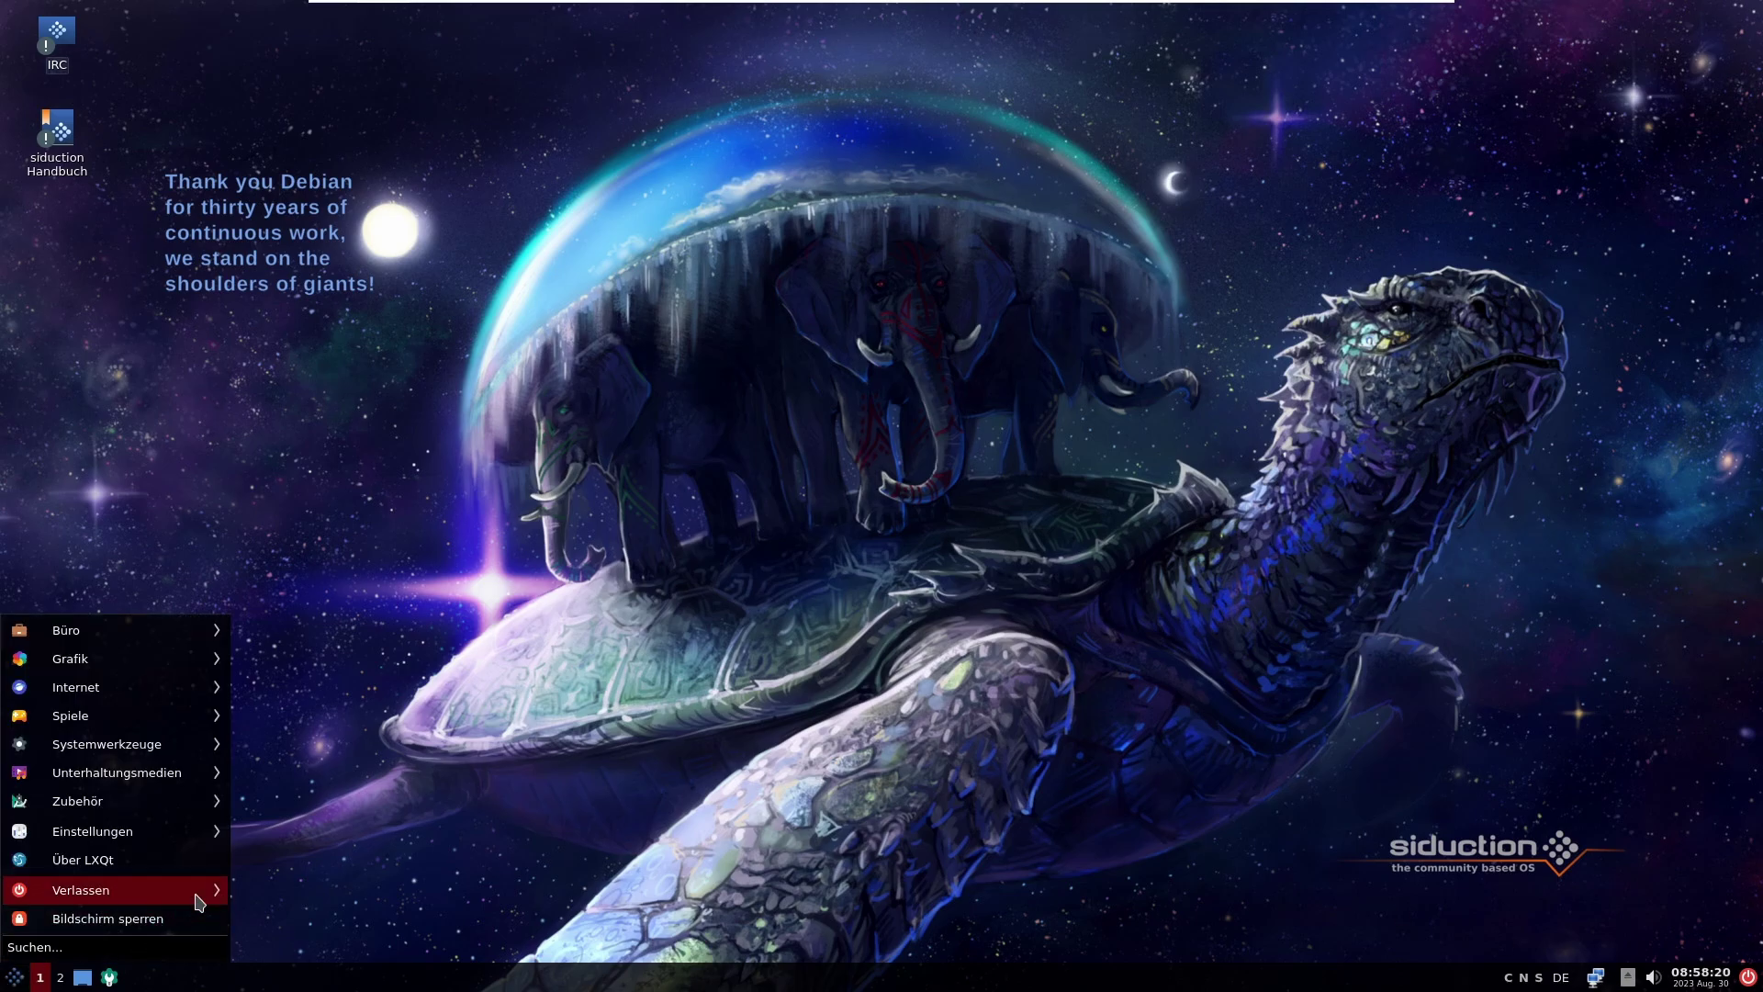
pyautogui.moveTo(213, 892)
pyautogui.click(322, 830)
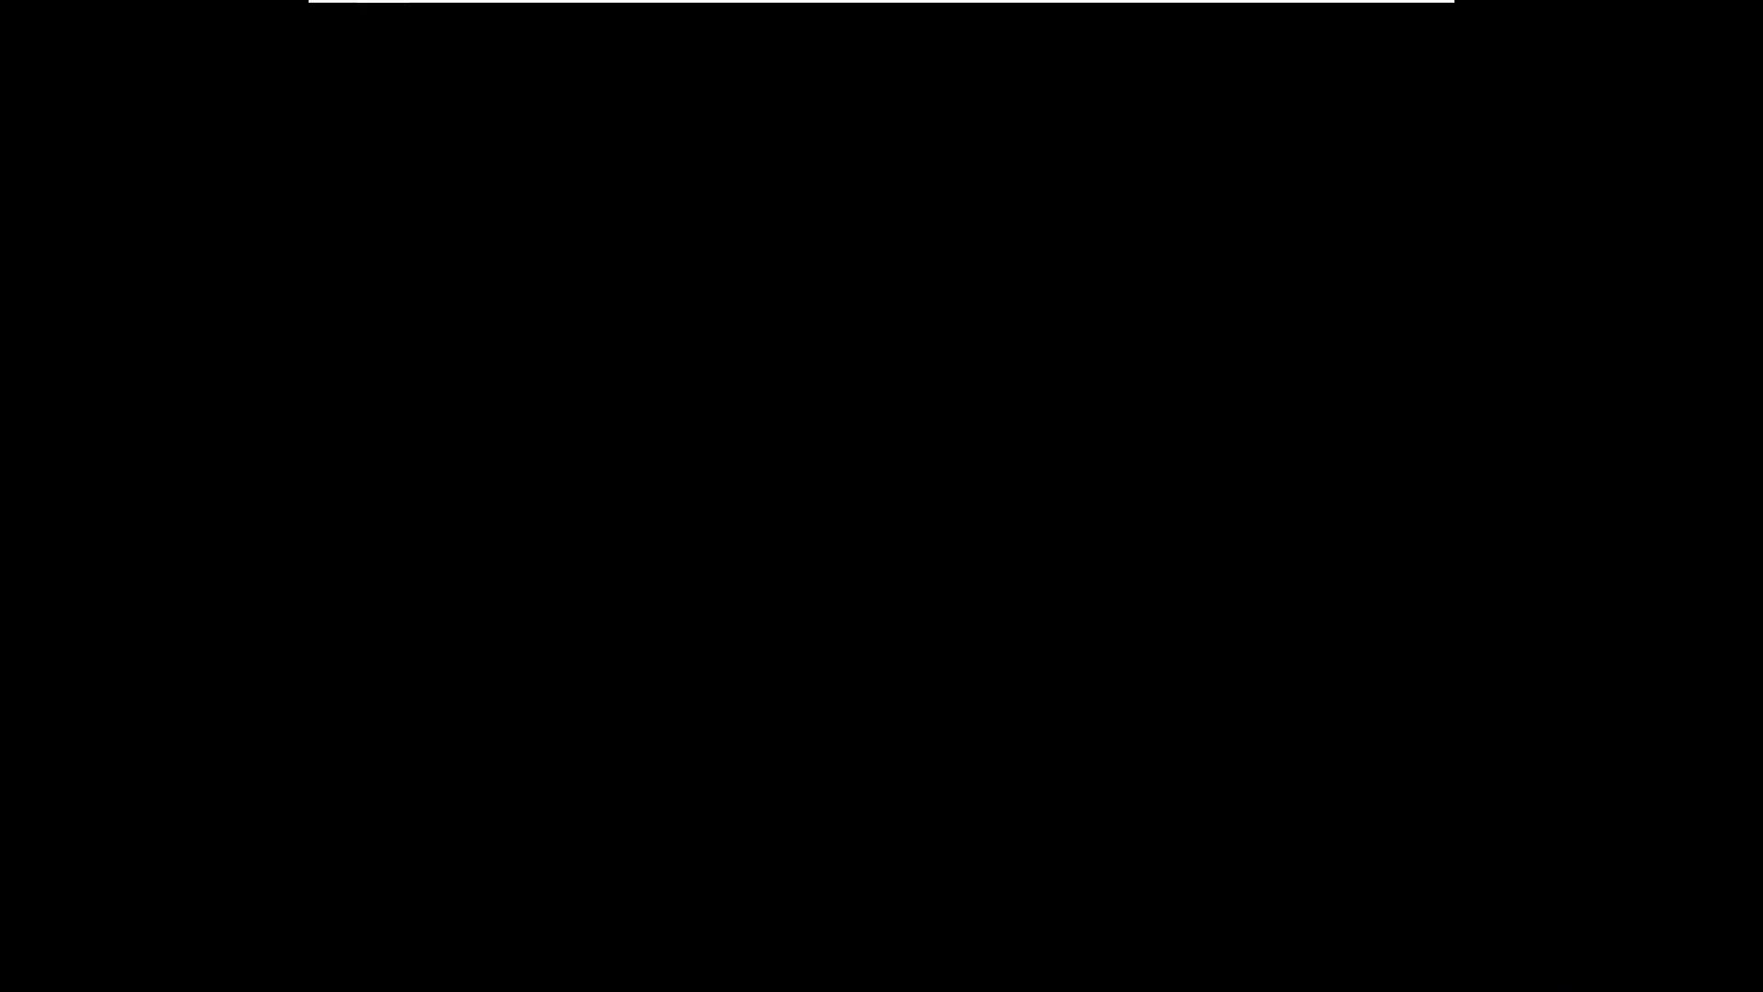
pyautogui.moveTo(658, 732)
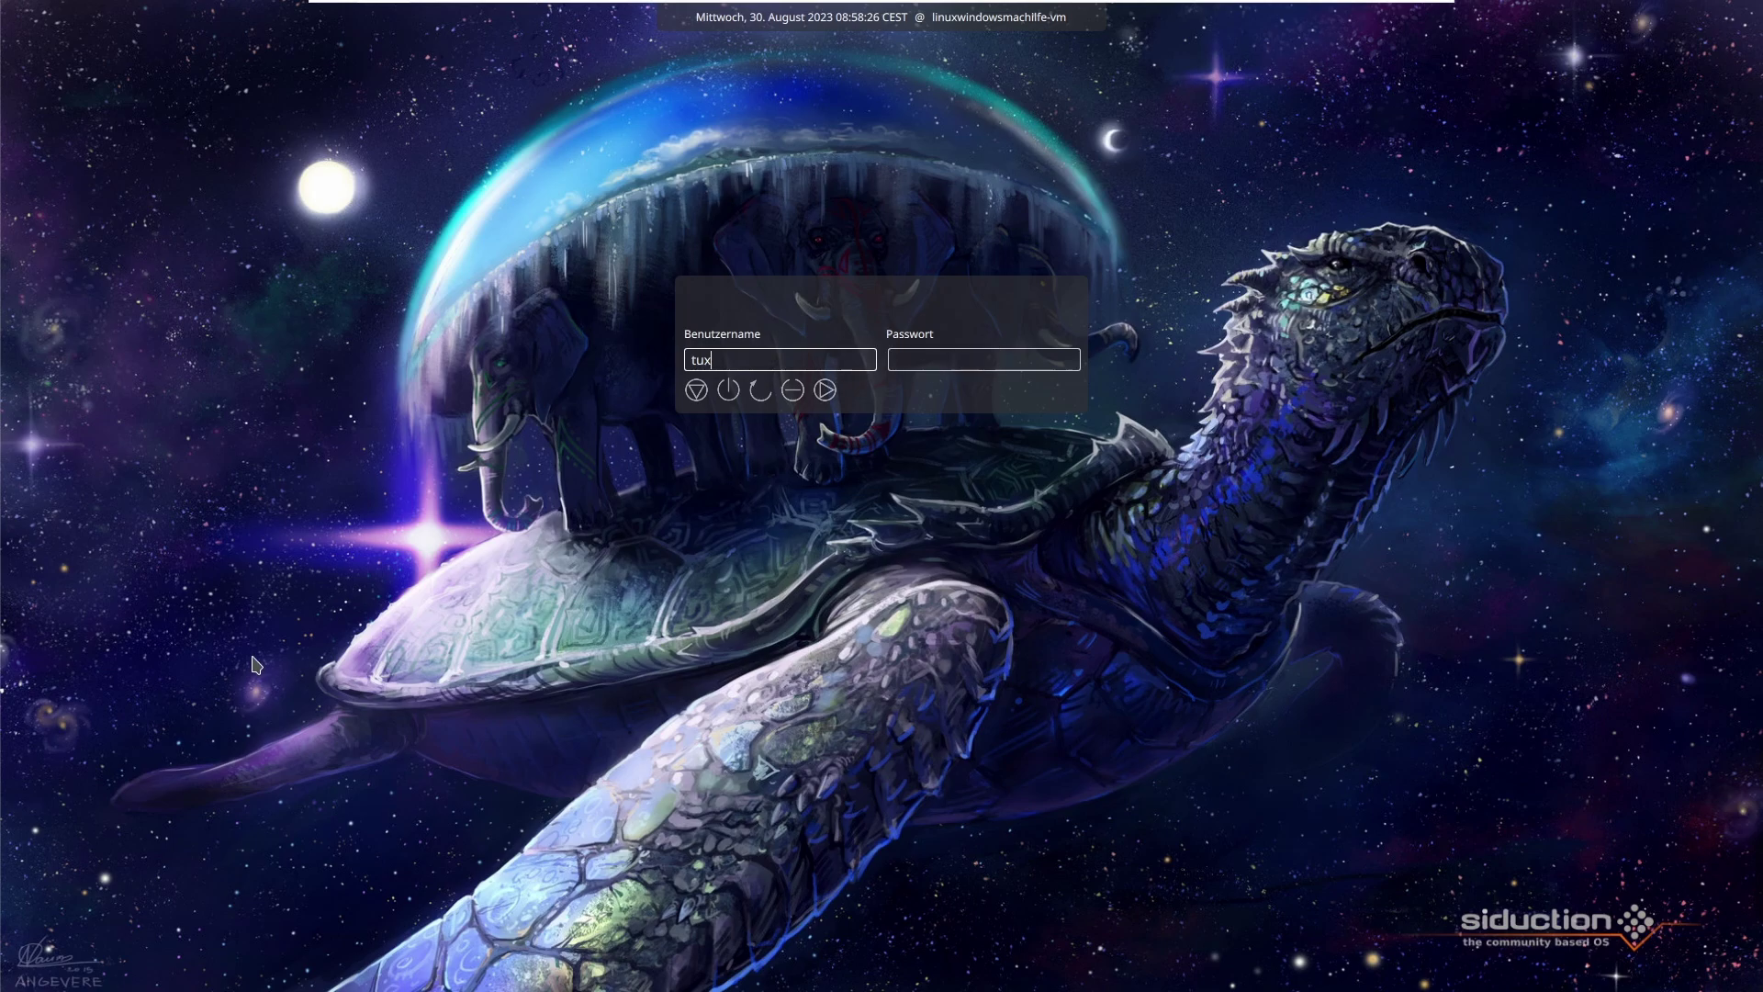
pyautogui.press('BackSpace')
pyautogui.press('BackSpace')
pyautogui.press('BackSpace')
pyautogui.write('linuxwindowsmachilfe')
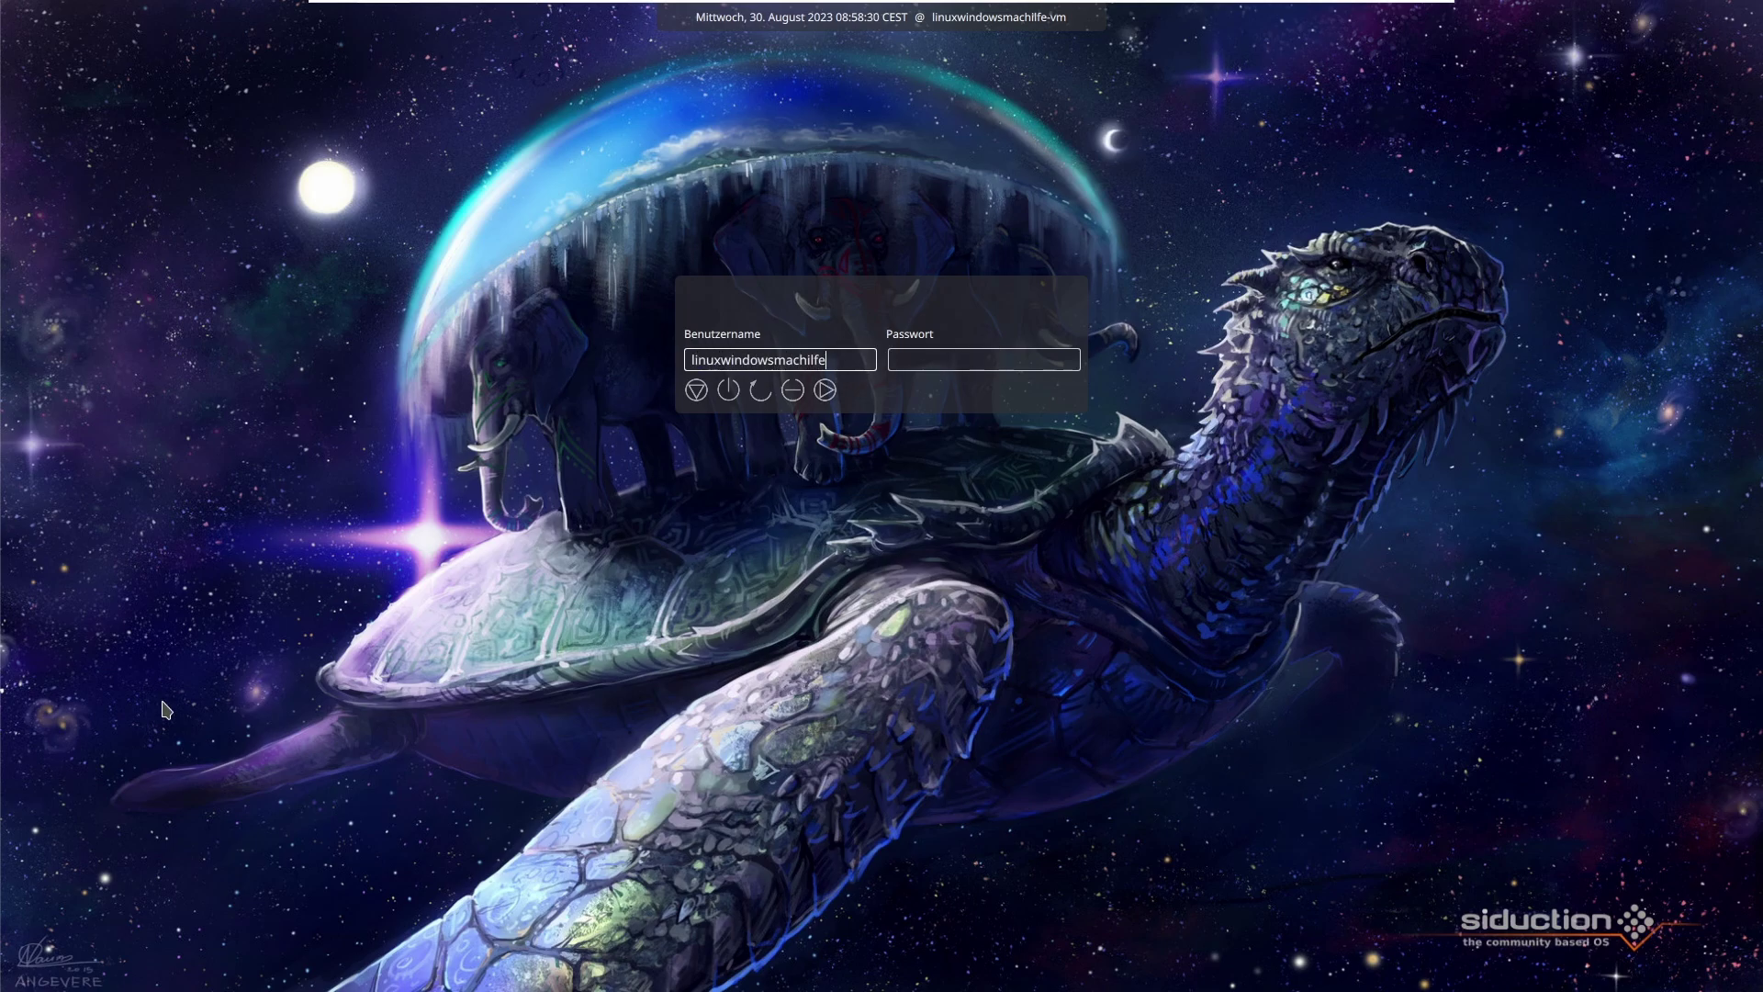
pyautogui.press('Tab')
pyautogui.write('******')
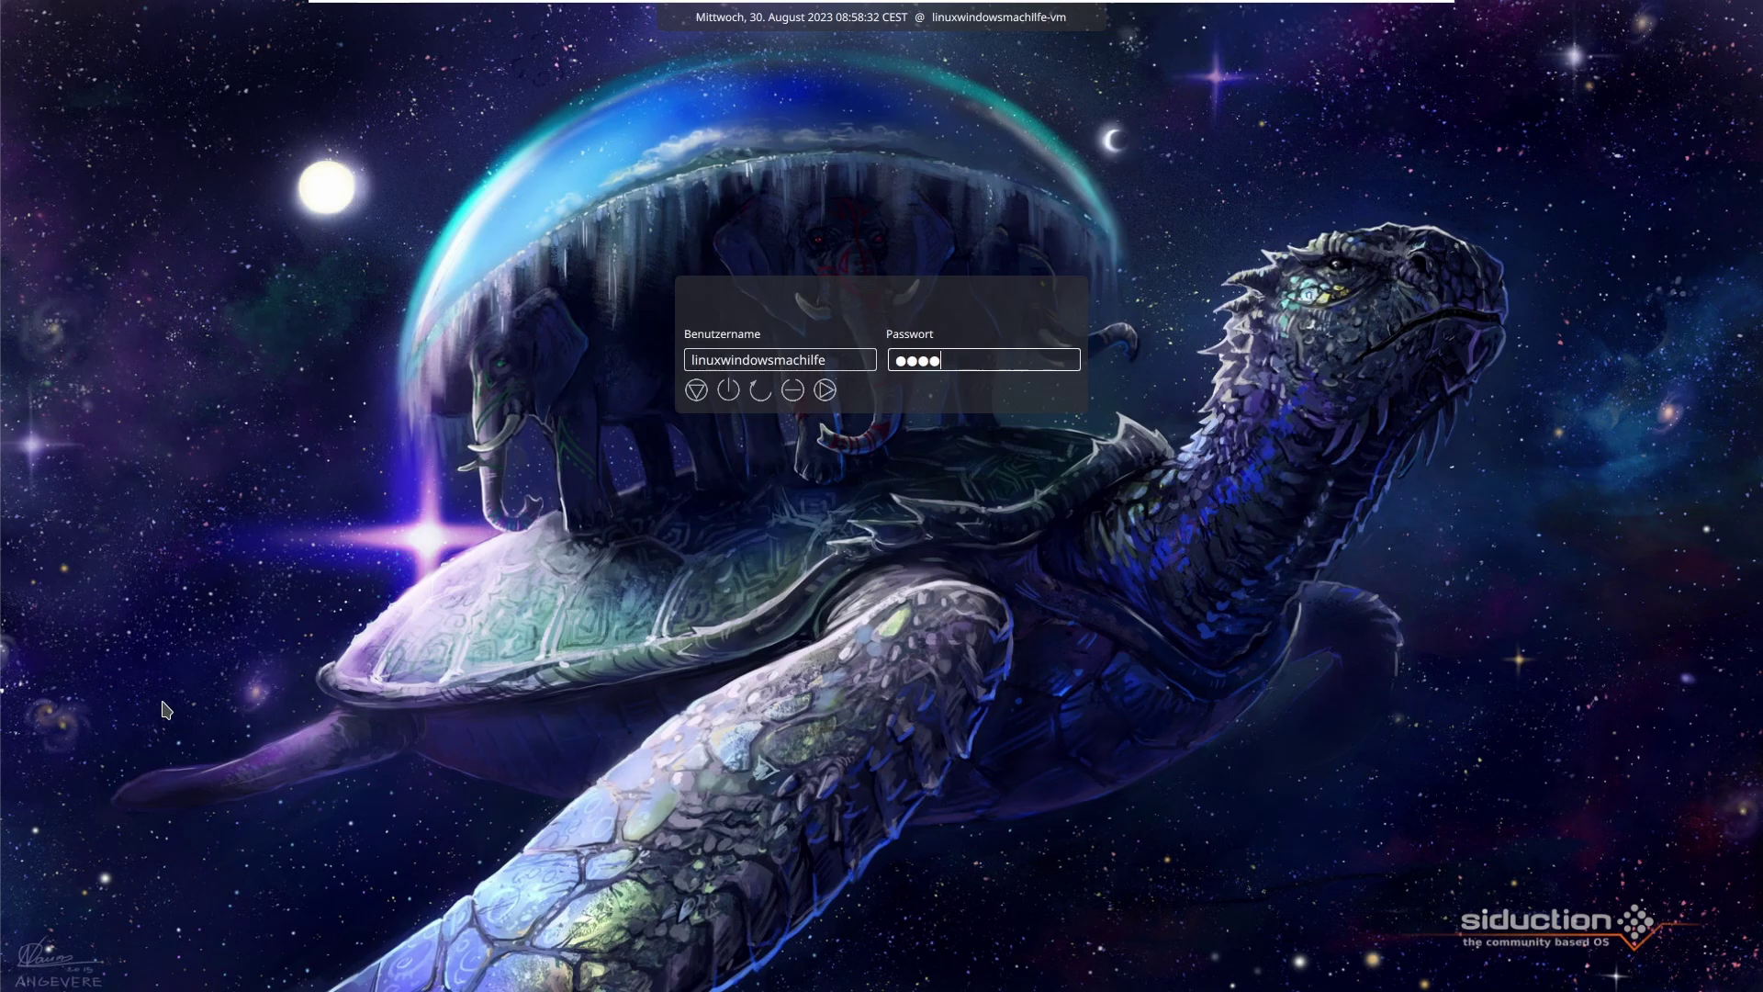
pyautogui.press('Return')
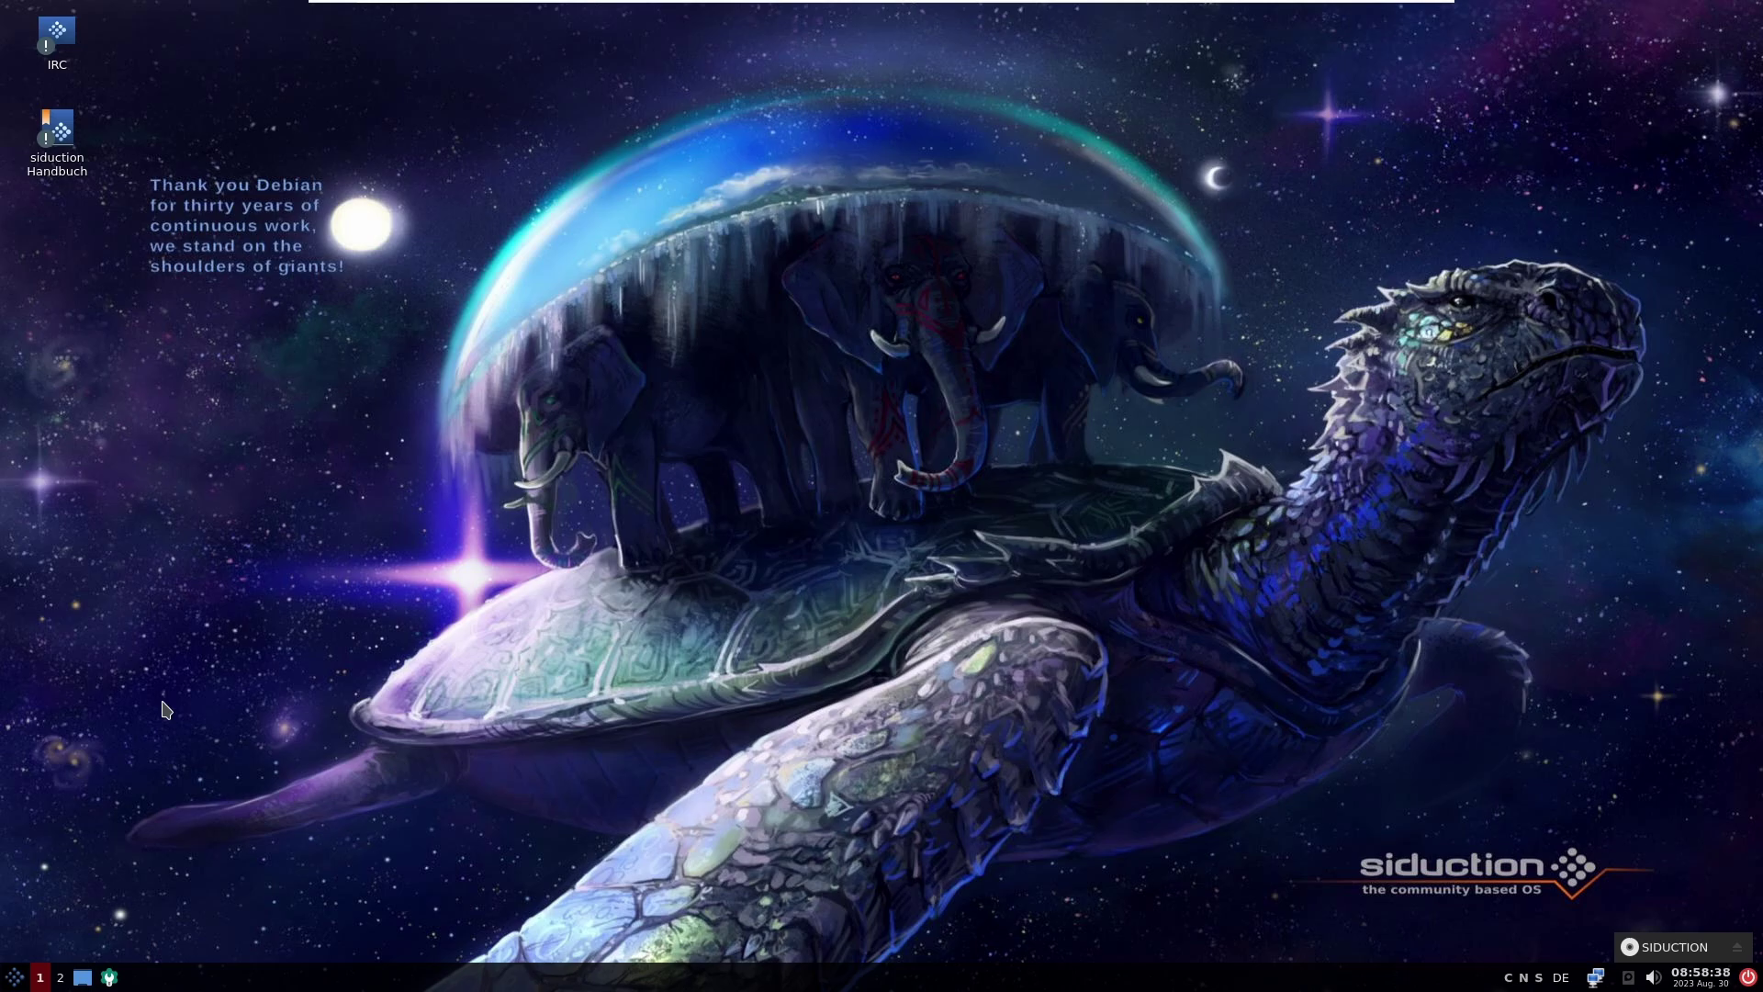
# Step: Open and close Konfigurationszentrum twice from the taskbar
pyautogui.click(110, 977)
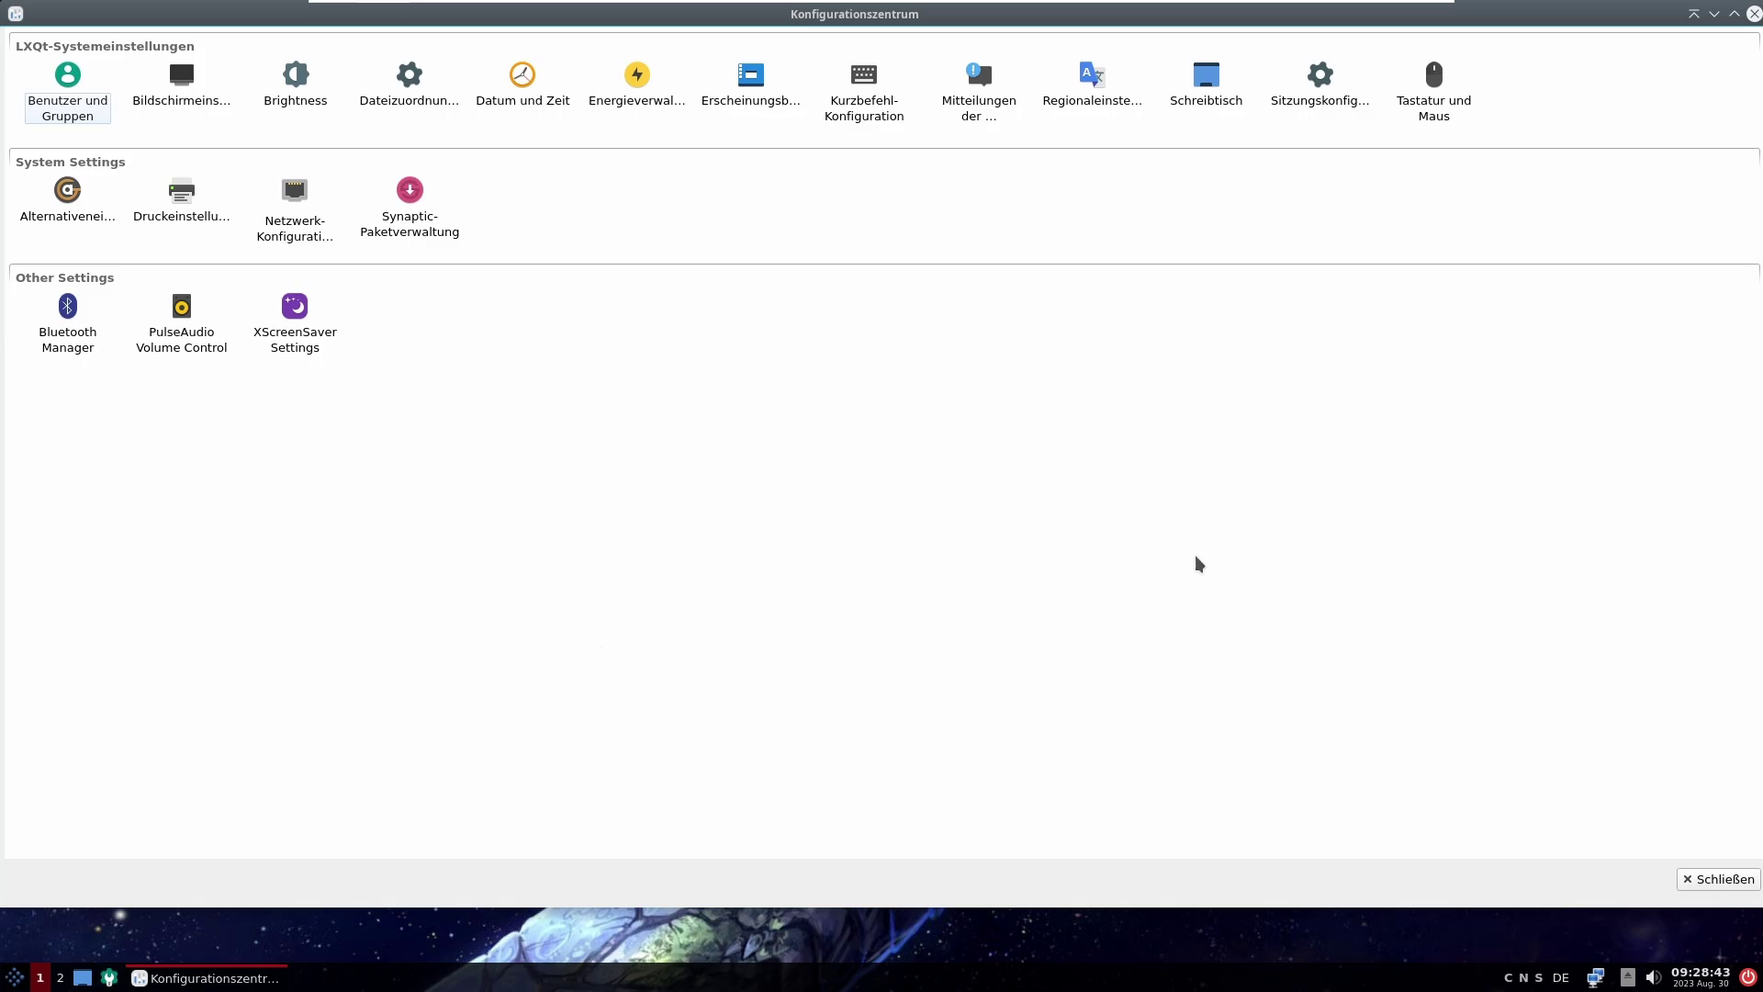
pyautogui.click(1706, 881)
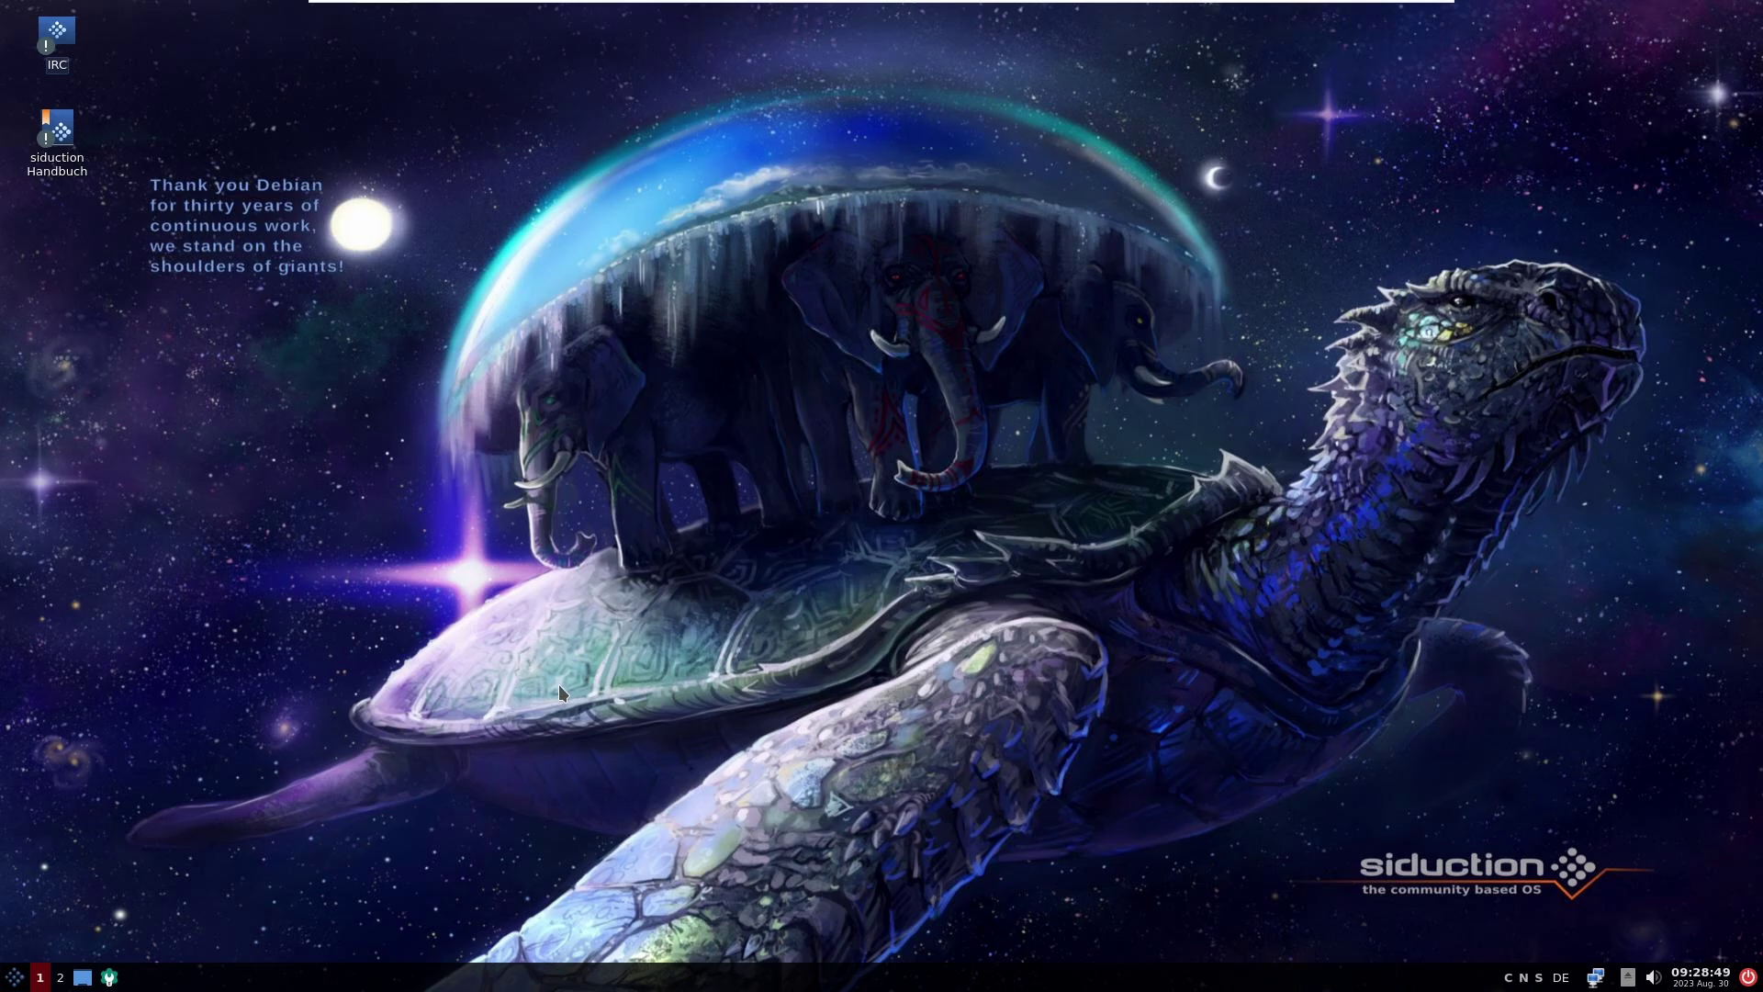
pyautogui.click(109, 977)
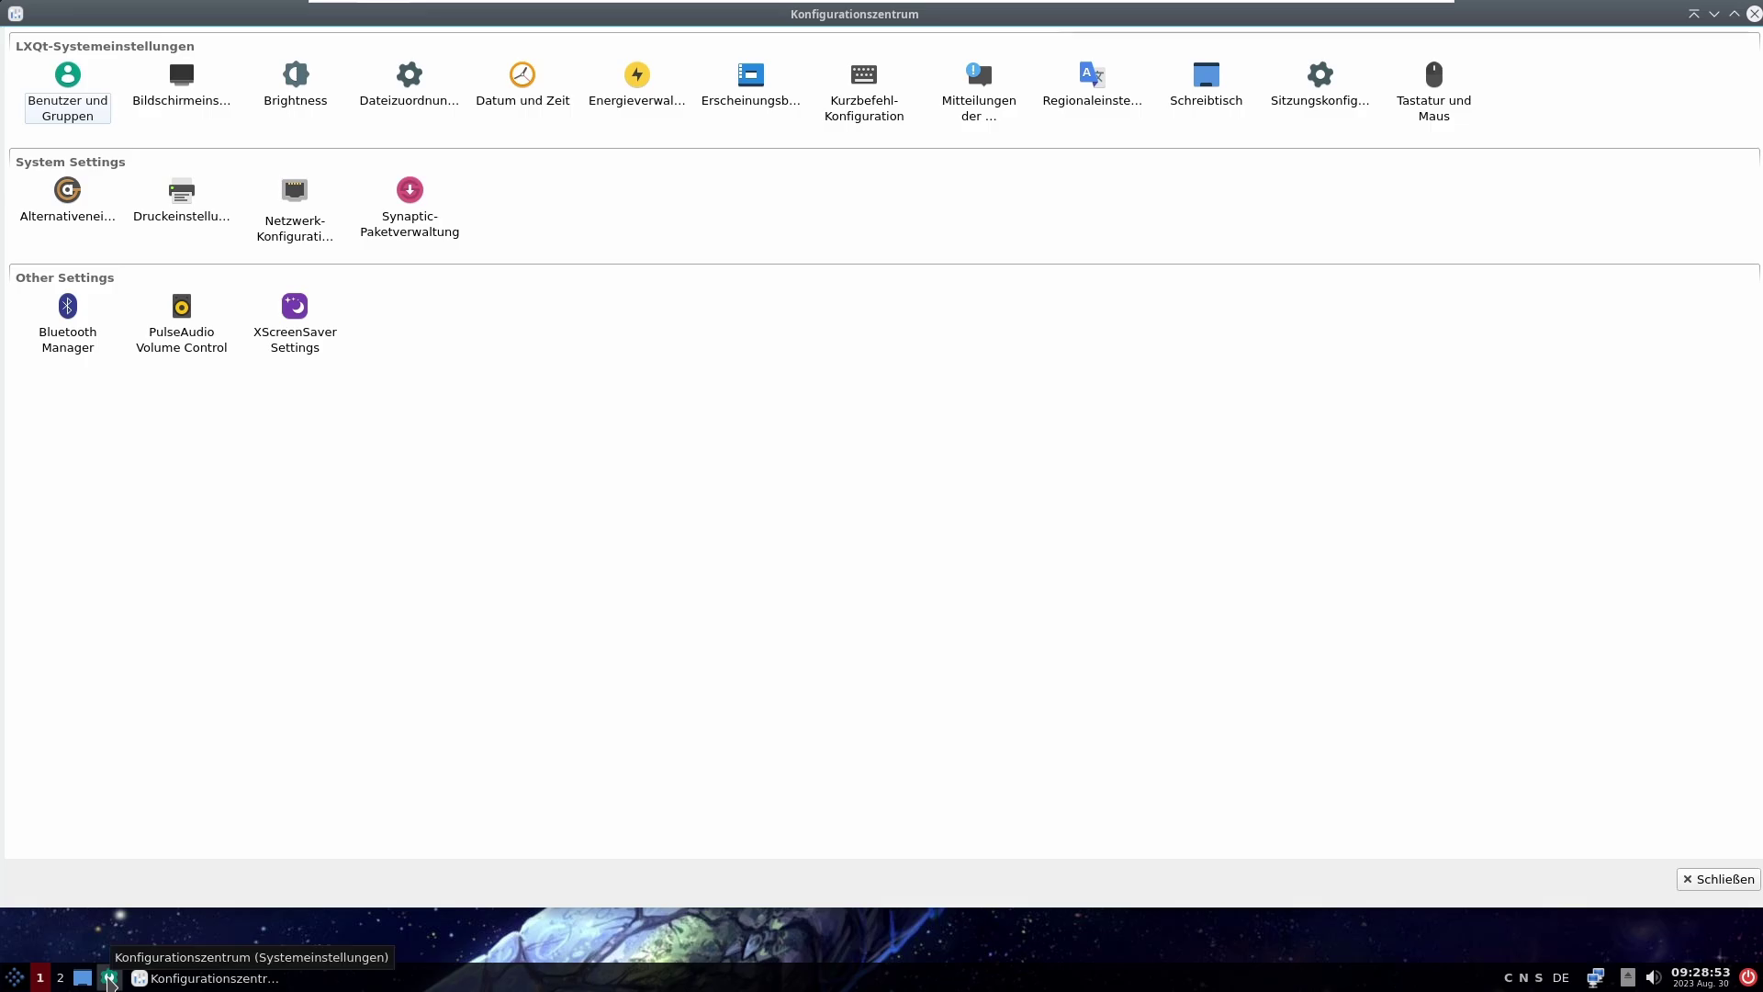
pyautogui.click(1694, 880)
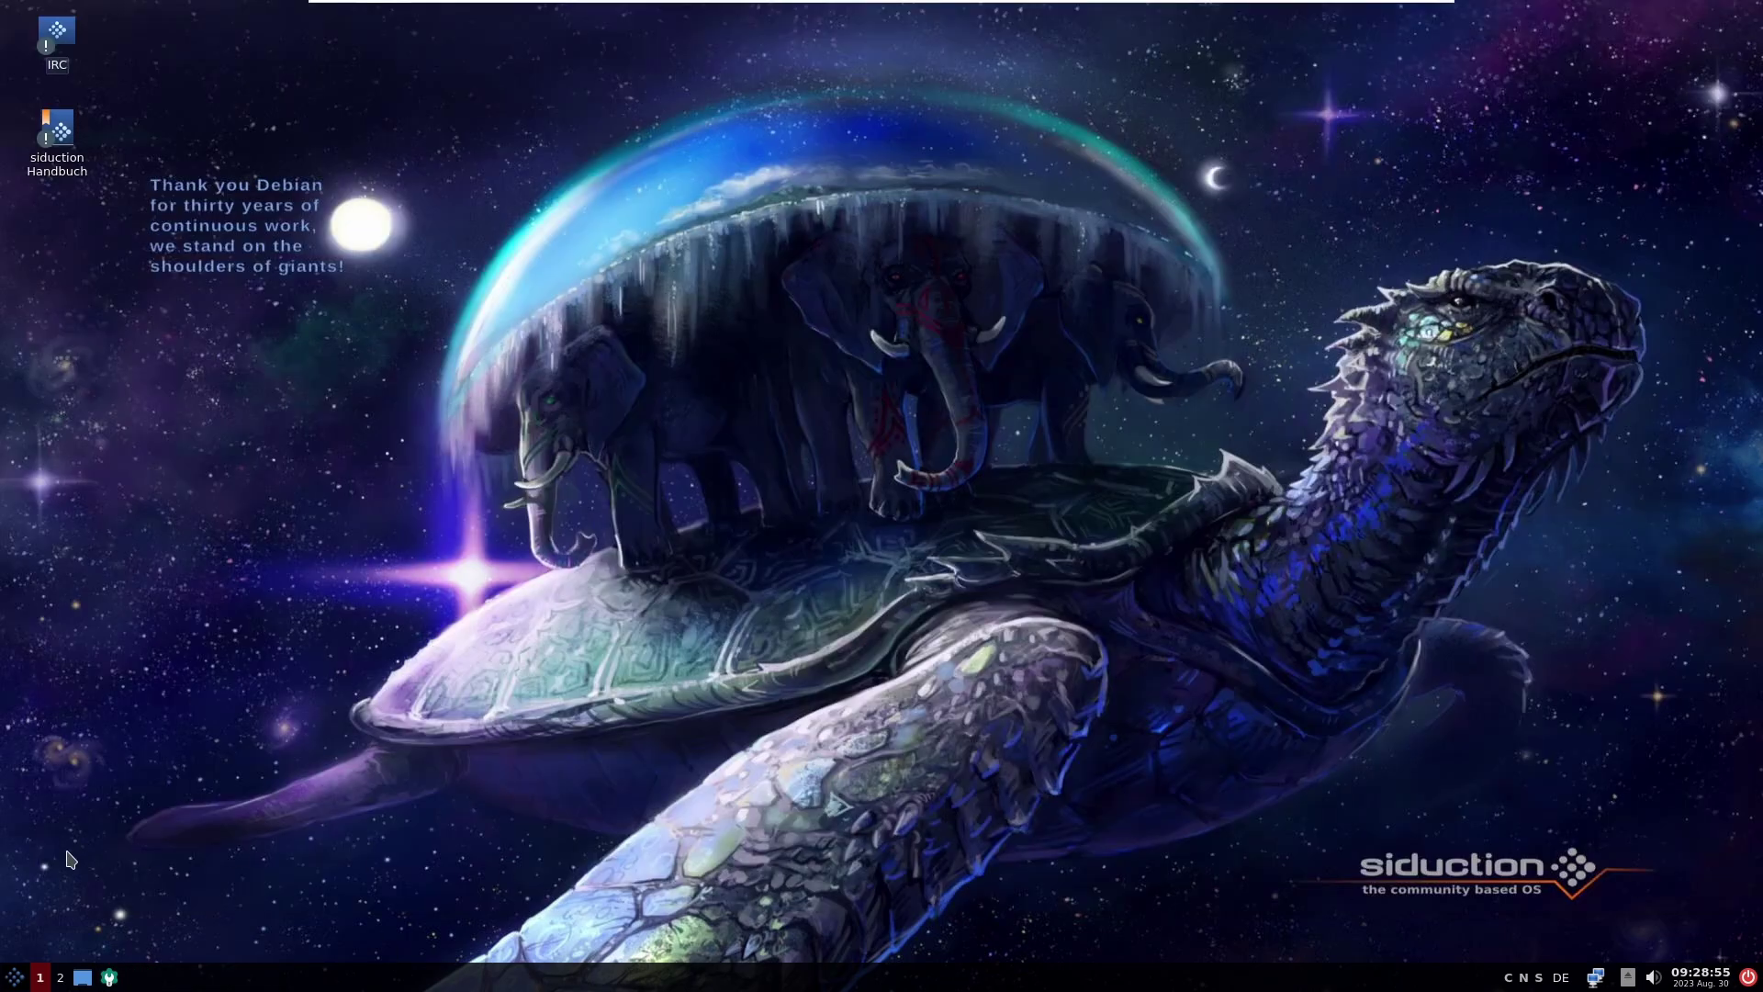
# Step: Open Benutzer und Gruppen via Menu > Einstellungen > LXQt-Systemeinstellungen
pyautogui.click(15, 977)
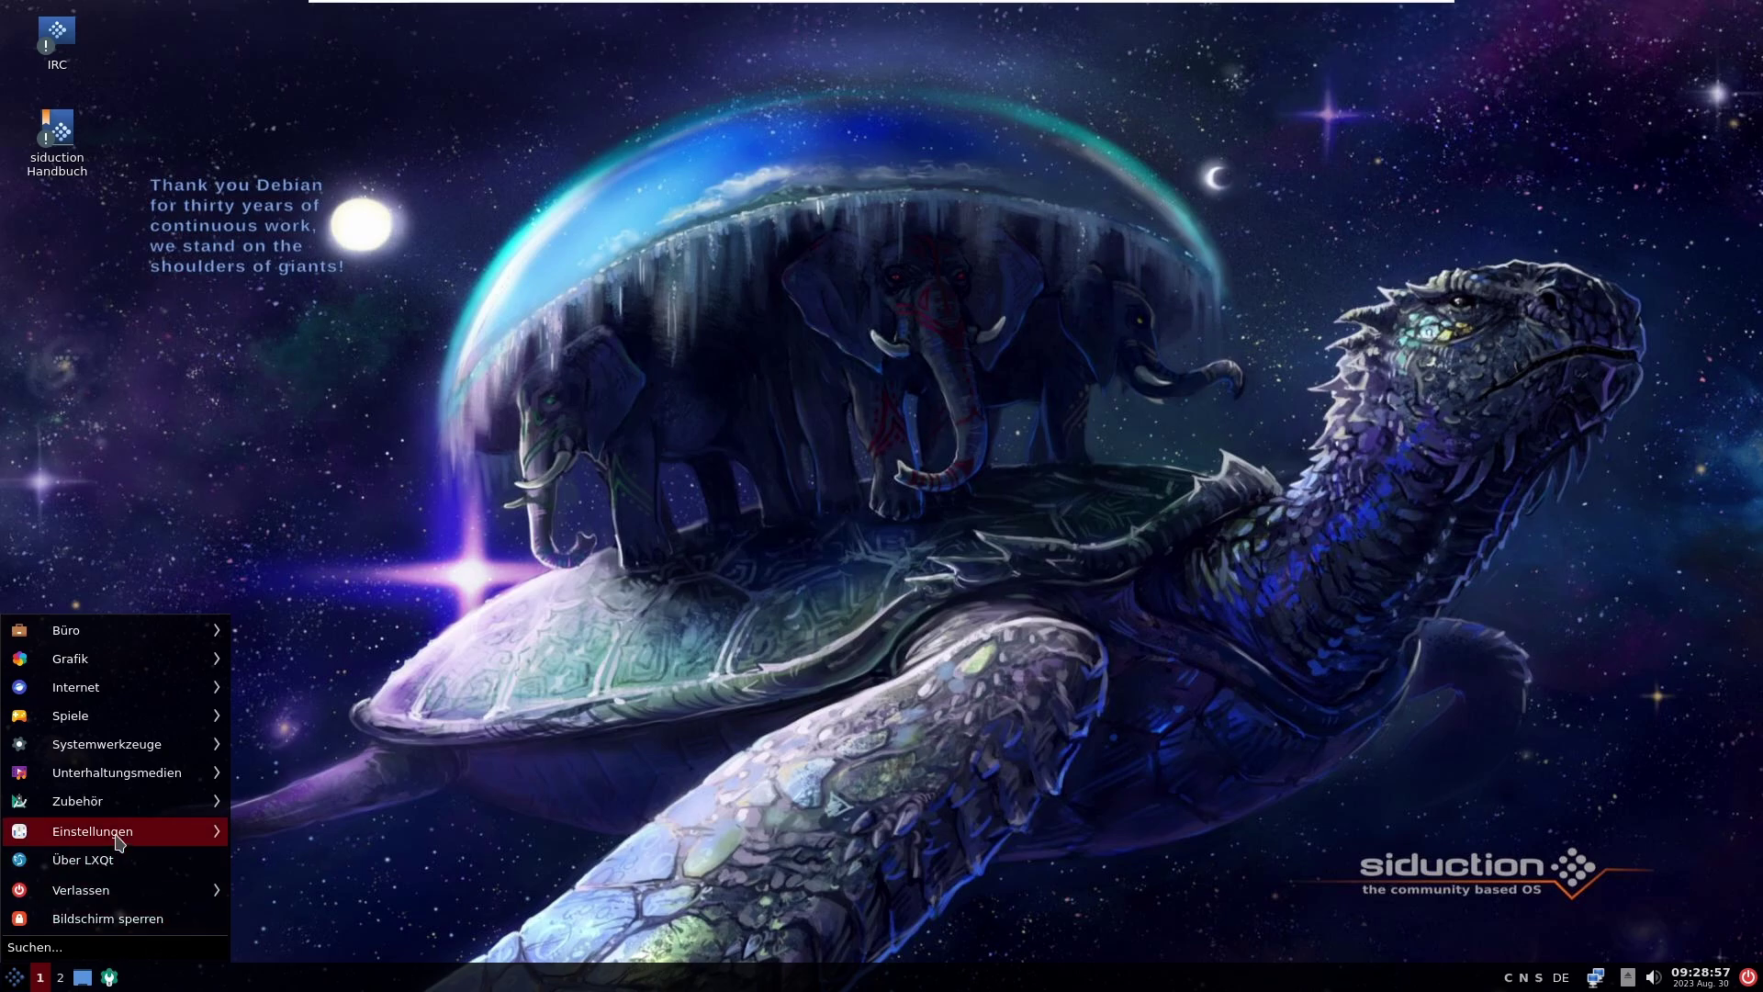
pyautogui.moveTo(120, 842)
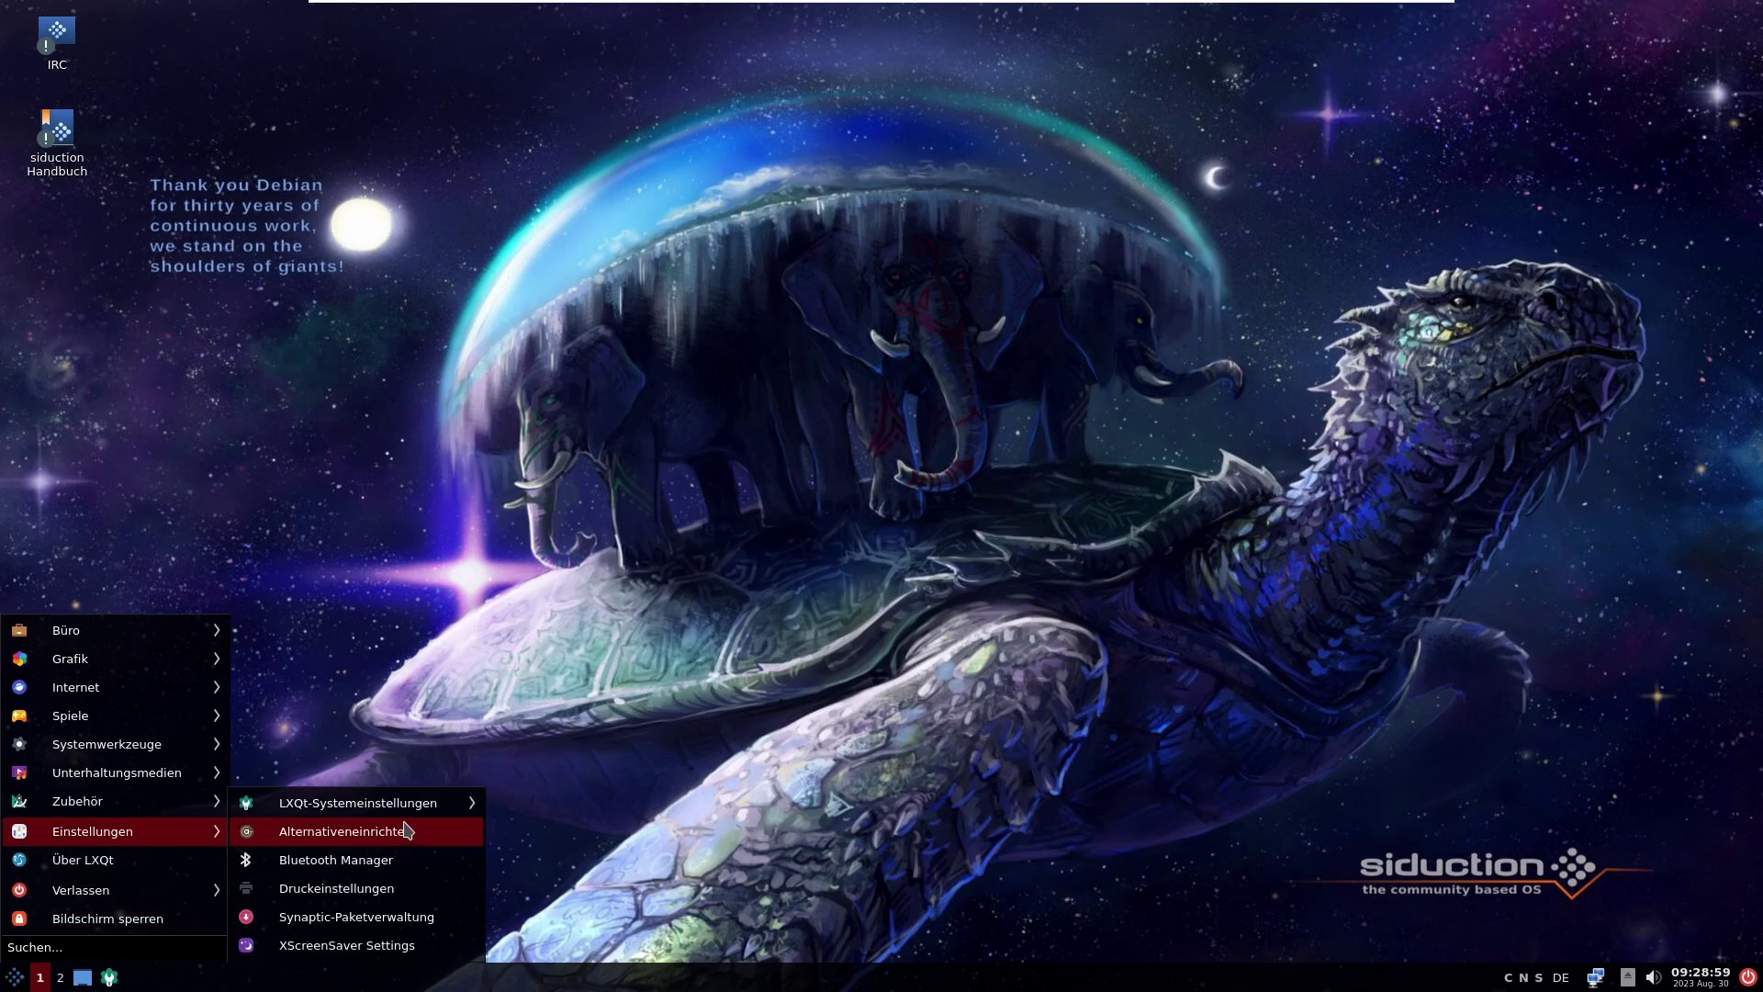
pyautogui.moveTo(420, 813)
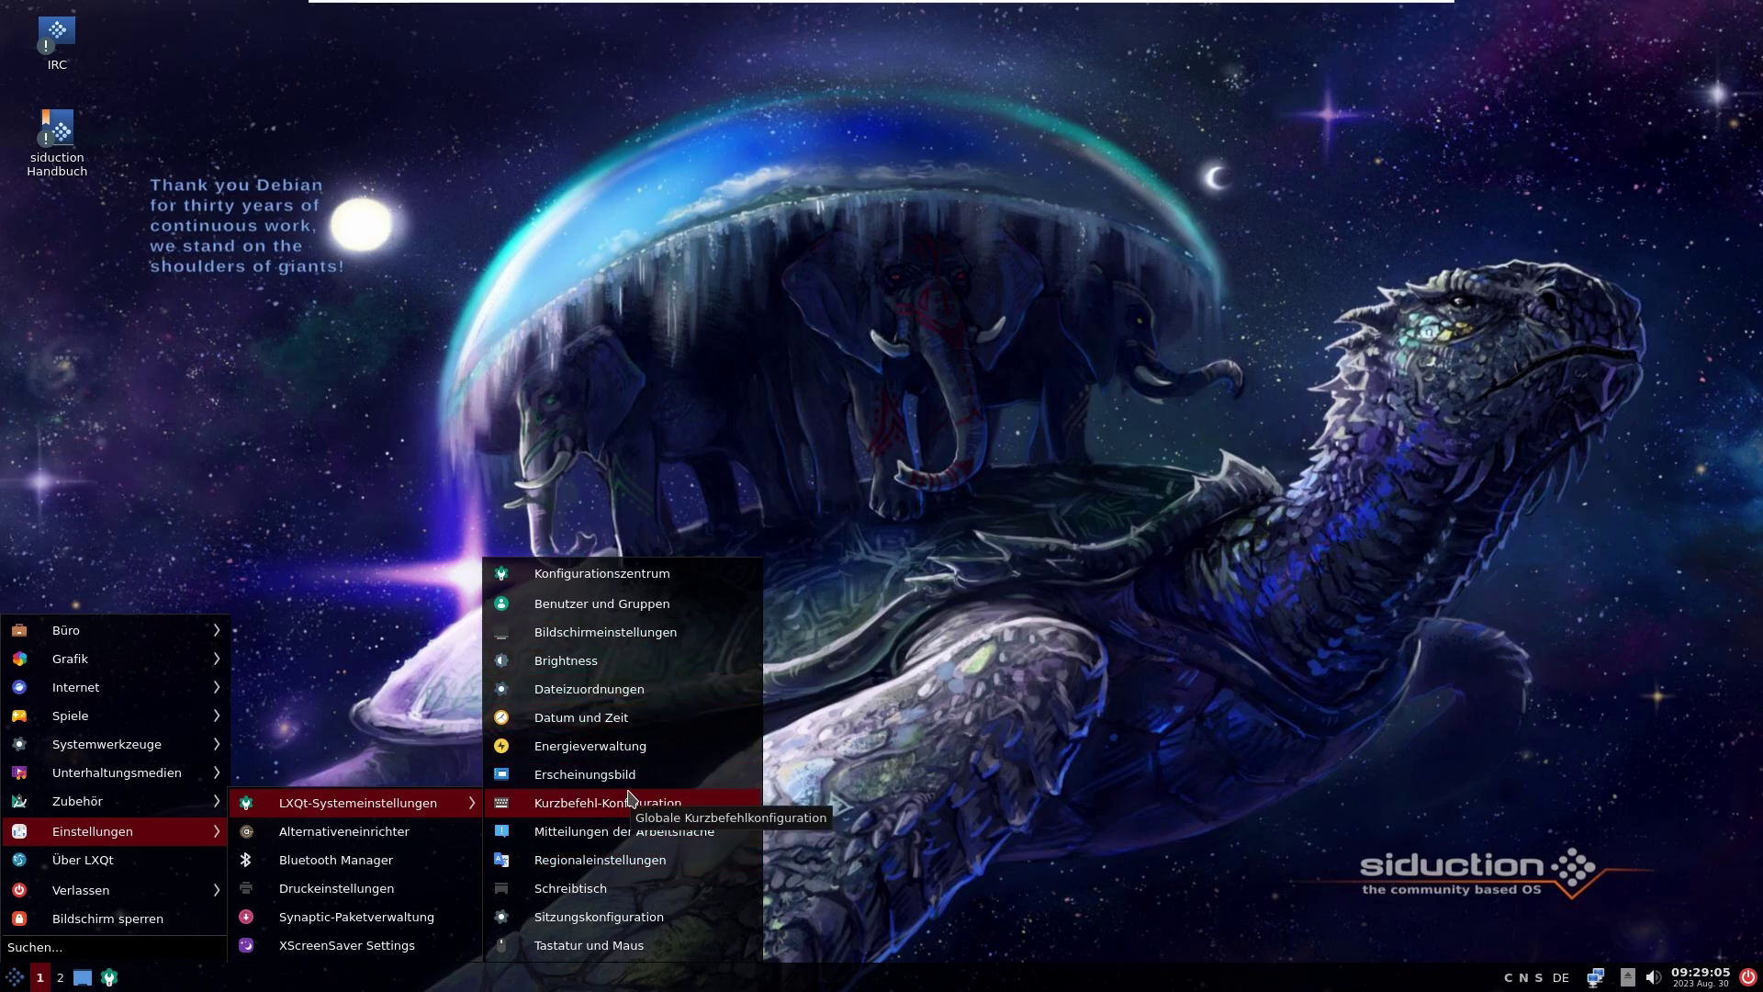
pyautogui.click(666, 605)
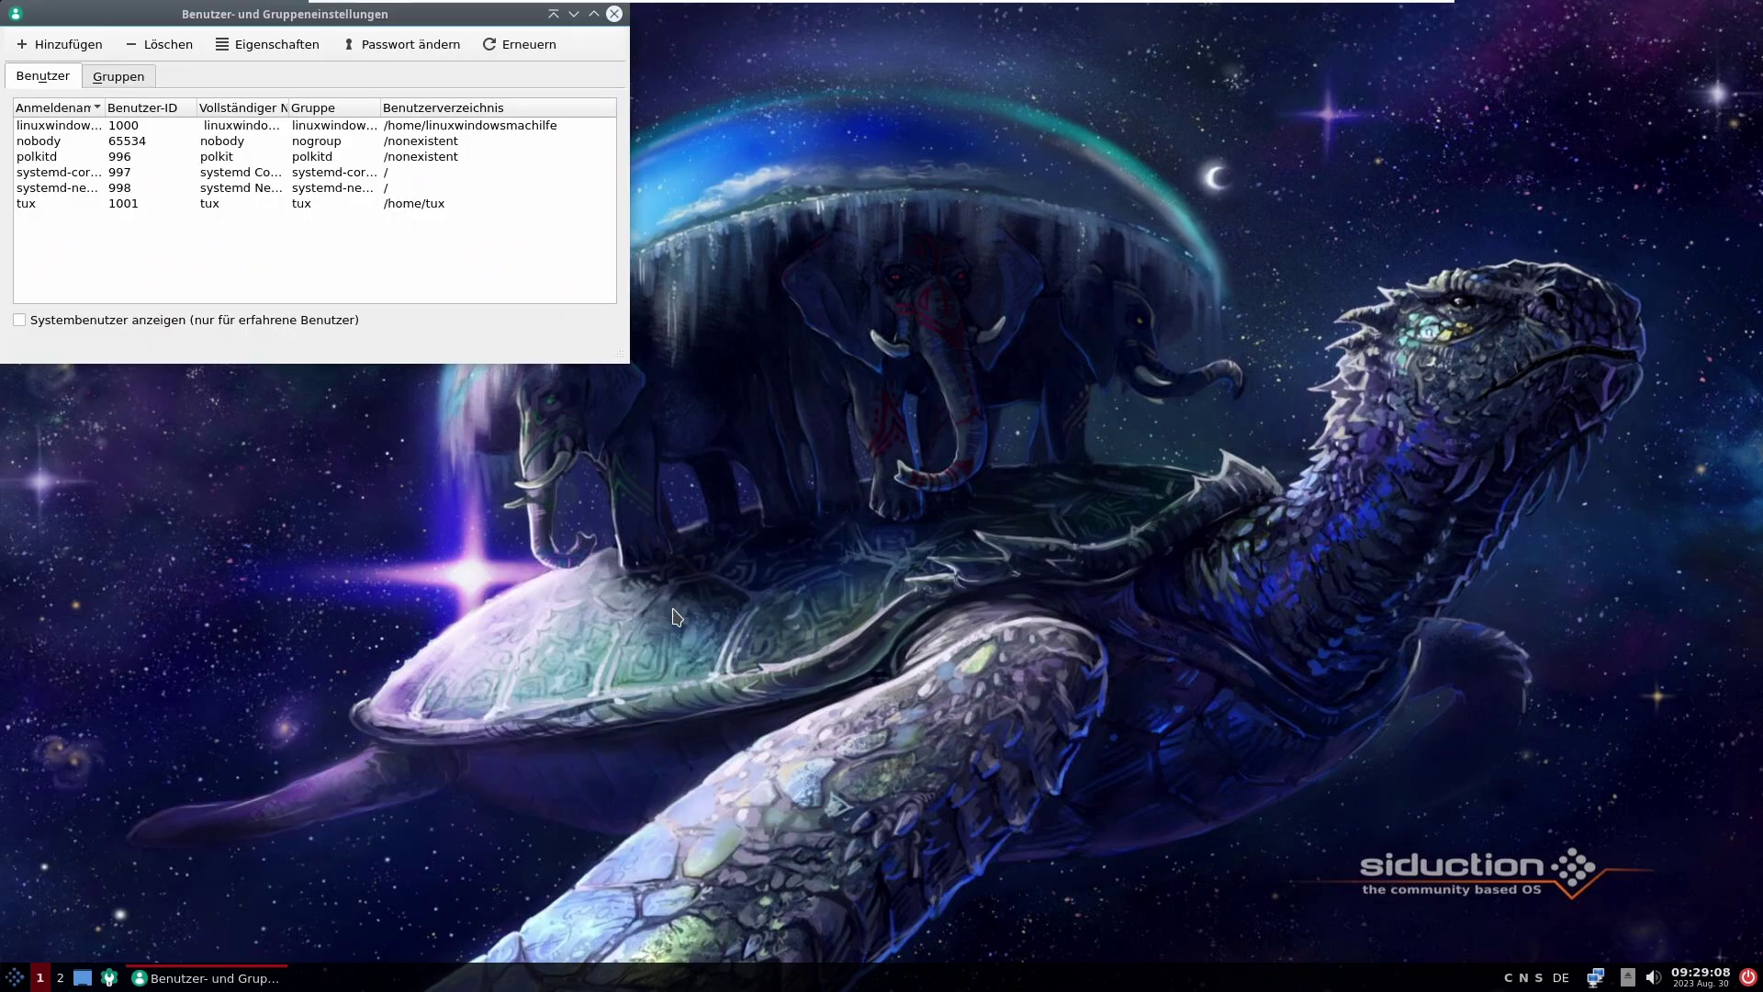
# Step: Open Konfigurationszentrum from the application menu and close it again
pyautogui.click(15, 977)
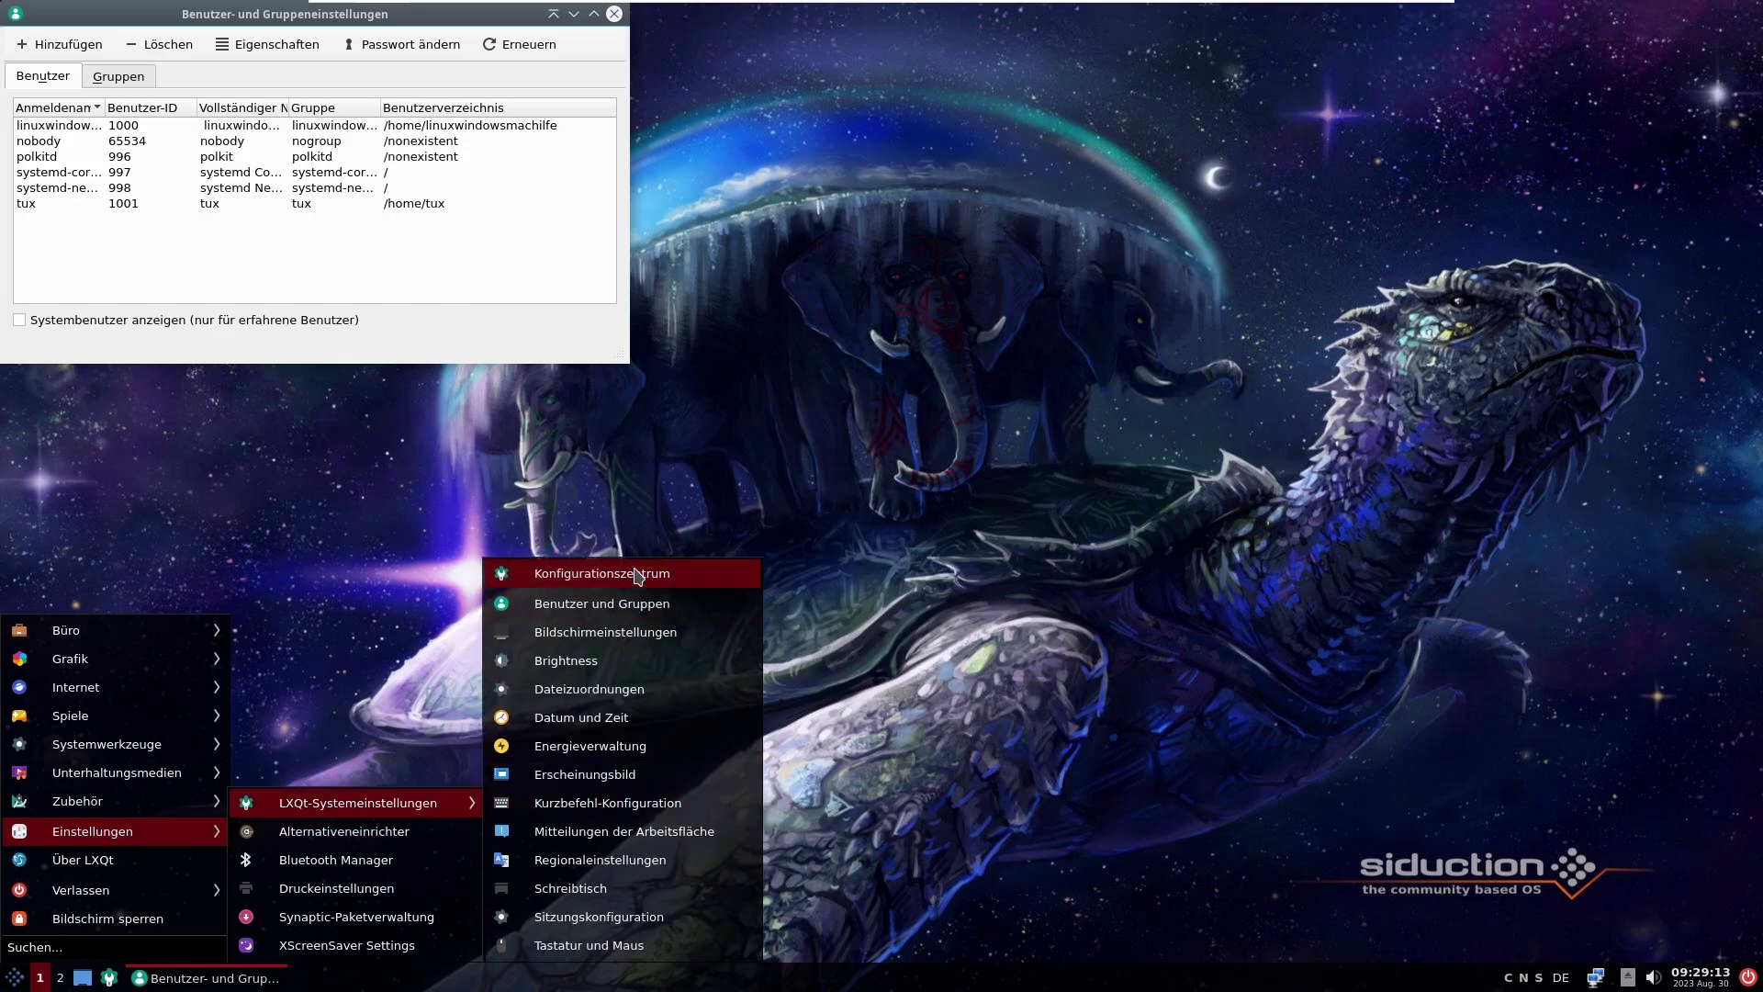
pyautogui.click(635, 573)
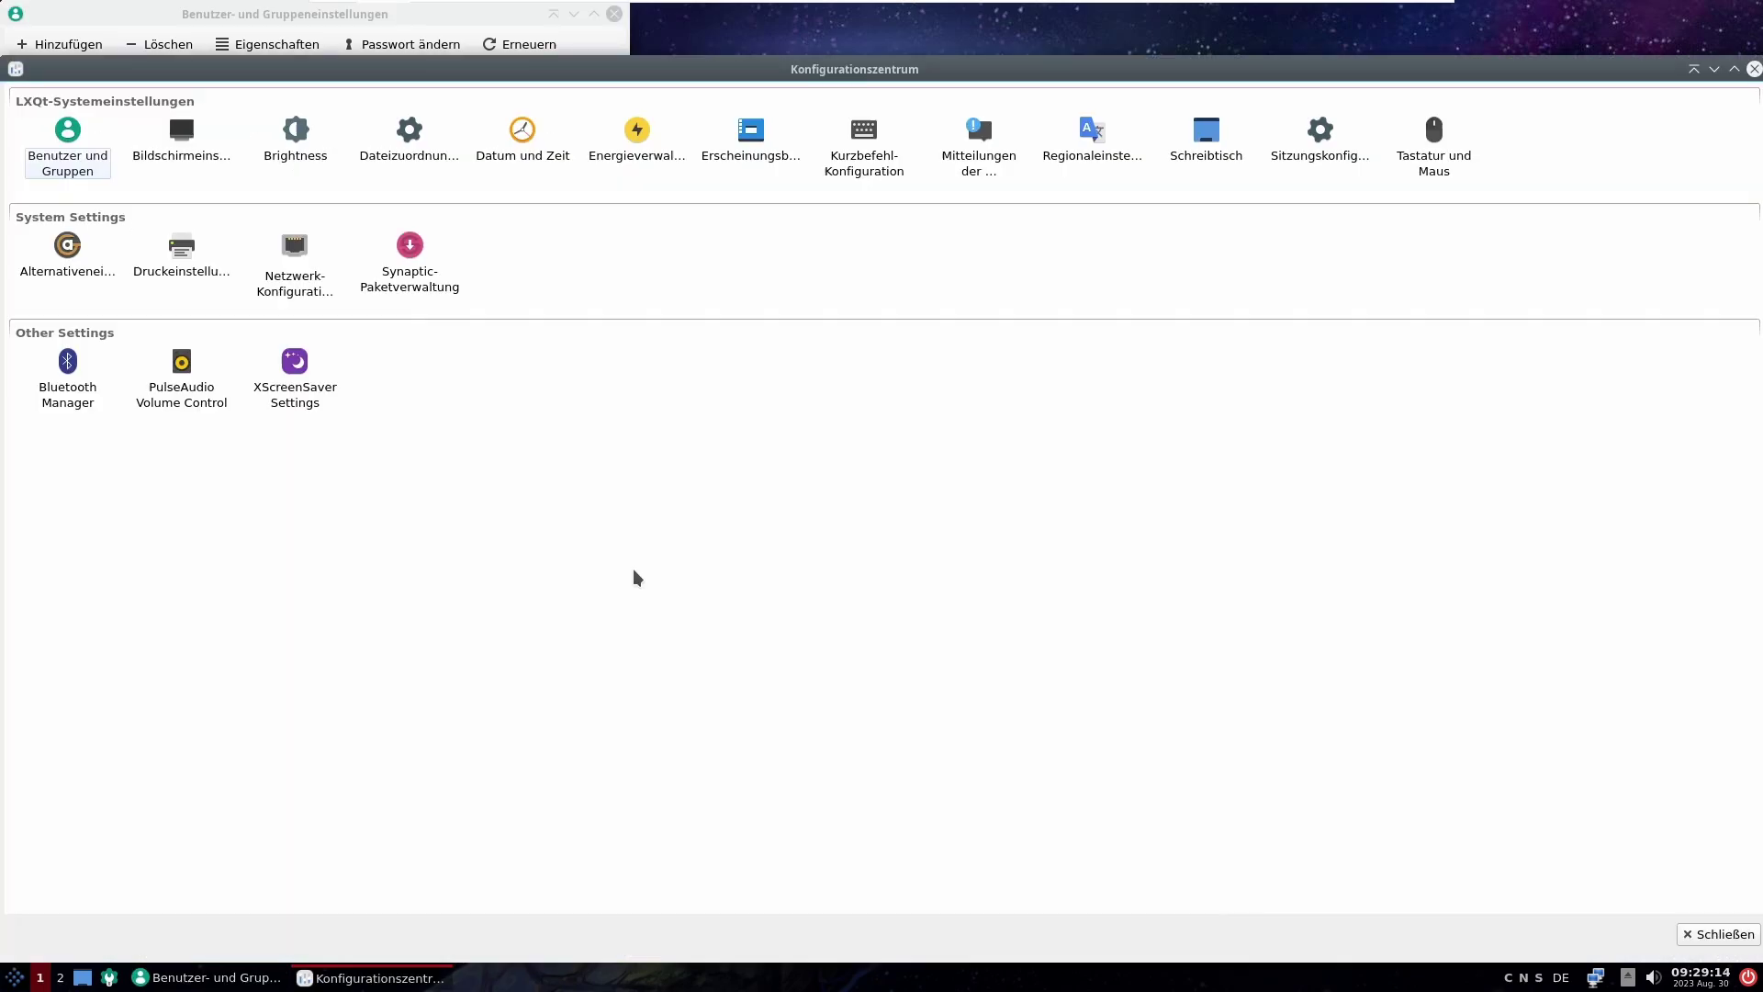
pyautogui.click(1706, 934)
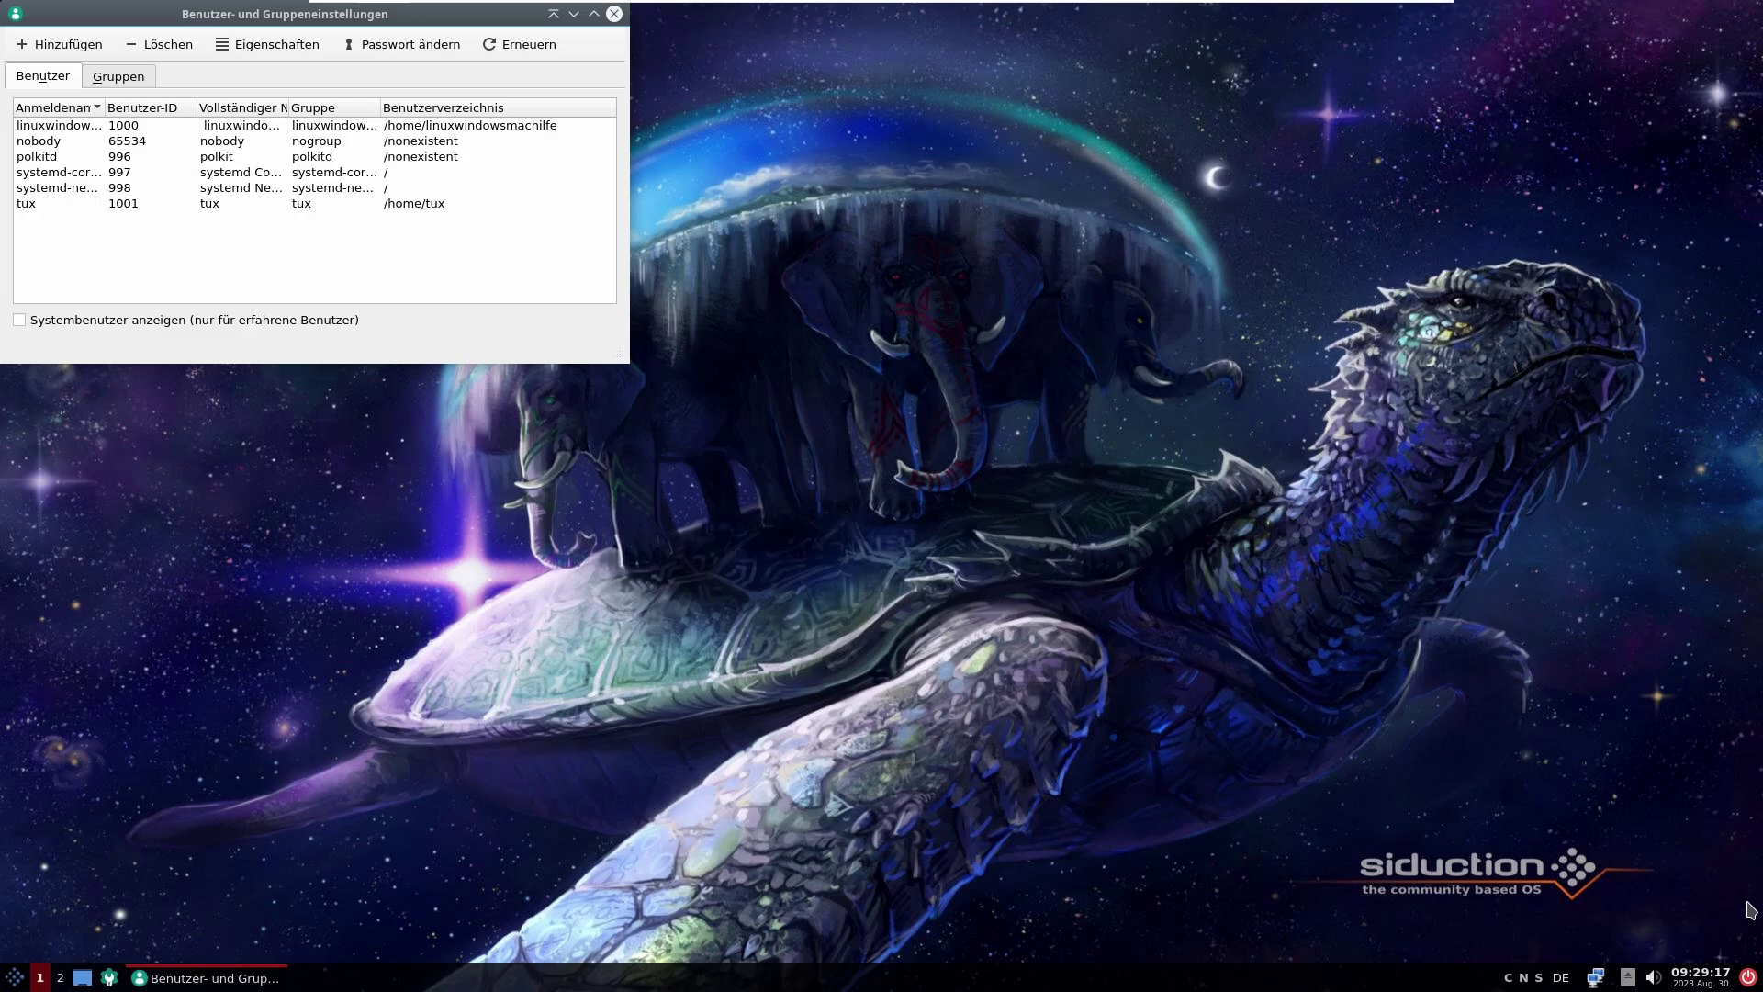
# Step: Delete the test user account tux, authorizing with the root password
pyautogui.doubleClick(59, 18)
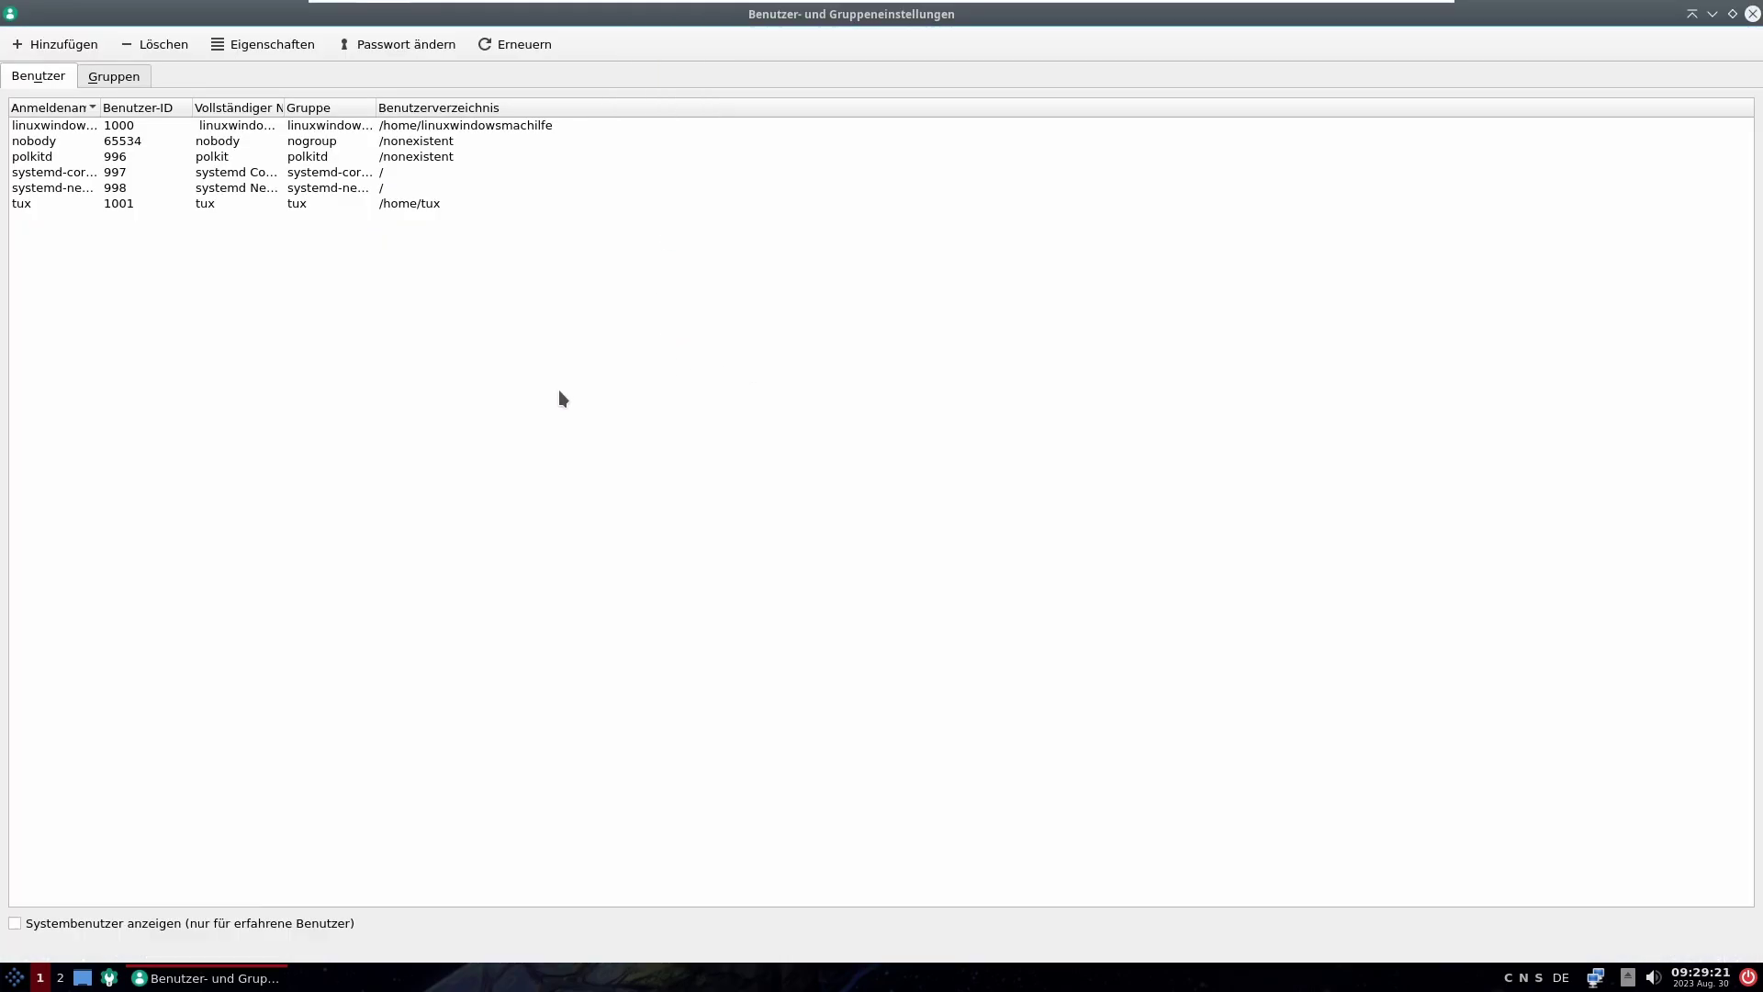
pyautogui.click(29, 203)
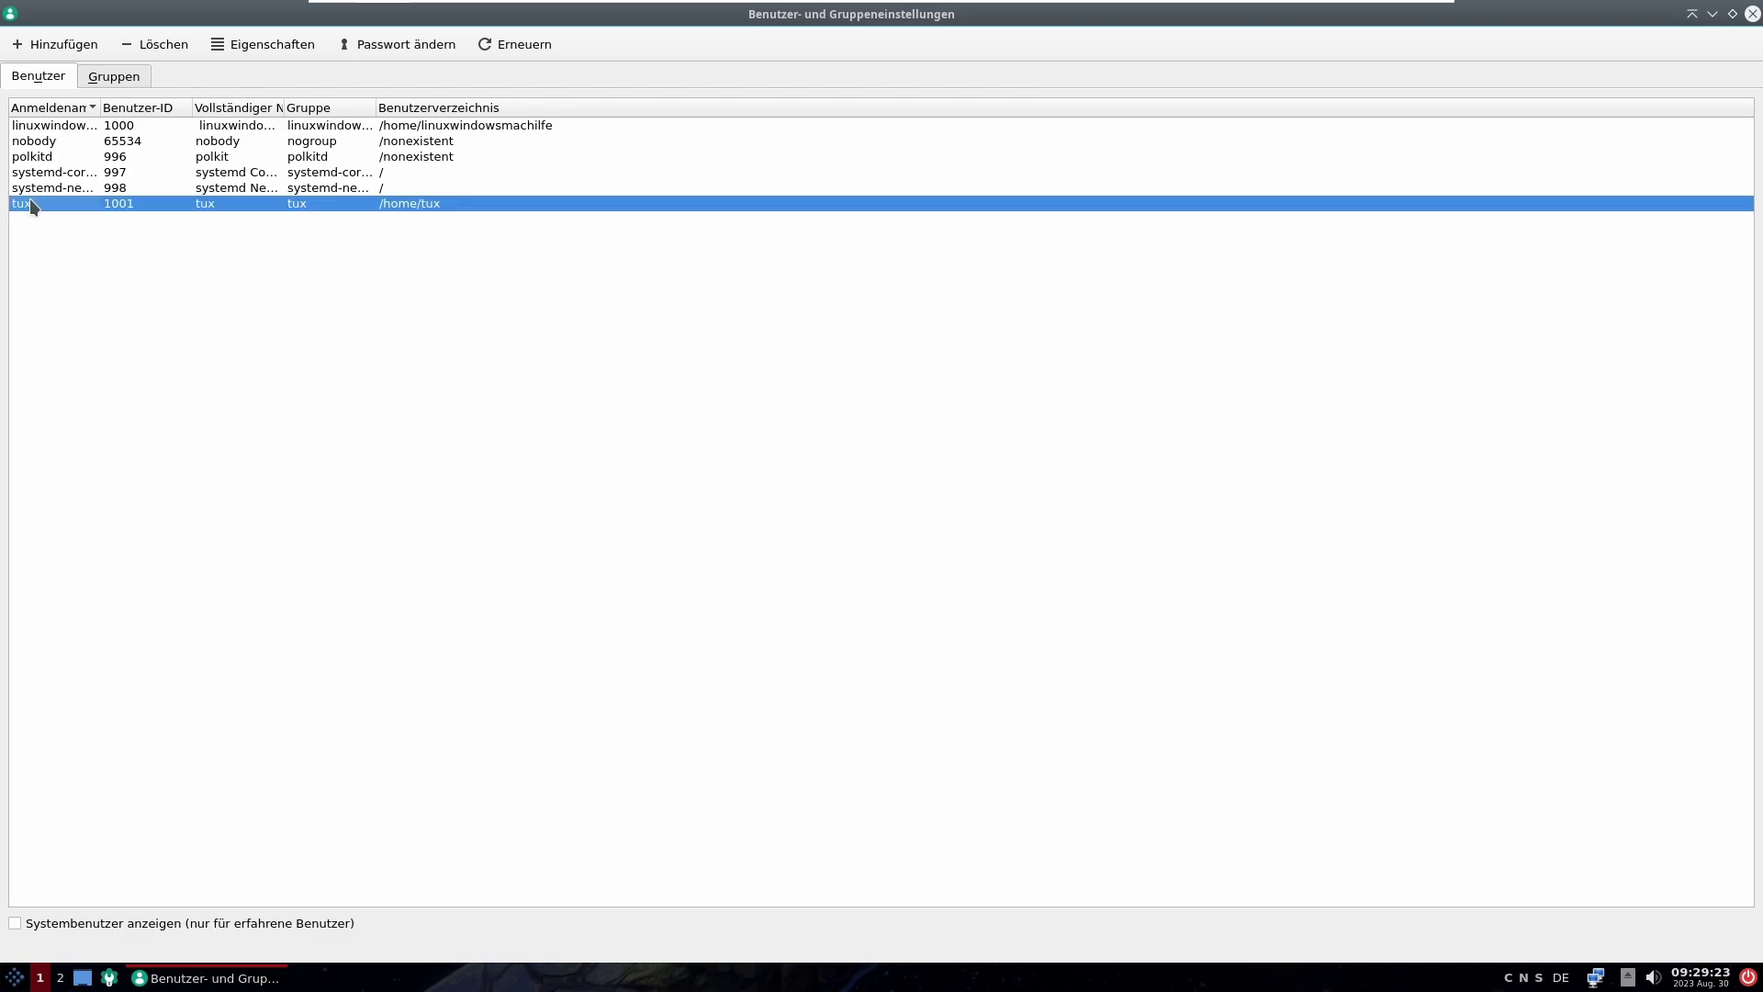
pyautogui.click(156, 46)
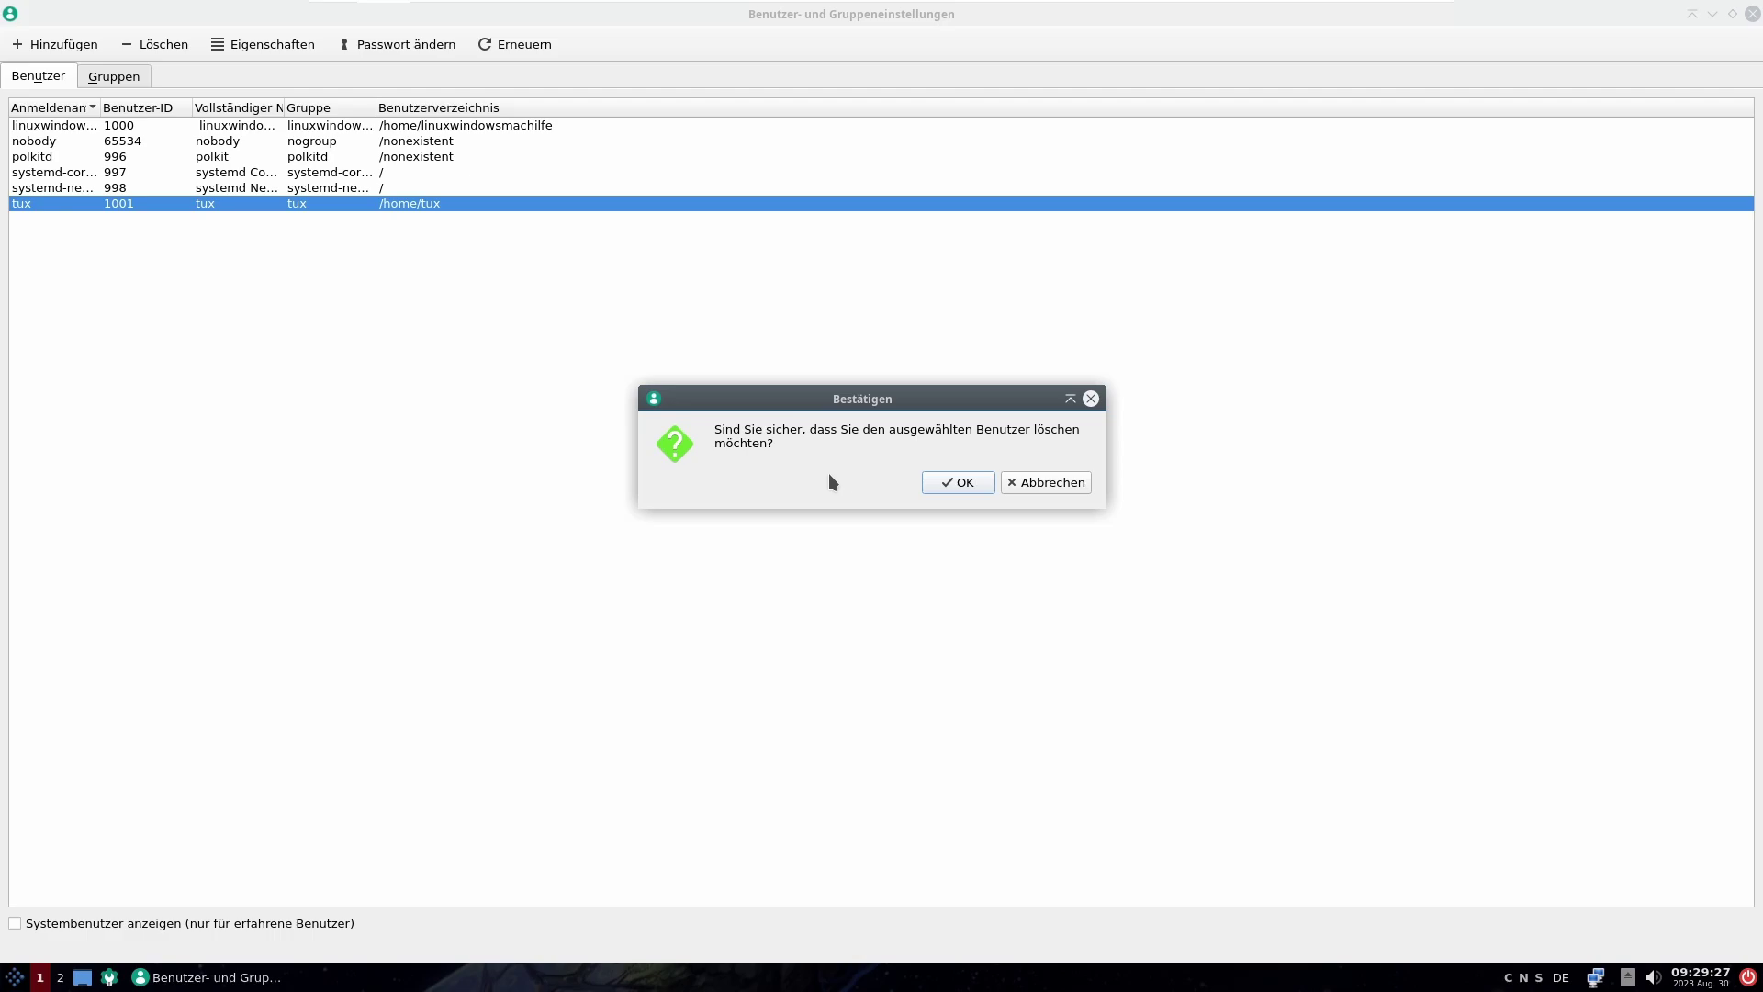
pyautogui.click(971, 487)
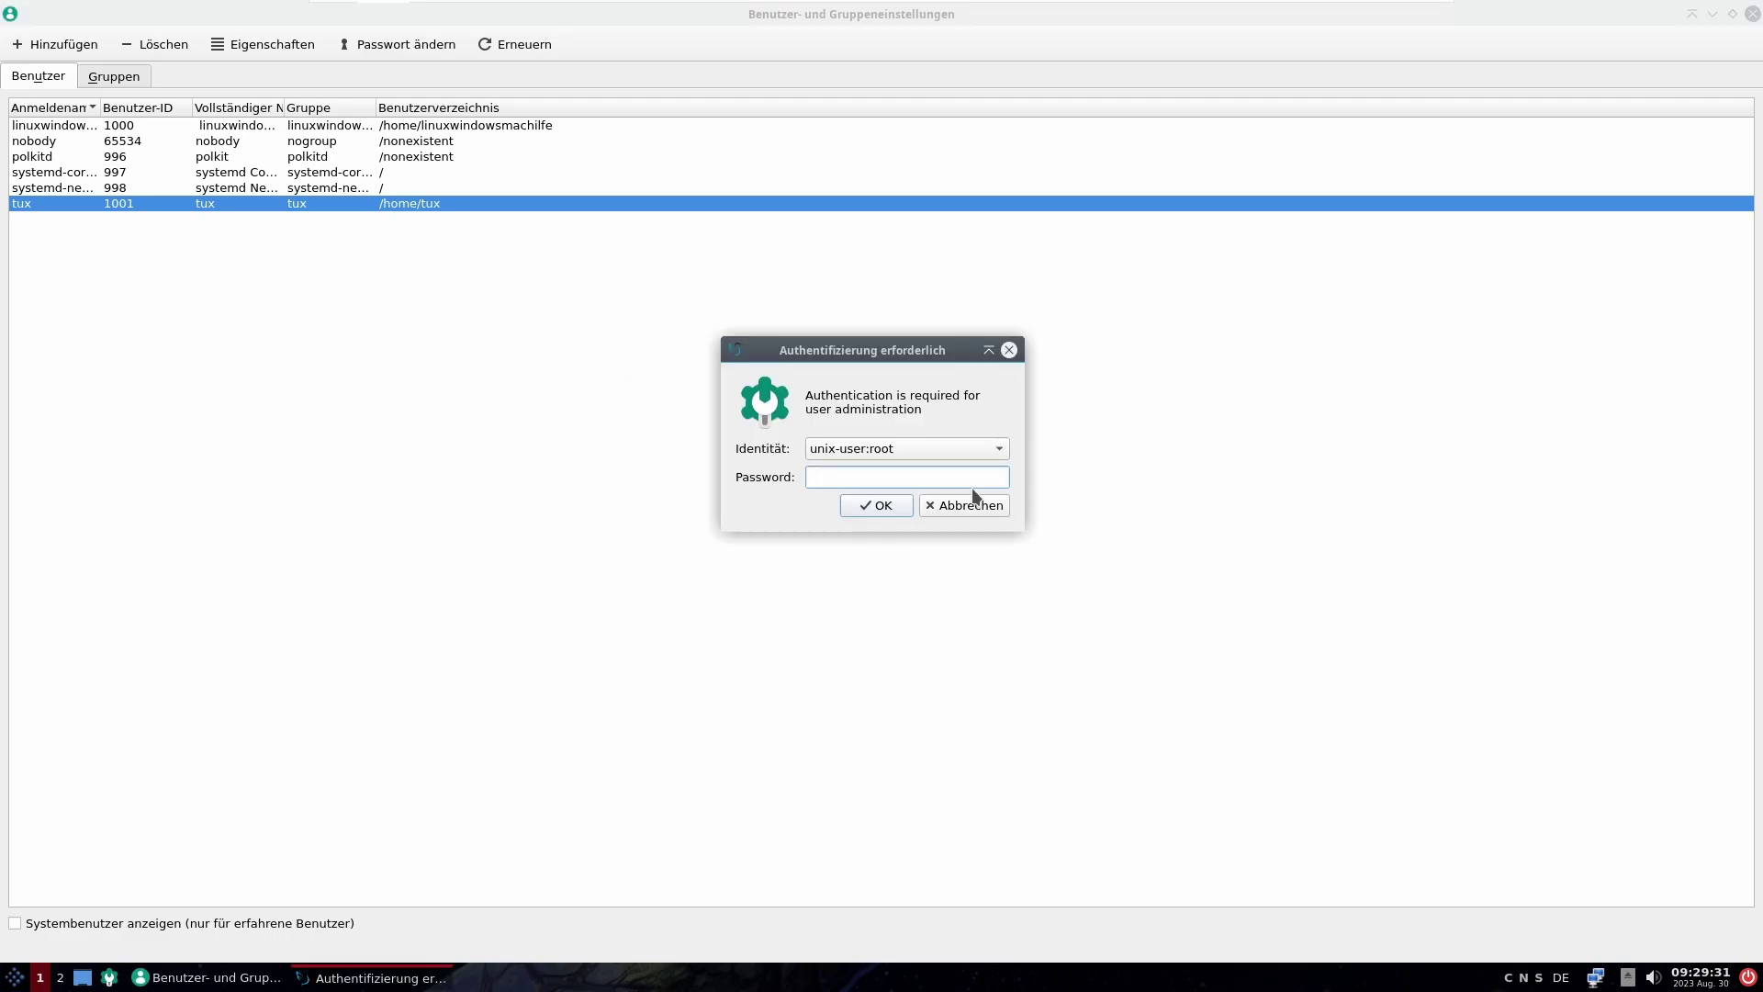
pyautogui.write('●●●●●●')
pyautogui.press('Return')
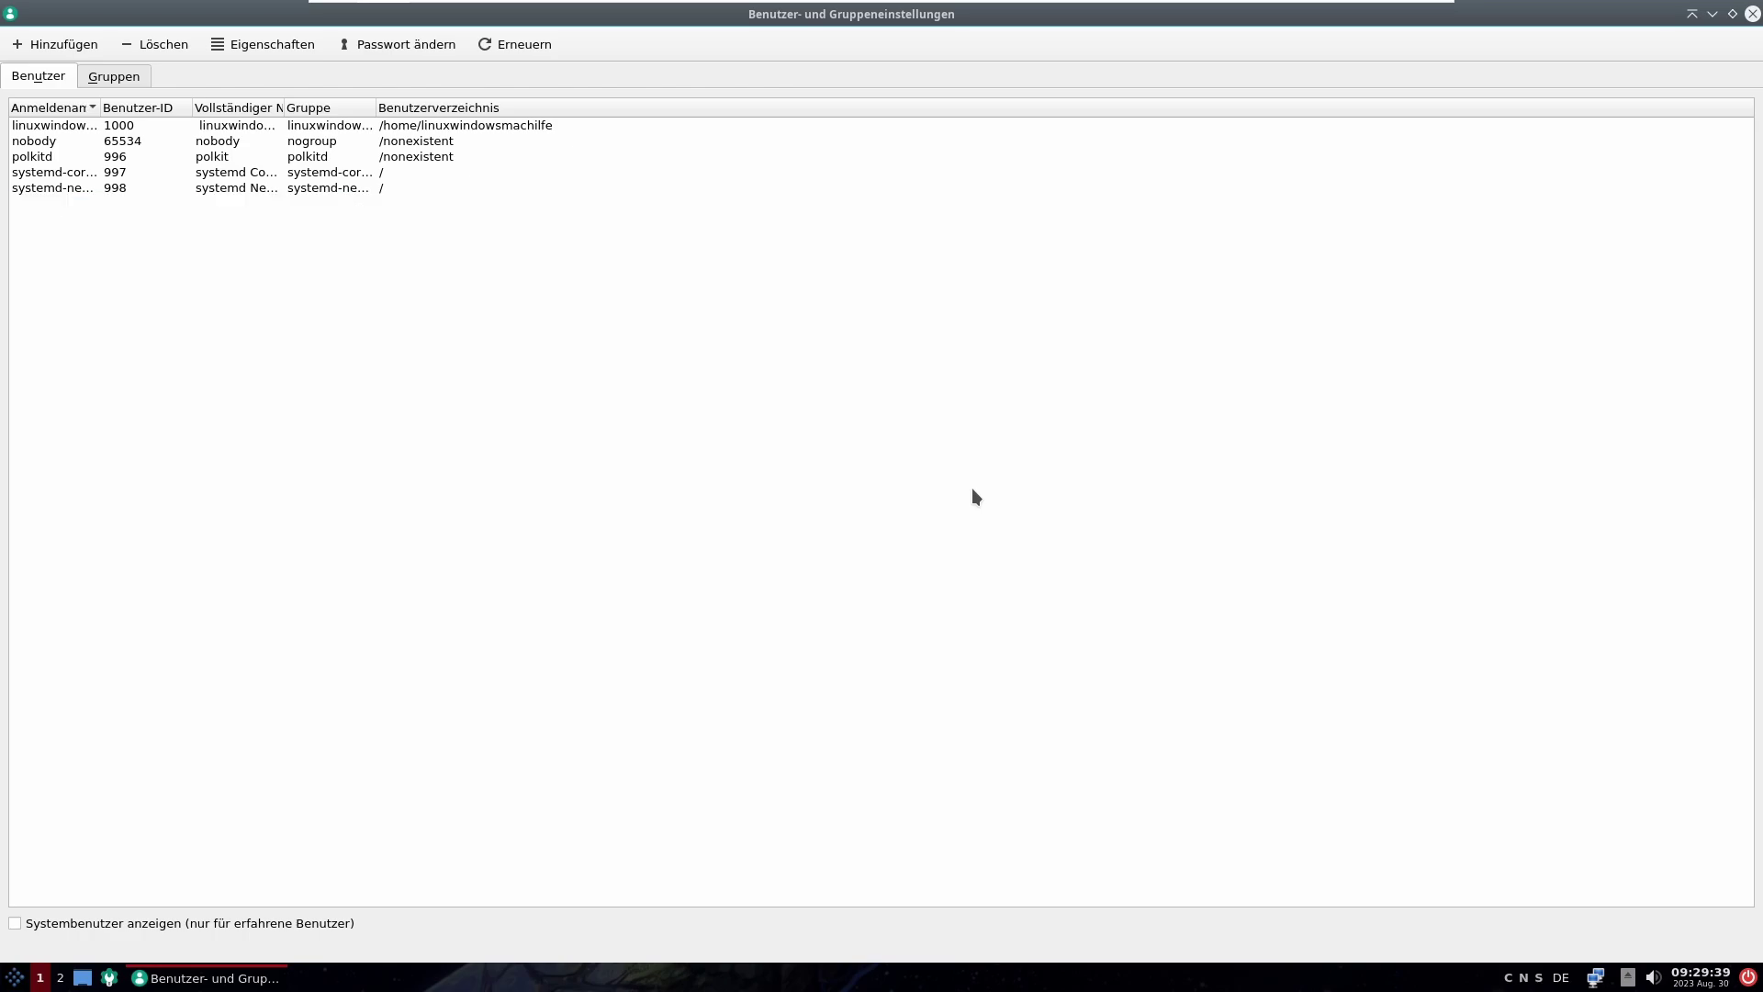
# Step: Review the main user's groups, shell and home folder without changes, then close the tool
pyautogui.click(96, 128)
pyautogui.click(277, 51)
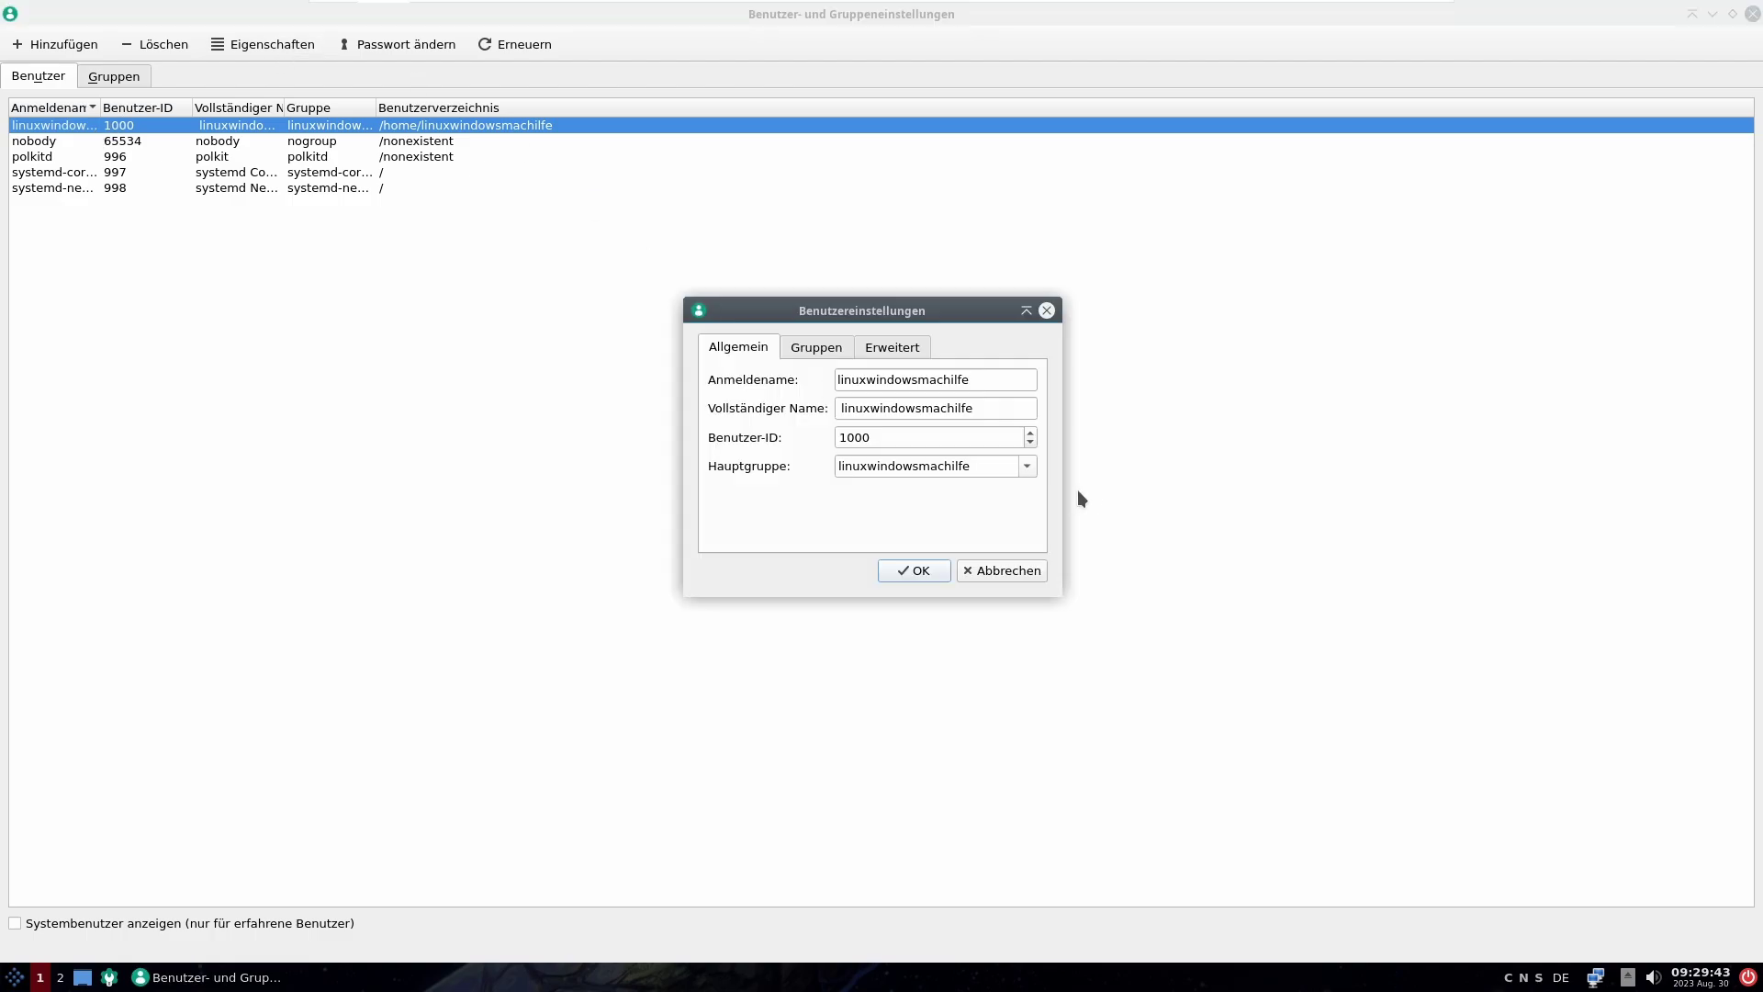
pyautogui.click(833, 350)
pyautogui.click(906, 356)
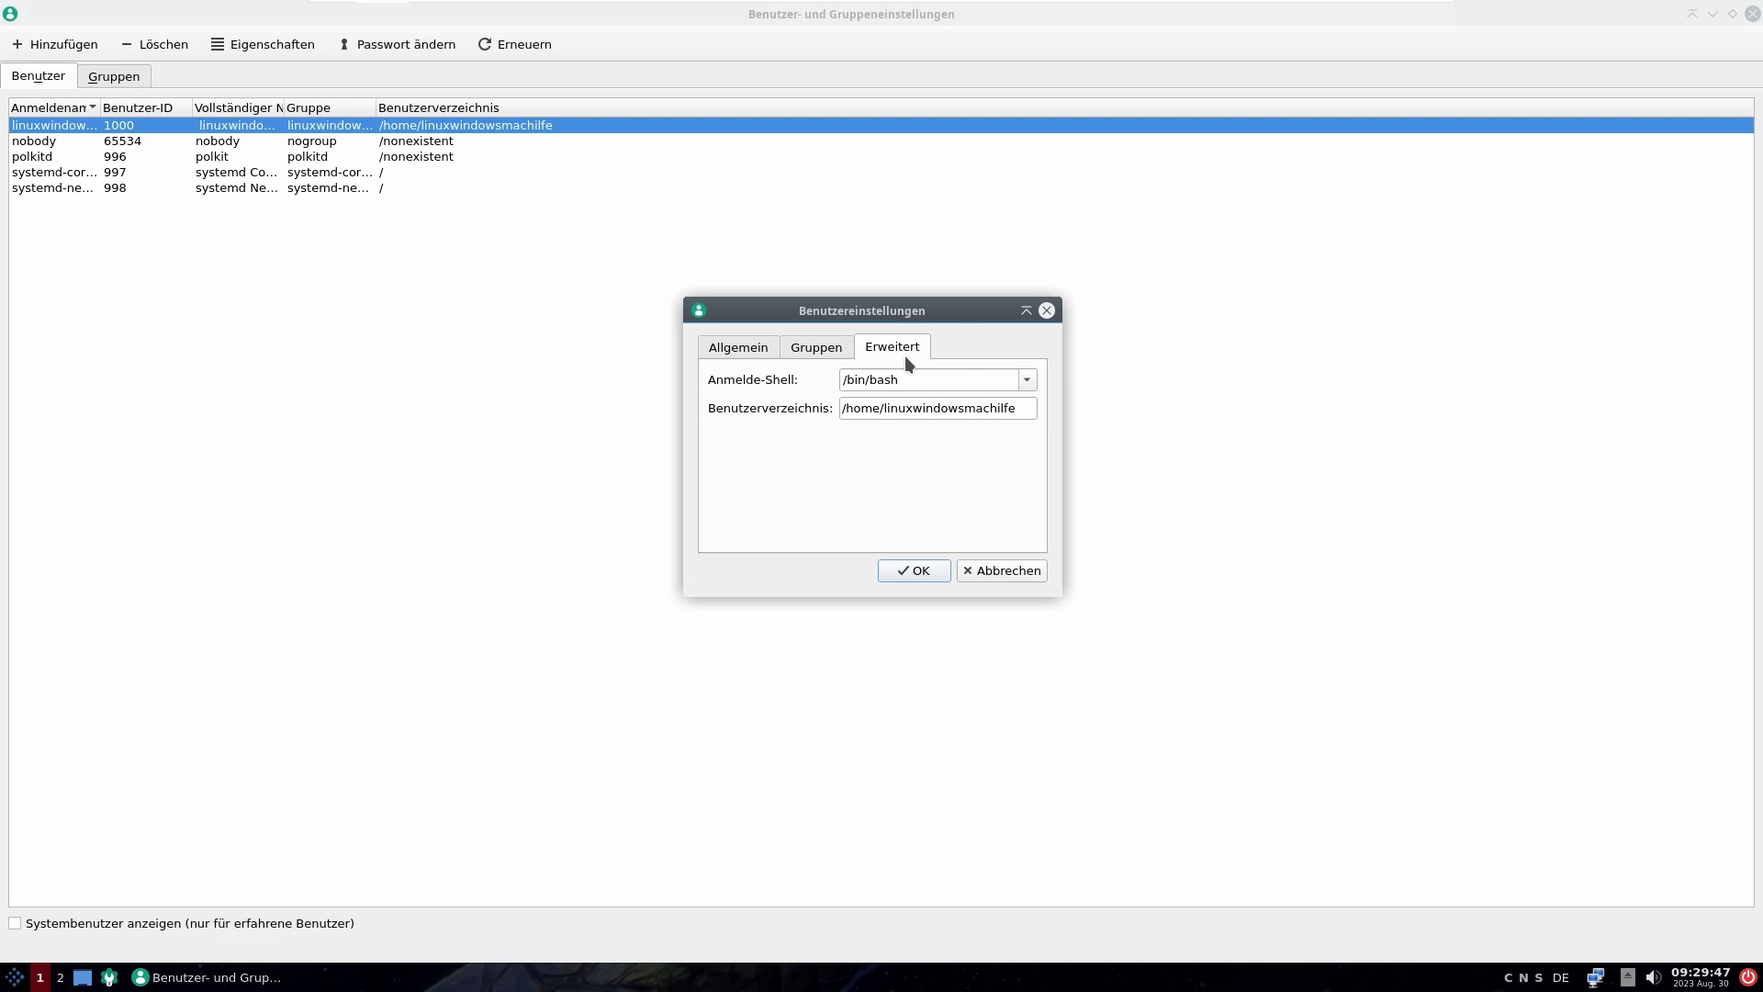
pyautogui.press('Escape')
pyautogui.click(1752, 13)
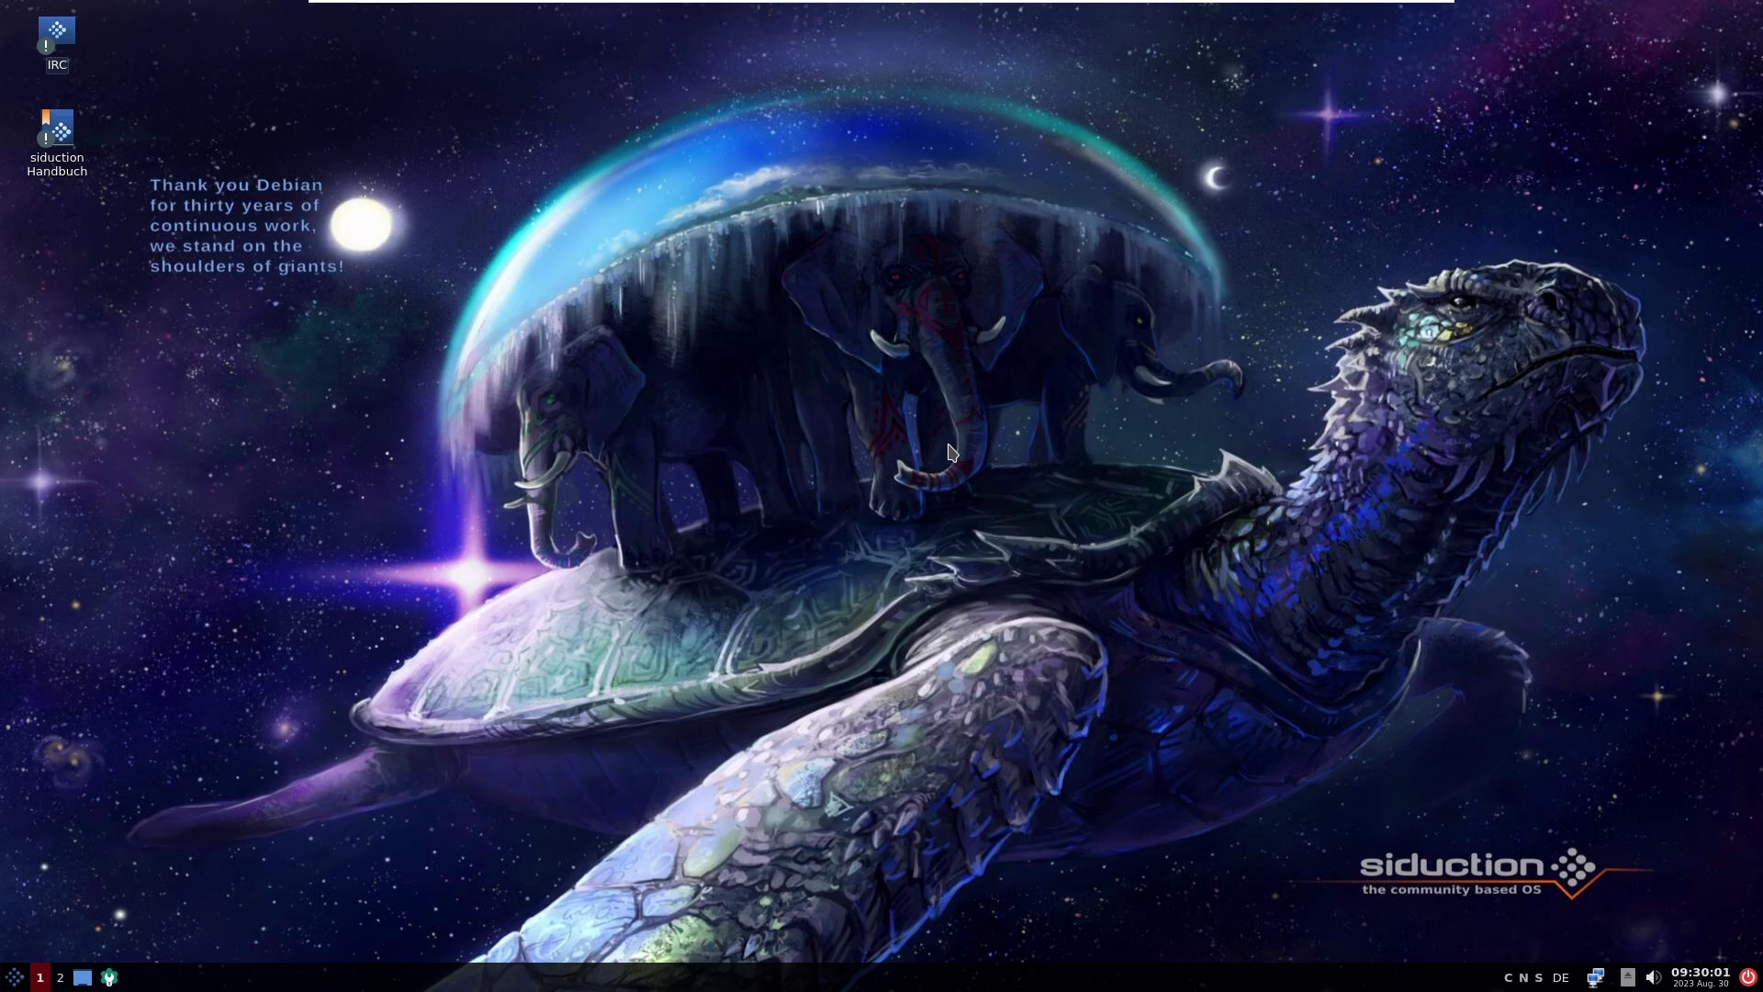
# Step: From Druckeinstellungen, add the discovered network printer HP Officejet Pro 8610 and proceed to driver lookup
pyautogui.click(12, 980)
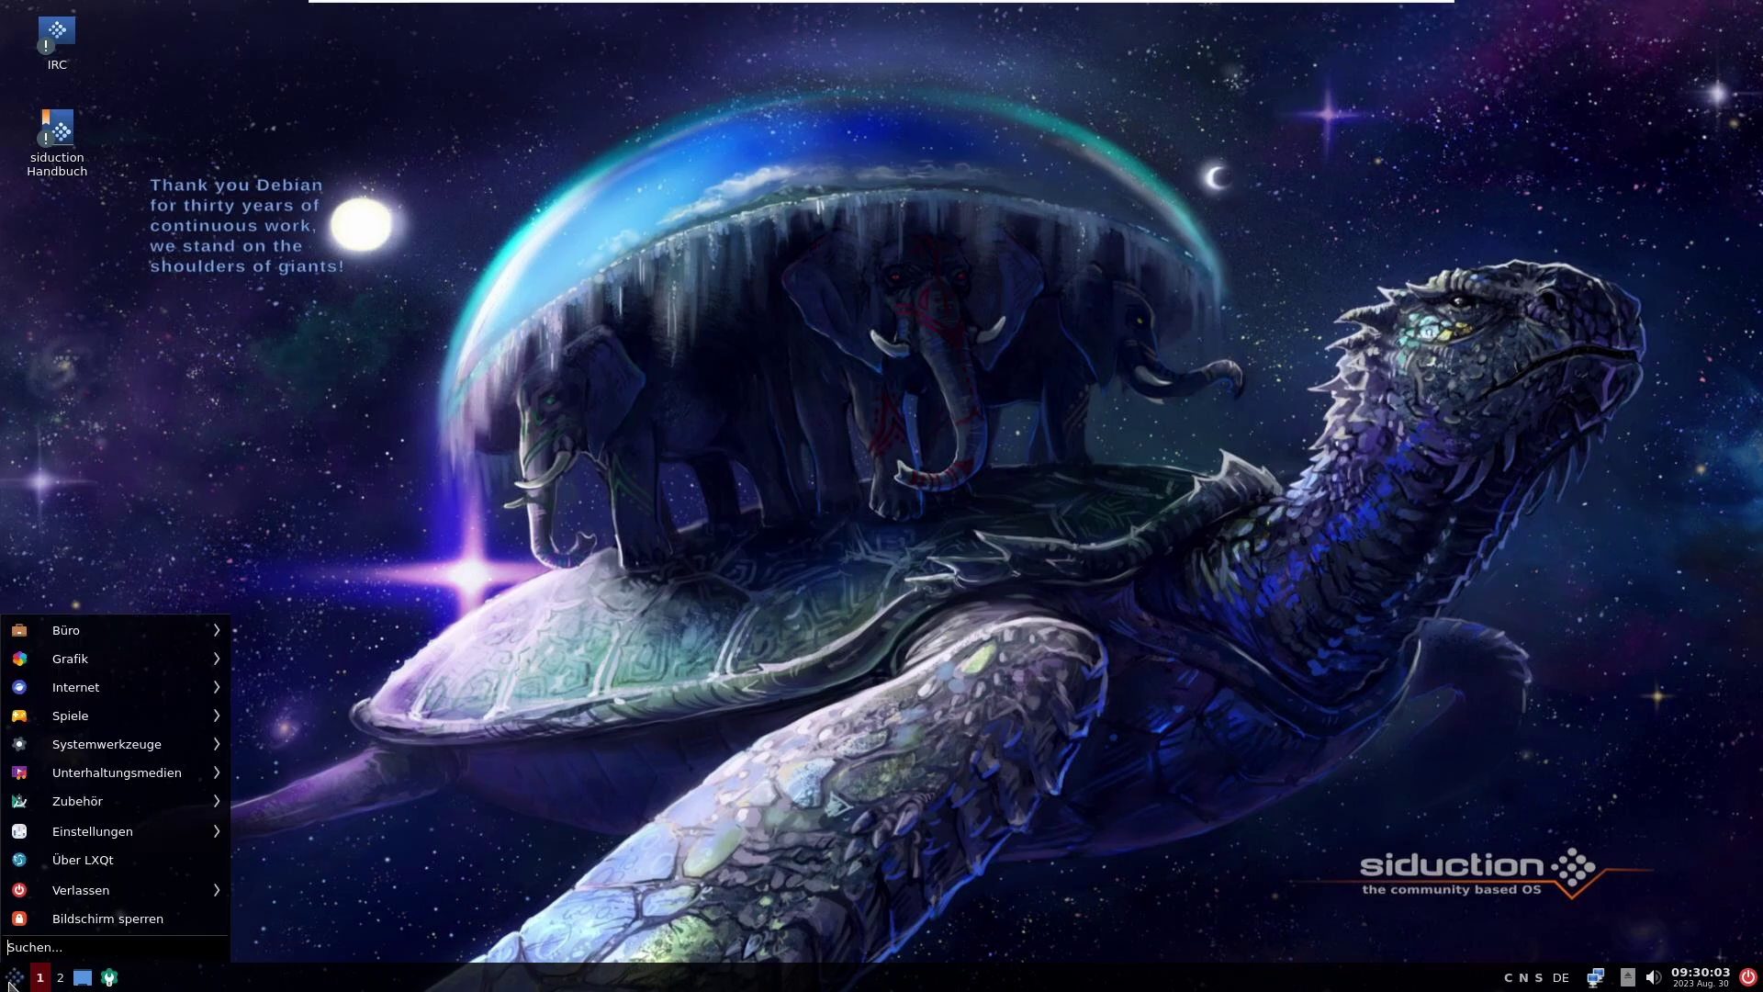
pyautogui.moveTo(138, 840)
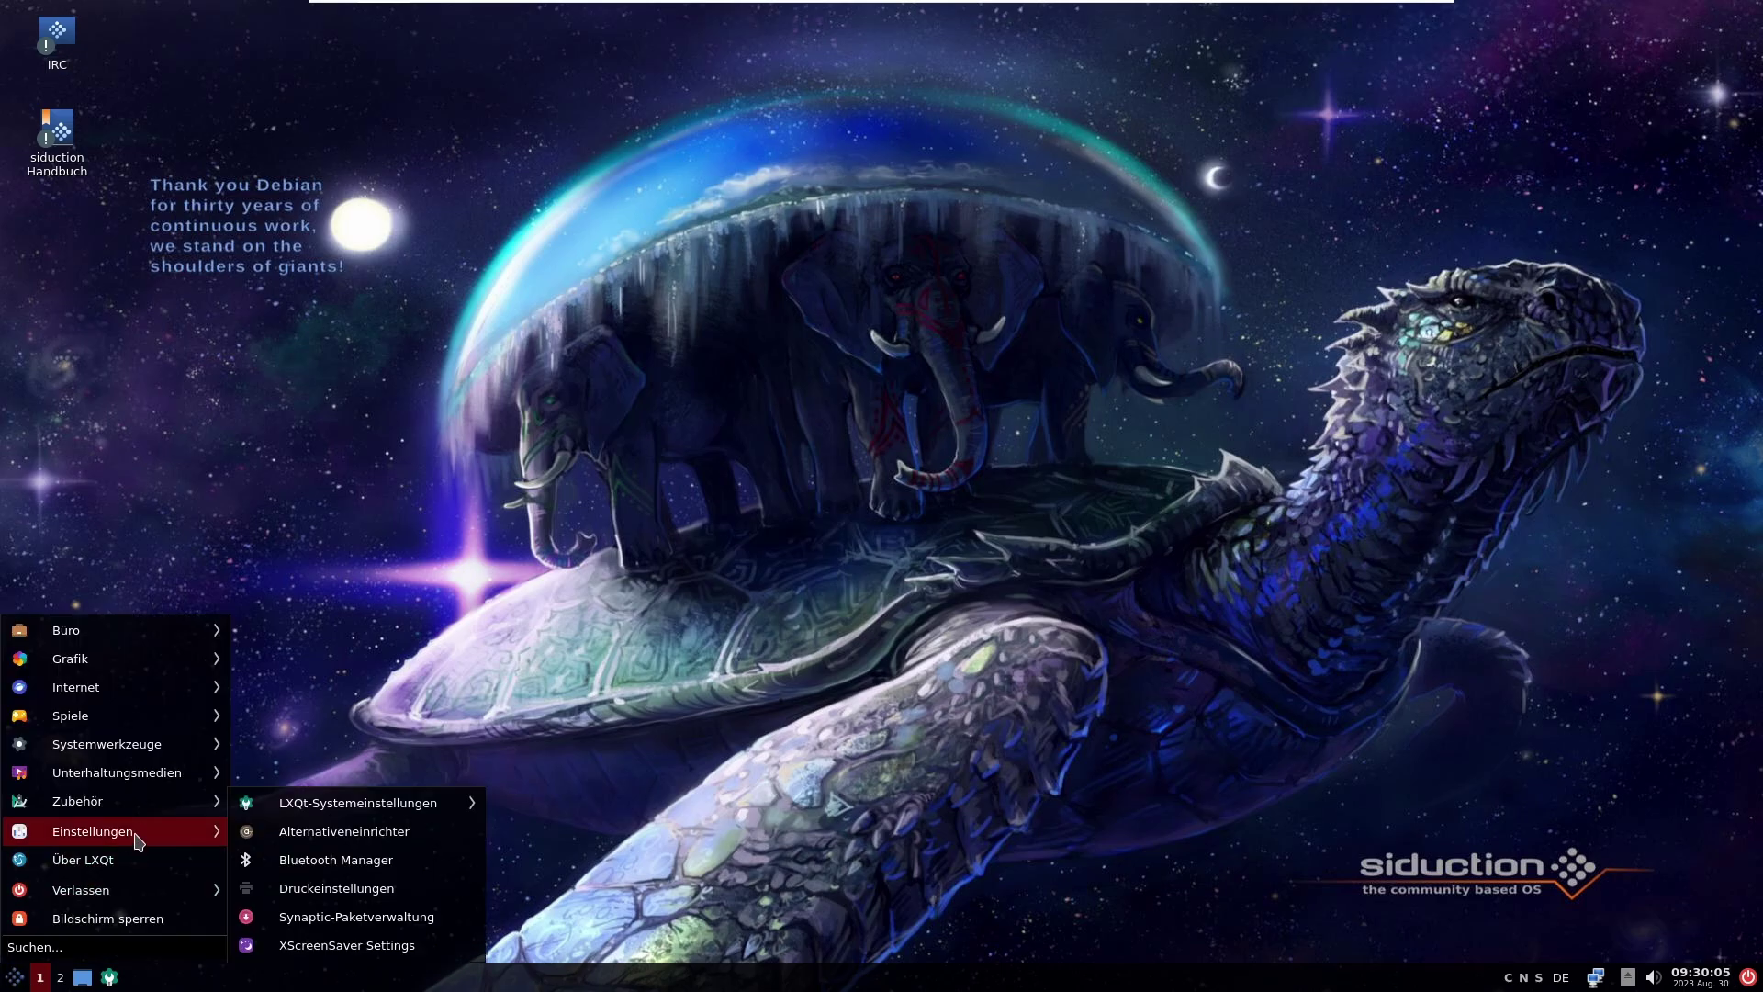
pyautogui.click(437, 887)
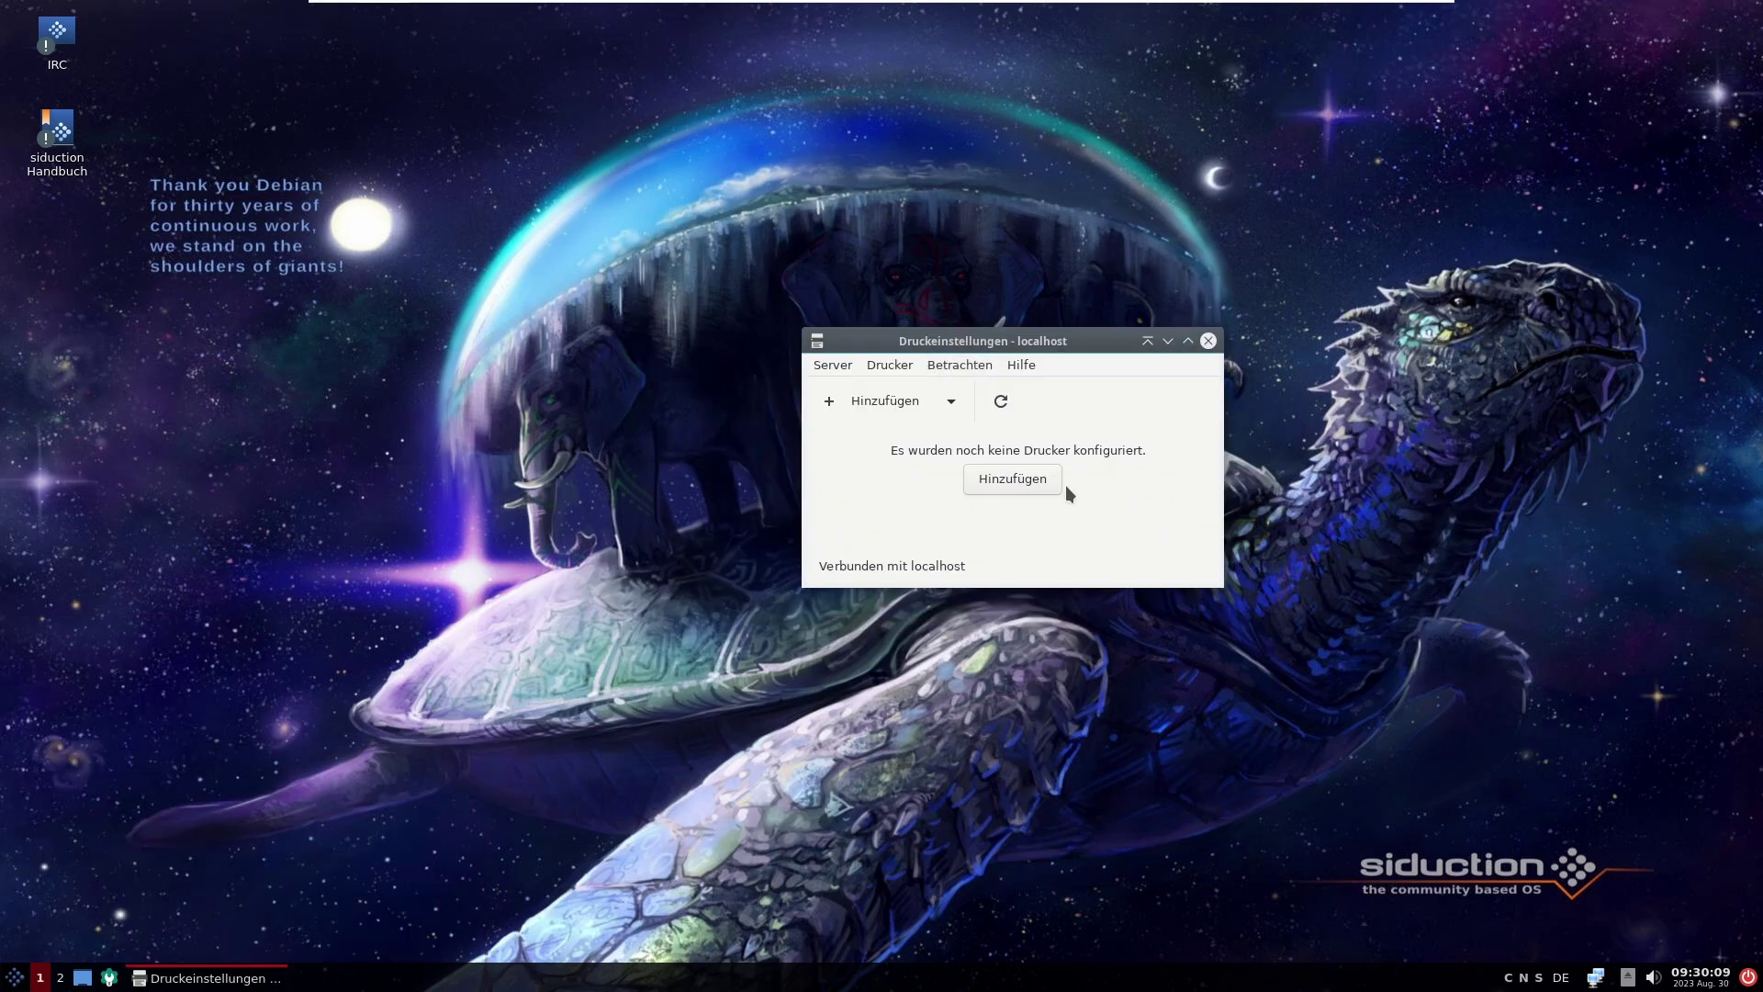
pyautogui.click(898, 397)
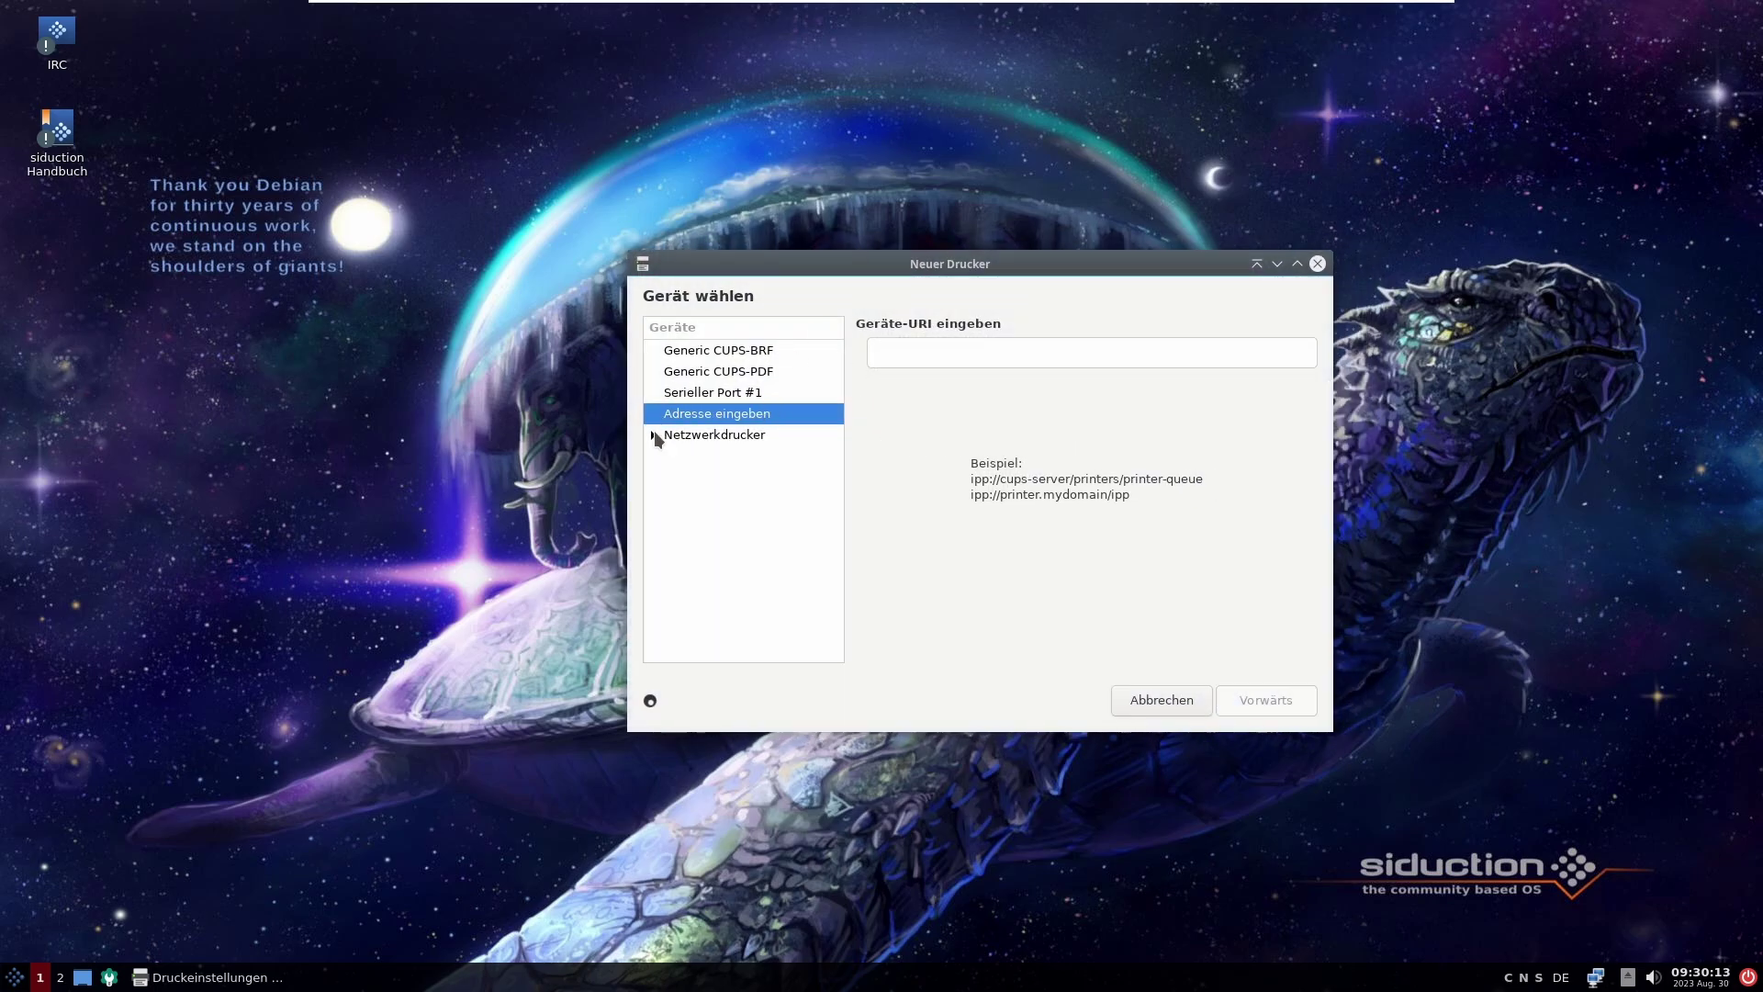
pyautogui.click(654, 435)
pyautogui.click(687, 458)
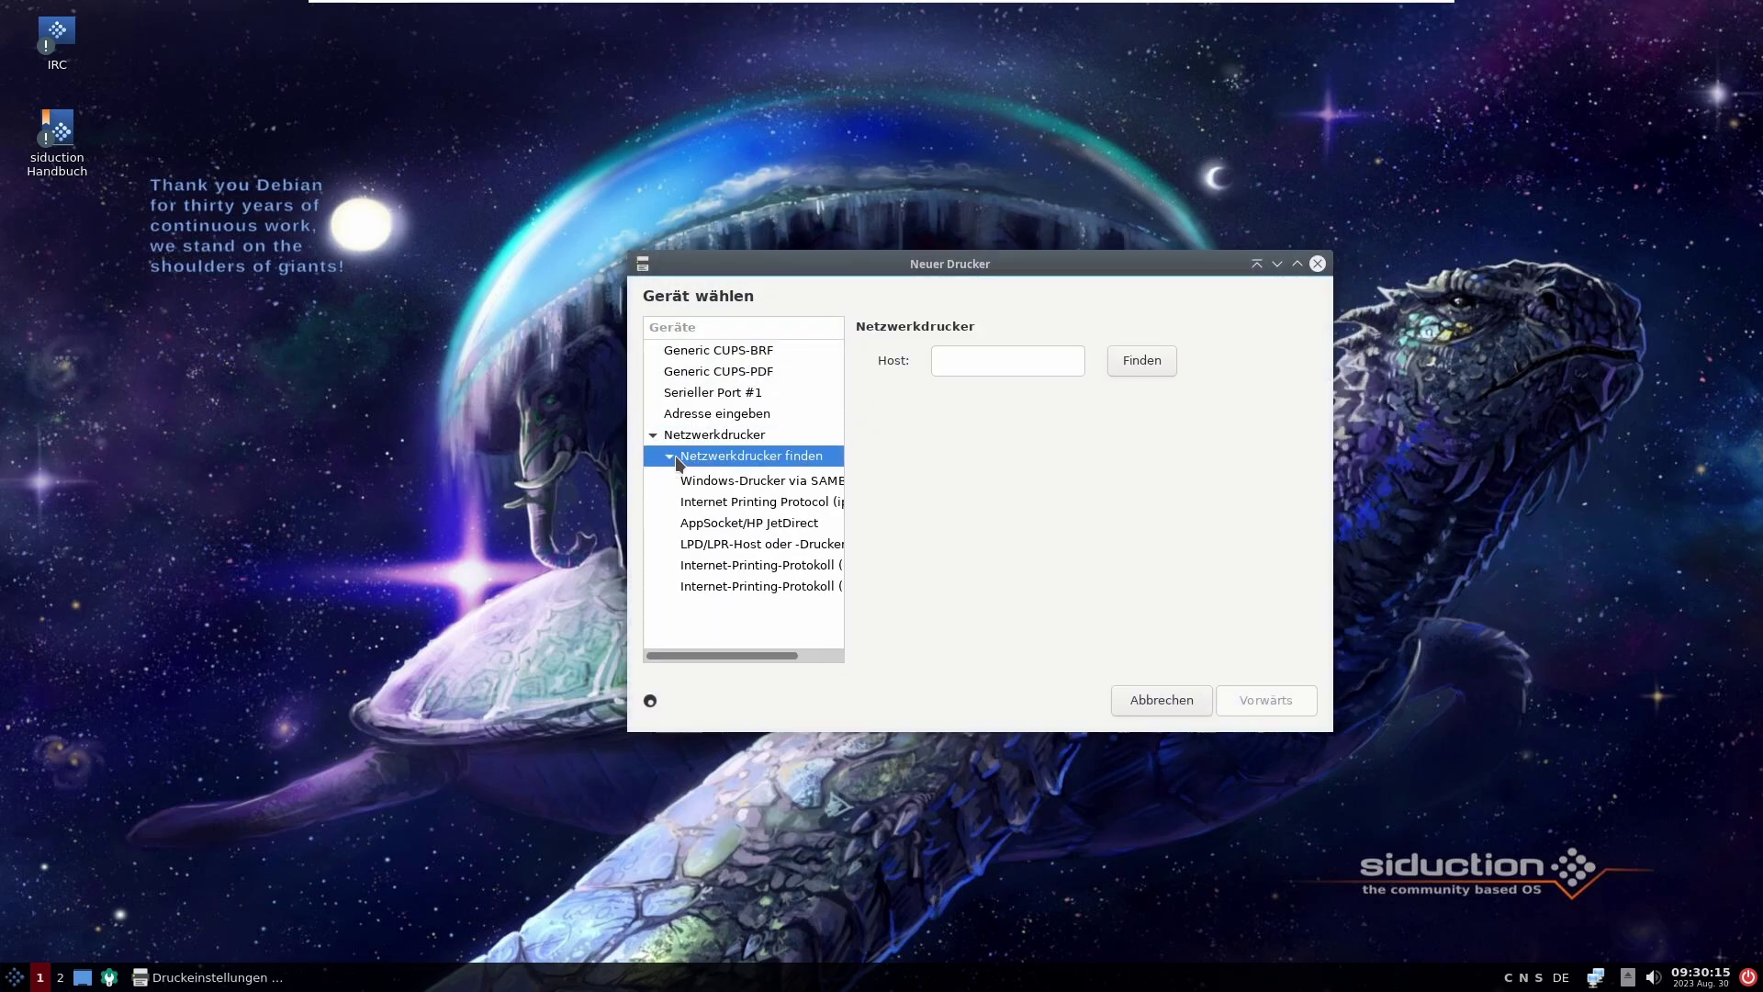
pyautogui.click(786, 464)
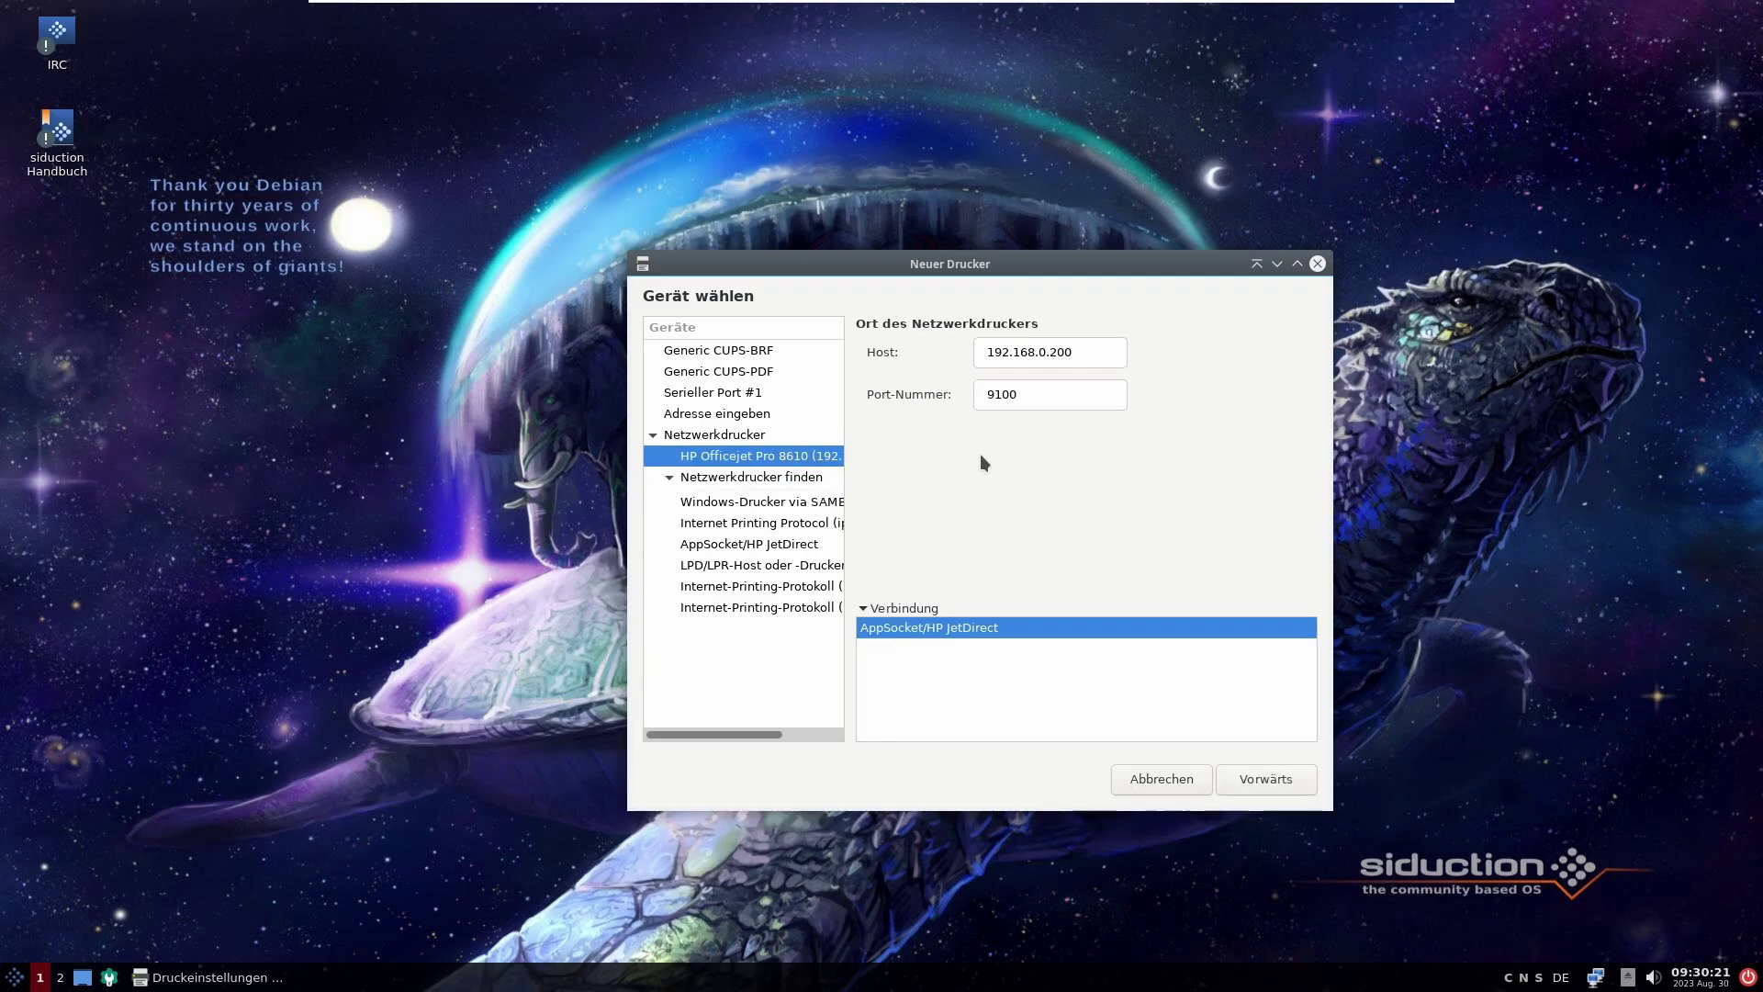
pyautogui.click(1304, 780)
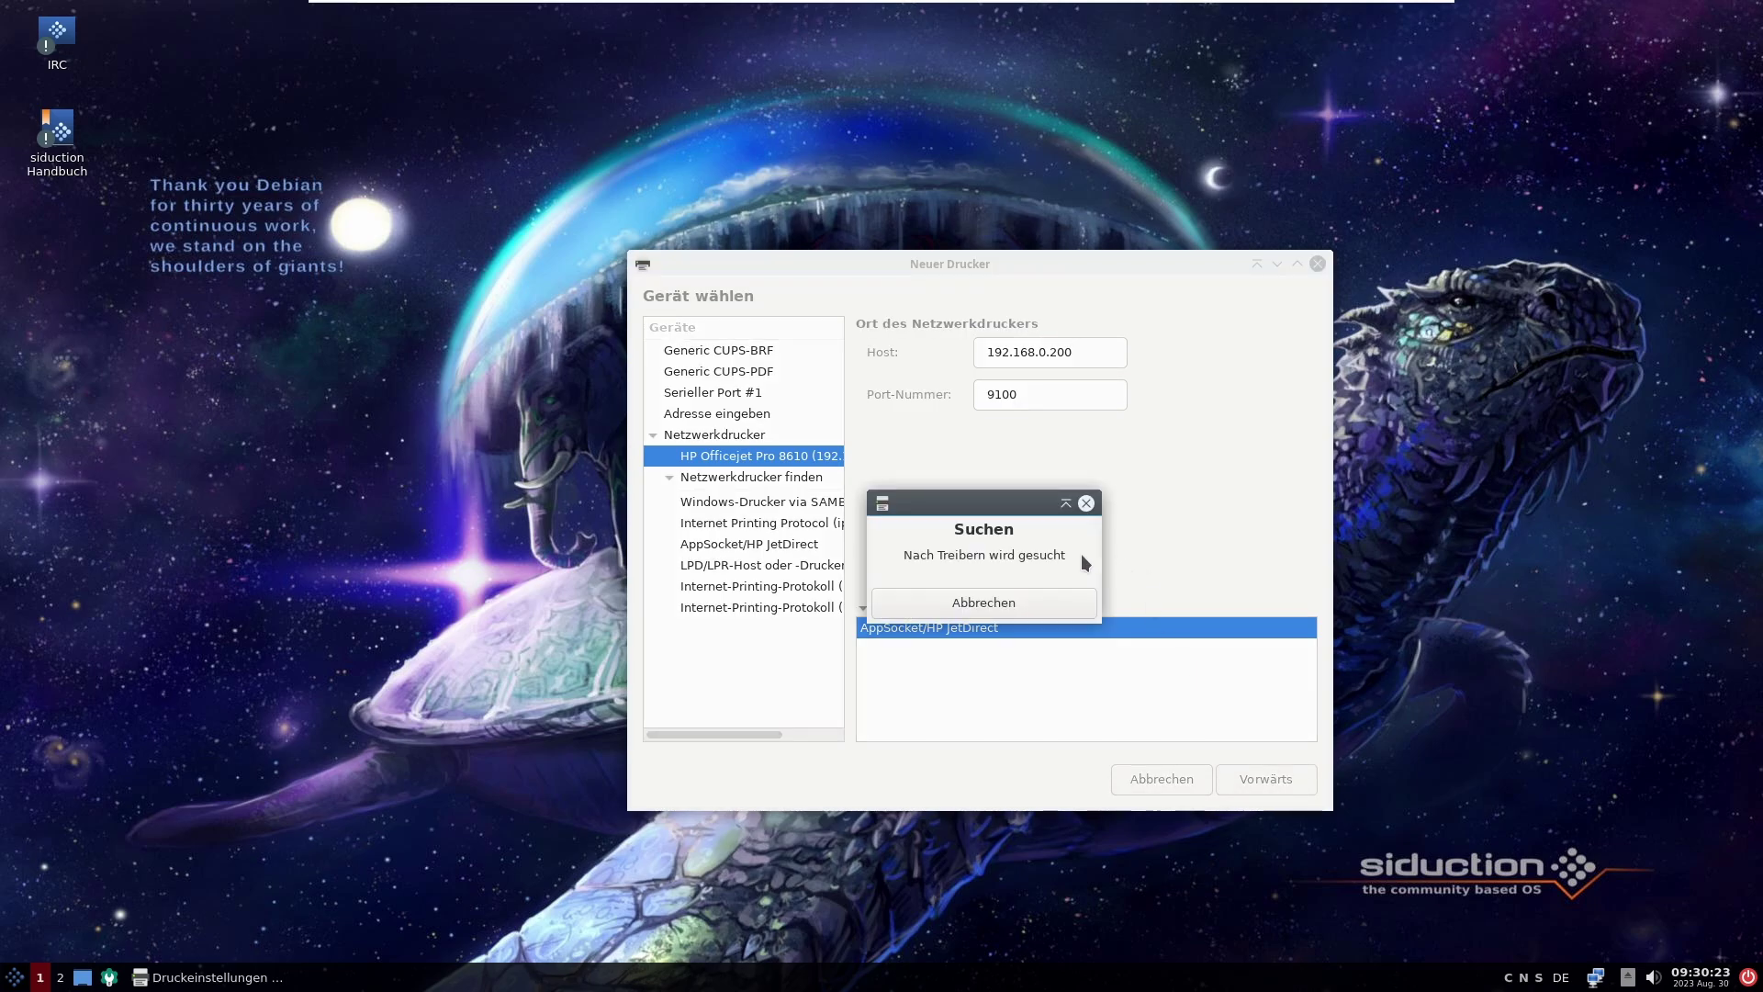
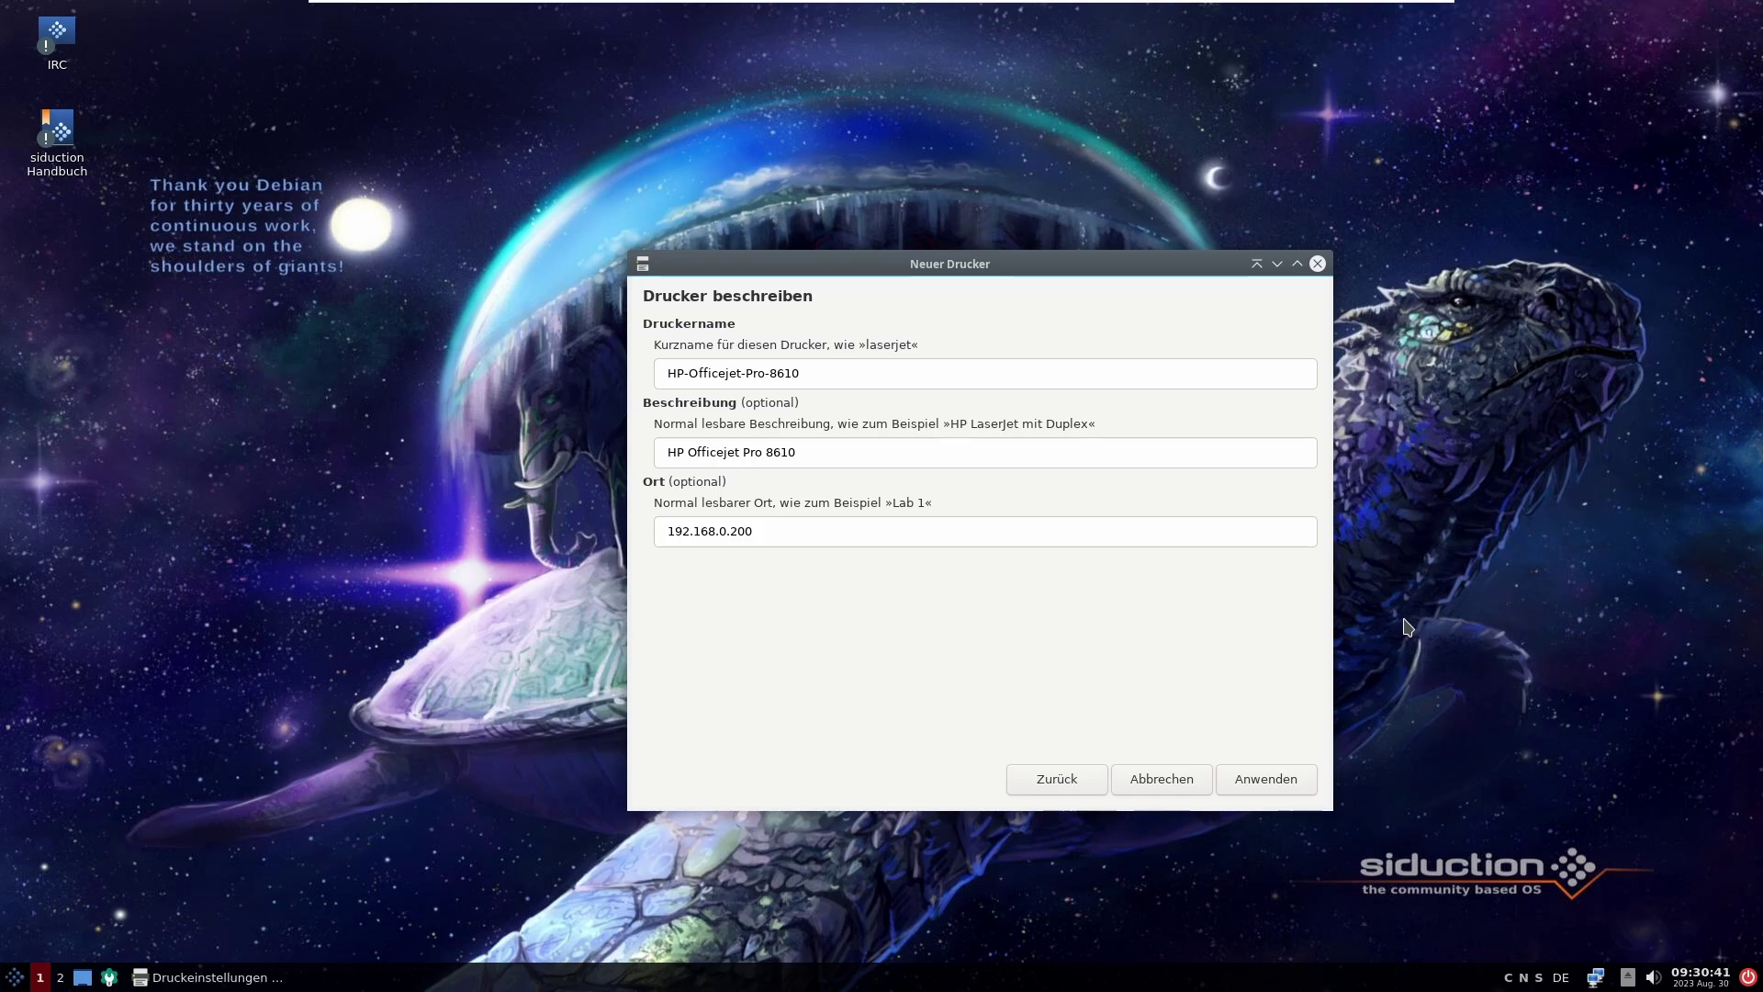
# Step: Apply the new printer details, decline the test page, and select the HP-Officejet-Pro-8610 entry
pyautogui.click(1292, 787)
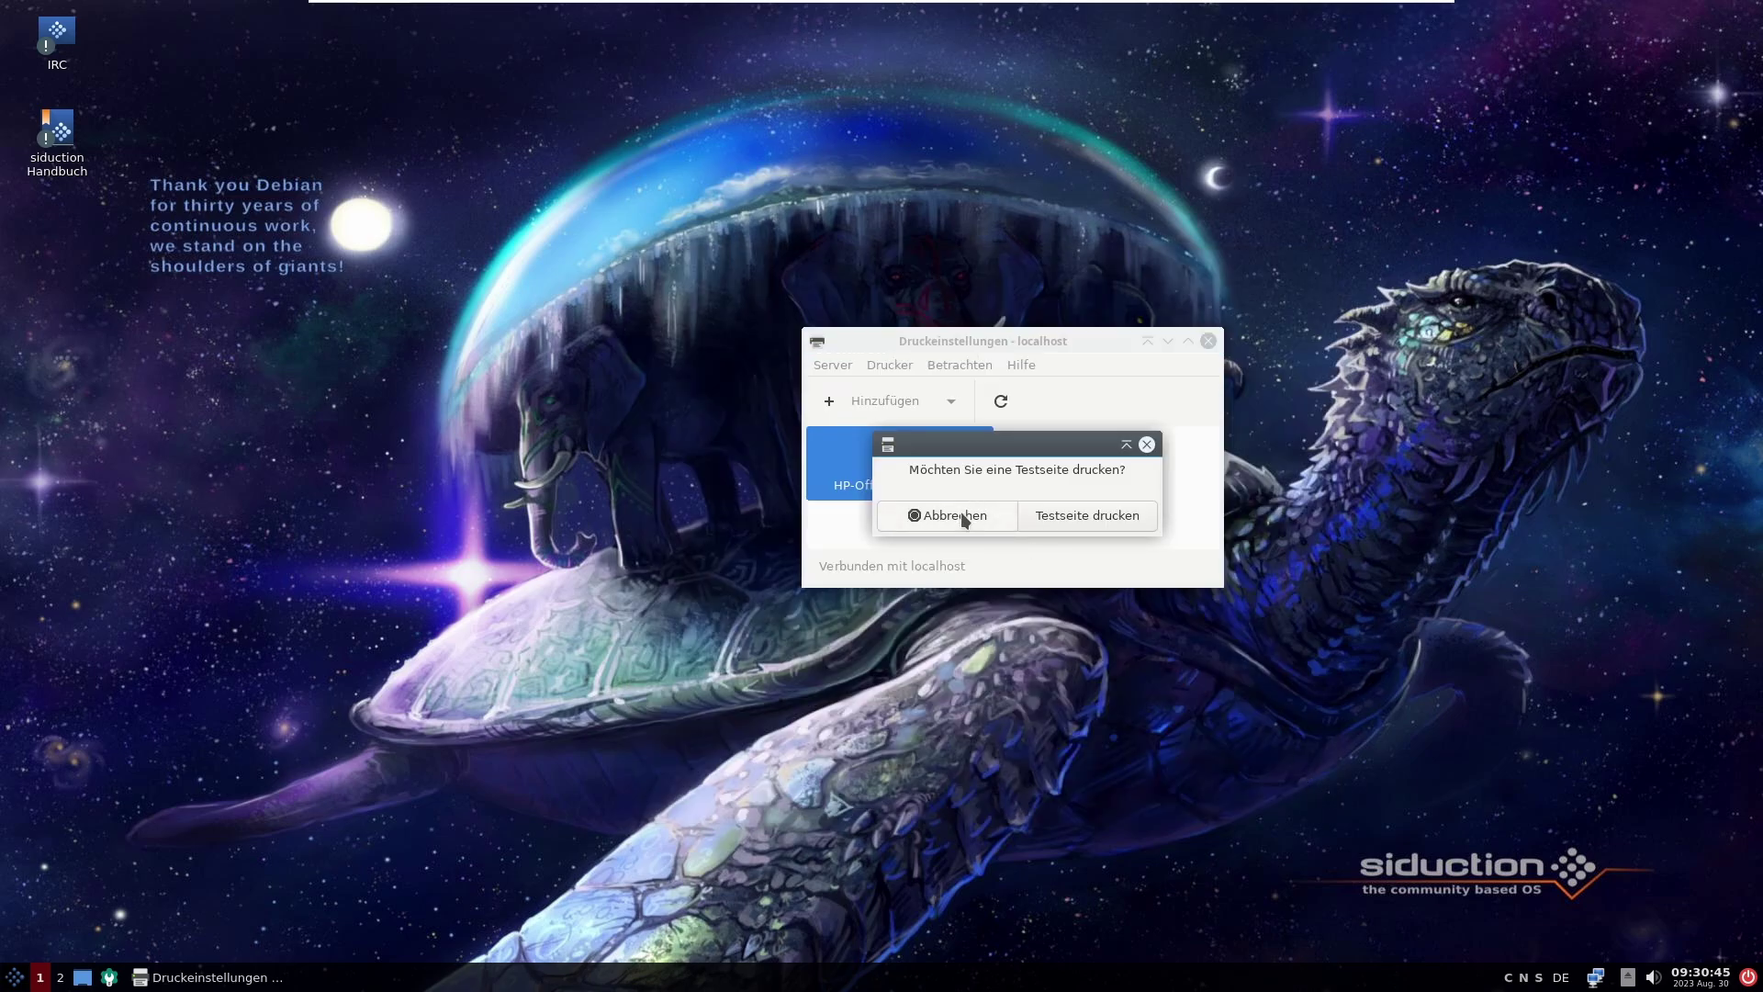
pyautogui.click(960, 511)
pyautogui.click(1039, 467)
pyautogui.click(888, 471)
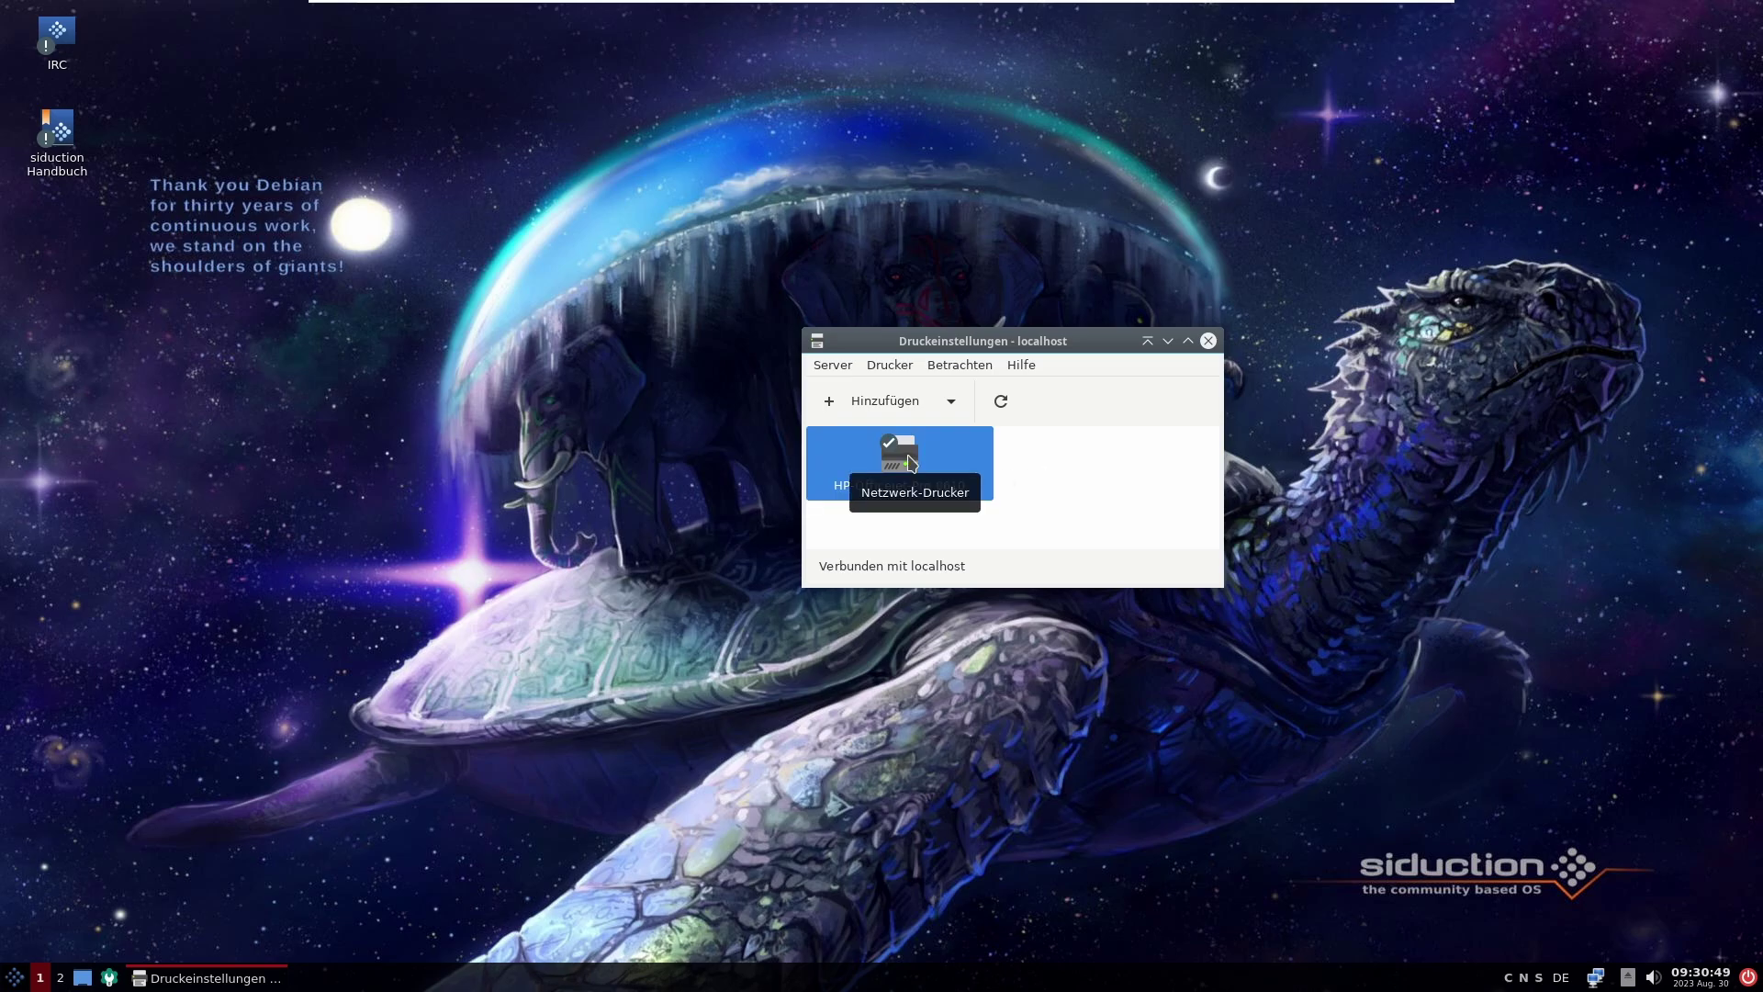
# Step: Review the HP-Officejet-Pro-8610 policy, access control and printer options, leaving double-sided printing off
pyautogui.doubleClick(911, 462)
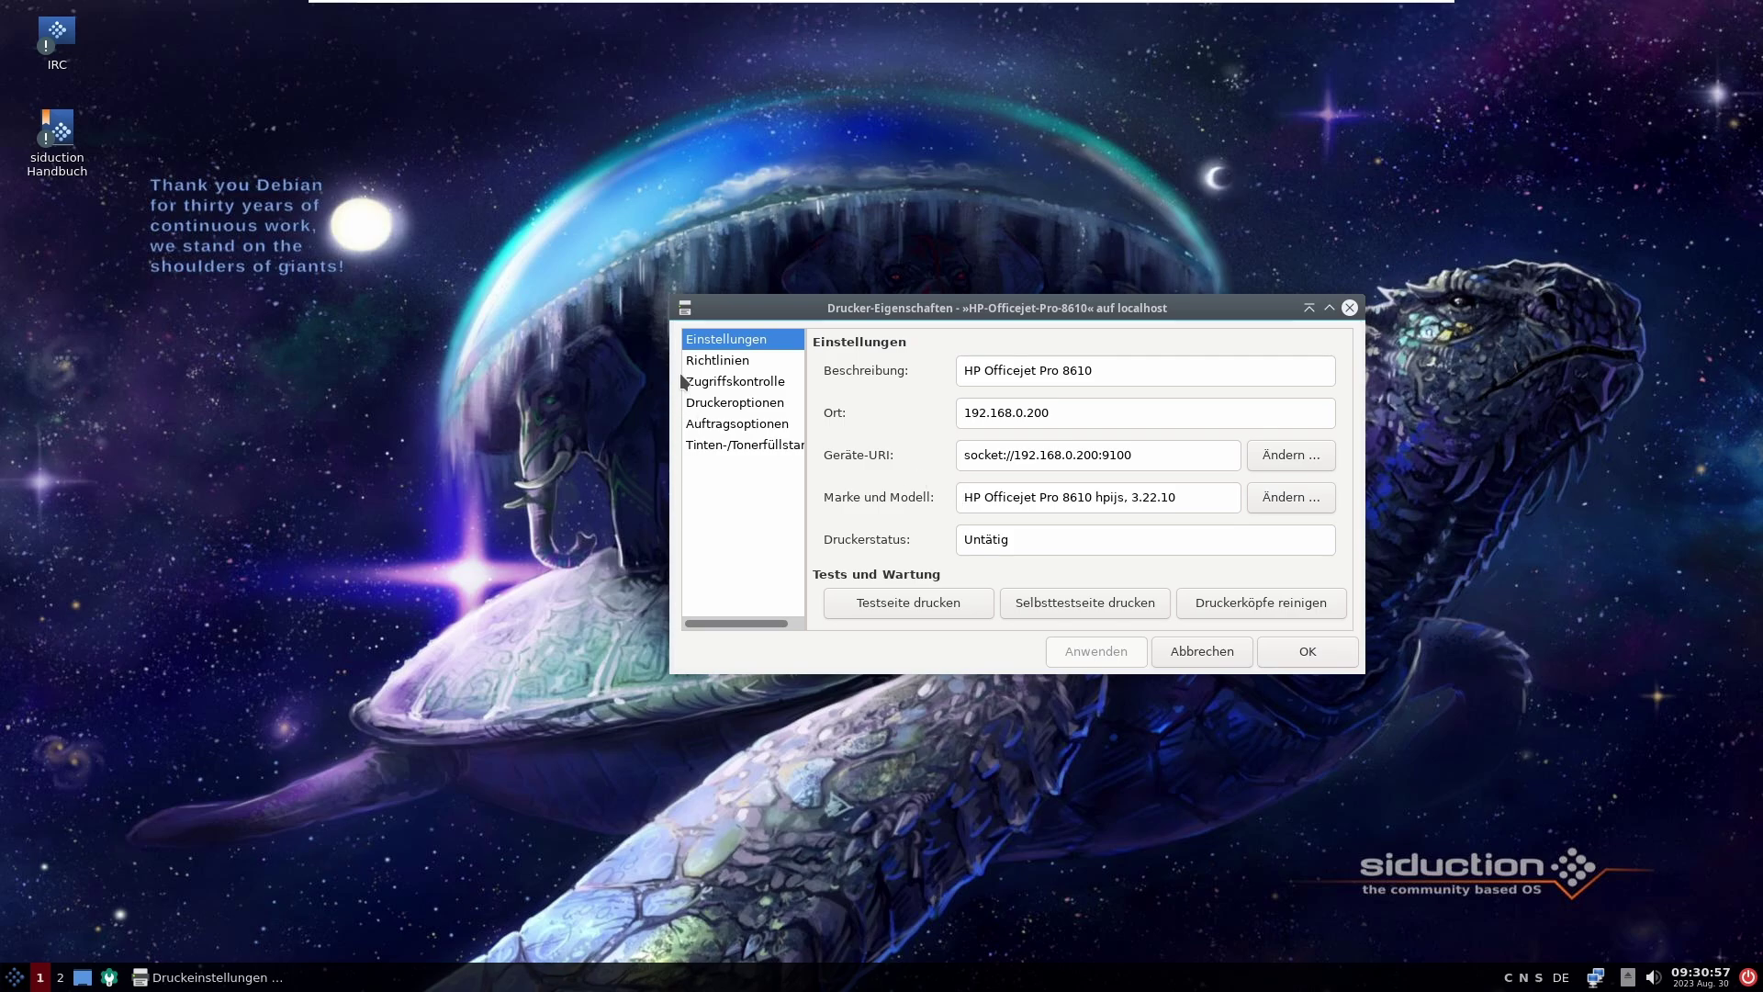
pyautogui.click(705, 362)
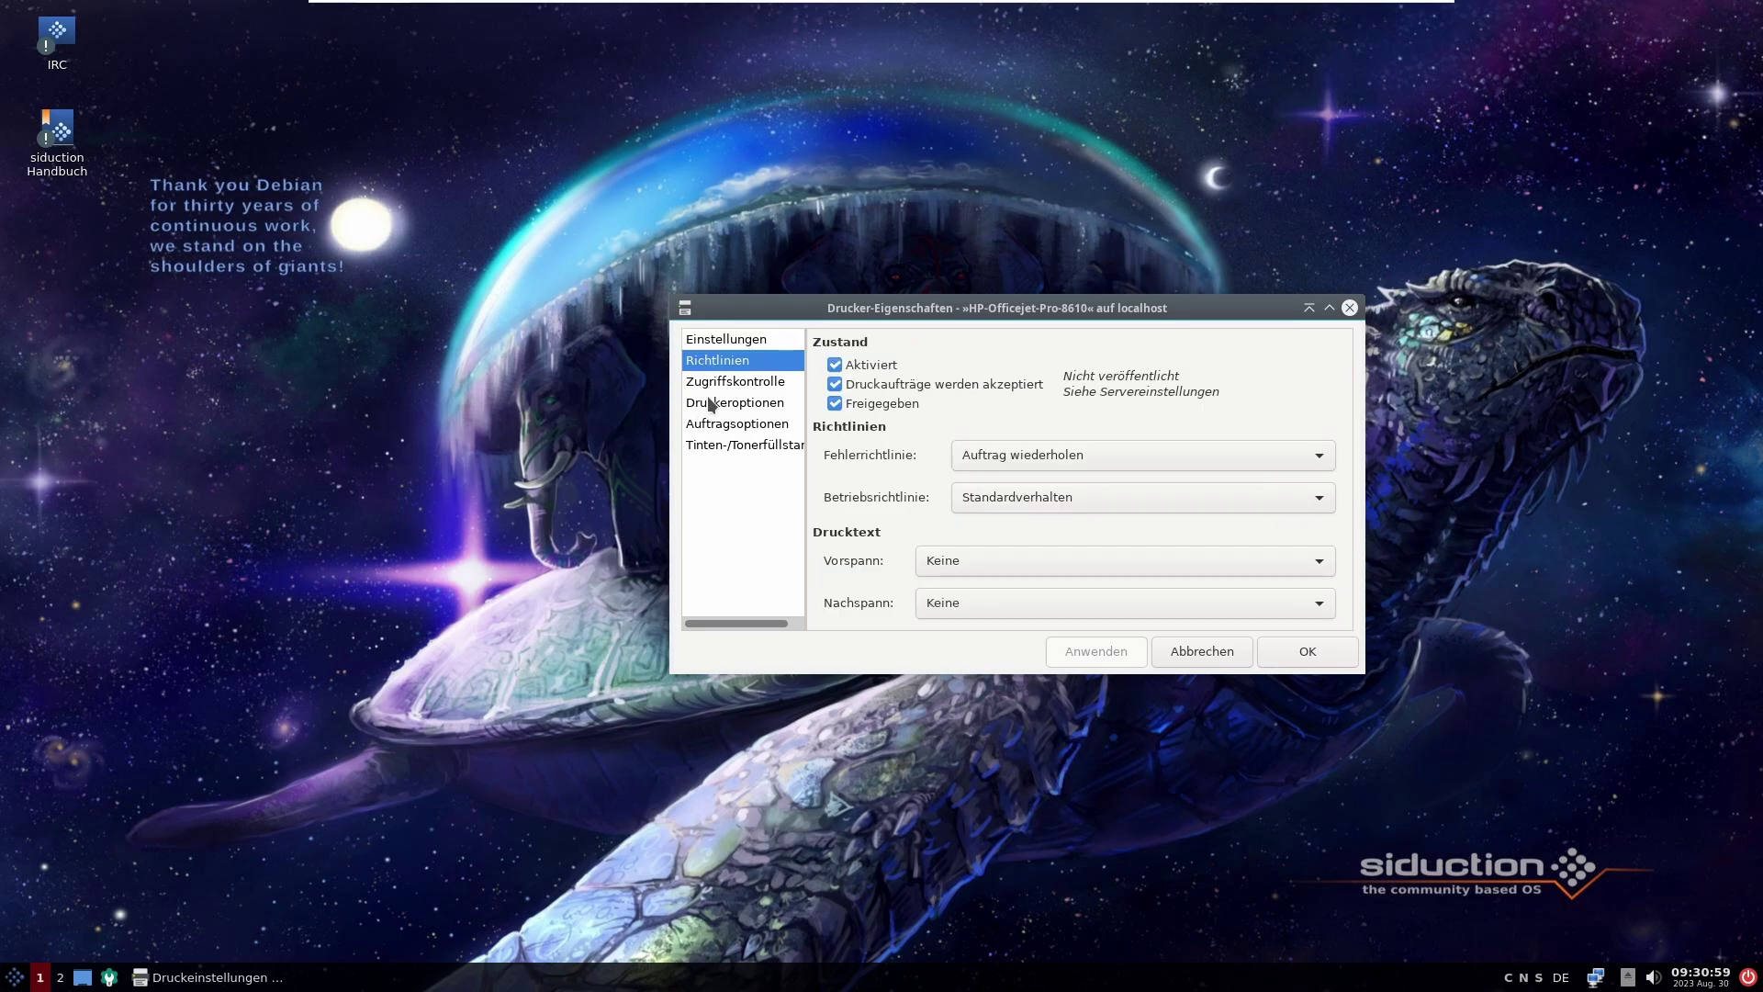
pyautogui.click(718, 390)
pyautogui.click(713, 409)
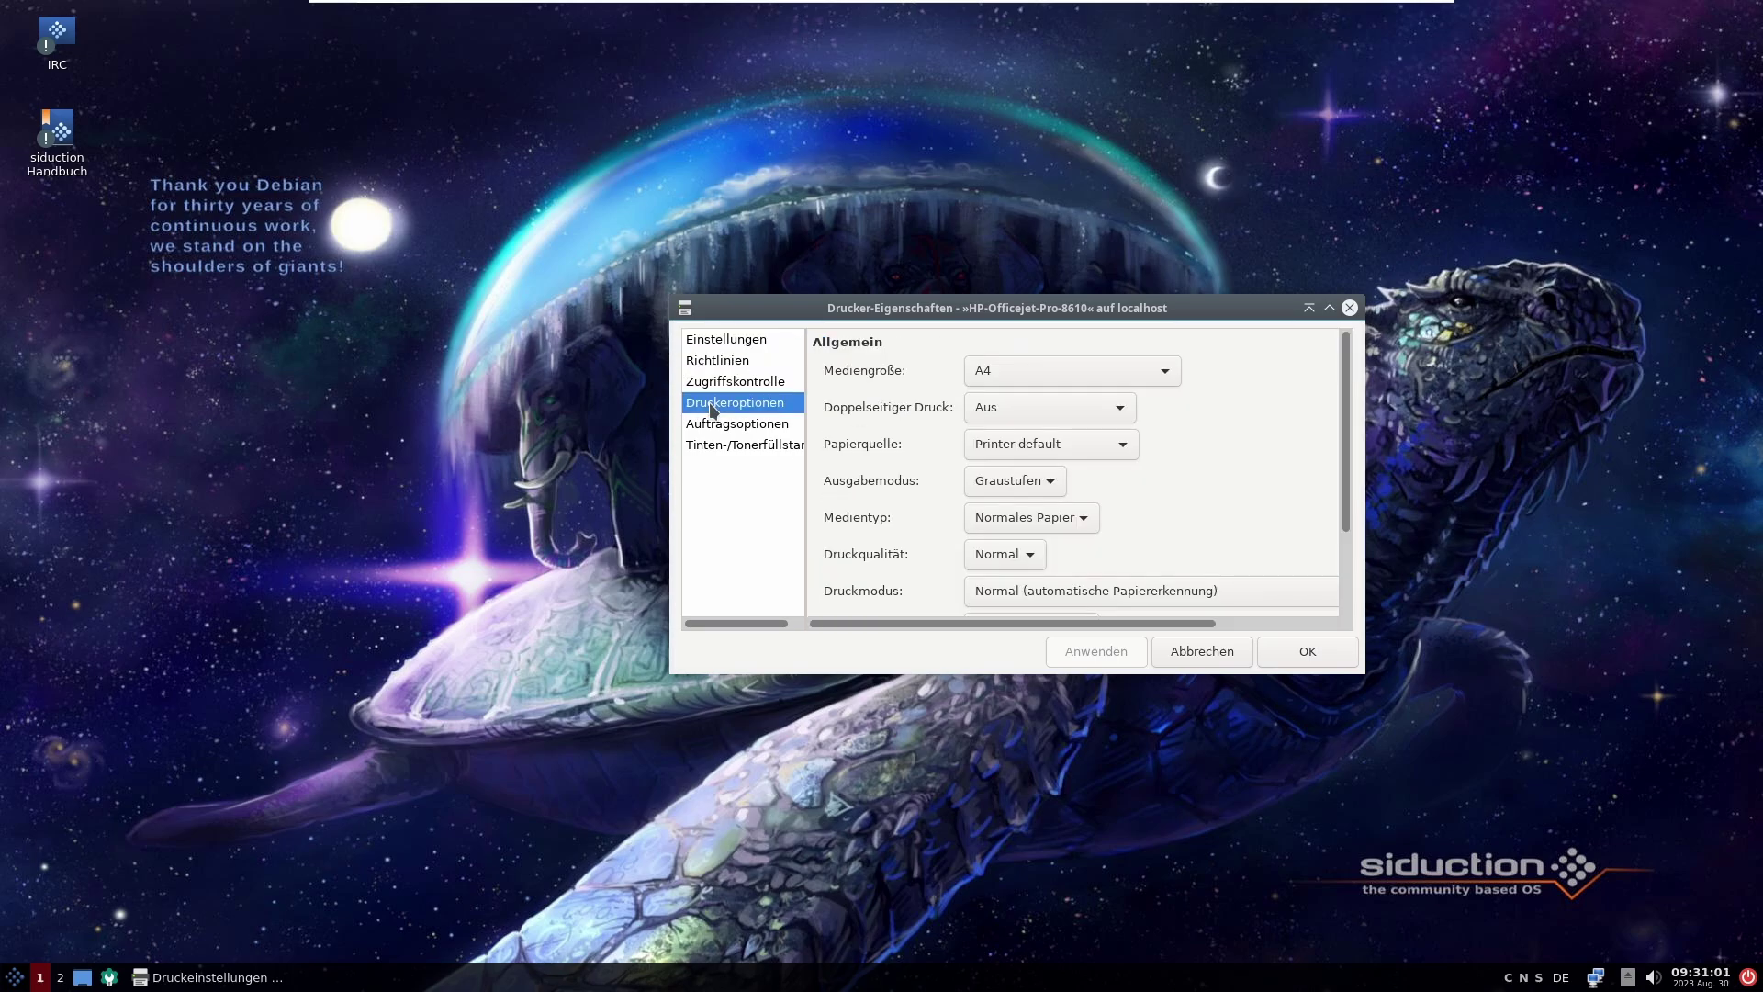
pyautogui.click(1069, 410)
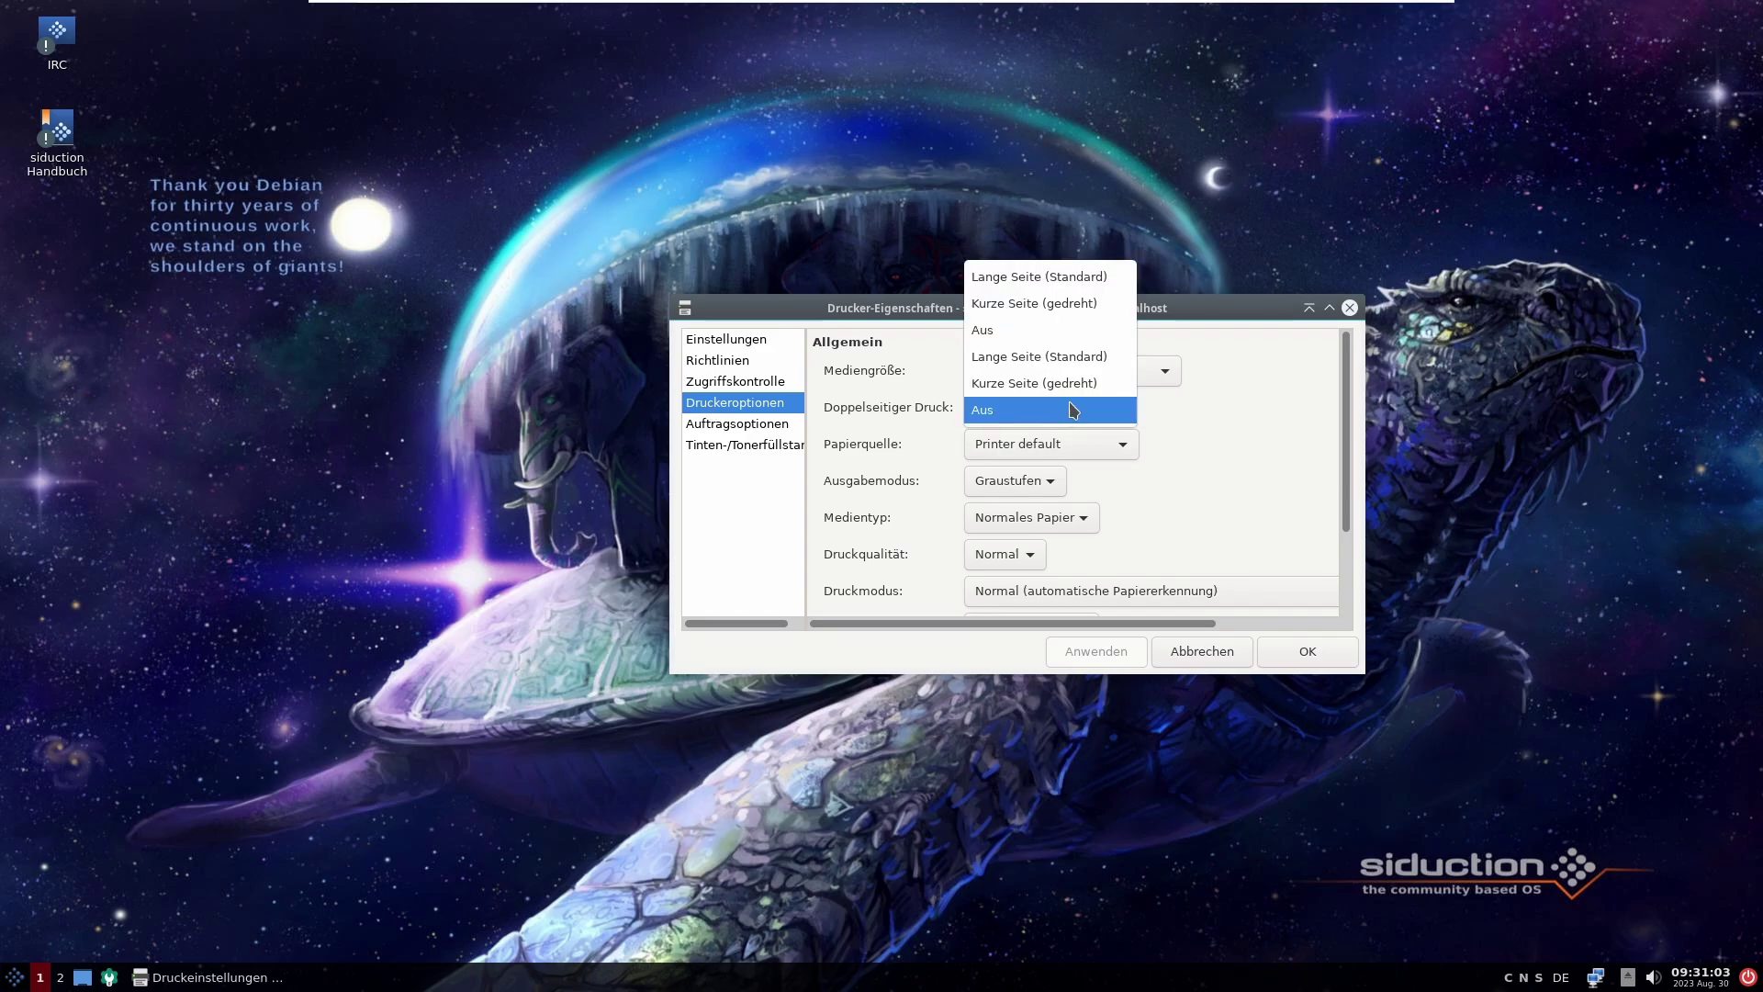
pyautogui.click(1249, 400)
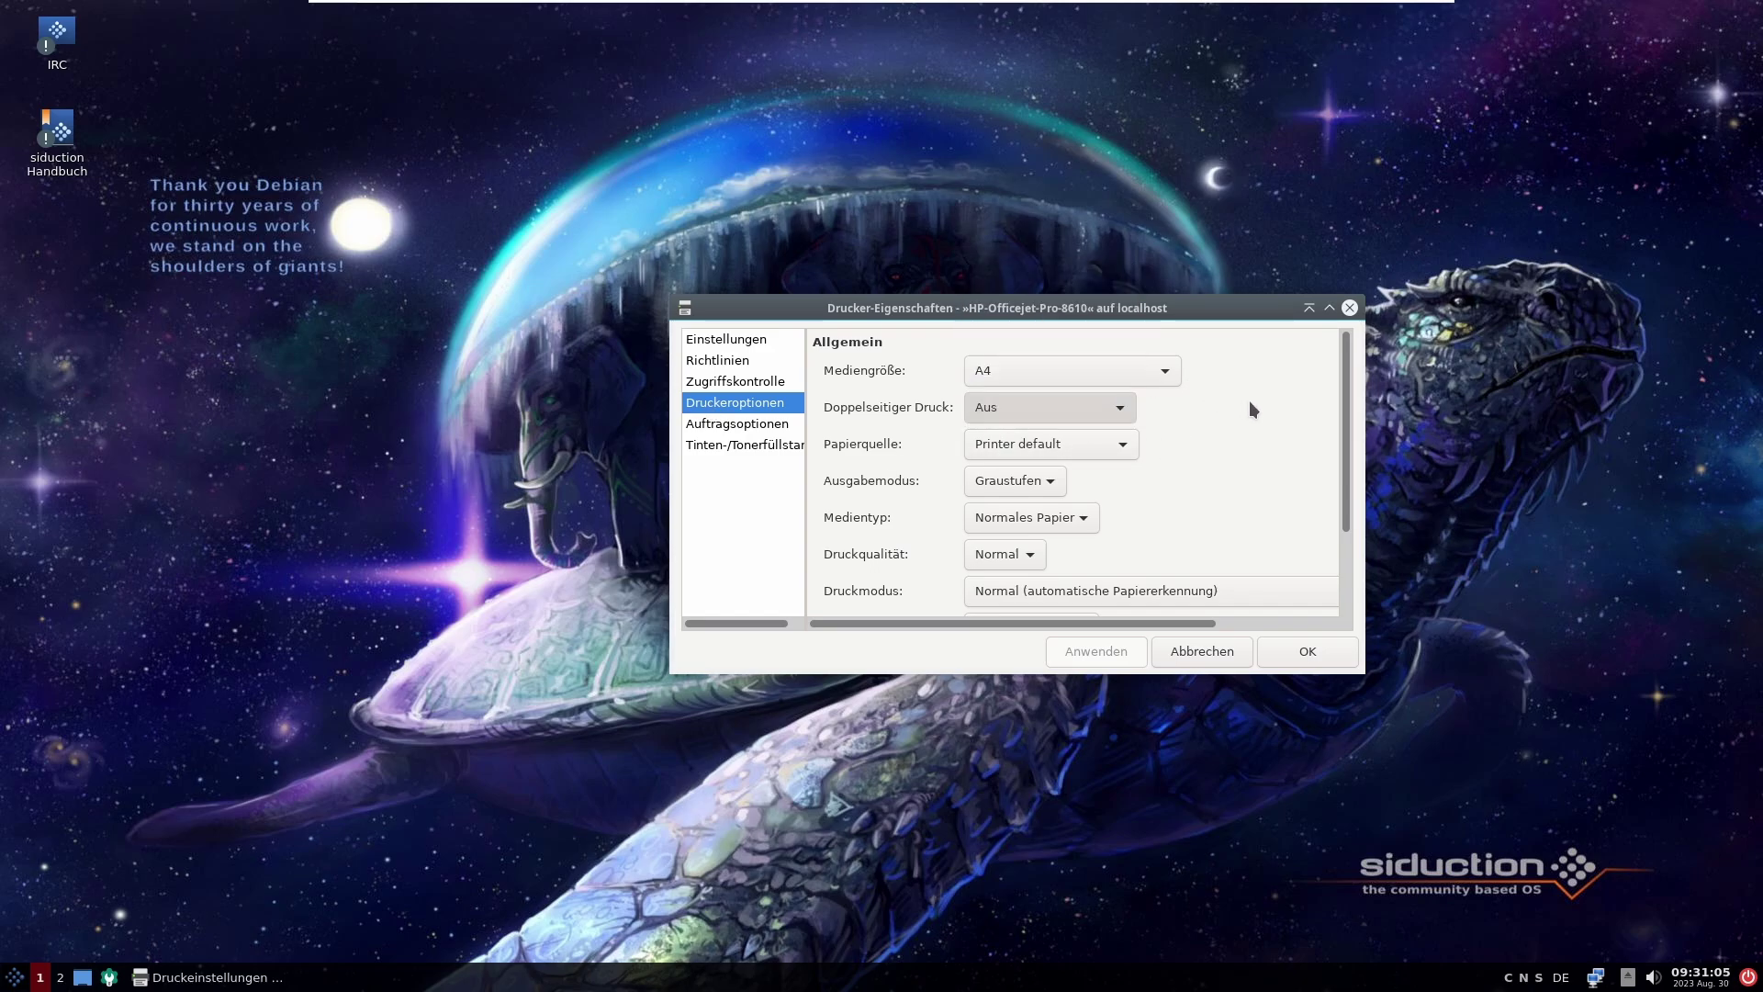
pyautogui.click(746, 428)
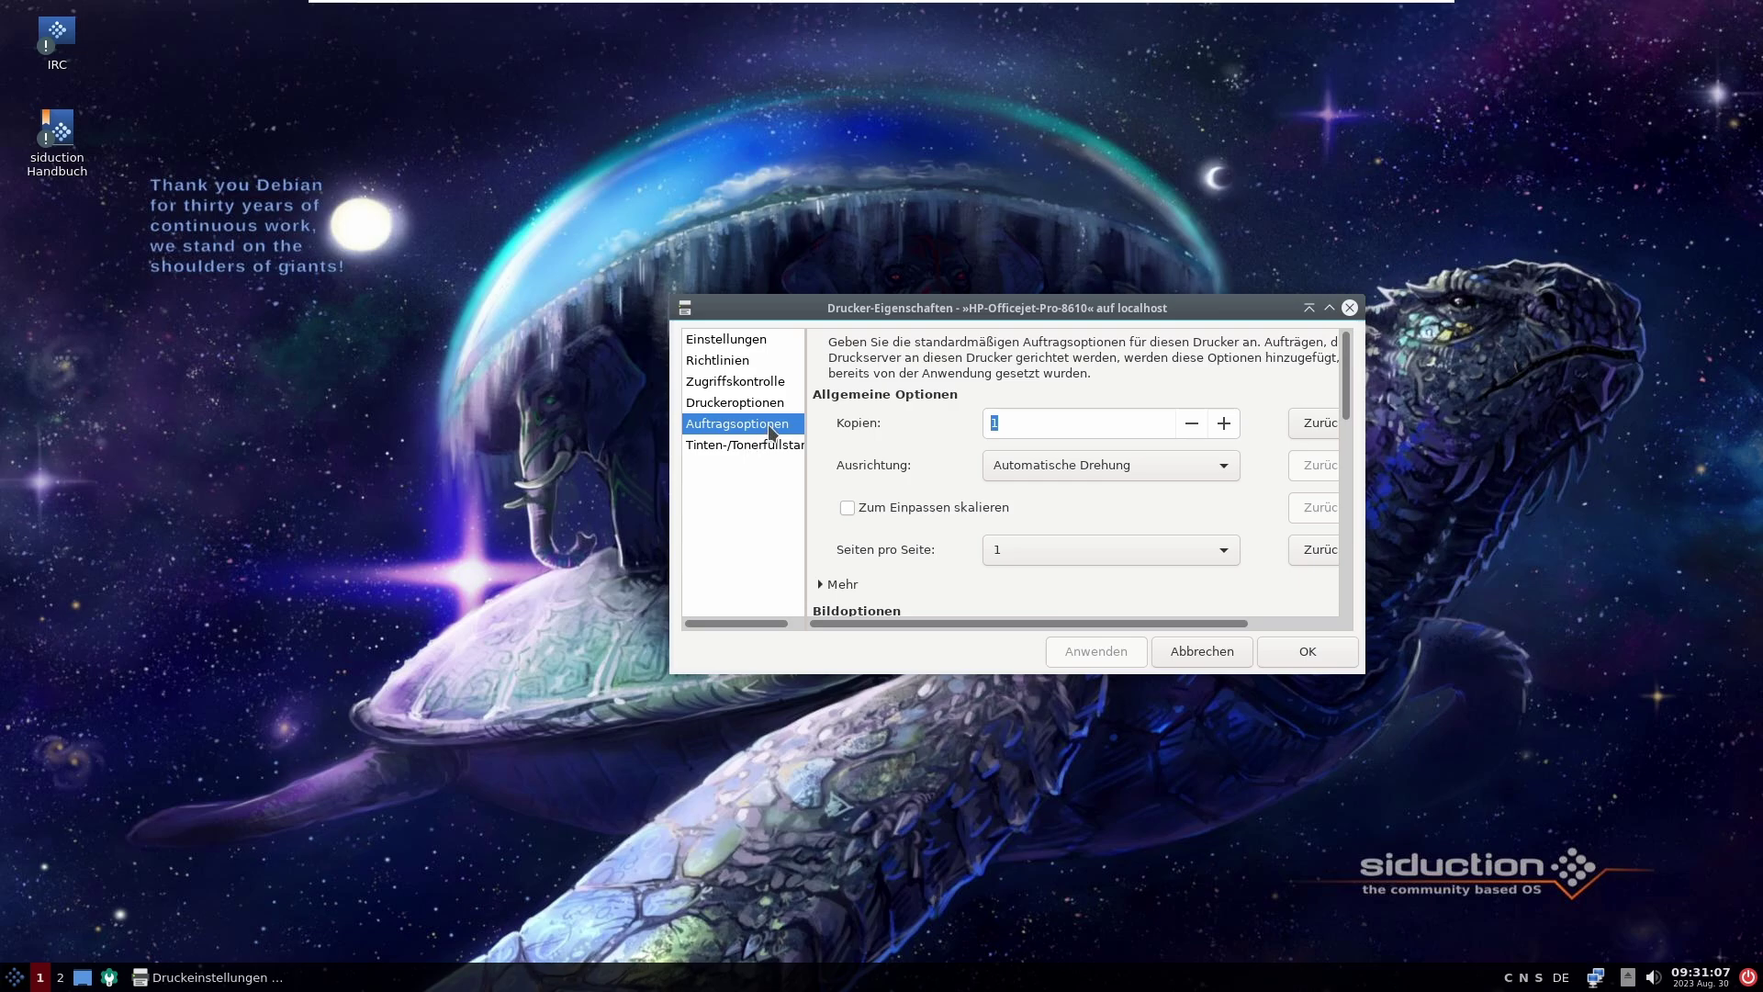
# Step: Refresh the printer's ink and toner levels and acknowledge the submitted maintenance job
pyautogui.click(747, 446)
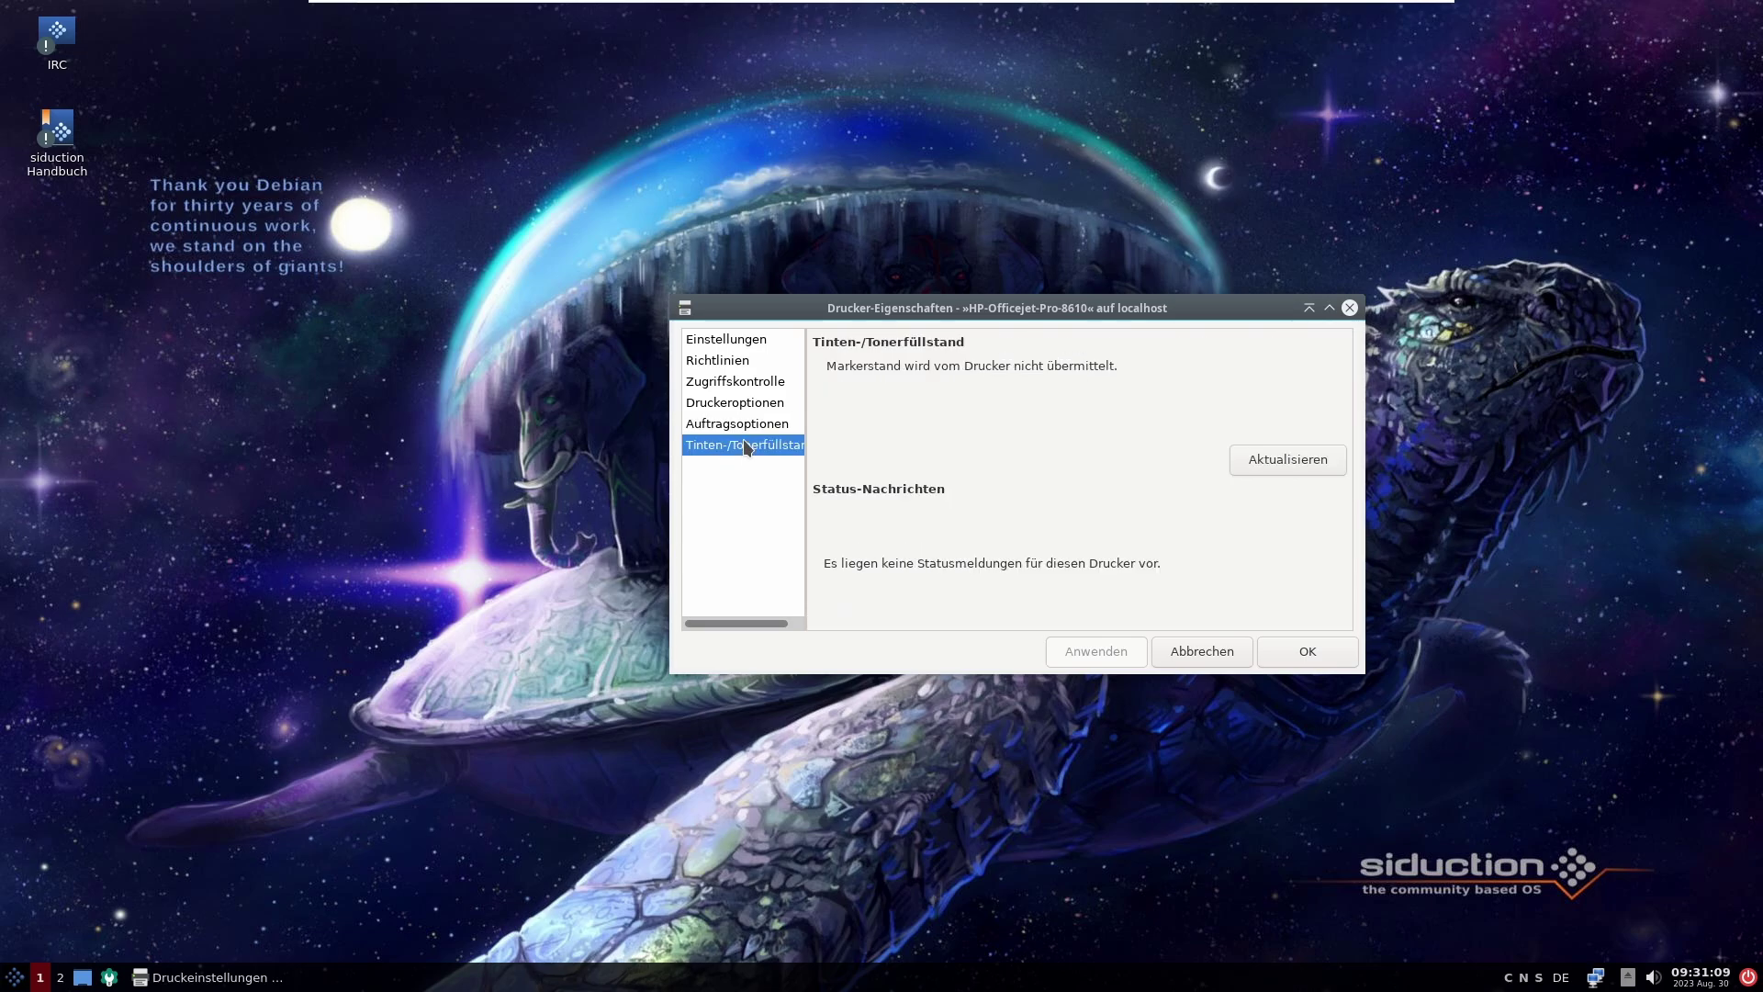
pyautogui.click(1290, 464)
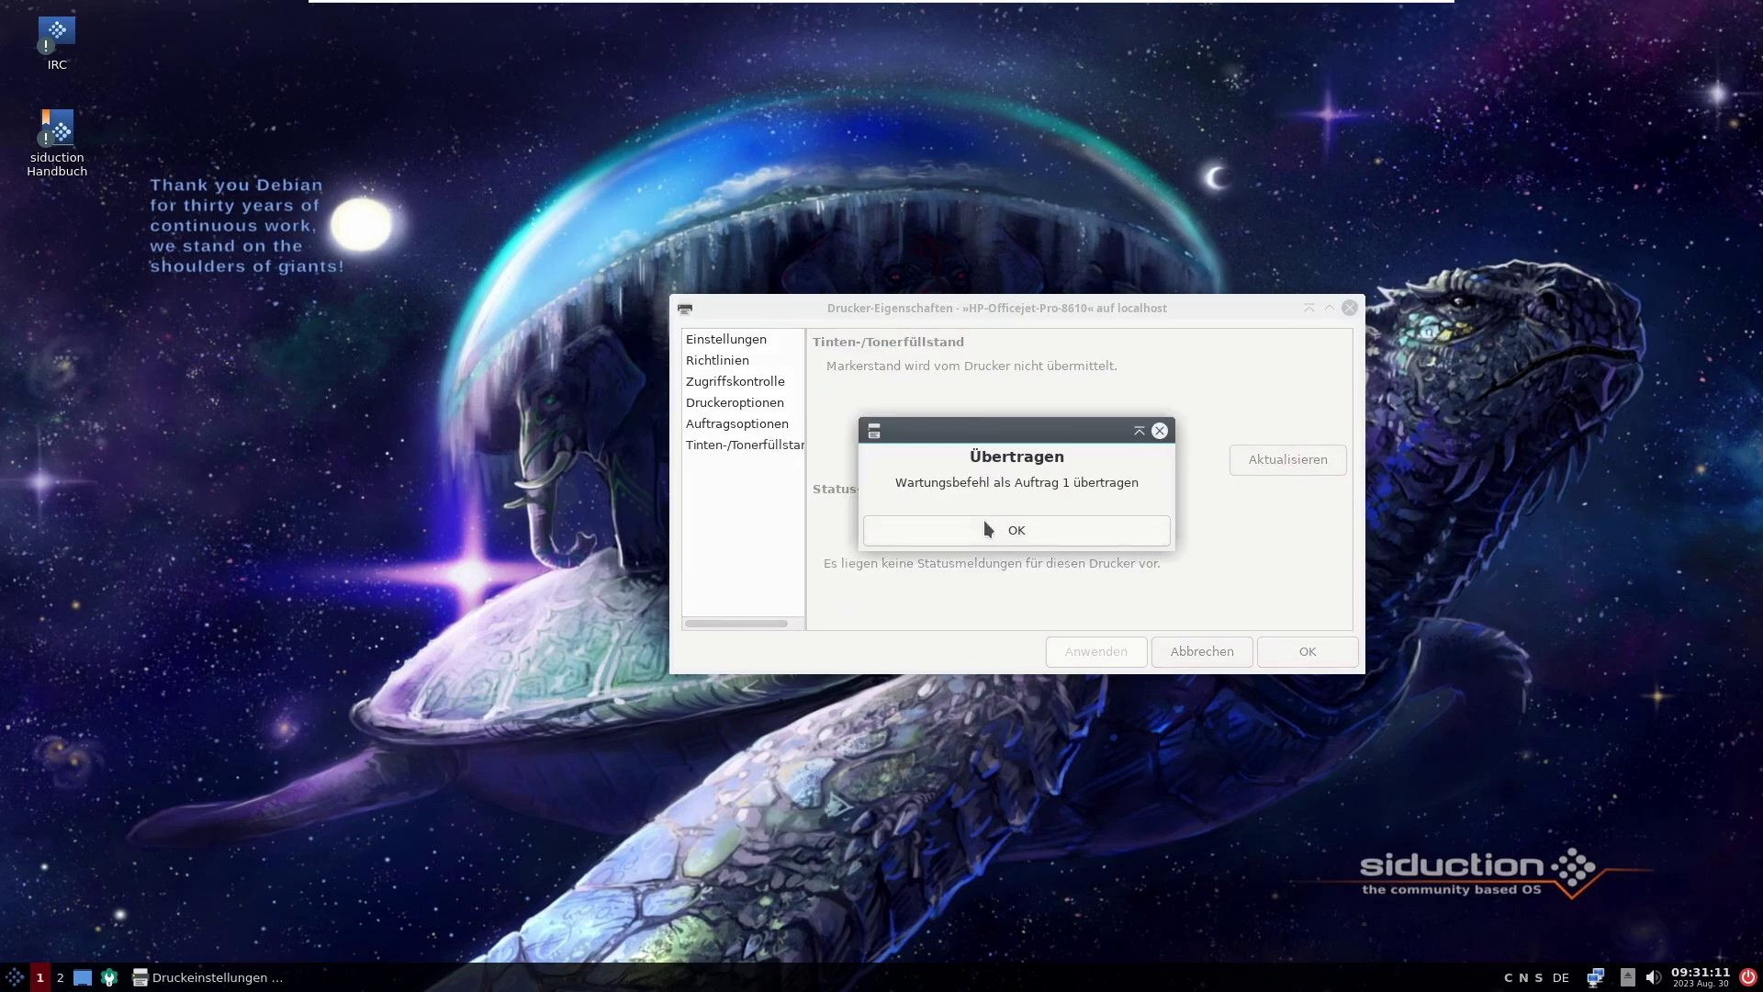
pyautogui.click(999, 537)
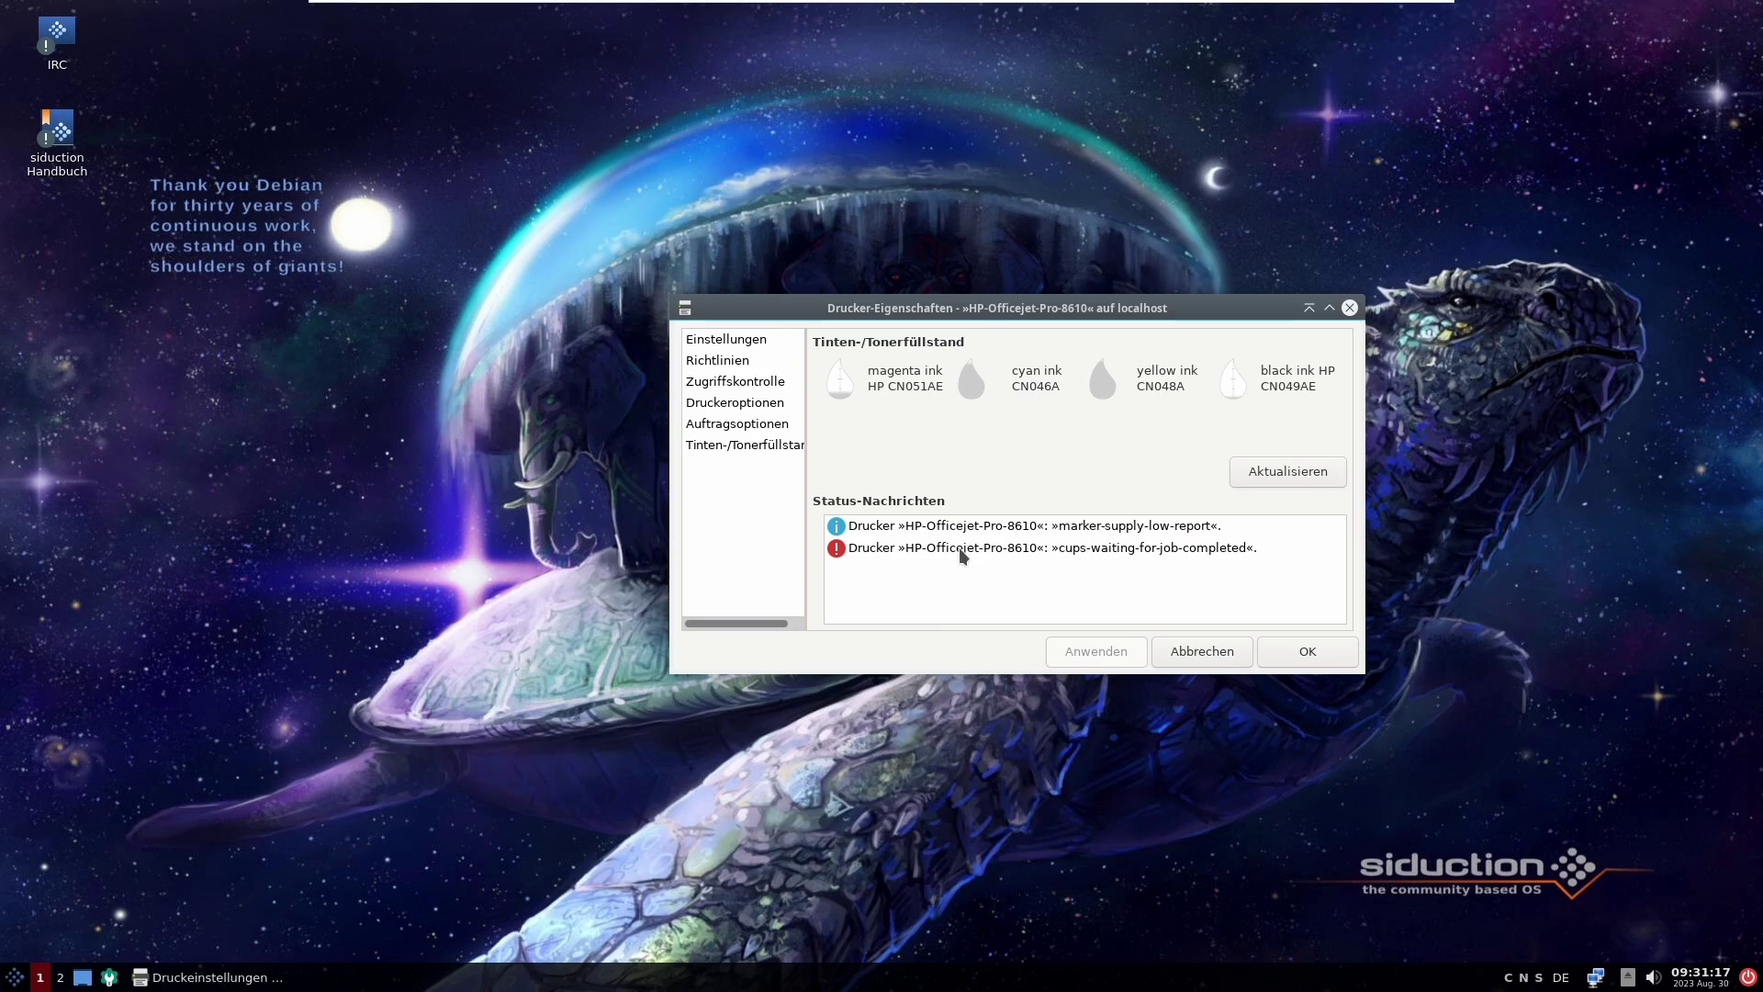
pyautogui.click(737, 428)
# Step: Cancel the printer properties, close Druckeinstellungen, and dismiss the test page notification
pyautogui.click(1220, 648)
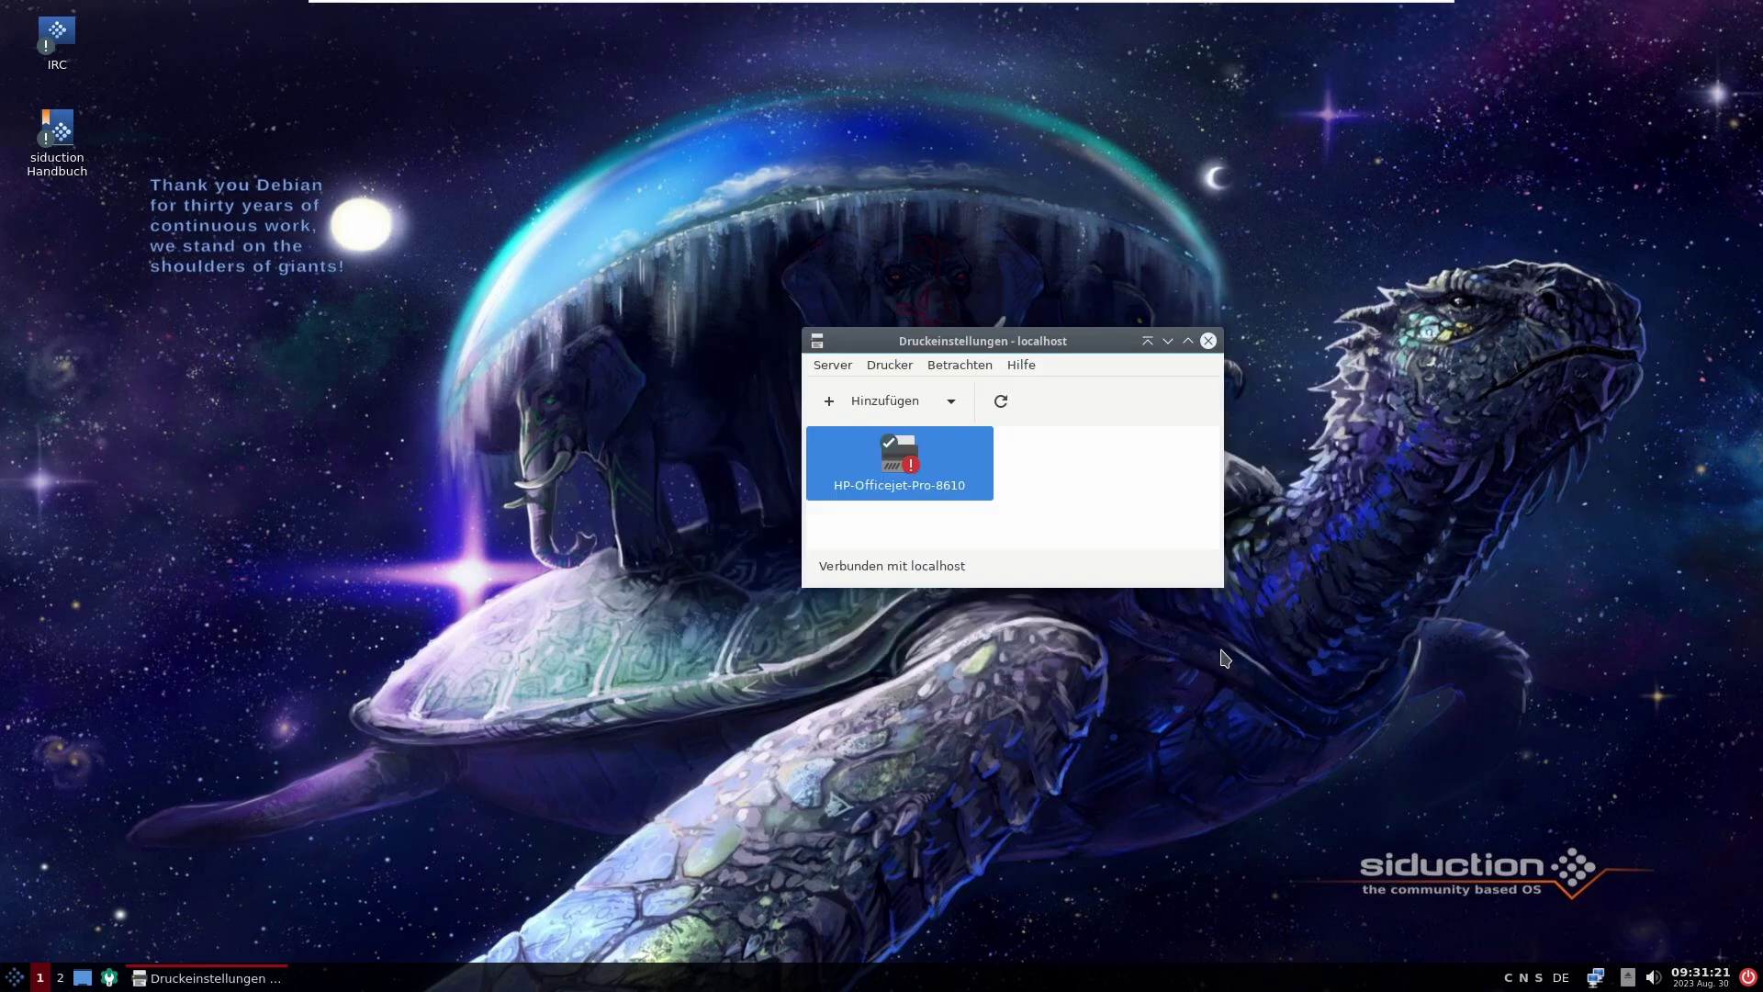
pyautogui.click(1082, 510)
pyautogui.click(918, 468)
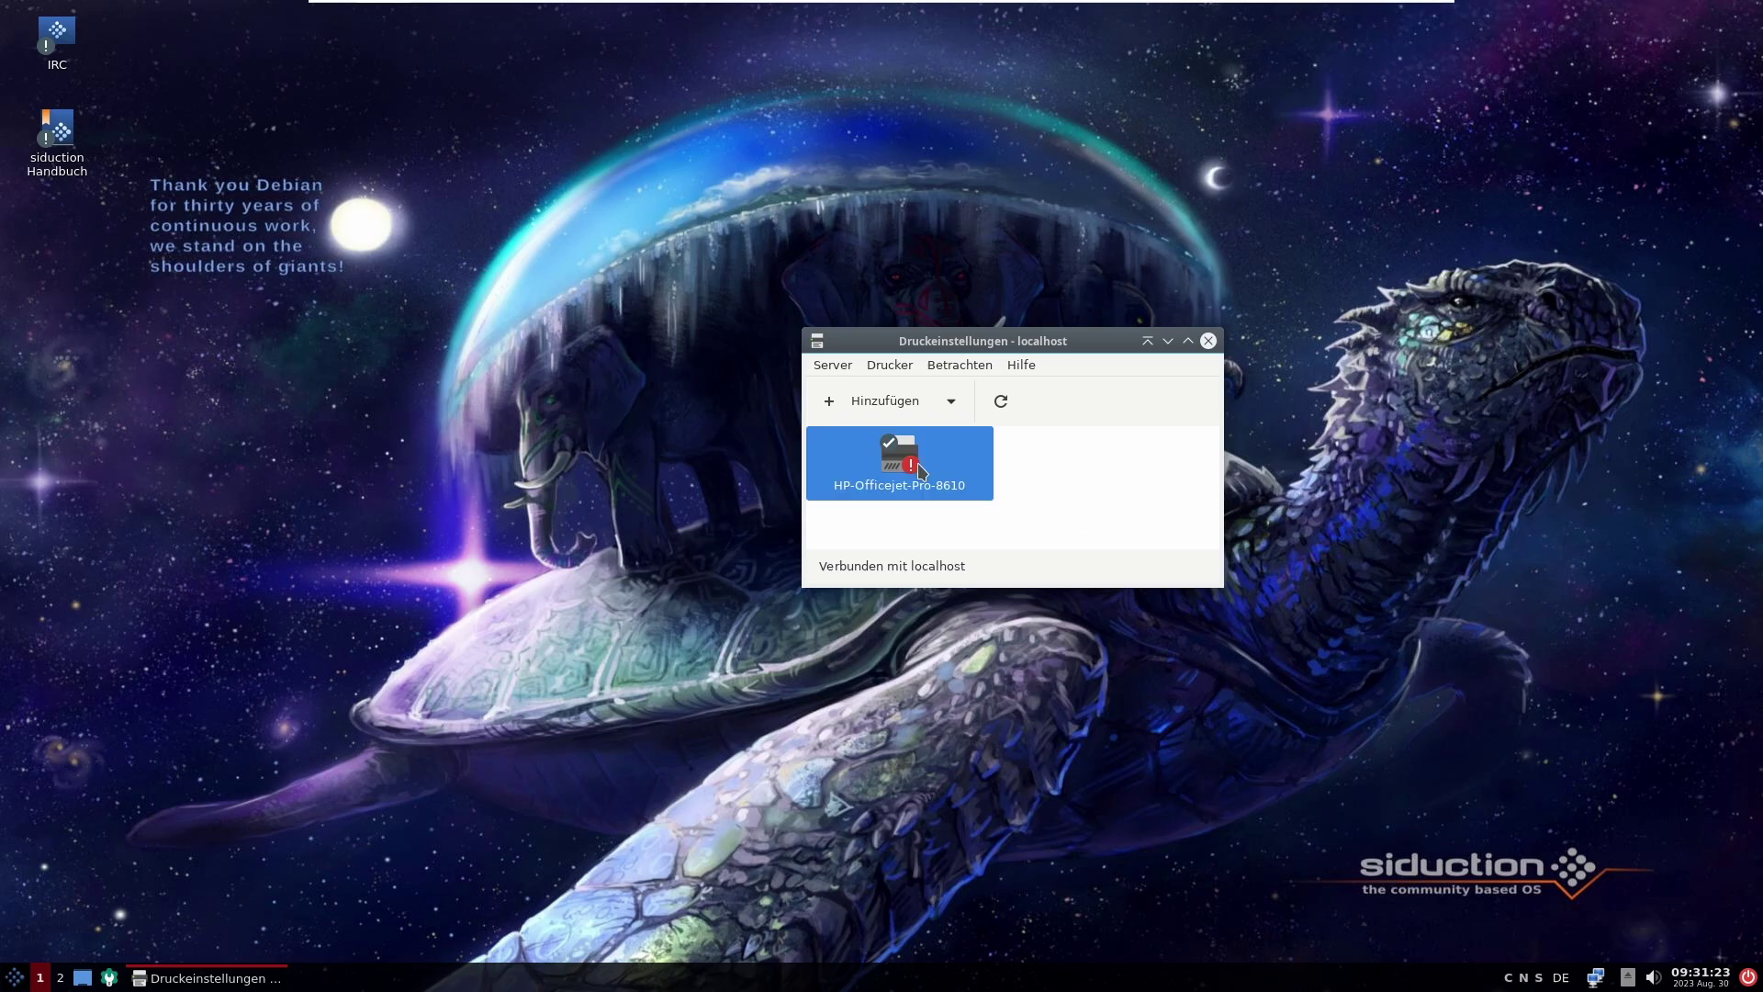
pyautogui.click(1112, 466)
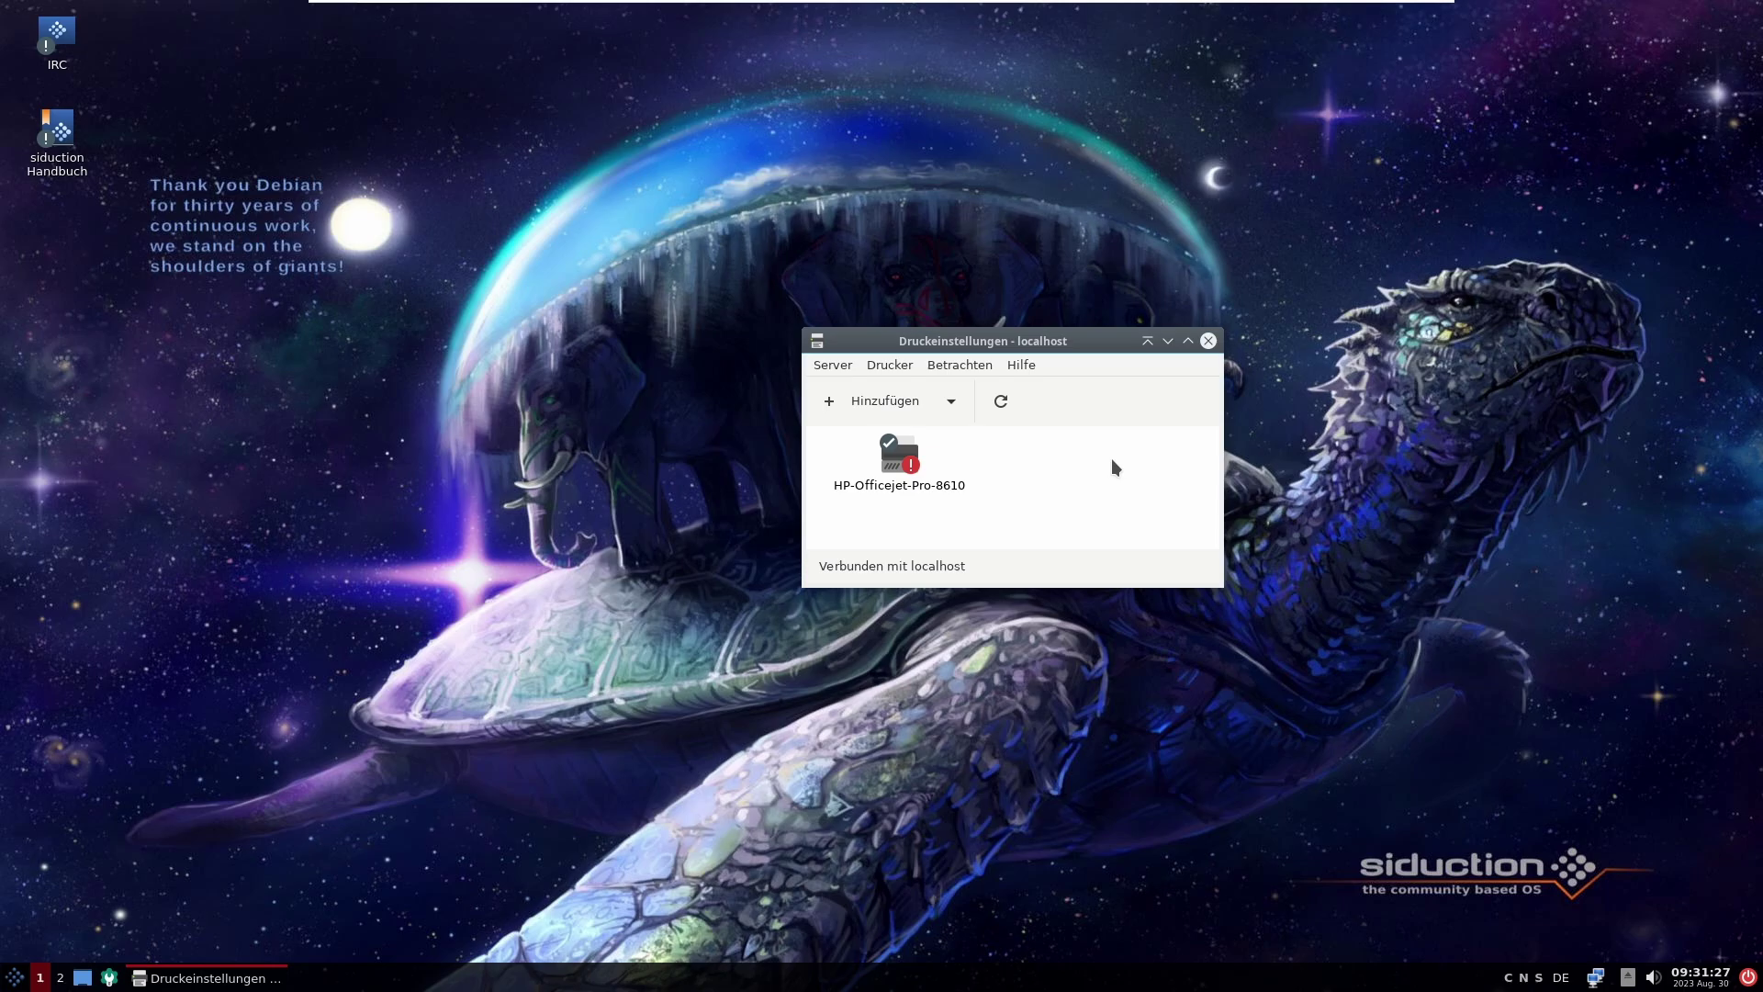
pyautogui.click(1209, 342)
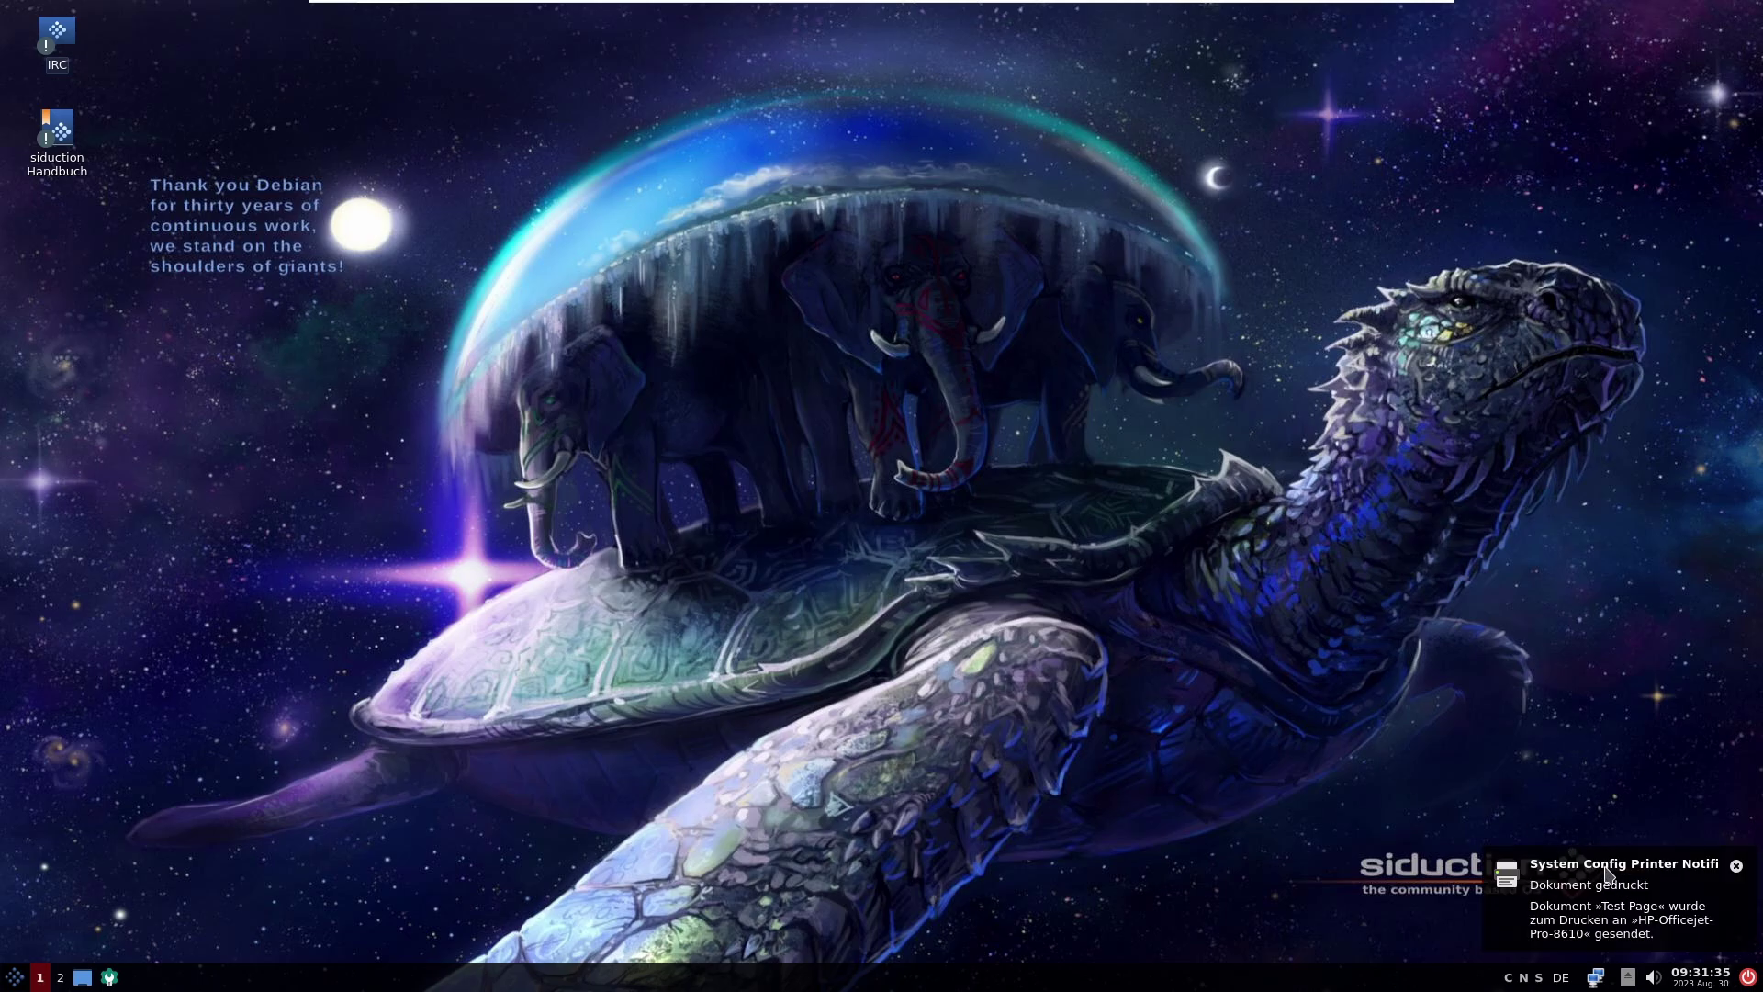
pyautogui.click(1736, 866)
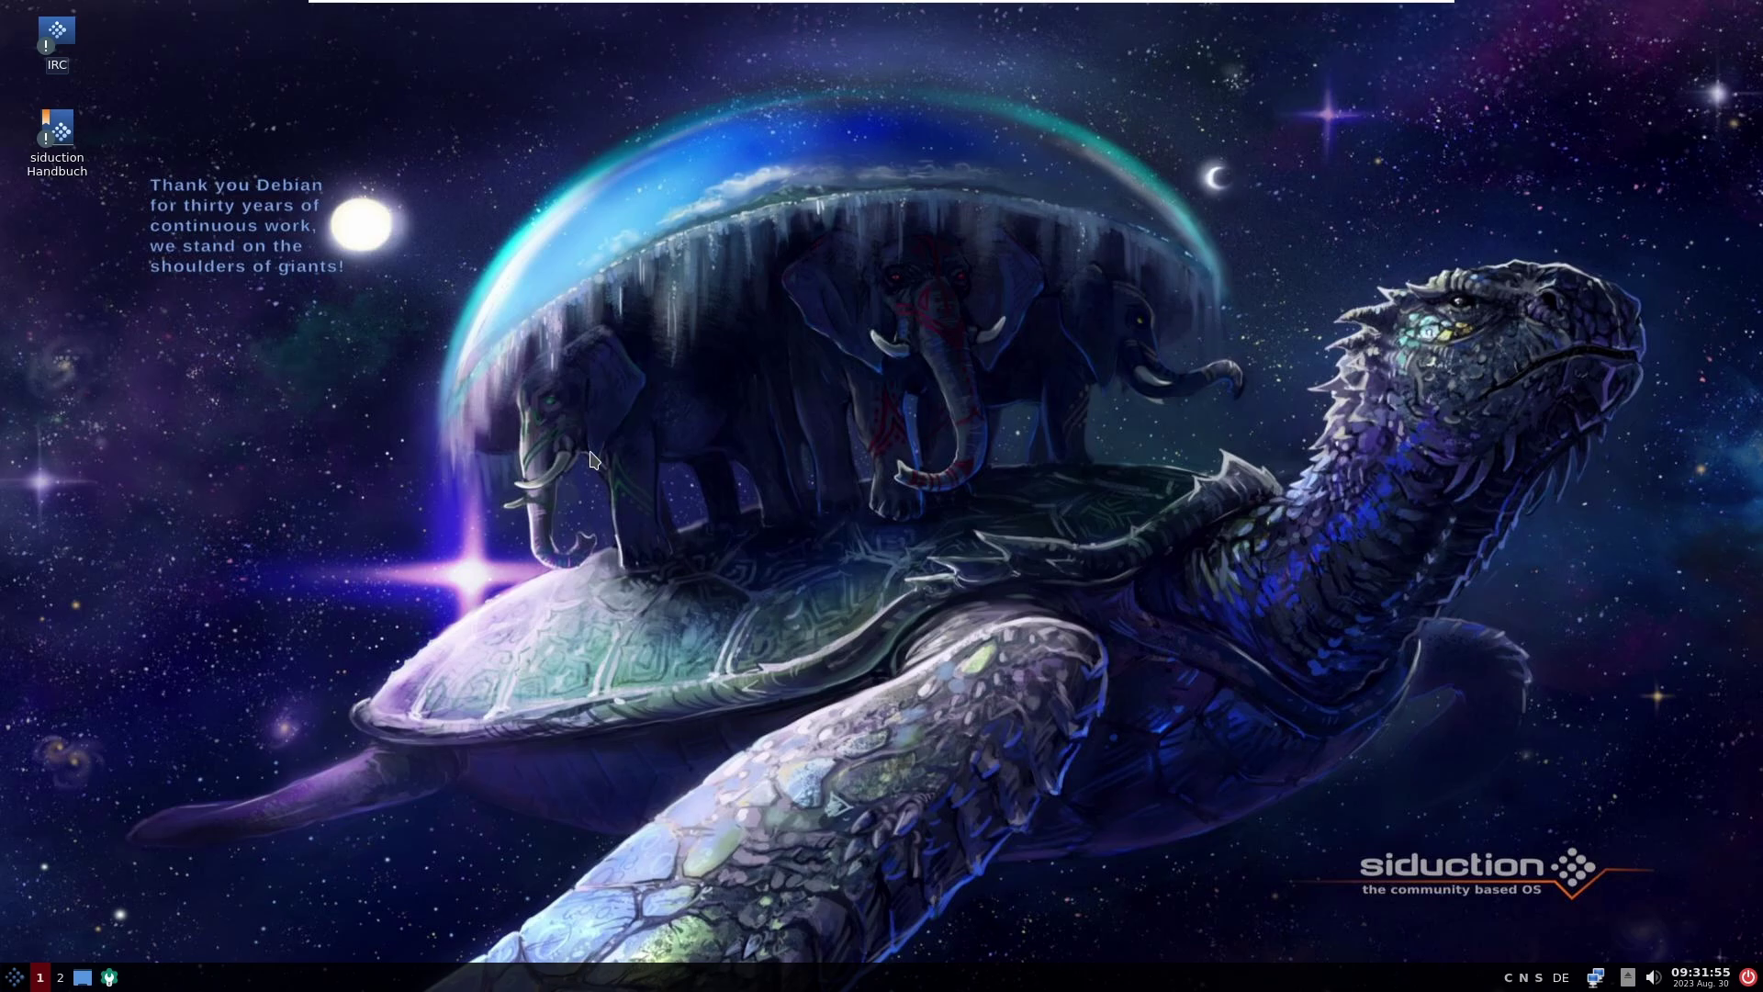
# Step: Run the IRC desktop launcher and start HexChat with the proposed default nickname
pyautogui.click(81, 150)
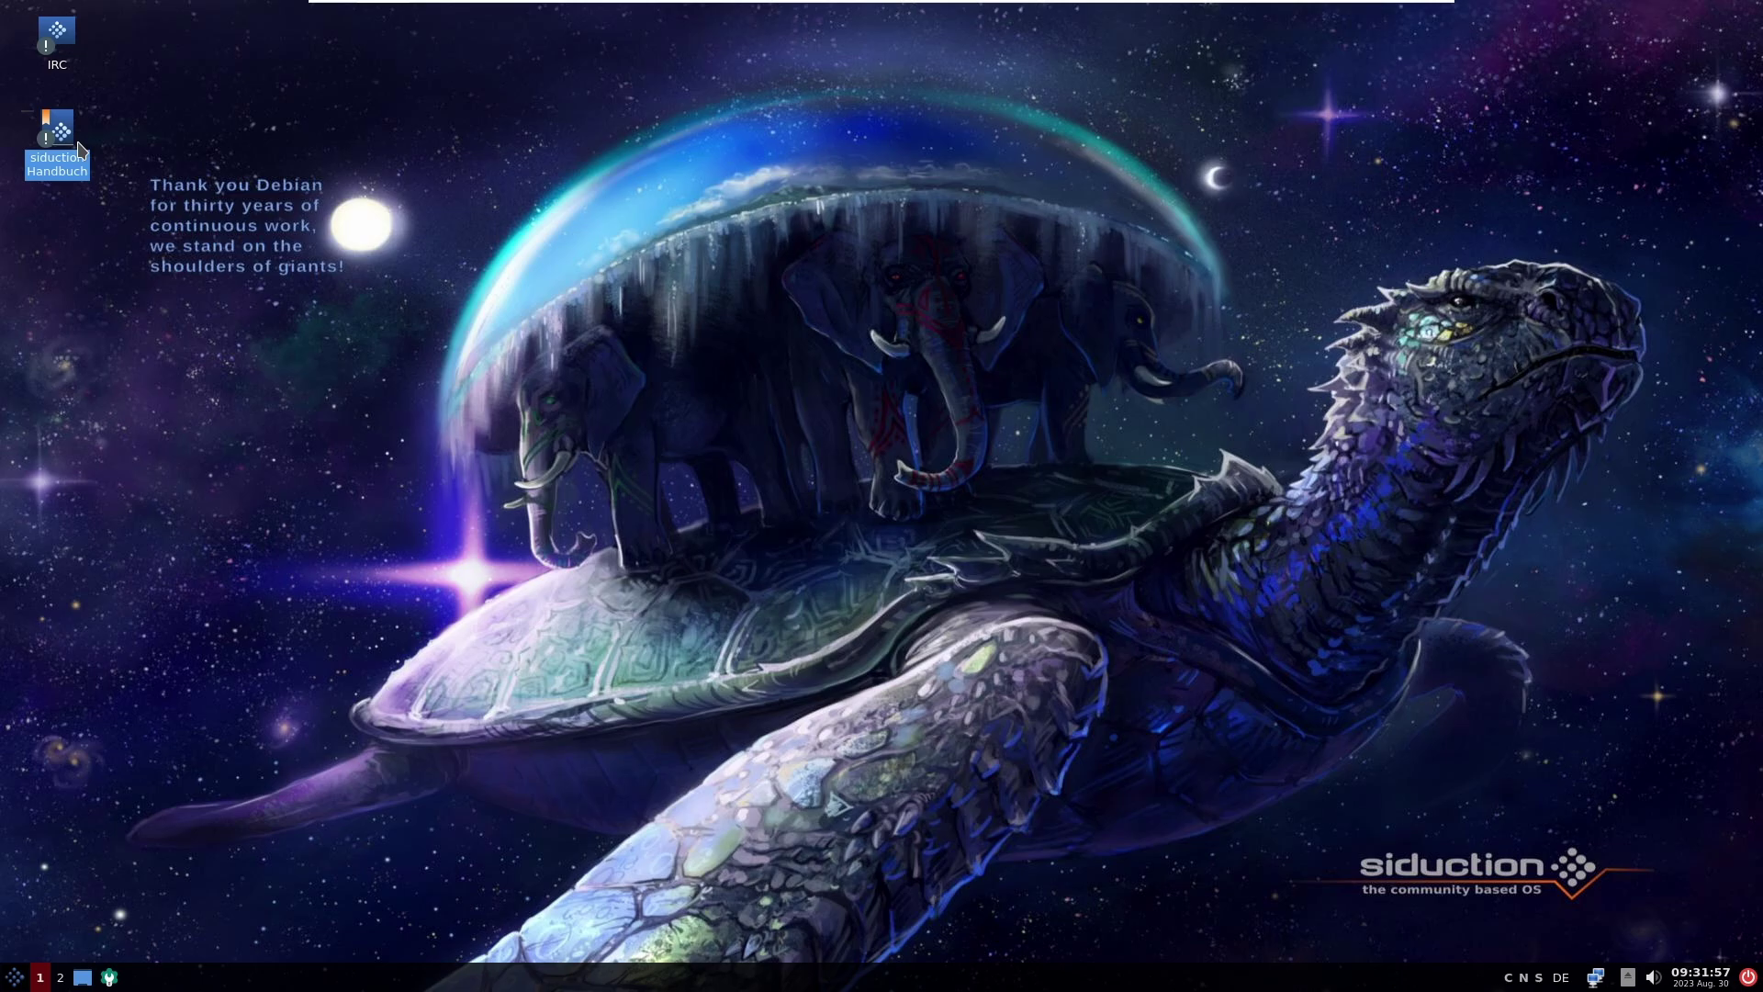
pyautogui.doubleClick(71, 53)
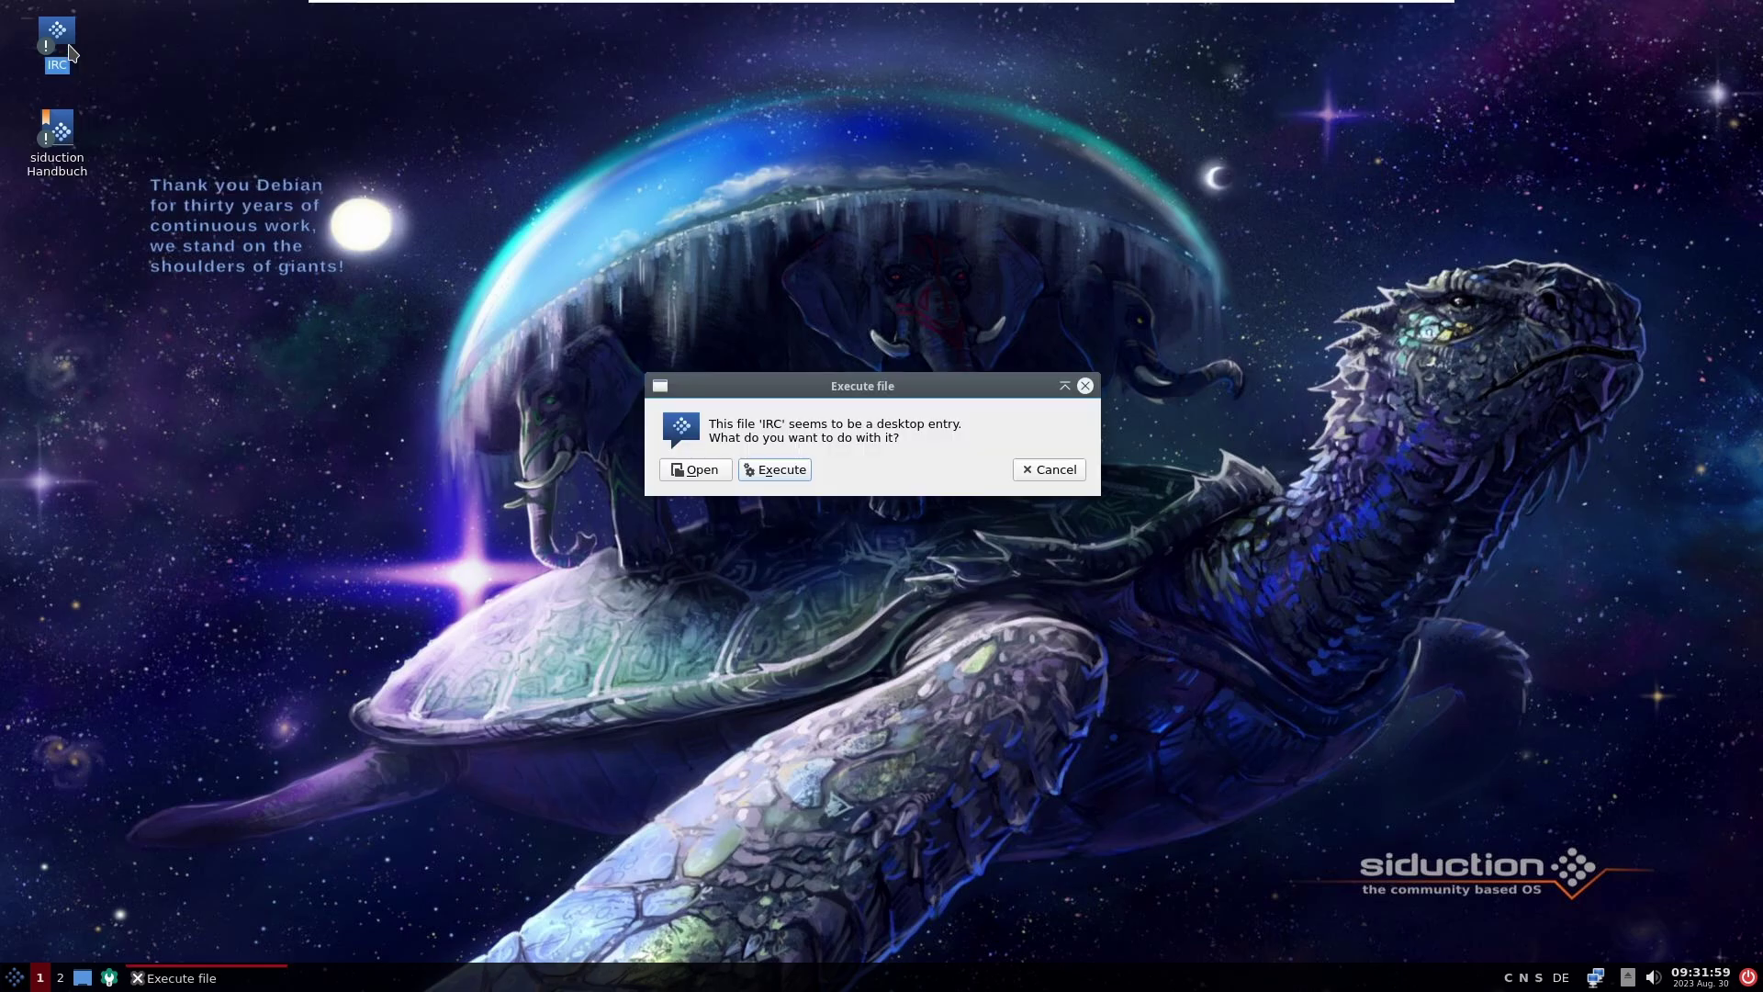
pyautogui.click(795, 472)
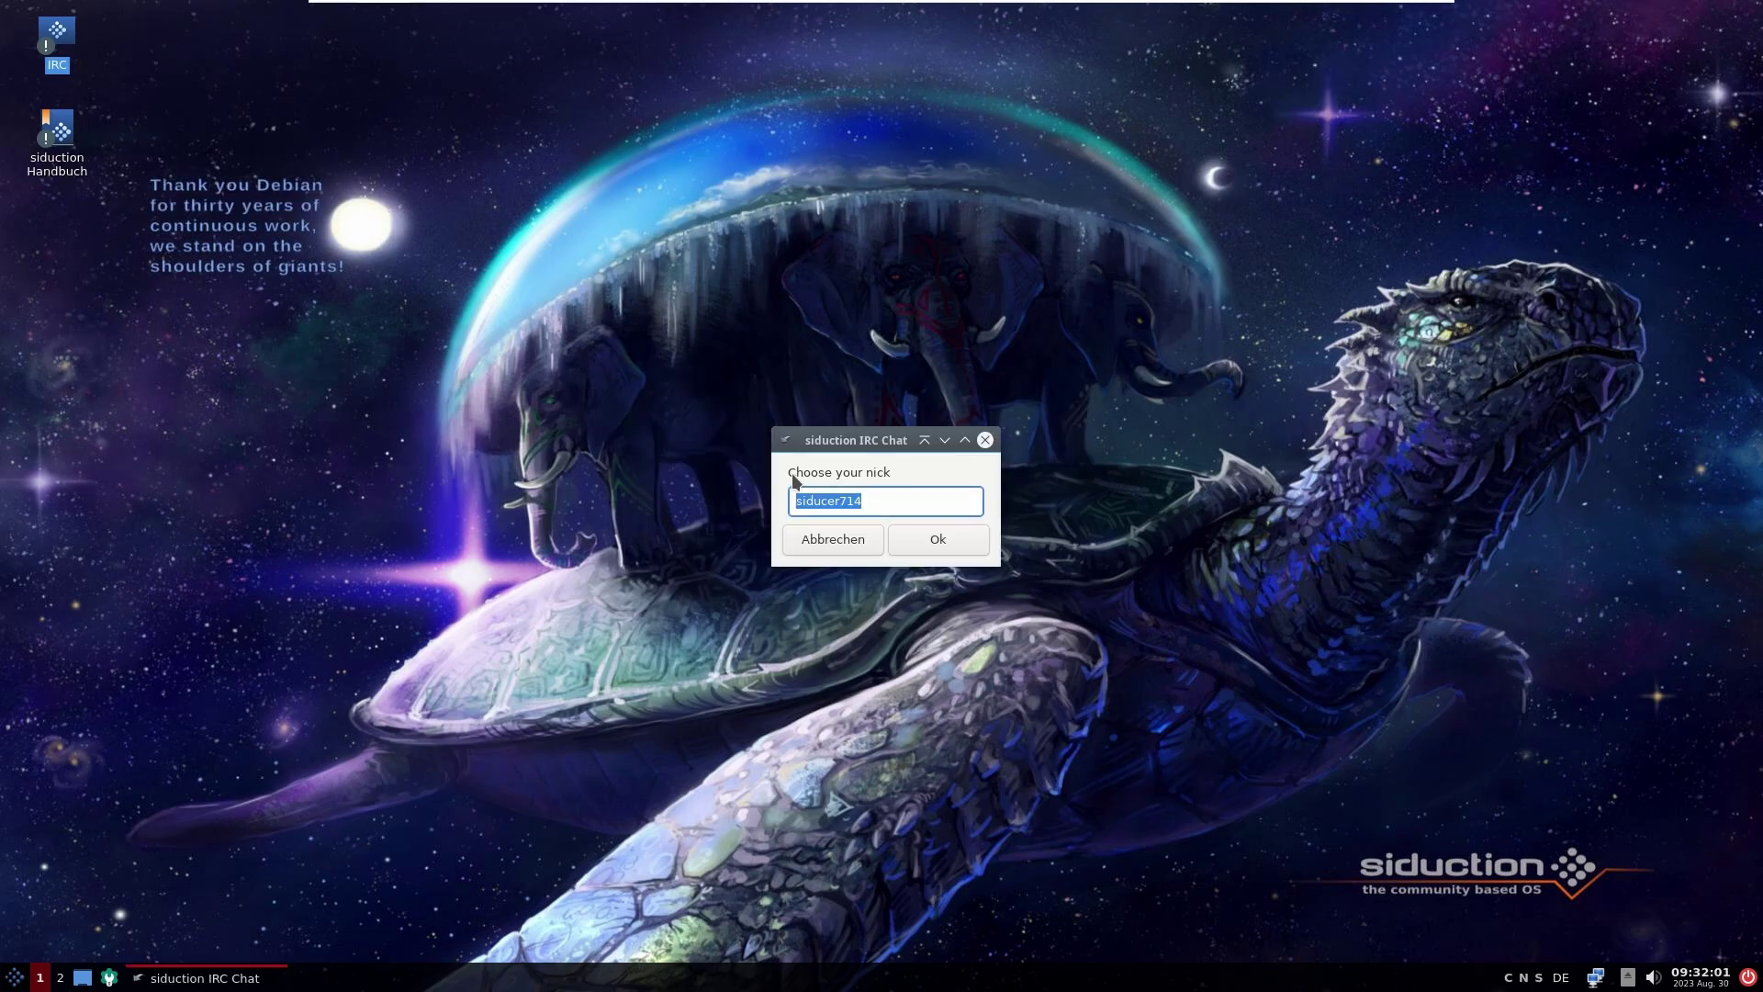
pyautogui.click(887, 502)
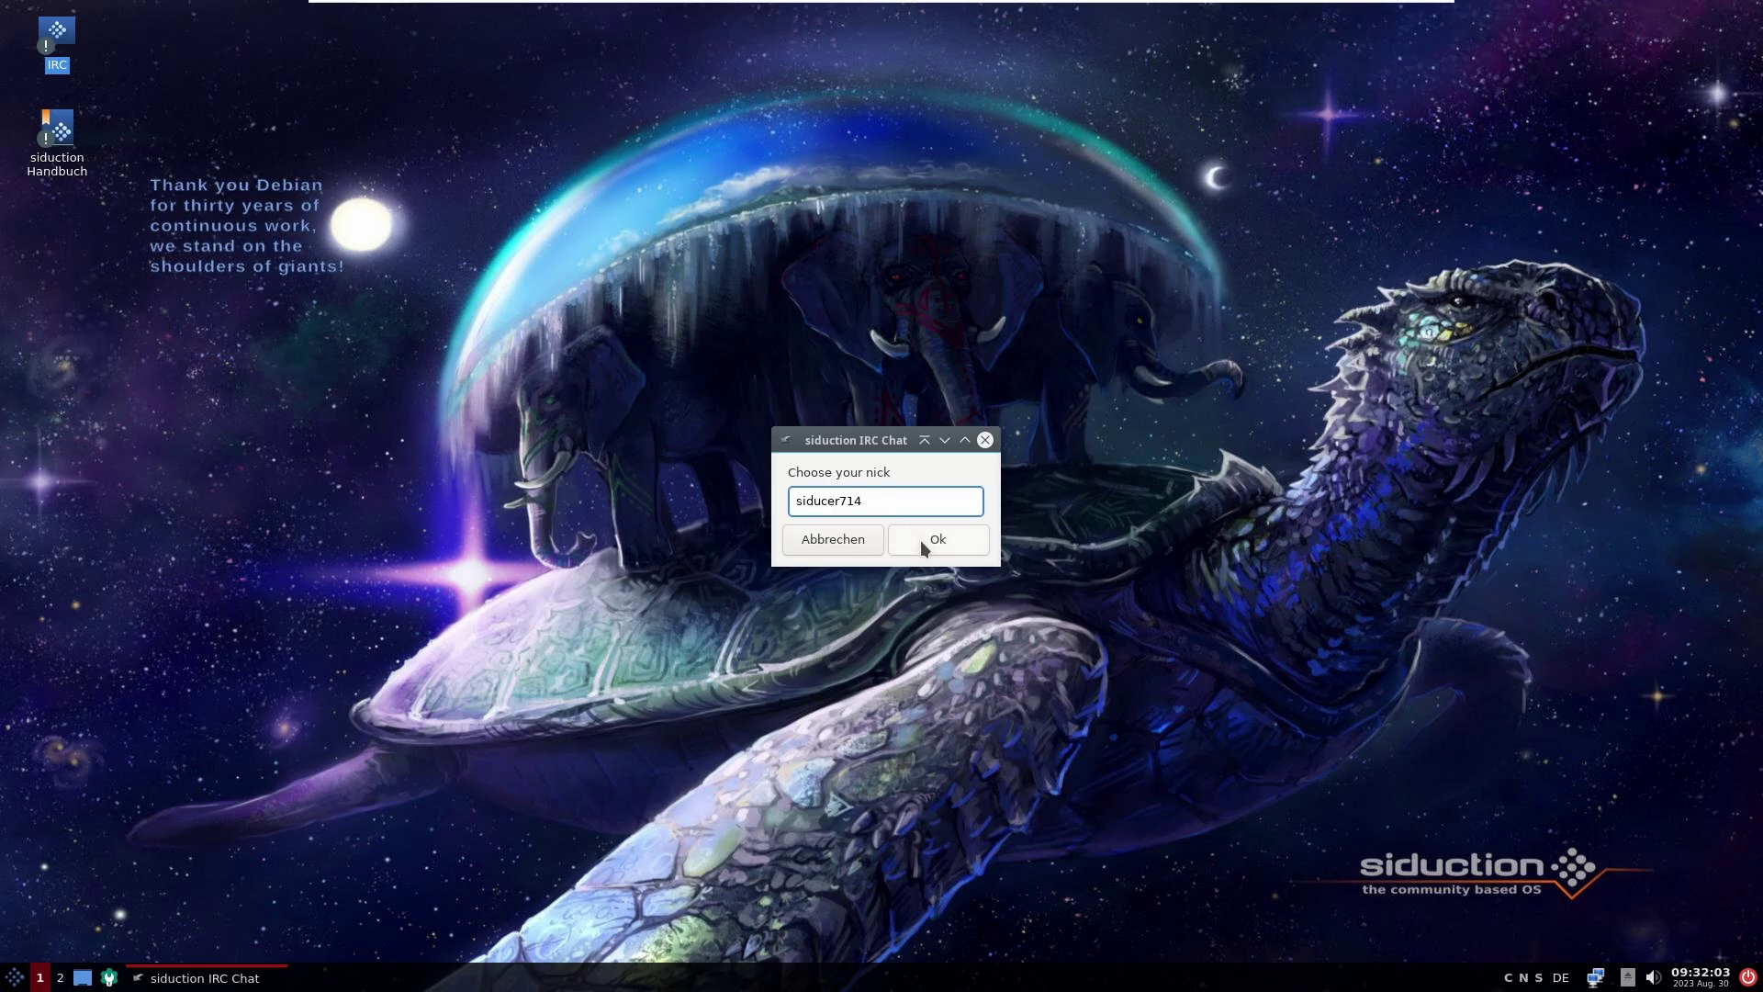
pyautogui.click(922, 540)
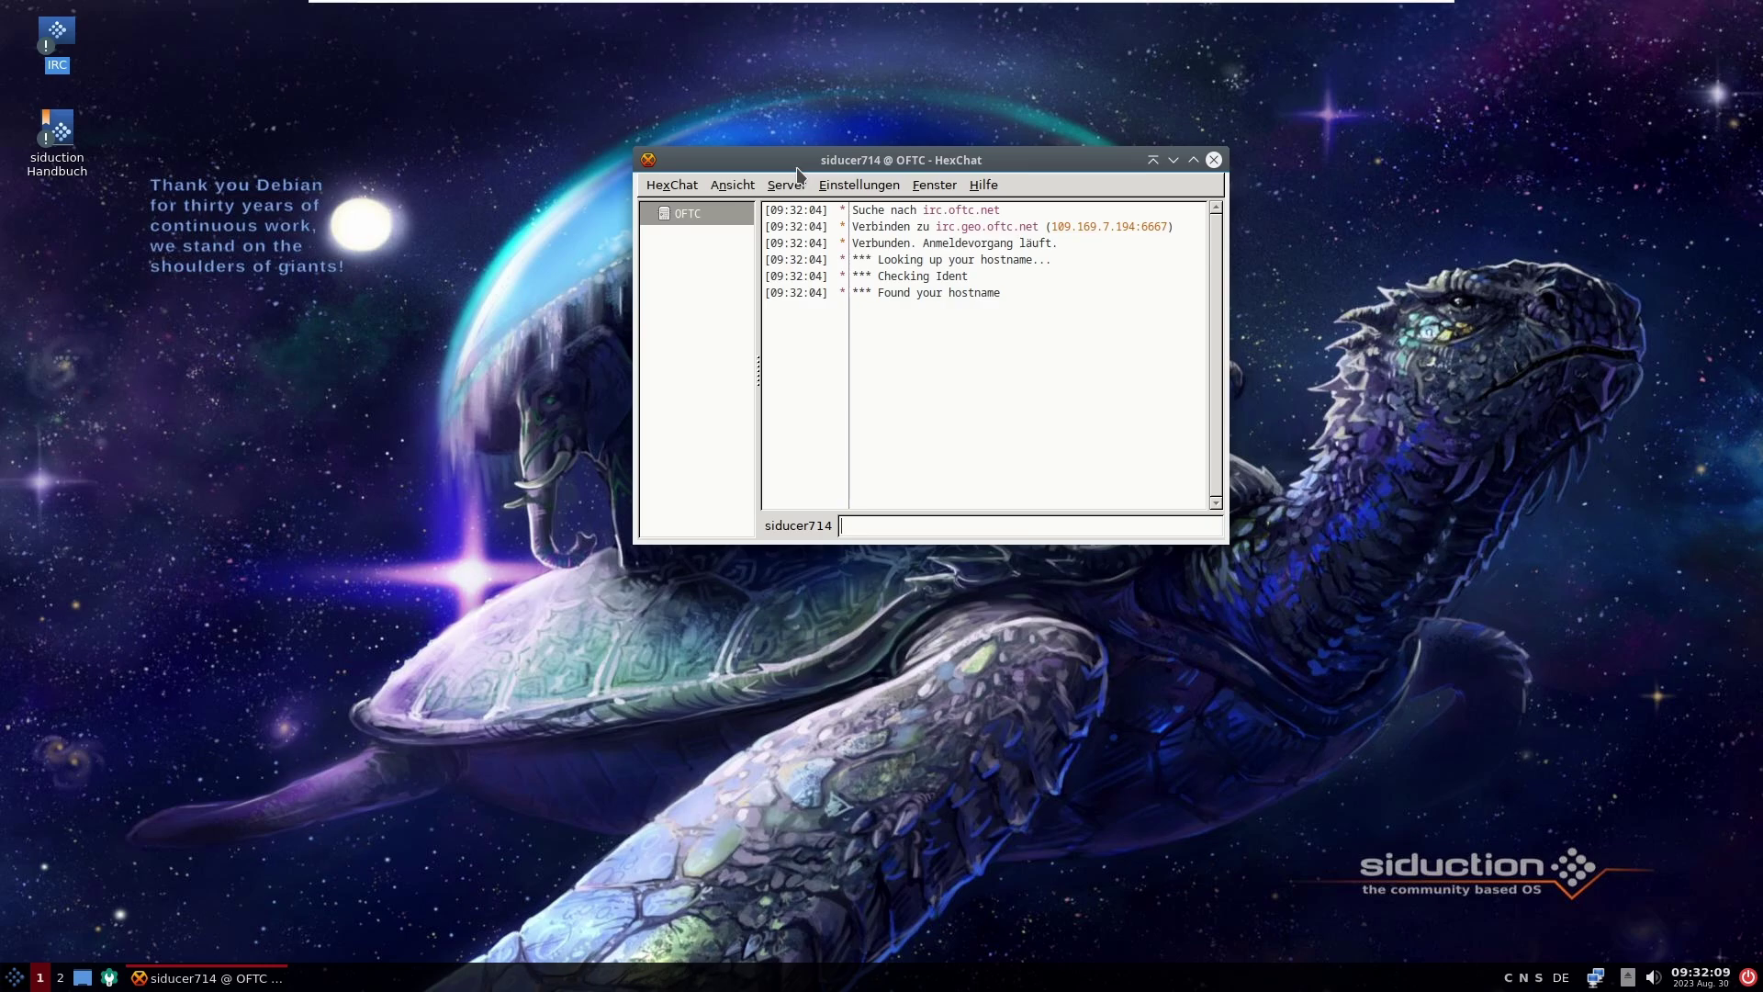
# Step: Send 'Guten Morgen, ich mache eben ein Video für euch. :)' to #siduction-de, then maximise HexChat
pyautogui.click(672, 184)
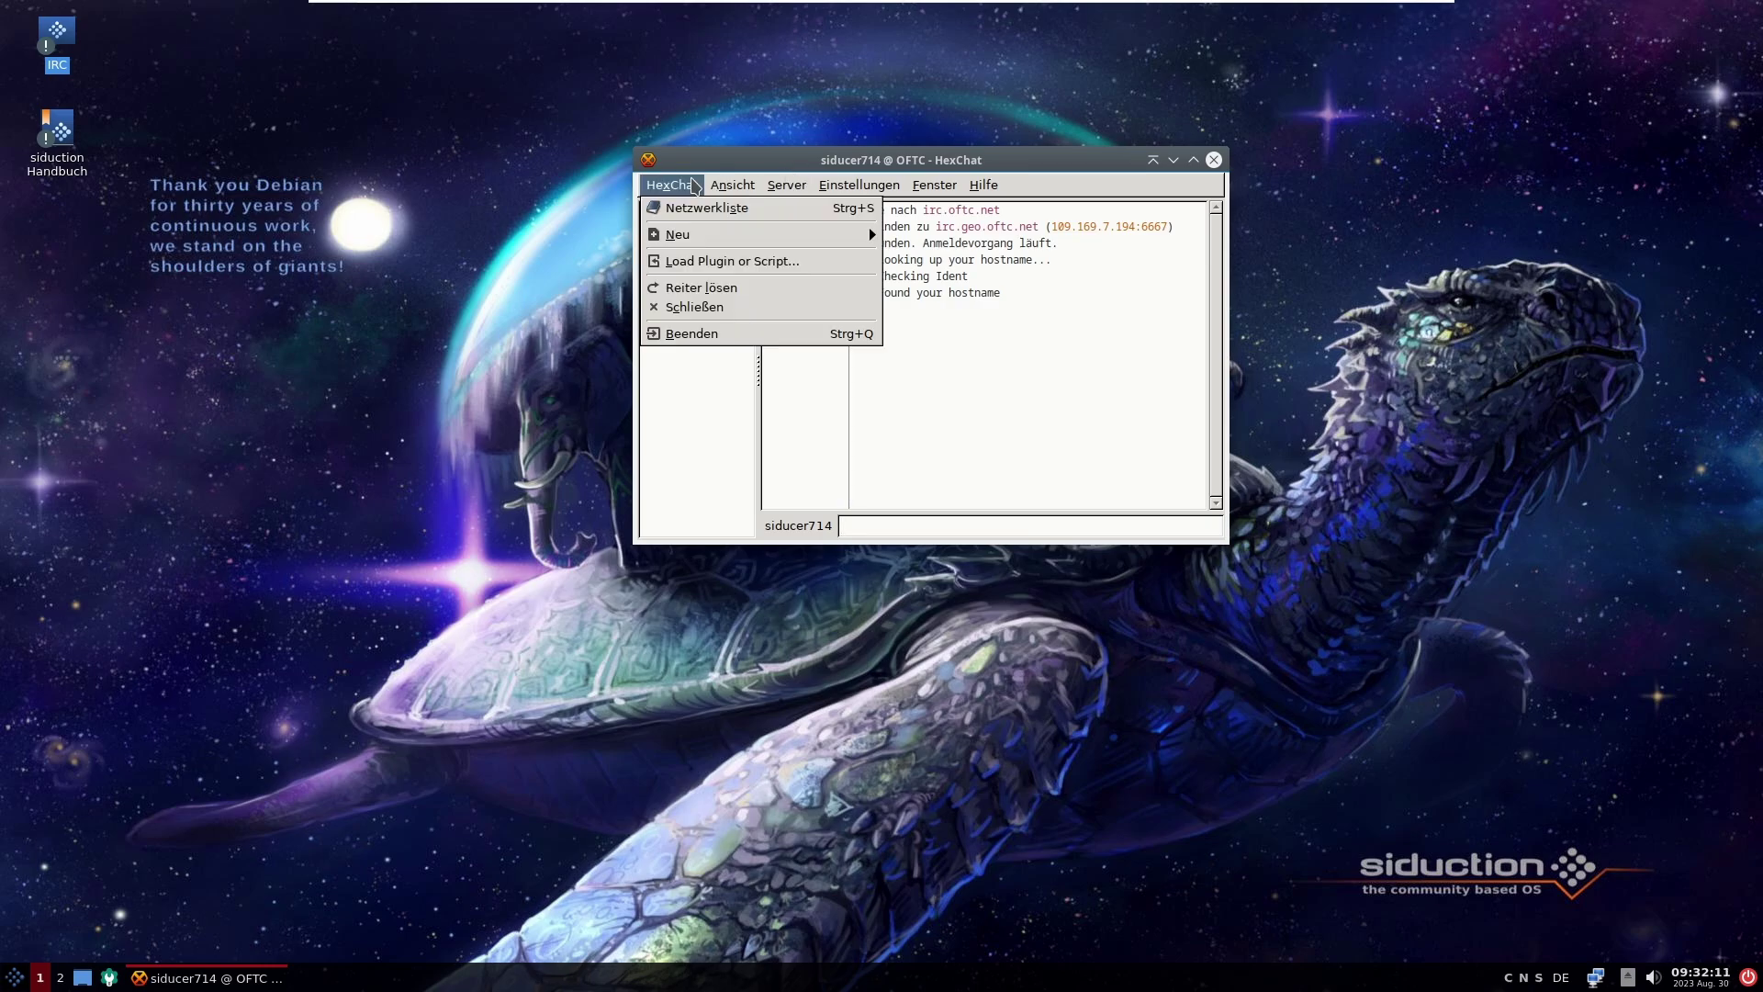
pyautogui.click(861, 405)
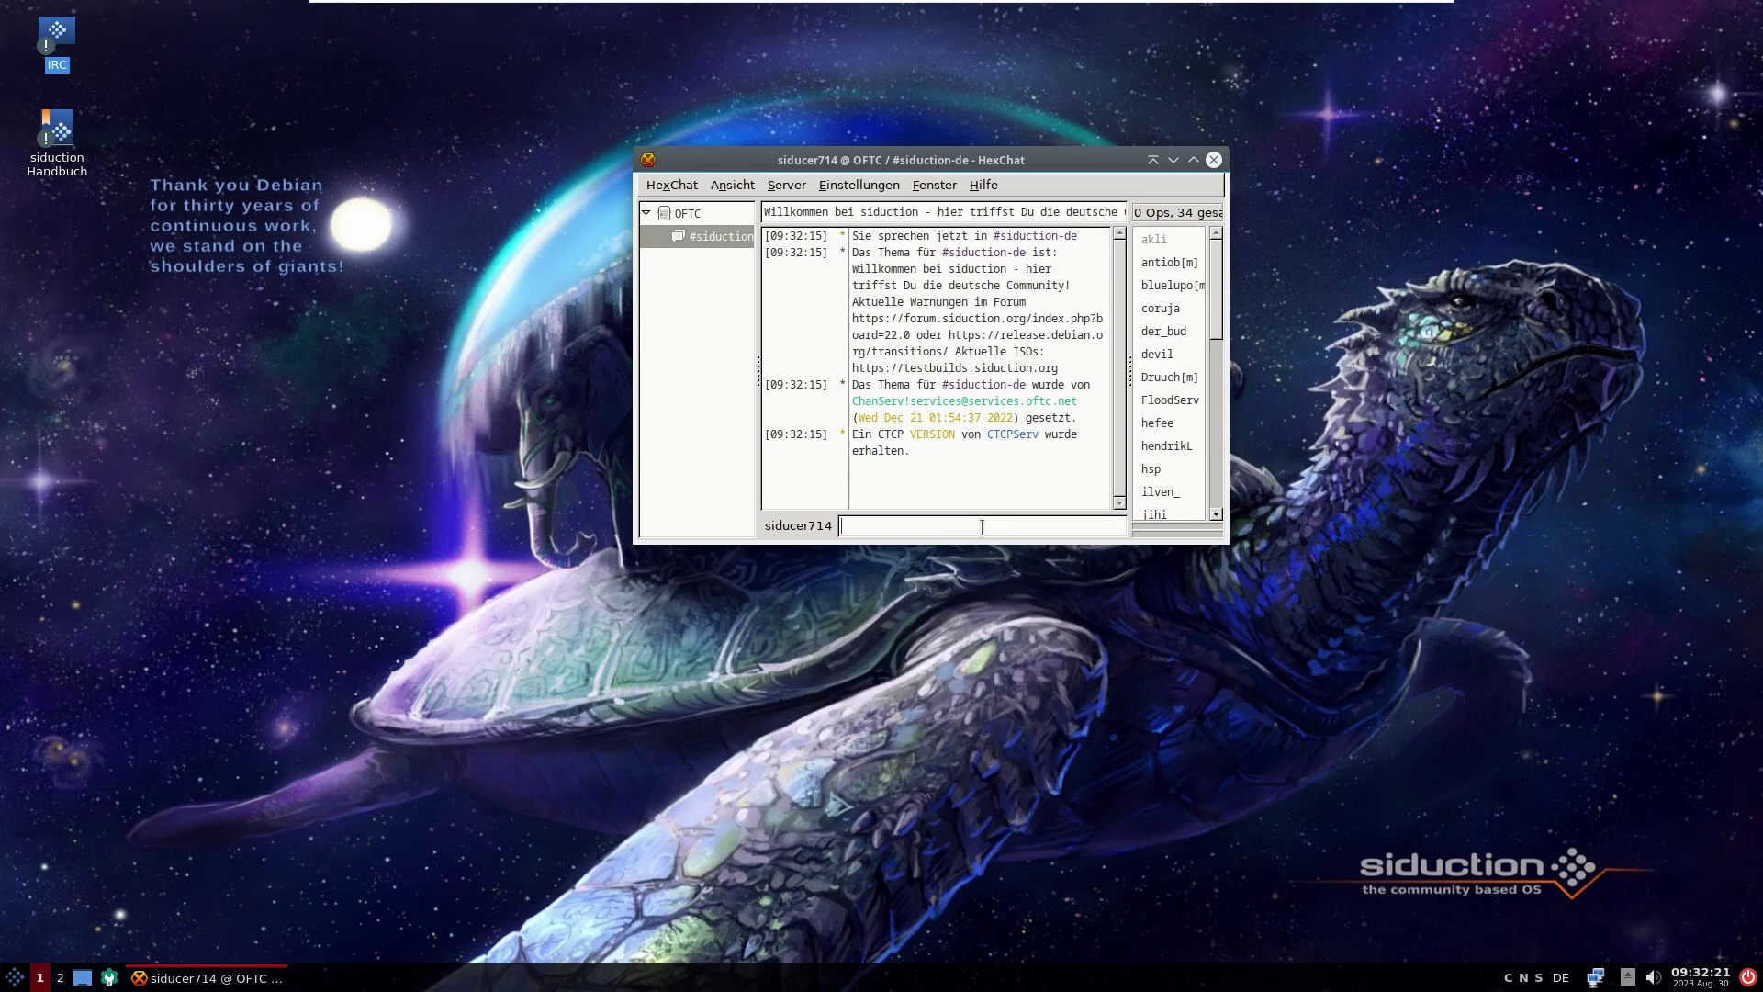
pyautogui.write('Guten Morgen, ich mache eben ein Video für')
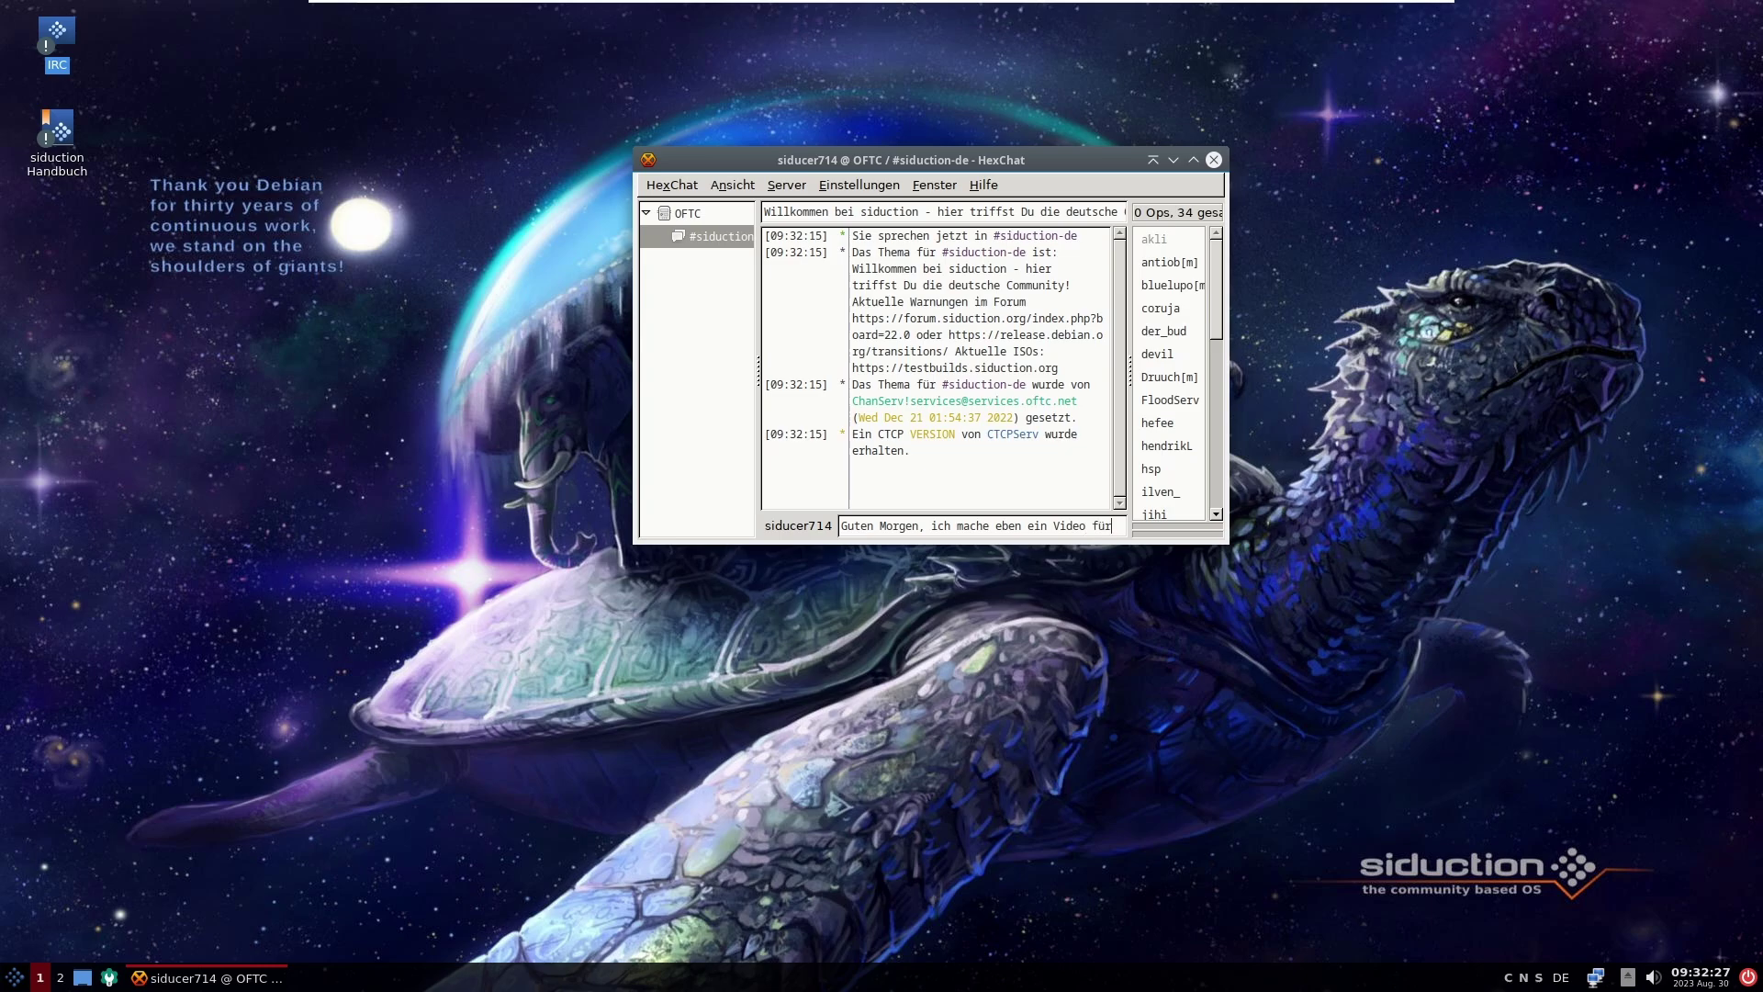
pyautogui.write(' euch. :)')
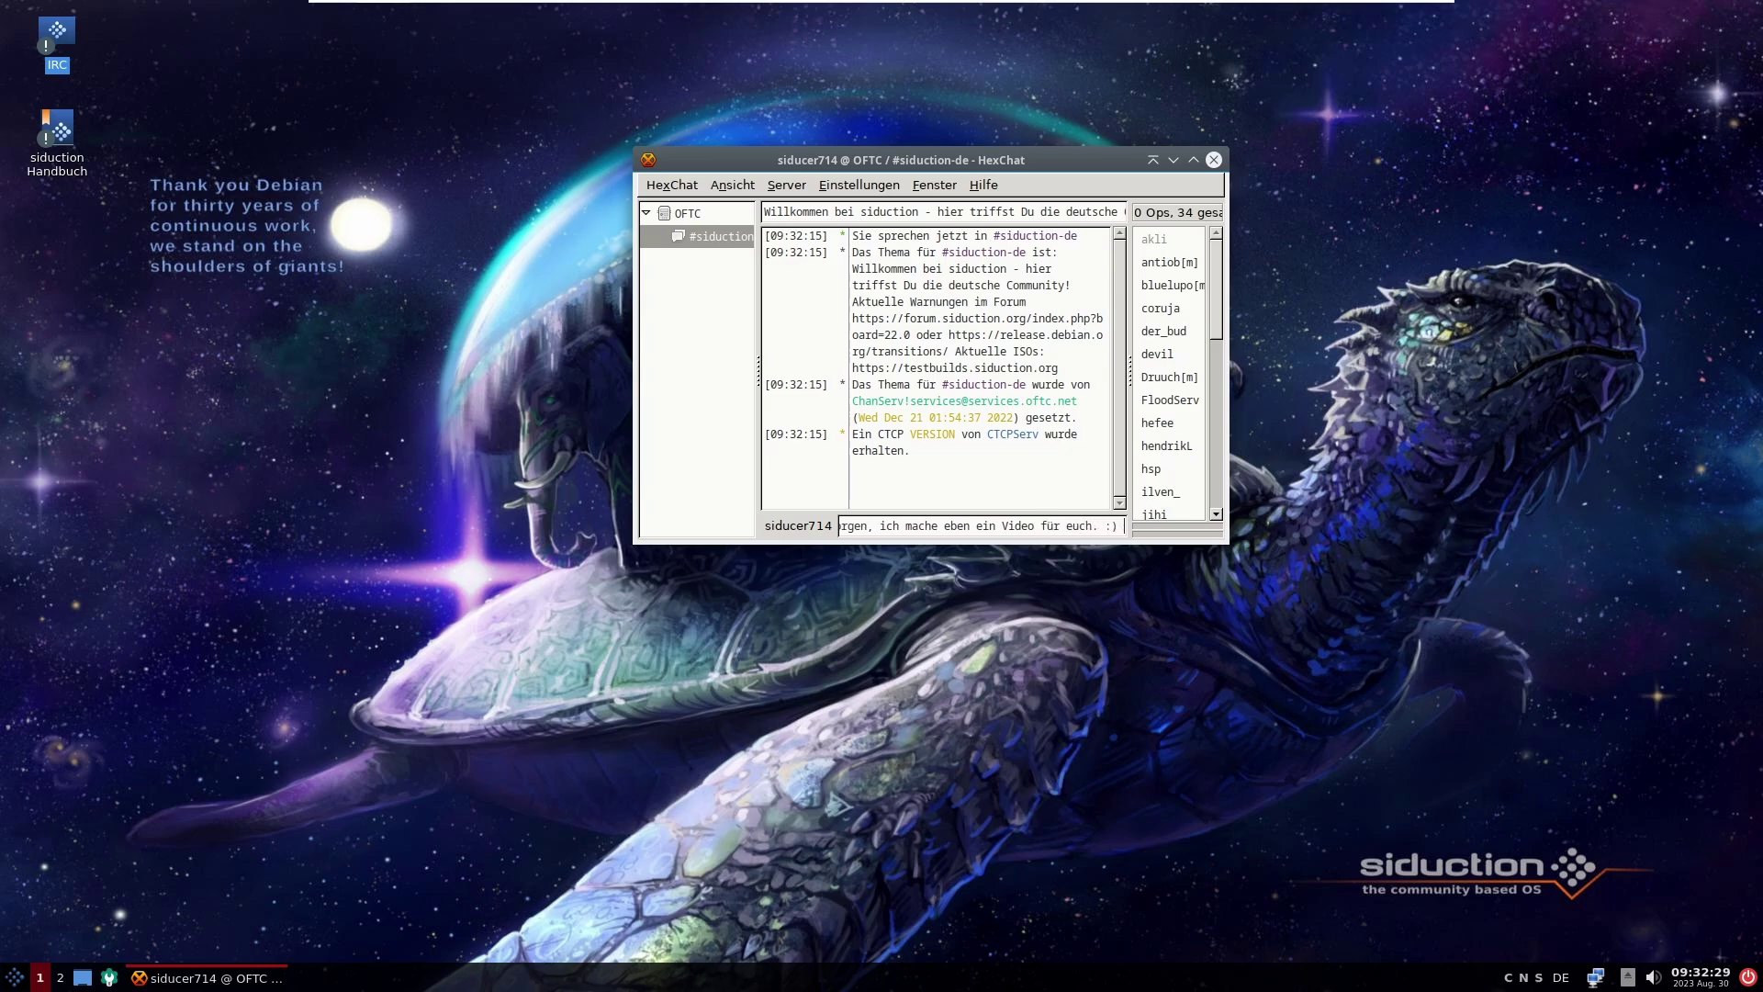
pyautogui.press('Return')
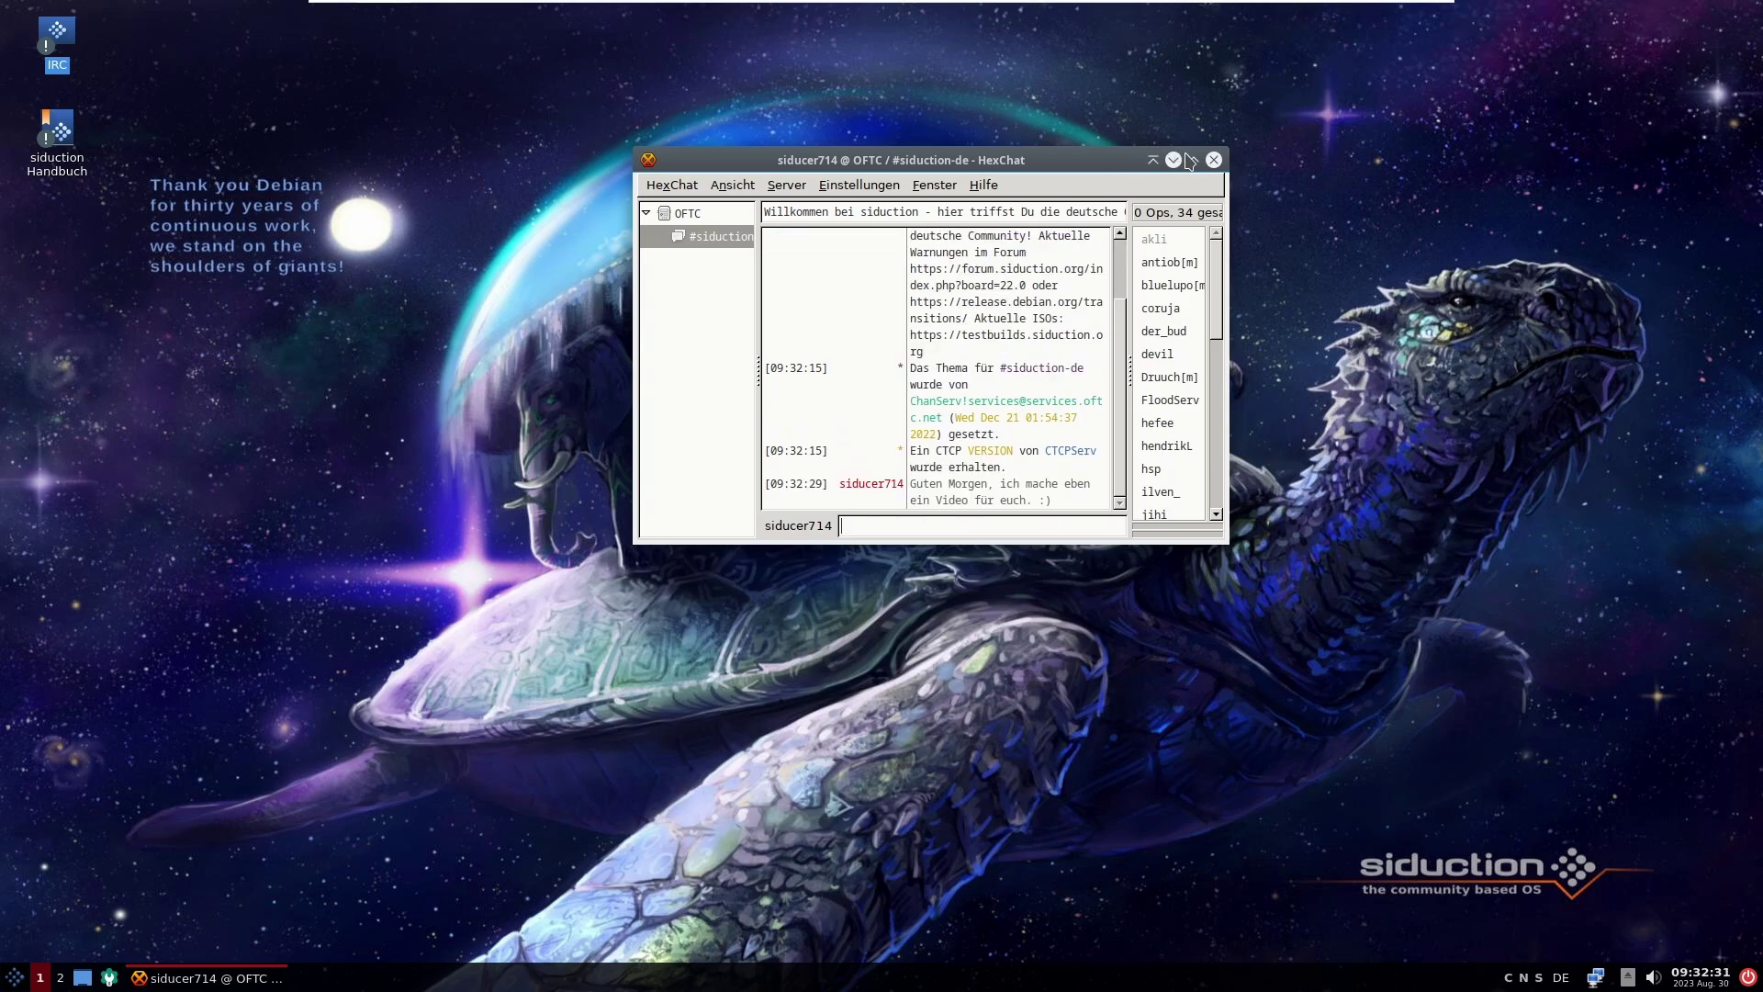
pyautogui.click(1193, 160)
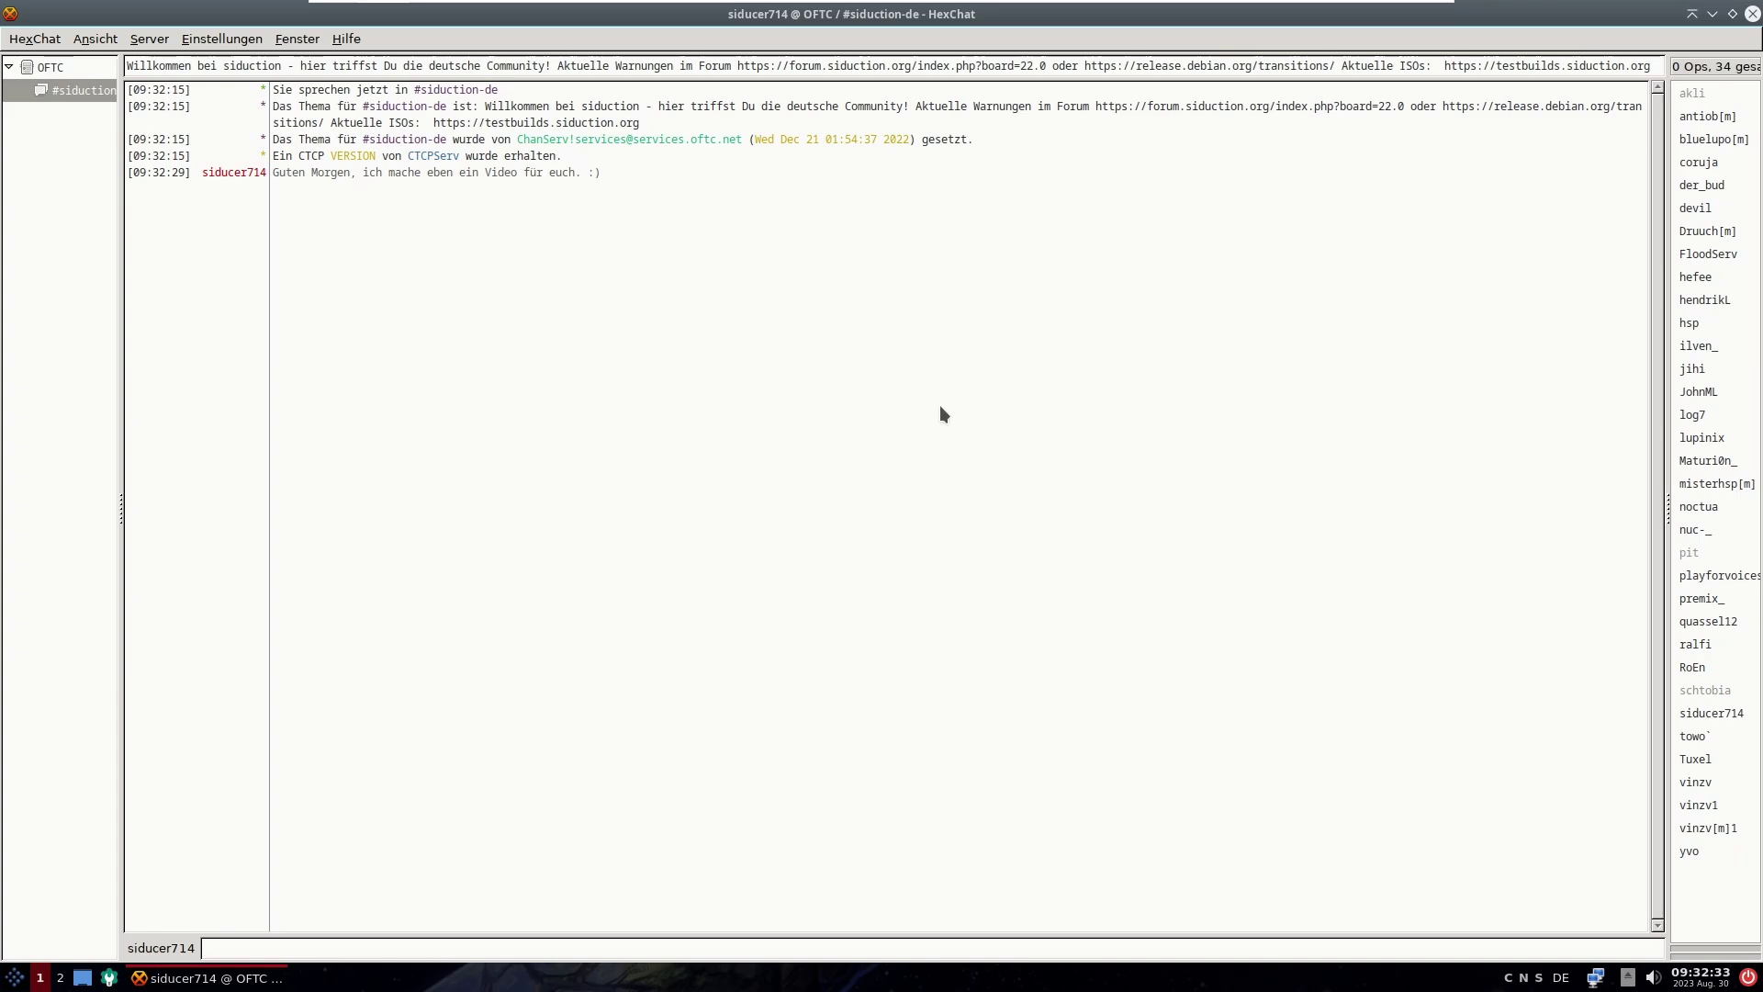